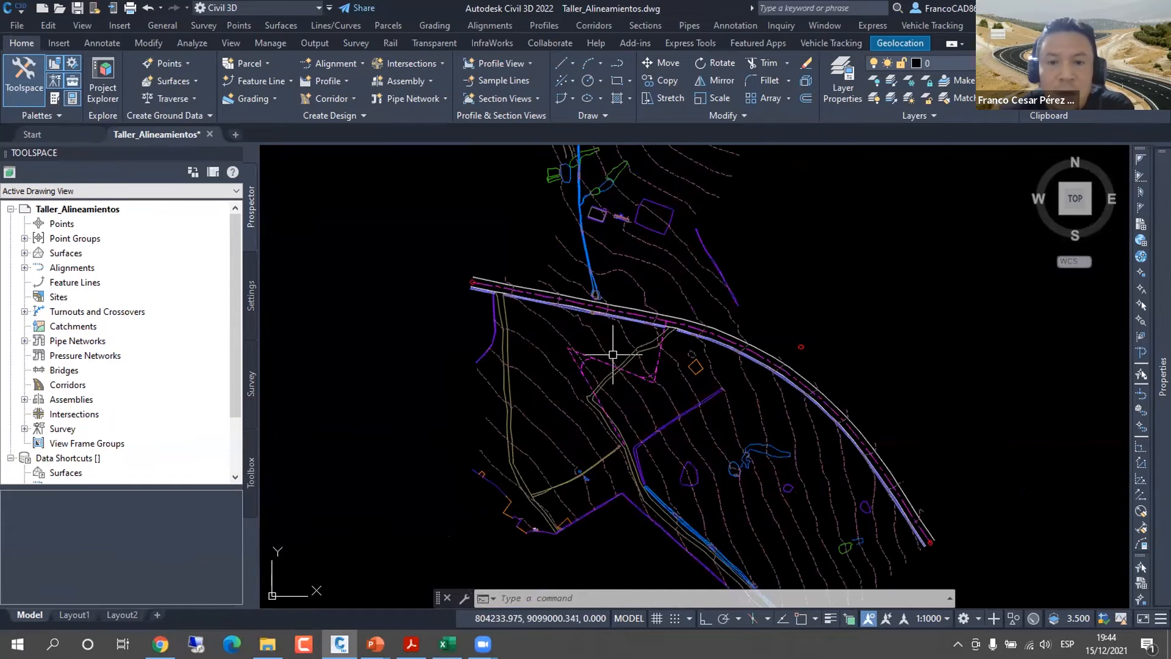
Step: Examine the main road's axis and the dashed magenta branch axis, including its sharp bends and its junction with the main road
scroll(408, 243, down, 2)
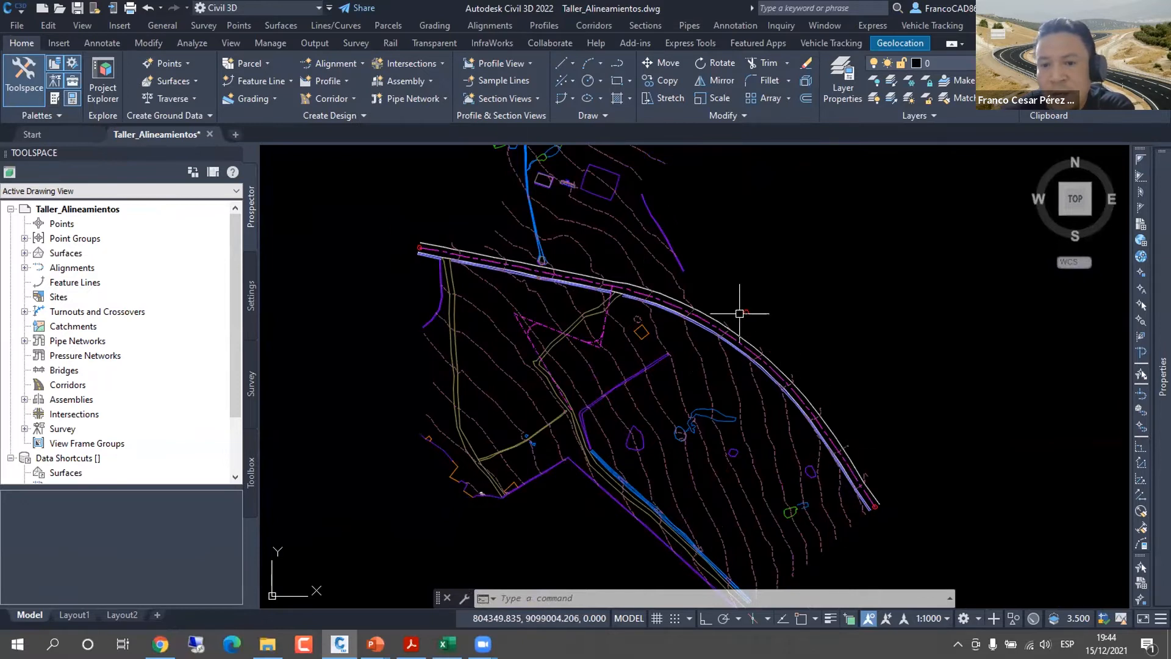
scroll(398, 249, up, 4)
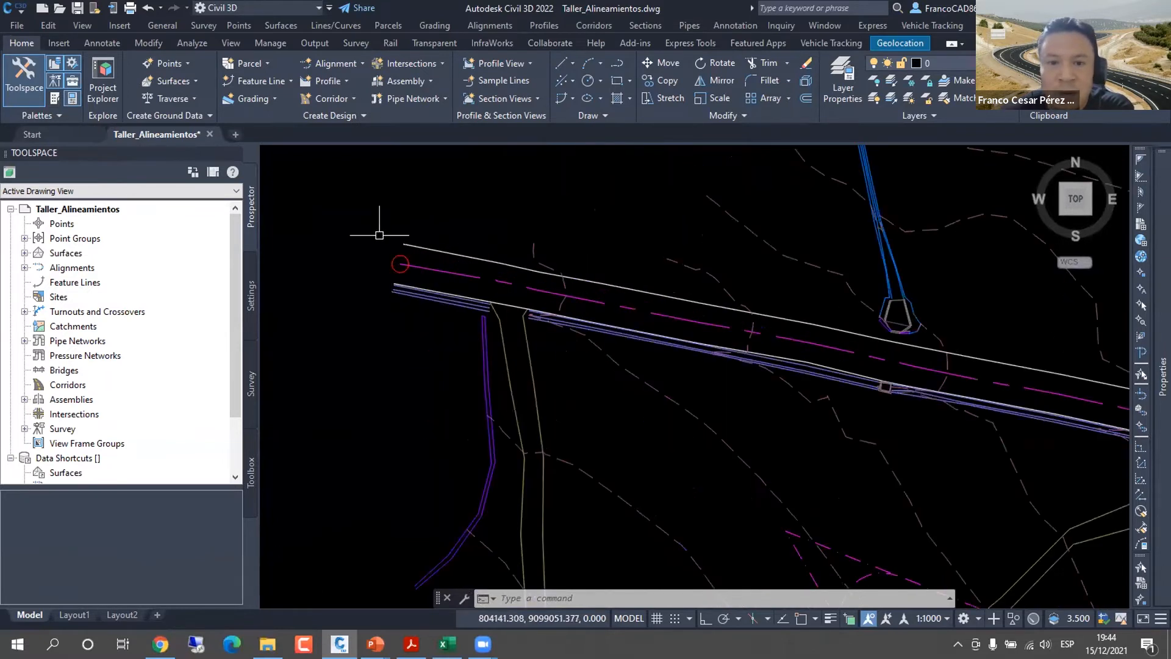
scroll(397, 249, down, 5)
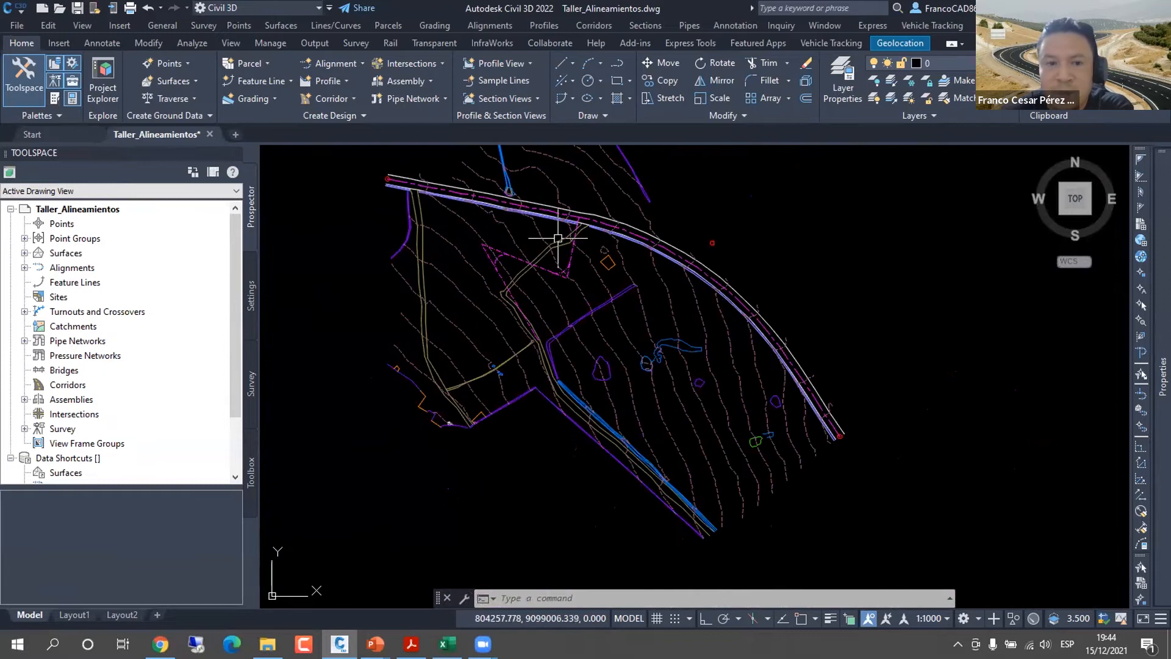
scroll(478, 248, up, 3)
scroll(505, 246, up, 2)
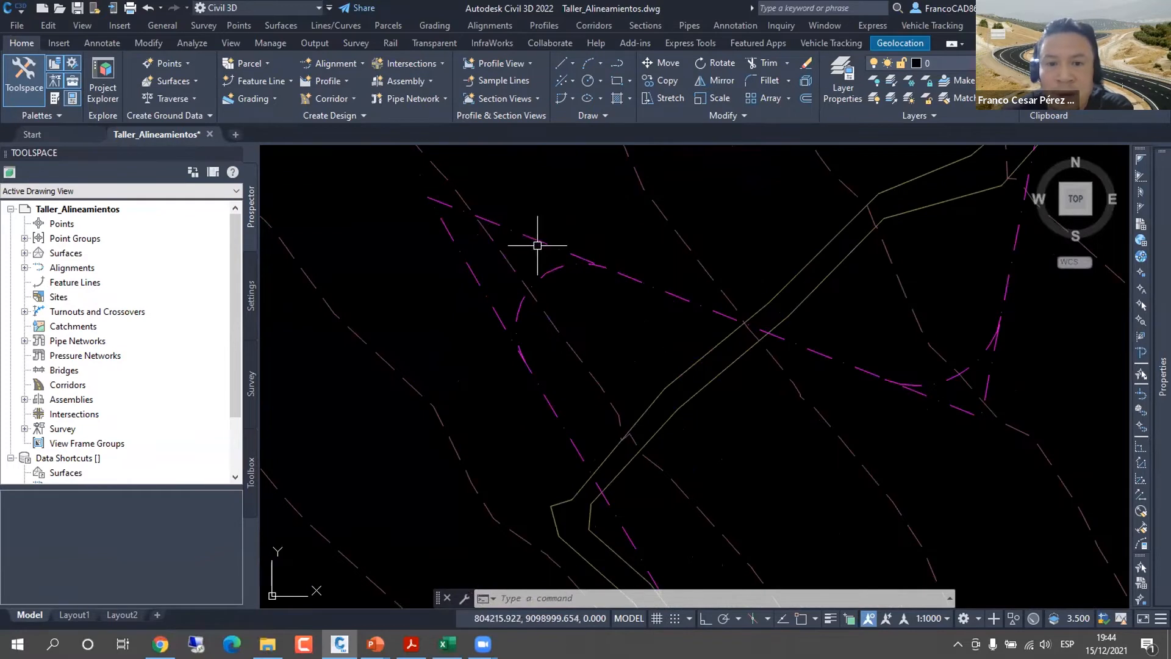
scroll(533, 240, down, 3)
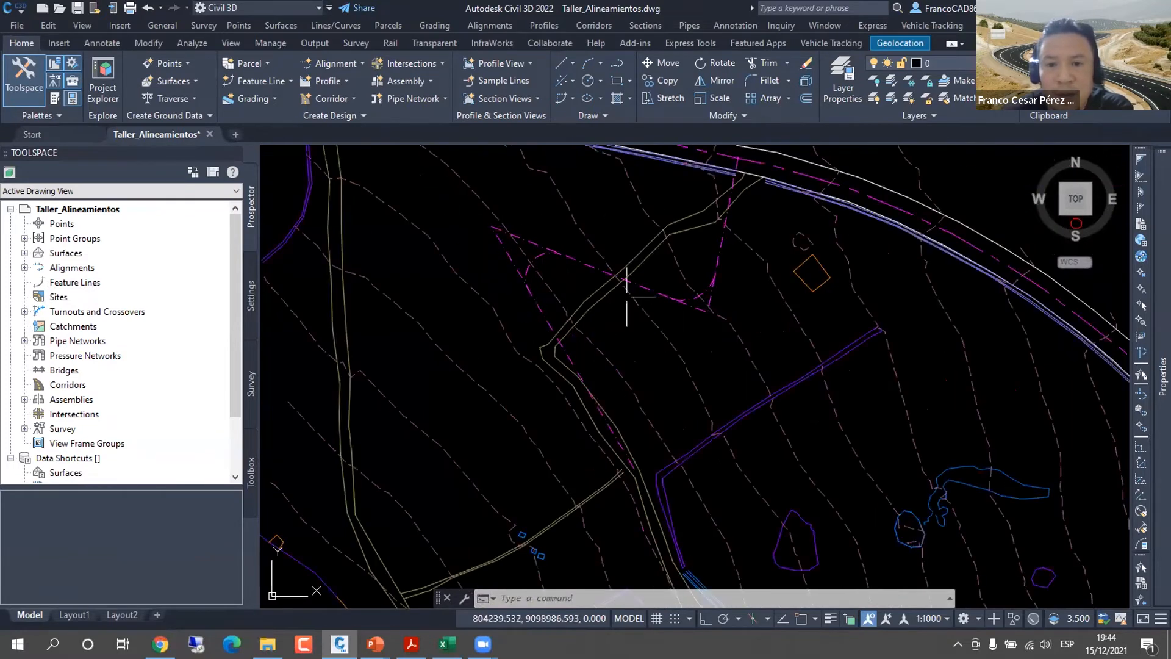
scroll(706, 305, down, 2)
scroll(735, 385, up, 2)
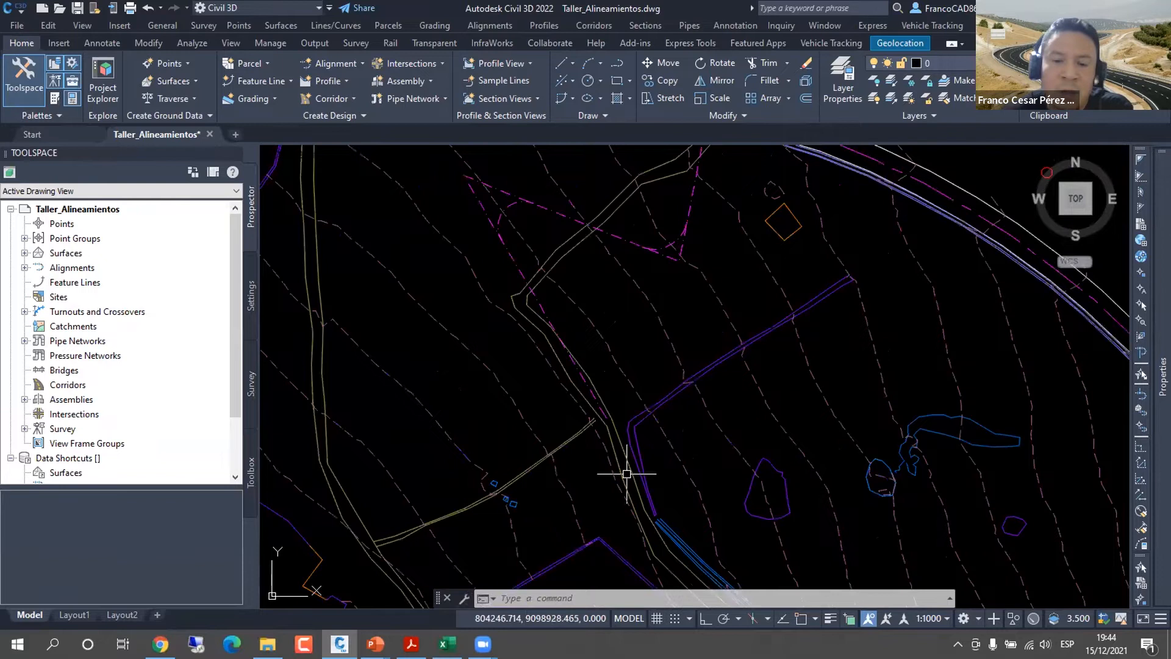
middle_drag(534, 307, 558, 420)
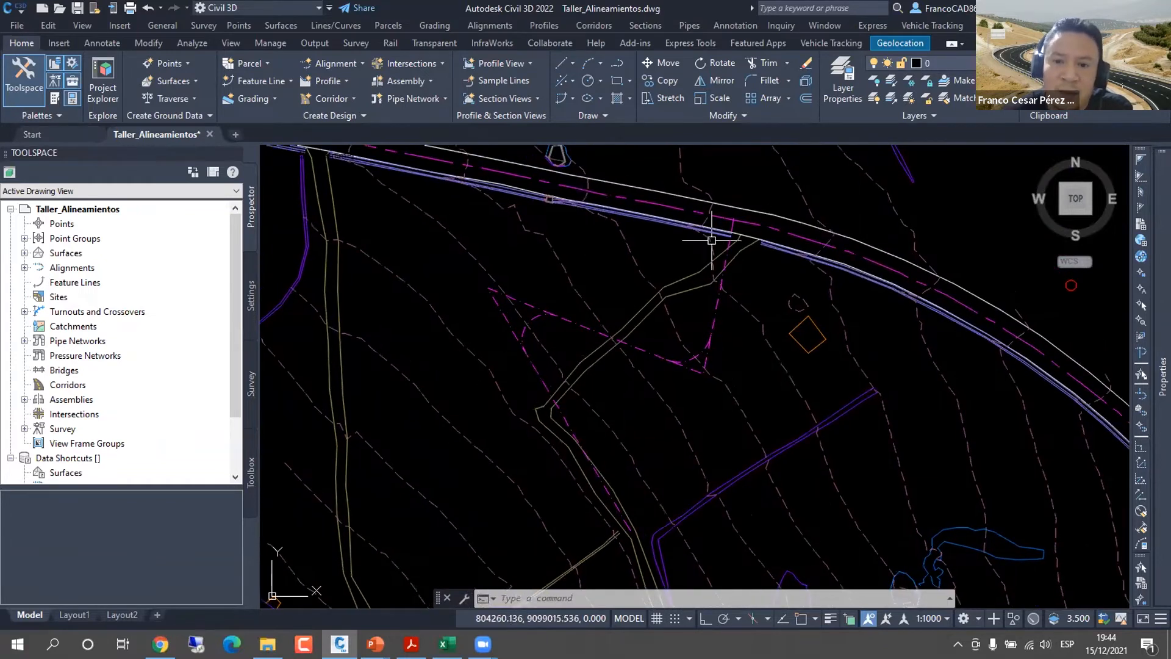
scroll(571, 409, up, 2)
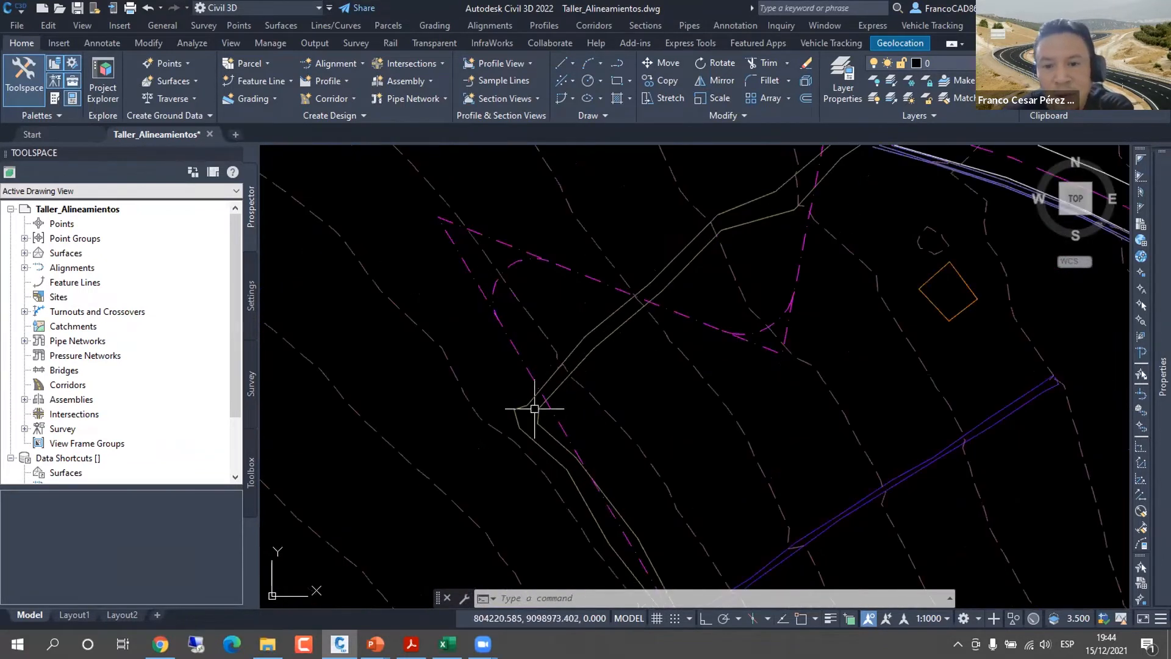
mouse_move(759, 188)
middle_down()
mouse_move(622, 335)
mouse_move(628, 320)
middle_up()
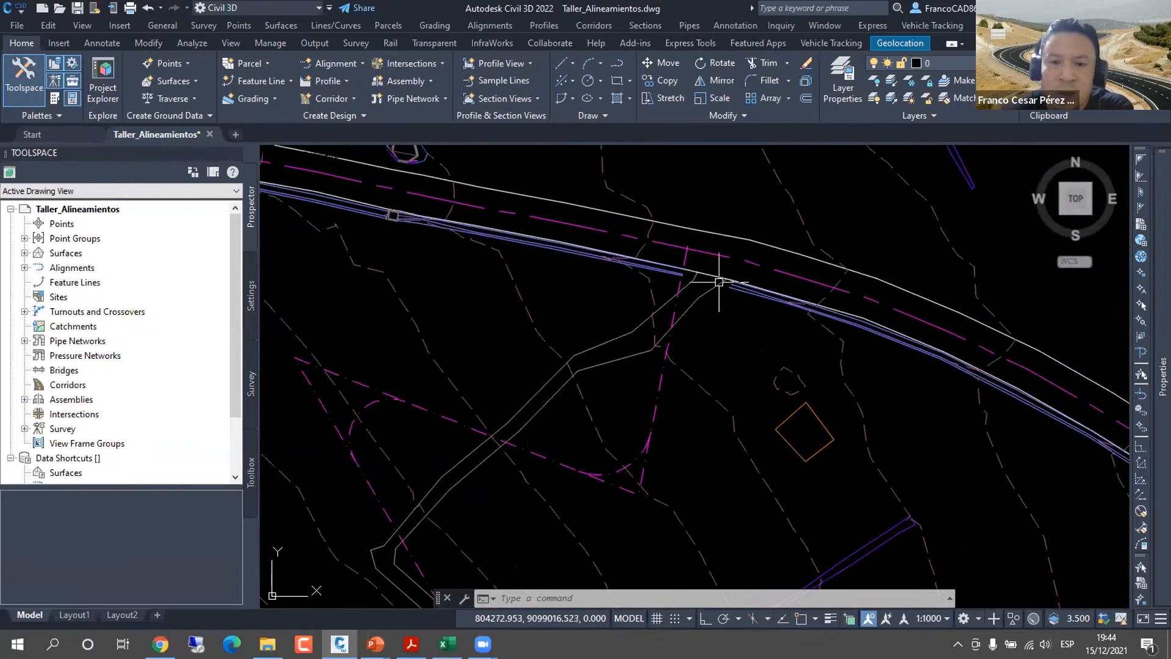
middle_drag(551, 420, 652, 252)
scroll(531, 376, down, 2)
scroll(531, 376, up, 2)
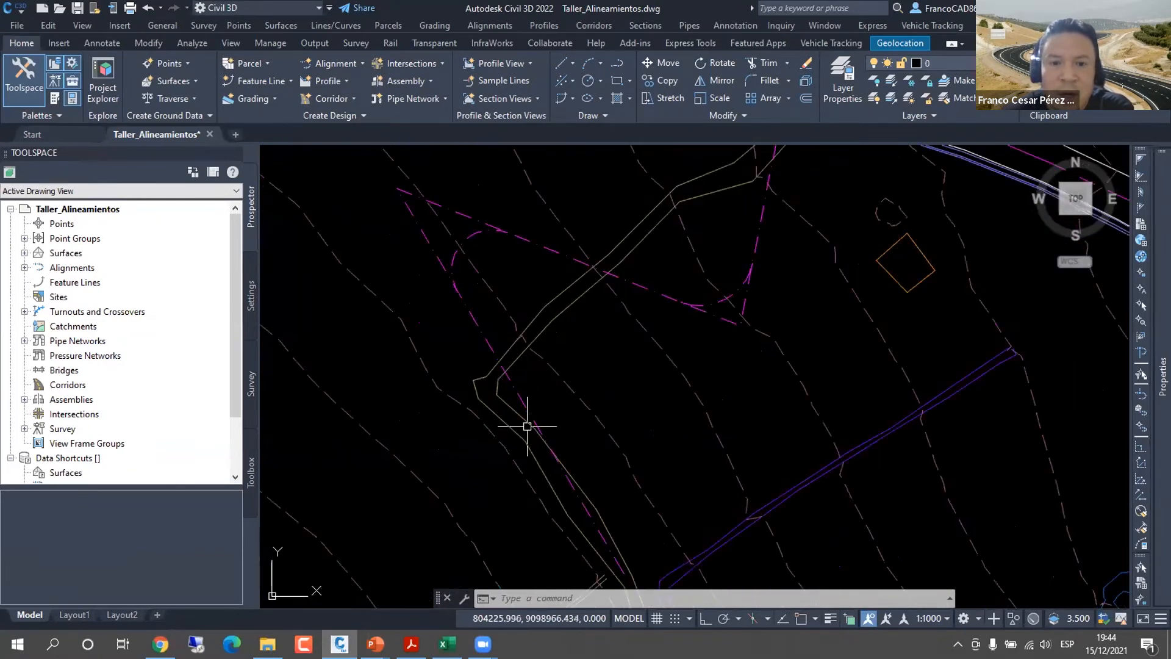
middle_drag(750, 244, 715, 376)
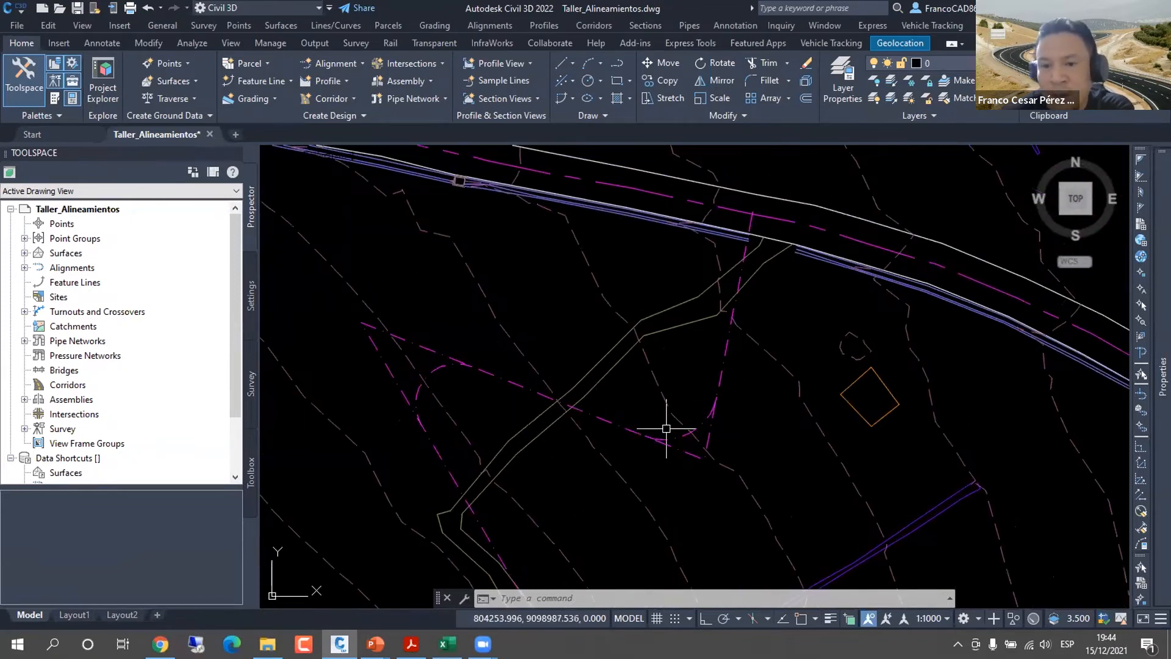
mouse_move(667, 429)
scroll(708, 337, down, 2)
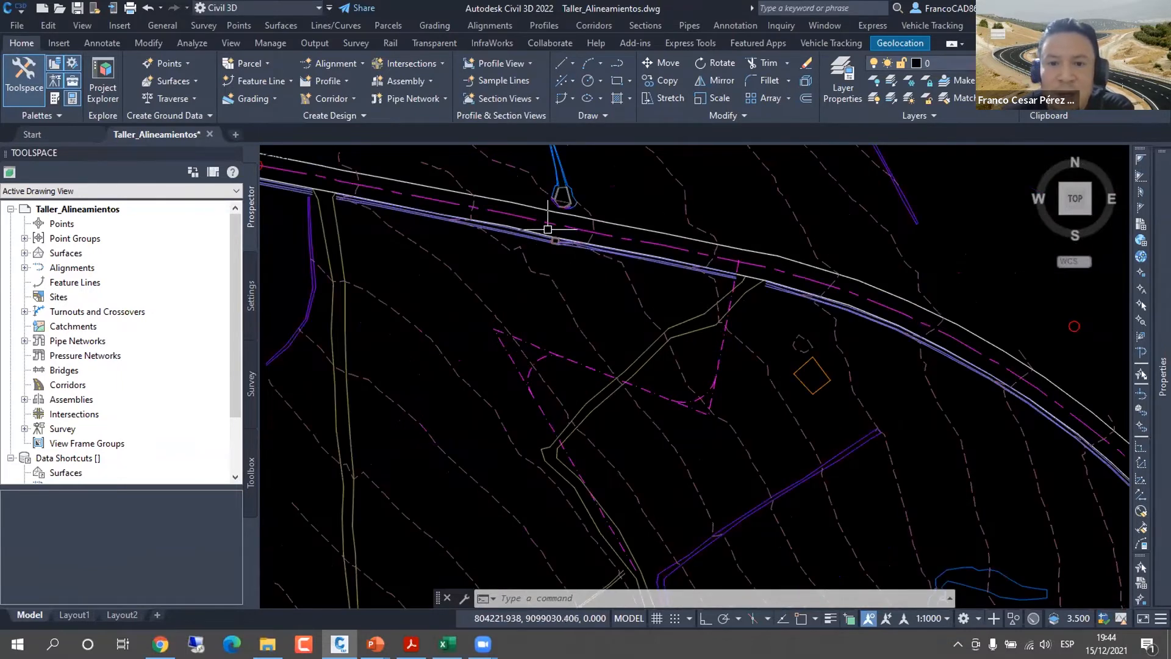
scroll(537, 214, down, 2)
scroll(662, 243, up, 2)
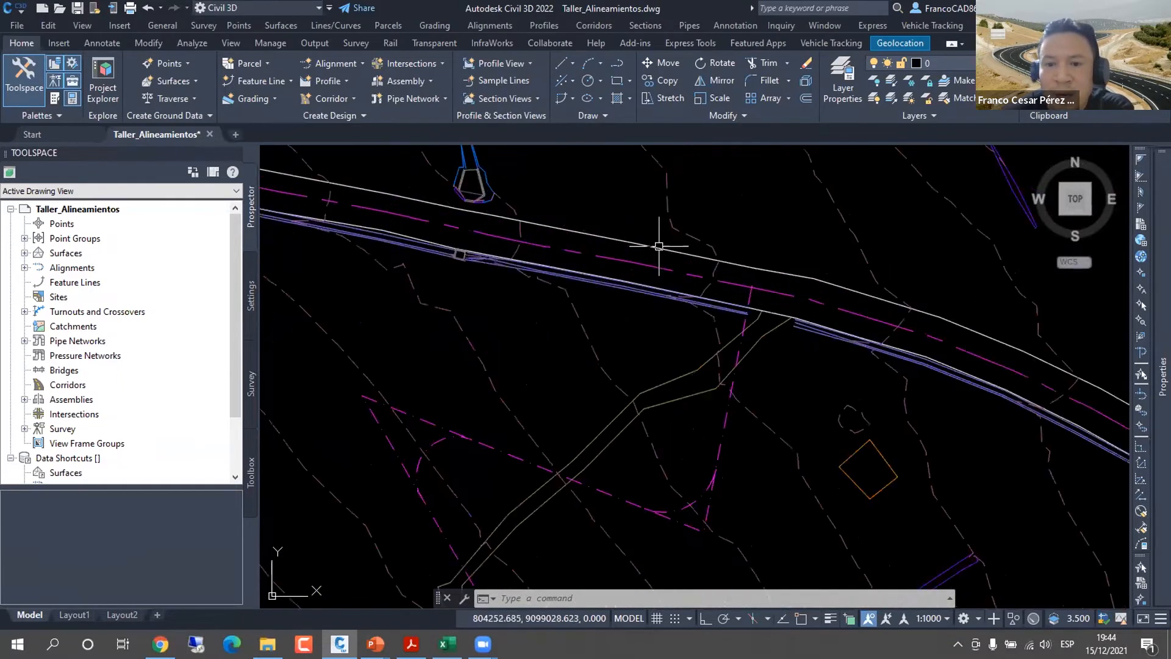
scroll(753, 291, up, 2)
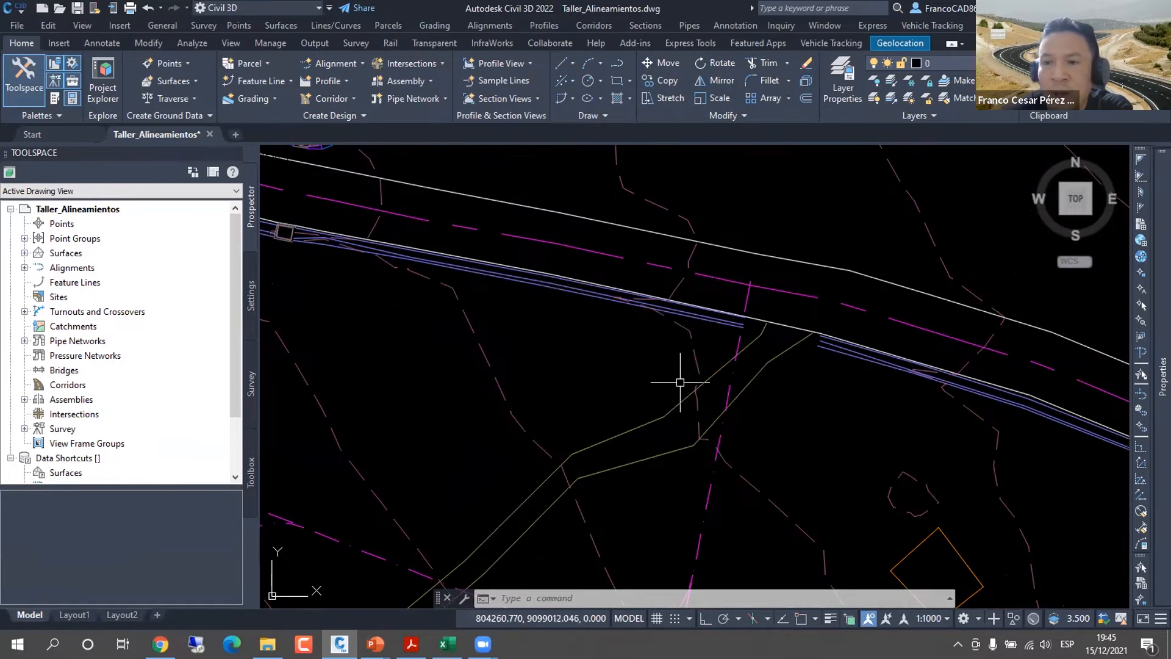
scroll(628, 327, down, 5)
middle_drag(520, 201, 553, 268)
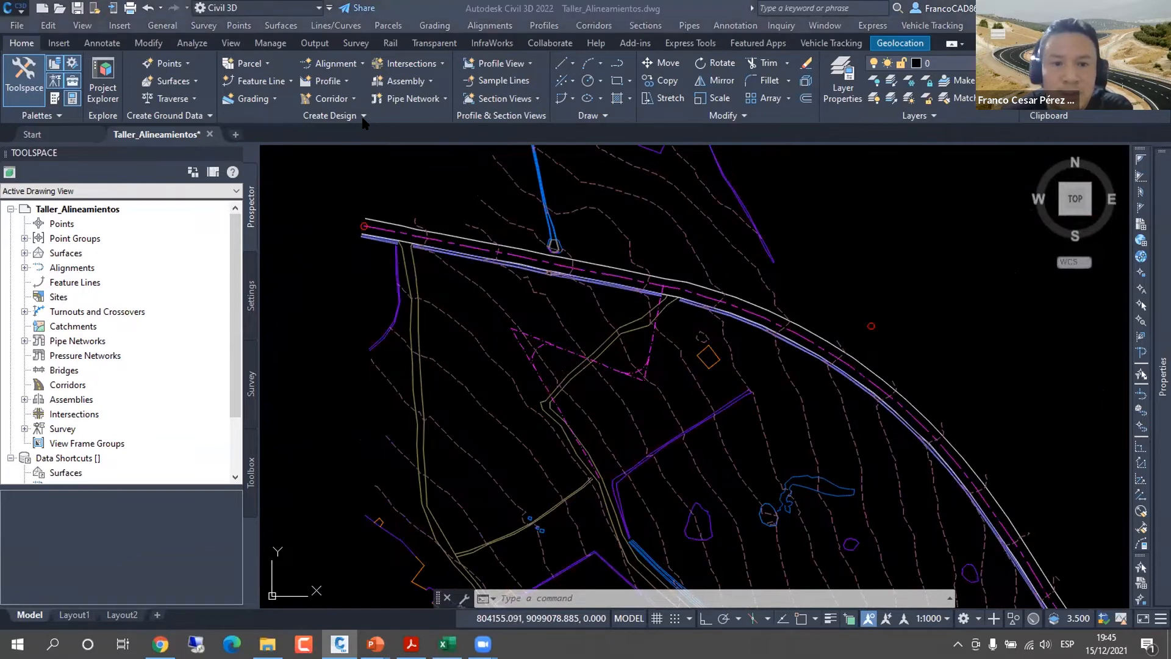
Step: Start a new alignment with the Alignment Creation Tools and name it "Carretera principal"
click(343, 64)
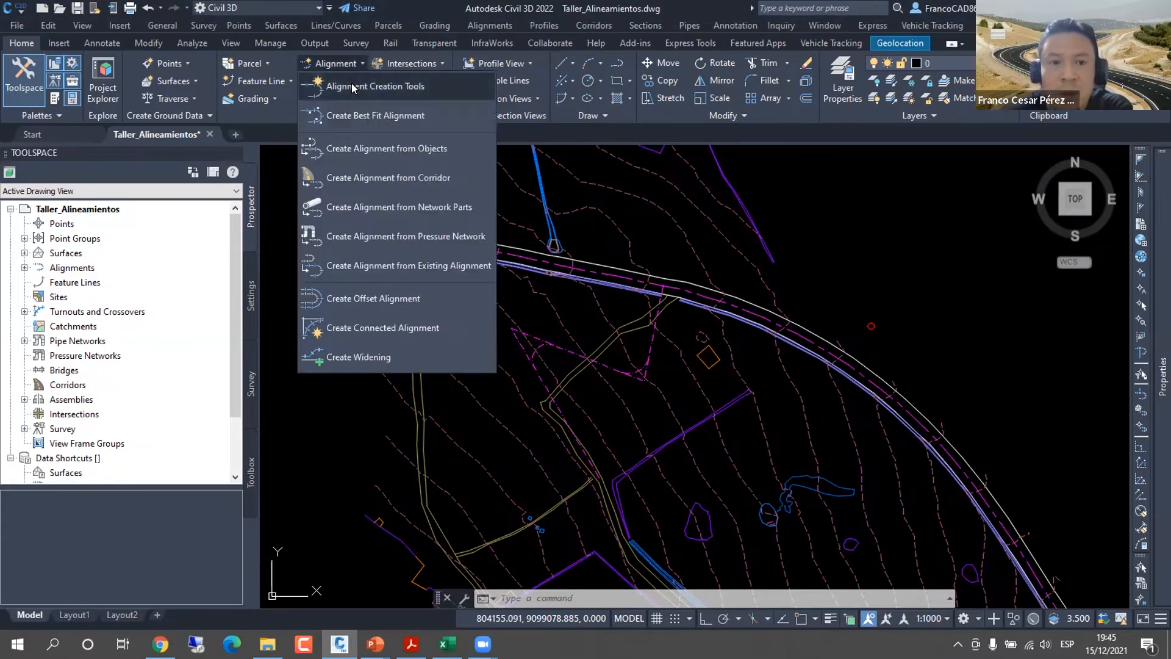
click(353, 89)
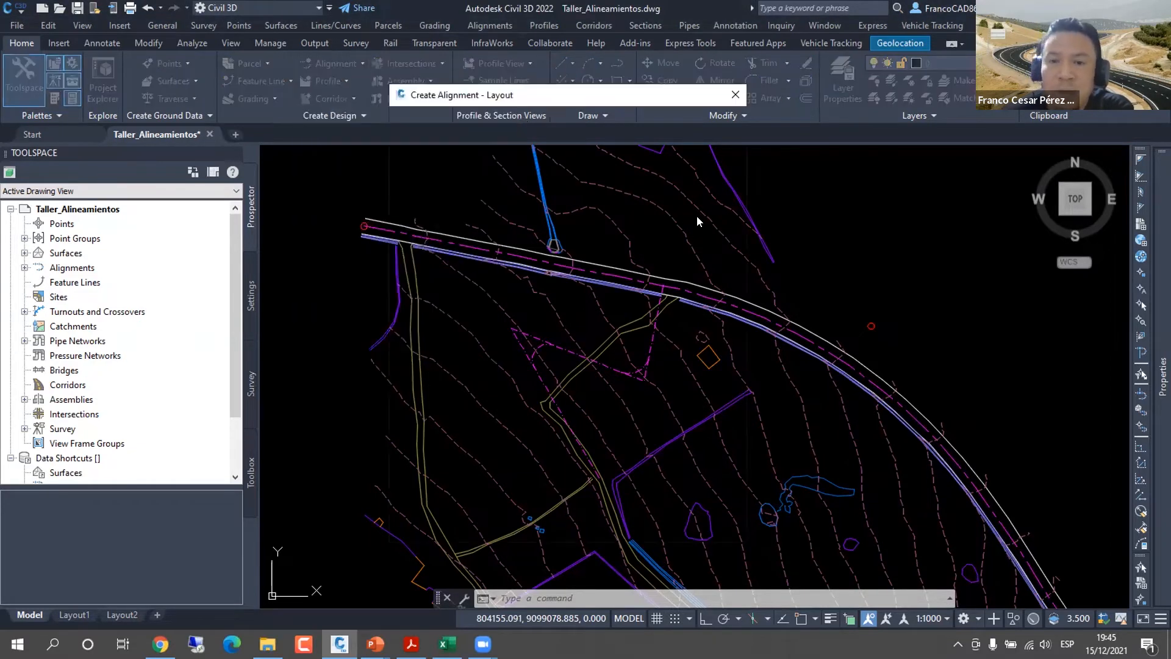
drag(619, 102, 837, 126)
triple_click(494, 136)
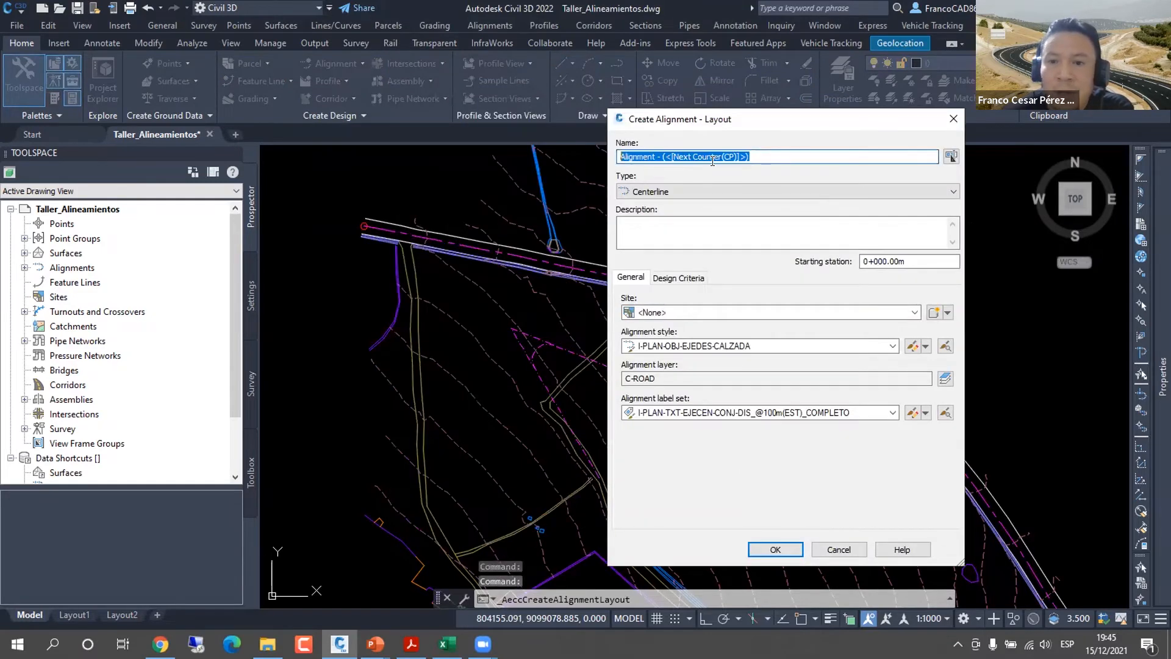
key(End)
drag(714, 153, 340, 149)
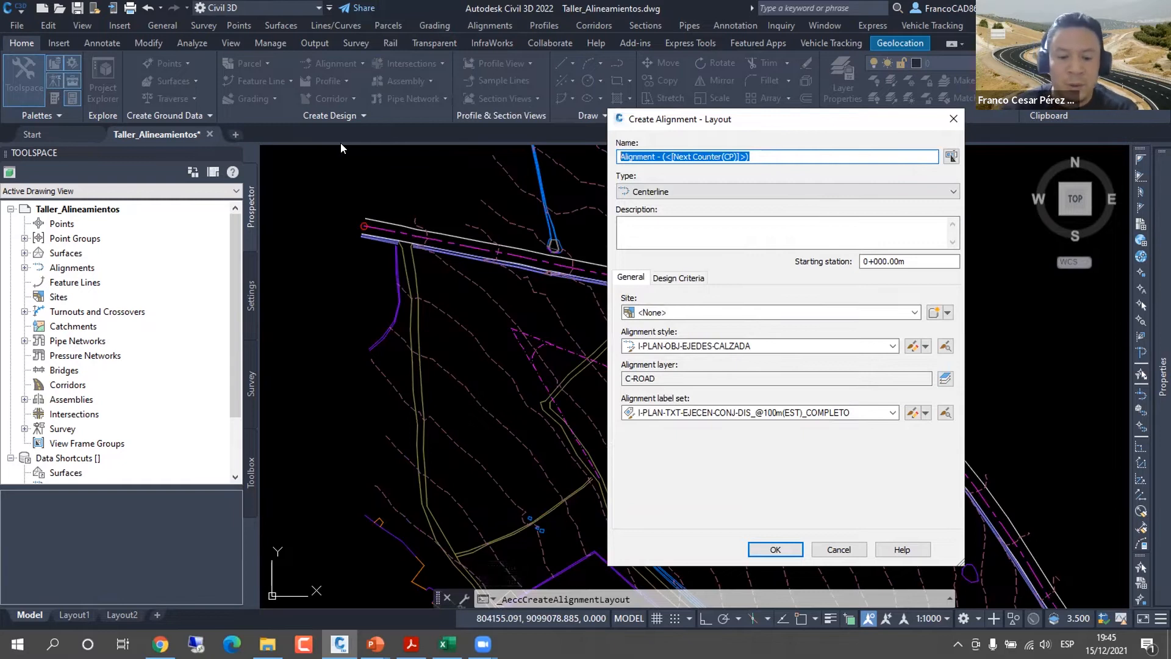
text(E)
text(arretera principal)
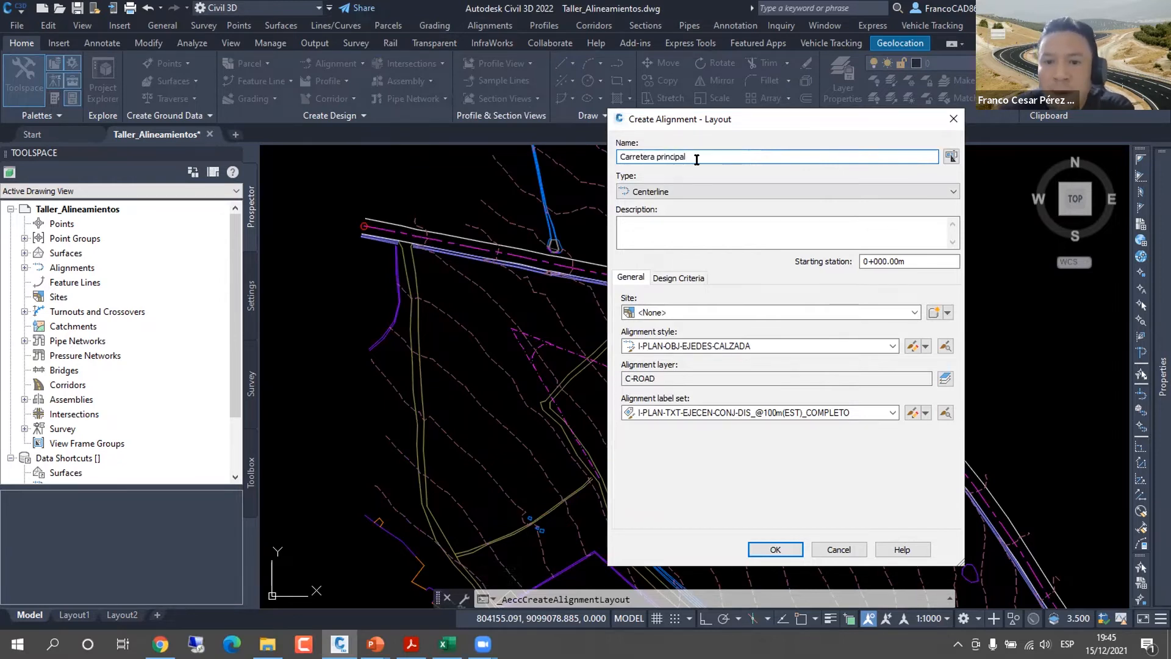
drag(697, 159, 615, 159)
Step: Choose Centerline as the alignment type and keep the starting station at 0+000.00m
drag(913, 263, 844, 258)
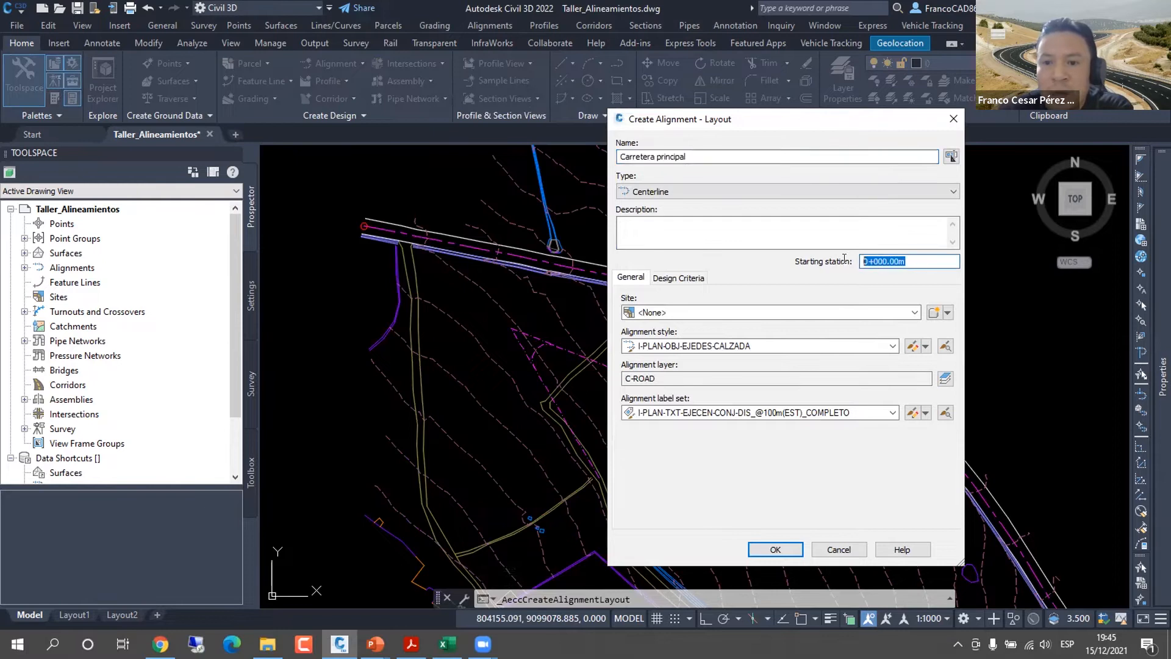
click(679, 190)
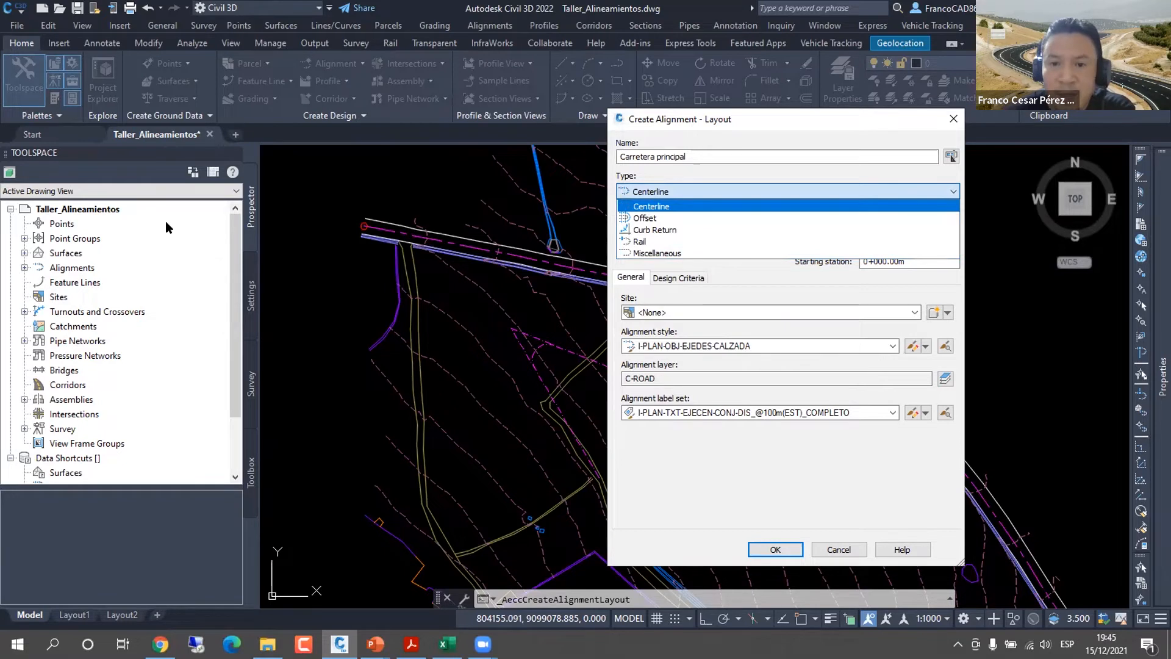
click(665, 208)
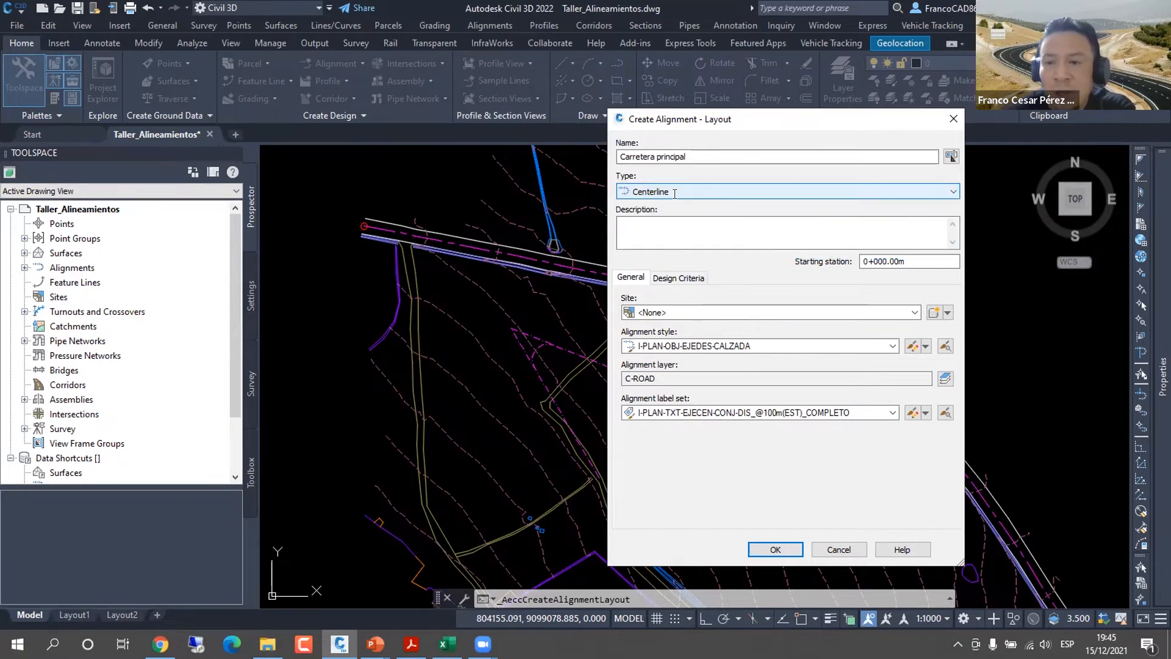
click(867, 260)
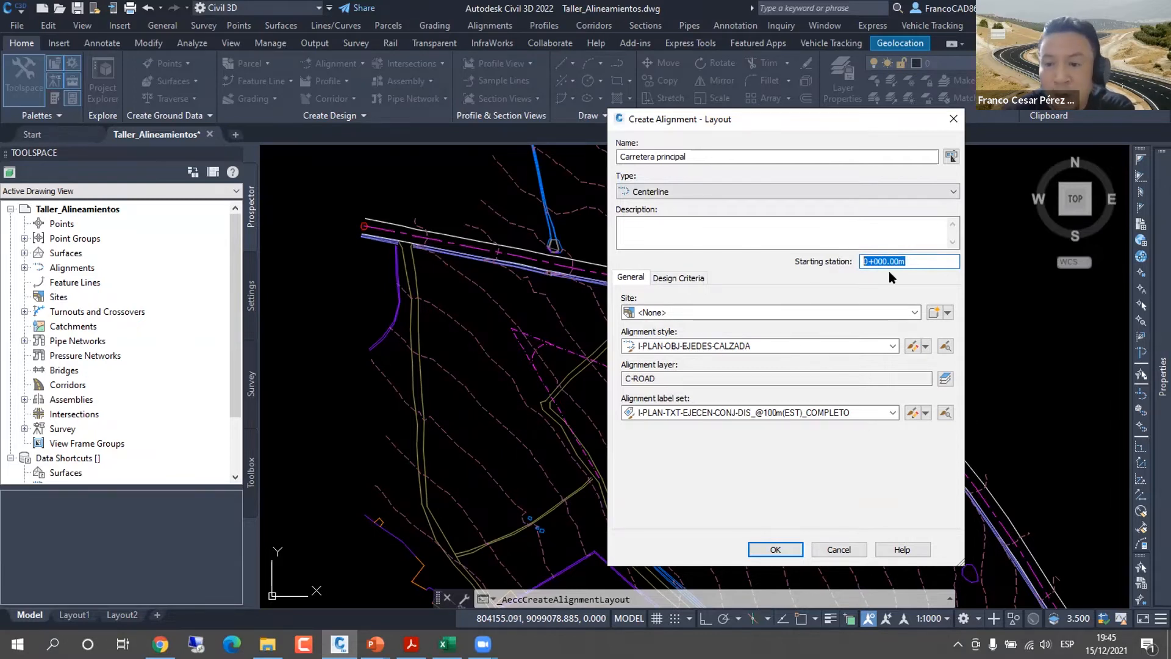
click(910, 259)
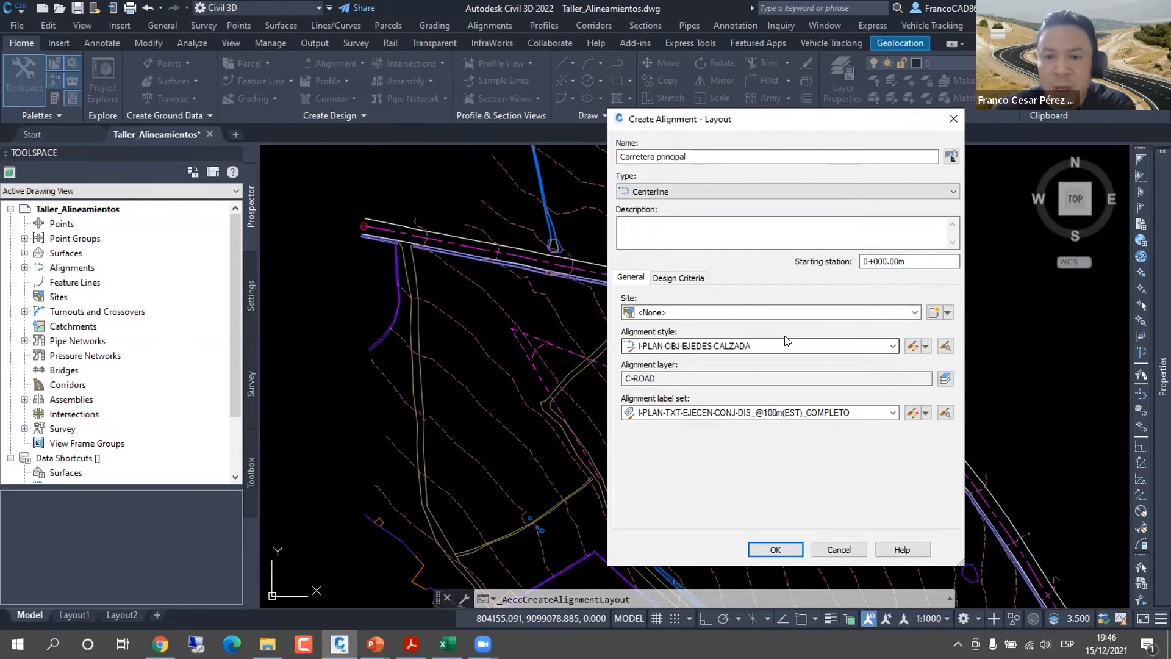
Step: Set the alignment style to I-PLAN-OBJ-EJECEN-DIS
click(750, 345)
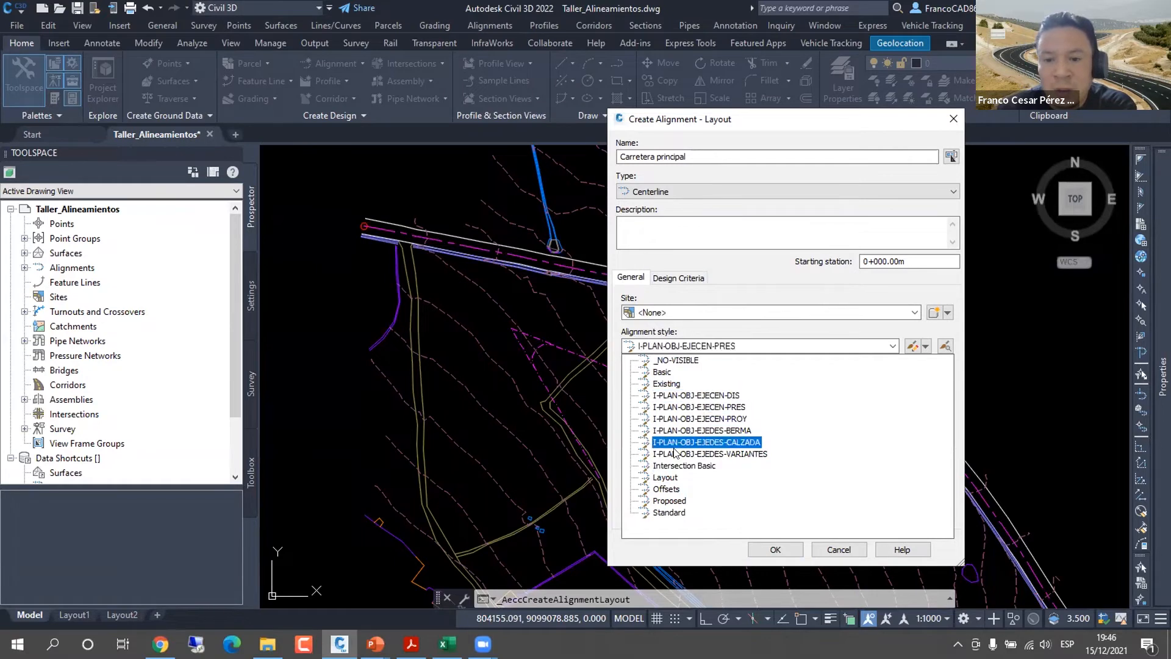
click(716, 397)
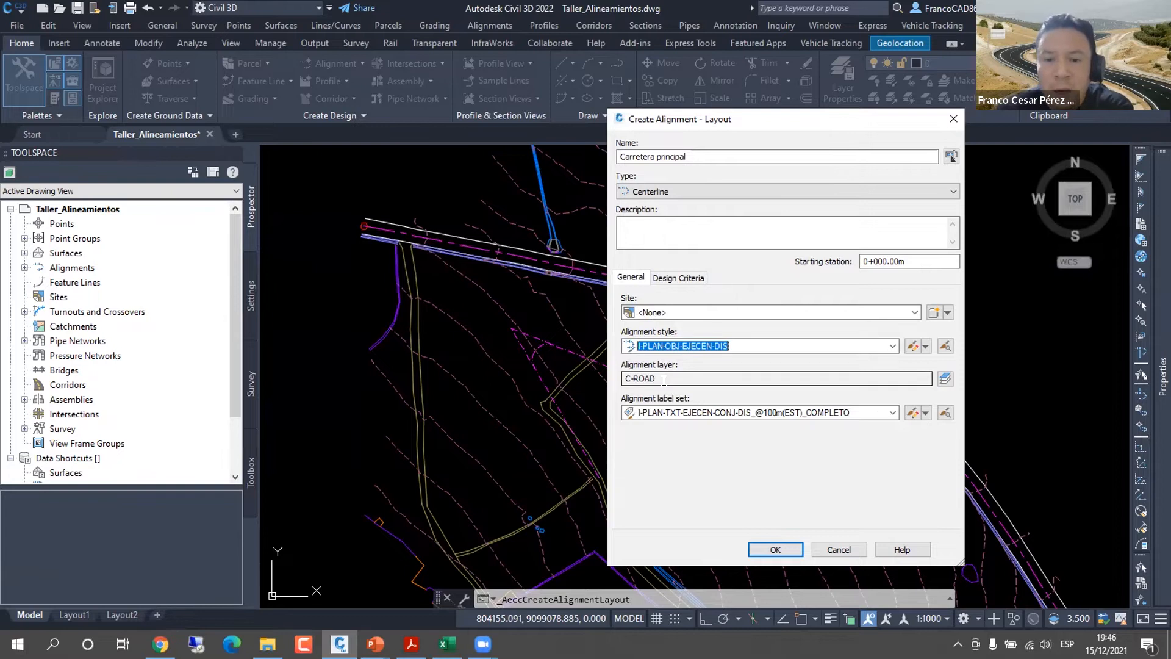
key(Tab)
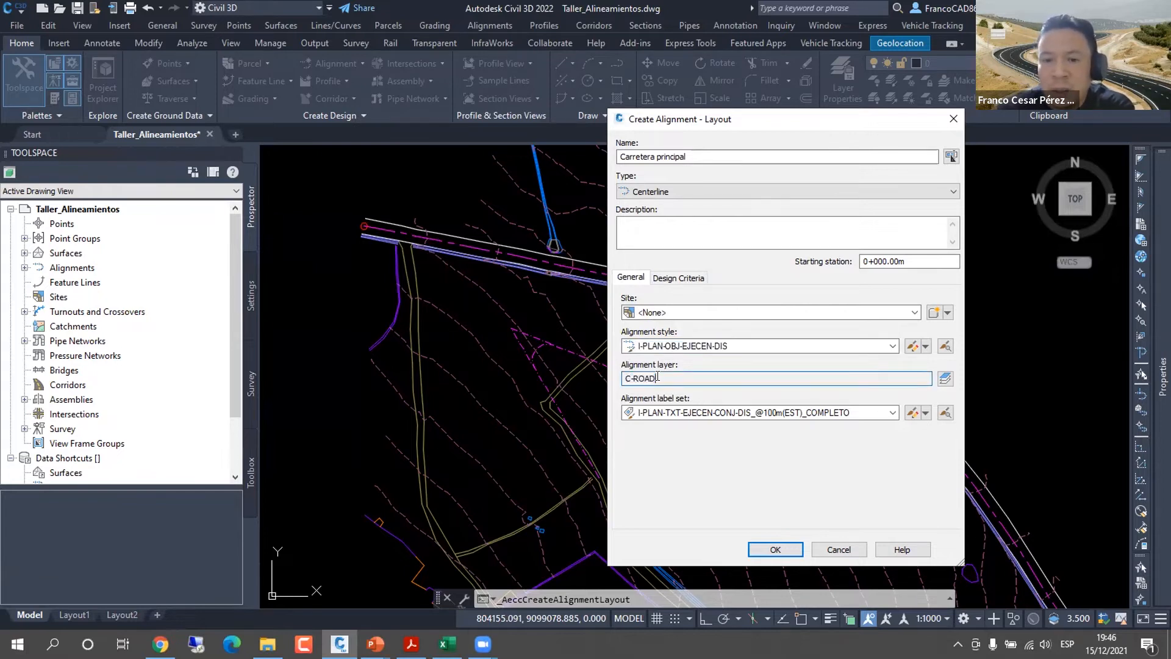
Step: Assign the alignment to the I-PLAN-OBJ-EJECEN layer, with no layer name modifier
click(945, 379)
click(490, 378)
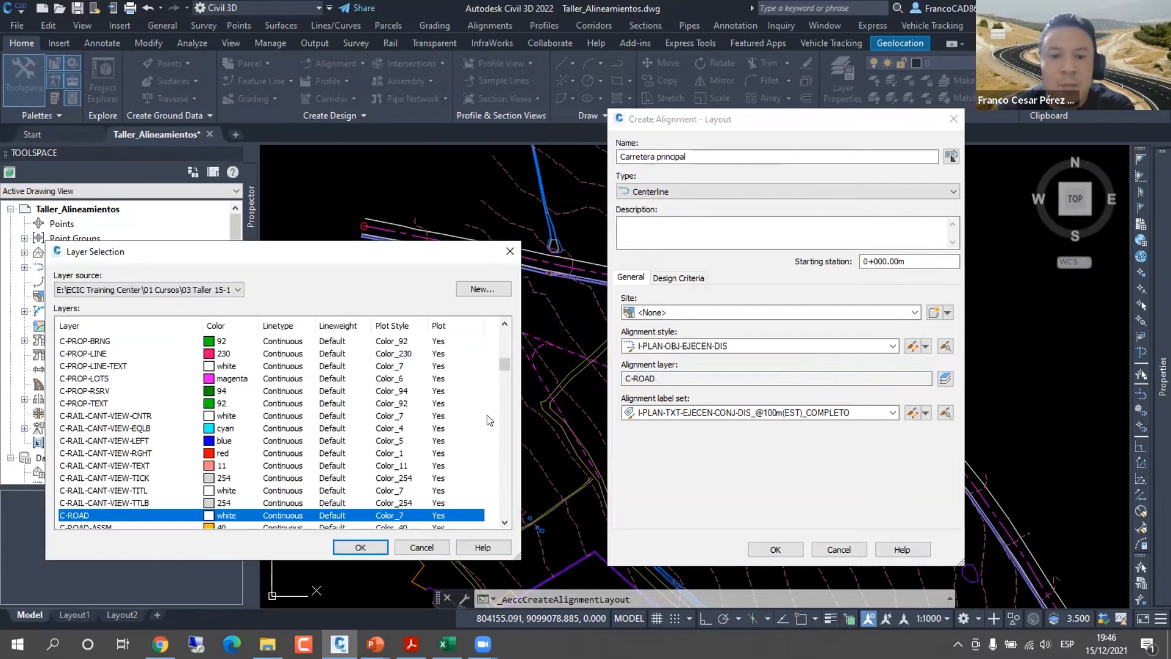
scroll(216, 369, down, 5)
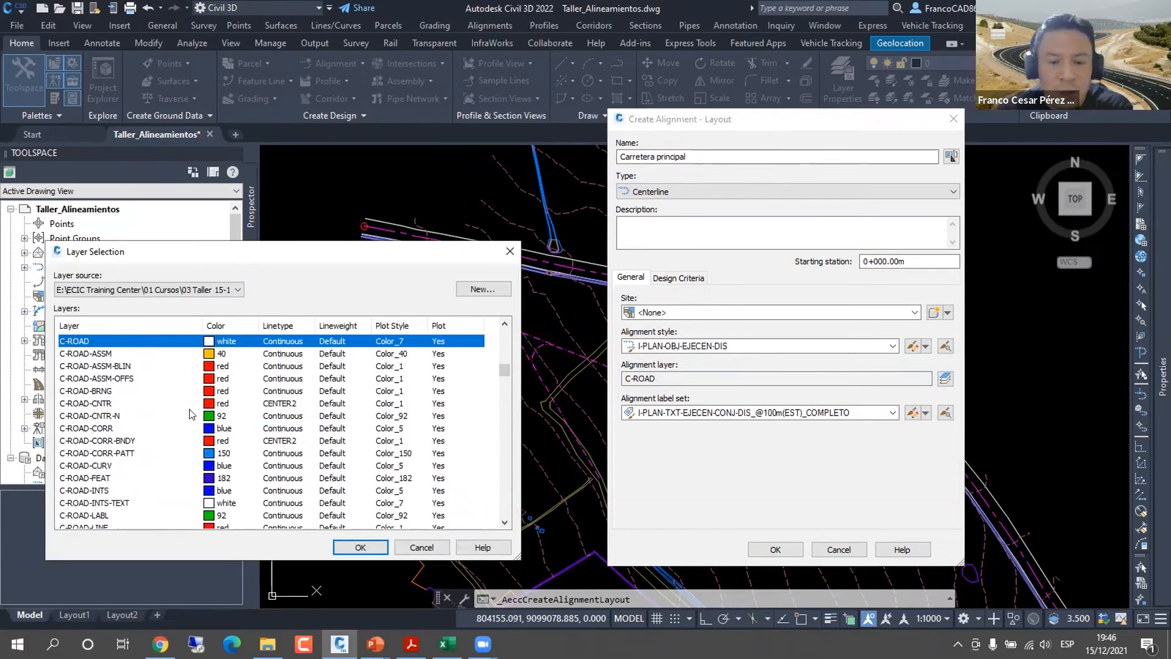
scroll(192, 415, down, 20)
scroll(174, 427, down, 10)
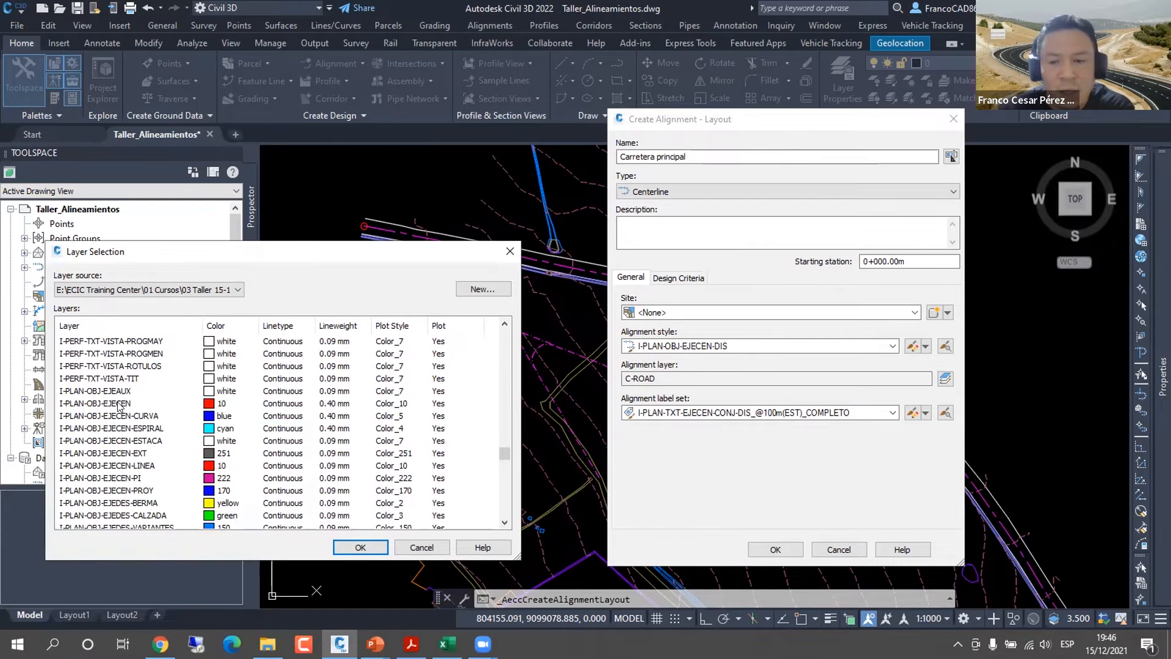
click(120, 403)
click(360, 547)
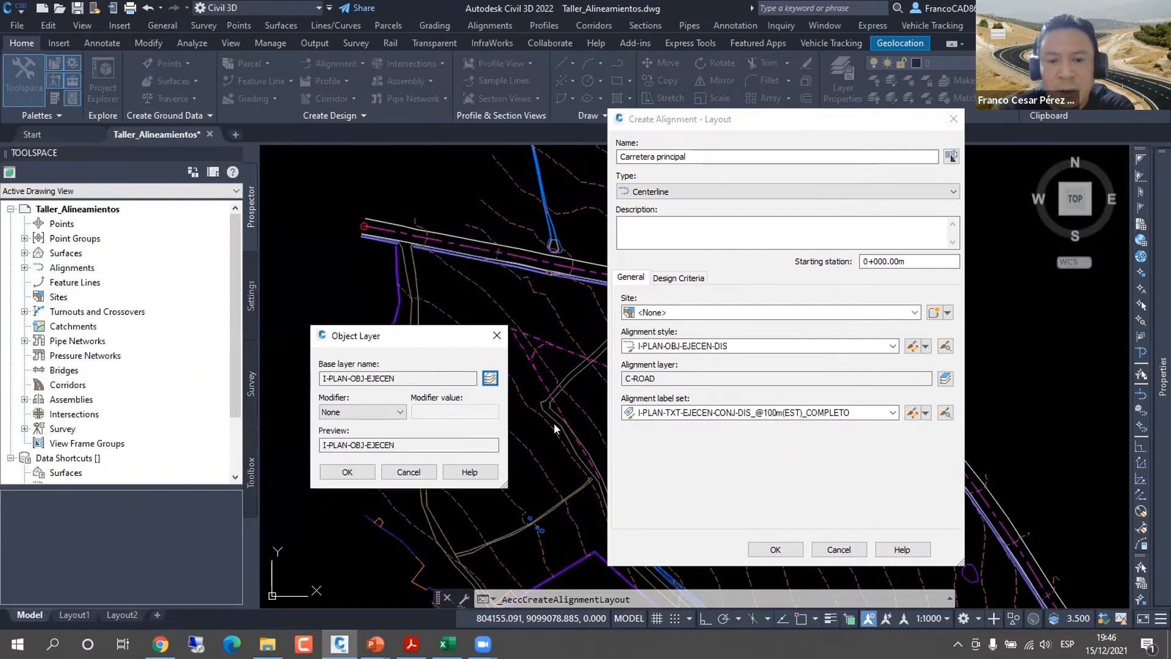
click(348, 471)
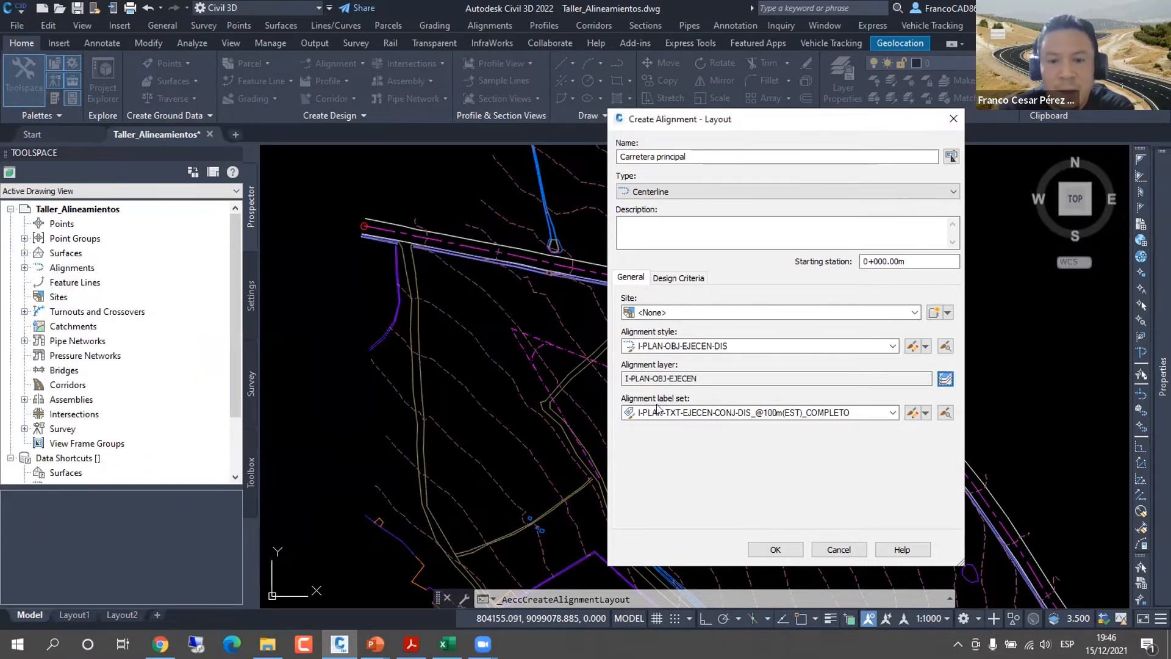
Step: Set the alignment label set to I-PLAN-TXT-EJECEN-CONJ-PRES_@20m_1
click(703, 414)
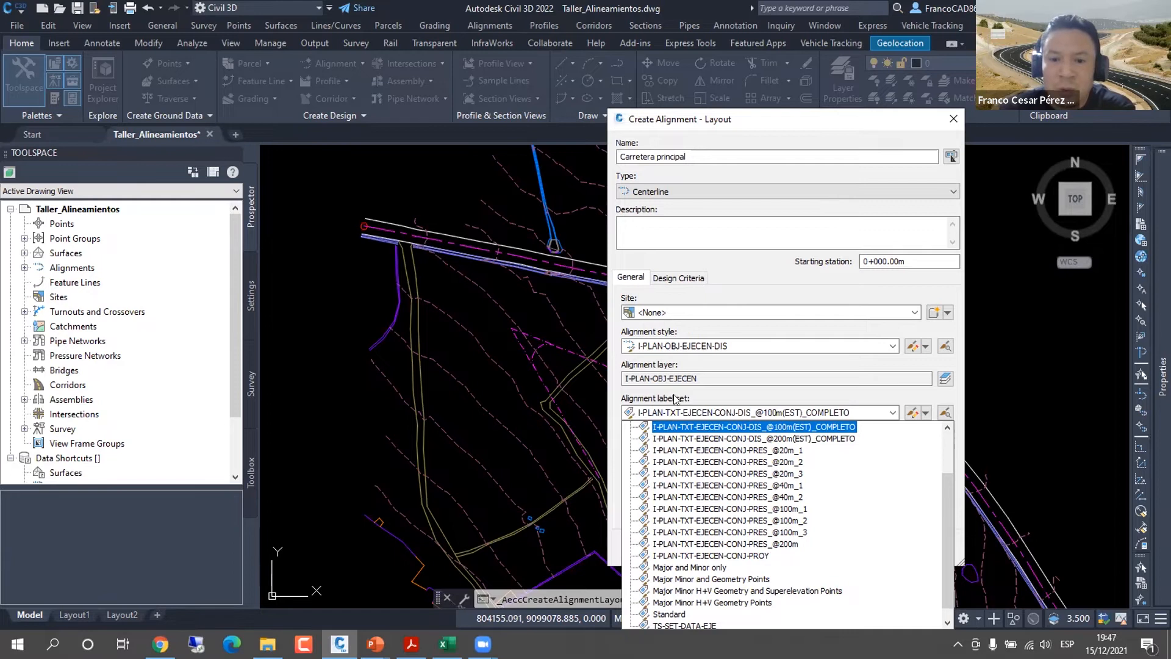
scroll(702, 453, down, 1)
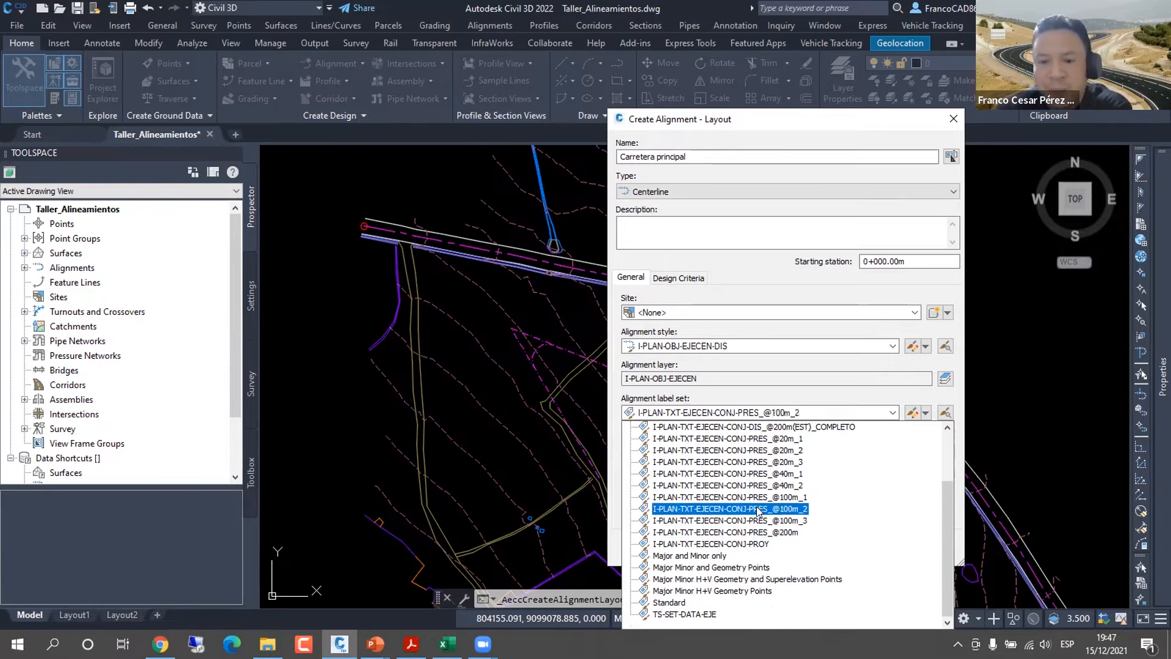
scroll(751, 519, up, 2)
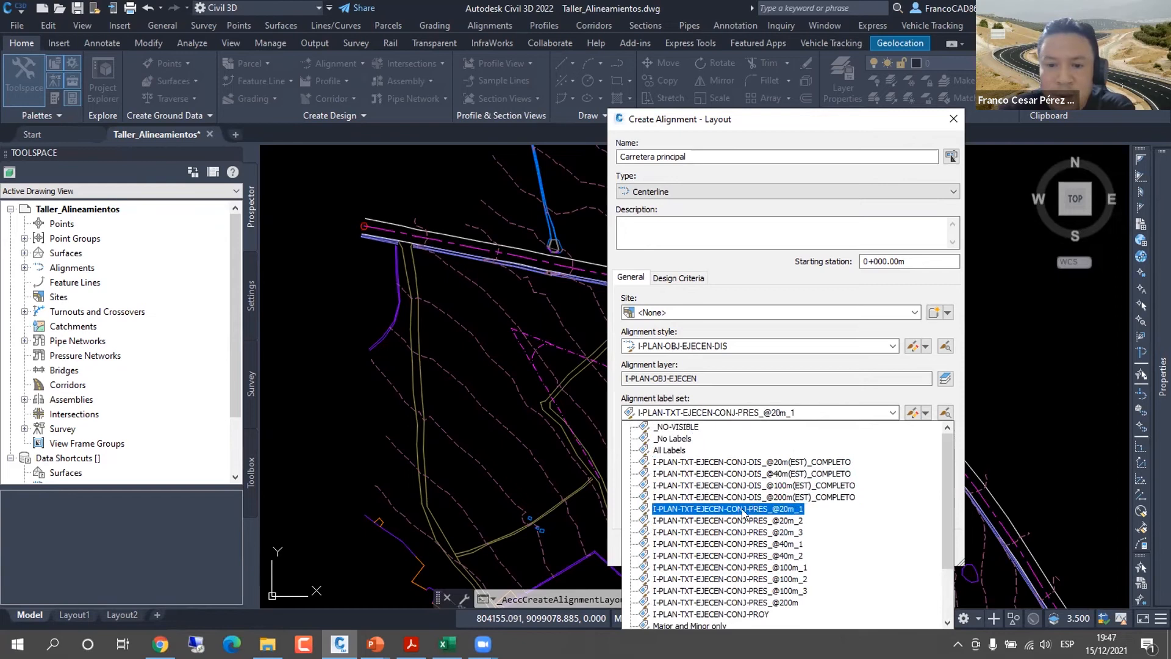
click(734, 513)
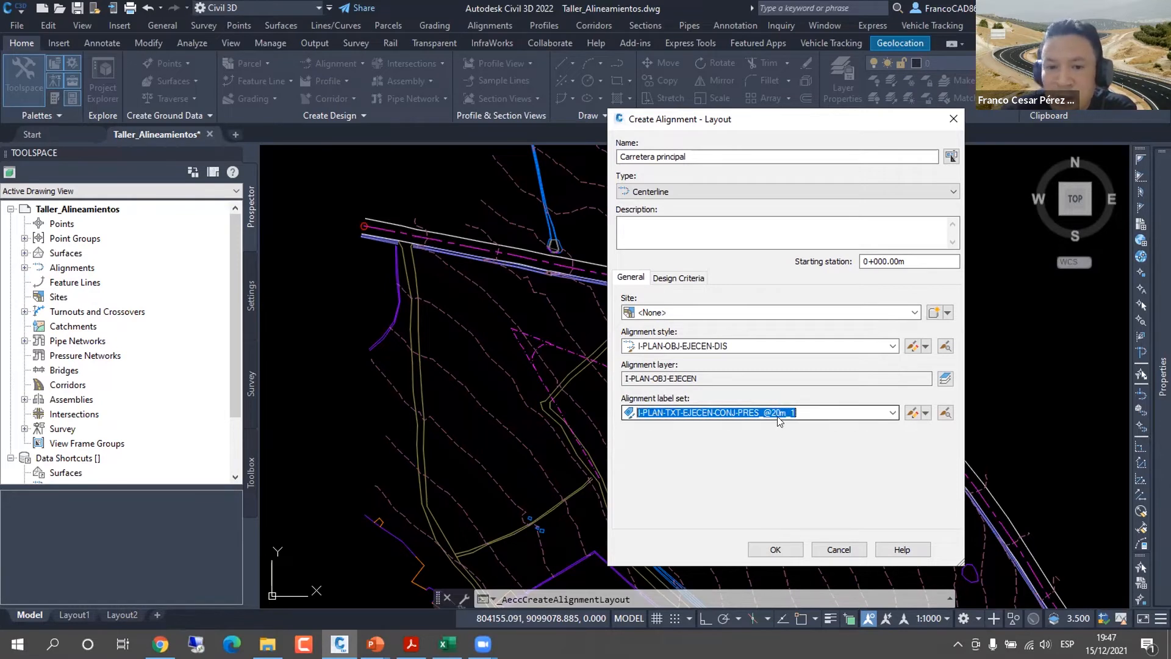
Step: Set the starting design speed to 60 km/h and enable criteria-based design for the alignment
click(672, 278)
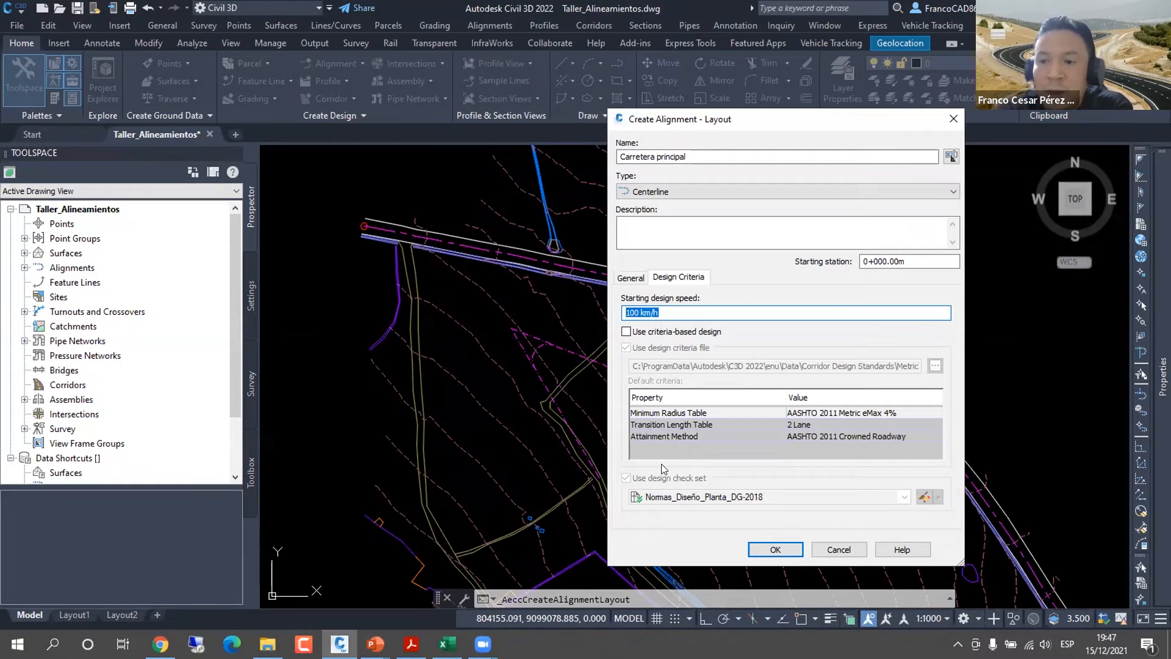
text(60)
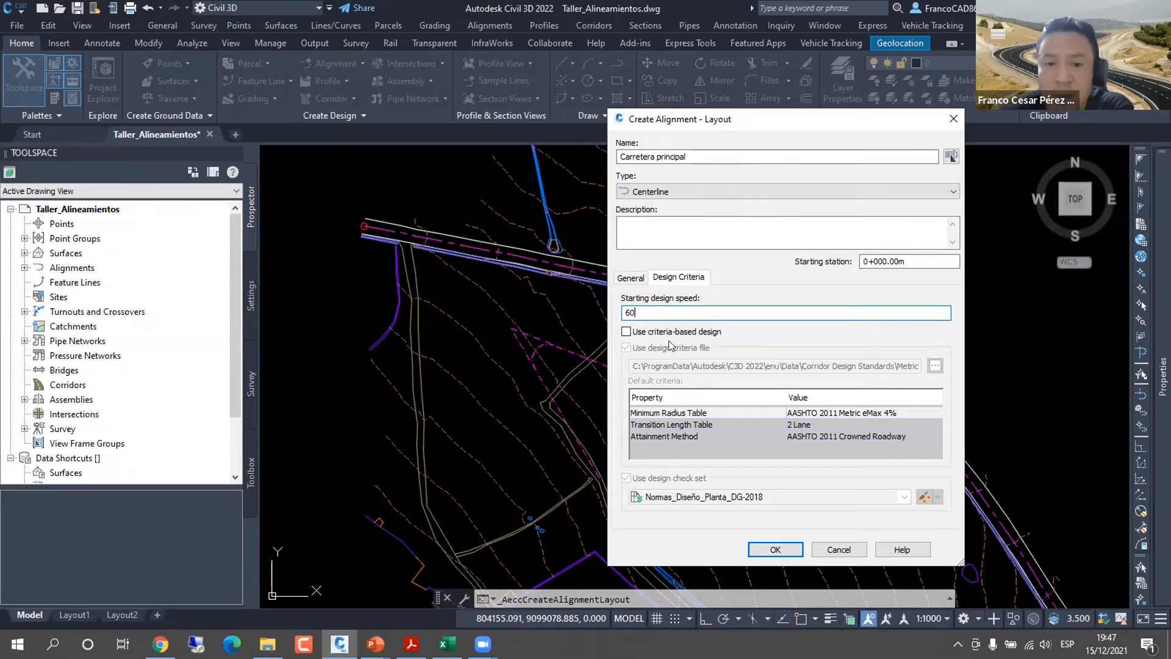
click(626, 332)
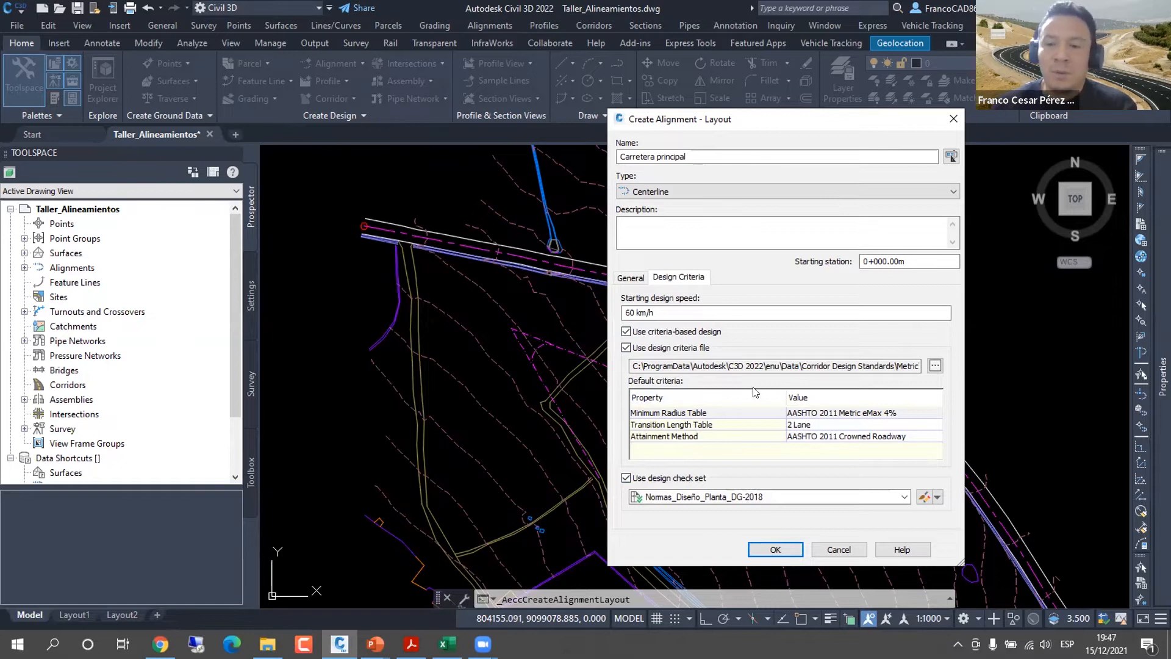
Step: Load _Autodesk Civil 3D Metric (2011) Roadway Design Standards.xml from the Metric folder as the design criteria file
drag(769, 364, 928, 365)
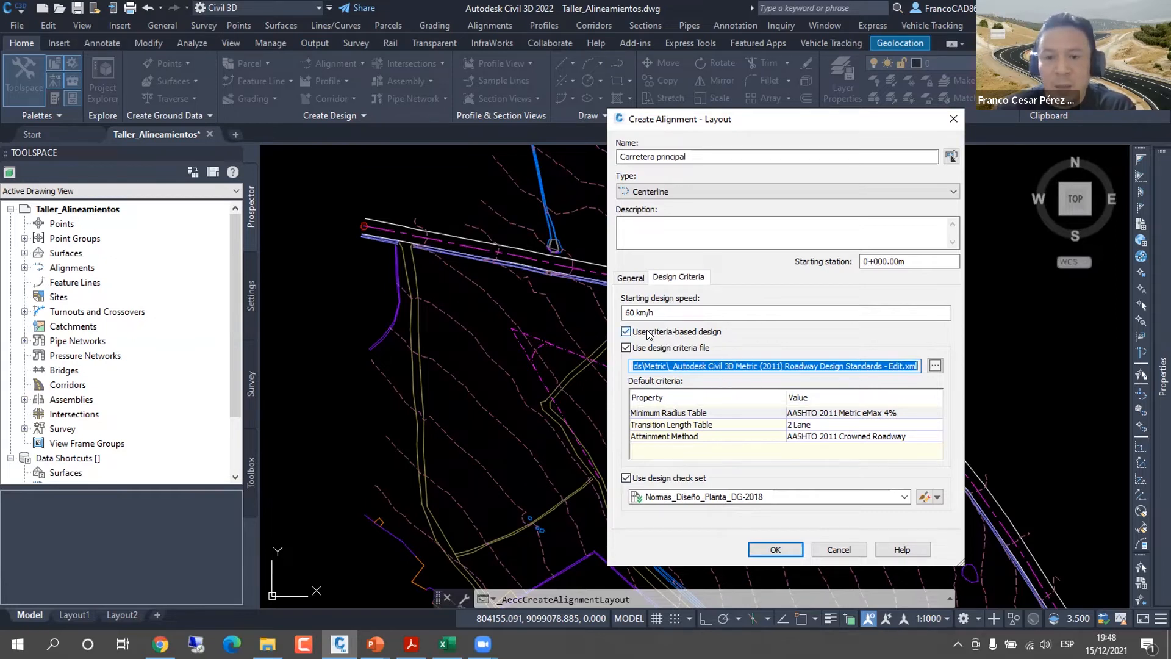
click(935, 366)
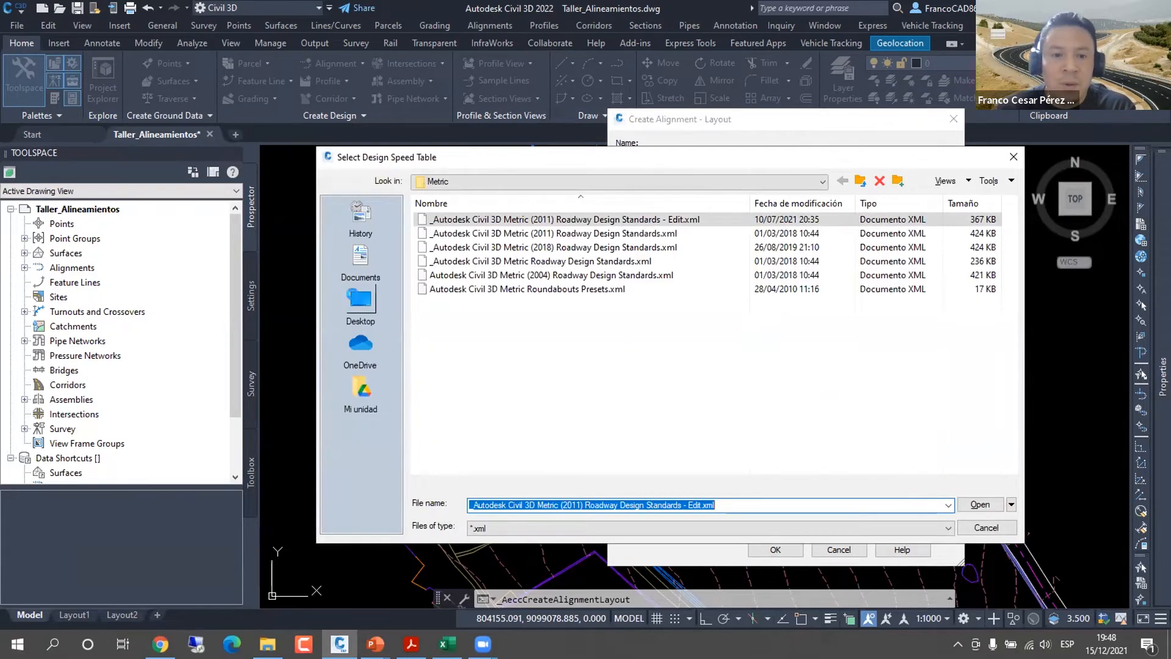
click(369, 306)
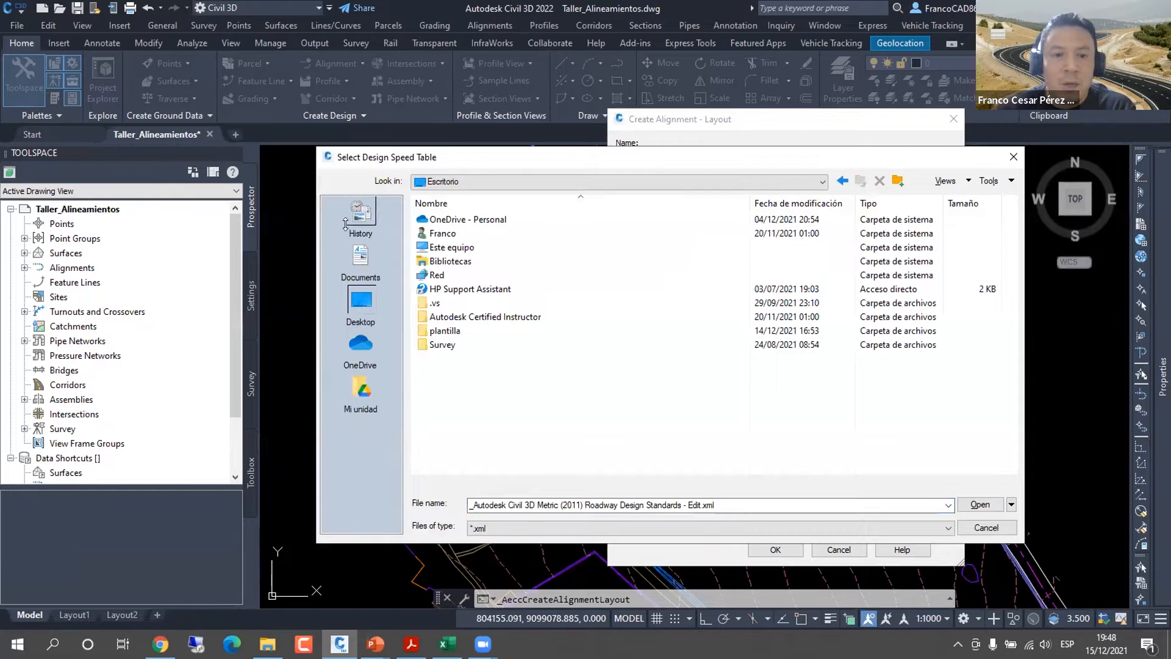
drag(461, 149, 450, 110)
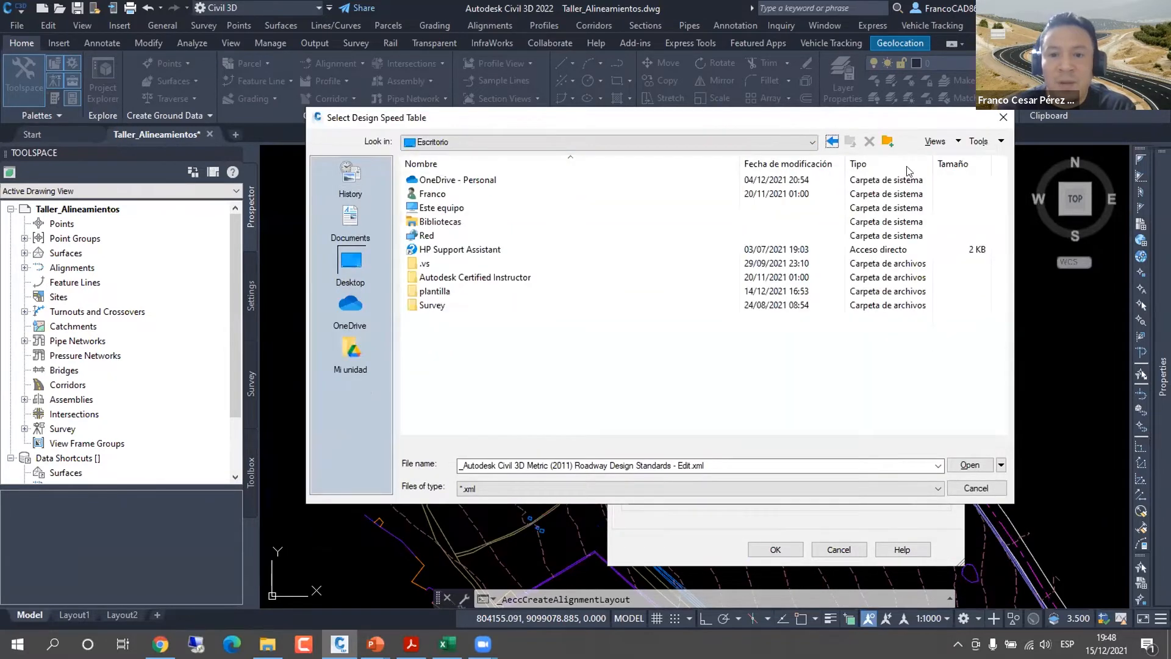
drag(790, 118, 908, 166)
click(948, 191)
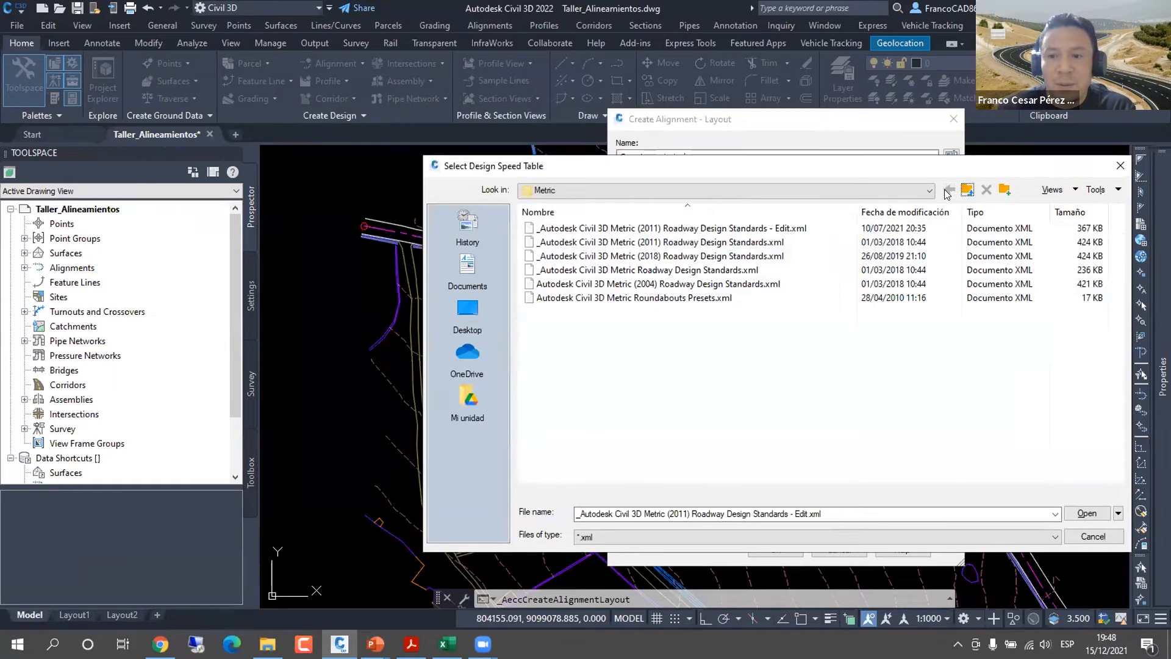
click(723, 191)
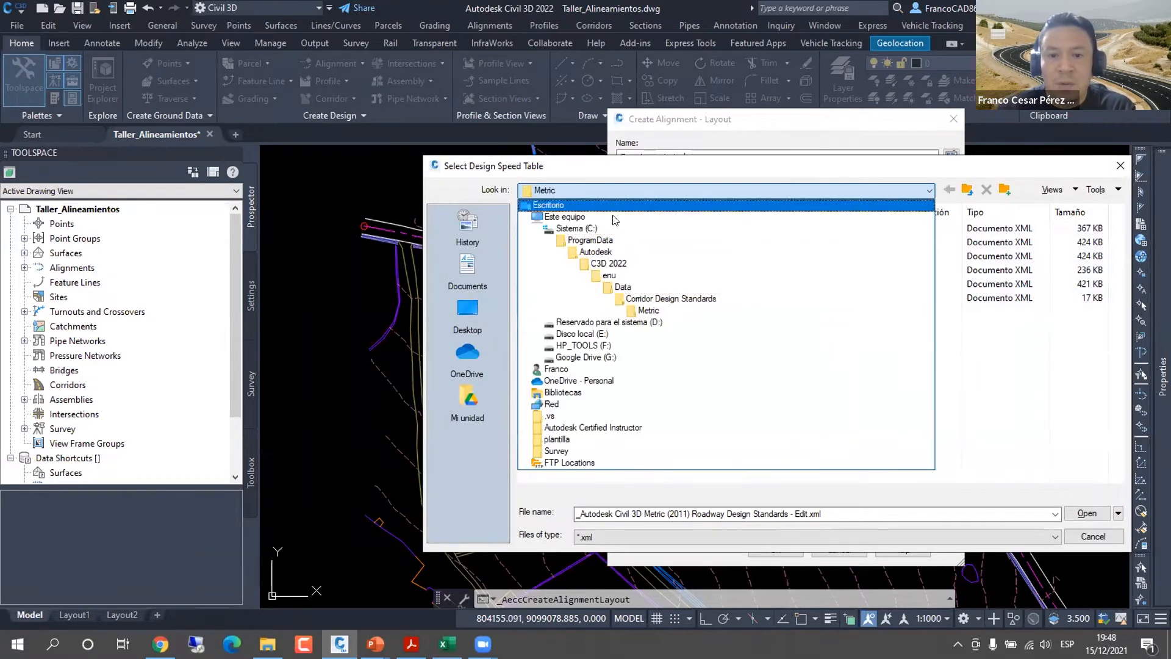
click(751, 166)
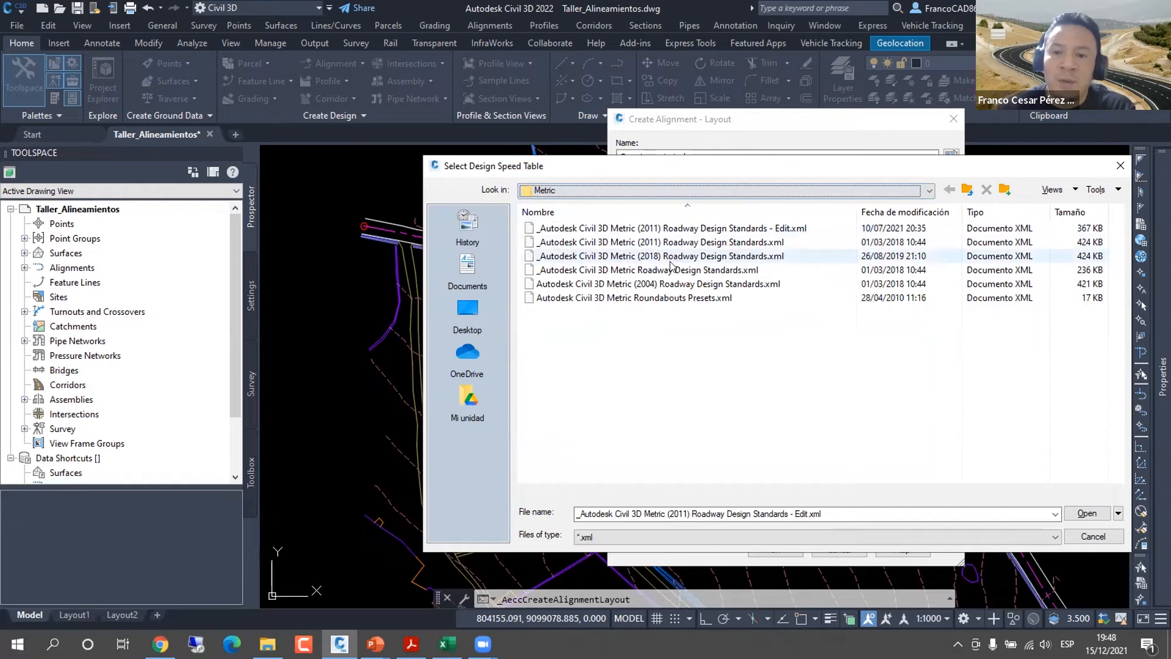
click(686, 243)
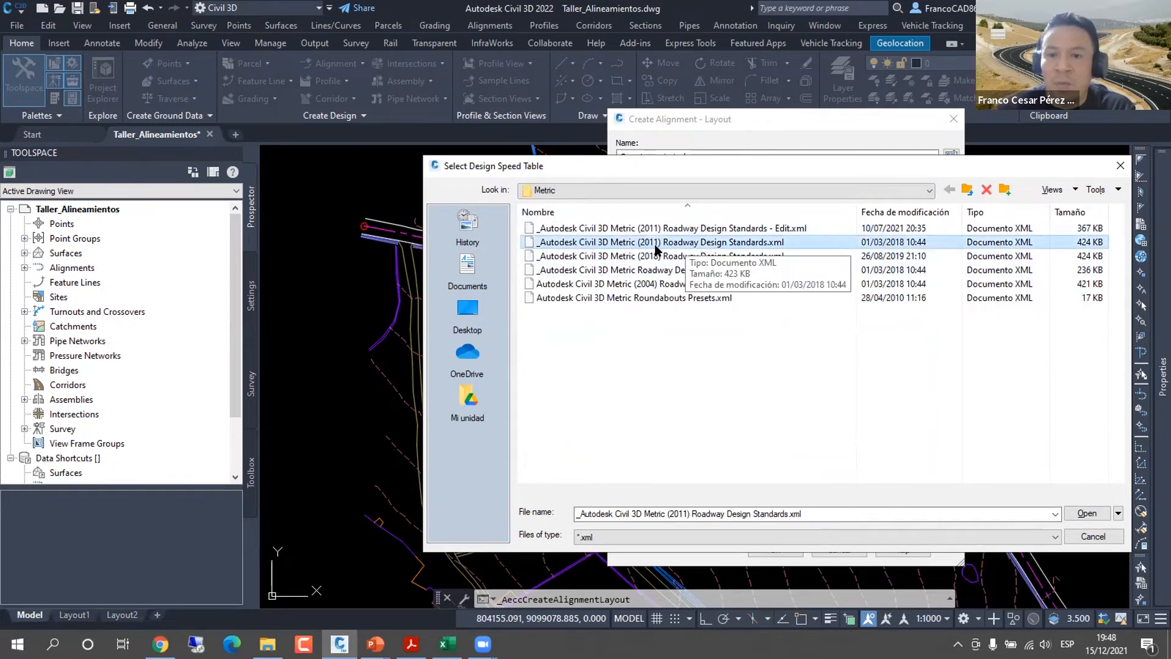
click(1088, 513)
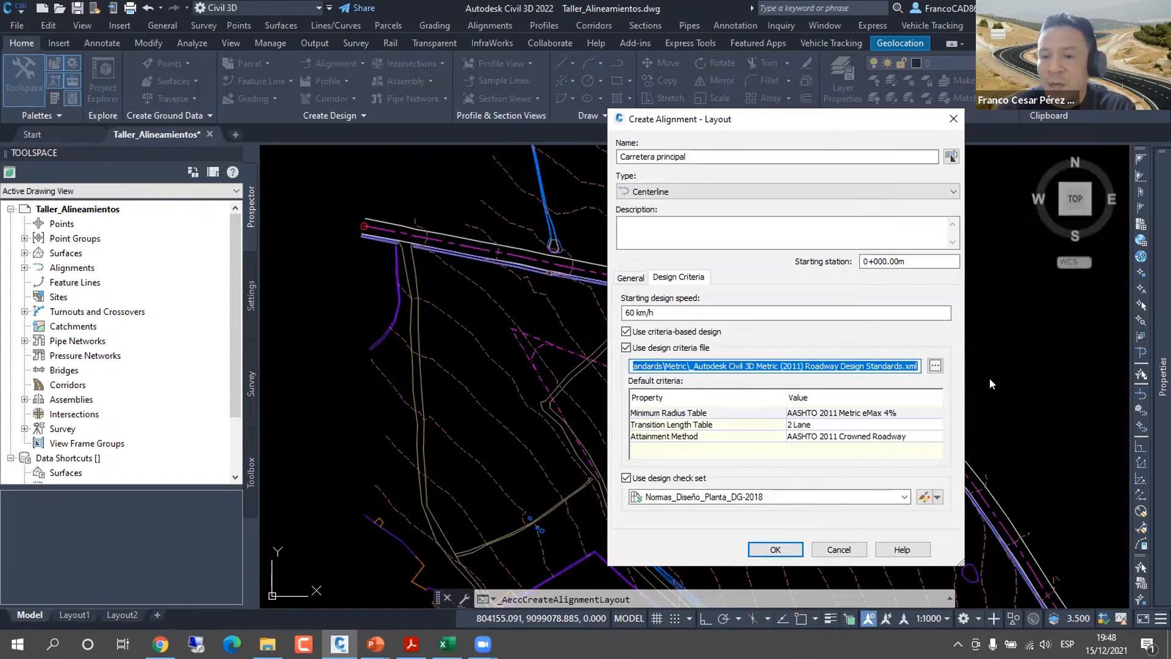
Step: Choose AASHTO 2011 Metric eMax 4% as the minimum radius table and keep the AASHTO 2011 Crowned Roadway attainment method
click(834, 408)
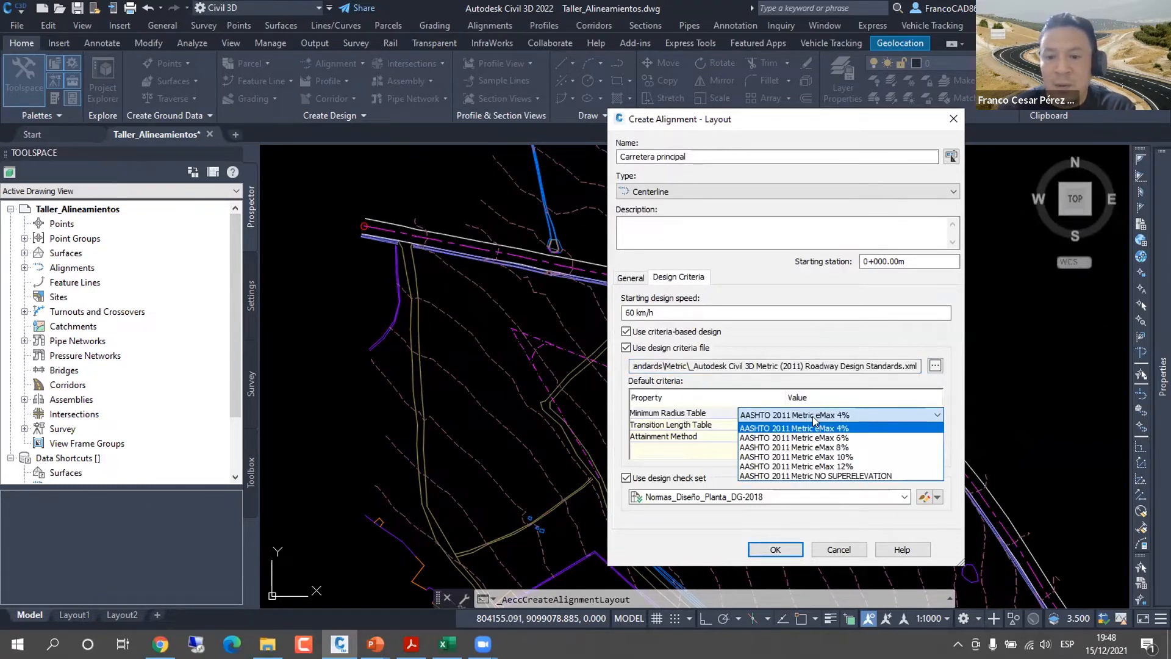
click(829, 428)
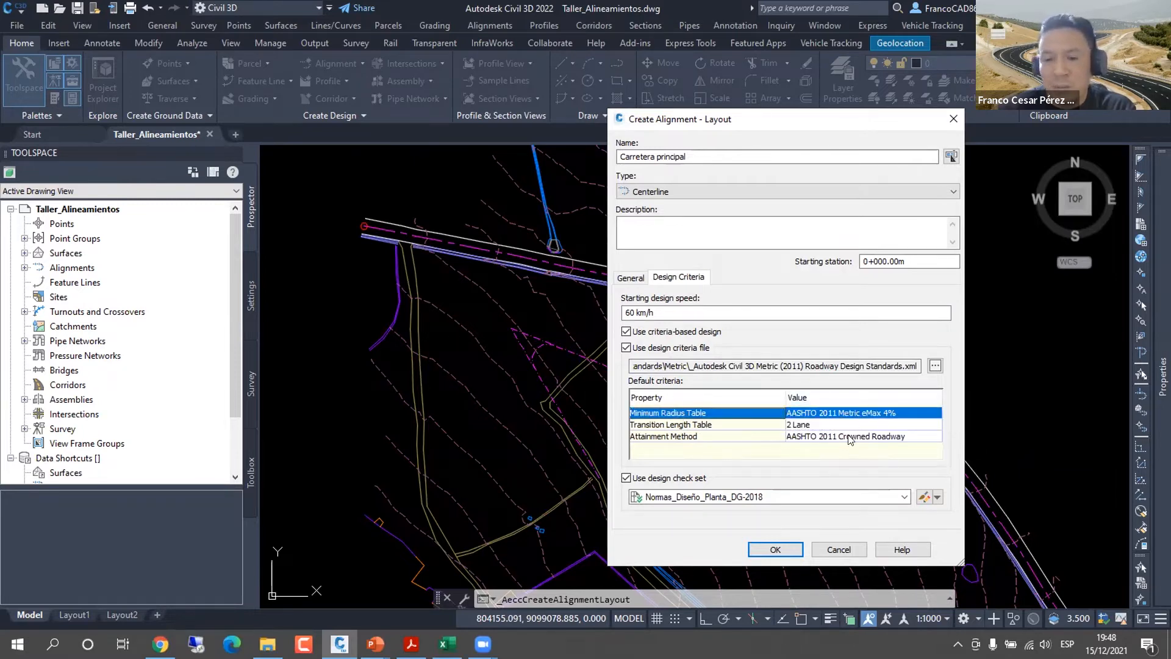
click(762, 437)
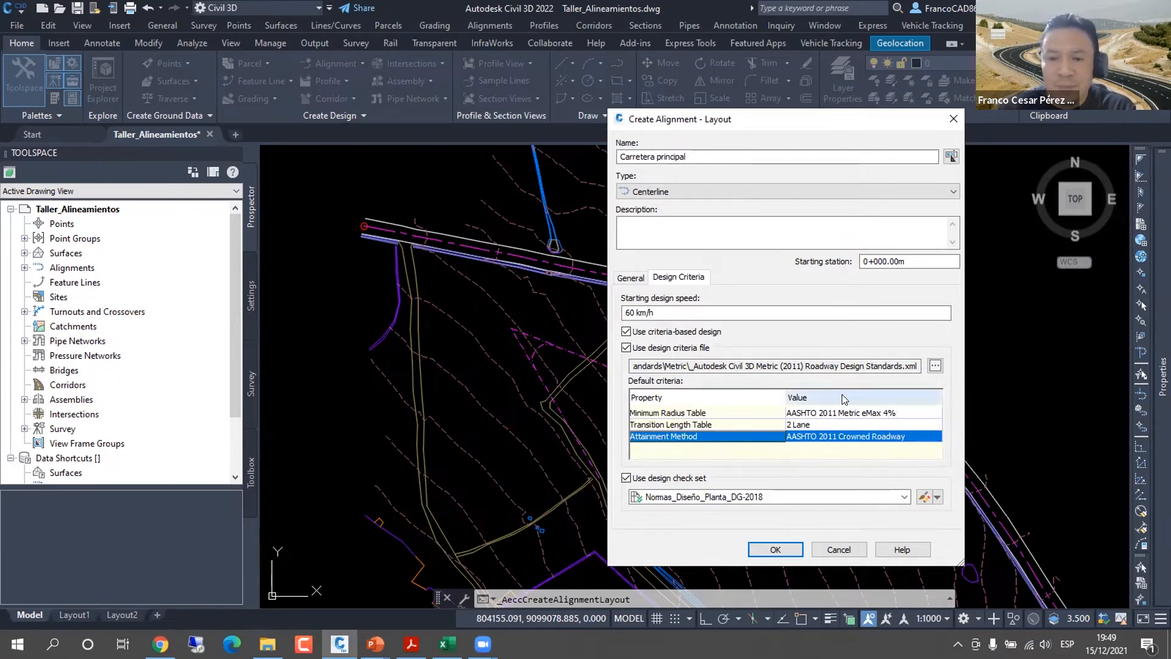
Step: Load NormaDG2018.xml from E:\ECIC Training Center\01 Cursos\03 Taller 15-12-21 as the design criteria file
click(935, 366)
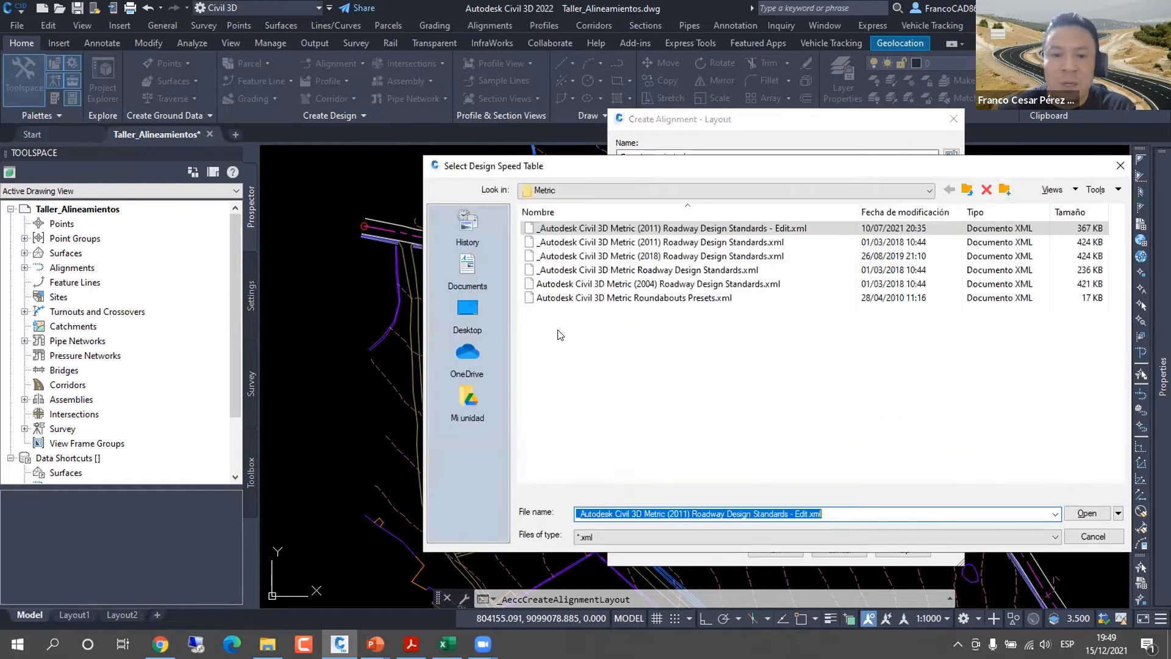
click(467, 308)
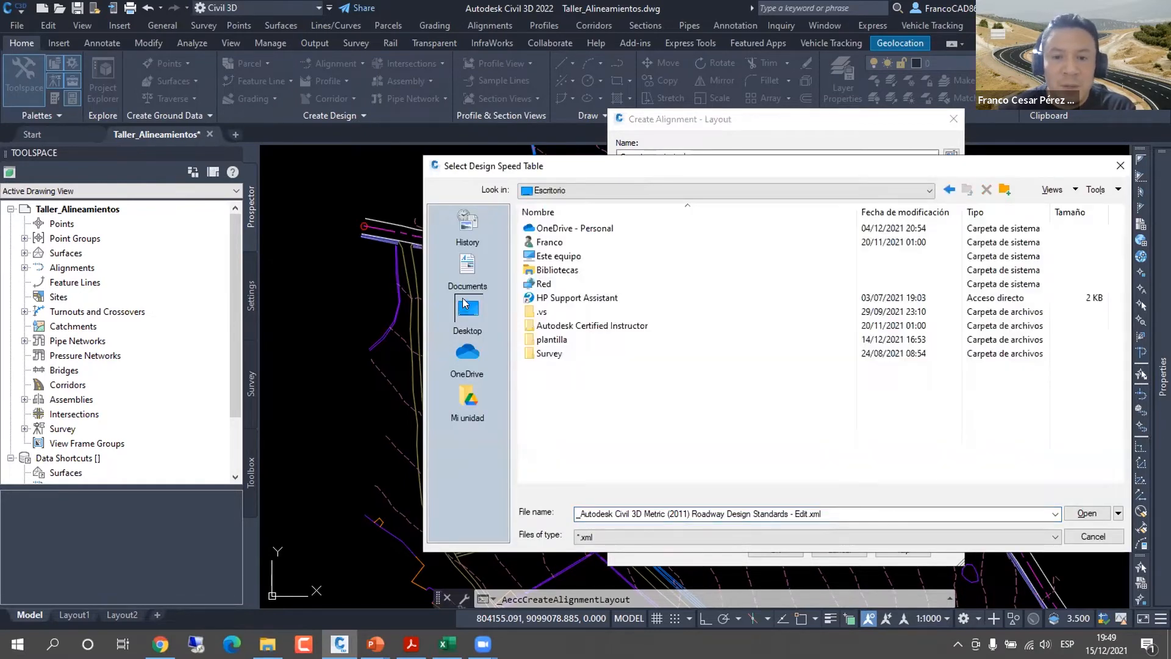
double_click(576, 256)
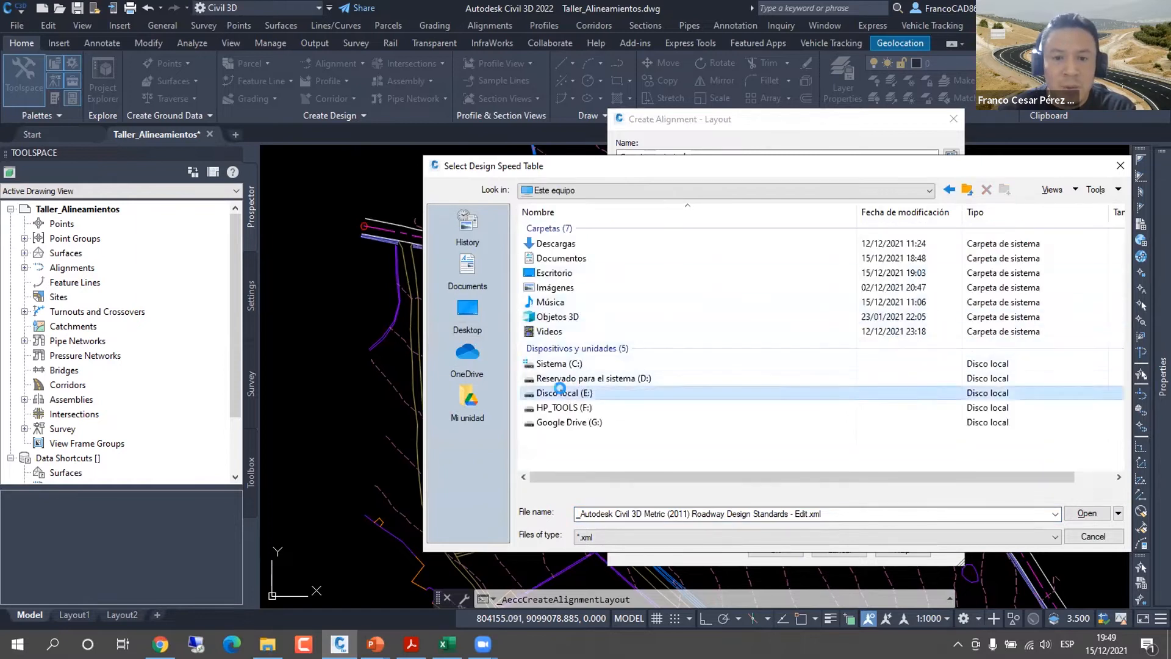
double_click(560, 392)
click(571, 297)
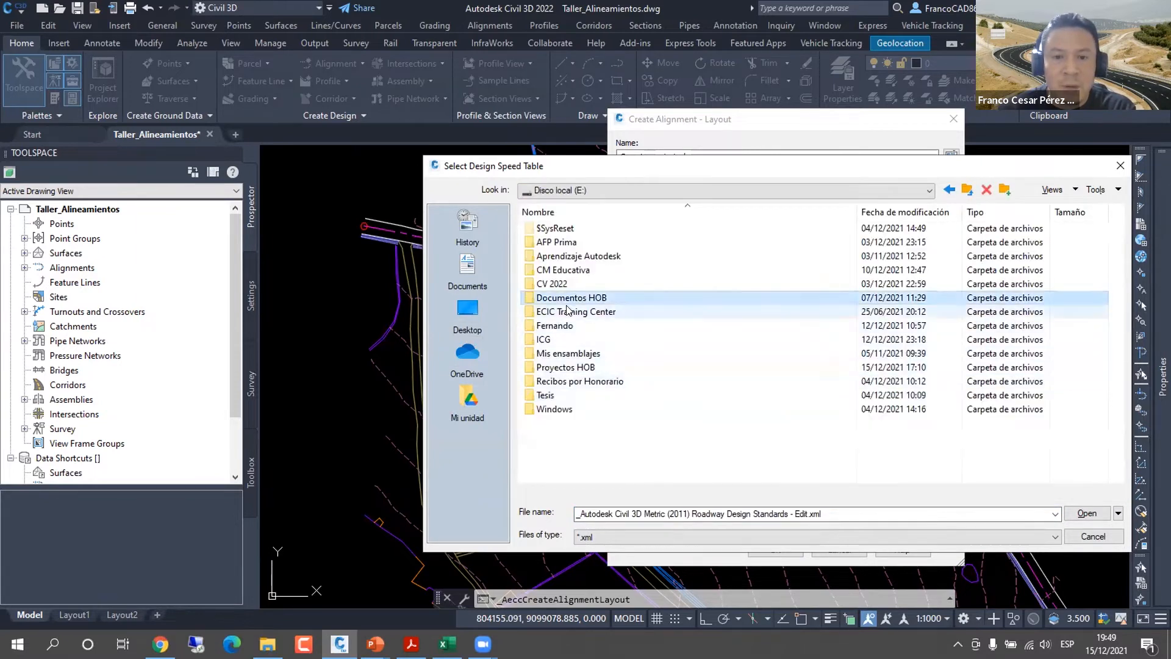
double_click(567, 311)
double_click(575, 242)
click(577, 256)
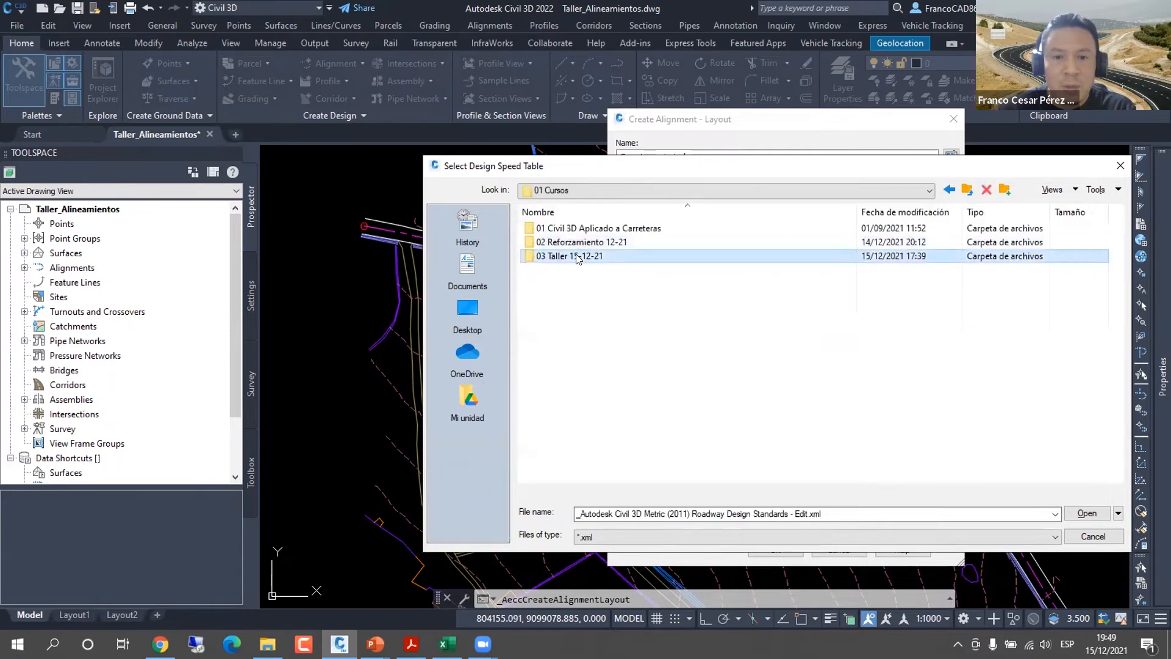
double_click(577, 257)
click(576, 229)
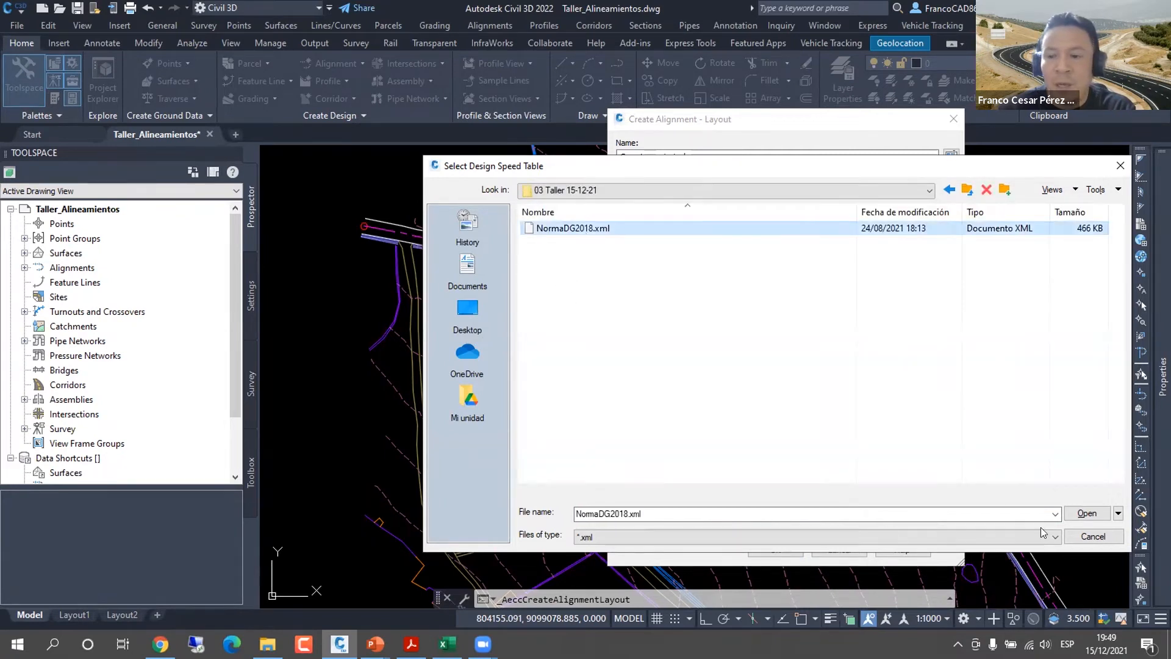
click(1073, 511)
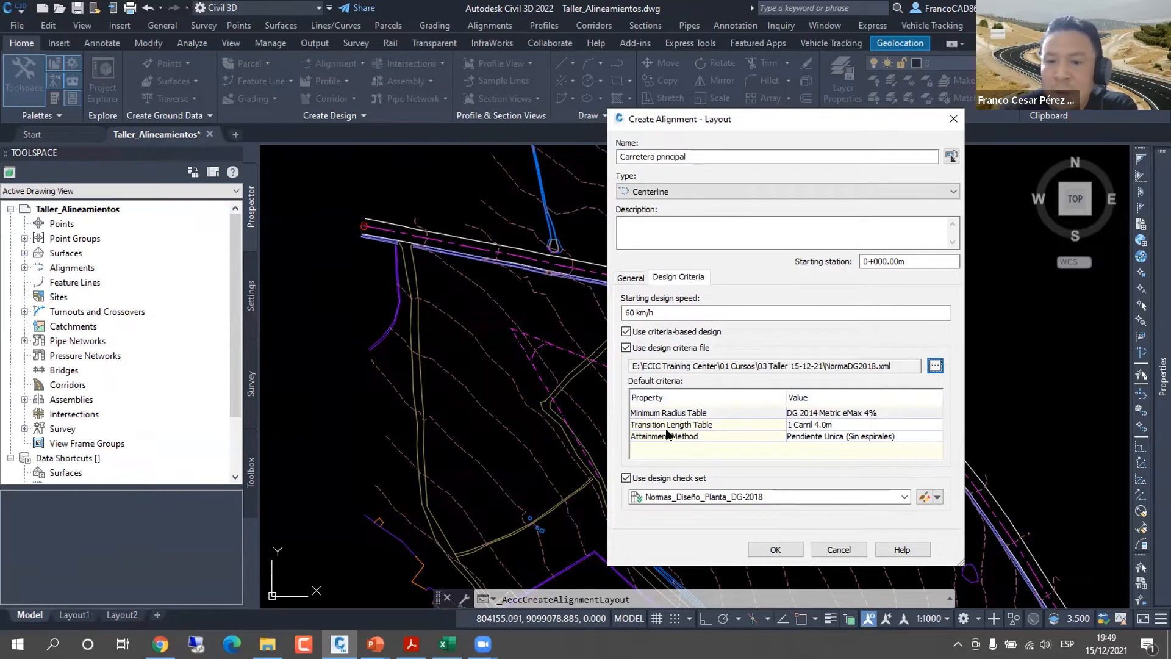
Step: Set the minimum radius table to DG 2014 Metric eMax 8% and the transition length table to 1 Calzada 7.2m
click(903, 413)
click(882, 447)
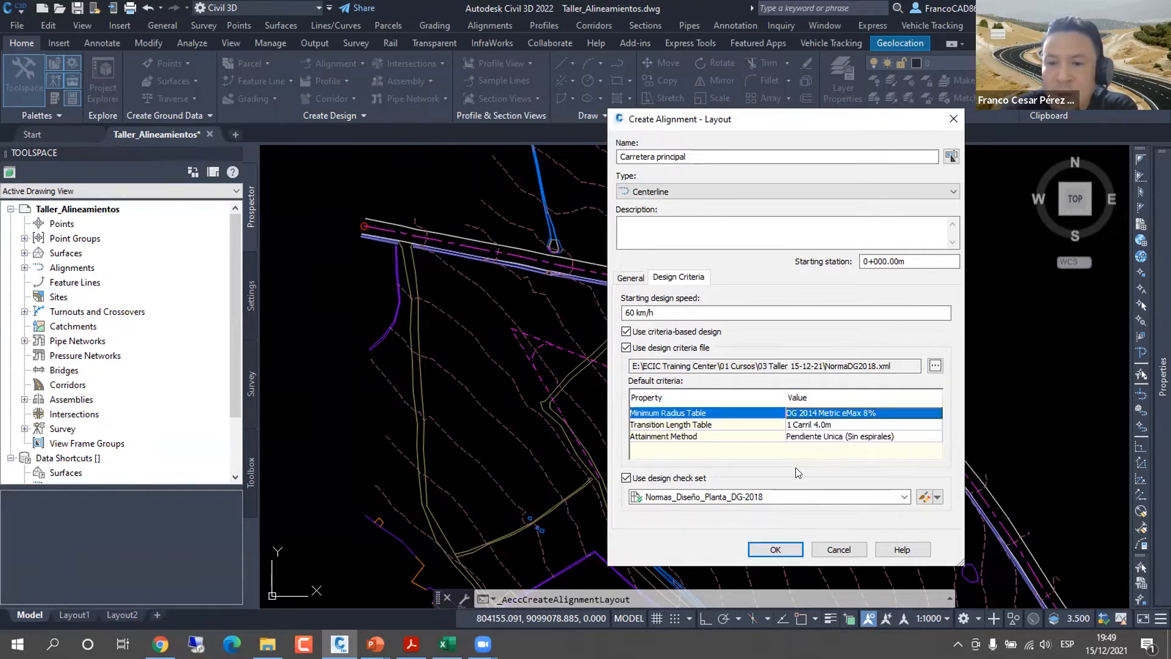
click(891, 425)
click(892, 425)
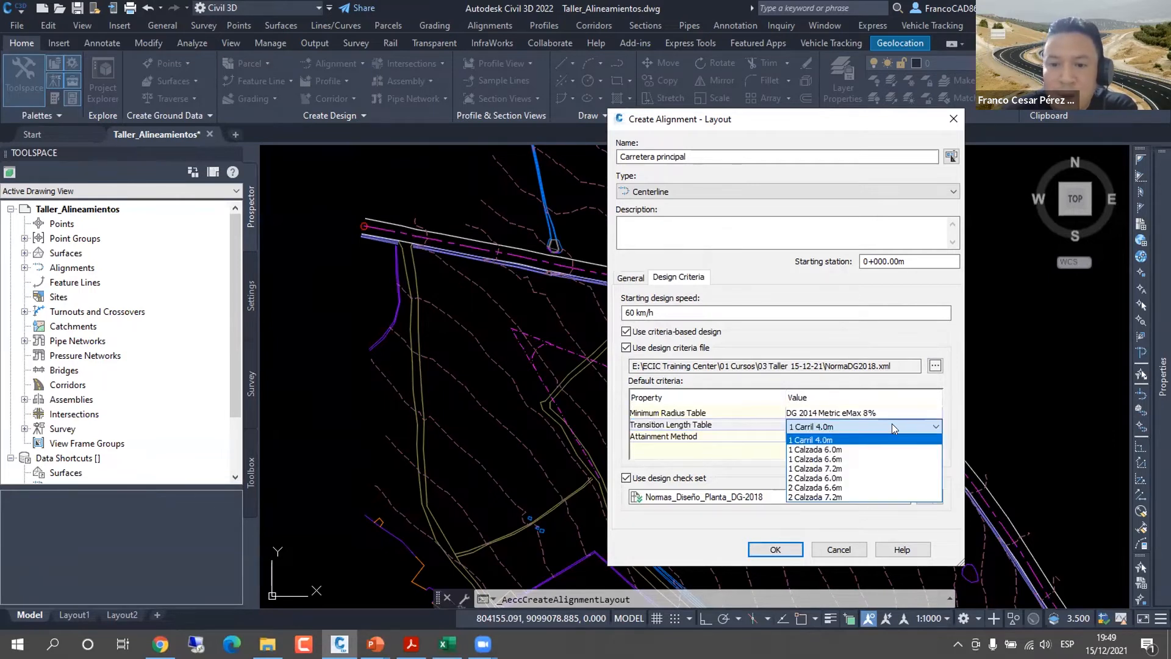
click(829, 469)
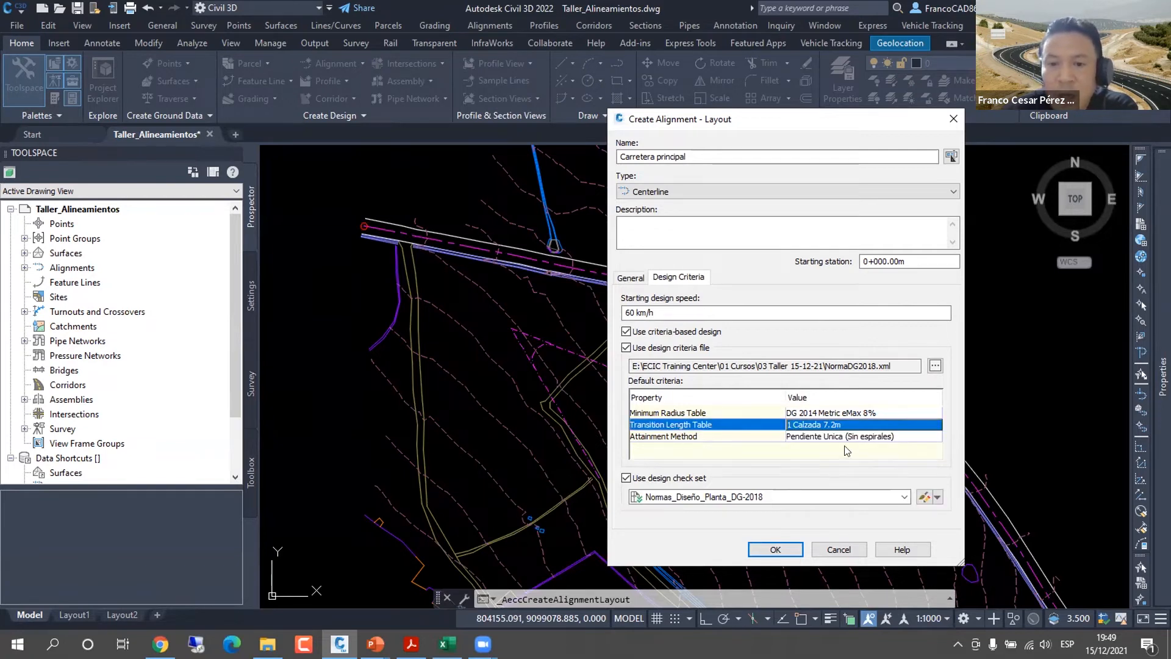
Step: Set the superelevation attainment method to Dos Pendientes (Con espirales)
drag(865, 129, 967, 371)
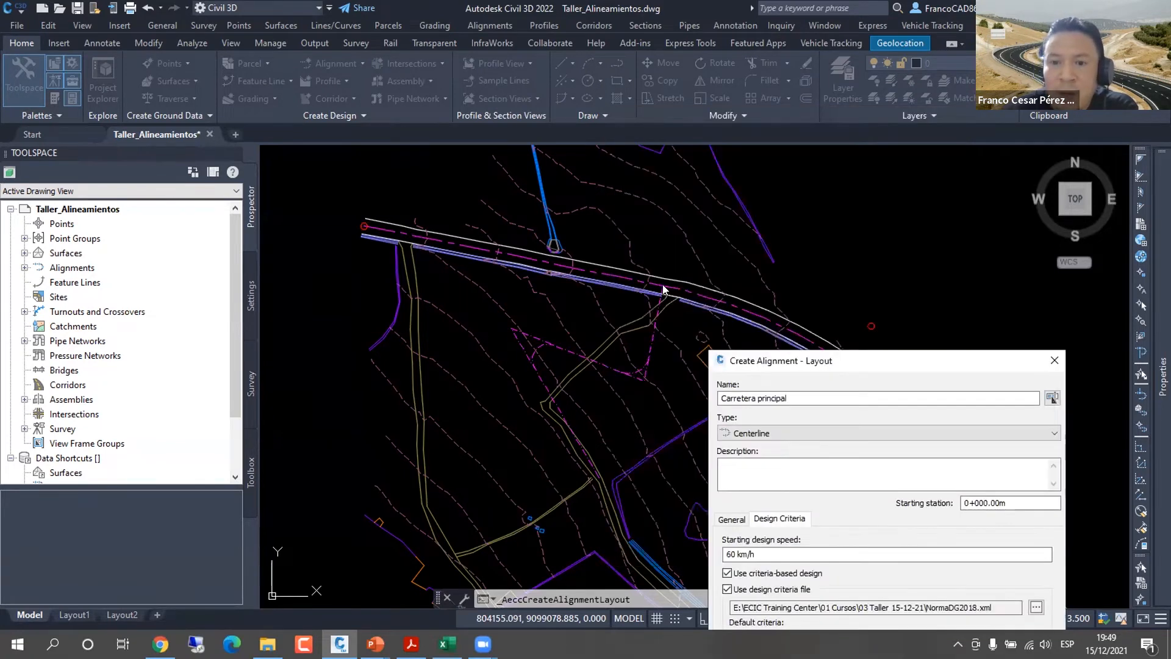
drag(897, 355, 725, 109)
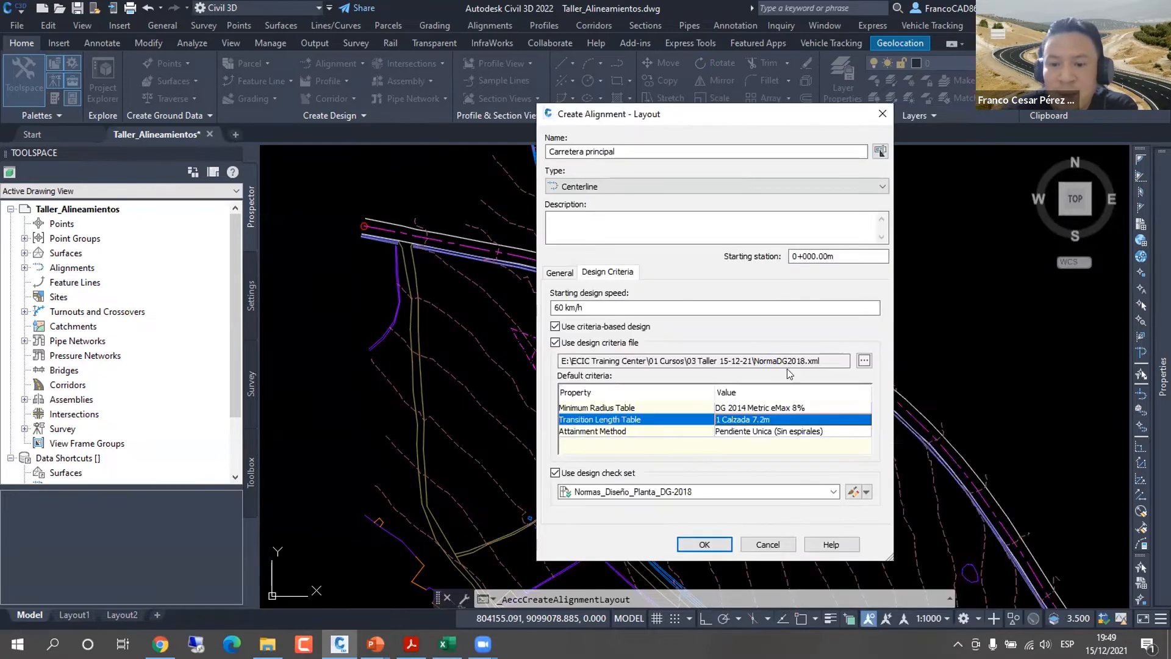
click(833, 433)
click(834, 433)
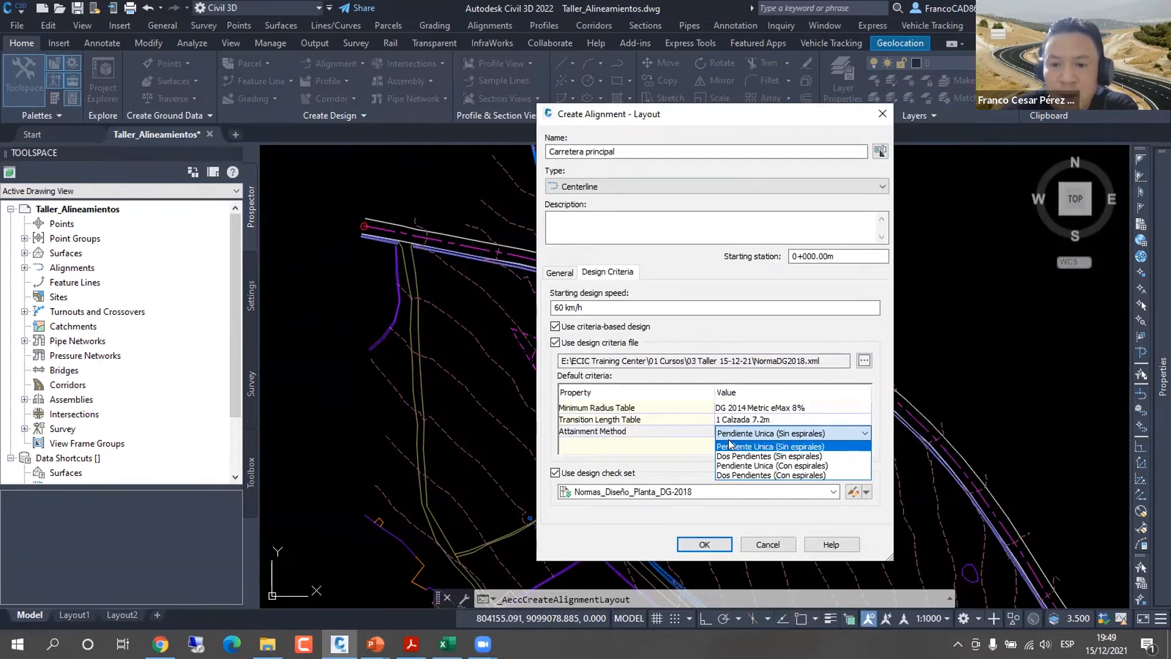
click(757, 476)
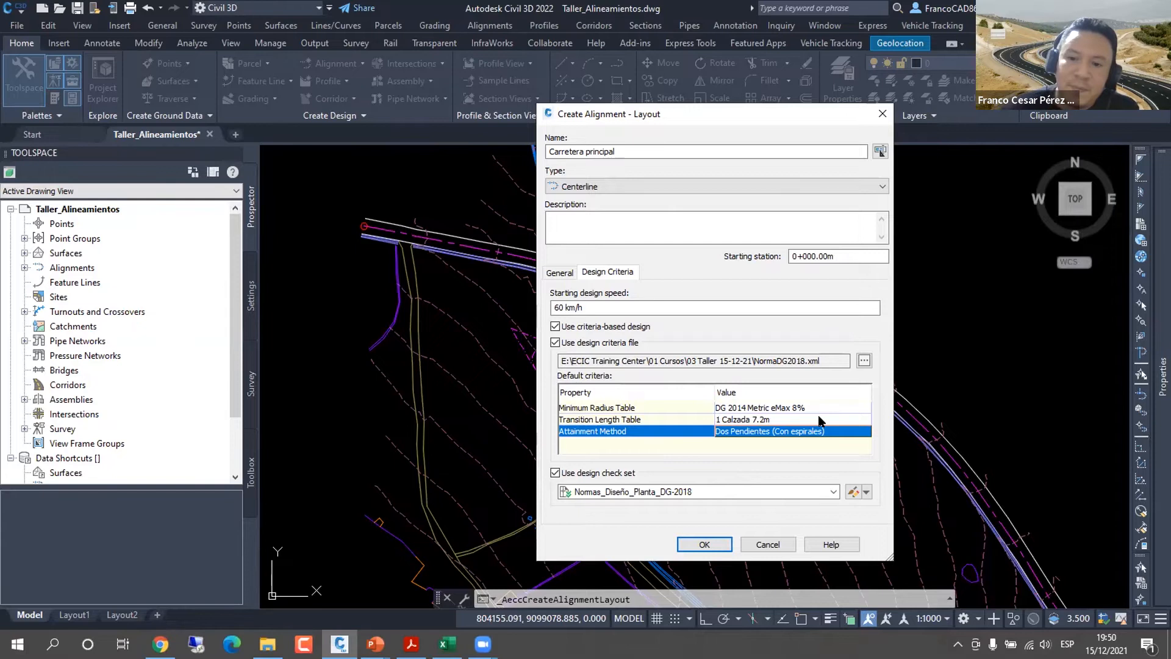
Step: Select the Normas_Diseño_Planta_DG-2018 design check set and open it for editing
click(596, 492)
click(598, 519)
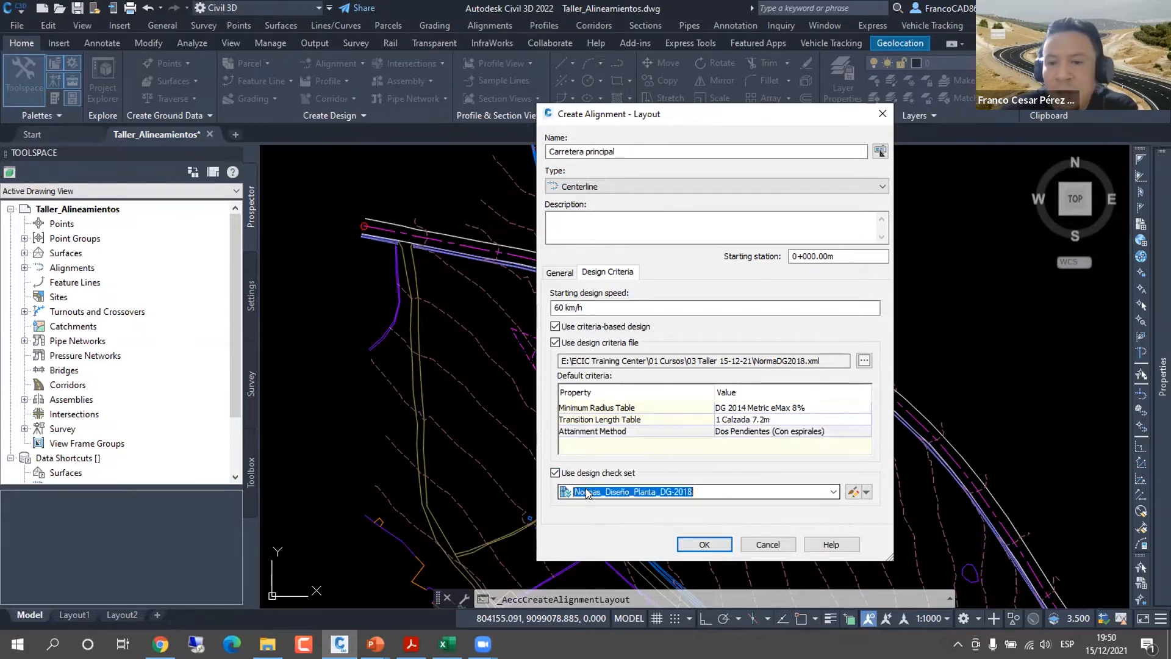
click(853, 492)
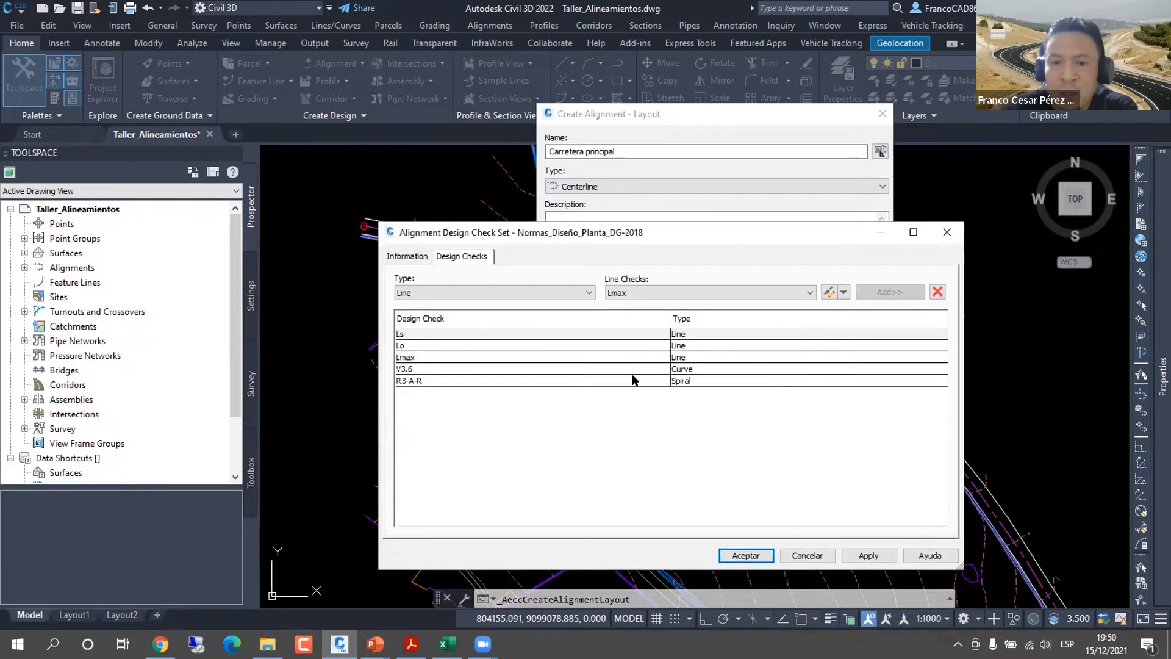
Step: Review the line, curve and spiral checks in the set, along with the available line checks and check types
click(418, 335)
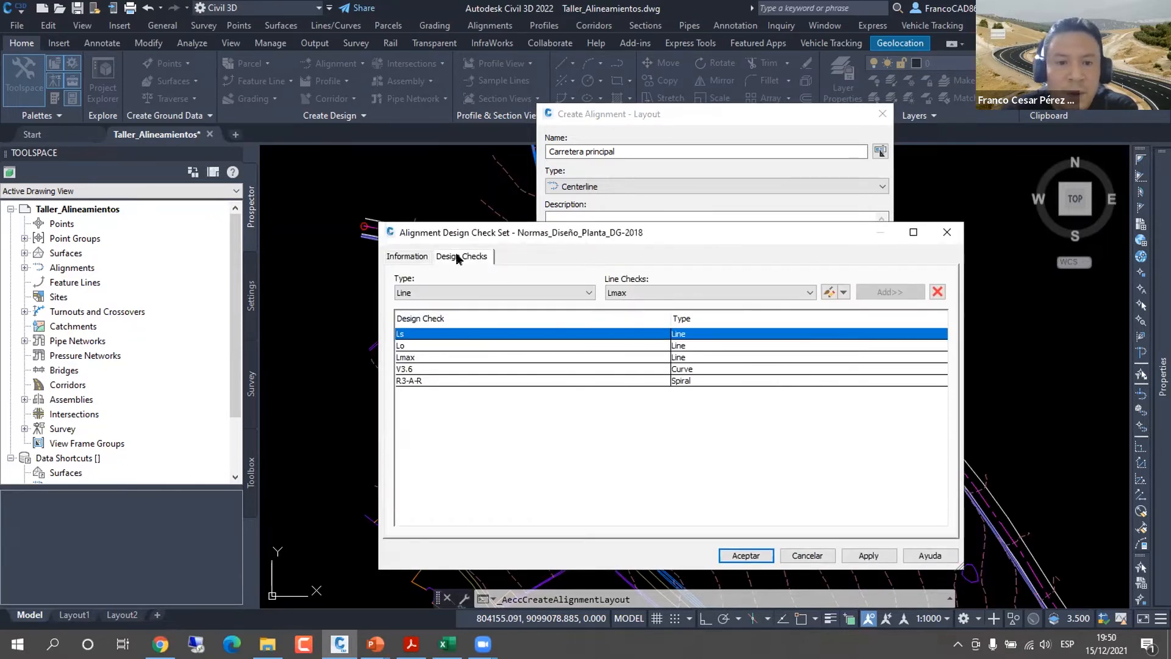
click(410, 347)
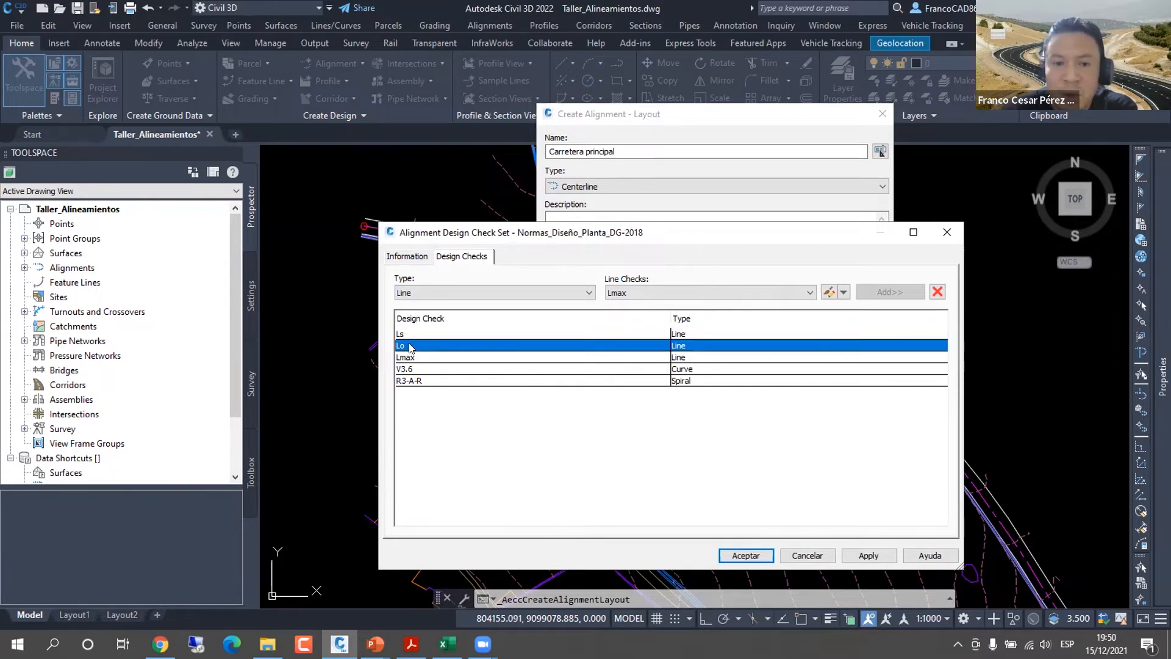
click(437, 357)
click(425, 370)
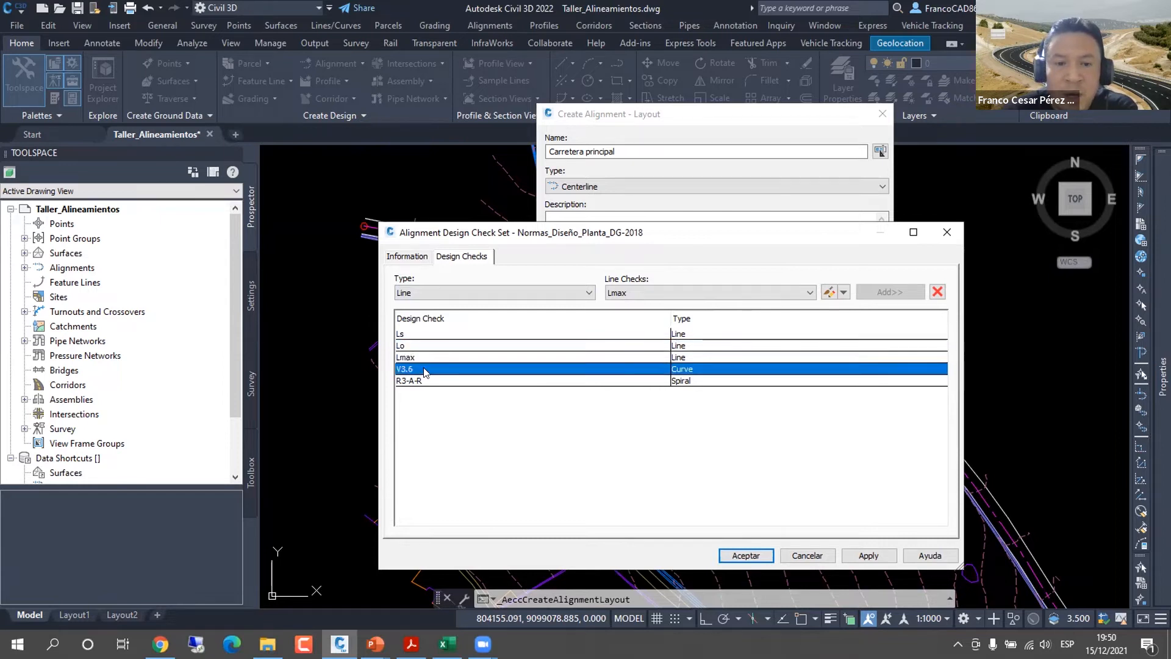
click(439, 382)
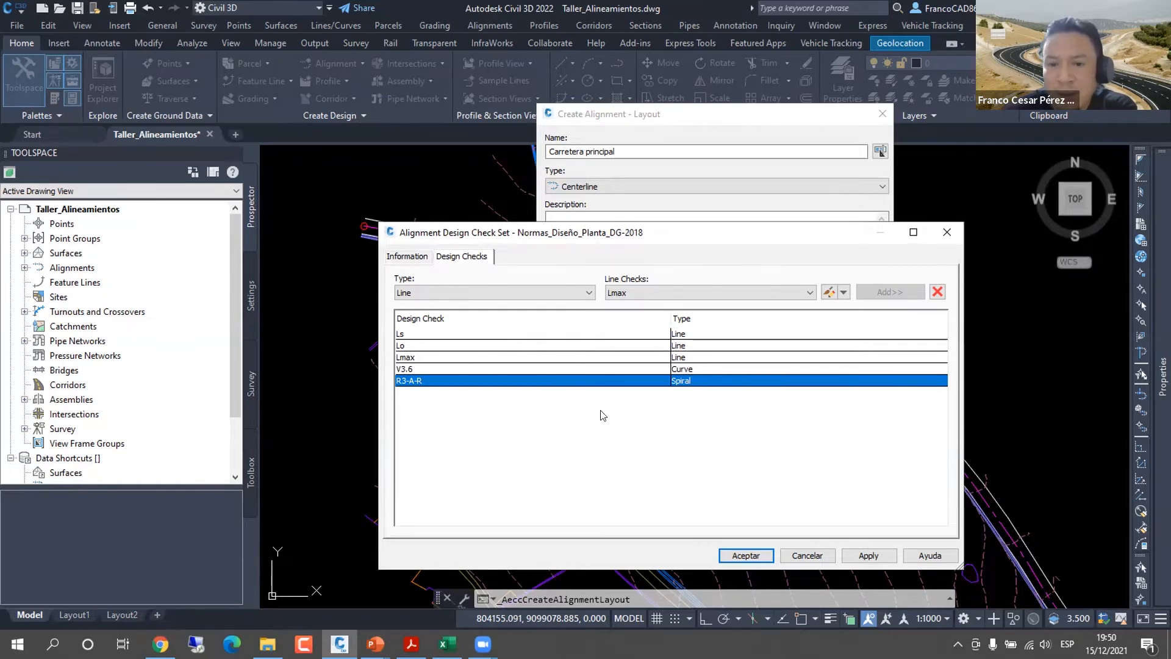
click(590, 334)
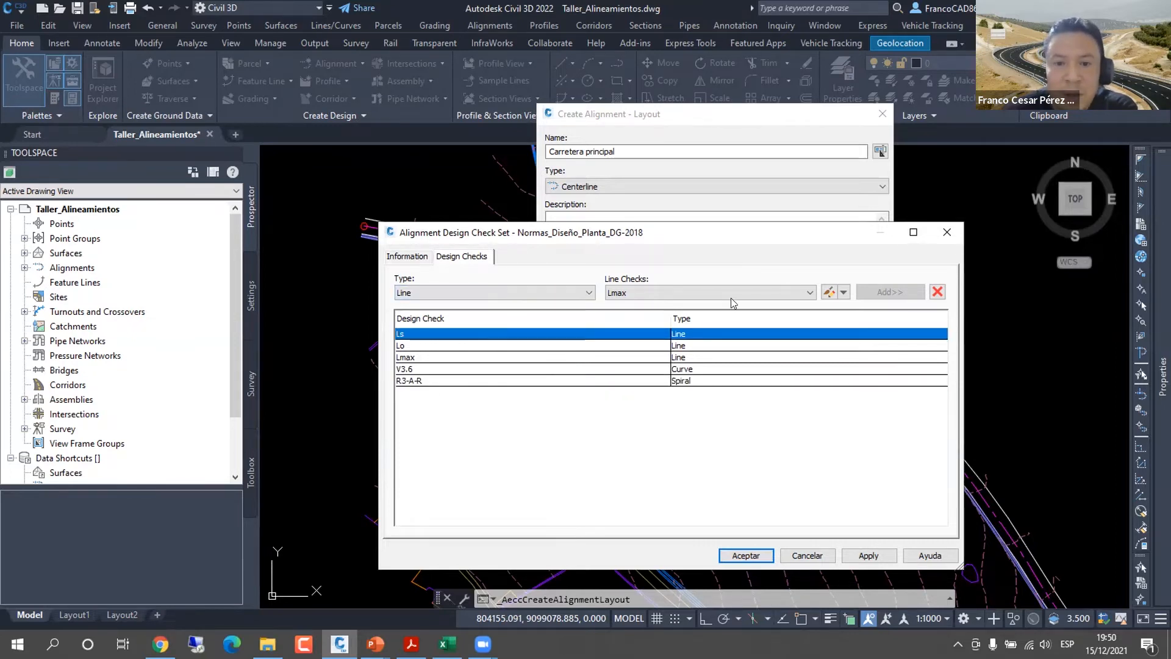
click(665, 293)
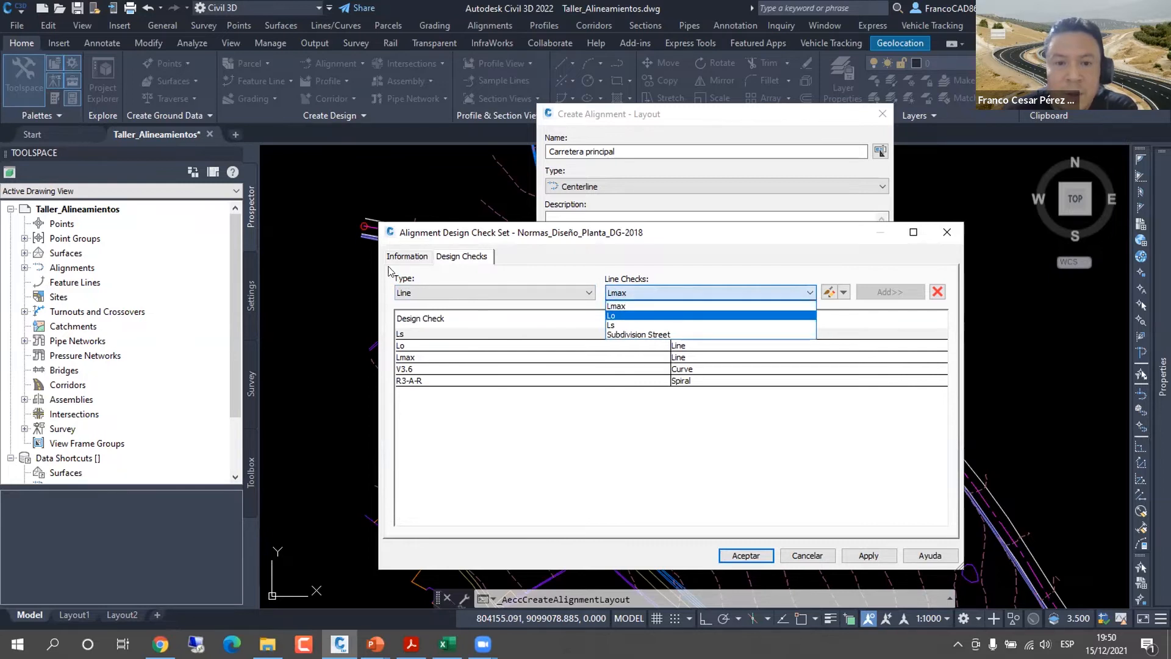
click(470, 294)
click(470, 294)
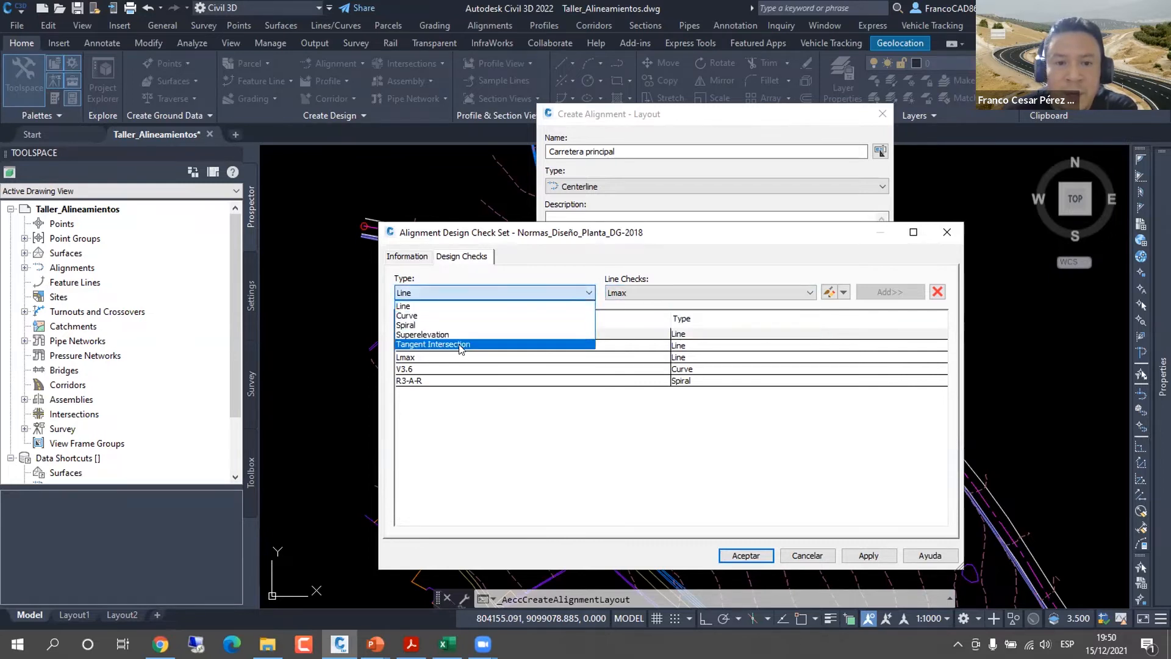
click(612, 286)
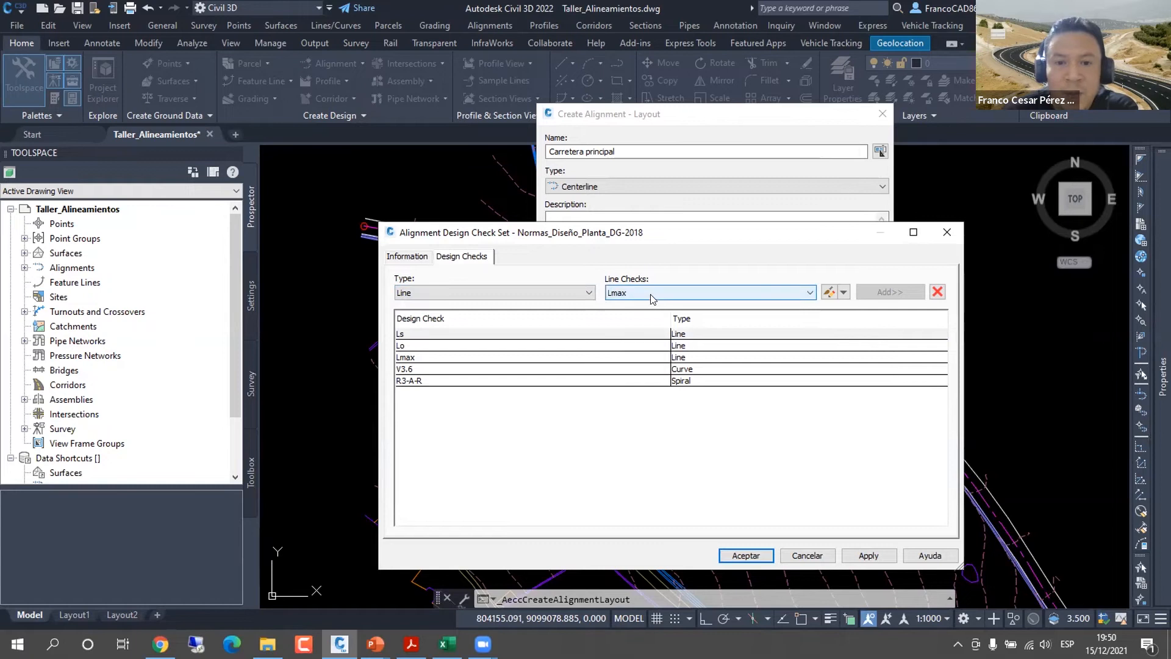
Step: Open the Ls line check for editing and examine its expression and the properties available for insertion
click(651, 294)
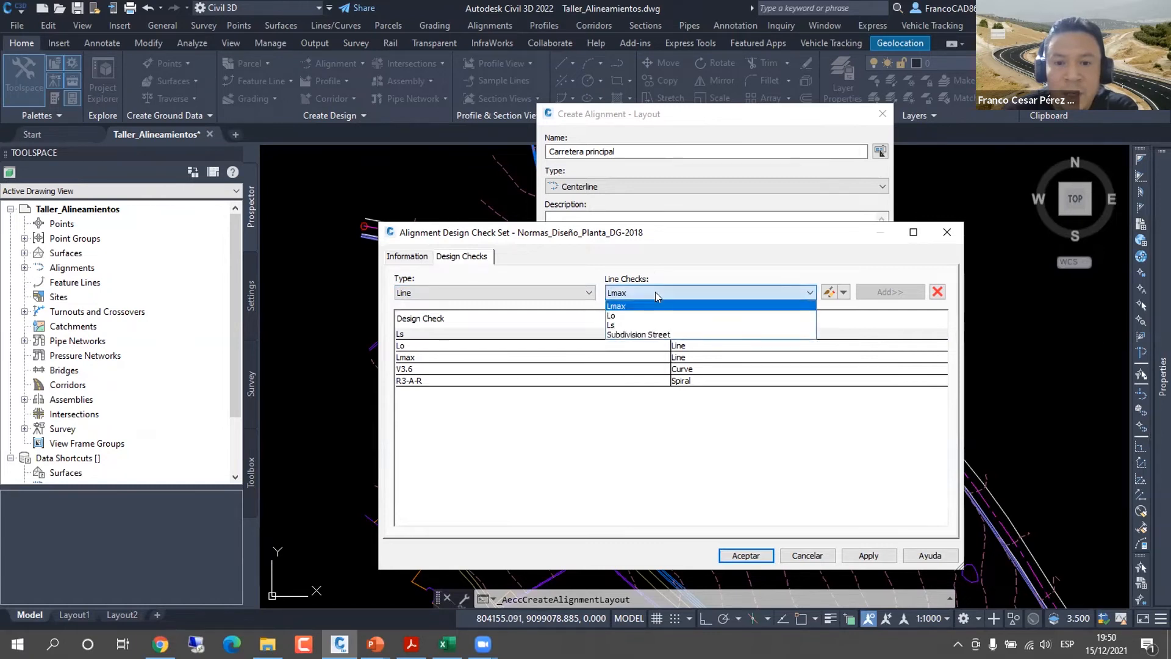
click(625, 326)
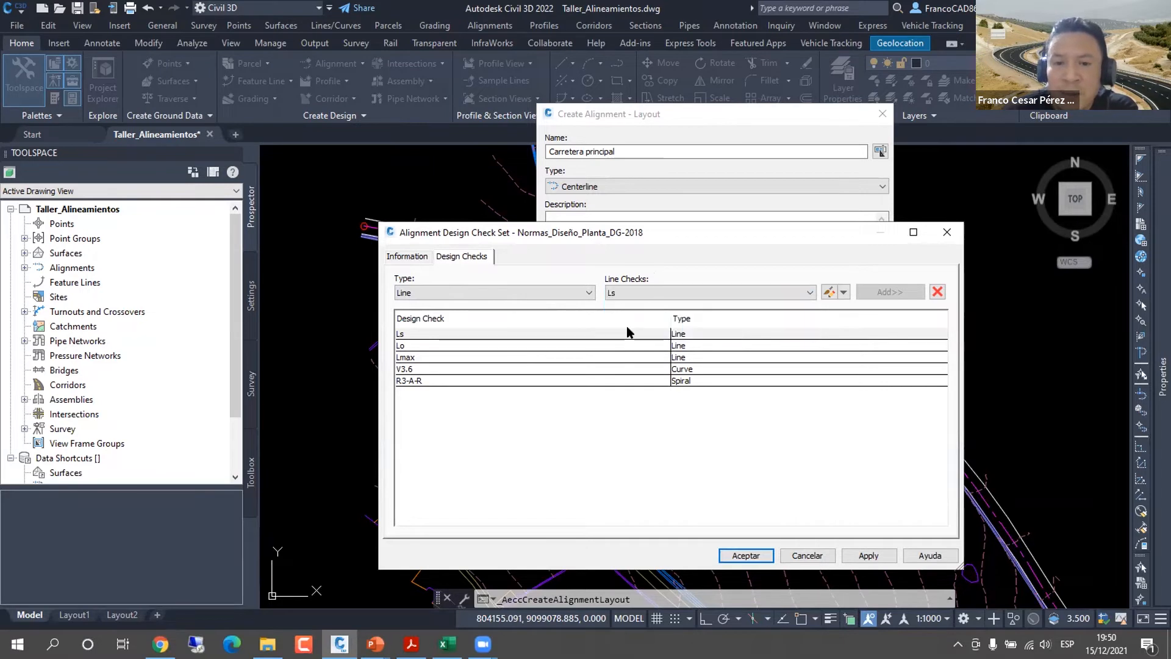
click(829, 291)
drag(639, 359, 500, 352)
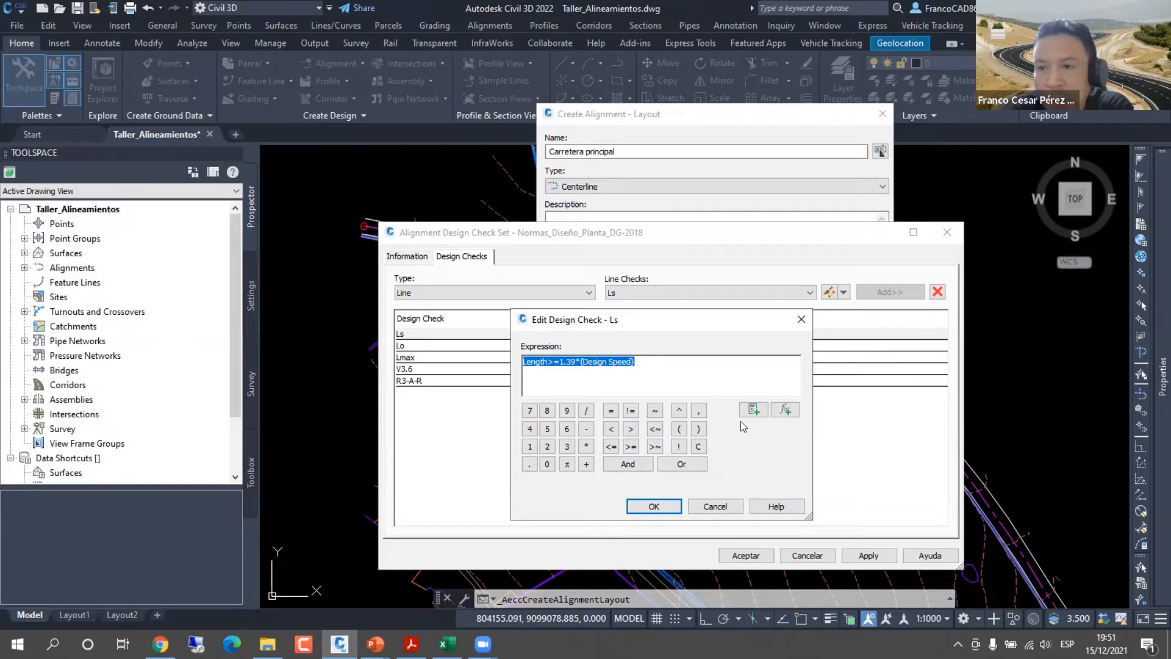
drag(636, 363, 584, 361)
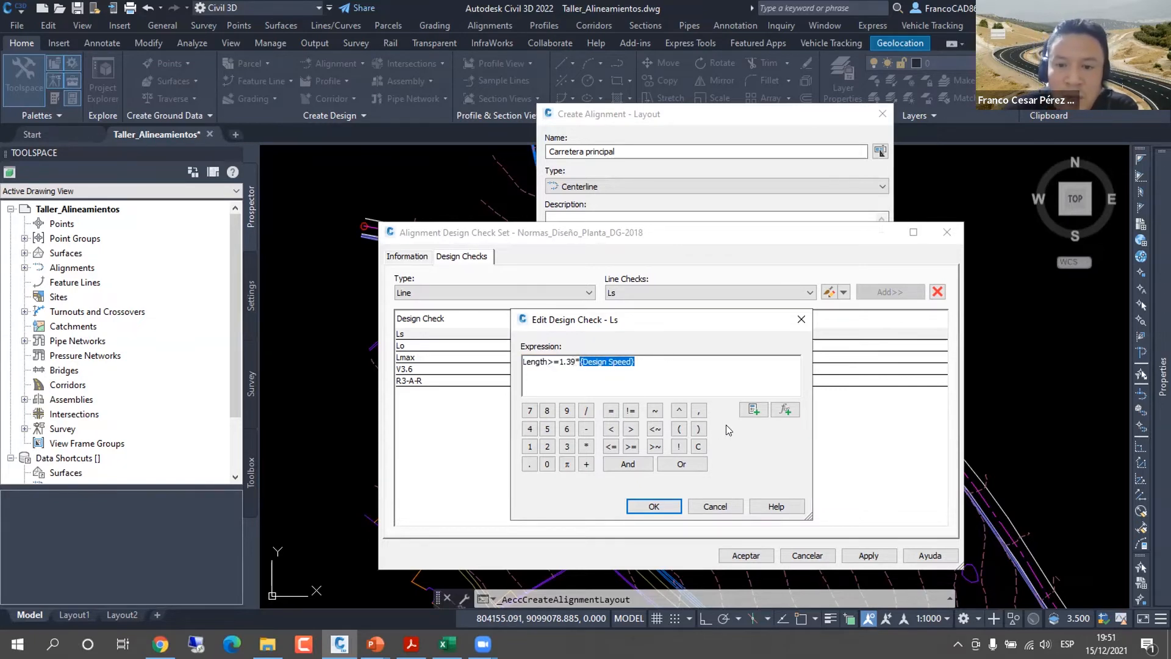
click(749, 410)
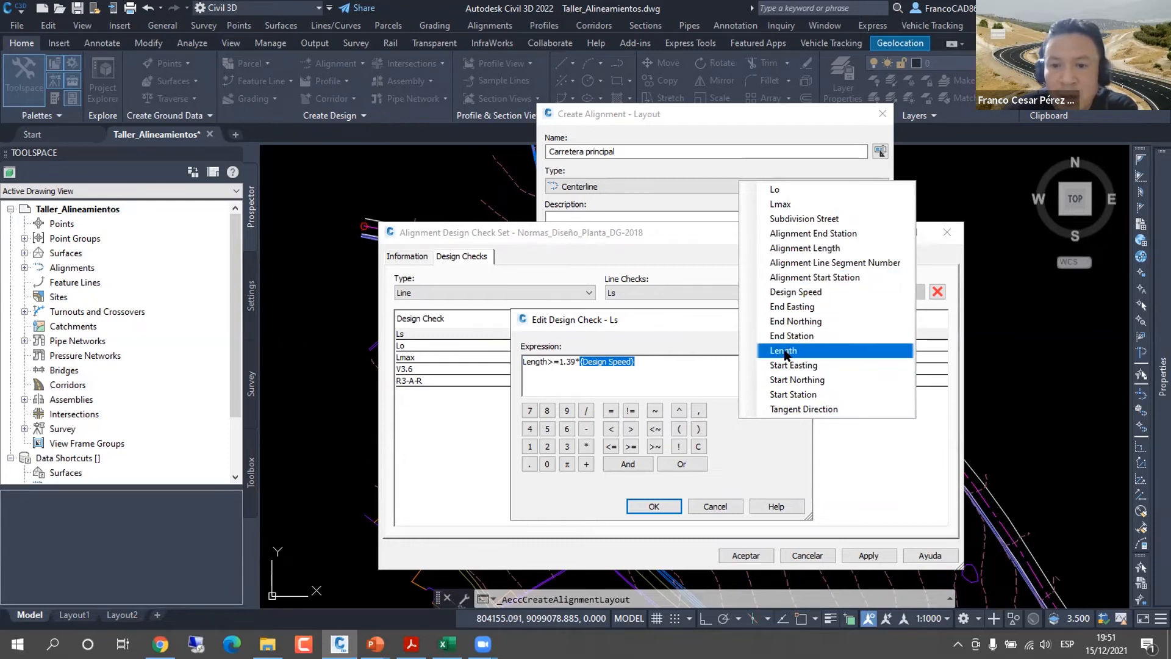
Step: Clear the Ls check's expression and rebuild it as Length>=1.39*{Design Speed}, then accept it
drag(649, 362, 474, 354)
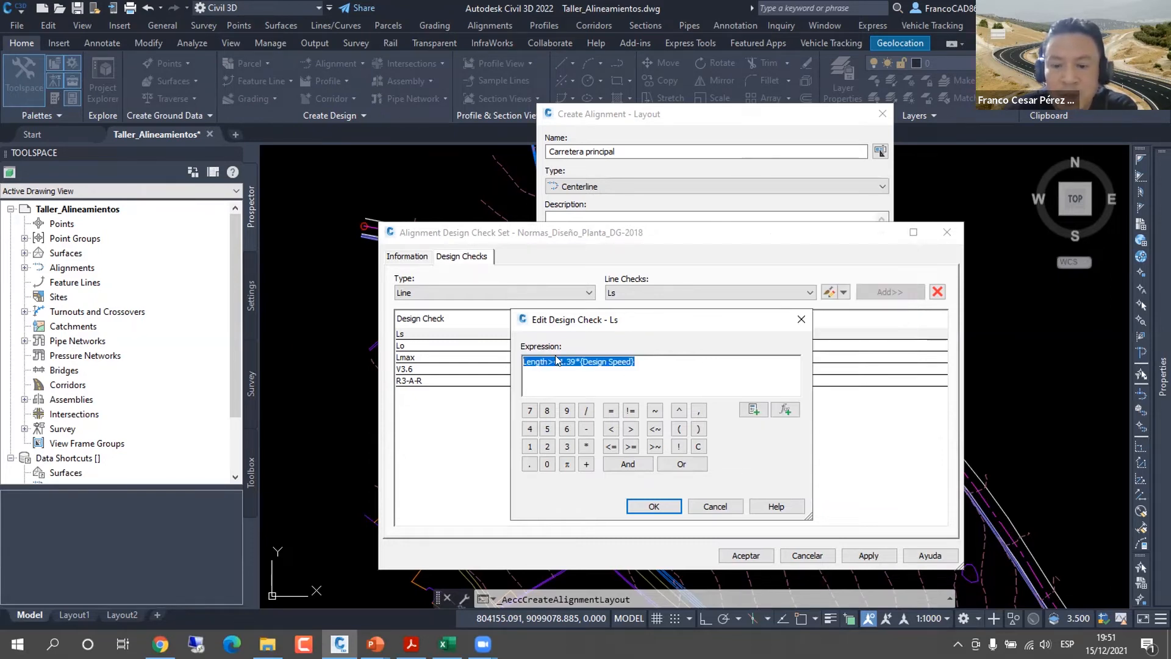
key(Delete)
click(754, 410)
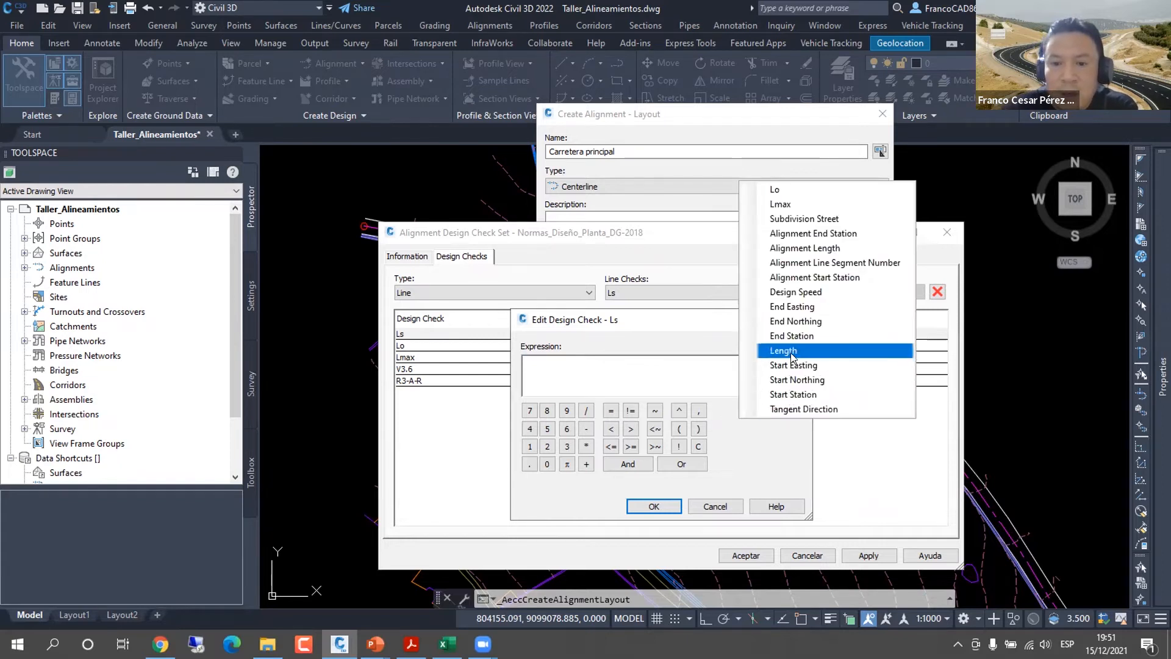
click(793, 345)
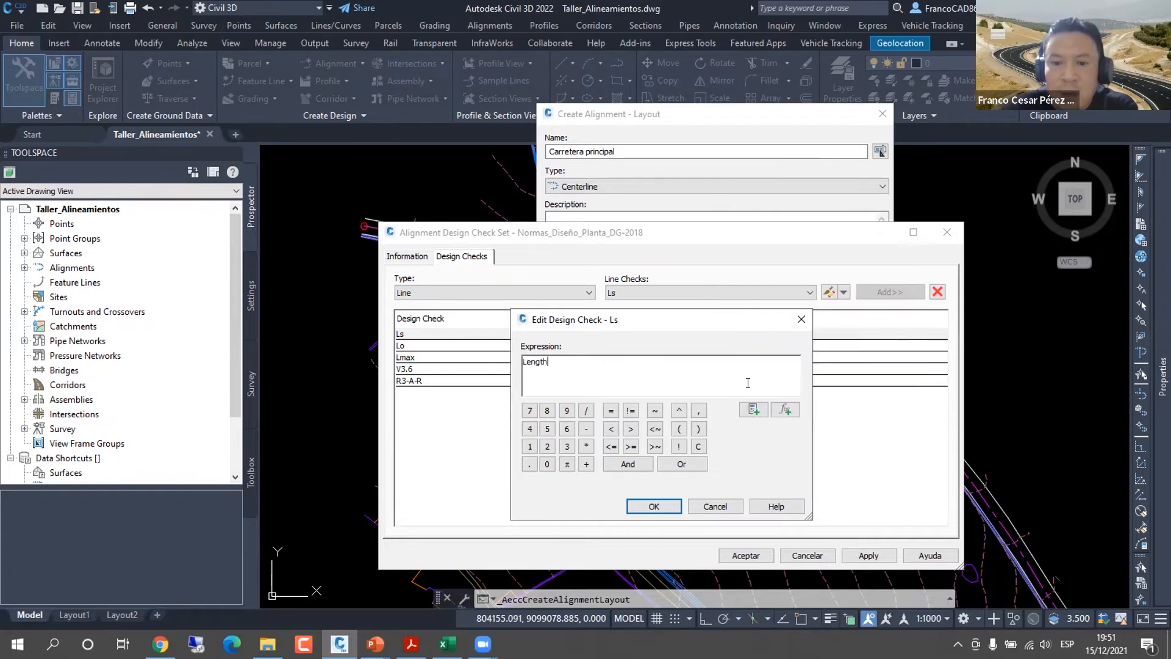
click(631, 448)
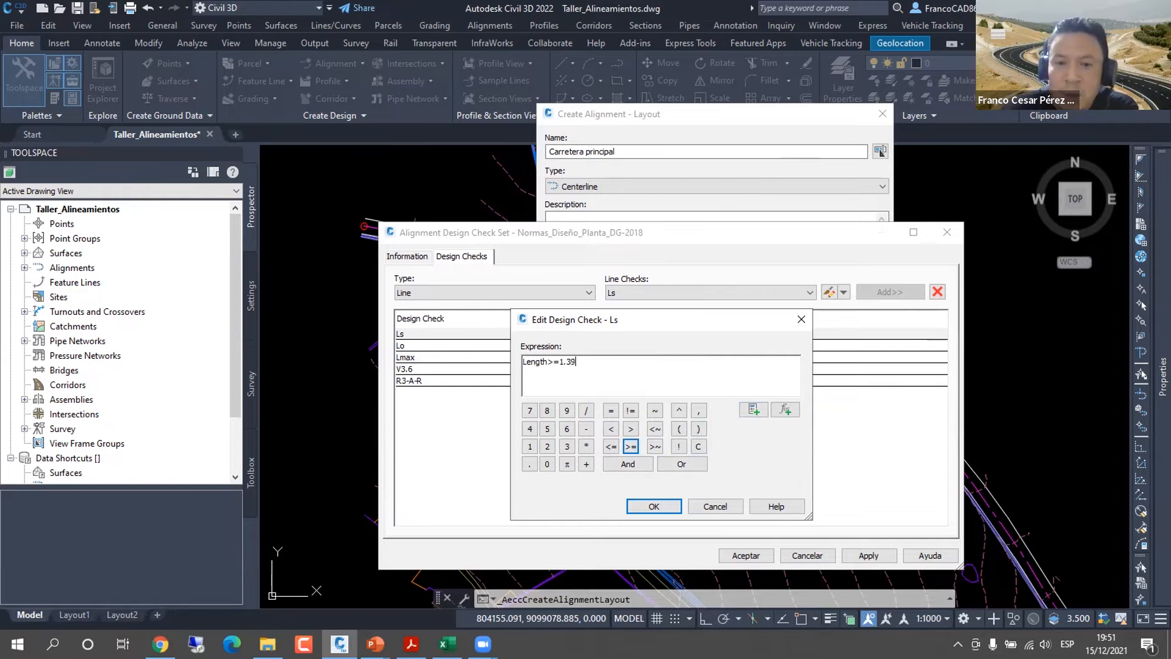
click(586, 446)
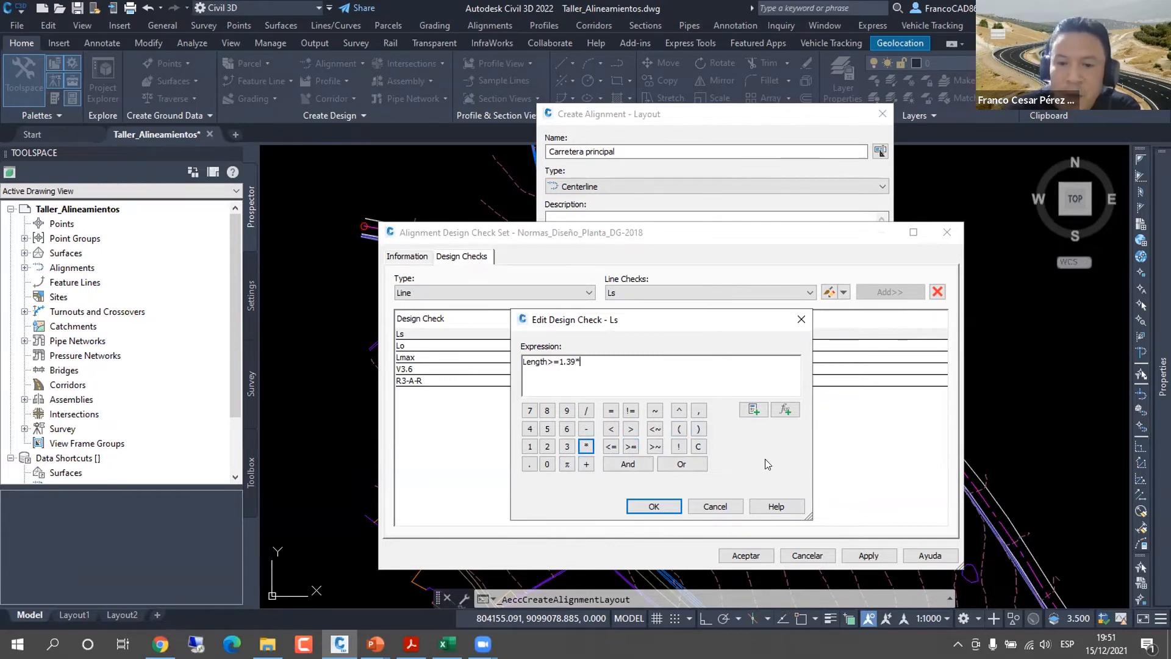
click(754, 409)
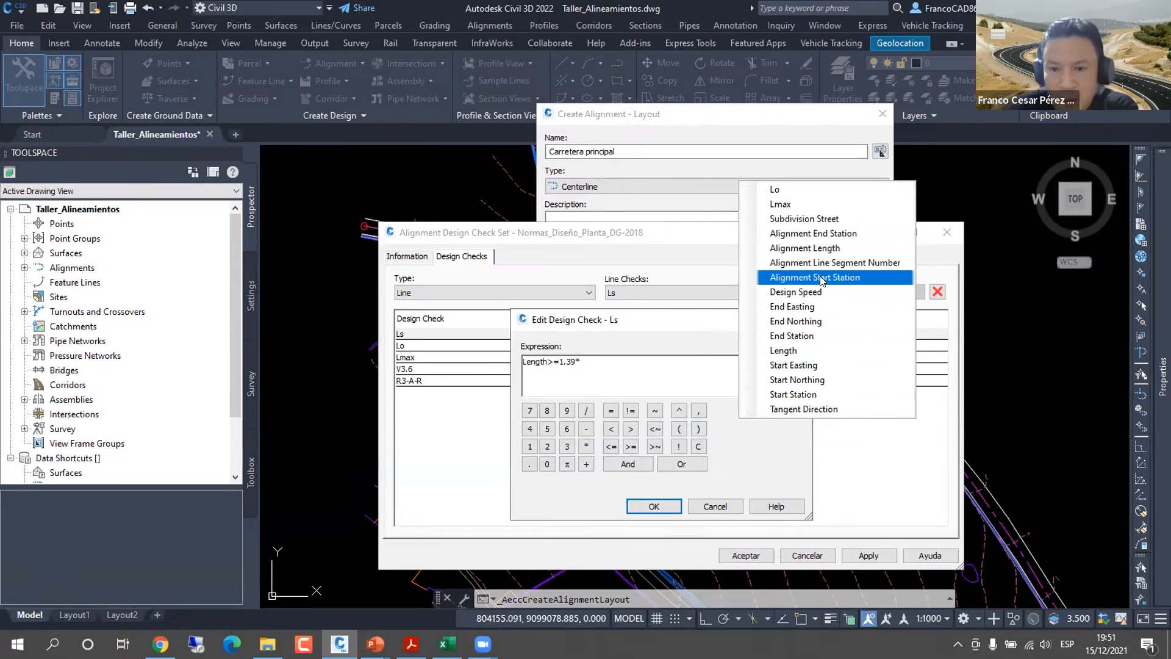
click(804, 292)
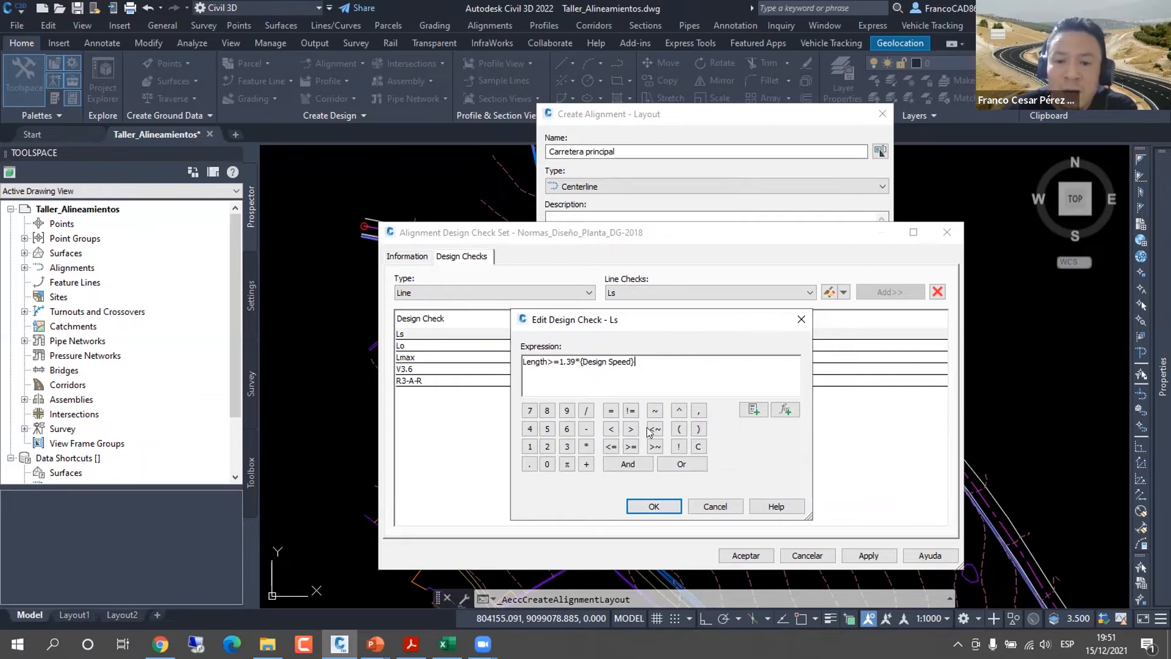
click(657, 507)
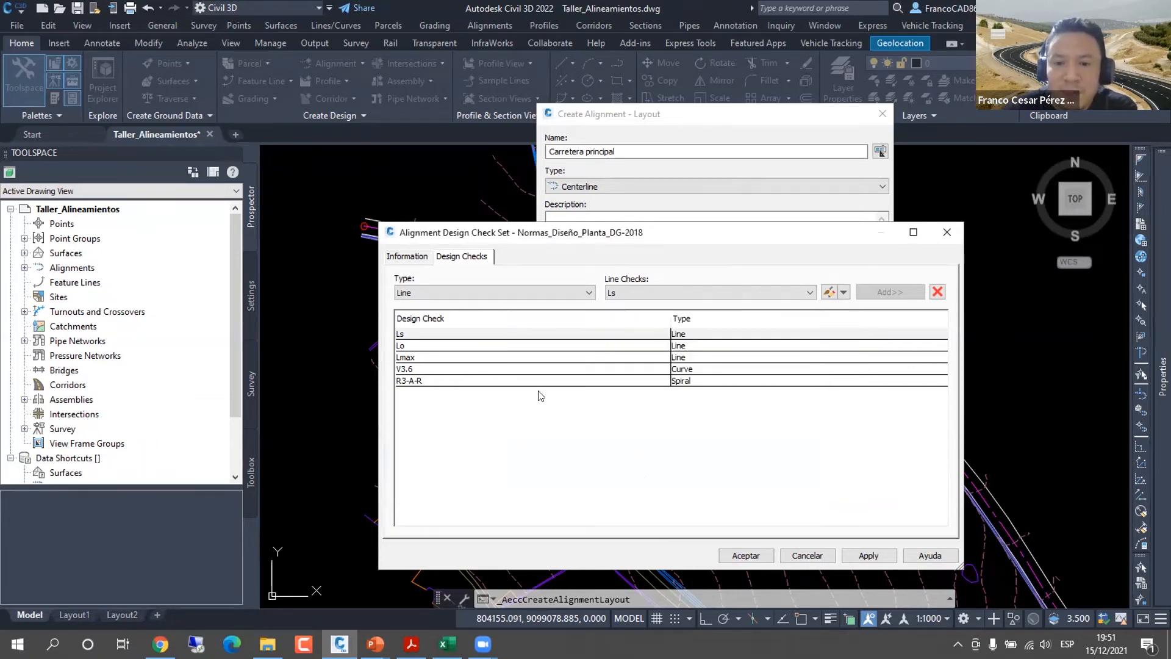
Step: Open the V3.6 curve check for editing and examine its expression
click(720, 370)
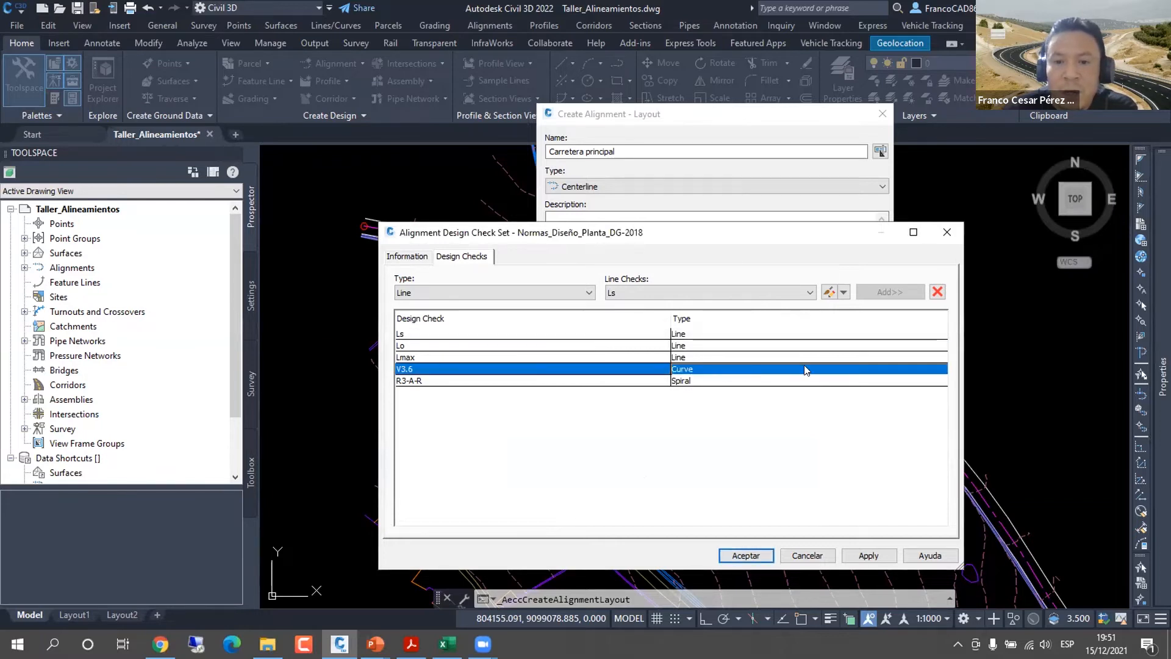
click(543, 294)
click(565, 316)
click(686, 294)
click(643, 316)
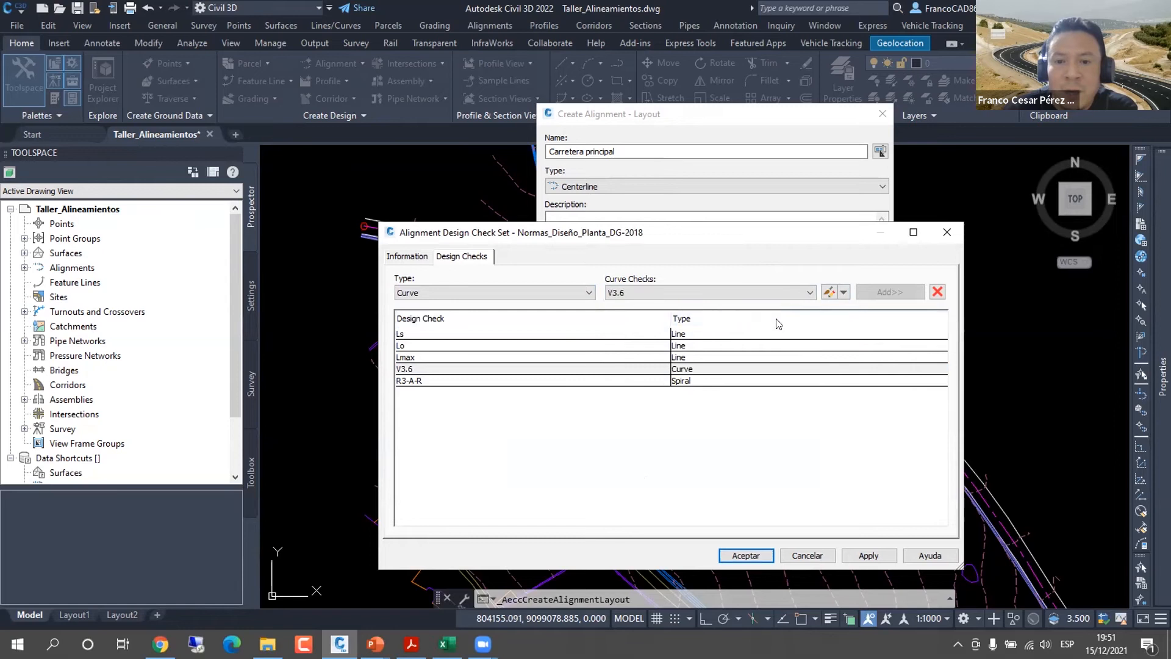
click(838, 295)
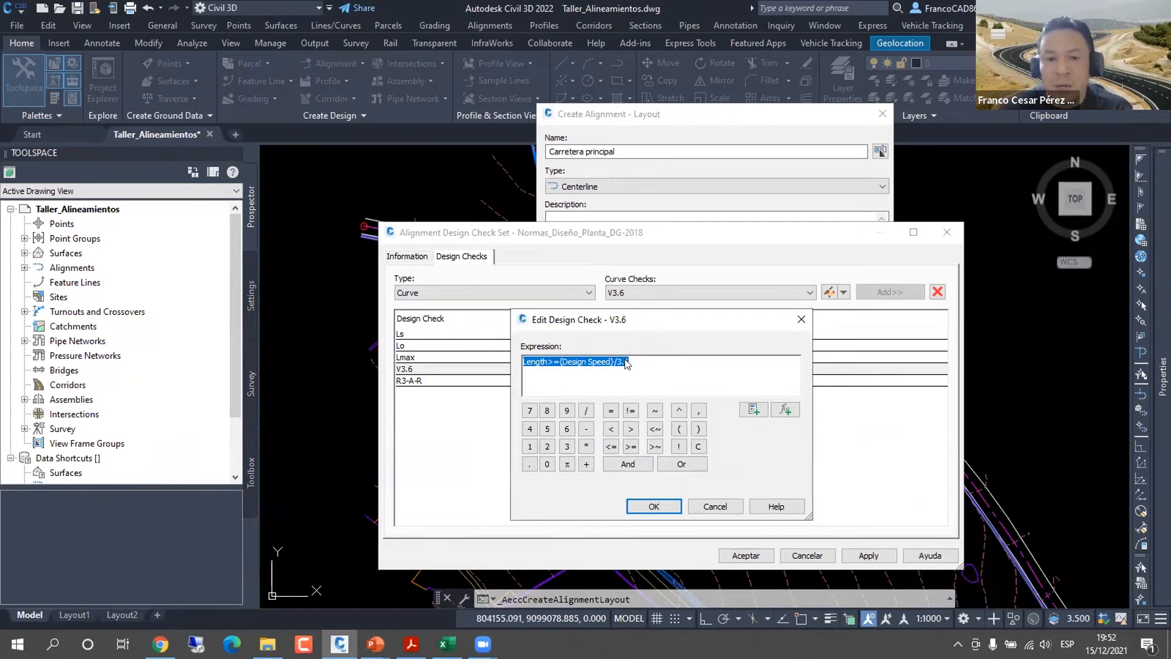
Step: Switch to DG-2018.pdf in Adobe Acrobat Reader and go to page 200
key(super+Tab)
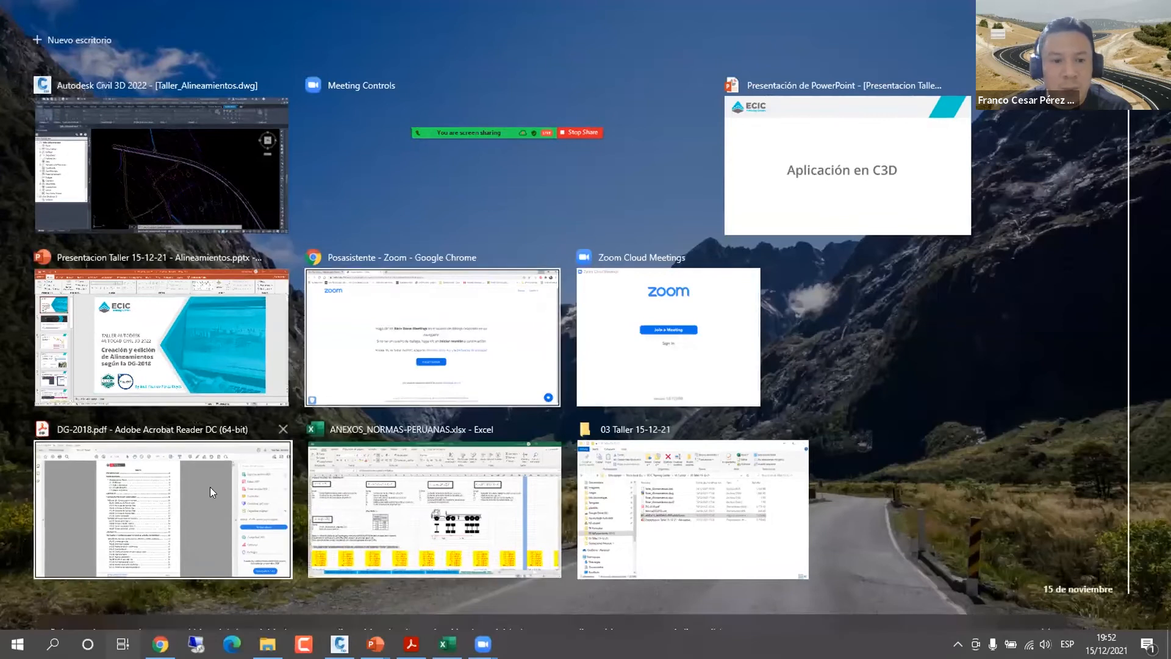
click(210, 491)
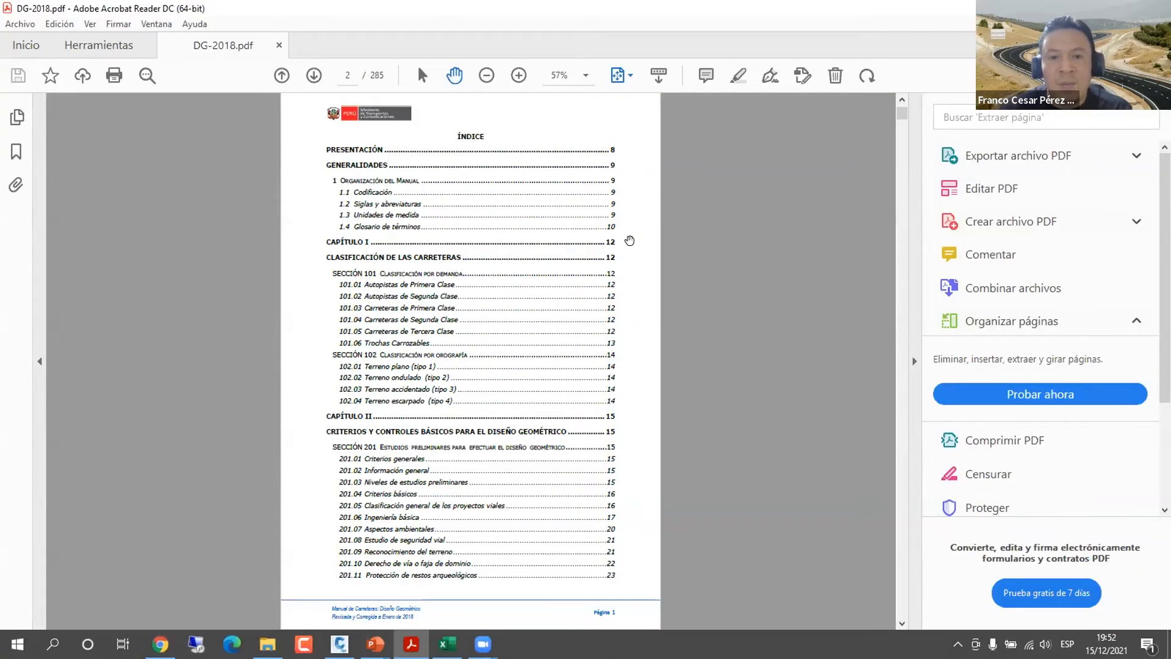
scroll(630, 240, down, 3)
click(347, 75)
text(200)
key(Return)
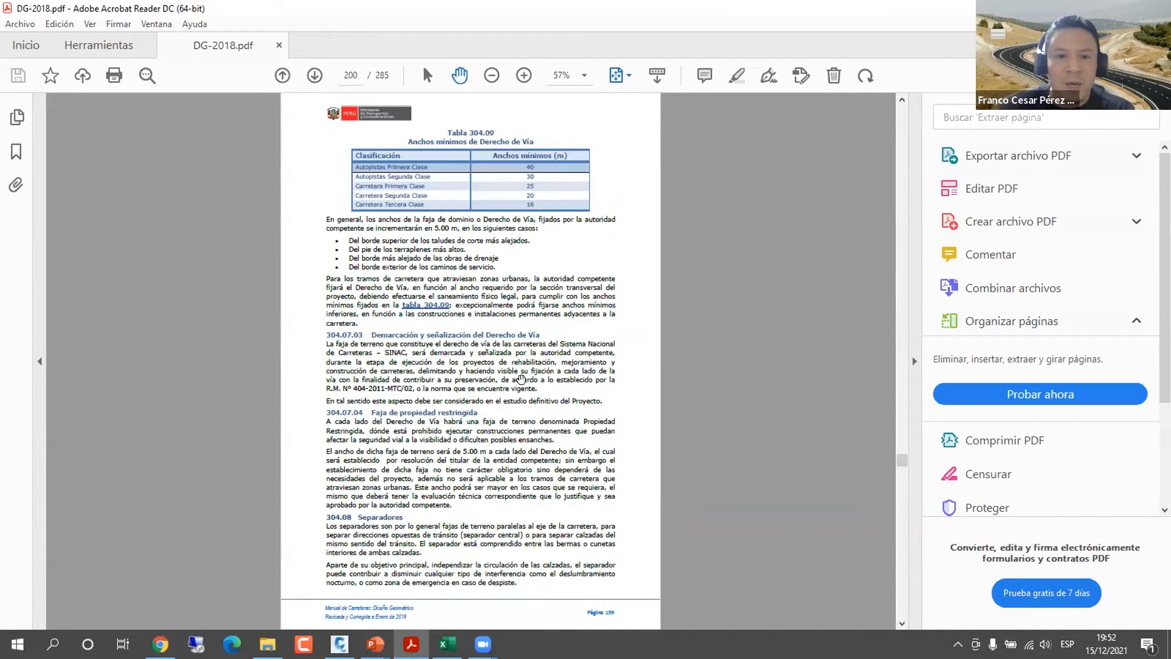
Step: Find the V/3.6 minimum length requirement for short curves below Tabla 304.07 on page 198 and read it
scroll(521, 380, up, 5)
scroll(521, 379, up, 3)
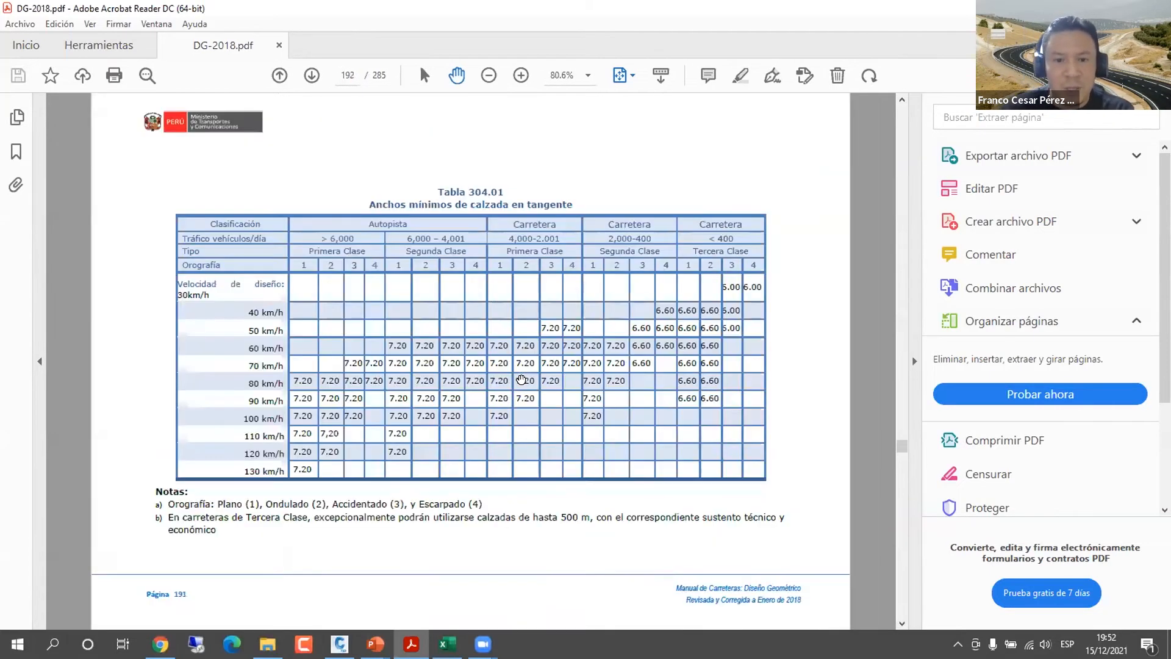
ctrl+scroll(521, 380, down, 2)
scroll(521, 380, down, 6)
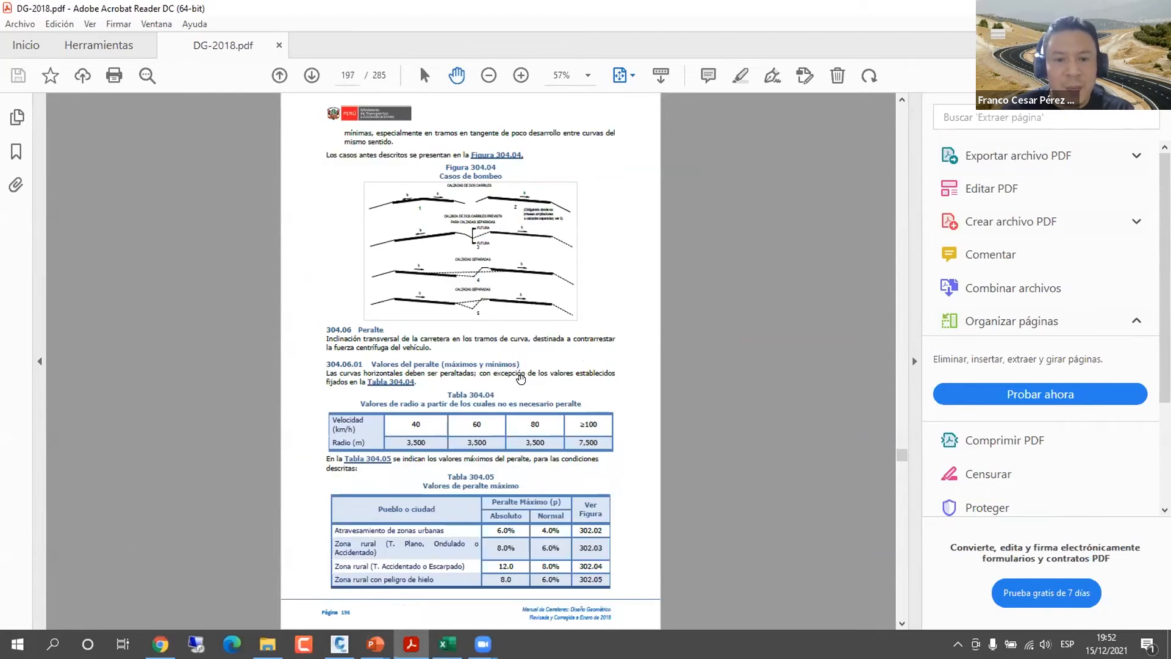
scroll(522, 379, down, 3)
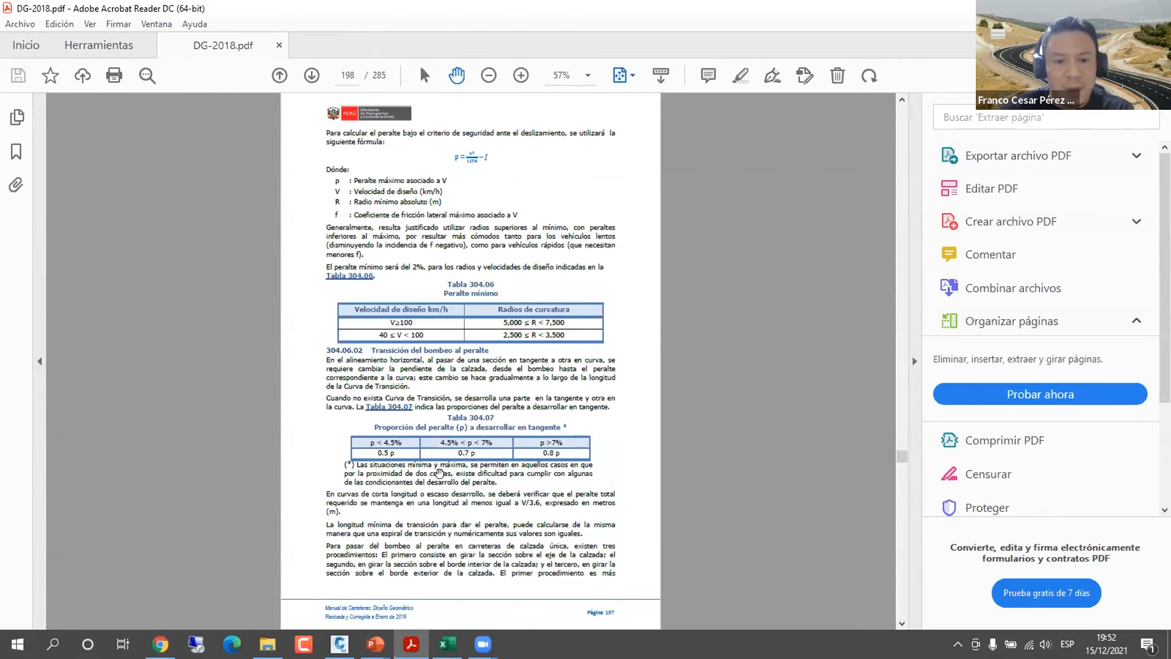
ctrl+scroll(439, 473, up, 4)
scroll(439, 473, down, 3)
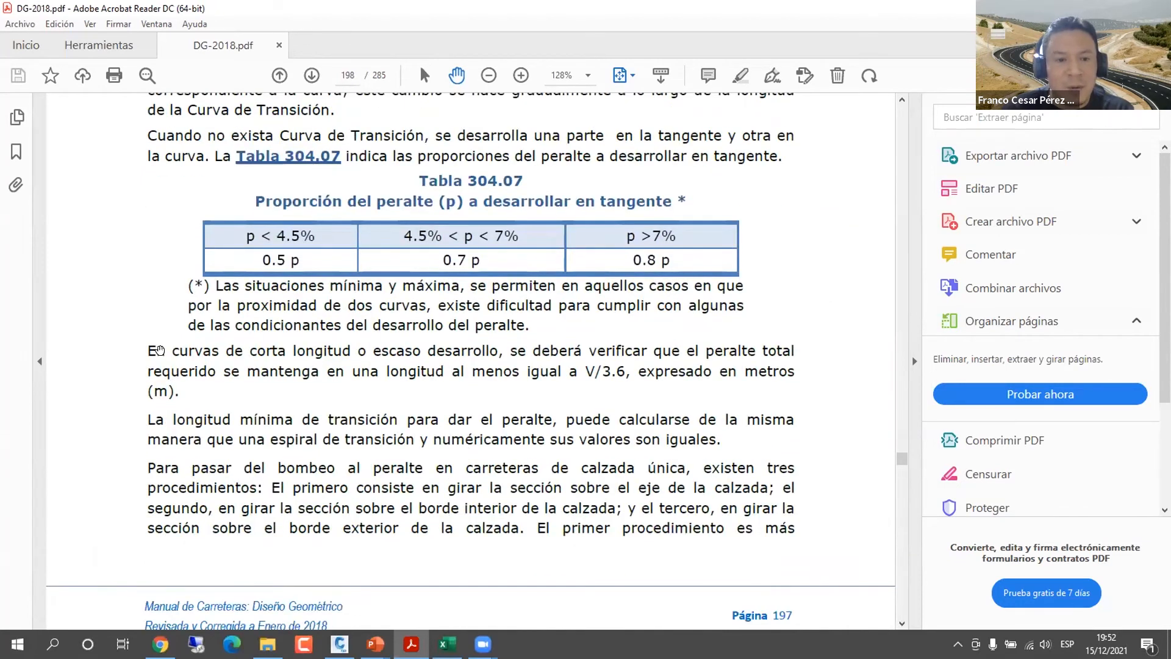
right_click(165, 352)
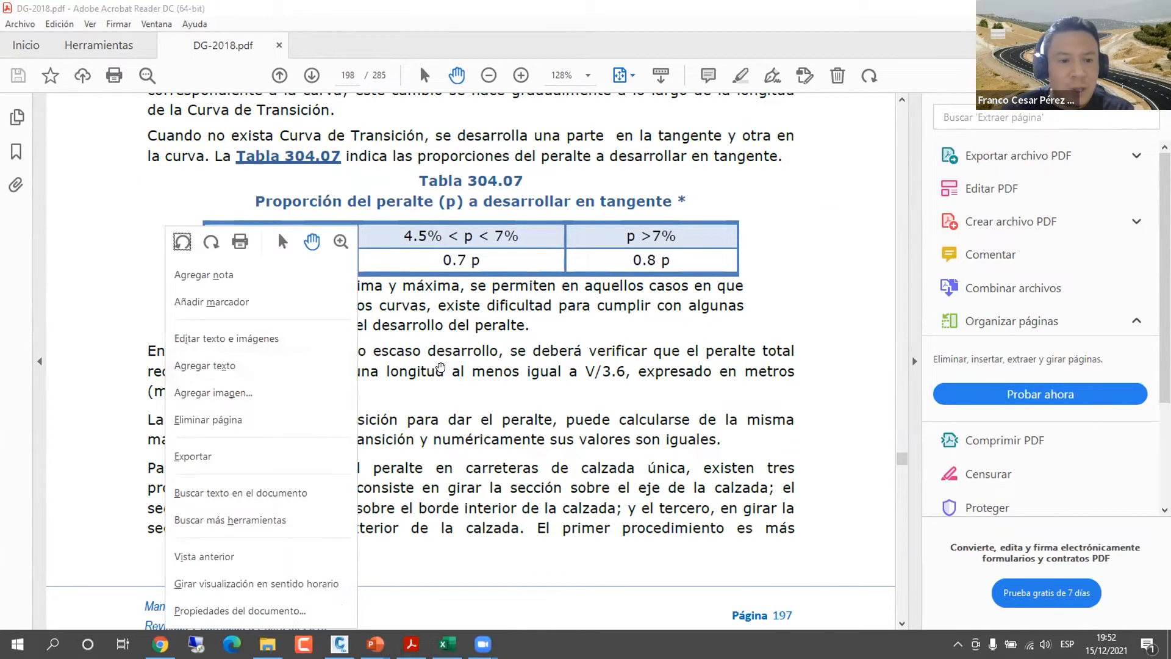
click(441, 369)
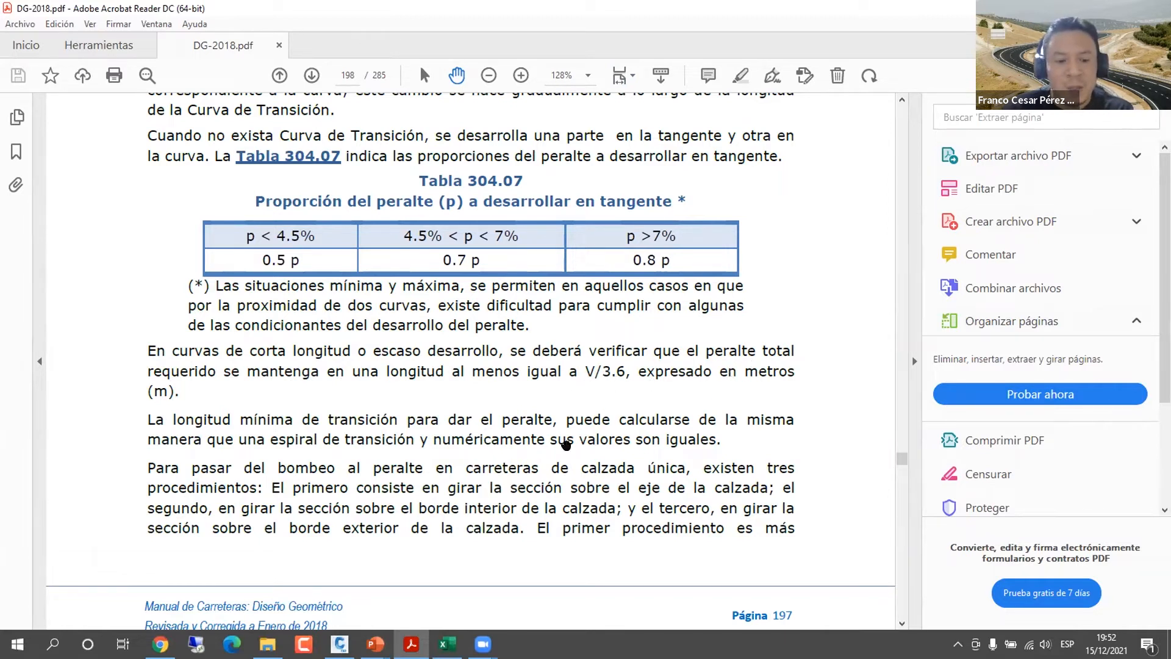
Step: Switch back to Civil 3D and close the V3.6 check expression without changing it
key(super+Tab)
click(464, 207)
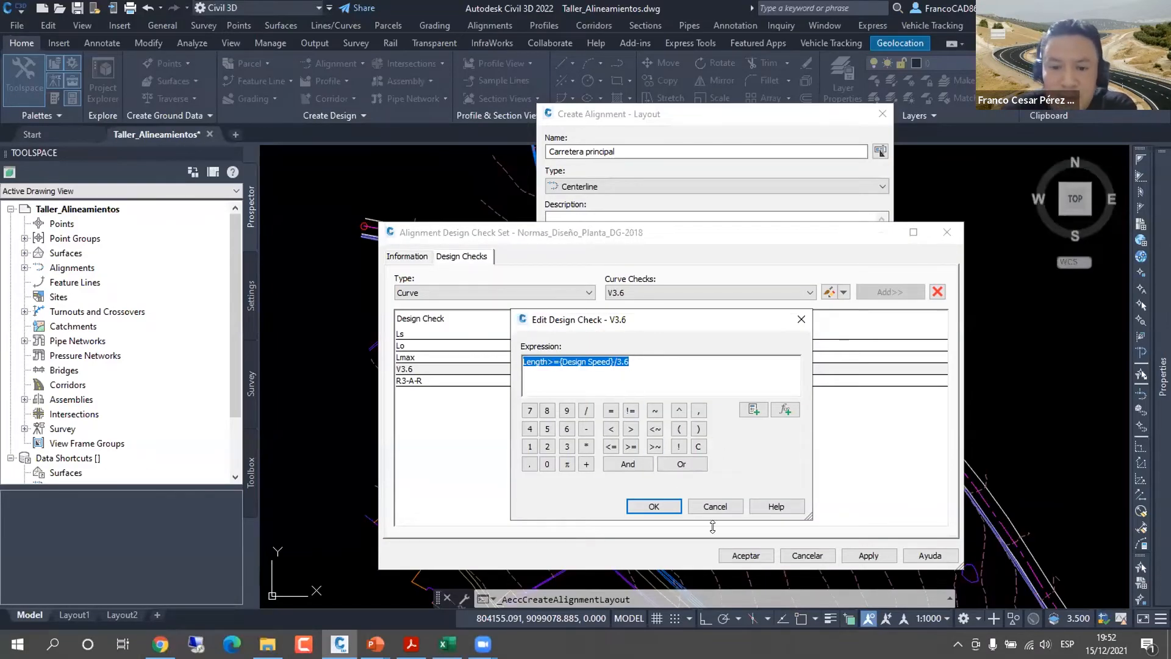
click(719, 509)
Step: Look up the spiral check R/3<A<R in the Normas_Diseño_Planta_DG-2018 check set and close the set with Cancel
click(721, 383)
click(510, 293)
click(439, 325)
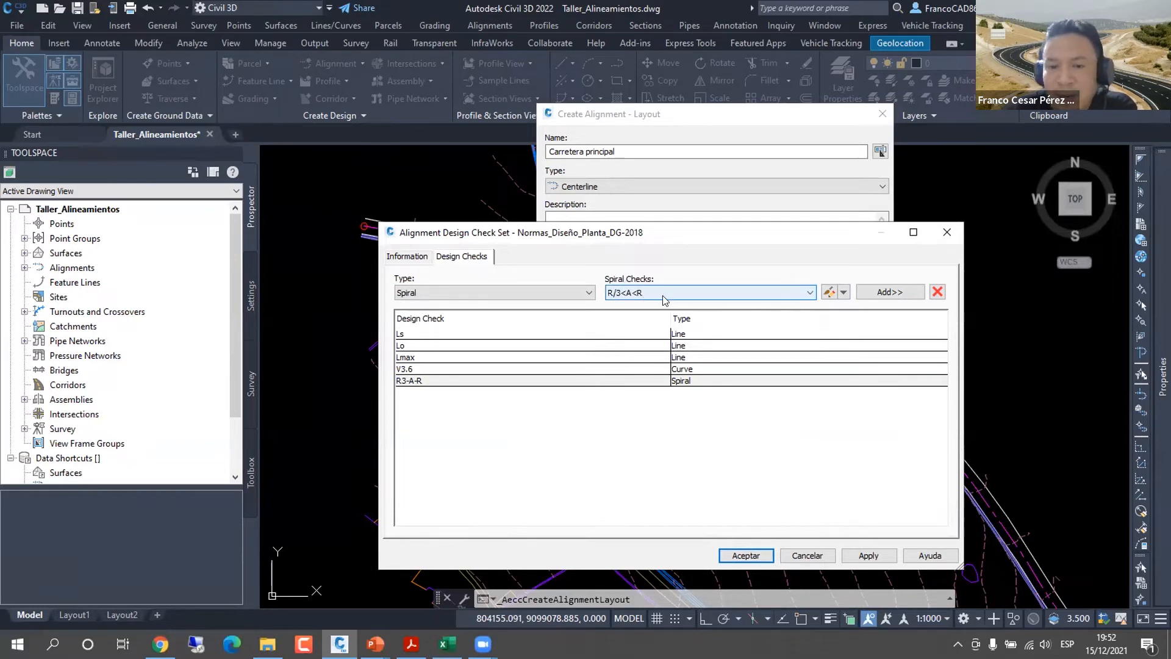
click(802, 557)
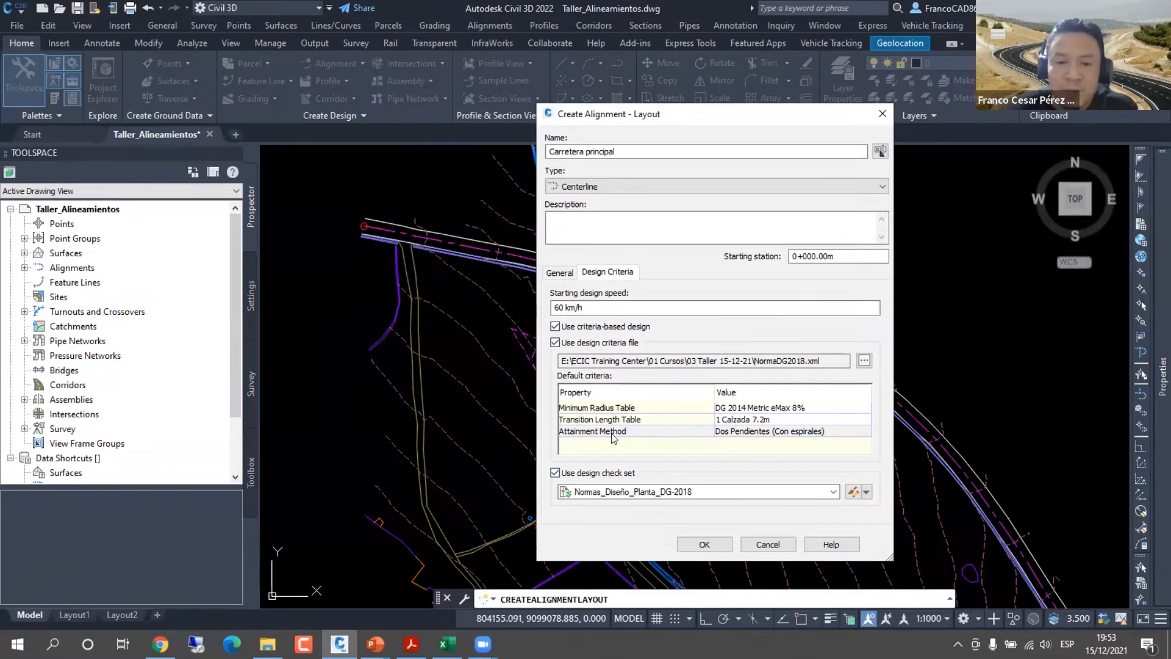
Step: Accept the Carretera principal alignment settings and place the Alignment Layout Tools clear of the road axis
click(563, 273)
click(607, 272)
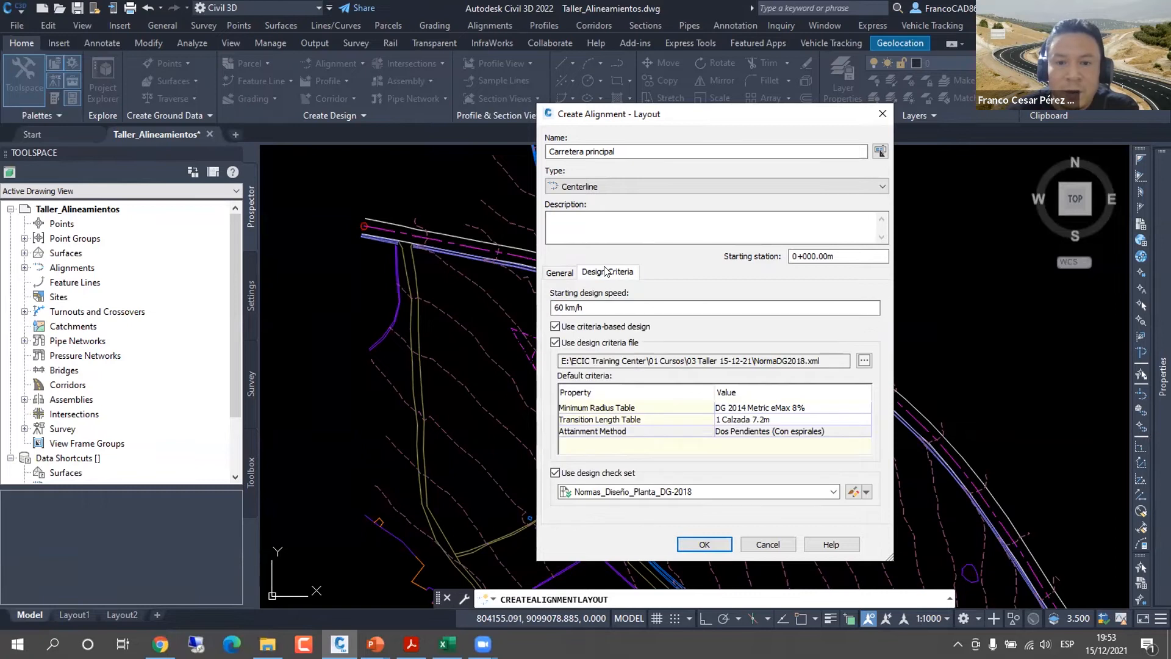
click(722, 547)
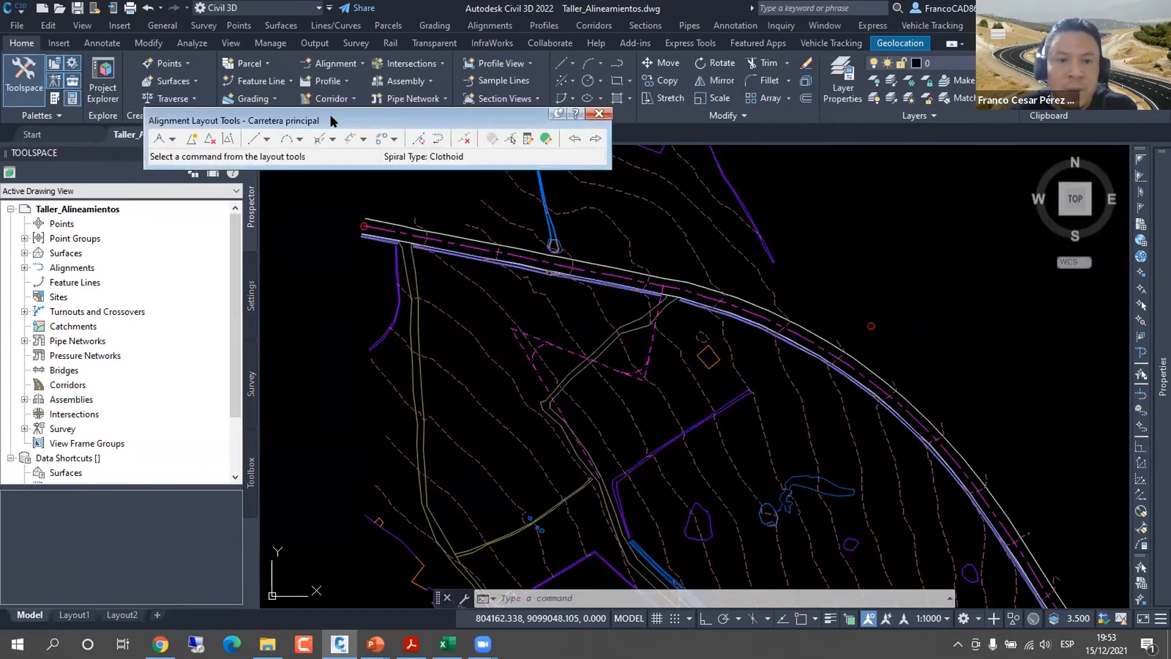
drag(341, 118, 599, 222)
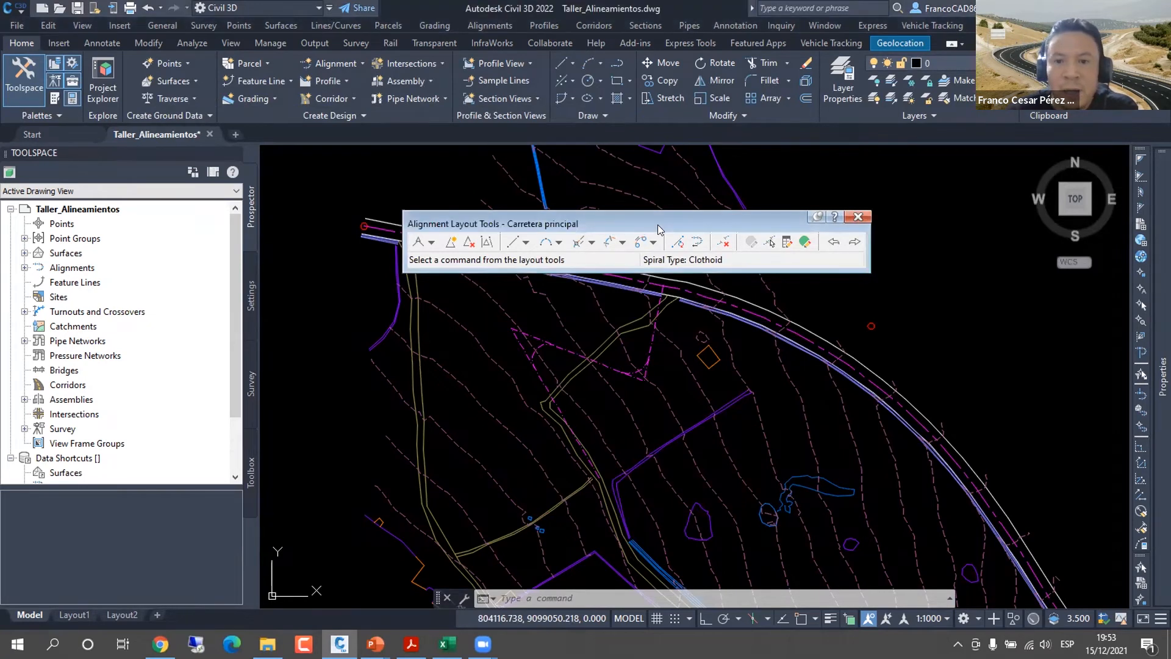
drag(640, 228, 711, 199)
Step: Start a Tangent-Tangent (With Curves) layout at the centre of the circle at the road's northwest end
scroll(589, 297, down, 2)
mouse_move(589, 296)
middle_down()
mouse_move(606, 368)
mouse_move(601, 350)
middle_up()
scroll(513, 292, up, 4)
scroll(575, 374, down, 2)
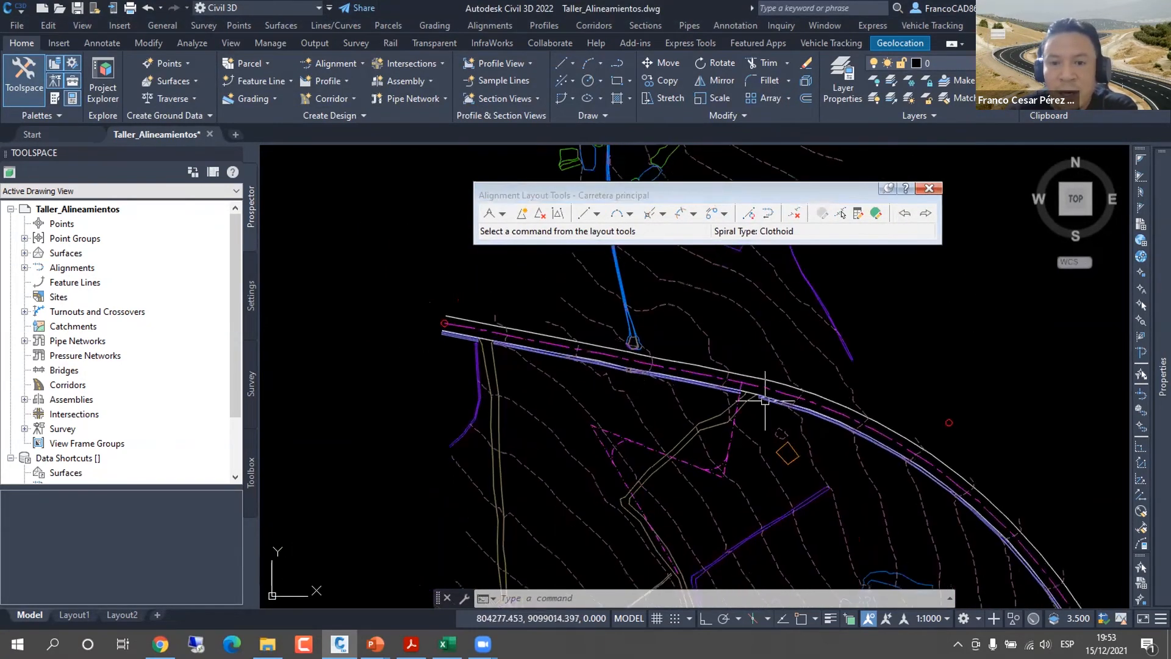
click(503, 214)
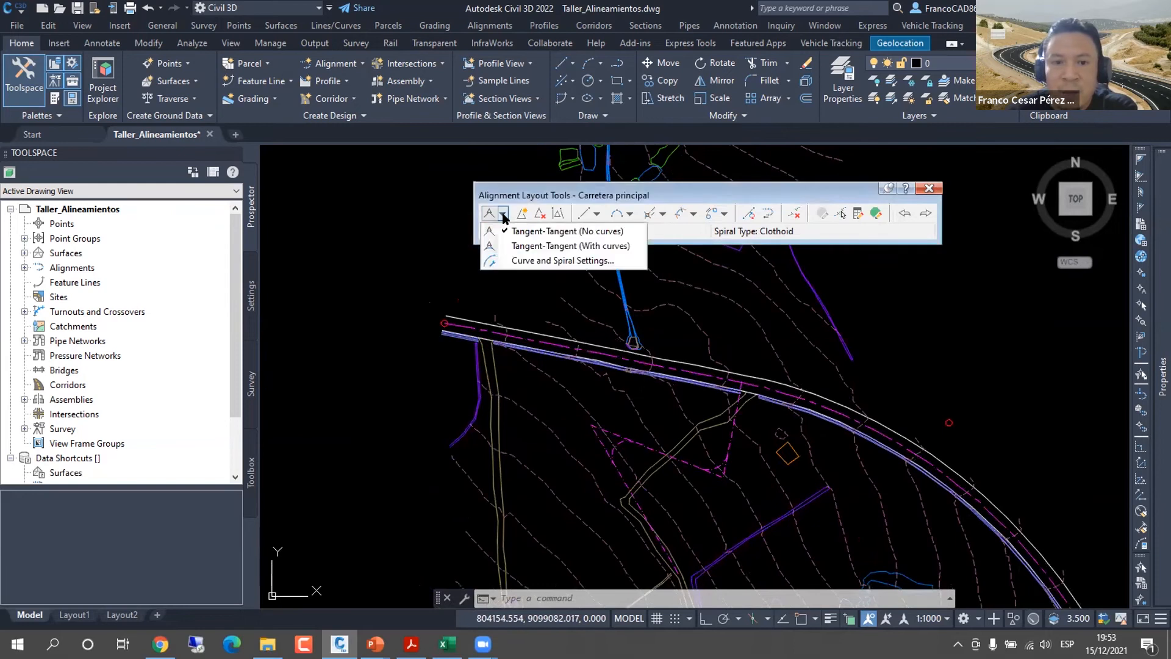
click(523, 246)
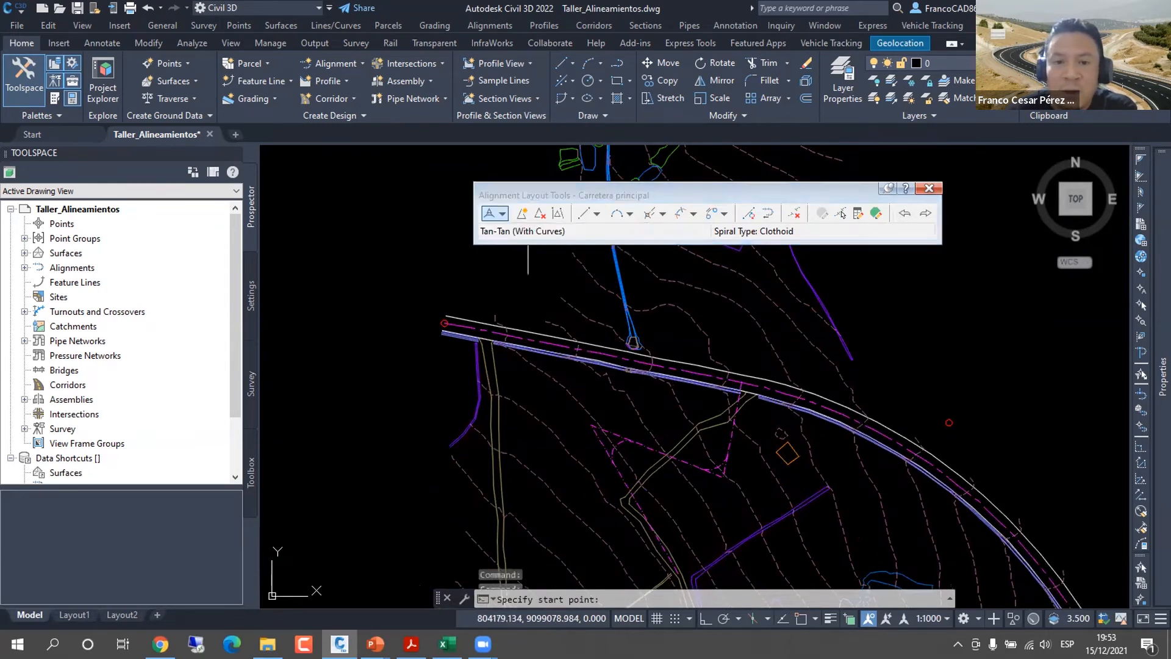
scroll(455, 334, up, 4)
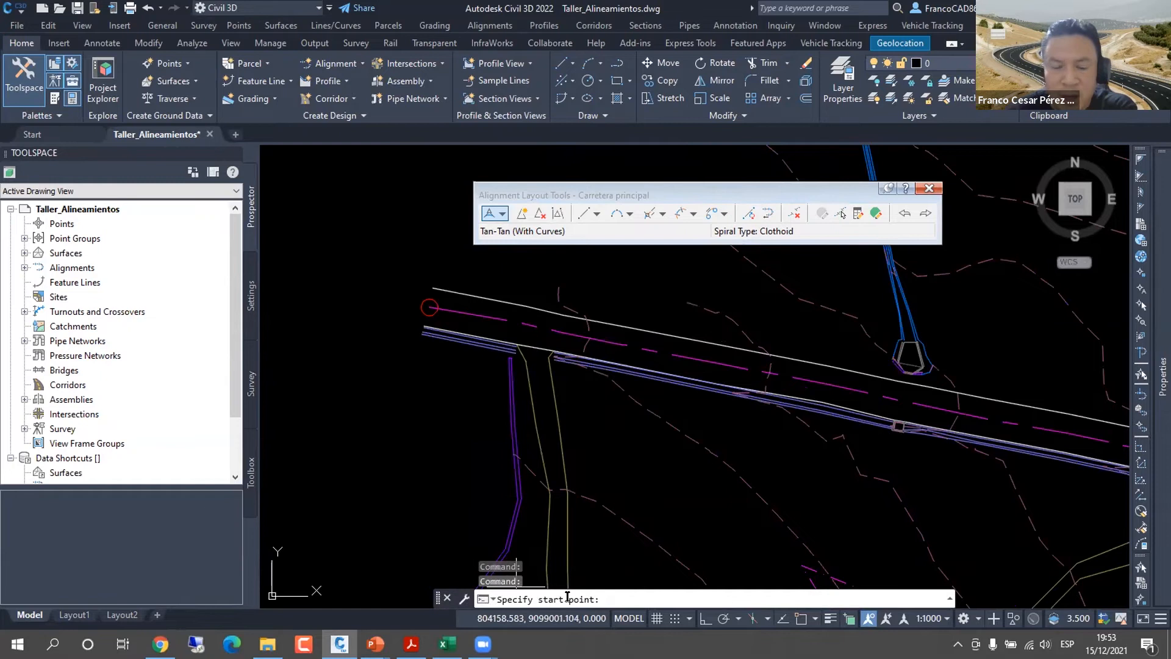
text(cen)
key(Return)
click(425, 337)
Step: Place the alignment's intersection point at the centre of the circle outside the road's bend
scroll(576, 386, down, 4)
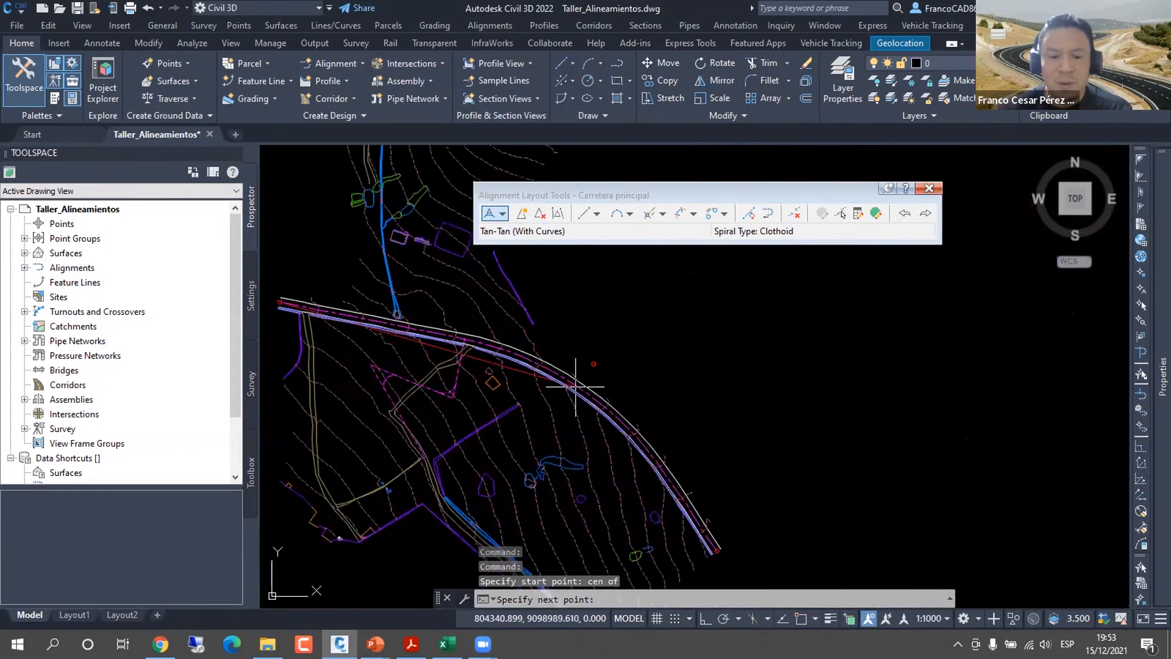
scroll(576, 386, up, 4)
text(cen)
key(Return)
click(618, 330)
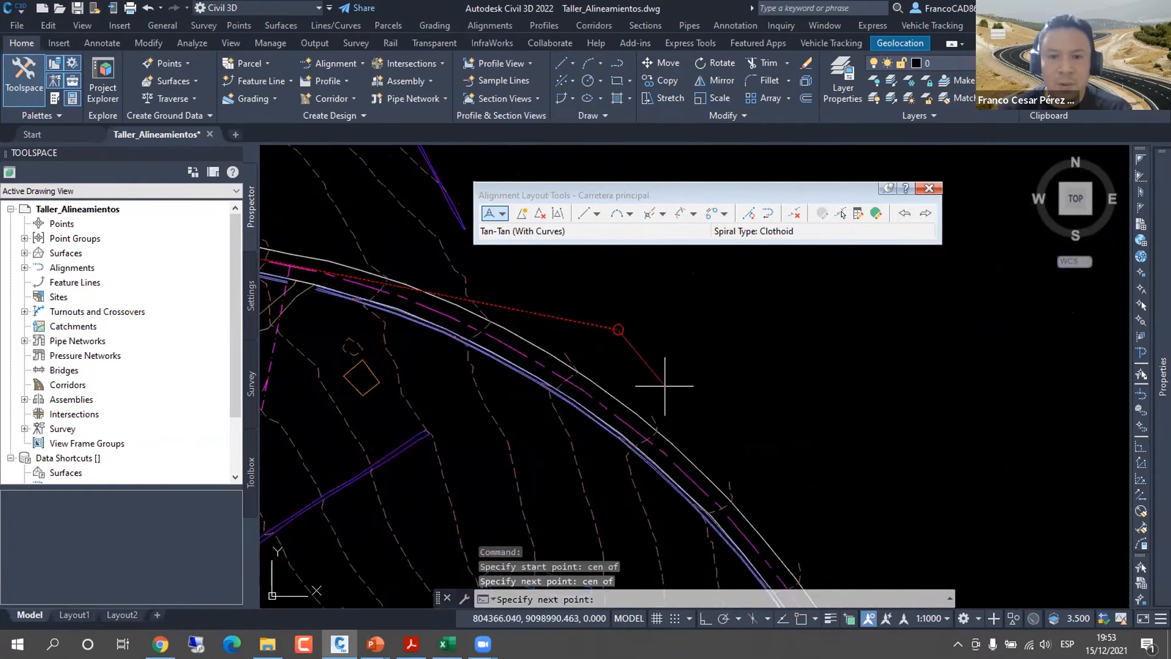
Step: Place the alignment's end point at the centre of the circle at the road's southeast end and finish the layout
scroll(665, 386, down, 4)
middle_drag(761, 511, 664, 374)
scroll(657, 397, up, 4)
text(cen)
key(Return)
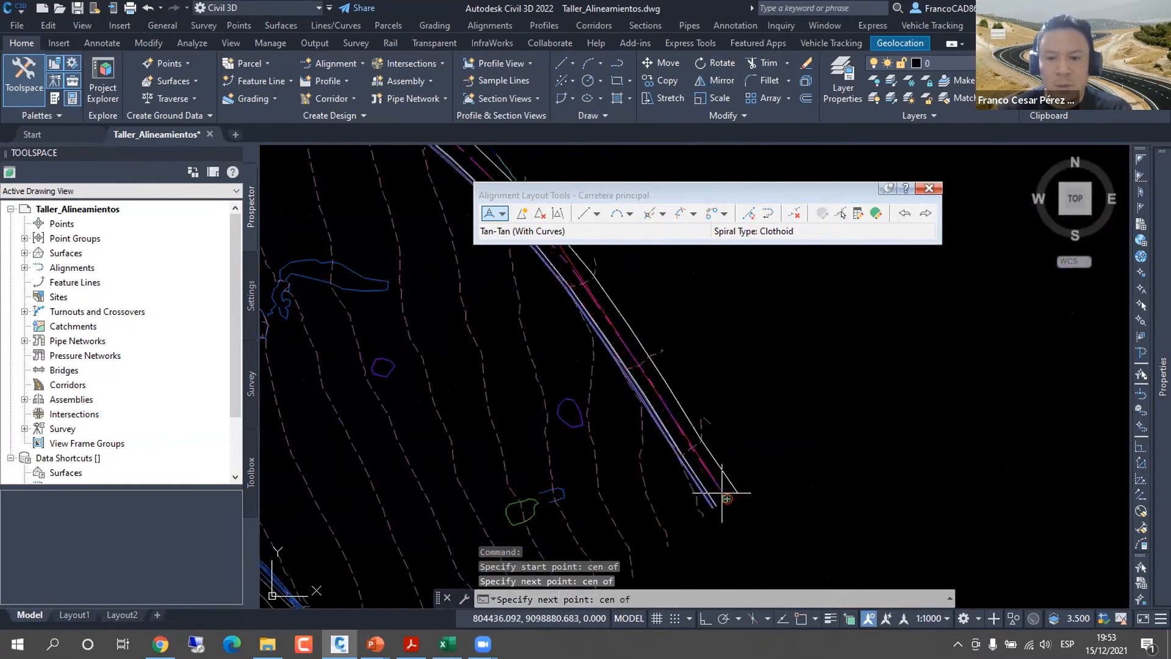
click(726, 498)
scroll(620, 380, down, 3)
scroll(635, 419, up, 4)
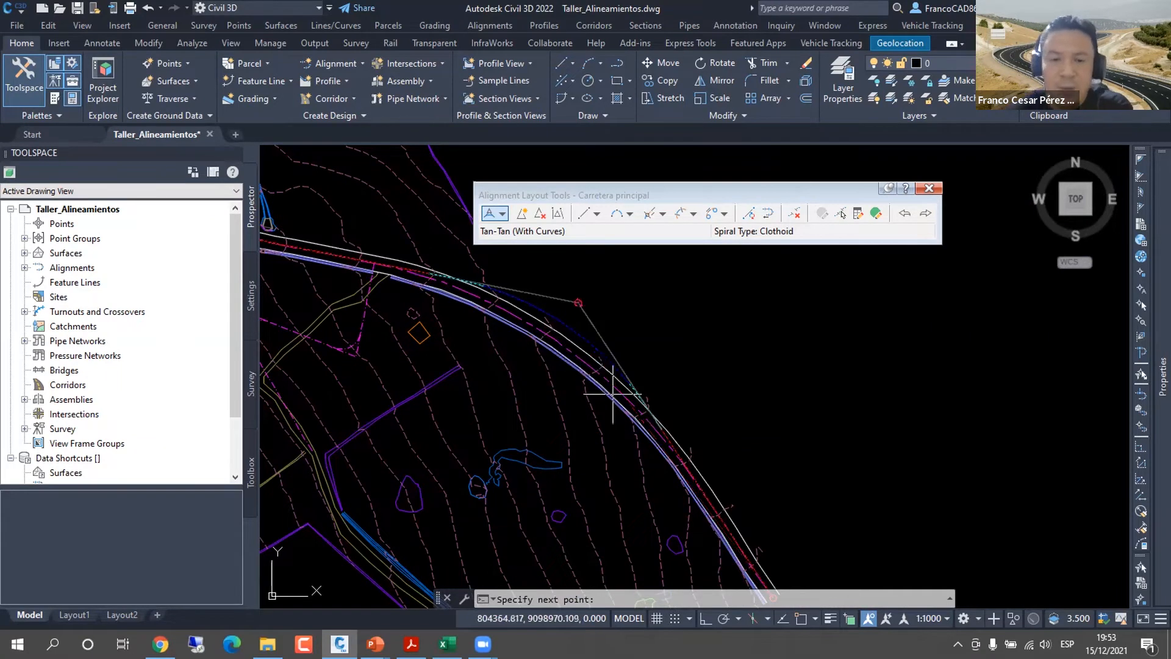
scroll(670, 403, down, 1)
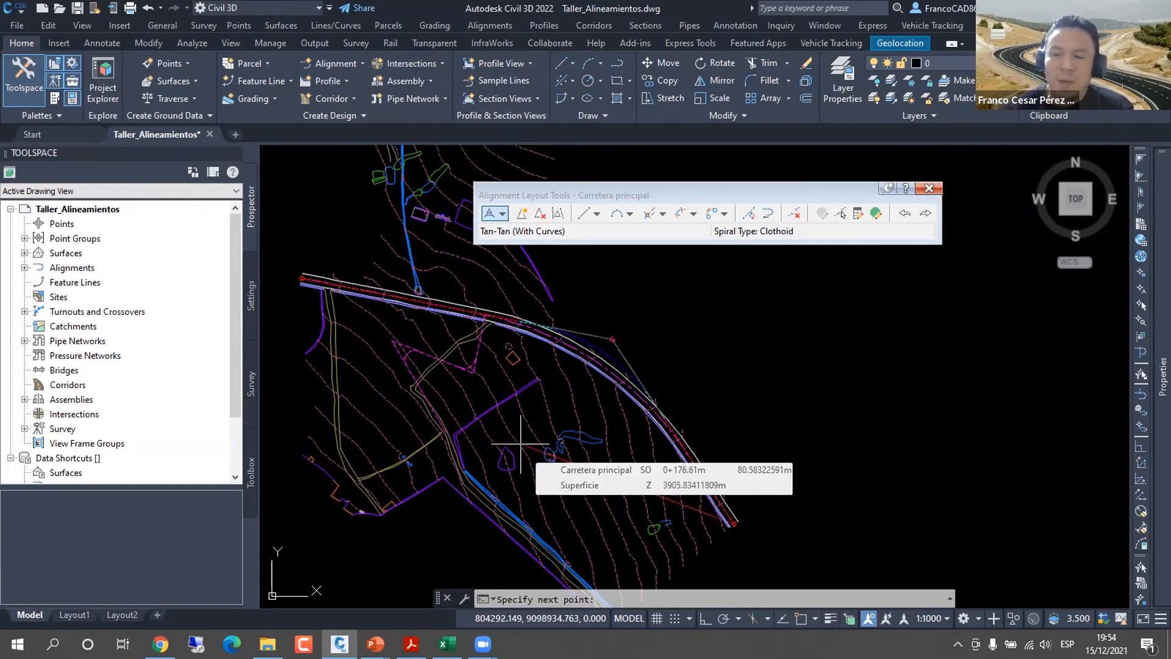
key(Return)
Step: Examine the new alignment's stationing and its TS, SC, CS and ST labels against the existing road axis
scroll(784, 432, up, 2)
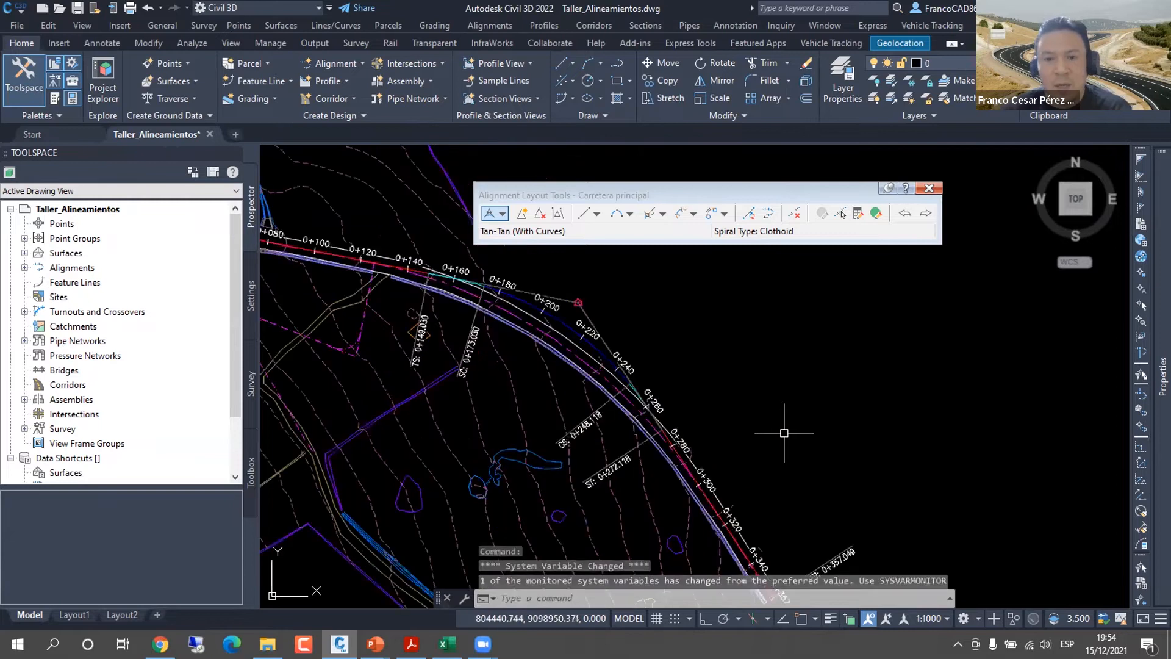
scroll(542, 380, down, 2)
mouse_move(499, 372)
middle_down()
mouse_move(605, 362)
mouse_move(648, 392)
middle_up()
scroll(532, 335, up, 2)
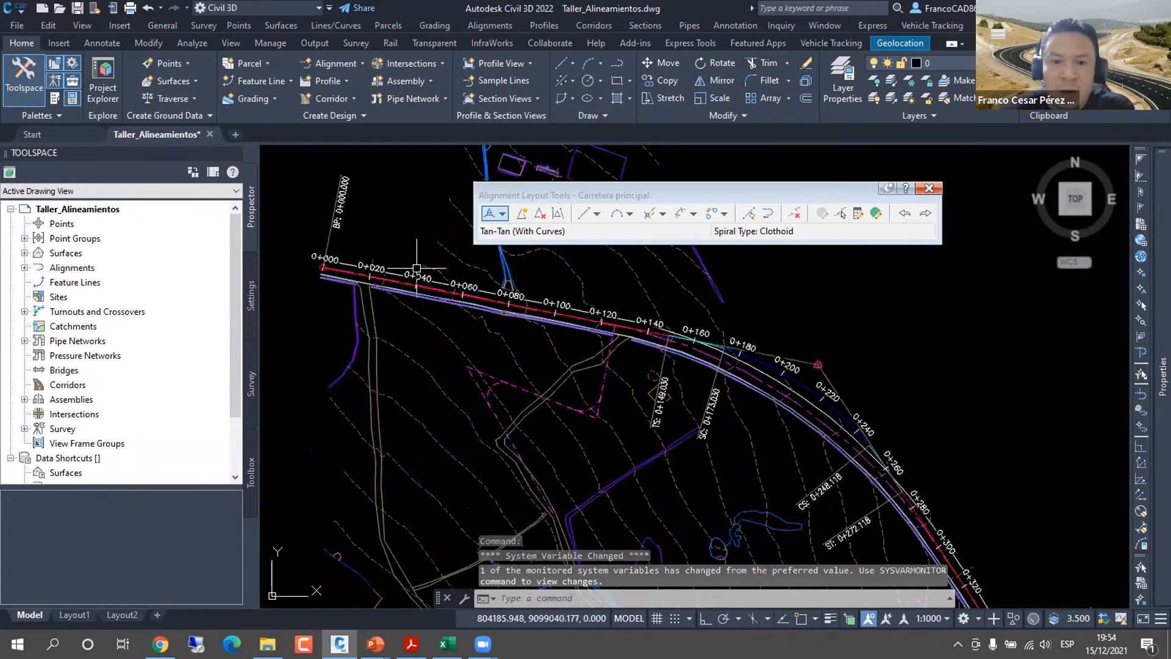
scroll(402, 286, up, 2)
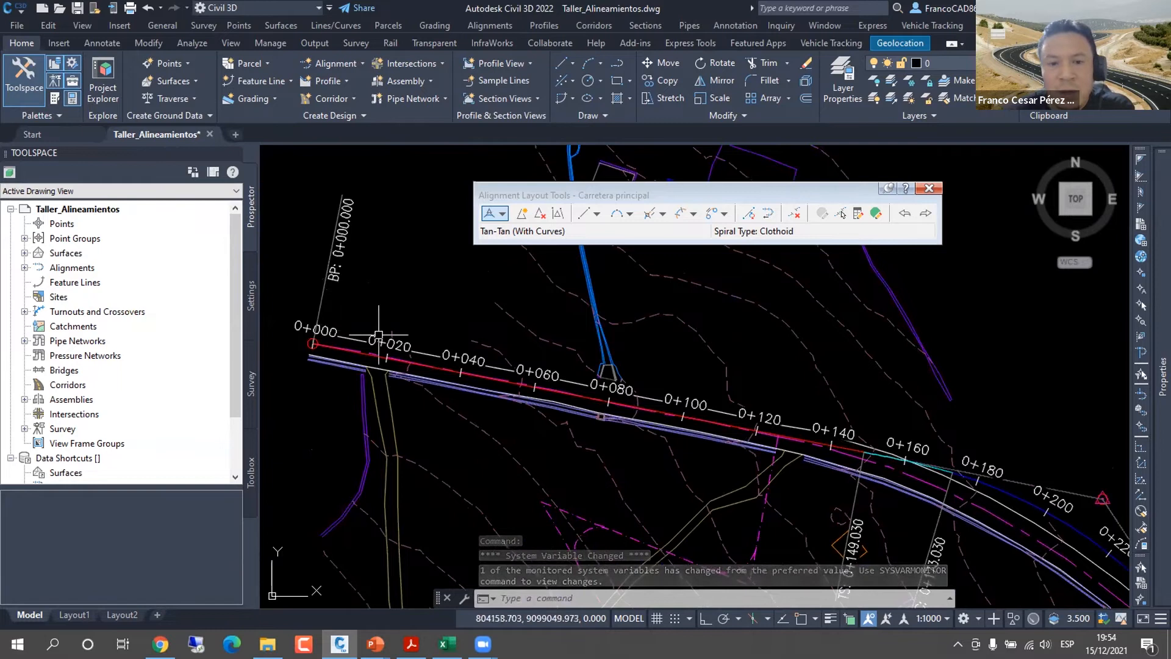
middle_drag(774, 422, 549, 354)
scroll(549, 354, down, 2)
middle_drag(605, 385, 525, 336)
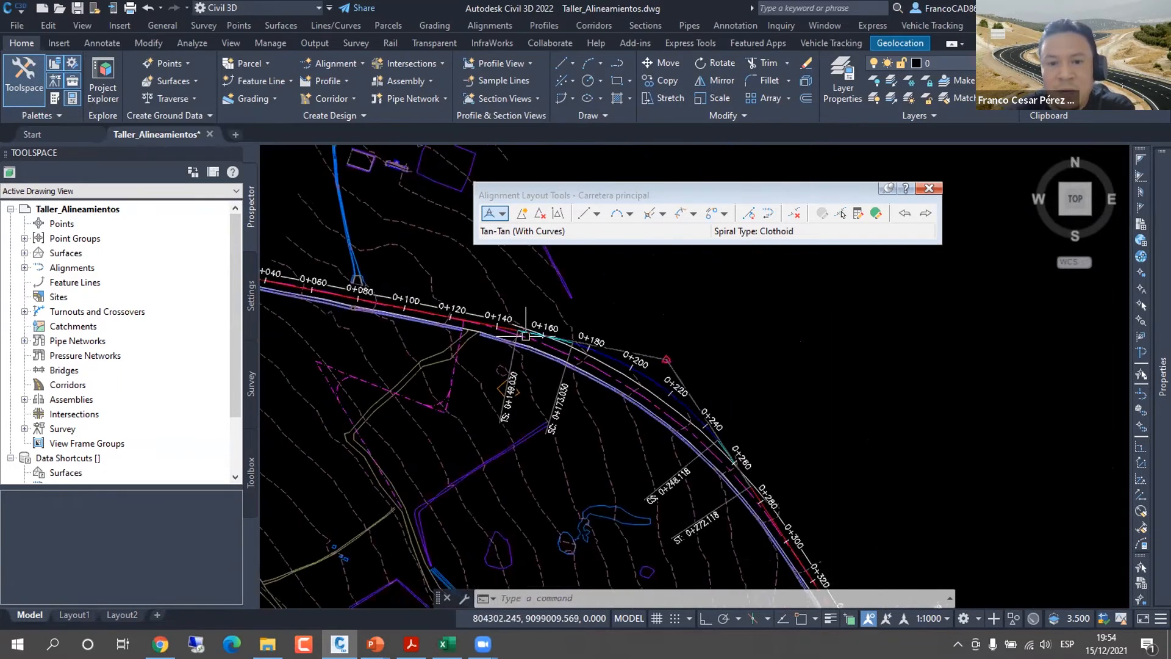
scroll(526, 336, up, 2)
scroll(505, 314, down, 2)
middle_drag(612, 375, 586, 351)
scroll(601, 340, up, 2)
mouse_move(642, 400)
middle_down()
mouse_move(538, 334)
mouse_move(709, 441)
middle_up()
scroll(538, 334, down, 2)
scroll(522, 291, up, 6)
scroll(529, 293, down, 6)
scroll(716, 400, up, 4)
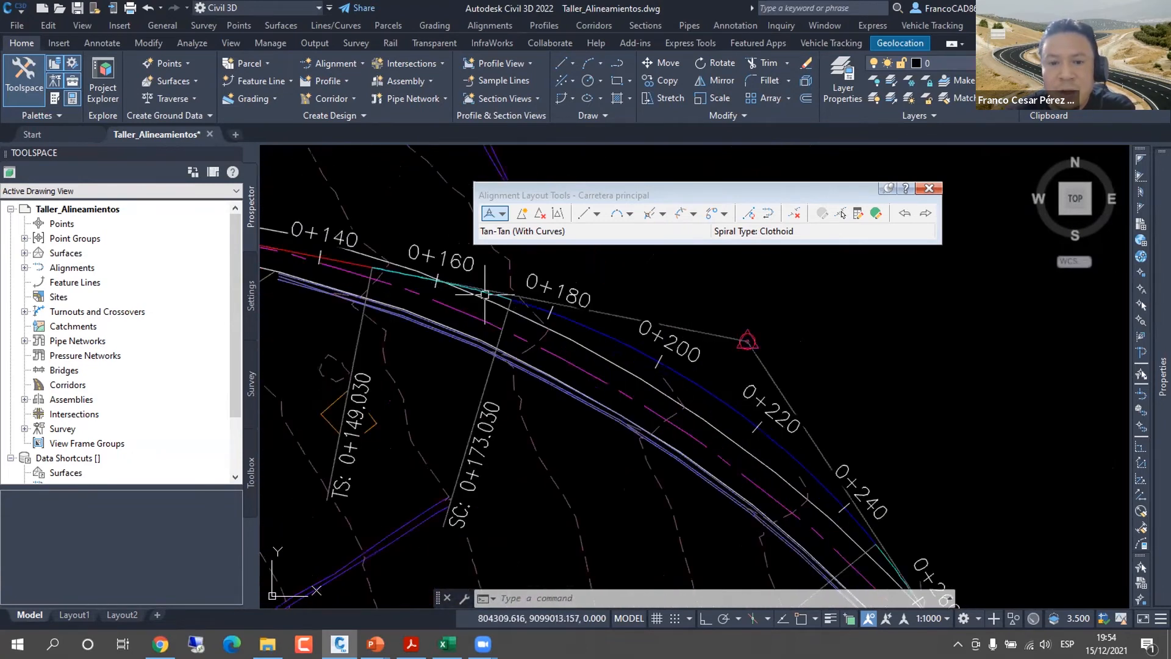
Step: Select the alignment, open its Alignment Layout Parameters and arrange both layout windows clear of the curve
click(723, 401)
scroll(723, 400, down, 2)
scroll(683, 352, down, 2)
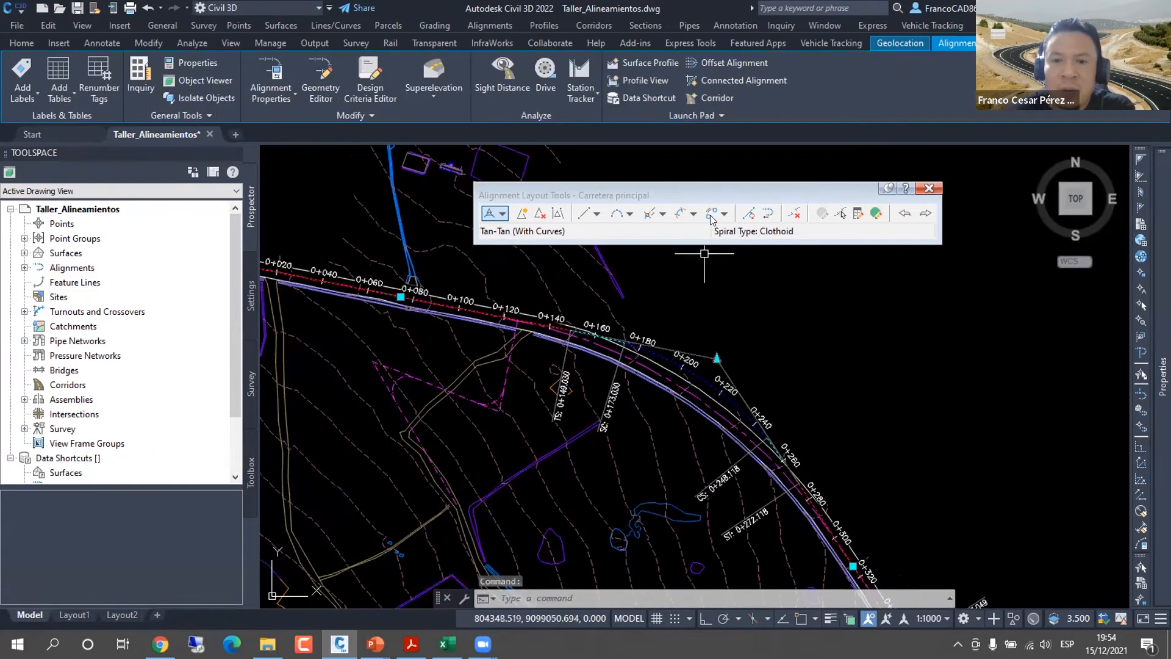
click(857, 213)
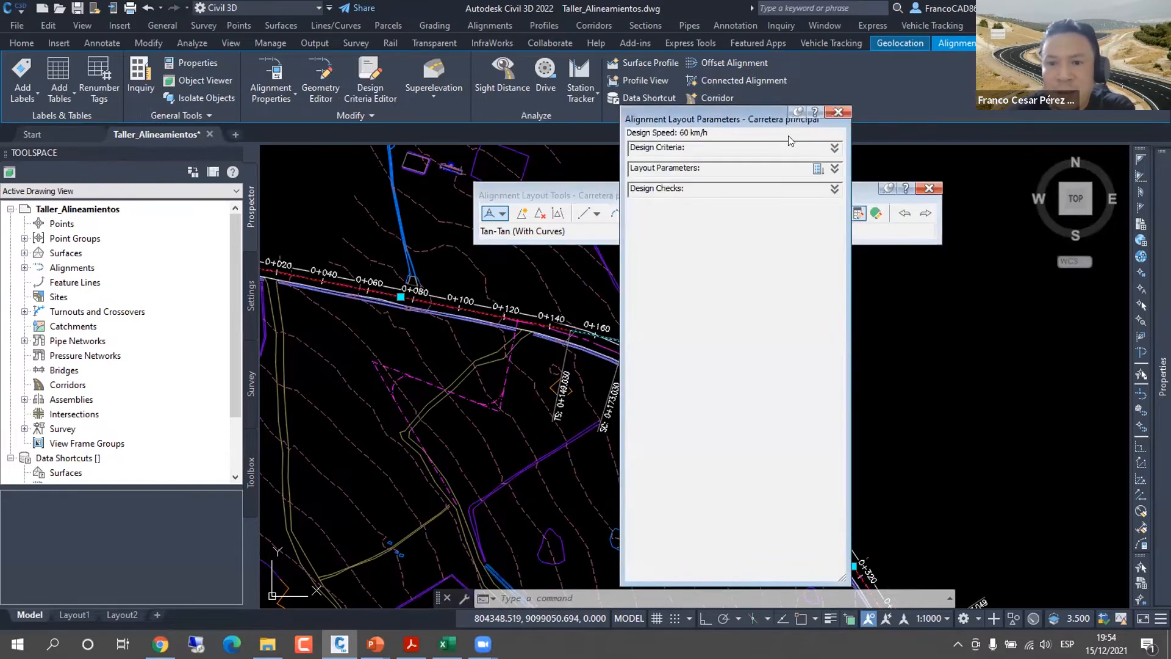
drag(792, 120, 1031, 91)
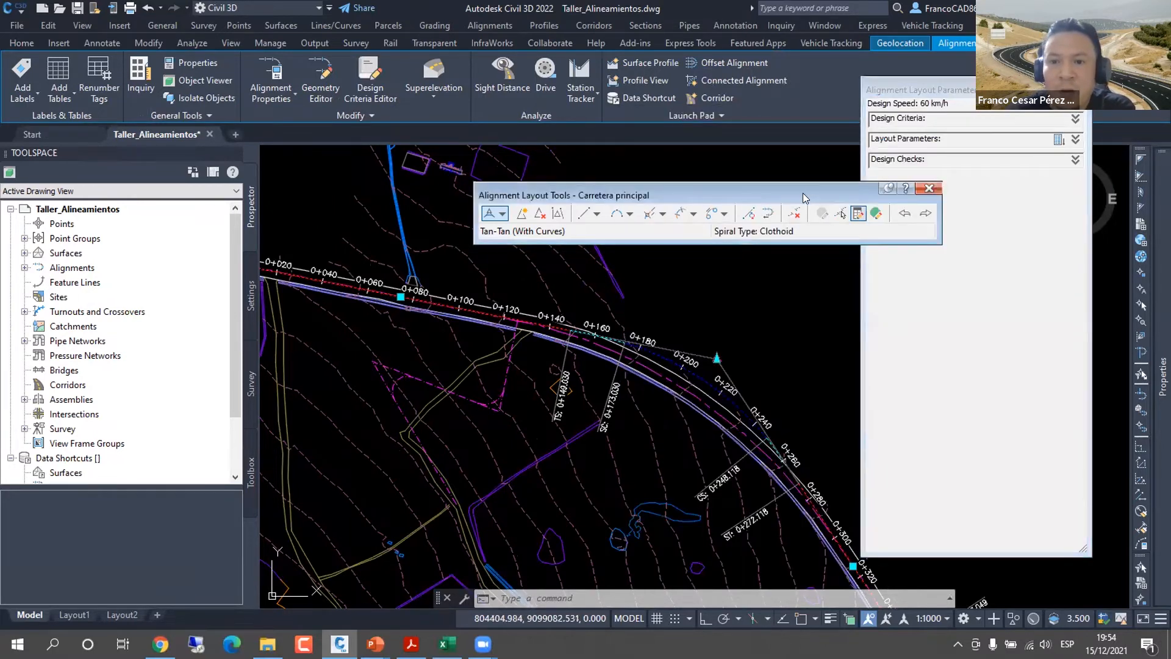
drag(803, 193, 707, 165)
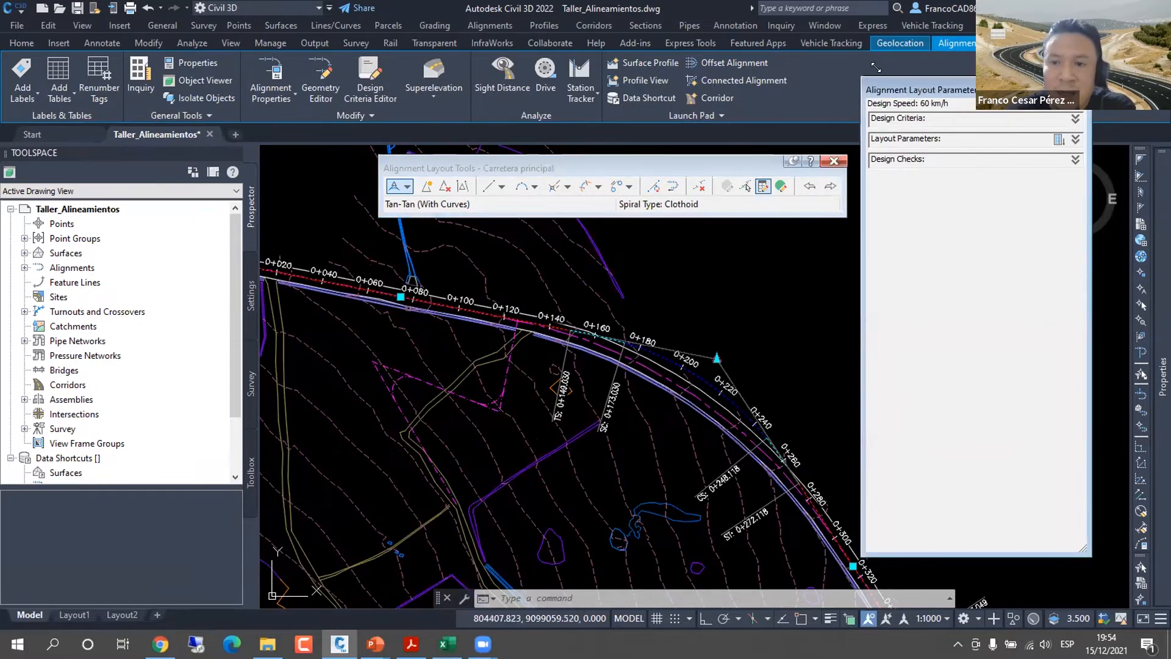
Step: Pick the spiral-curve-spiral subentity and review its lengths, radius and design checks in the layout parameters
click(745, 189)
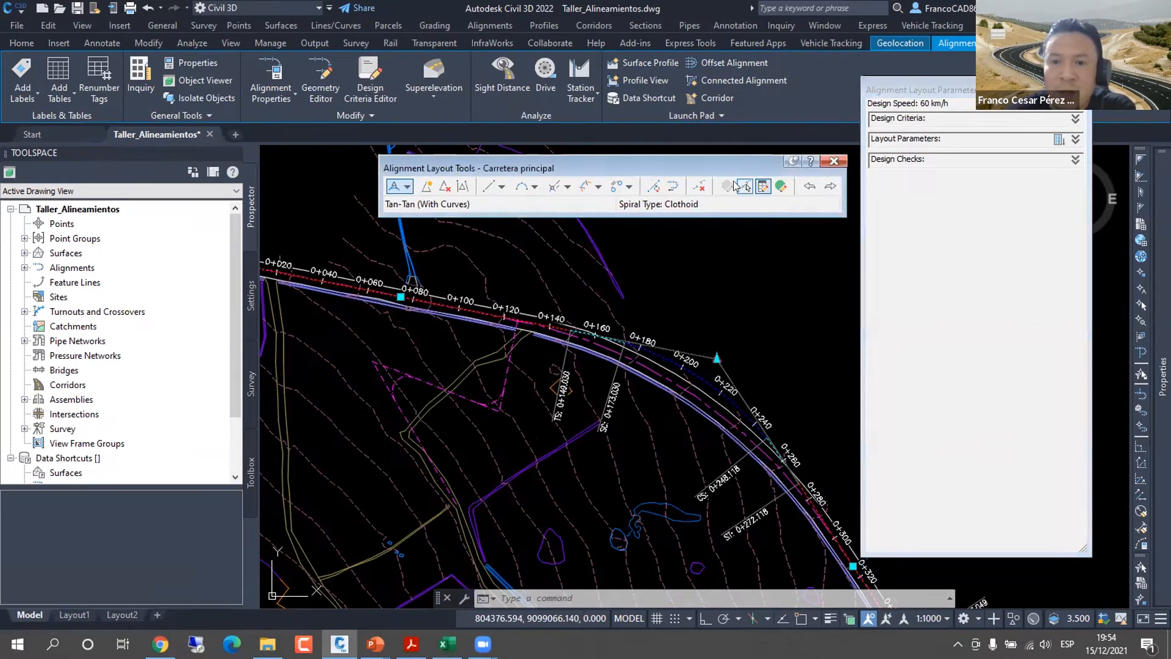
click(745, 189)
click(708, 327)
scroll(708, 360, up, 4)
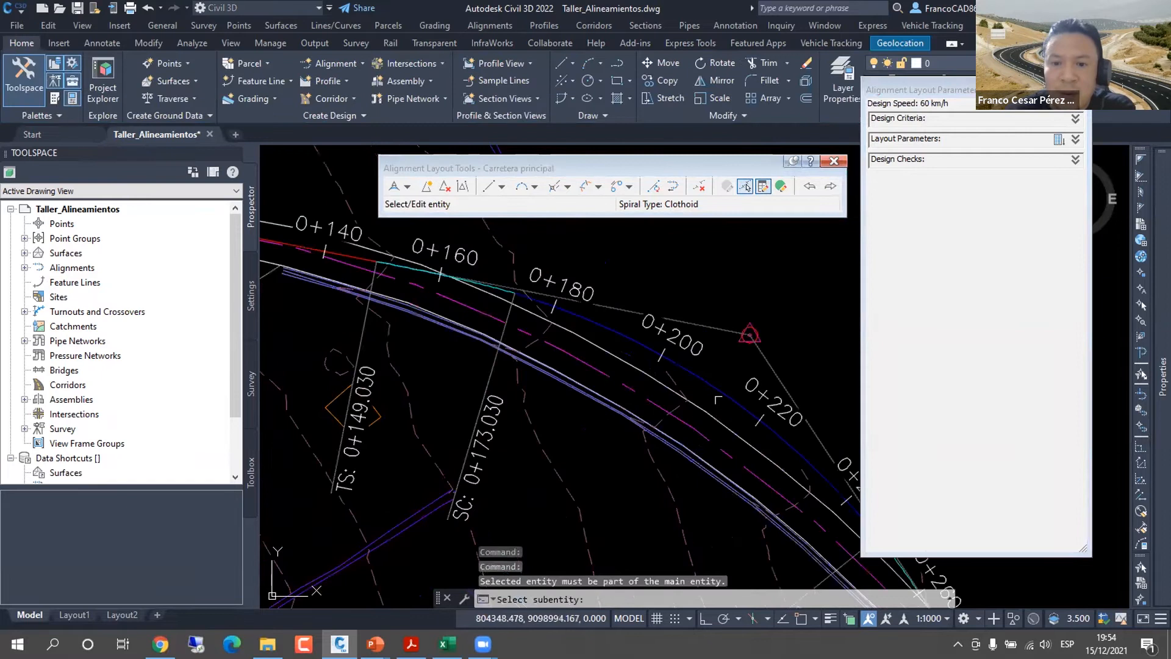
click(724, 398)
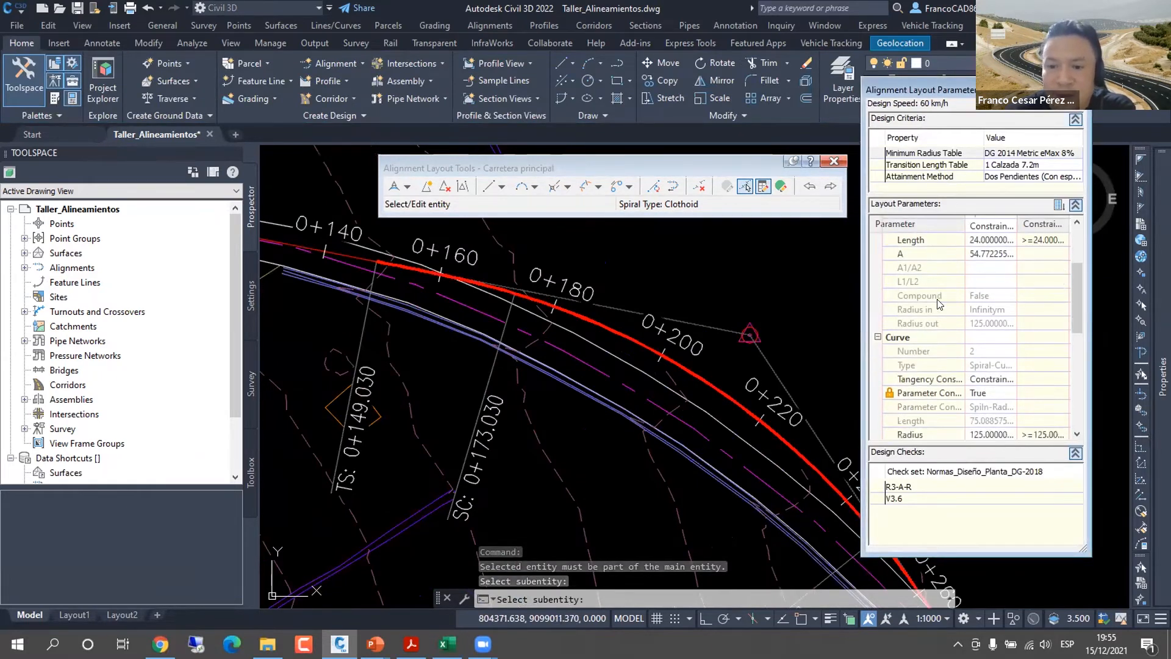
scroll(937, 299, up, 1)
scroll(937, 300, down, 9)
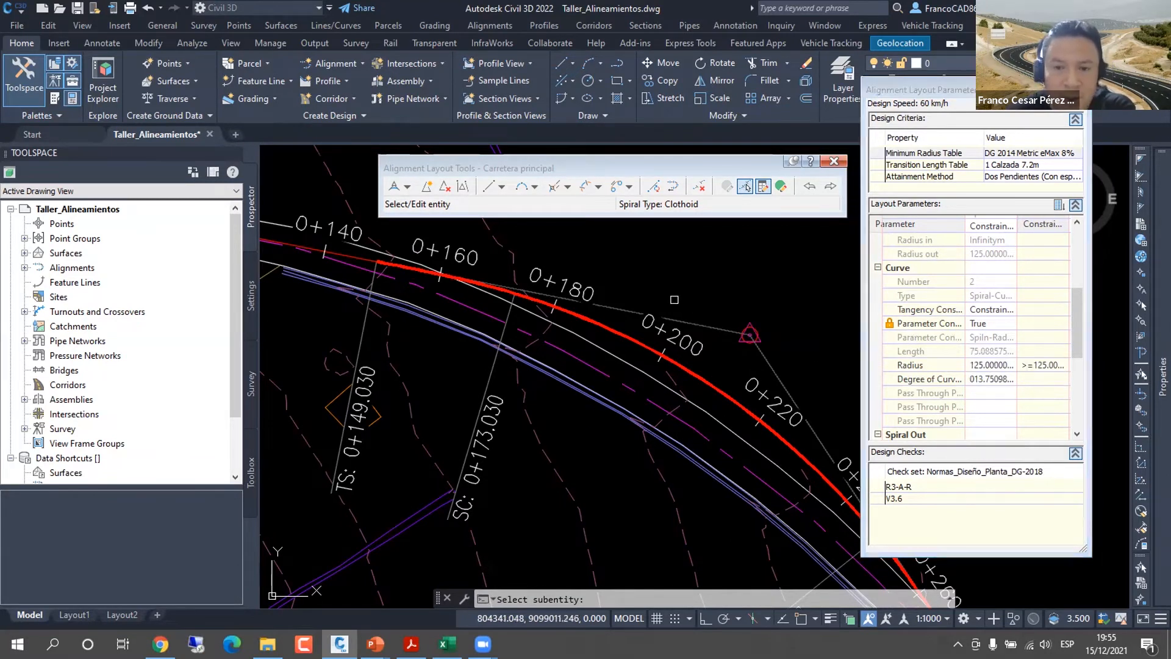
key(Escape)
Step: Open the Design Criteria Editor for the selected alignment's NormaDG2018.xml and reposition the editor
click(714, 387)
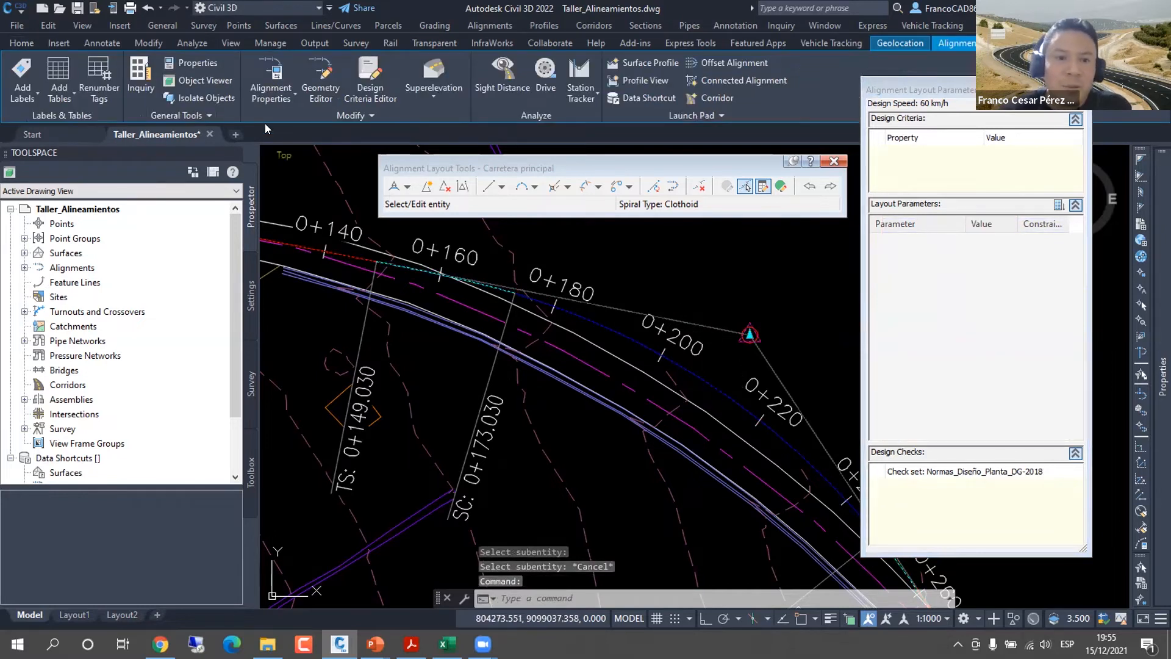
click(373, 89)
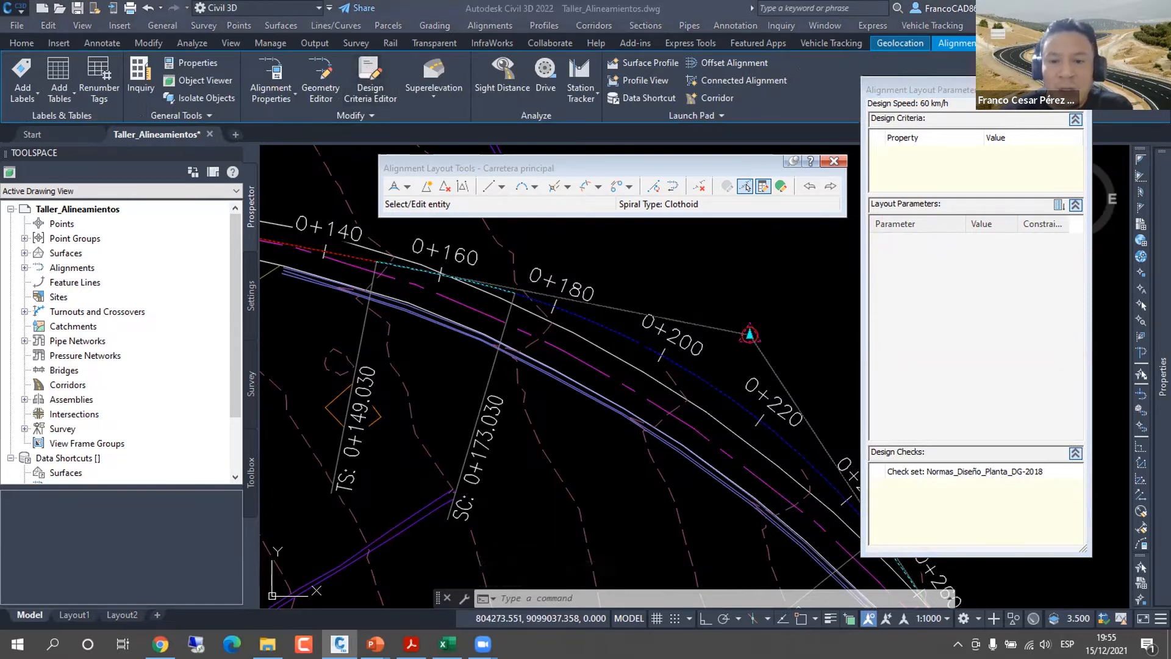
click(369, 82)
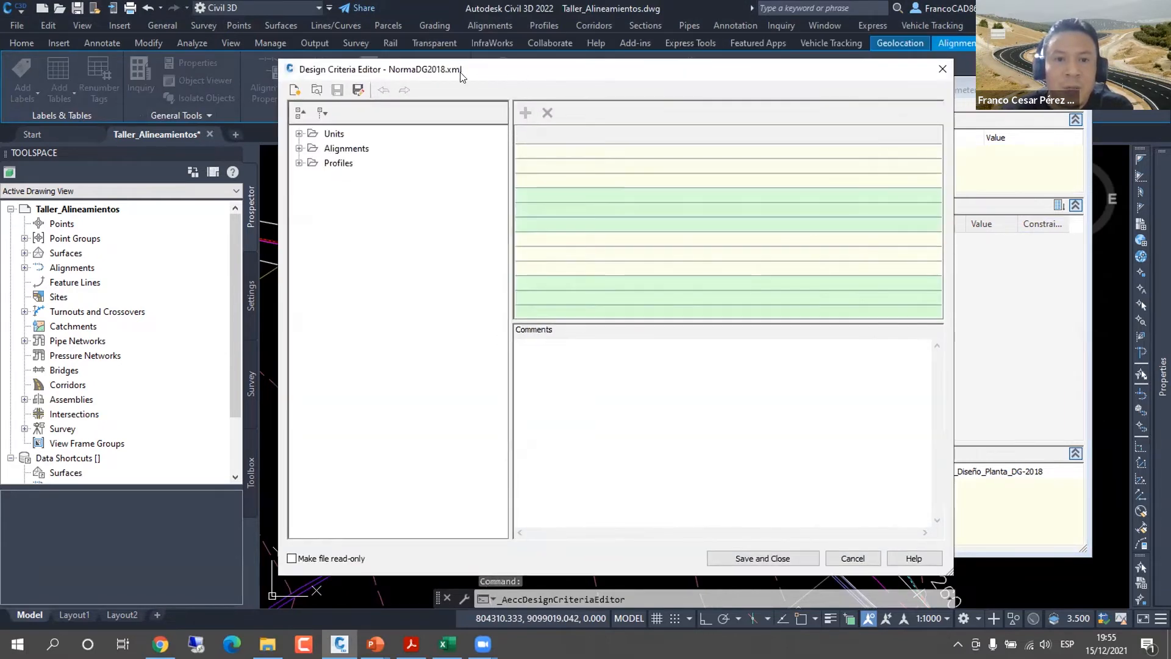
drag(446, 53, 482, 67)
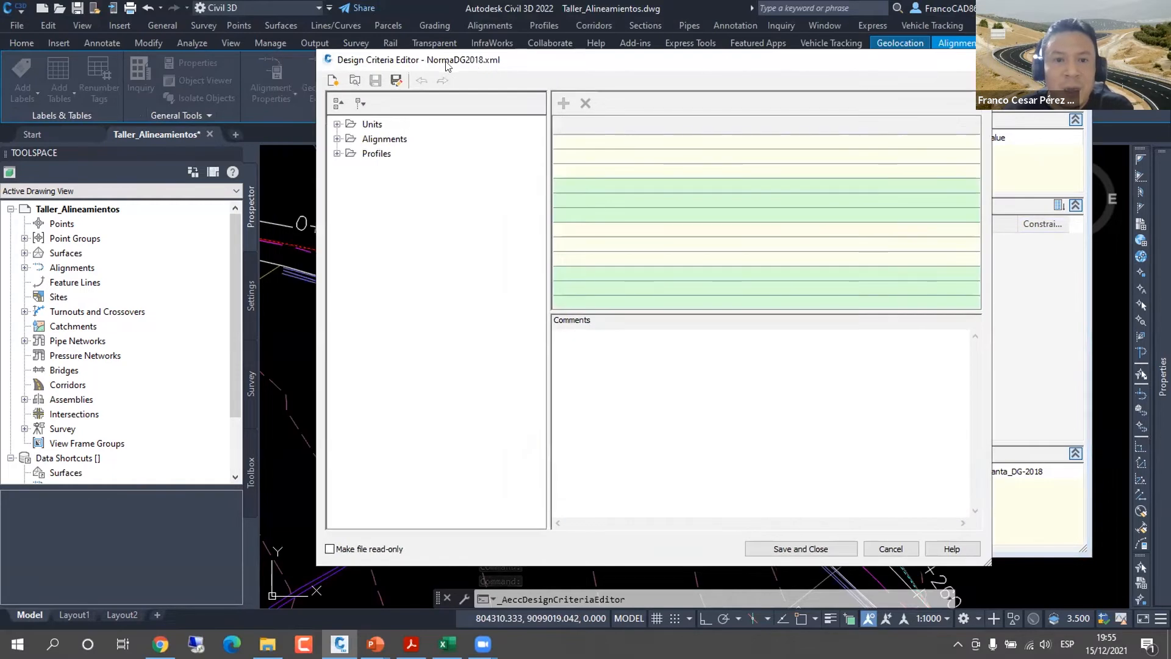
drag(494, 64, 496, 45)
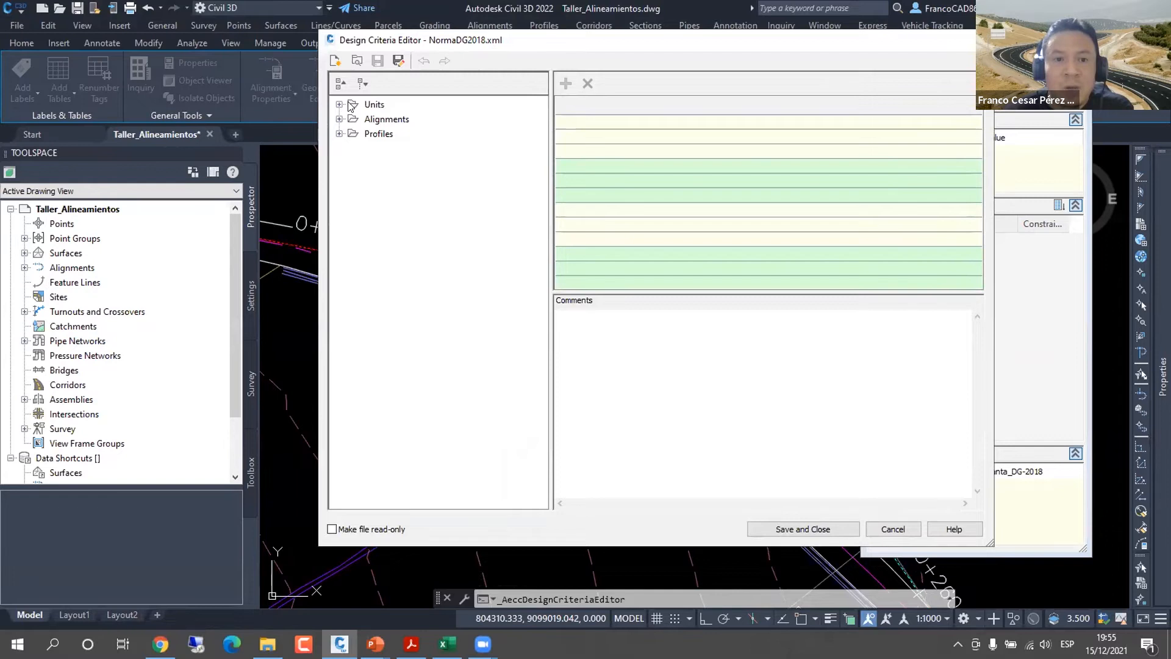
Step: Look through the alignment criteria categories in NormaDG2018.xml: minimum radius, superelevation attainment methods, superelevation tables and widening methods
click(340, 119)
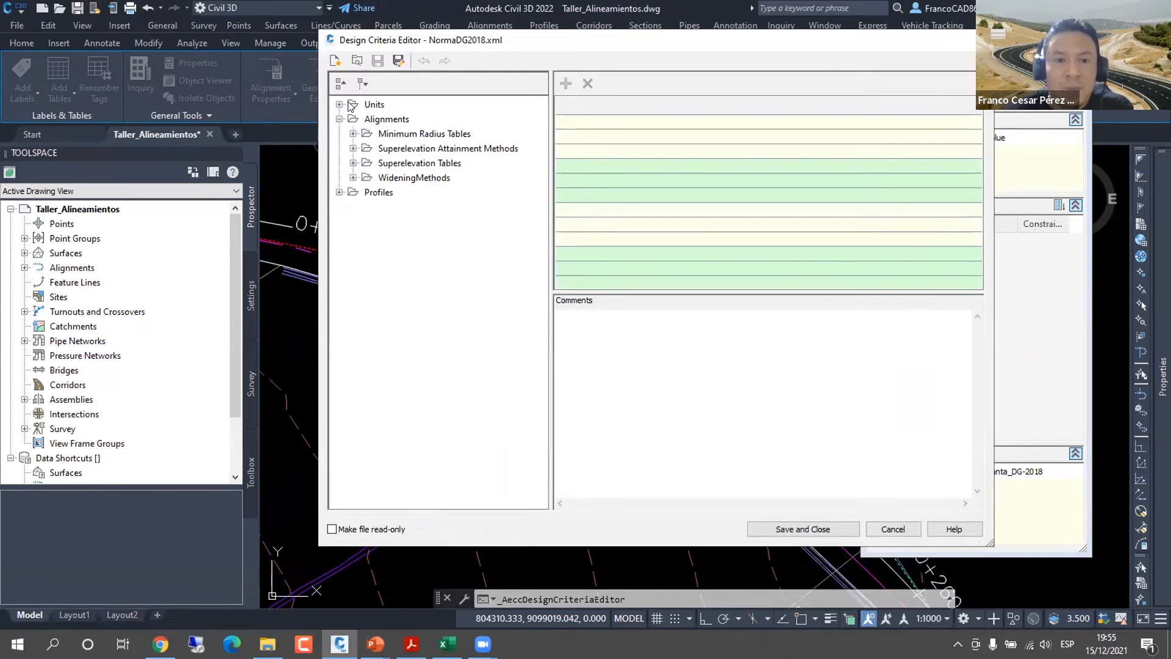
click(424, 134)
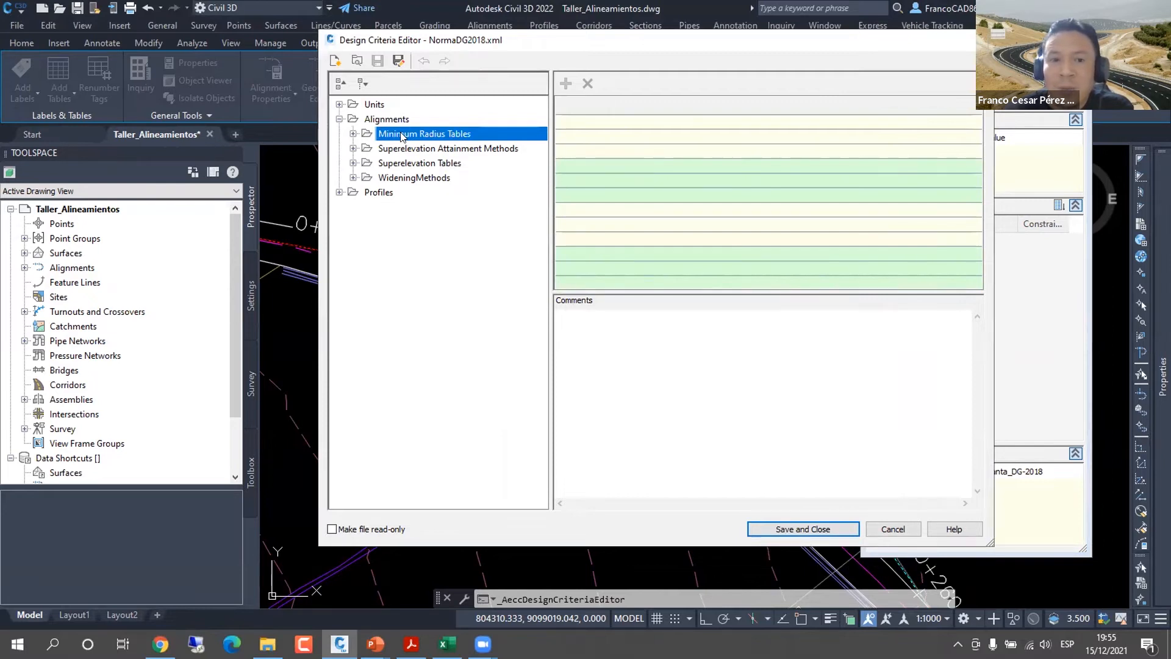
click(413, 149)
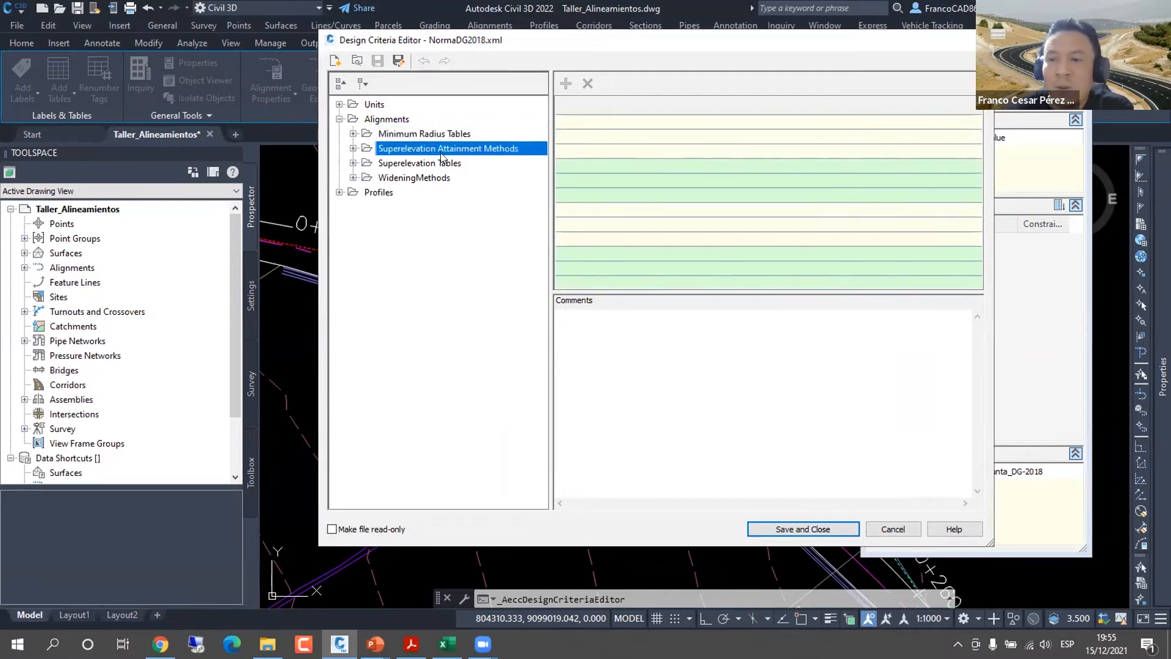
click(414, 164)
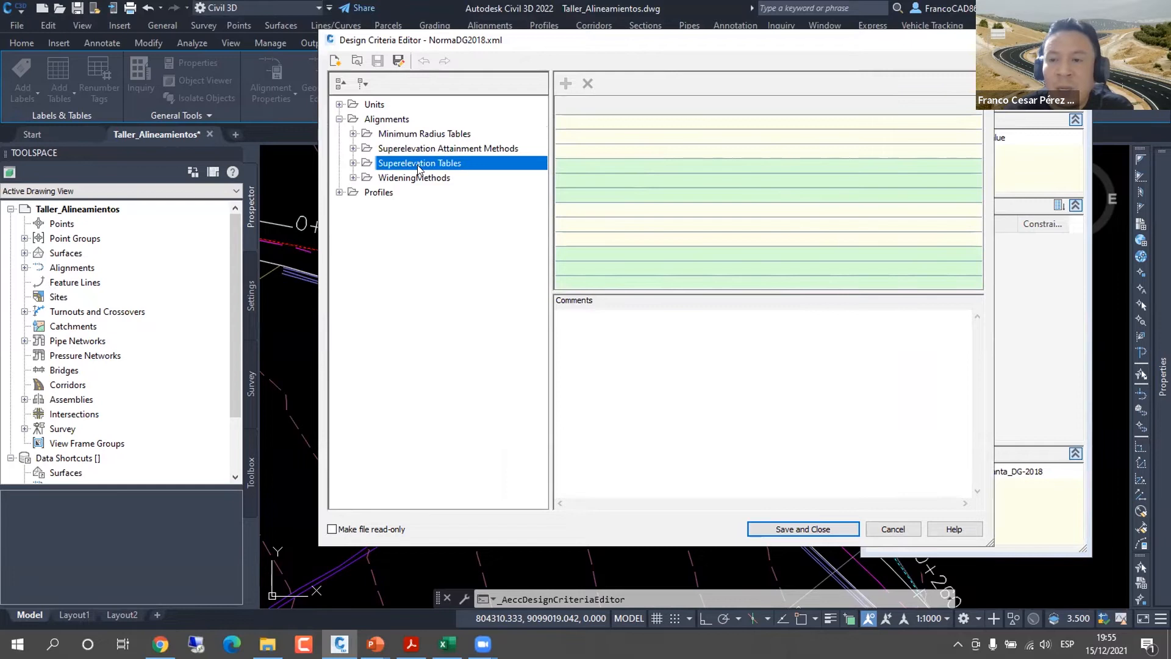
click(396, 179)
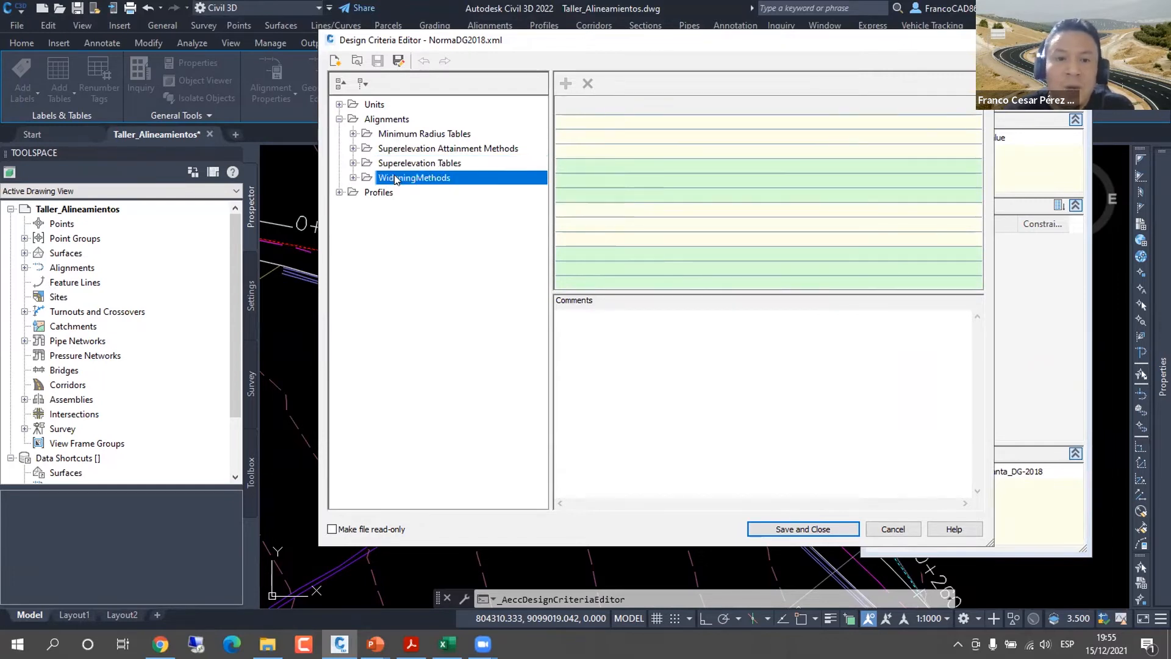
Step: Review the DG 2018 minimum radius tables, especially the speed 60 row of eMax 8%, and close the criteria editor without saving
click(354, 133)
click(442, 150)
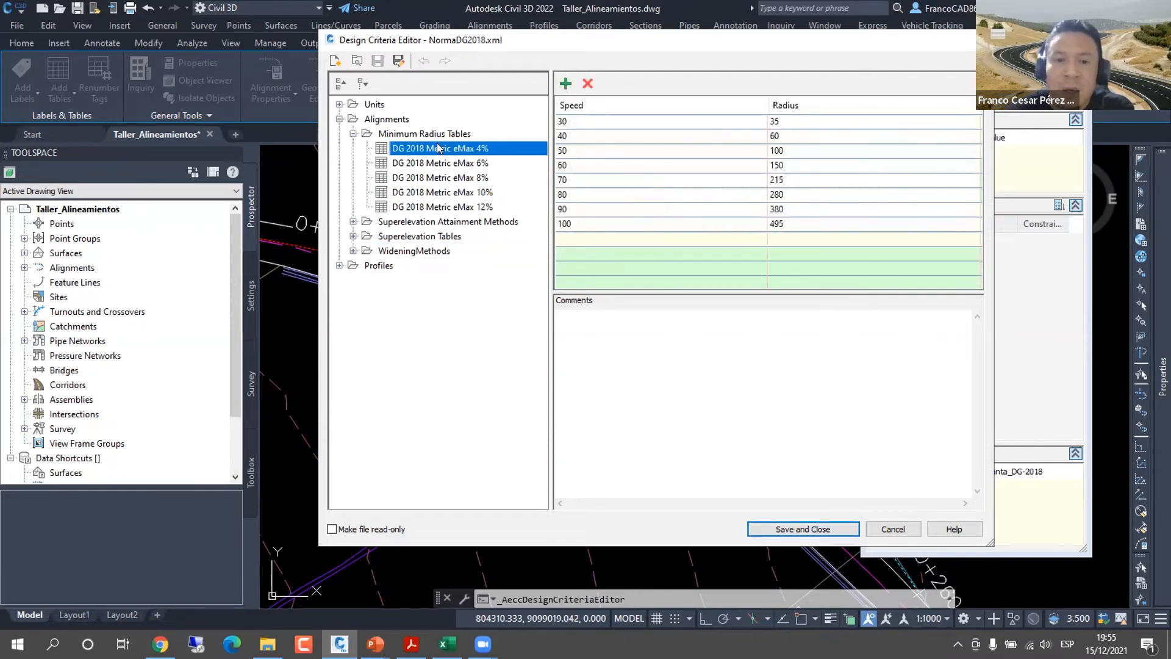
click(448, 178)
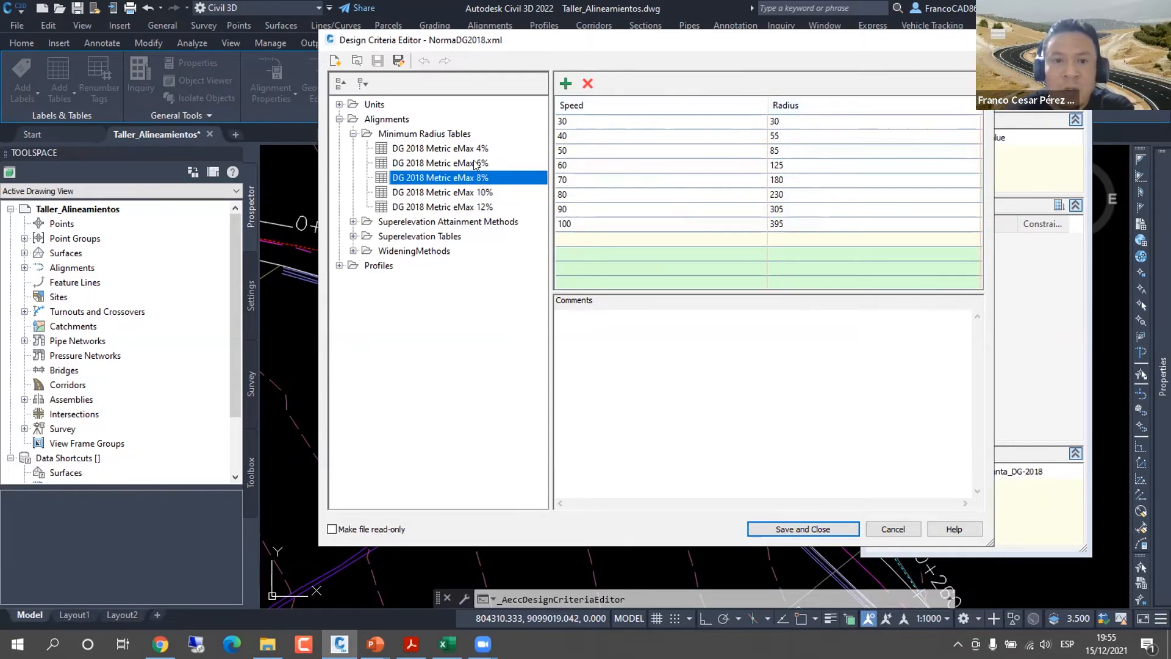
click(463, 192)
click(475, 178)
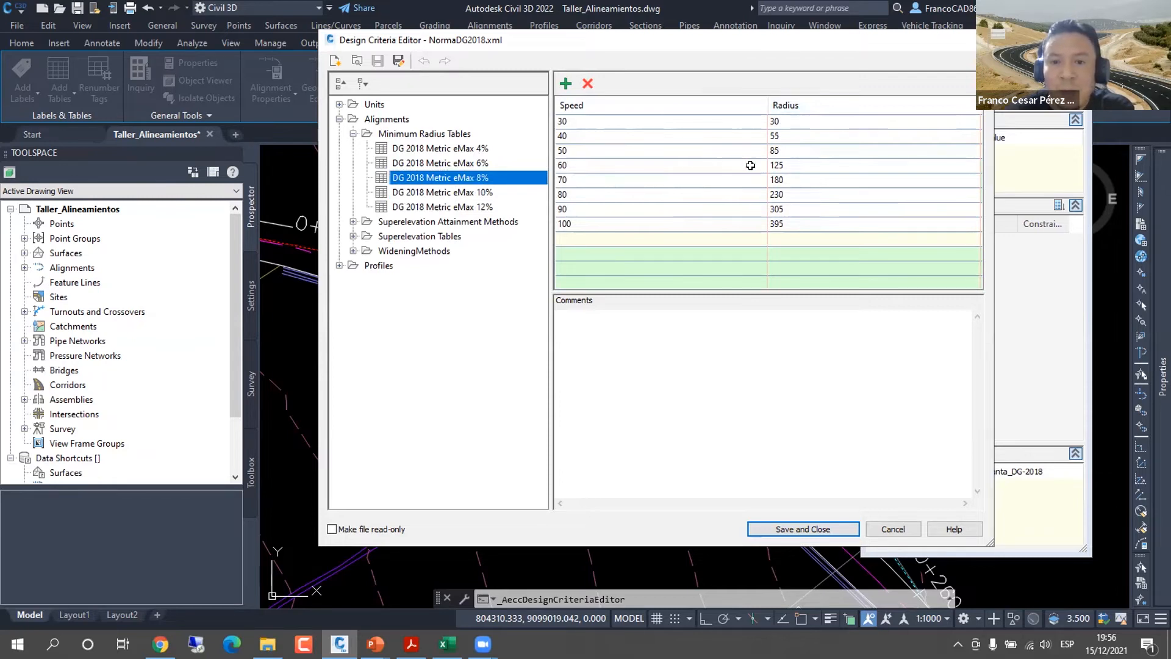
click(679, 166)
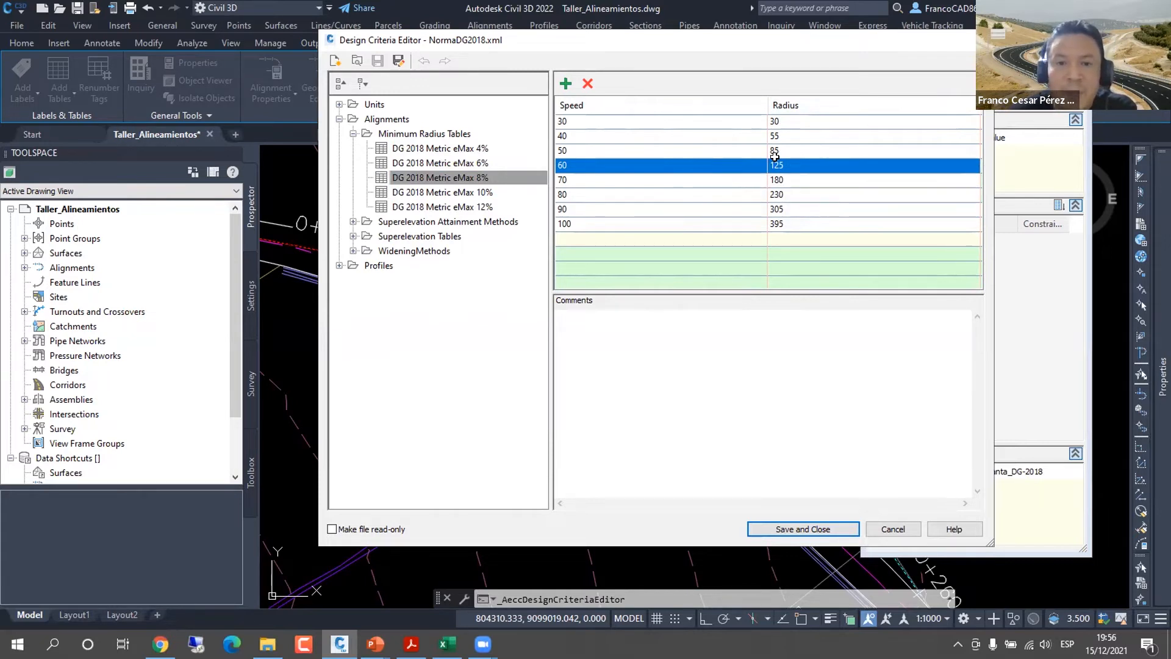
click(488, 177)
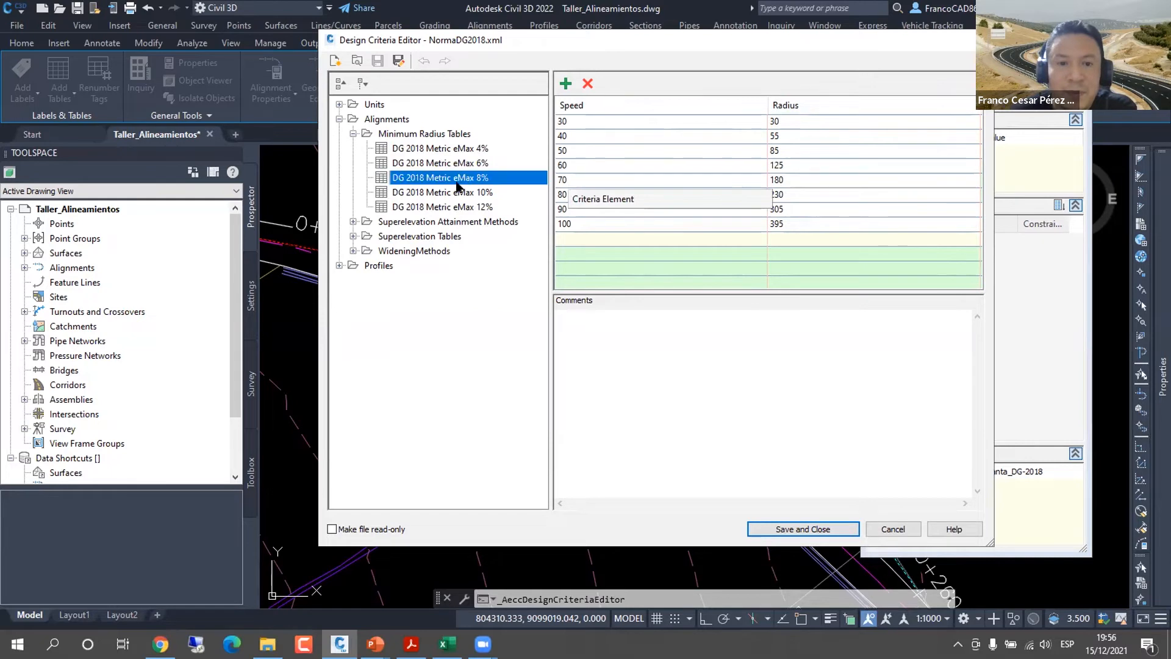
click(353, 134)
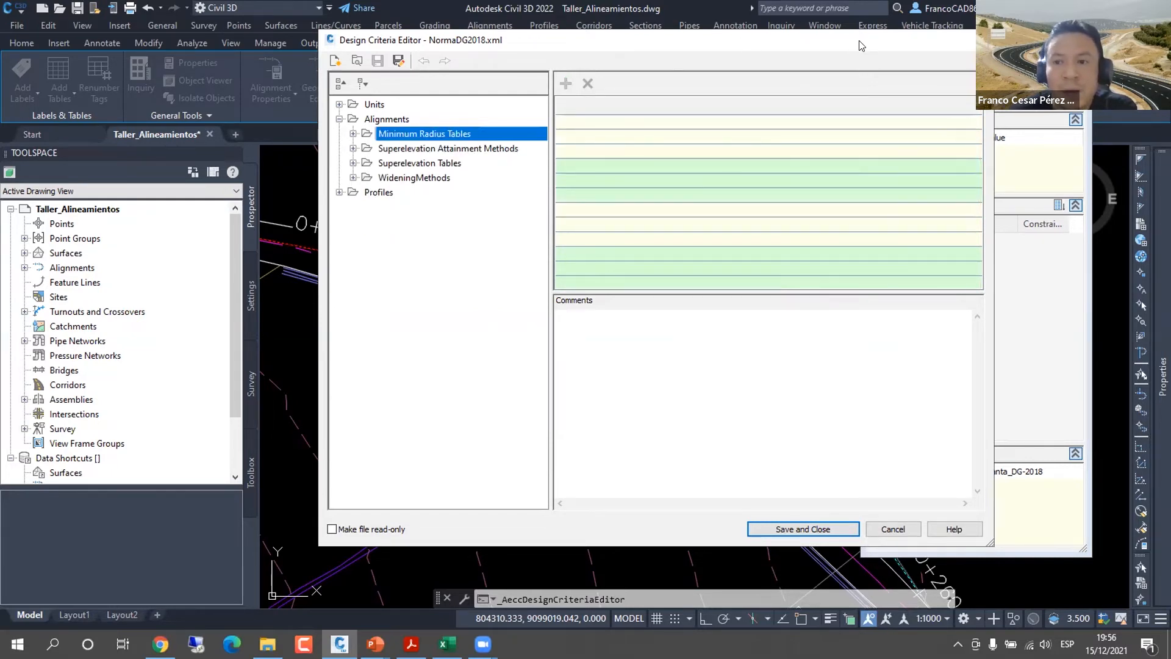
drag(902, 46, 645, 50)
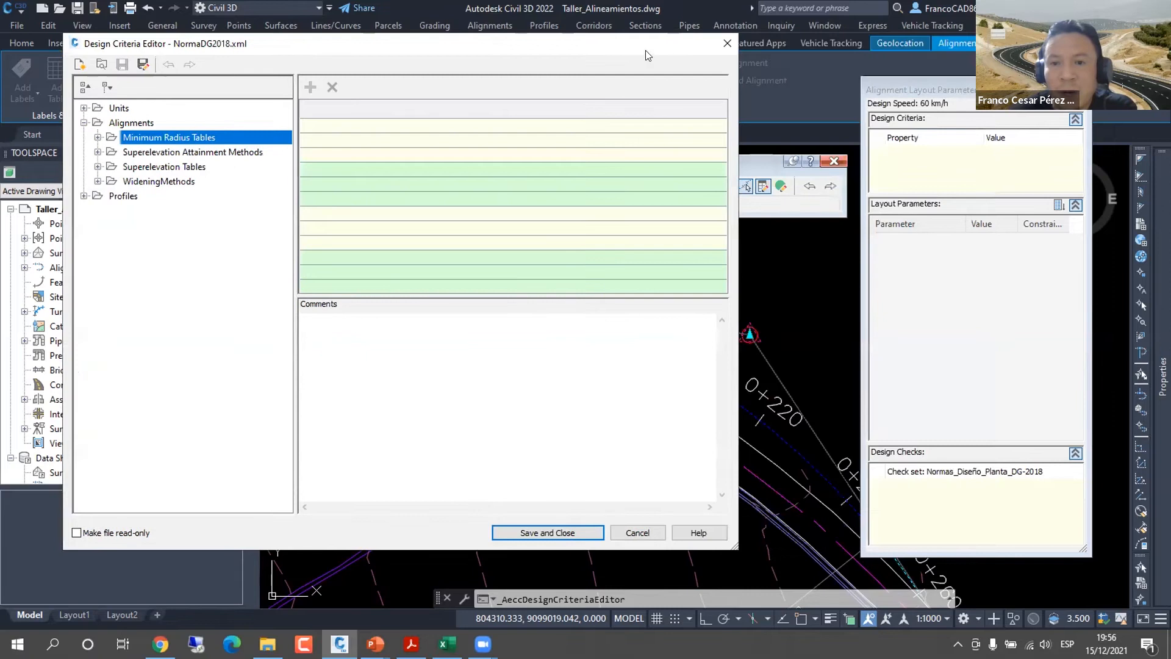
click(638, 533)
Step: Pick the curve's spiral-curve-spiral subentity and check its Spiral In length against the constraint, then clear the selection
click(745, 186)
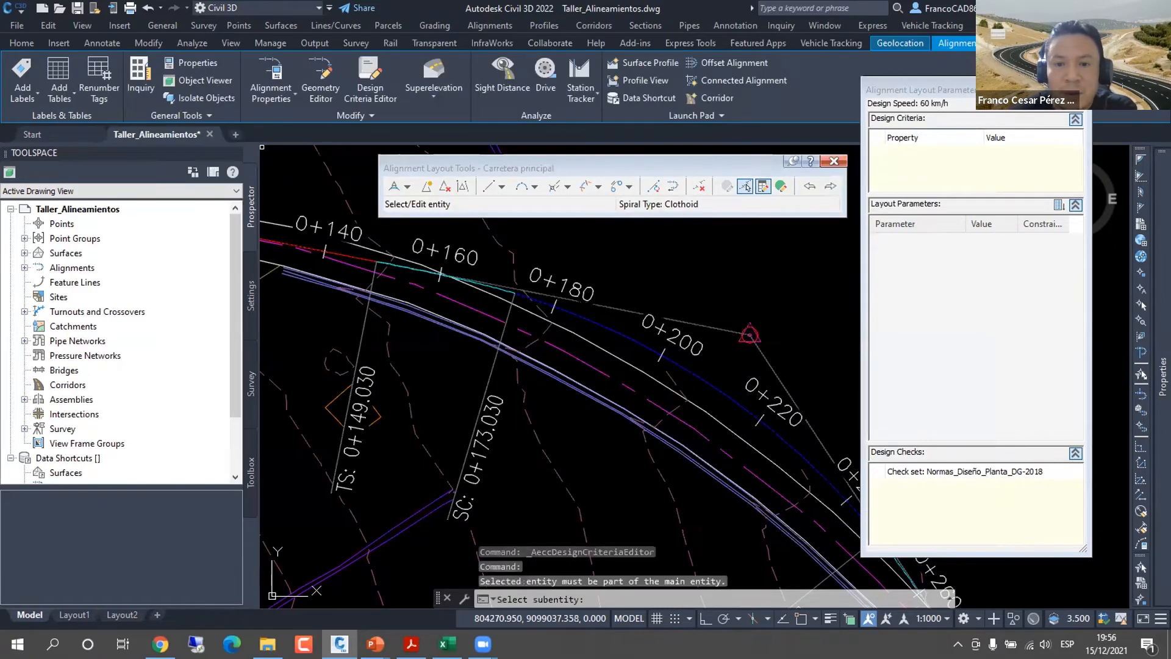
click(636, 346)
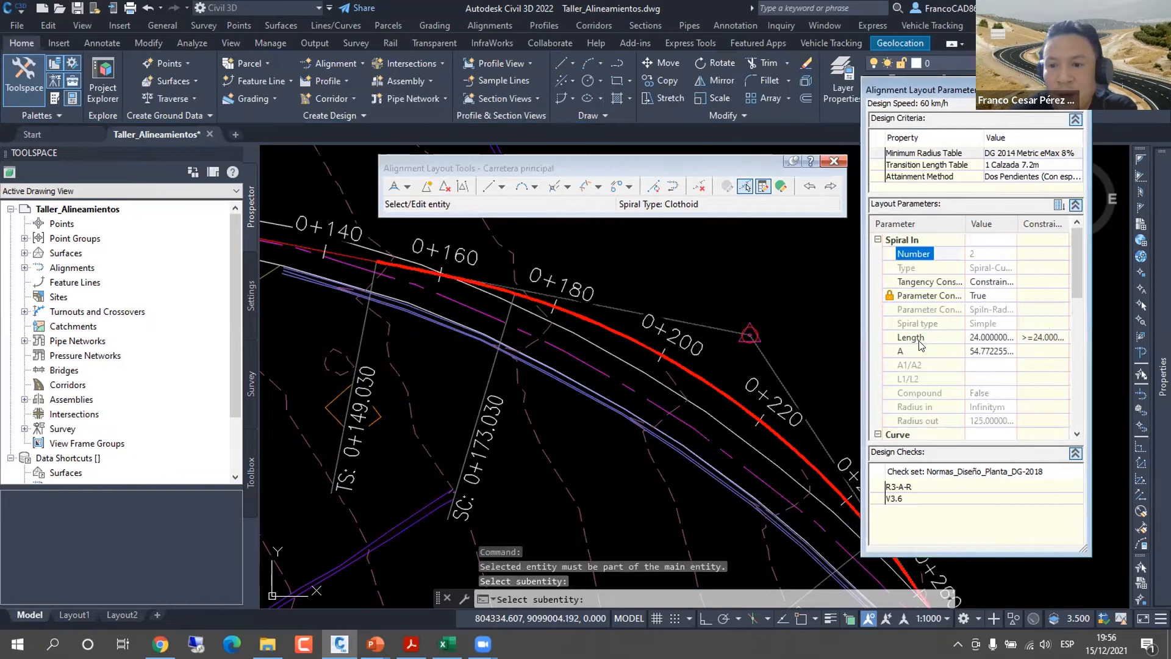
scroll(472, 303, down, 1)
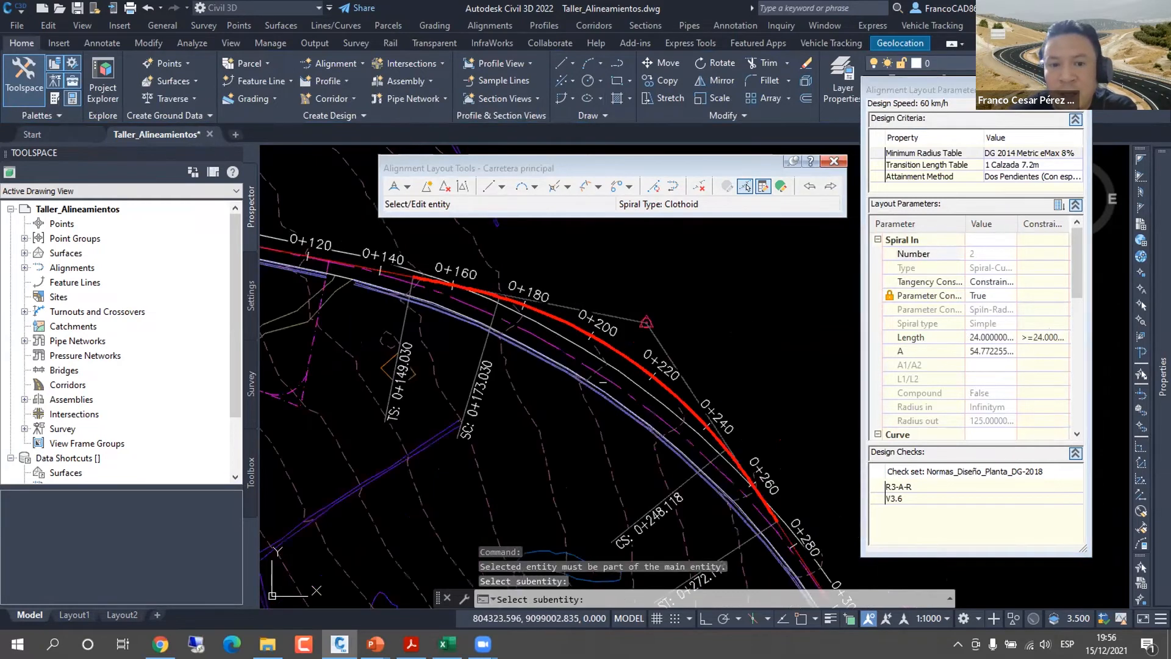
middle_drag(740, 480, 717, 426)
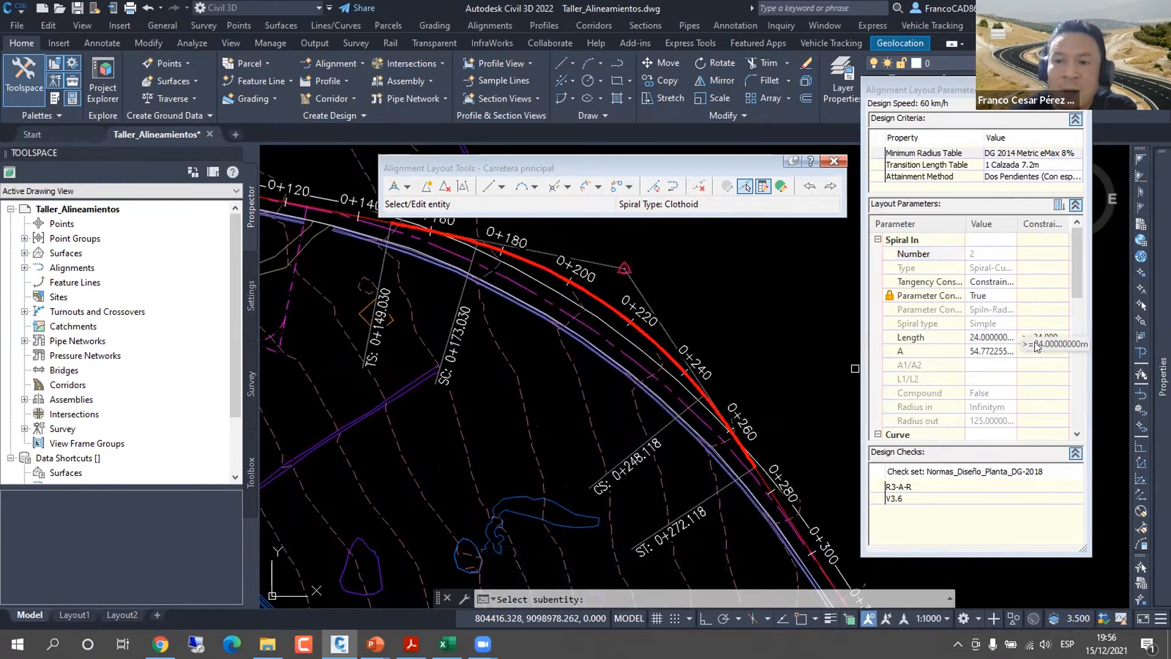
click(711, 303)
key(Escape)
Step: Reopen the alignment's Design Criteria Editor and expand the DG 2018 Metric eMax 8% superelevation tables down to Transition Length Tables
click(606, 302)
click(370, 78)
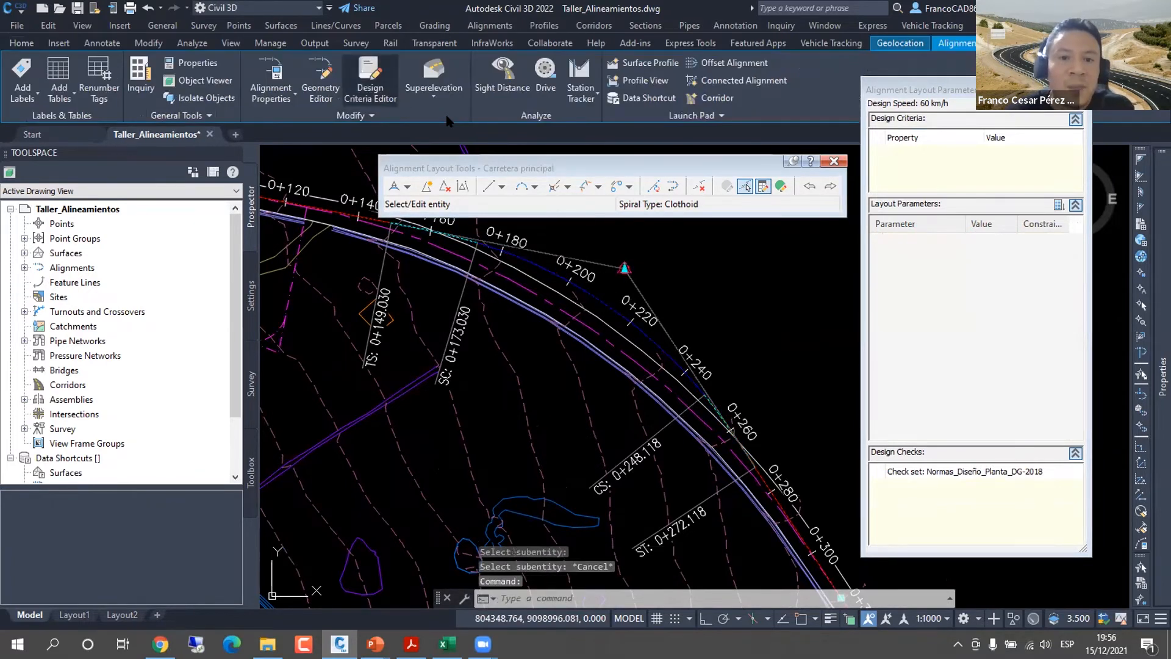
click(83, 123)
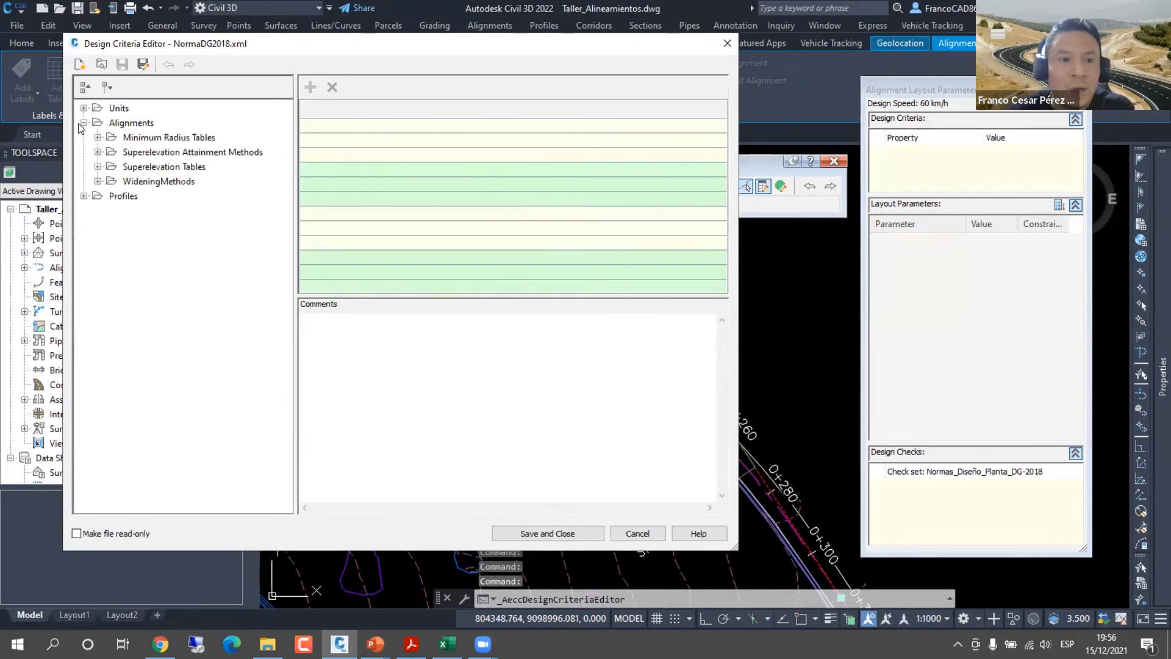
click(98, 167)
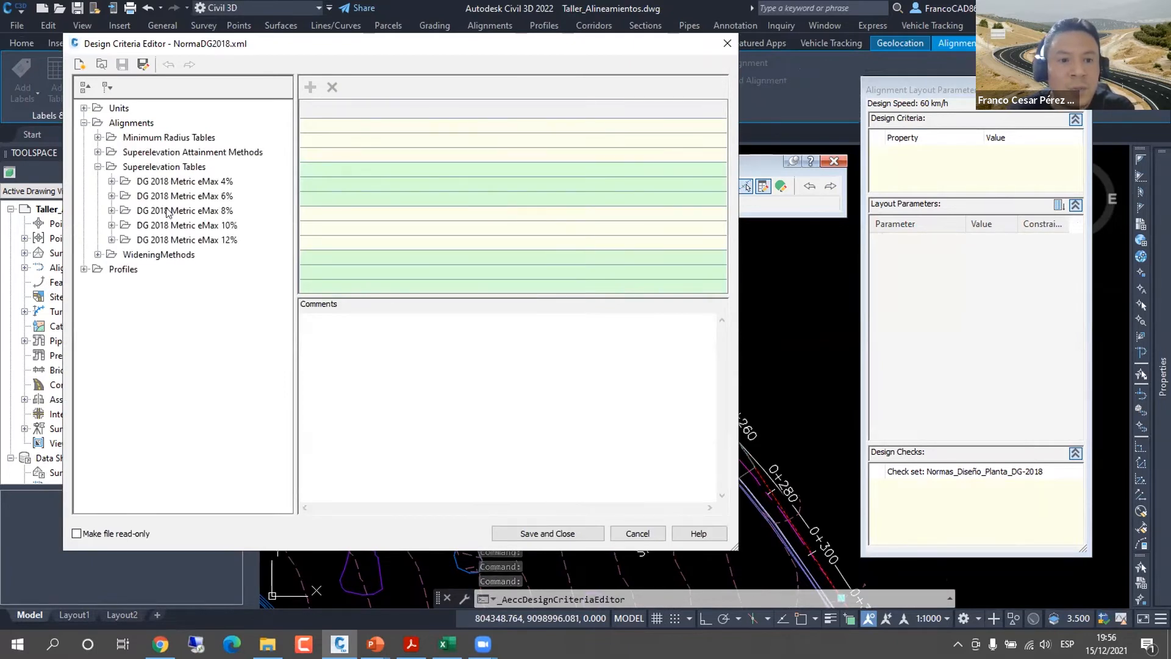
click(114, 211)
click(113, 211)
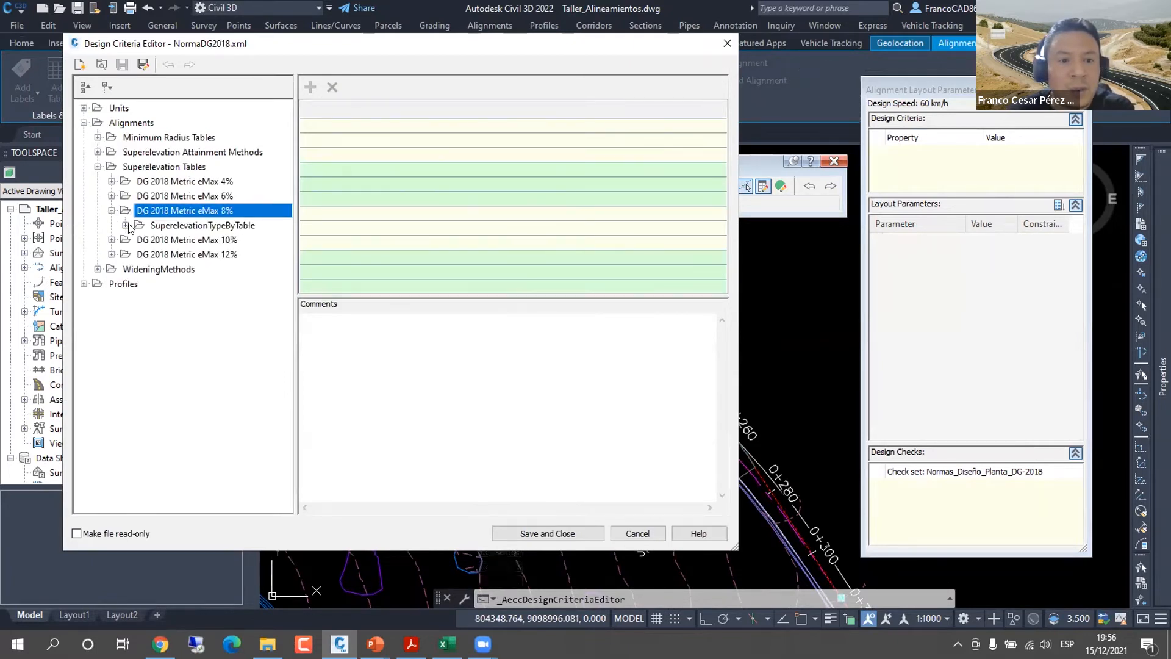
click(126, 225)
click(140, 358)
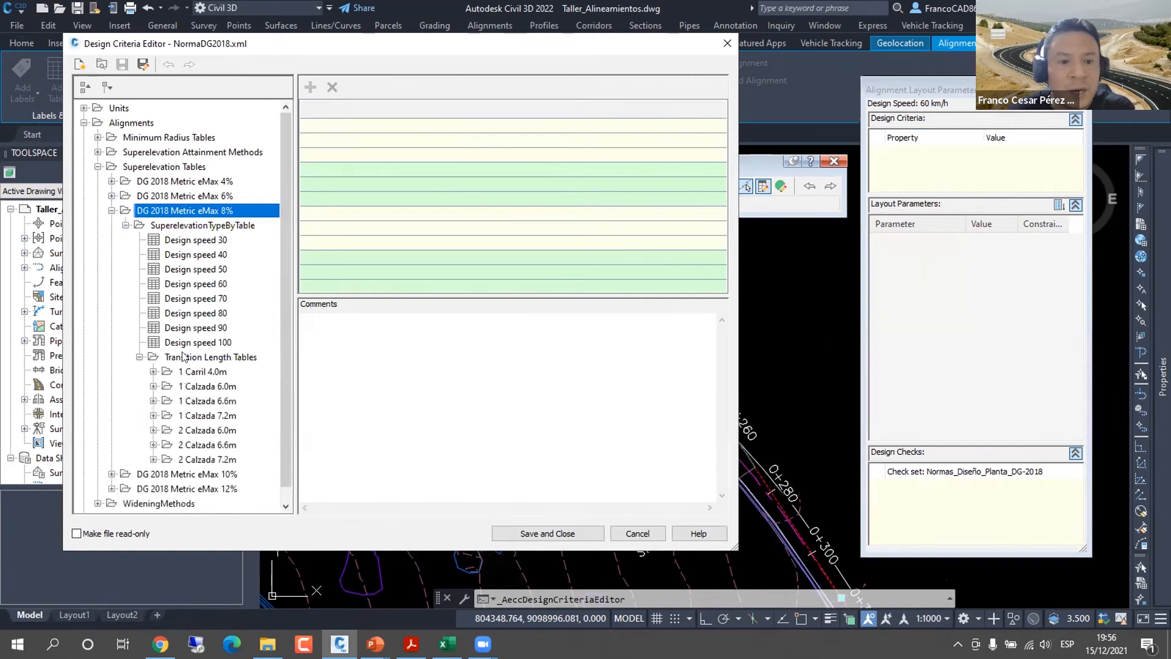
Step: Review the 1 Calzada 7.2m transition lengths for design speed 60, including the radius 130 row, and close the editor without saving
click(212, 416)
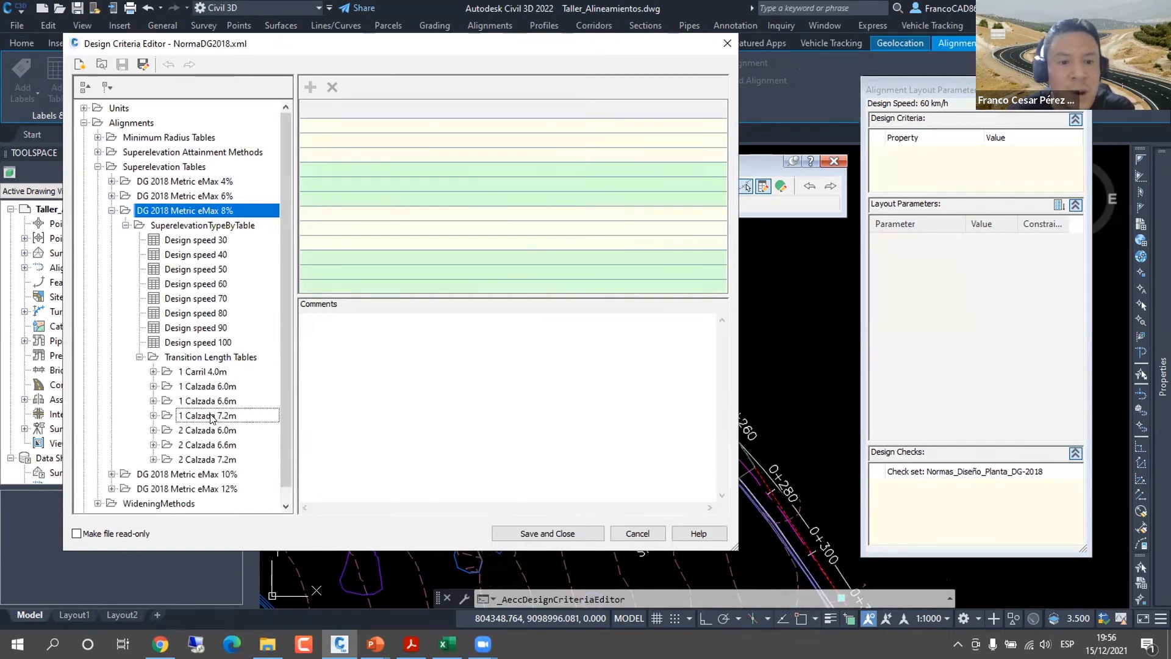
click(153, 417)
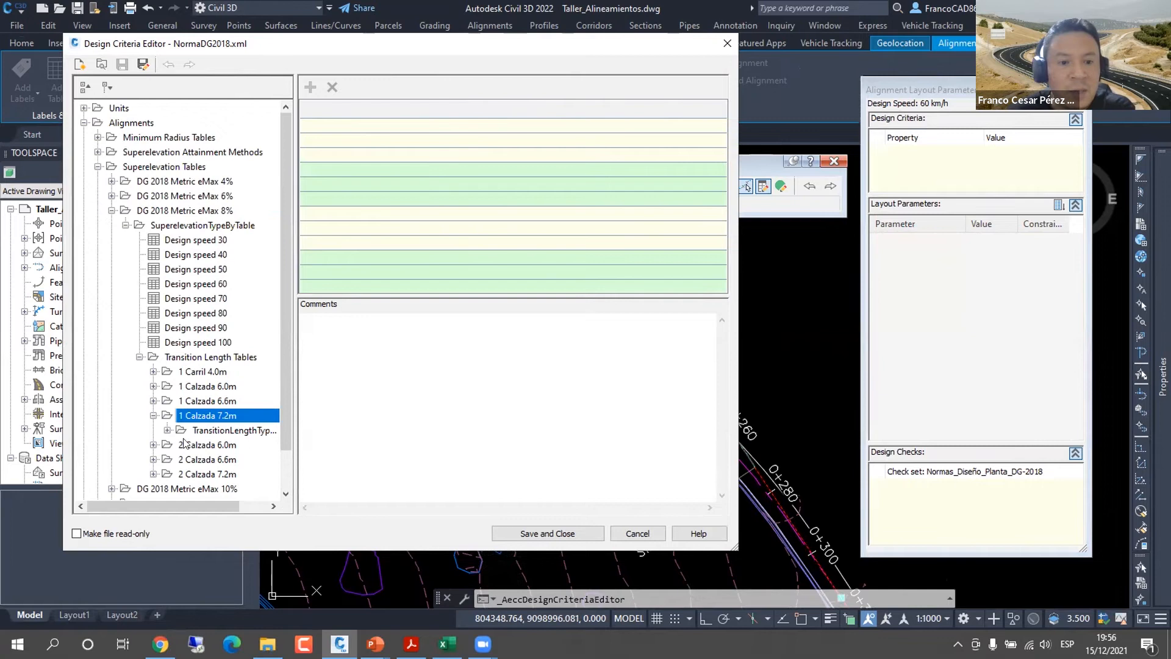
click(217, 431)
click(167, 430)
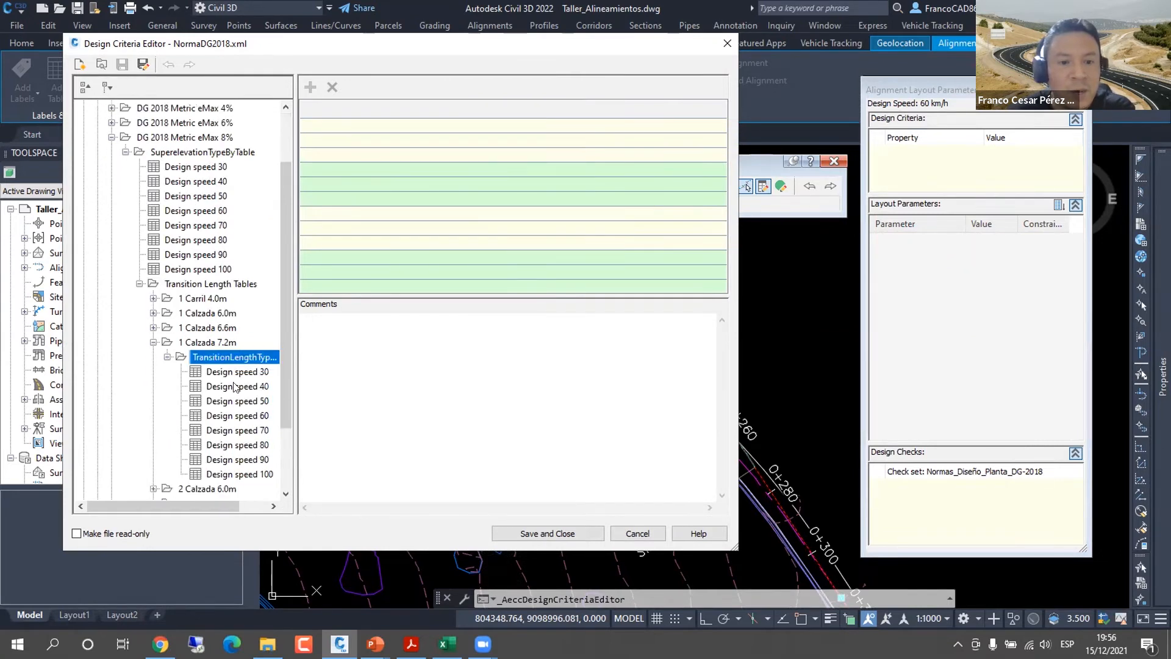
click(232, 418)
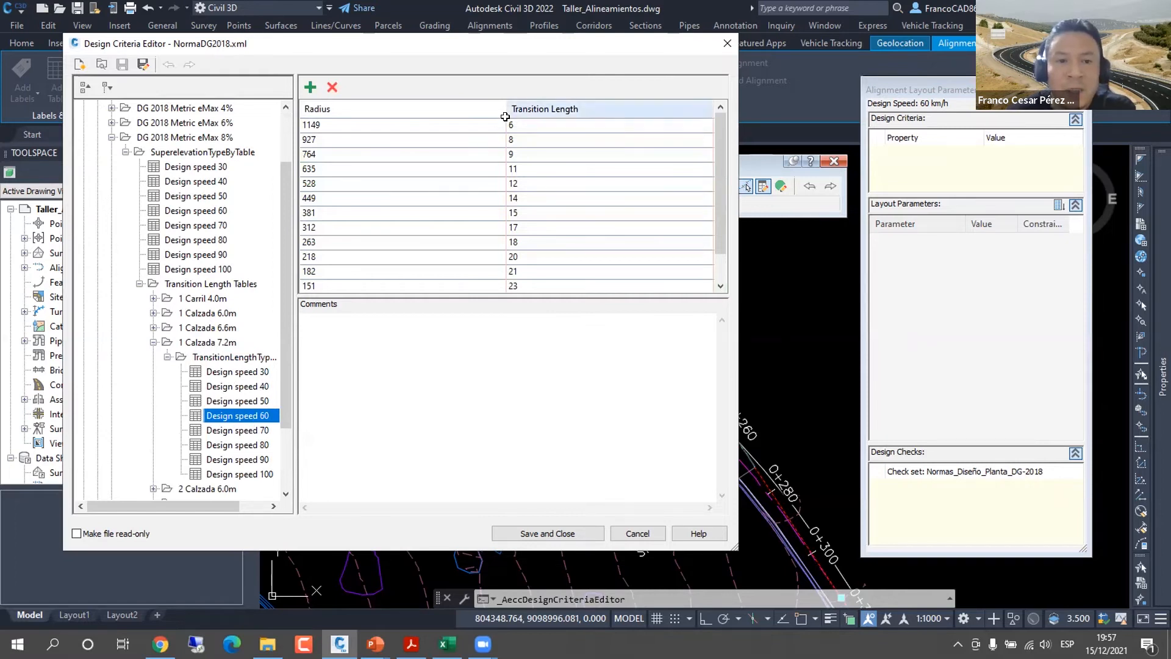
drag(475, 44, 506, 61)
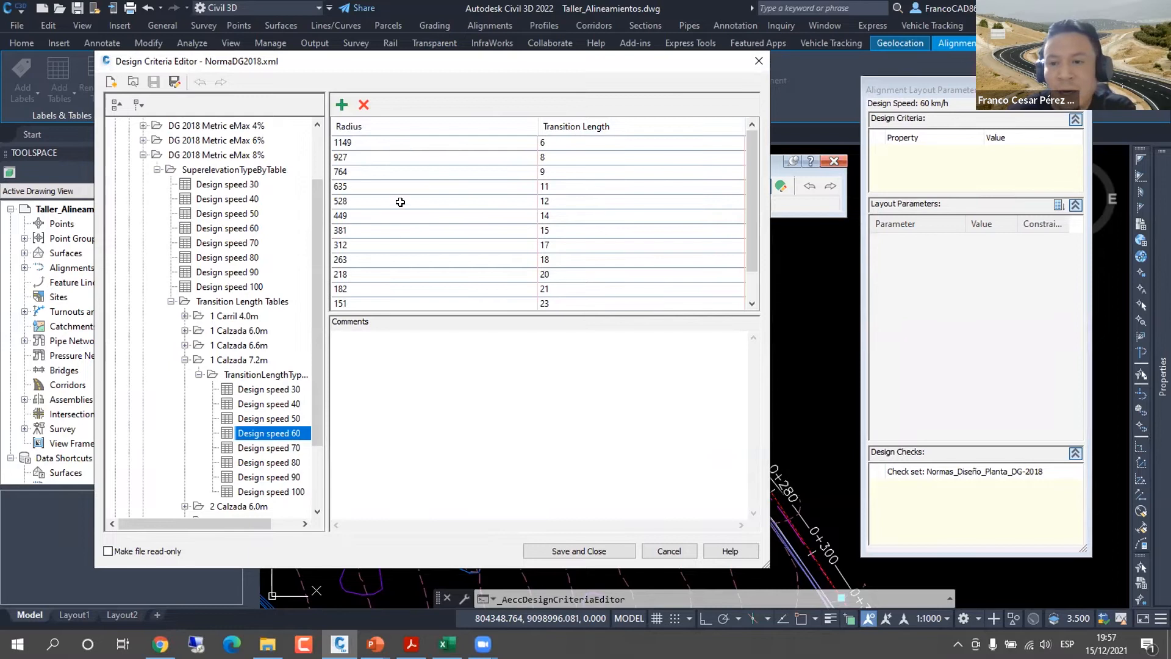
scroll(401, 200, down, 2)
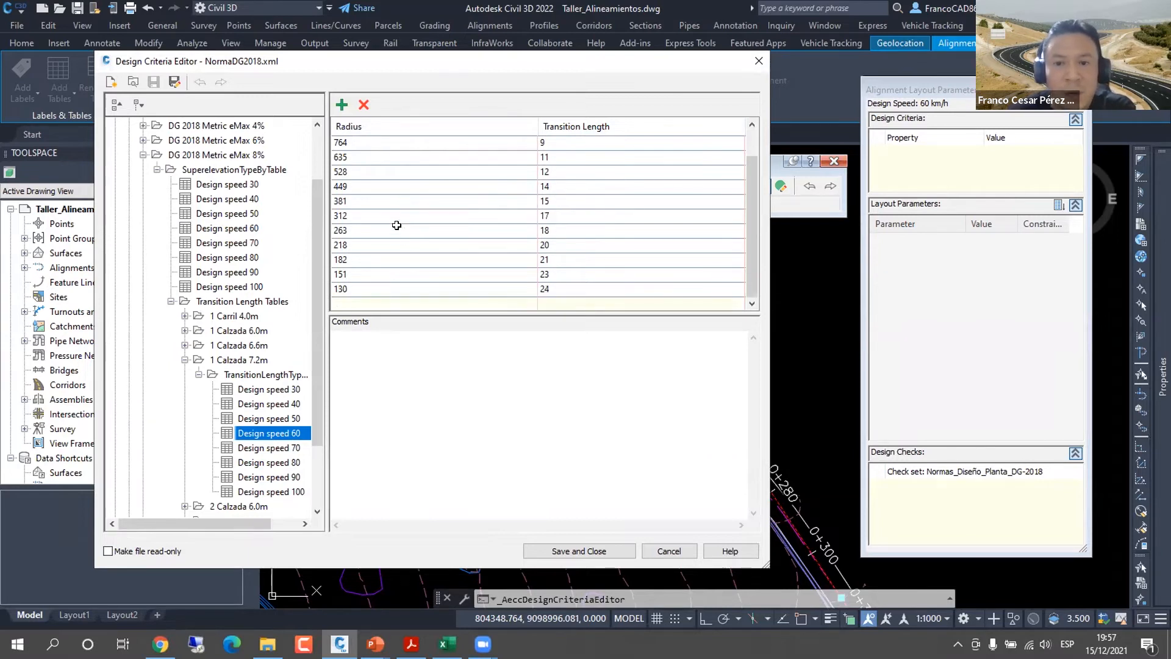
click(417, 287)
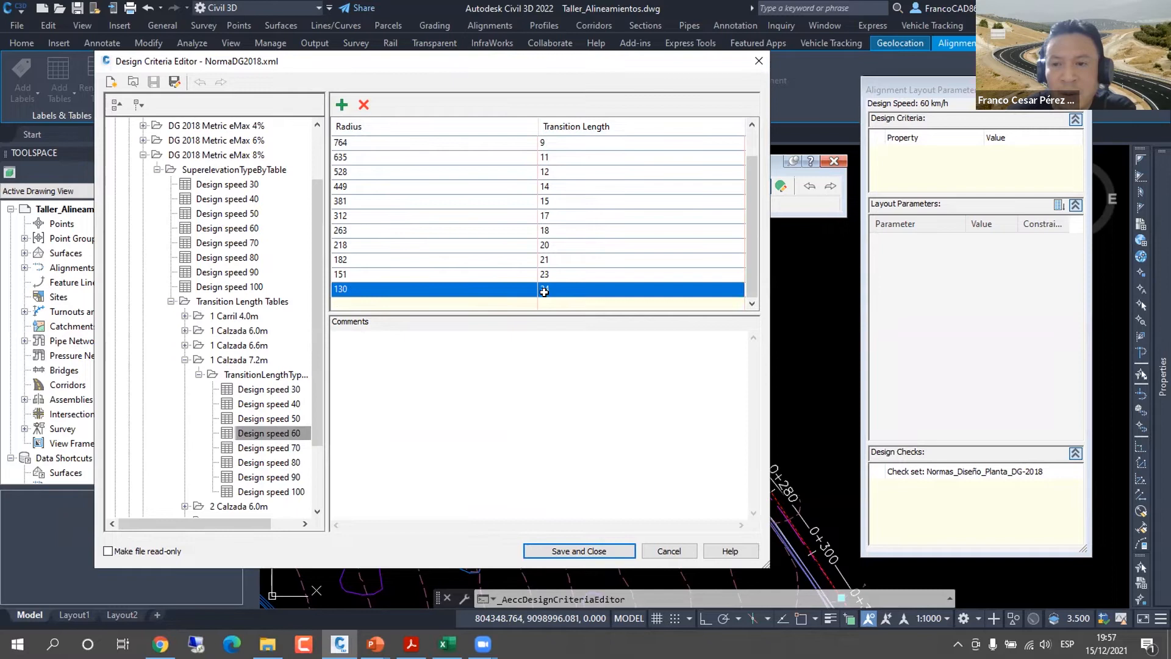
click(656, 549)
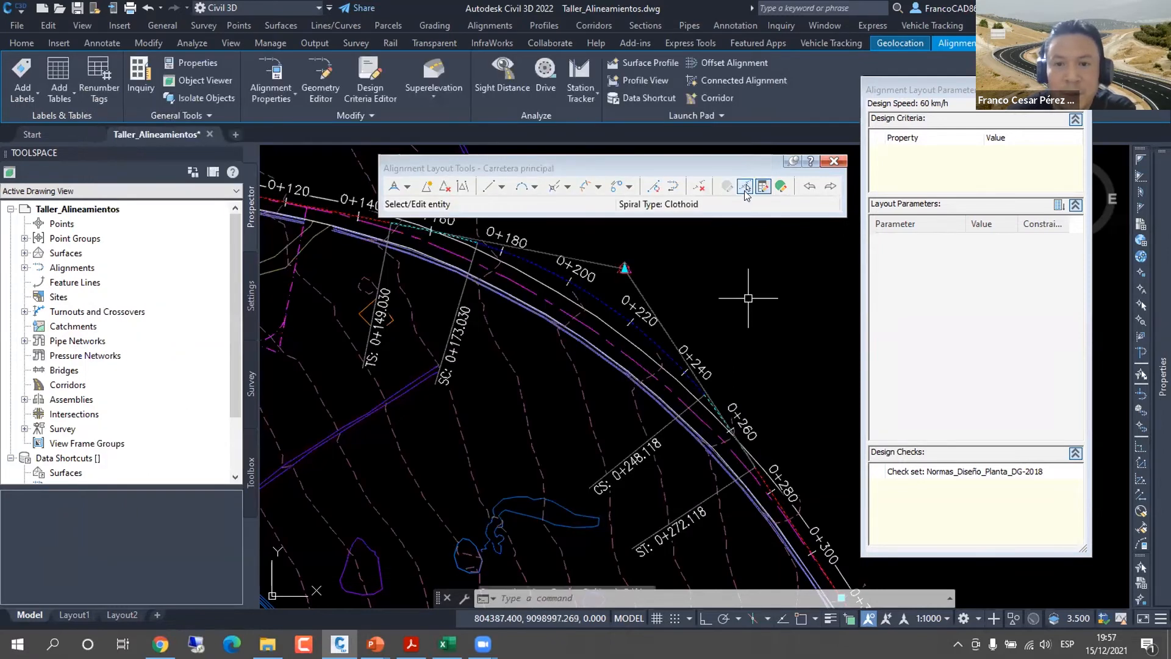
Step: Recheck the spiral-curve-spiral's length and design criteria in the layout parameters and end the subentity selection
click(611, 308)
click(611, 307)
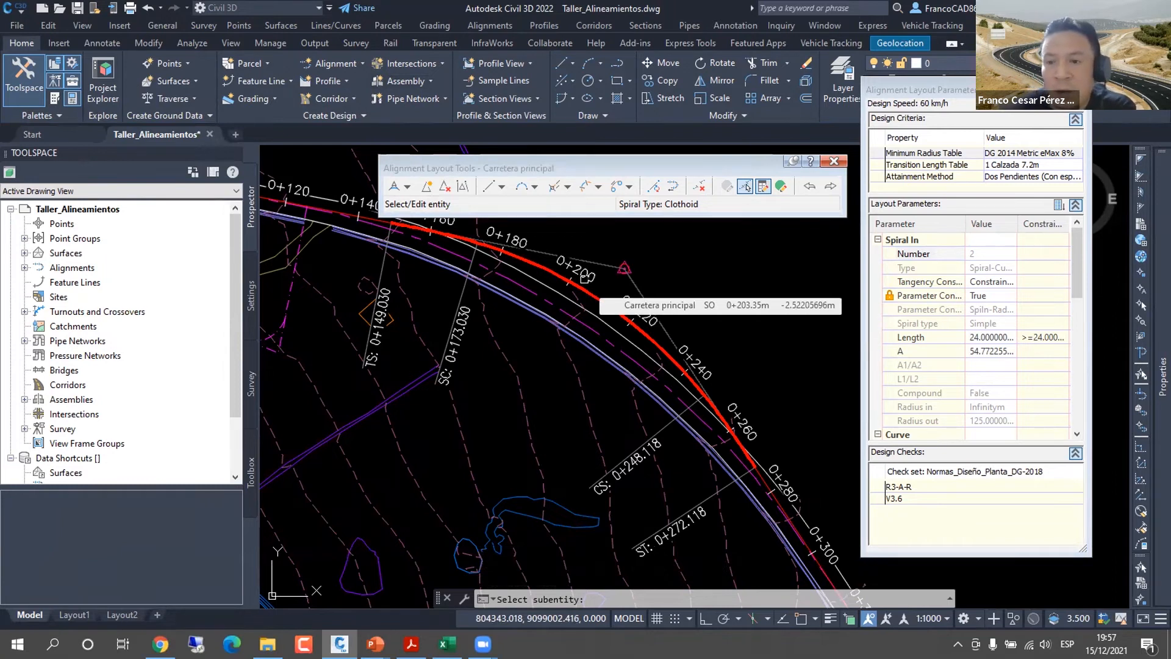
key(Escape)
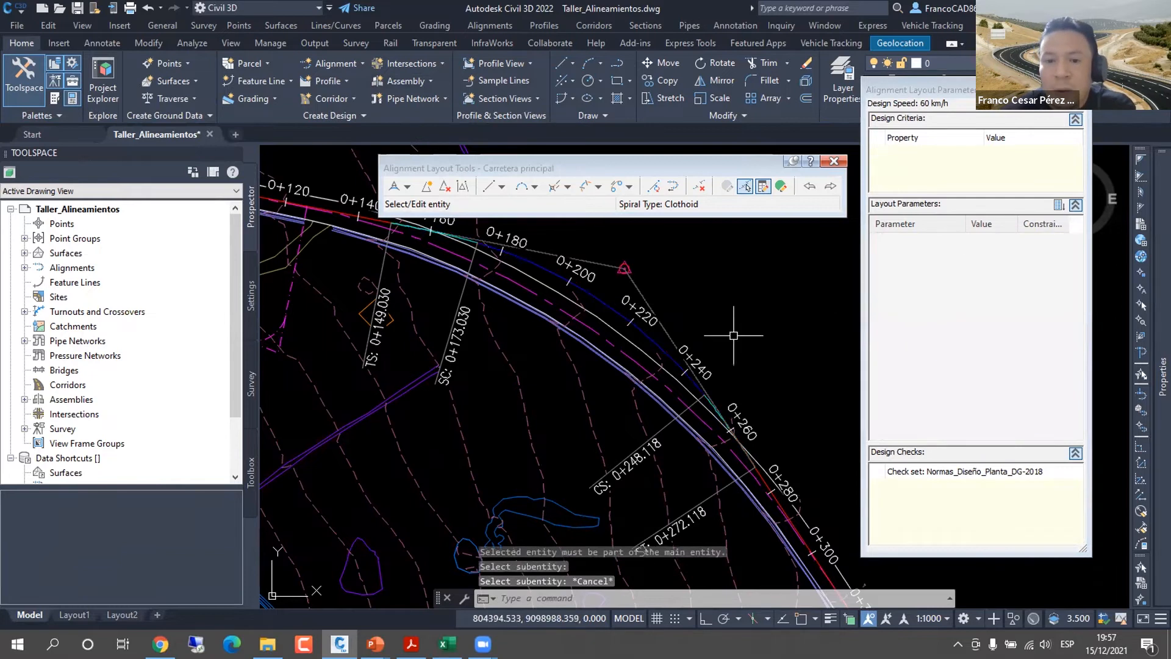
Step: Pick the curve's spiral-curve-spiral subentity on the alignment and set its curve radius to 220 m in the layout parameters
middle_drag(607, 306, 638, 349)
scroll(638, 349, up, 2)
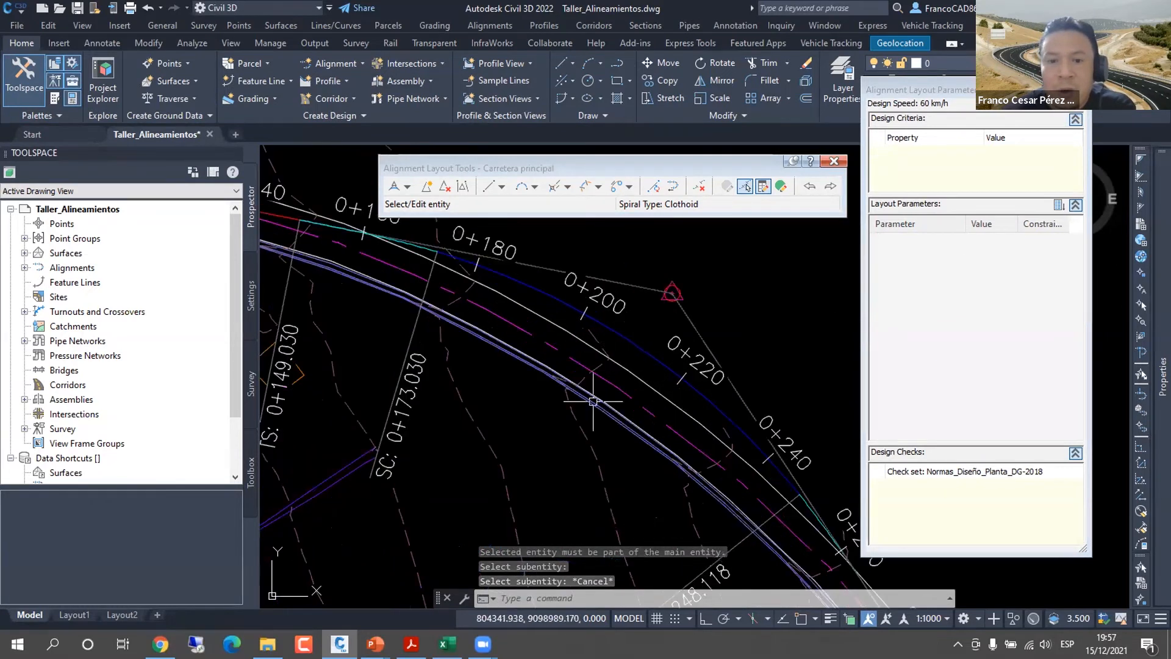
click(745, 186)
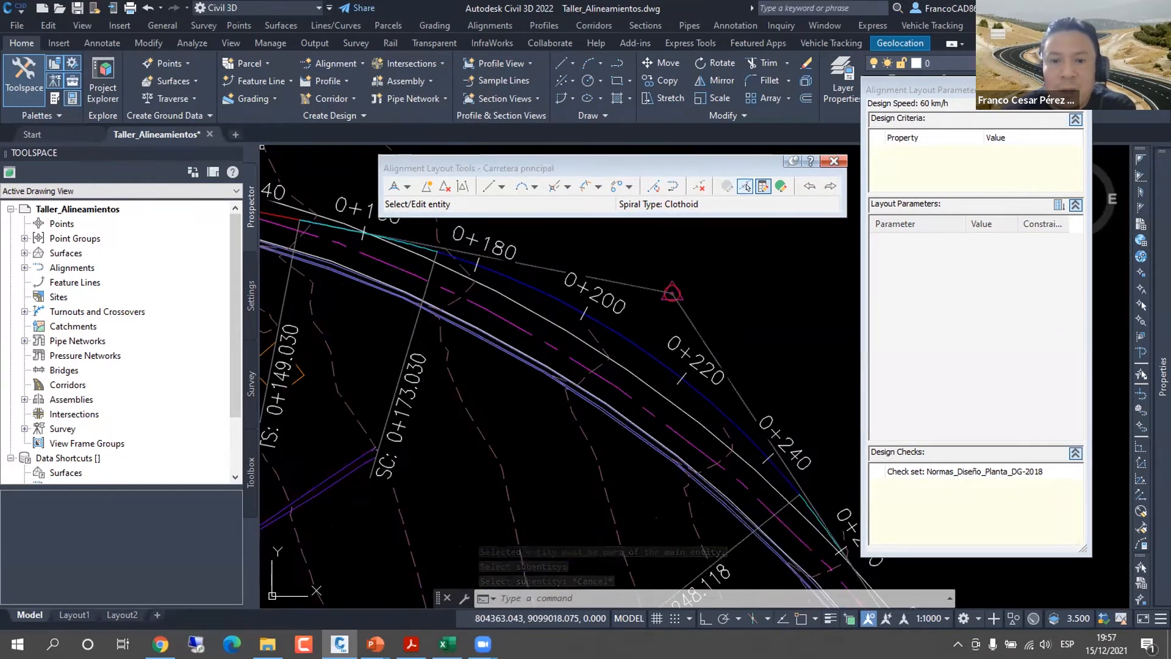
click(641, 352)
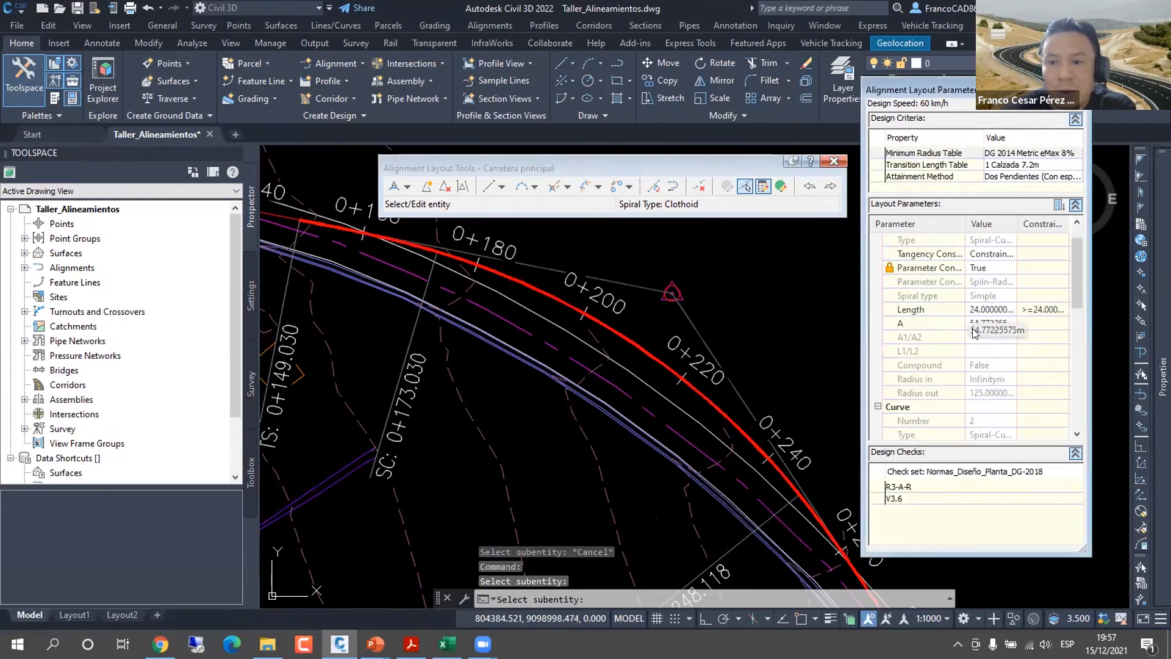
scroll(979, 351, down, 5)
click(990, 324)
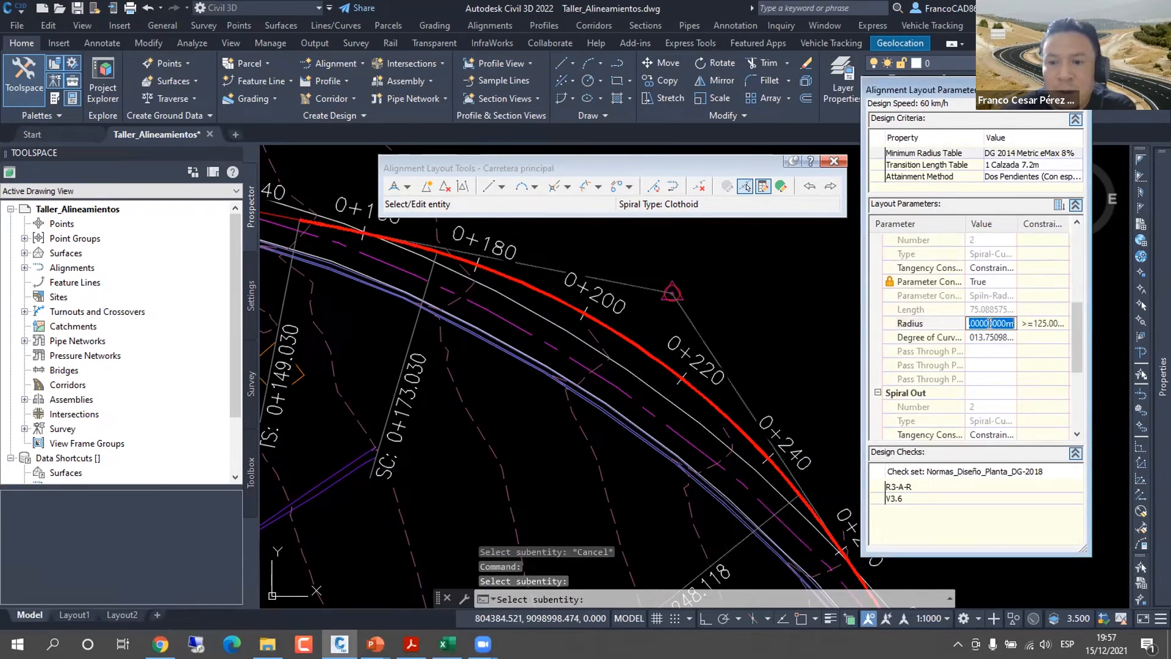
key(Return)
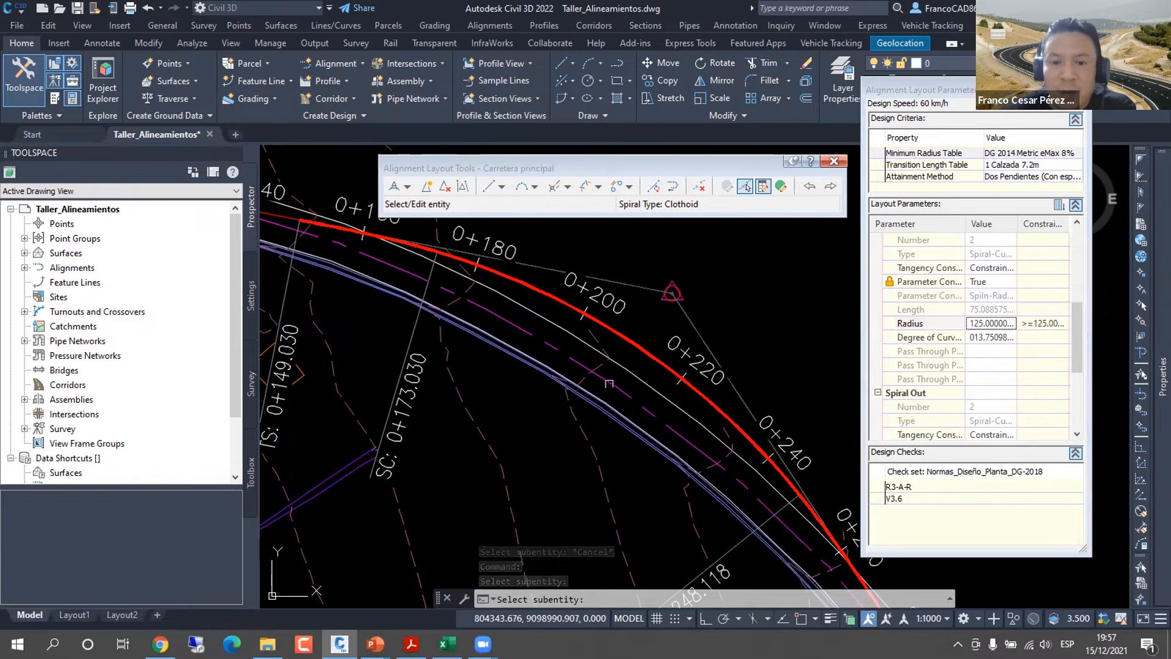
click(981, 323)
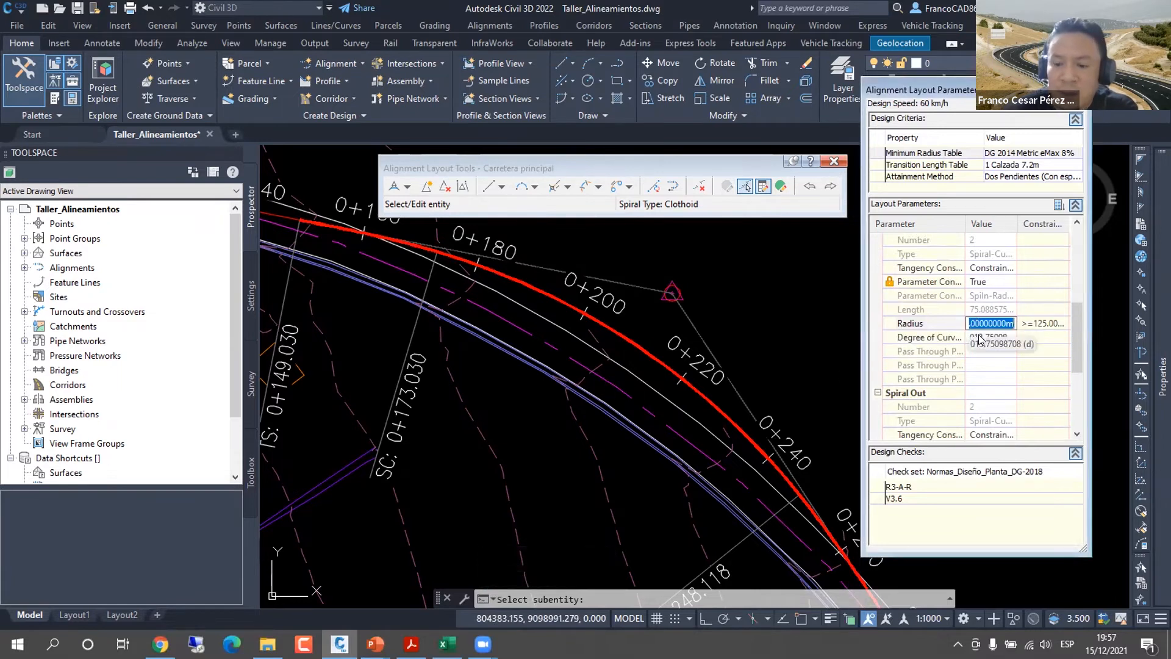
text(220)
key(Return)
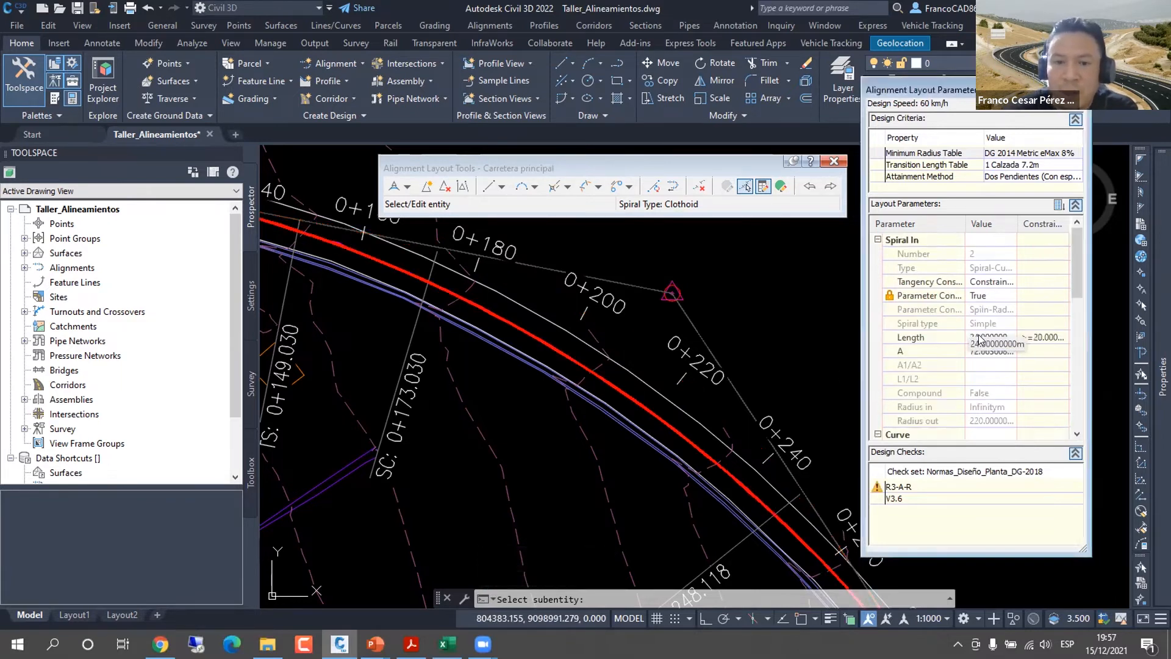
scroll(768, 302, down, 3)
scroll(510, 346, up, 2)
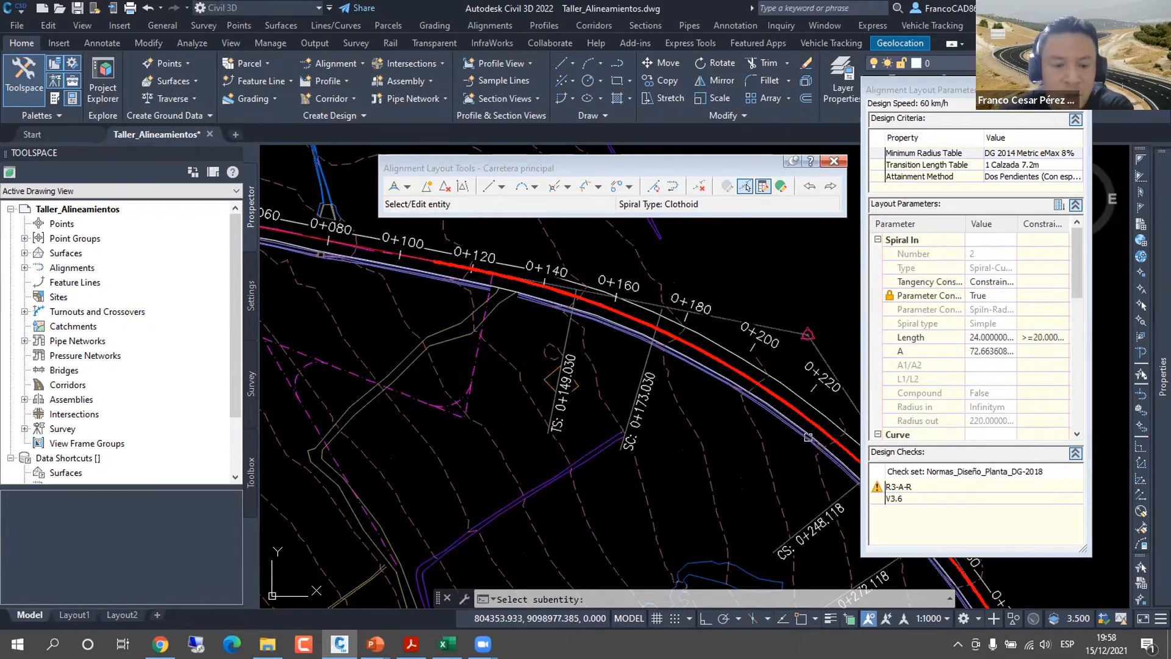
Step: Switch to DG-2018.pdf in Acrobat Reader, go to page 140, and read through the transition length formula, table and closing note
key(super+Tab)
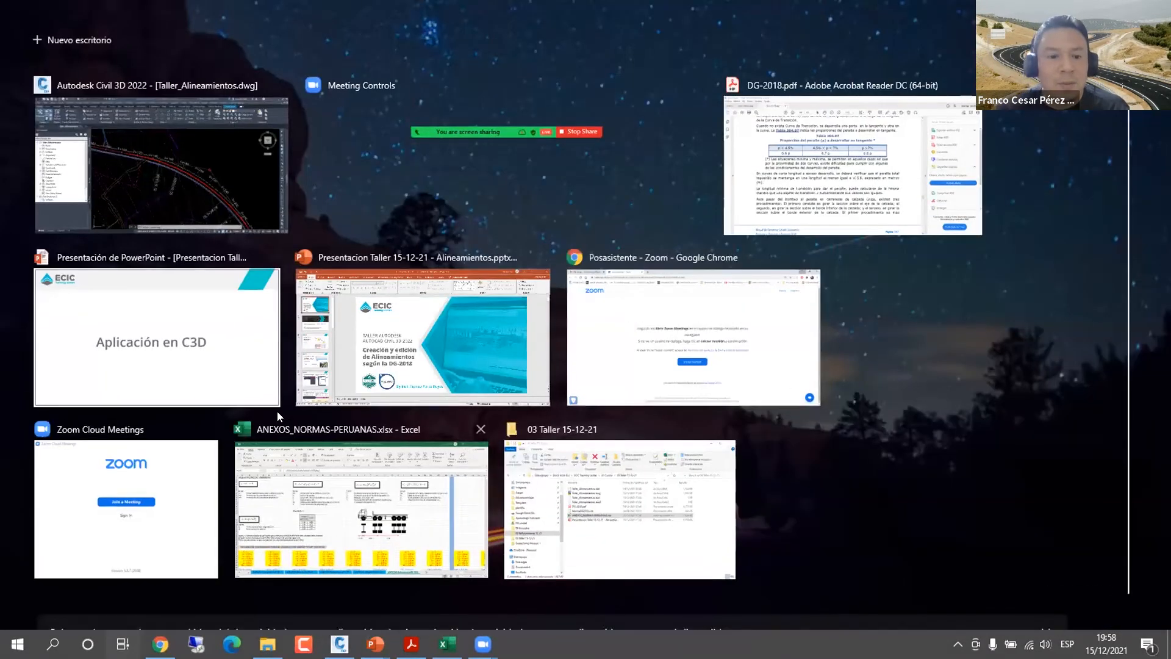
click(853, 165)
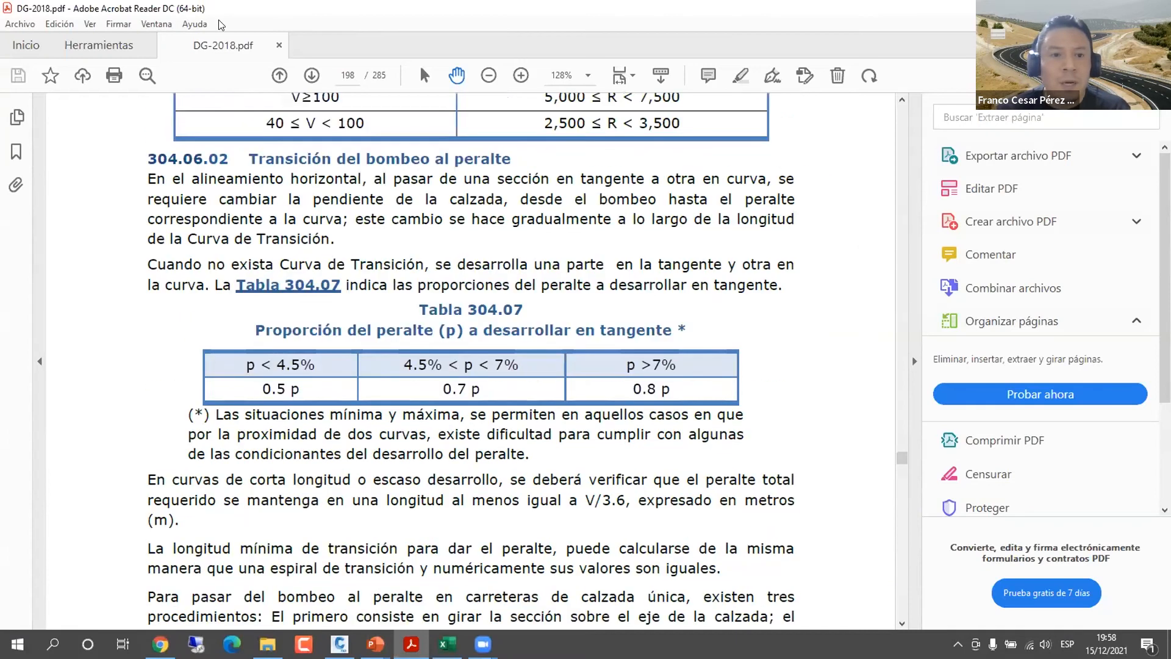
key(ctrl+shift+n)
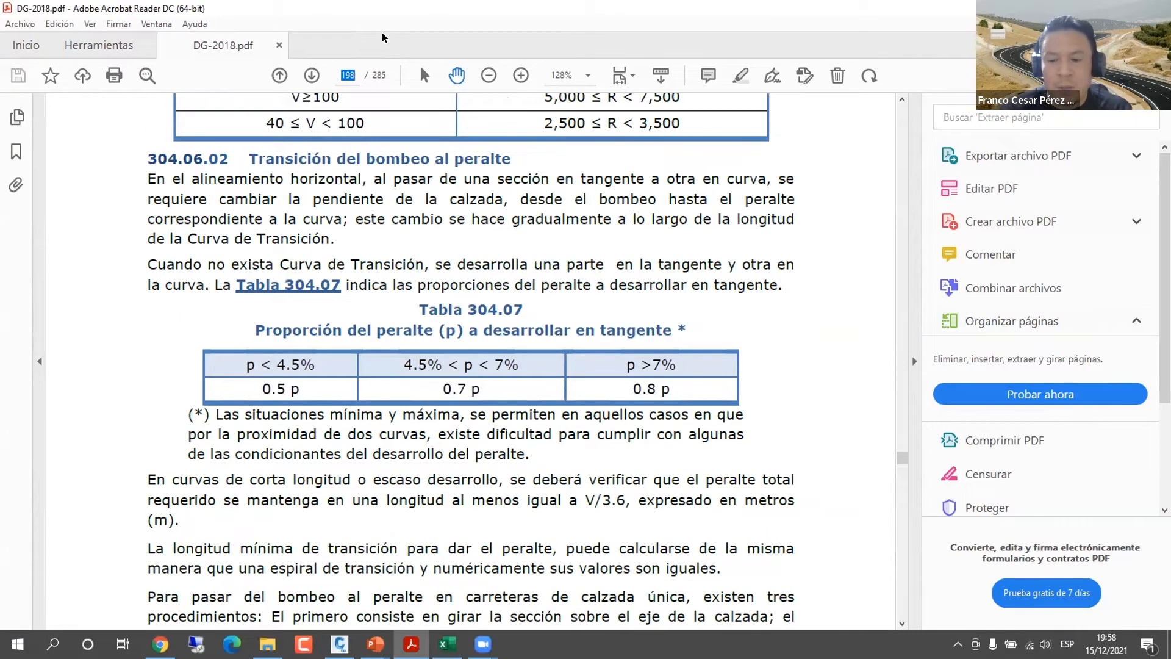
text(140)
key(Return)
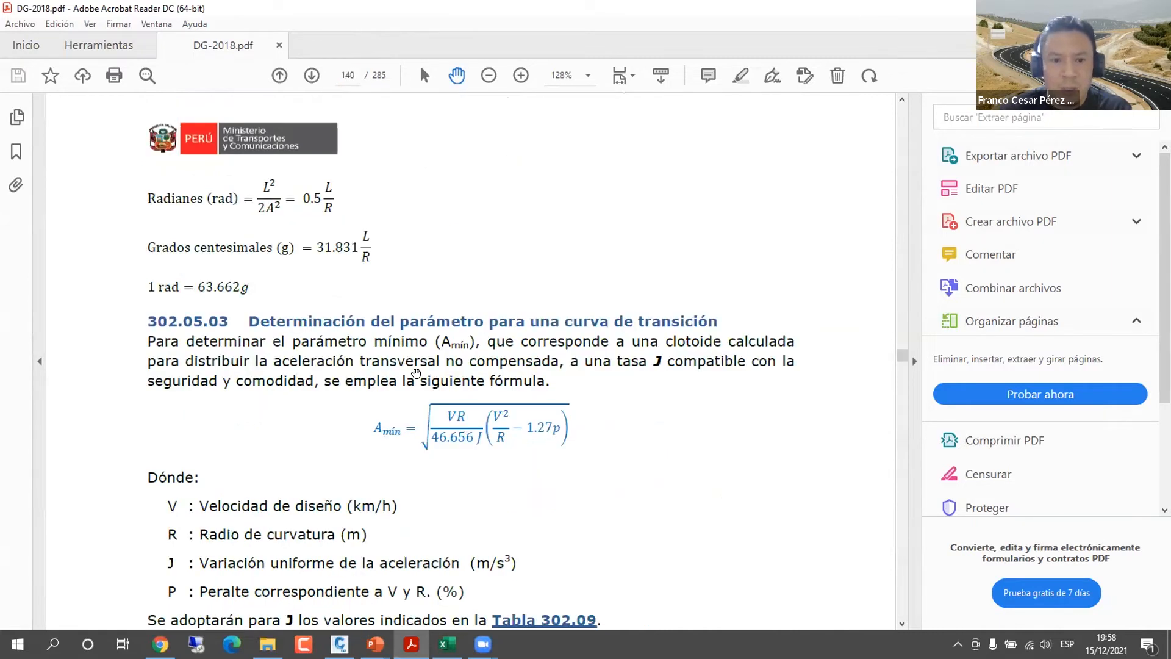
ctrl+scroll(463, 367, down, 3)
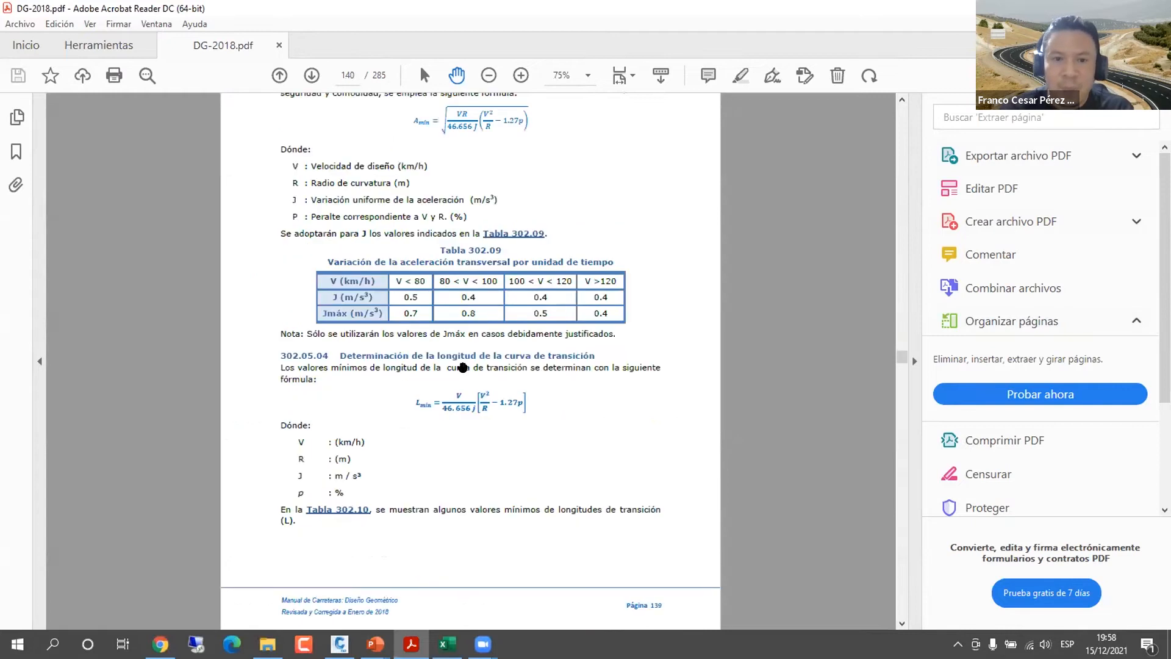
scroll(463, 367, down, 10)
scroll(463, 368, down, 6)
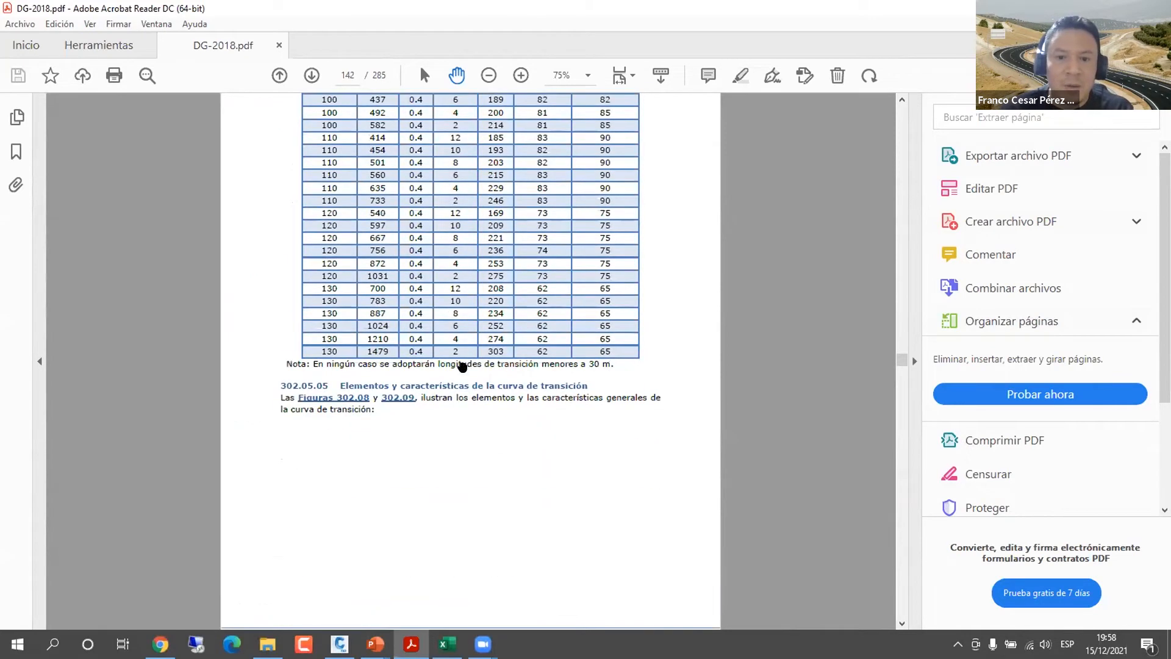
ctrl+scroll(465, 384, up, 3)
ctrl+scroll(466, 384, up, 1)
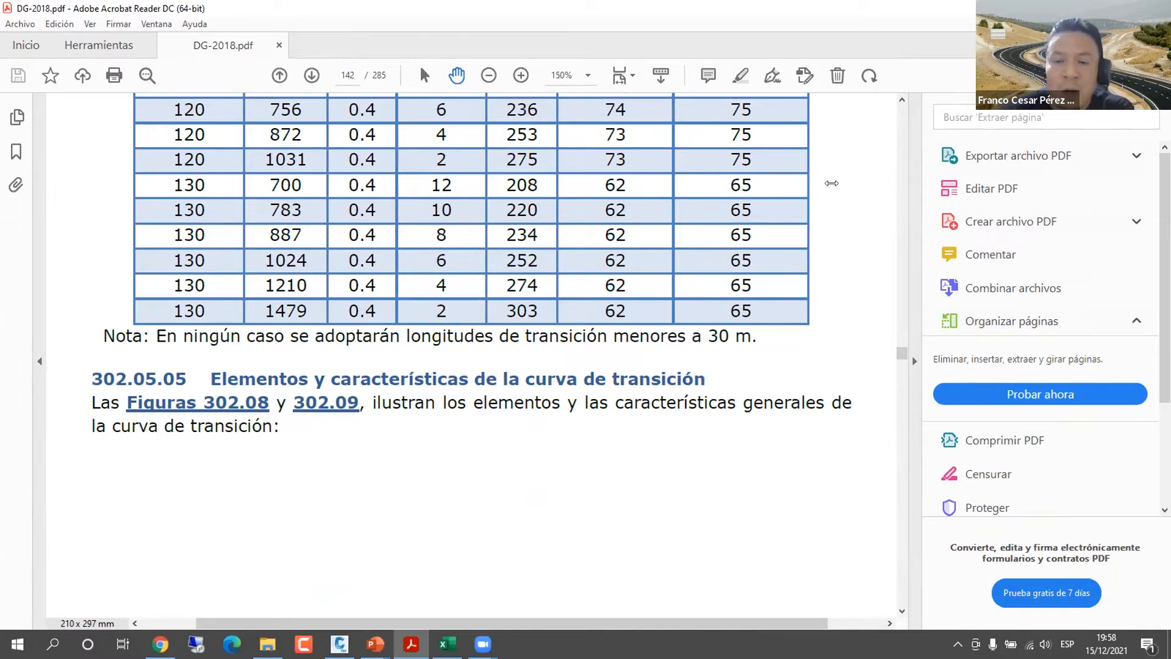
Step: Return to Civil 3D, compare the Spiral In length with its constraint in the layout parameters, and end the subentity selection
key(alt+Tab)
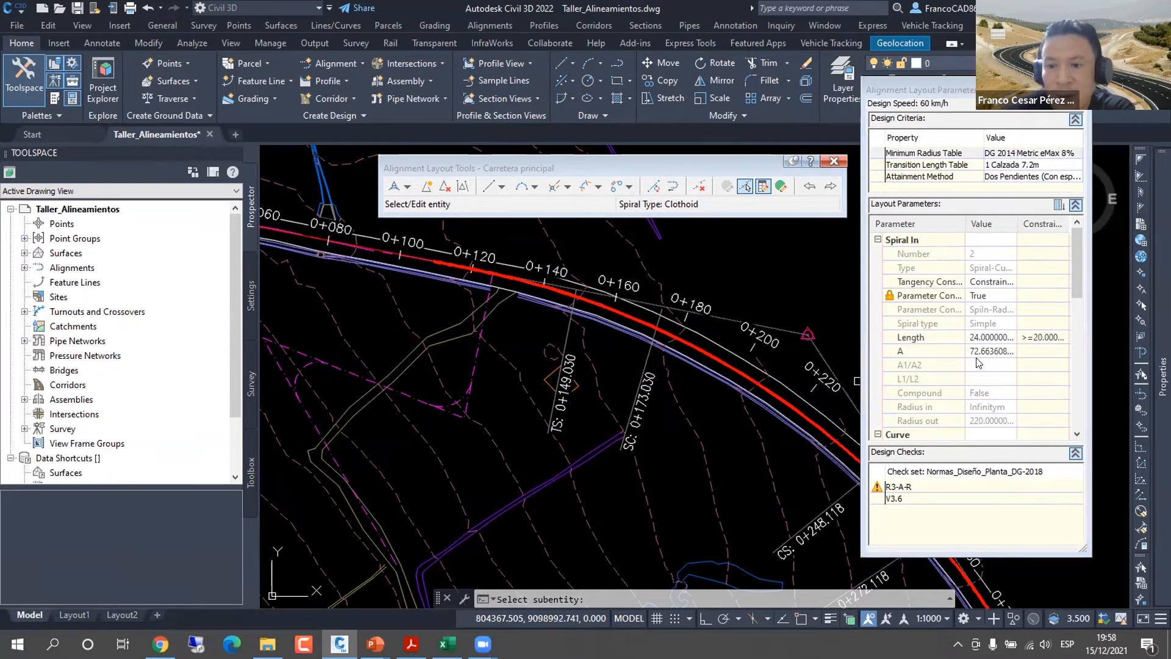
scroll(982, 360, down, 2)
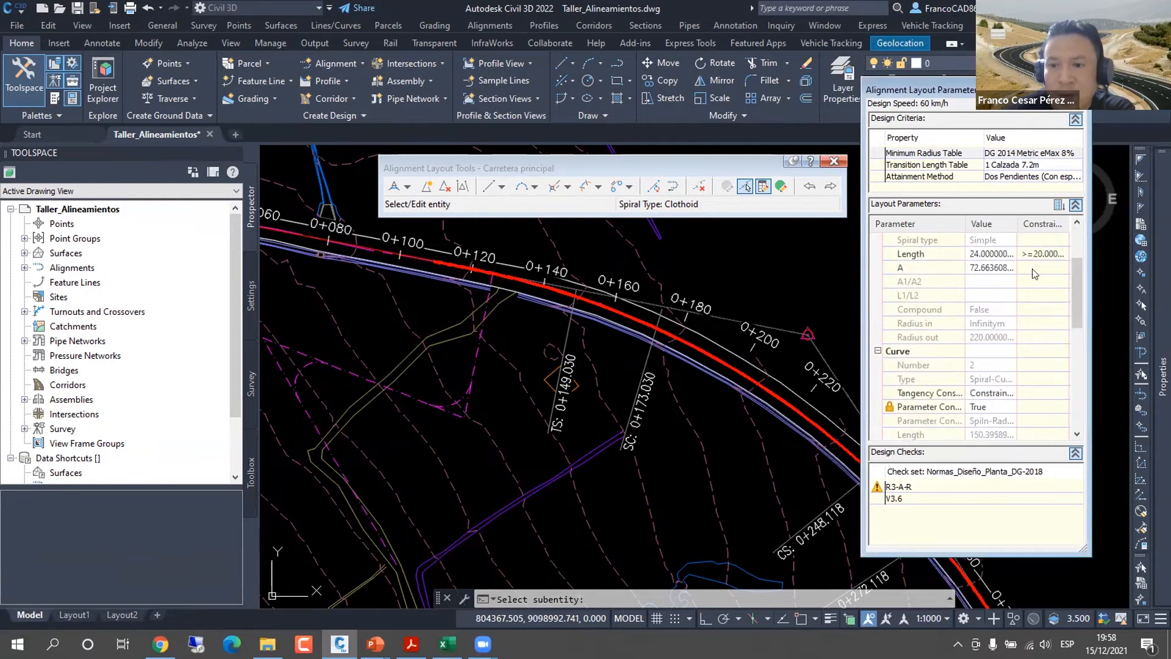
scroll(1042, 244, up, 1)
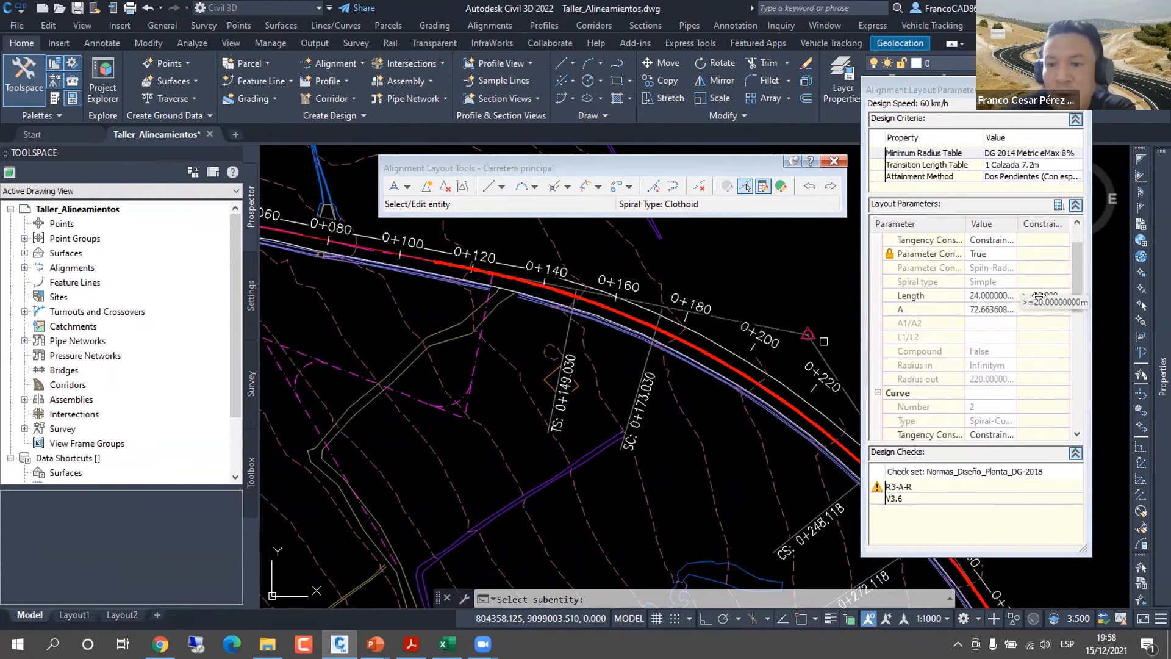
click(995, 308)
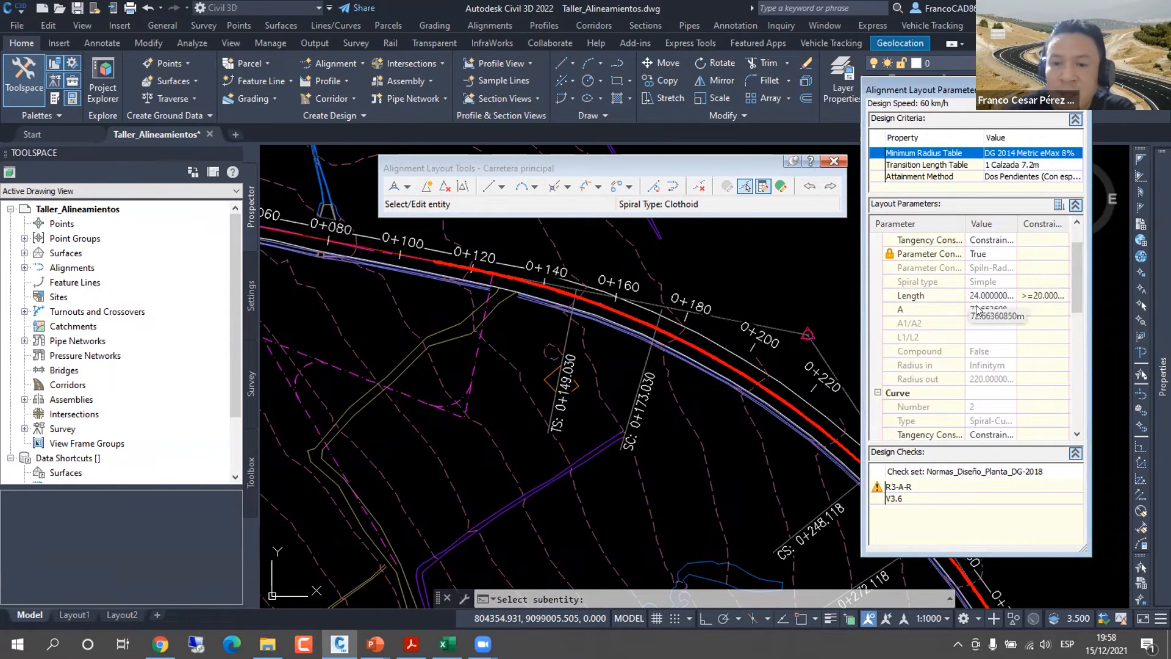
key(Escape)
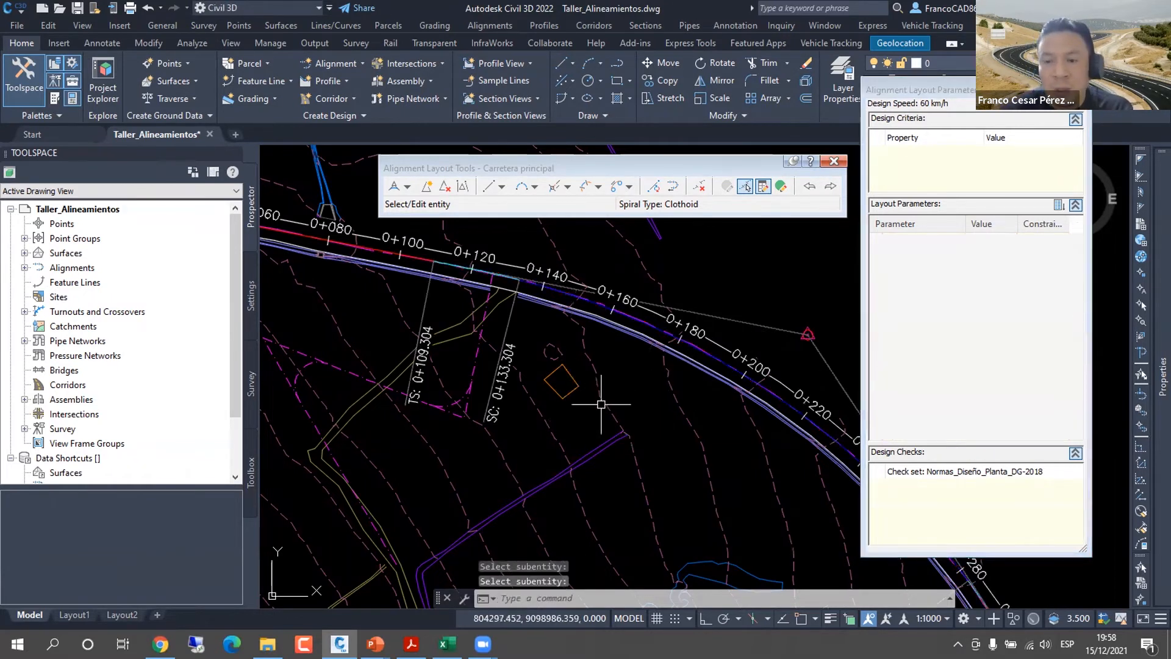
Step: Open the Windows Calculator, then return to DG-2018.pdf and look up the minimum parameter and transition lengths on page 141
key(super)
text(calc)
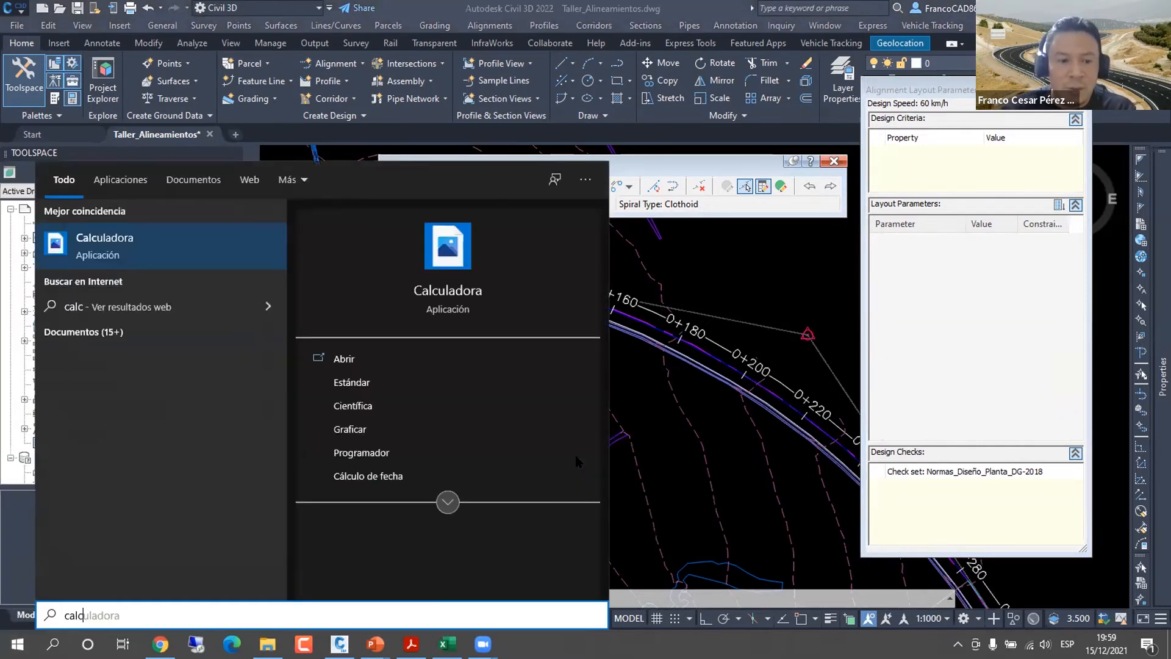
key(Return)
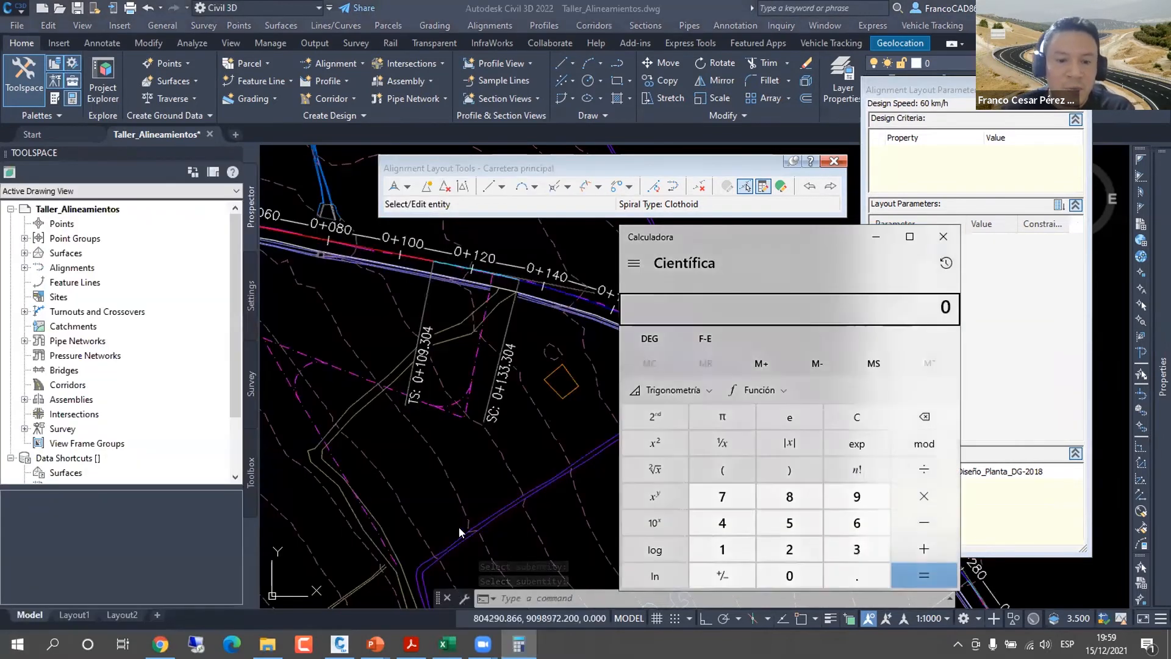
mouse_move(411, 642)
click(411, 579)
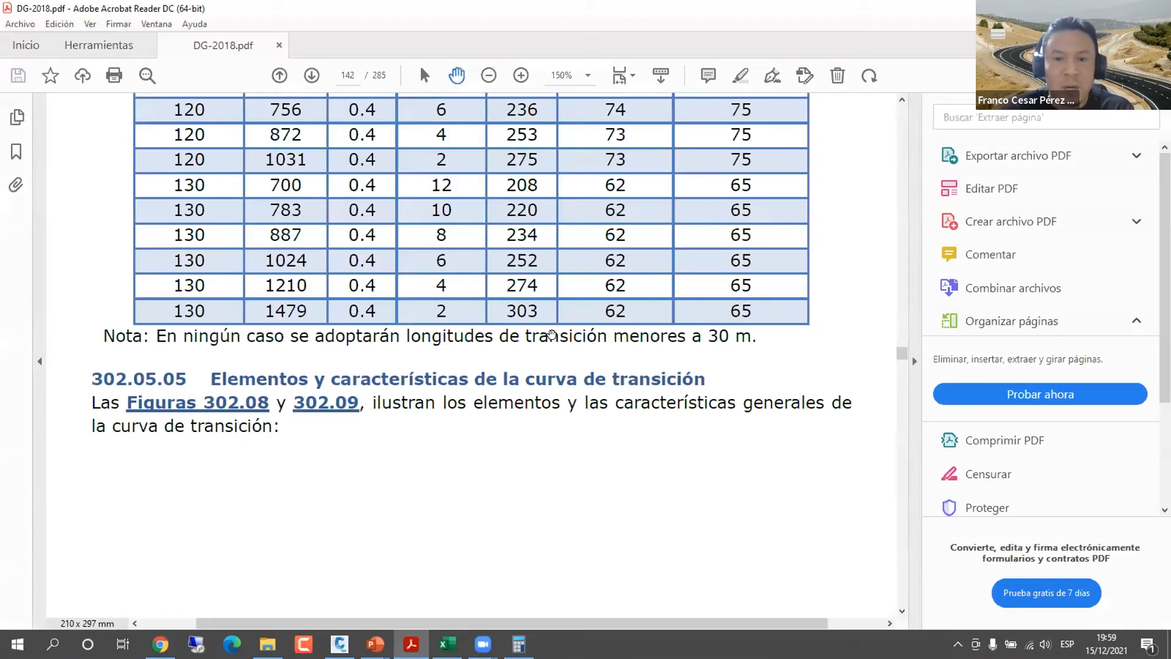
ctrl+scroll(445, 381, down, 3)
scroll(445, 381, up, 10)
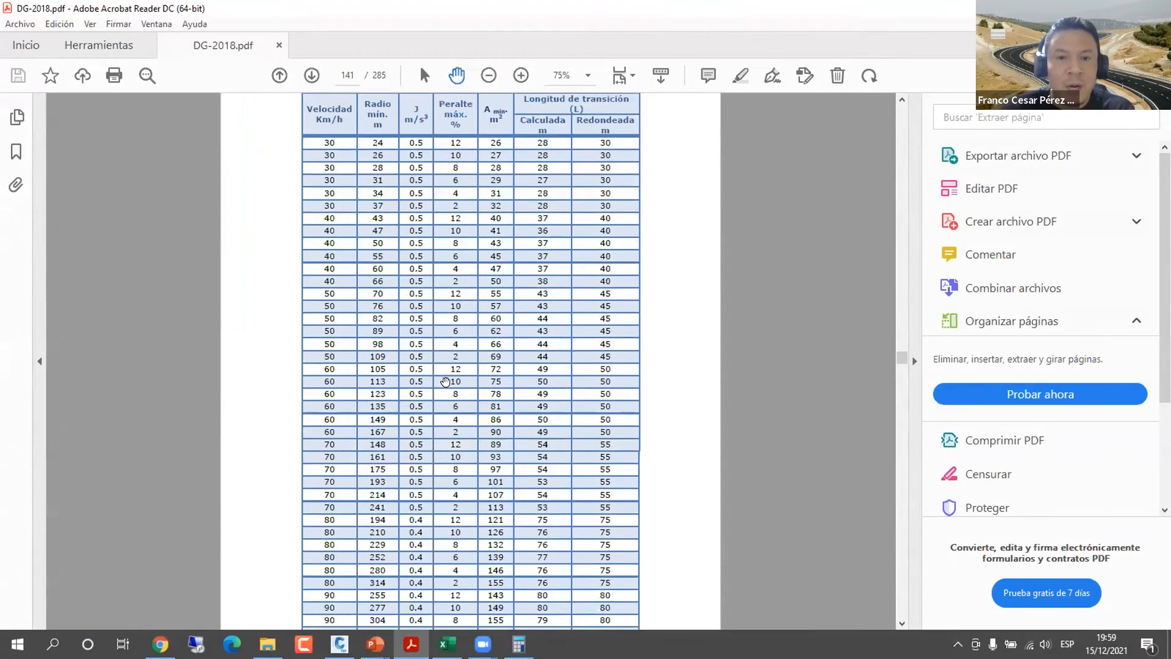
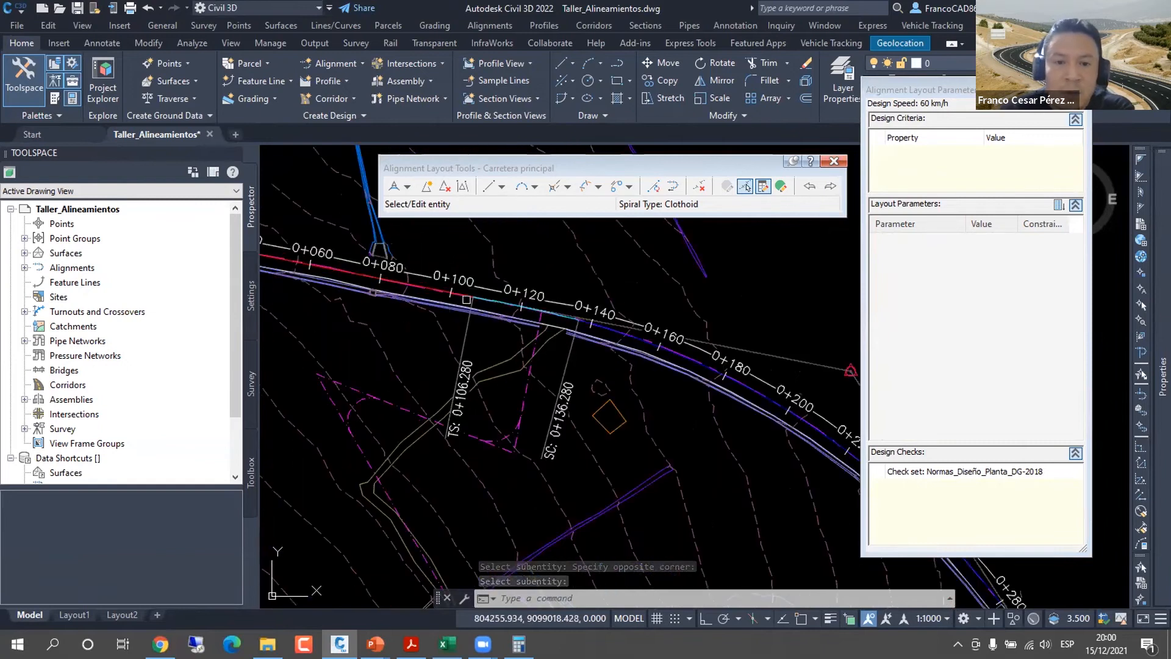
Step: Close the Alignment Layout Tools and select the centerline alignment in the drawing
scroll(531, 305, down, 3)
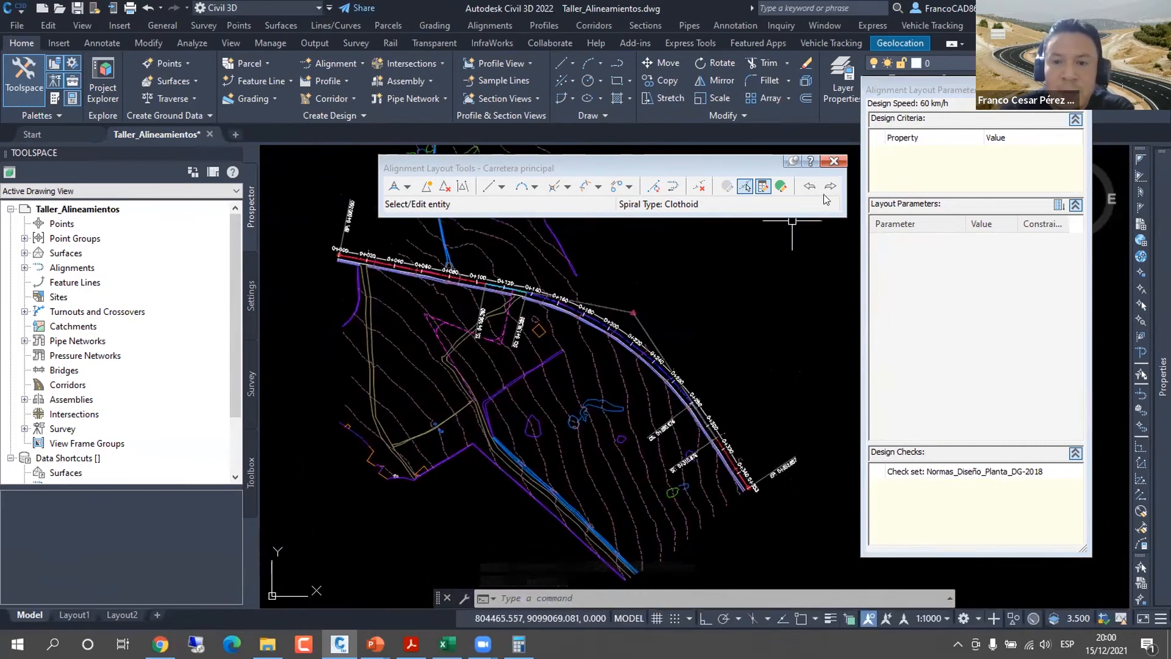
click(834, 161)
scroll(700, 320, up, 4)
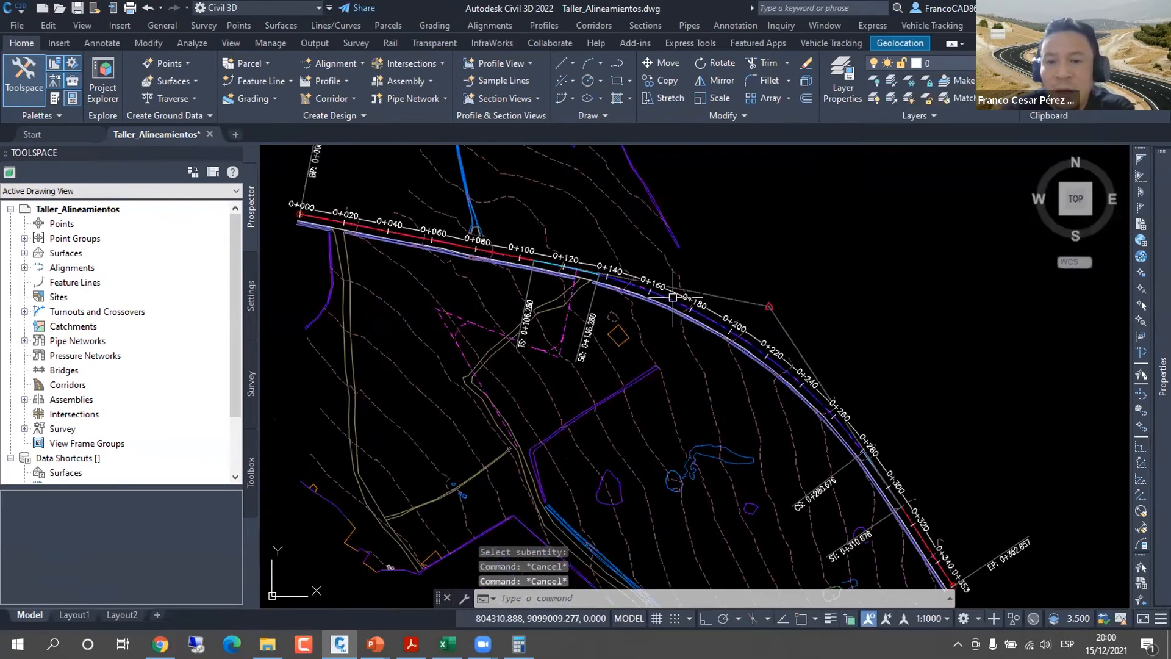
click(693, 307)
middle_drag(700, 258, 719, 283)
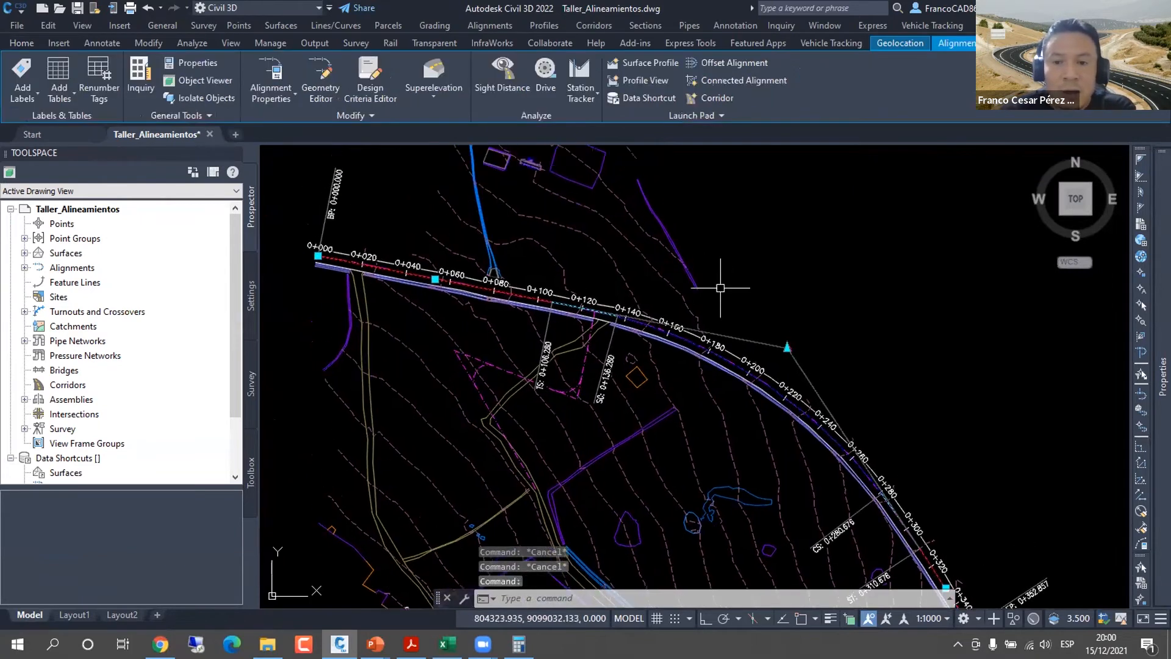
middle_drag(521, 337, 591, 280)
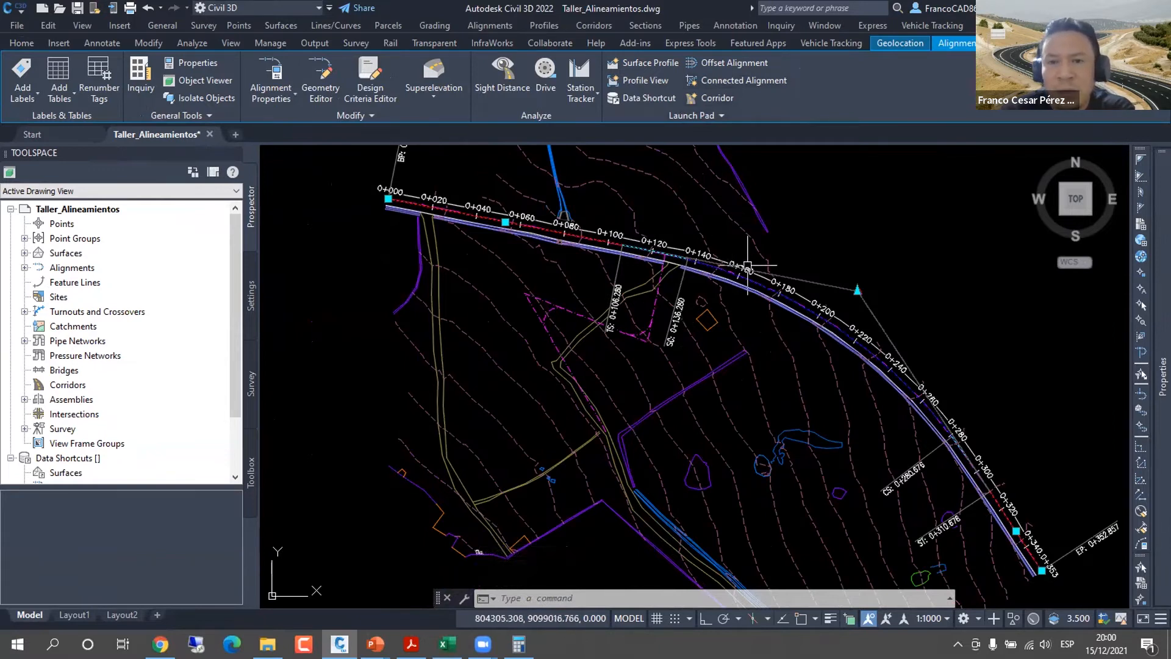
middle_drag(824, 302, 796, 289)
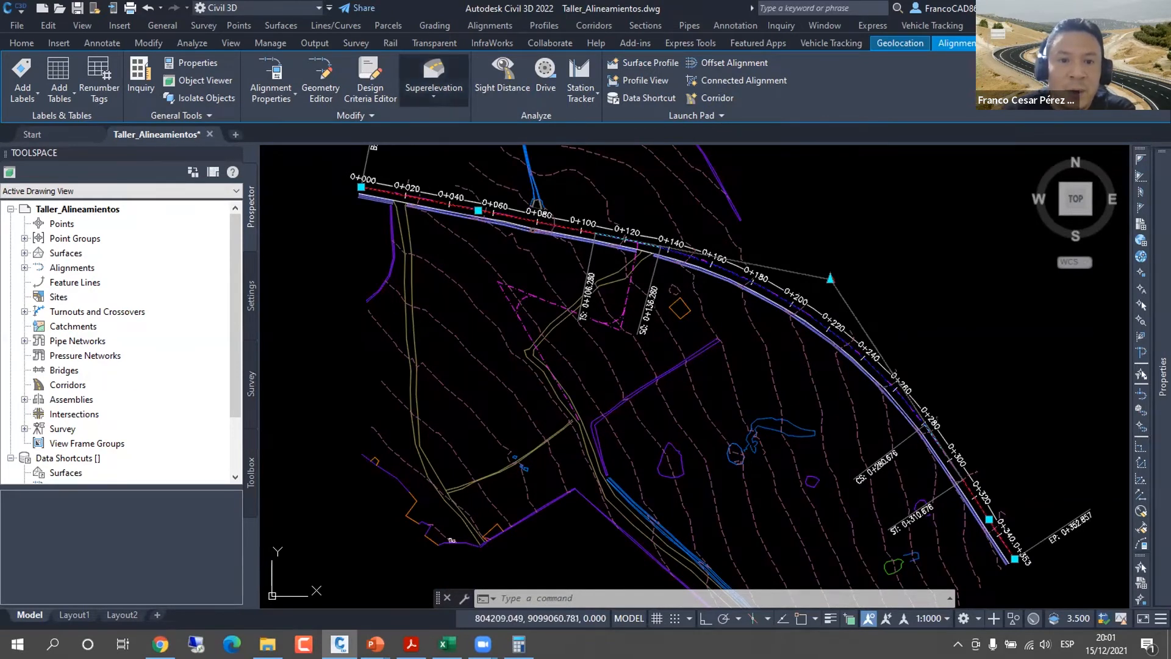
Step: Start calculating the alignment's superelevation for an undivided crowned road pivoting on the center baseline, and set the normal lane width to 3.6 m
click(434, 85)
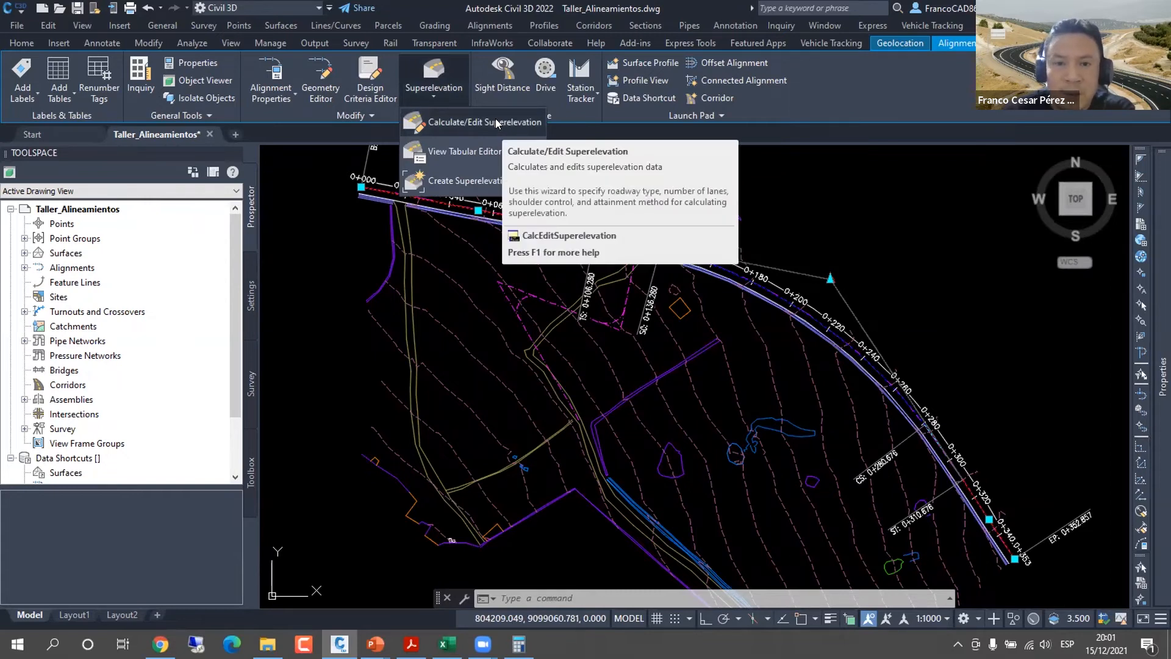
click(495, 119)
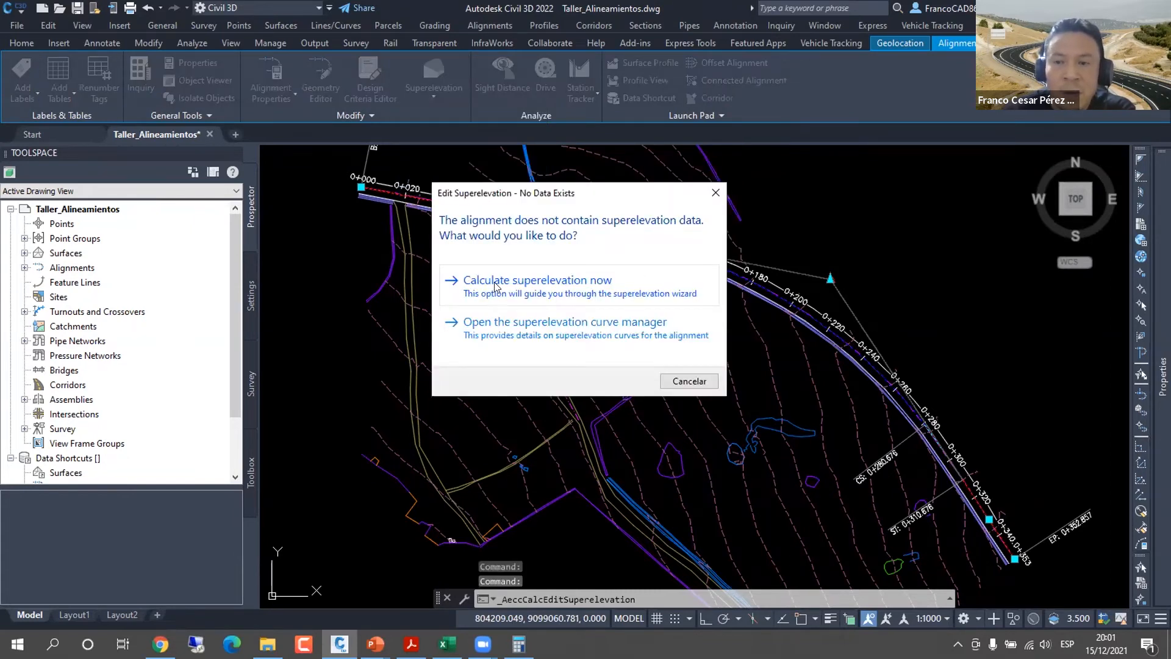
click(495, 282)
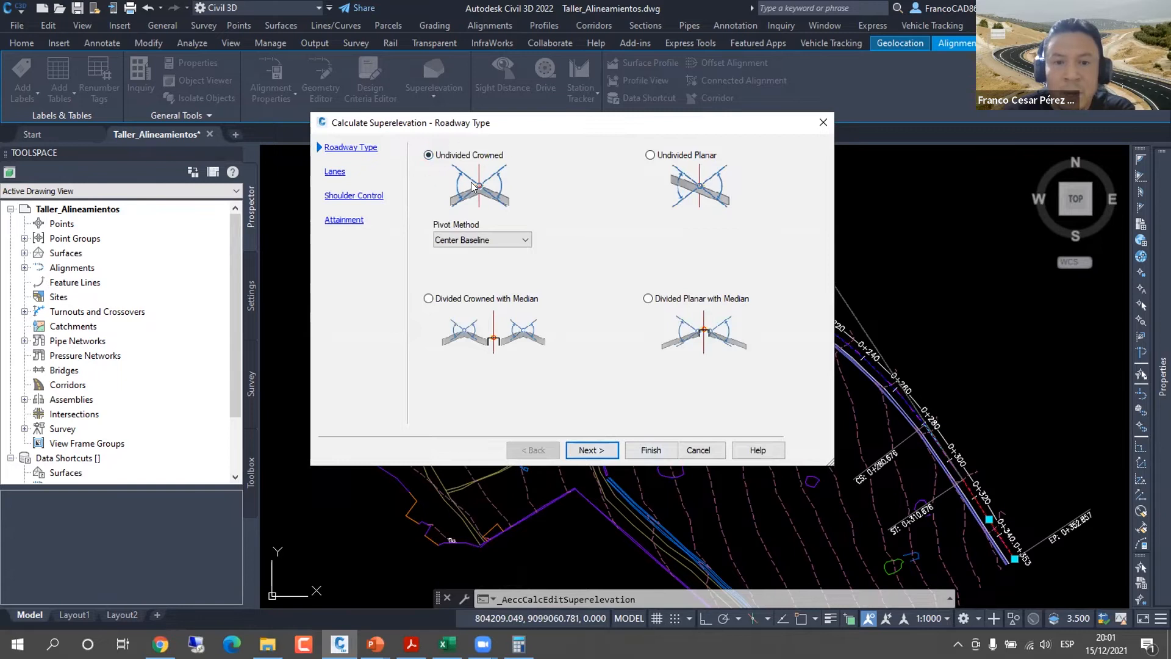
click(592, 451)
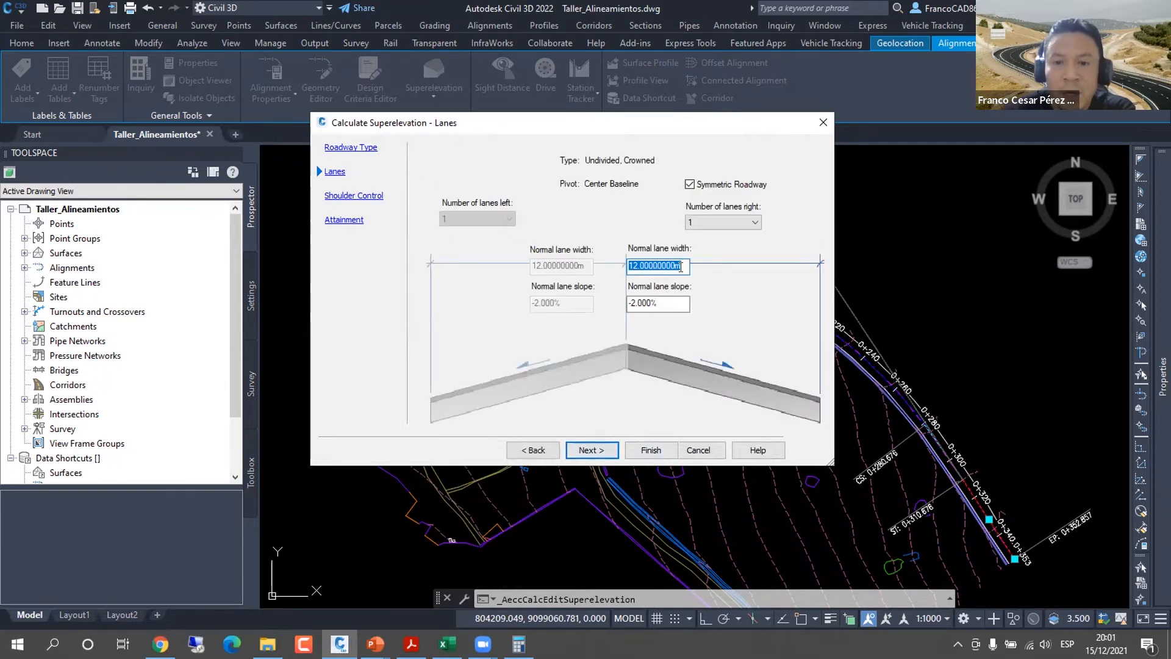
text(3.6)
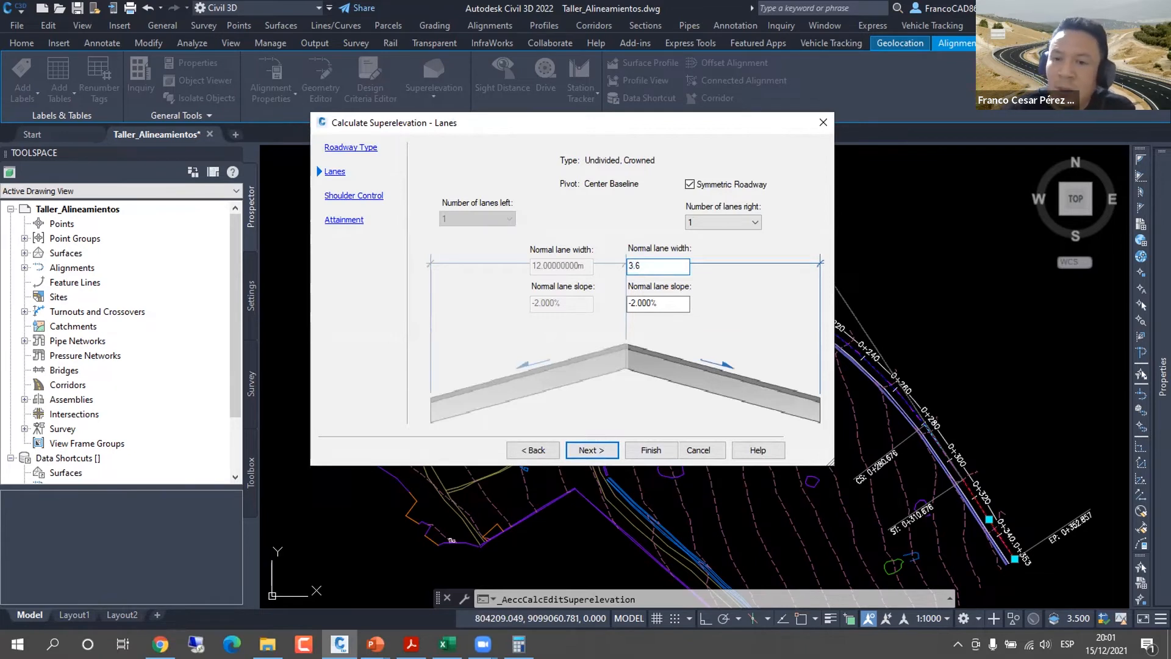
key(Tab)
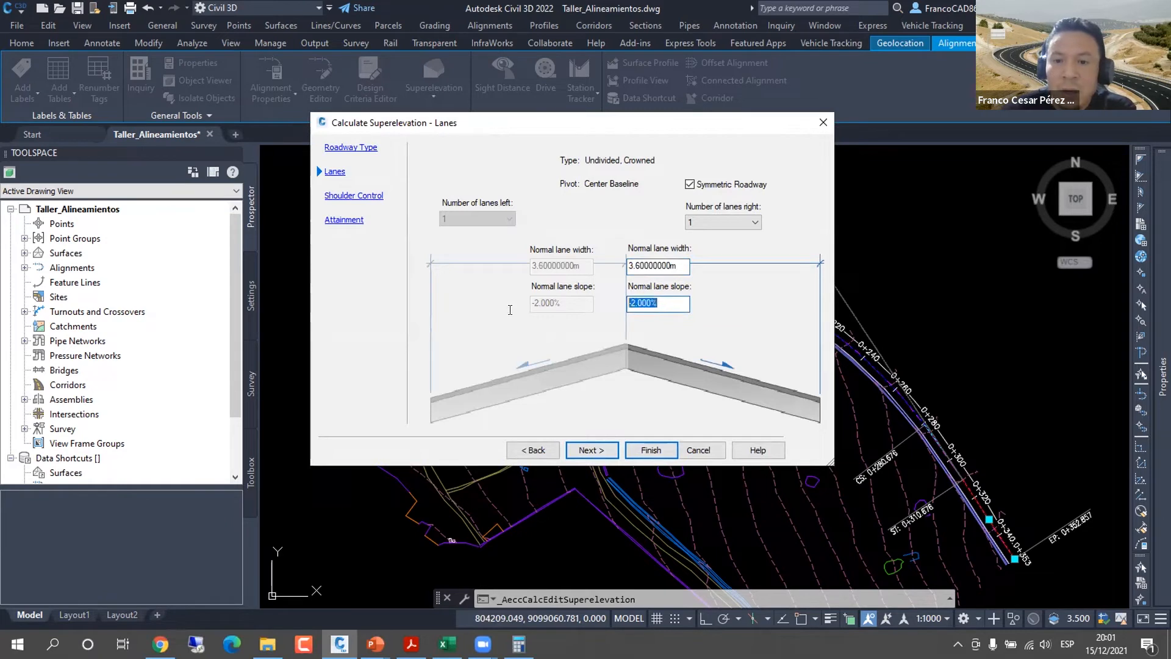
Step: Accept the lane slope and the default outside edge shoulder settings, and proceed to the attainment settings
click(592, 457)
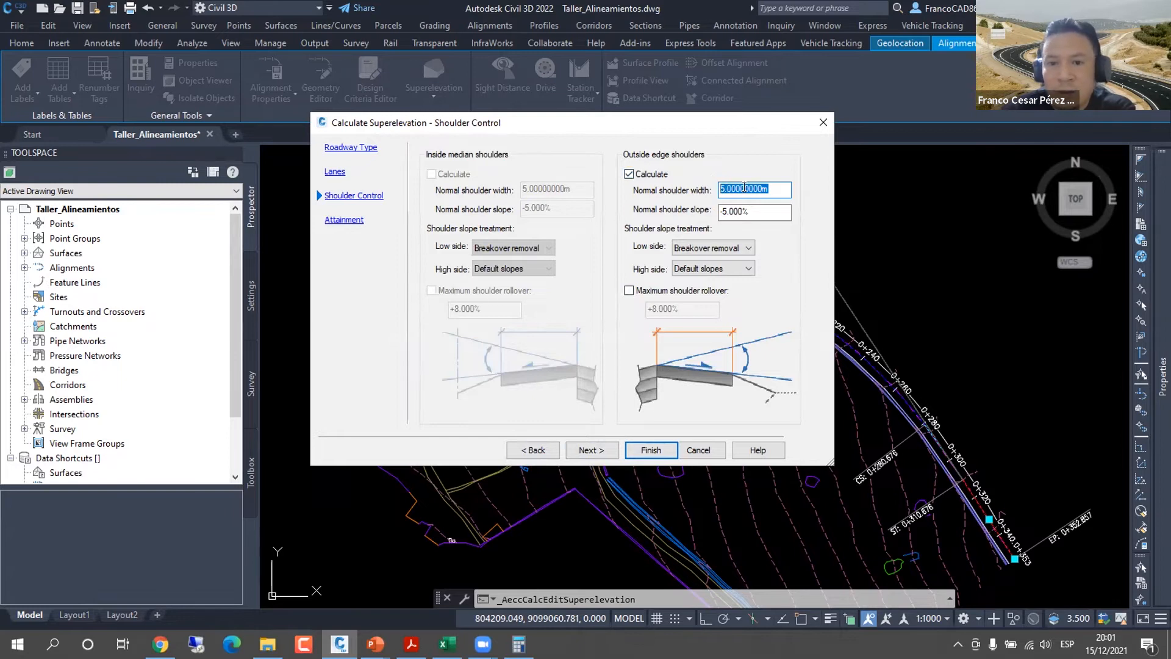
click(774, 184)
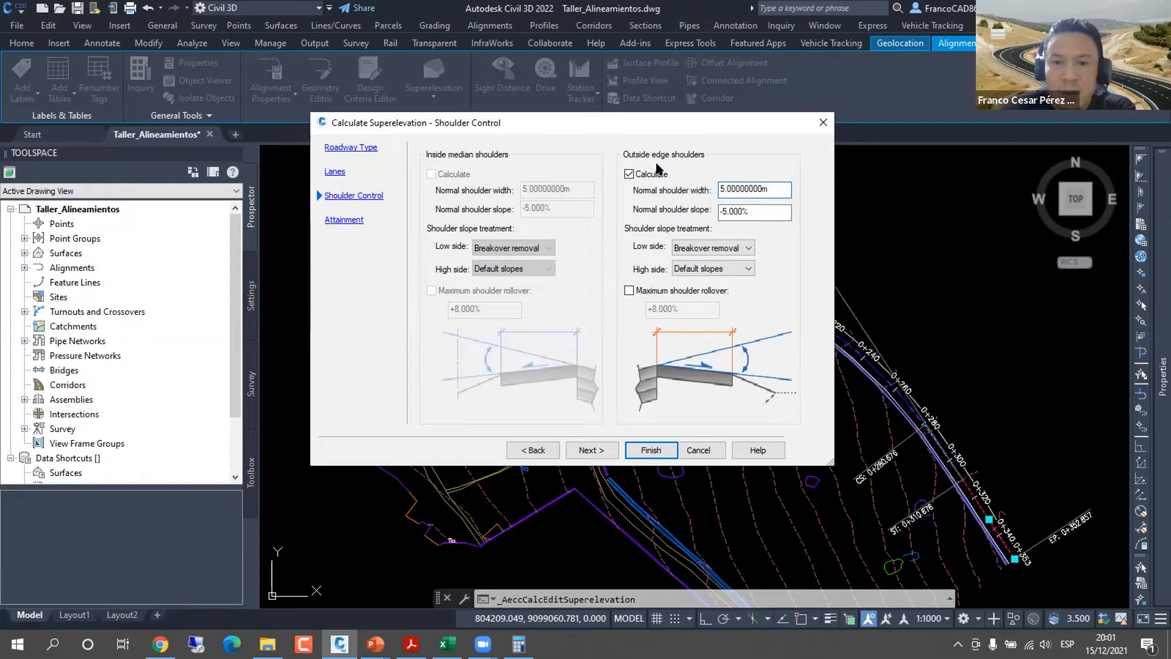
click(567, 455)
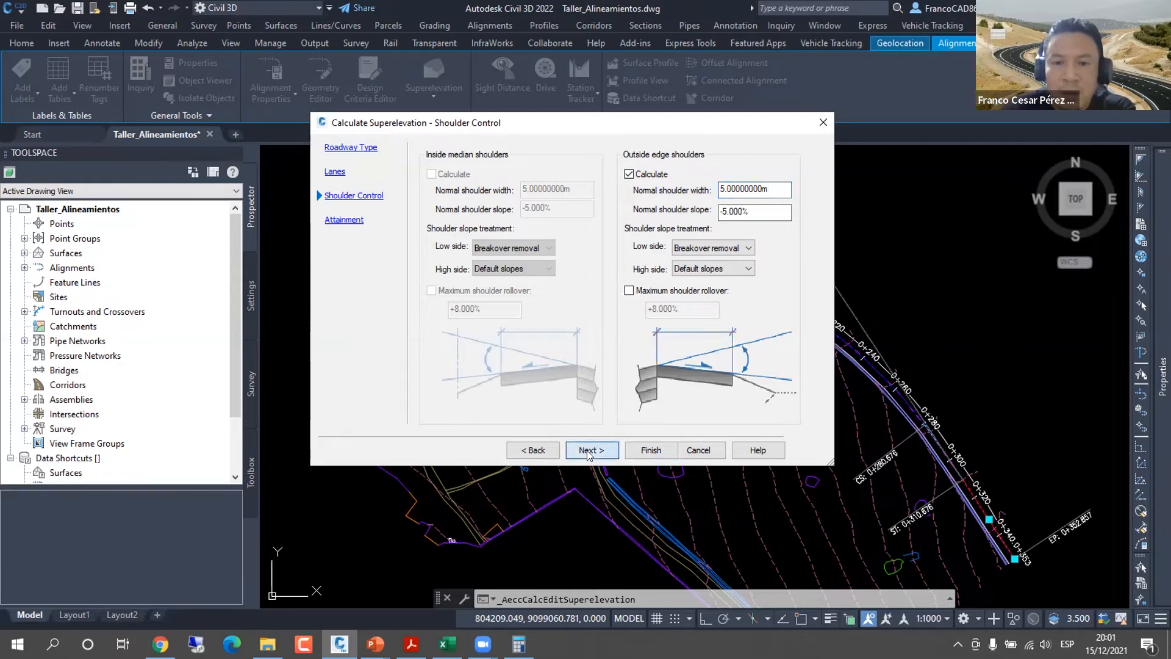
click(533, 450)
click(592, 450)
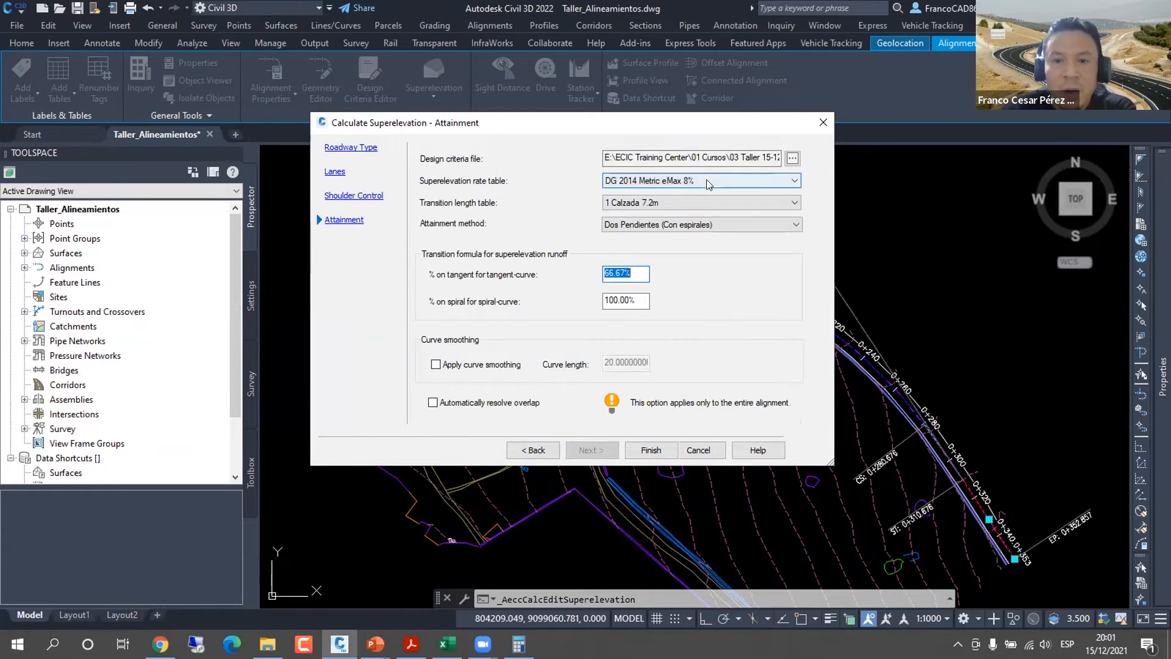
Step: Check the NormaDG2018.xml criteria file path, keeping the DG 2014 Metric eMax 8% rate table and the 1 Calzada 7.2m transition length table
drag(704, 157, 869, 158)
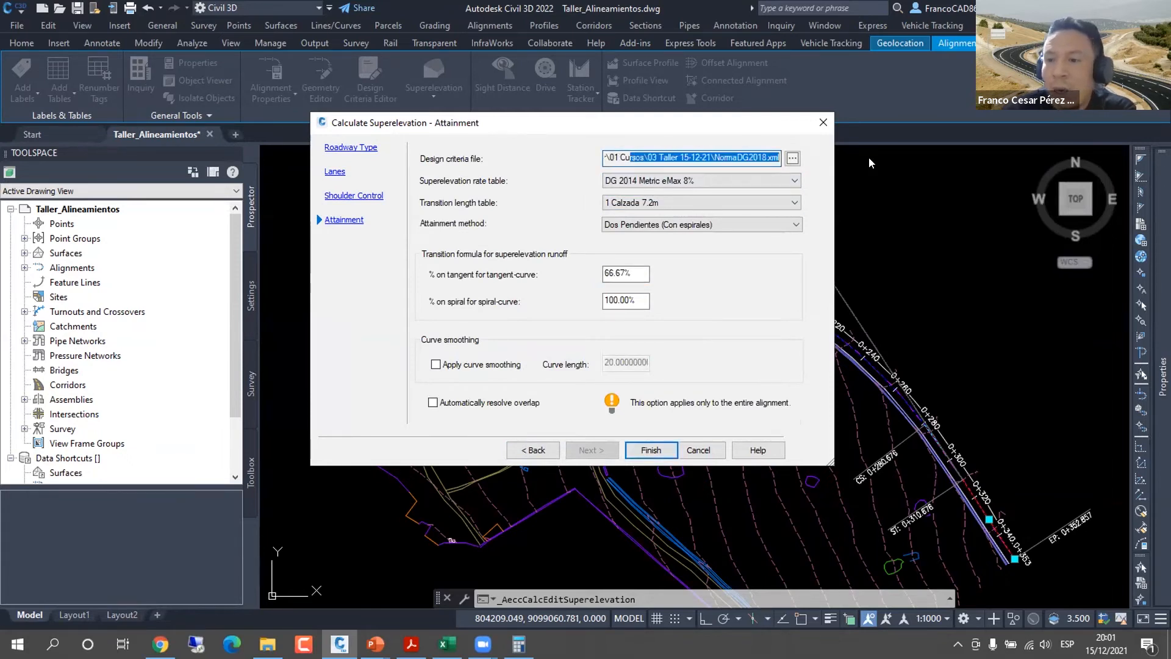
click(684, 158)
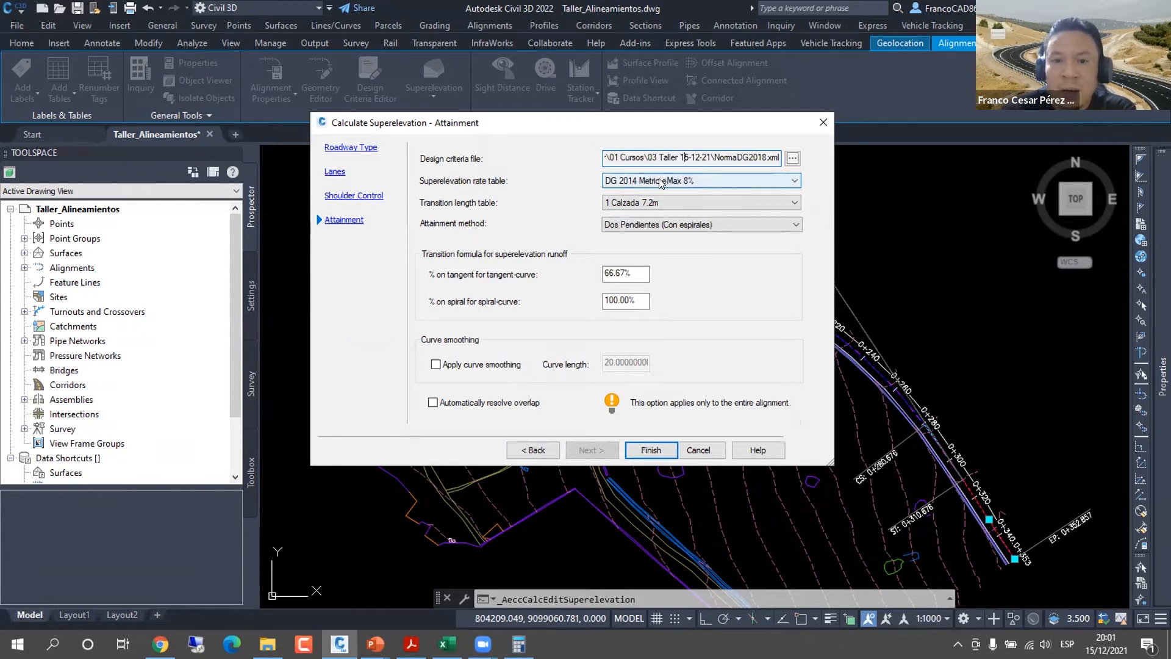
click(661, 181)
click(628, 194)
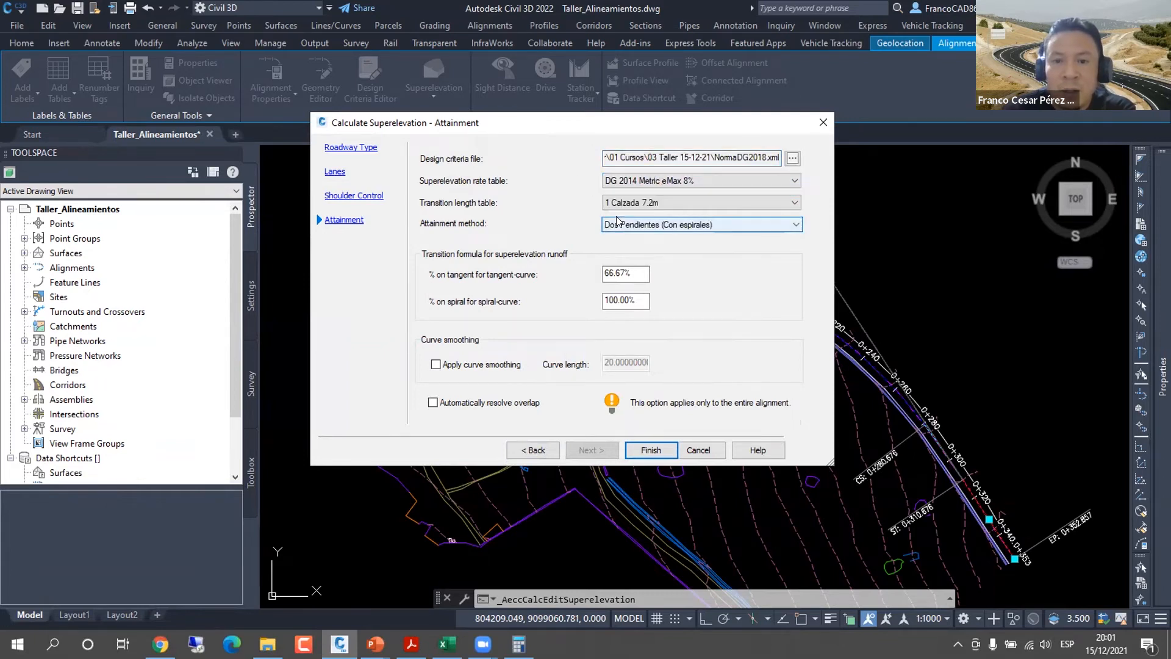
click(669, 203)
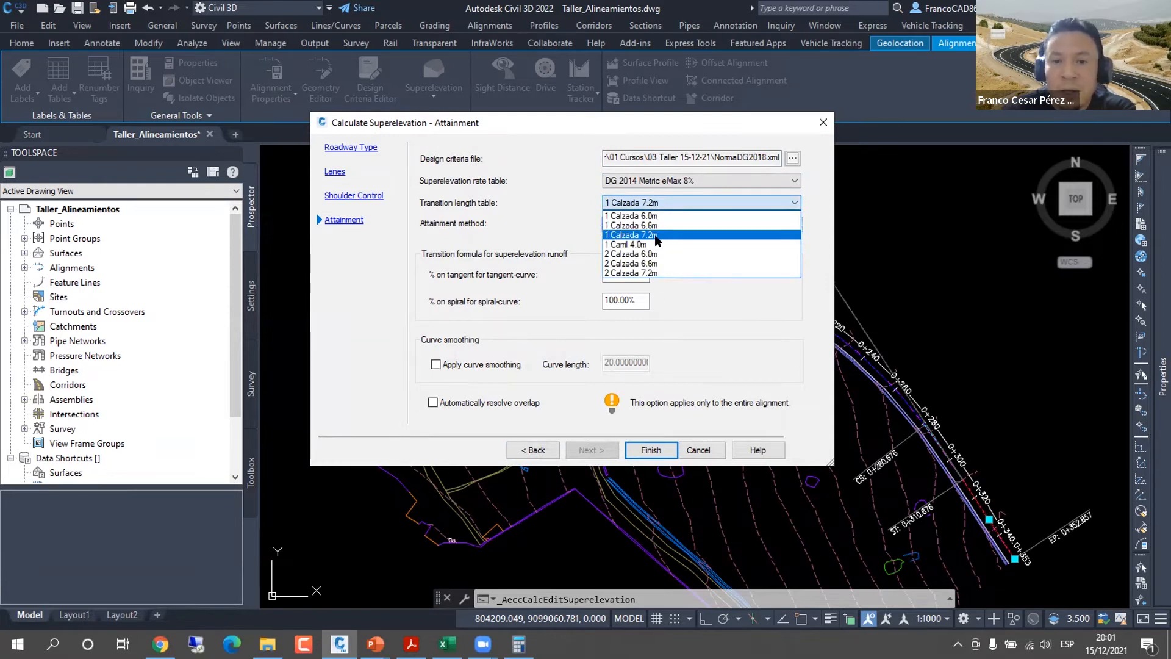
click(579, 202)
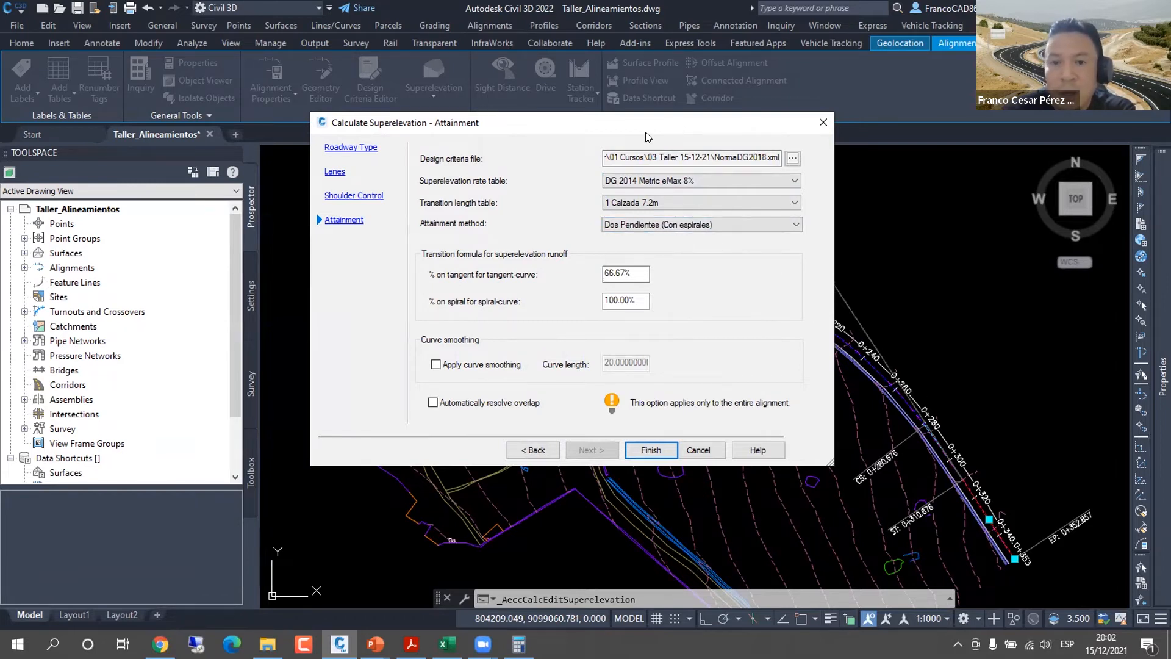
Step: Change the superelevation attainment method to Dos Pendientes (Sin espirales), moving the wizard aside to check the curve
drag(648, 137, 481, 162)
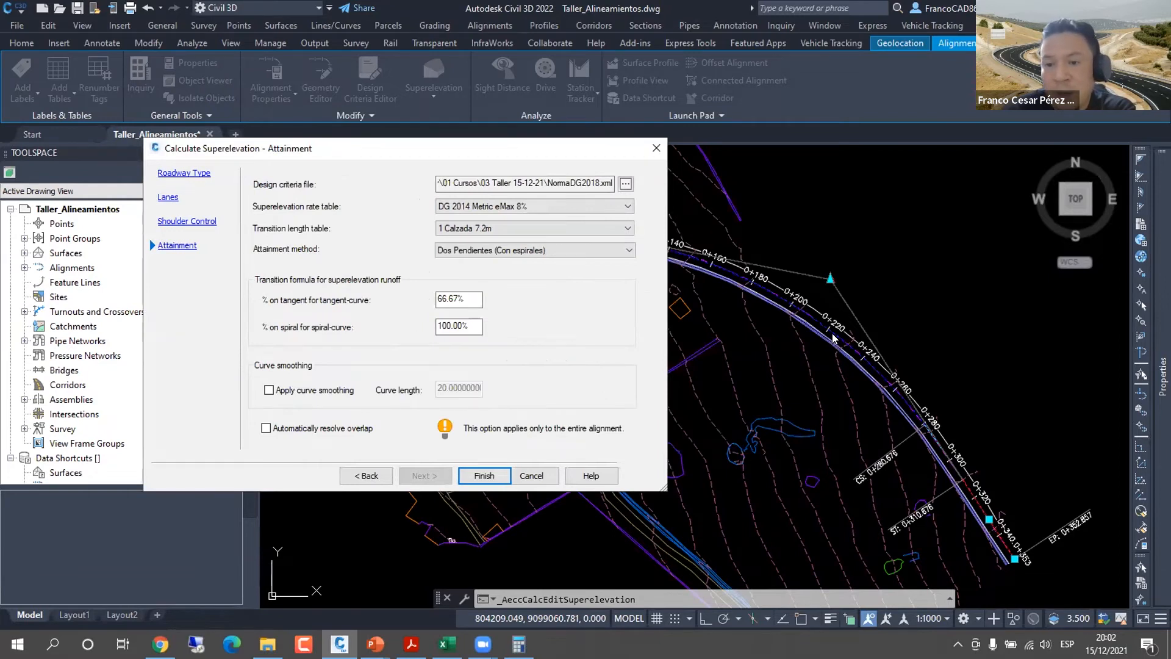
drag(500, 150, 592, 152)
click(661, 254)
click(639, 267)
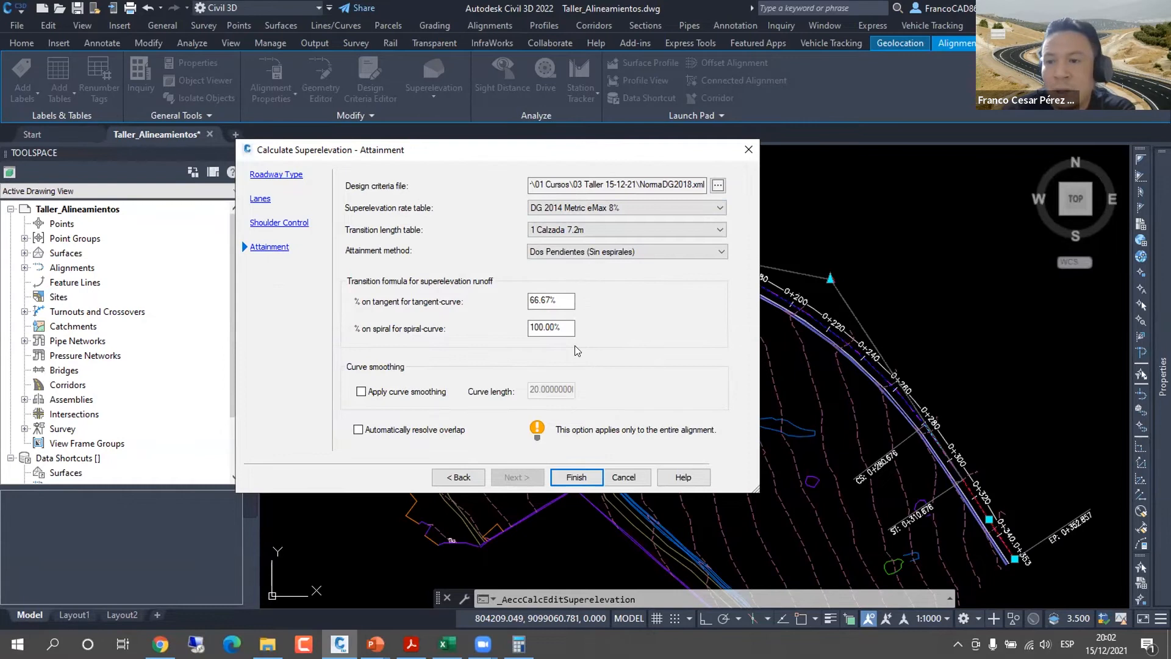
drag(615, 156, 692, 134)
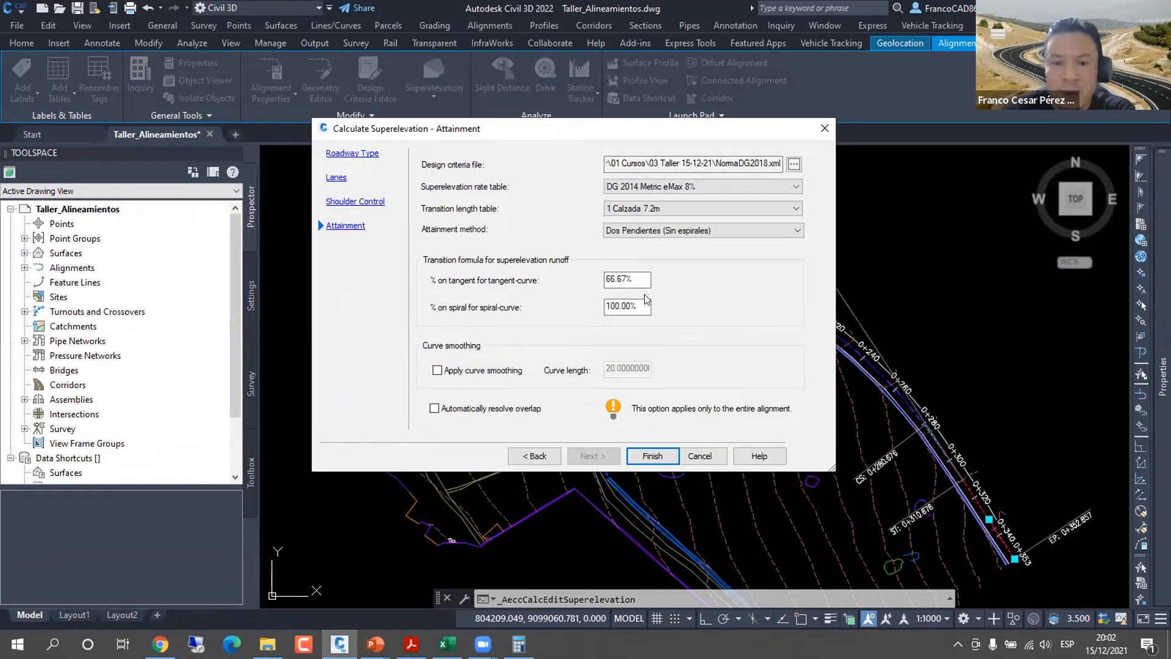
Step: Set the runoff percentage on tangent for tangent-curve to 70%, keep 100% on spiral, and finish the superelevation calculation
click(604, 281)
drag(638, 279, 574, 276)
text(70)
click(620, 306)
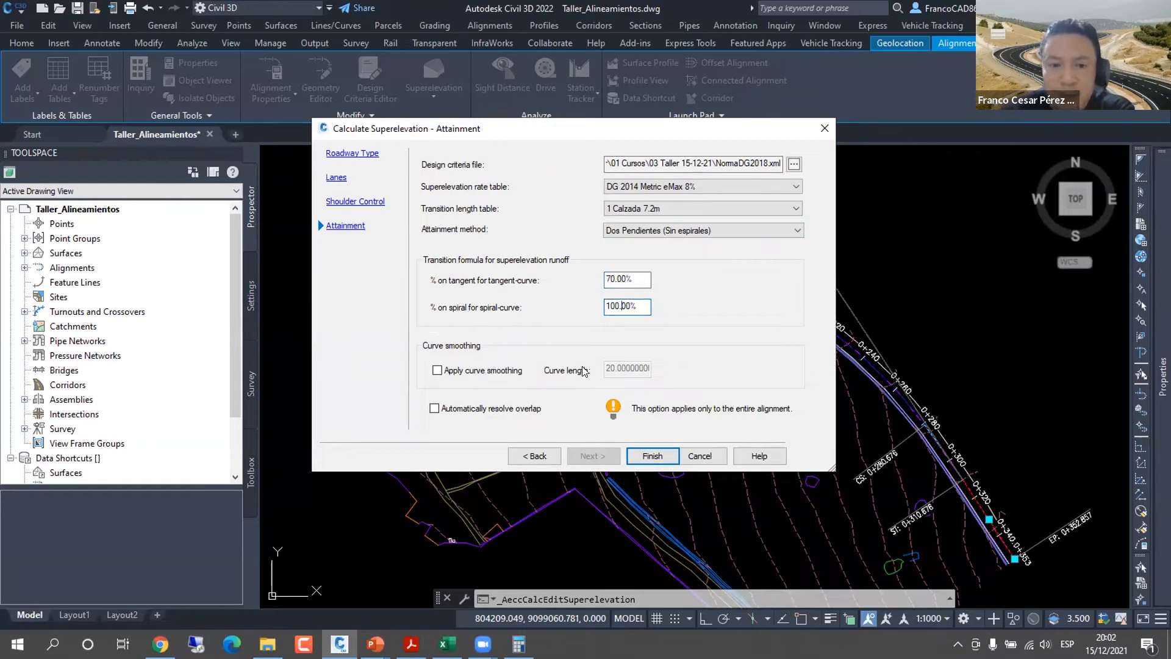
drag(642, 137, 477, 253)
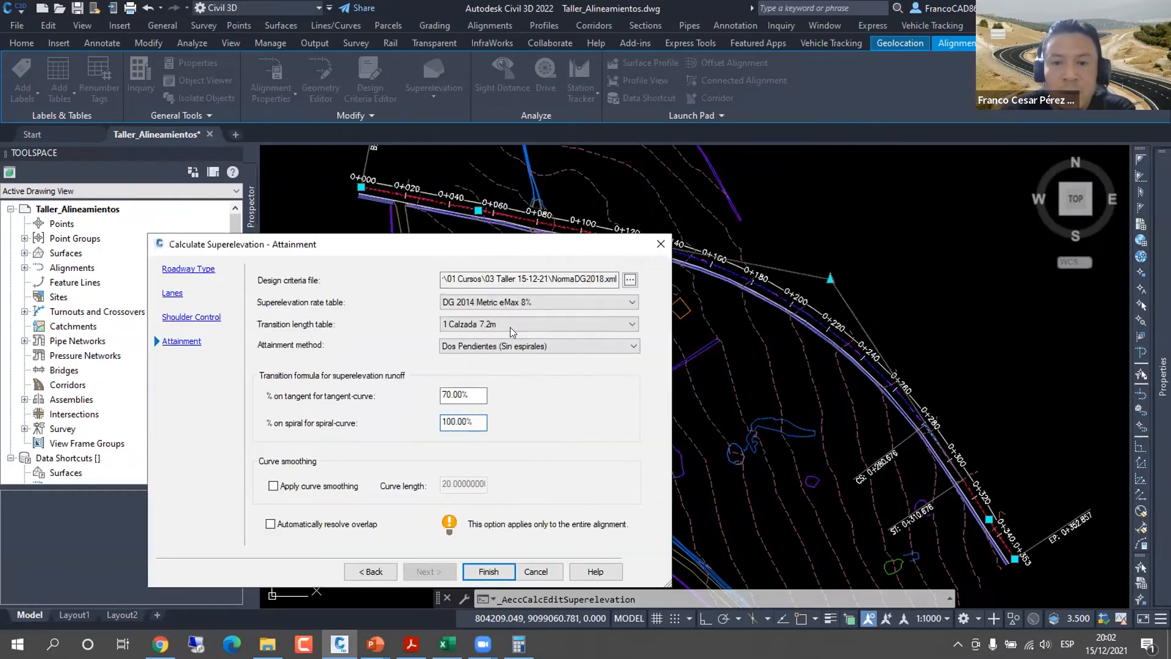
click(488, 571)
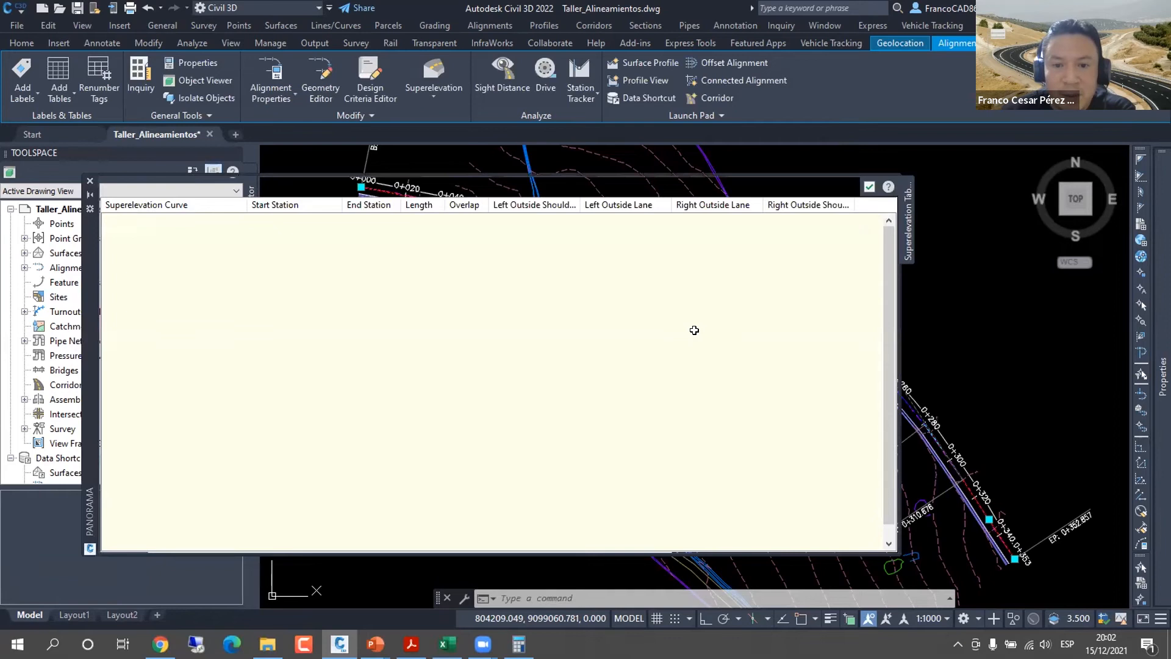
Step: Review the stations and the lane and shoulder slopes of Curve.1 in the superelevation table, and close the table
scroll(356, 330, down, 1)
scroll(356, 330, up, 1)
scroll(356, 330, down, 1)
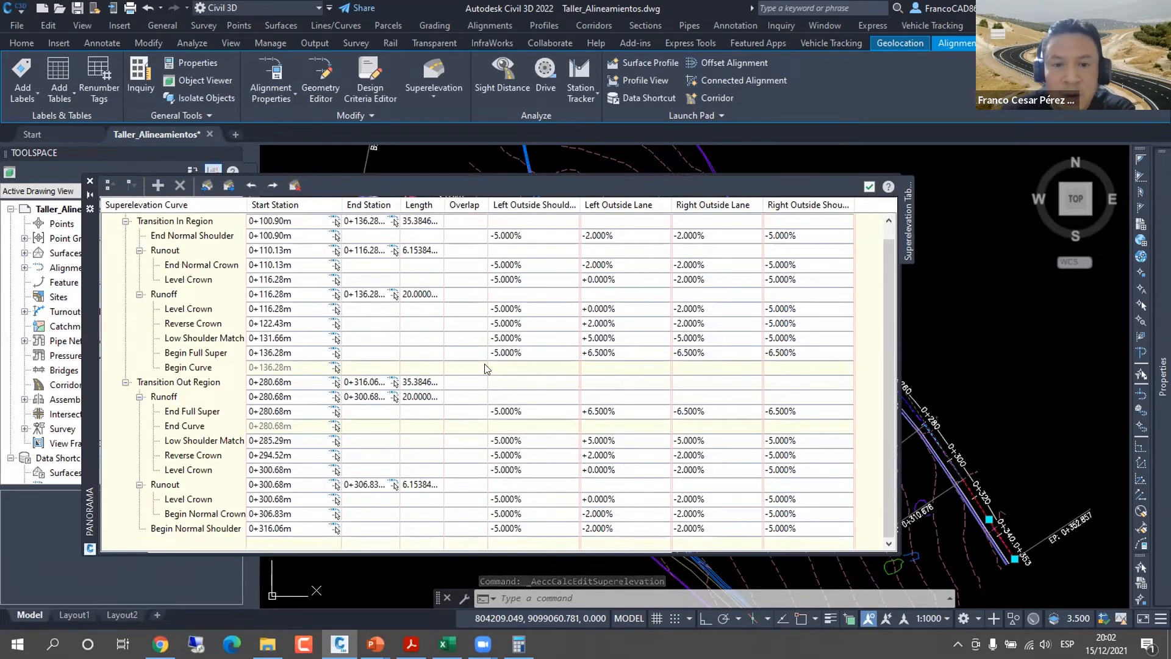
scroll(512, 335, up, 1)
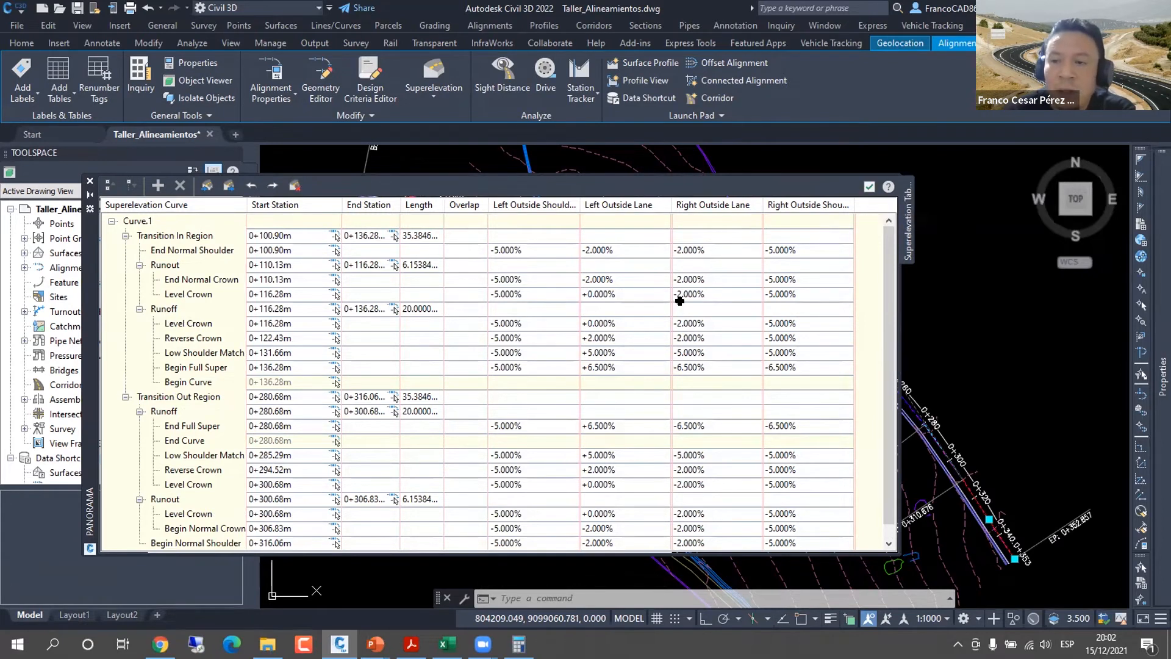
click(869, 186)
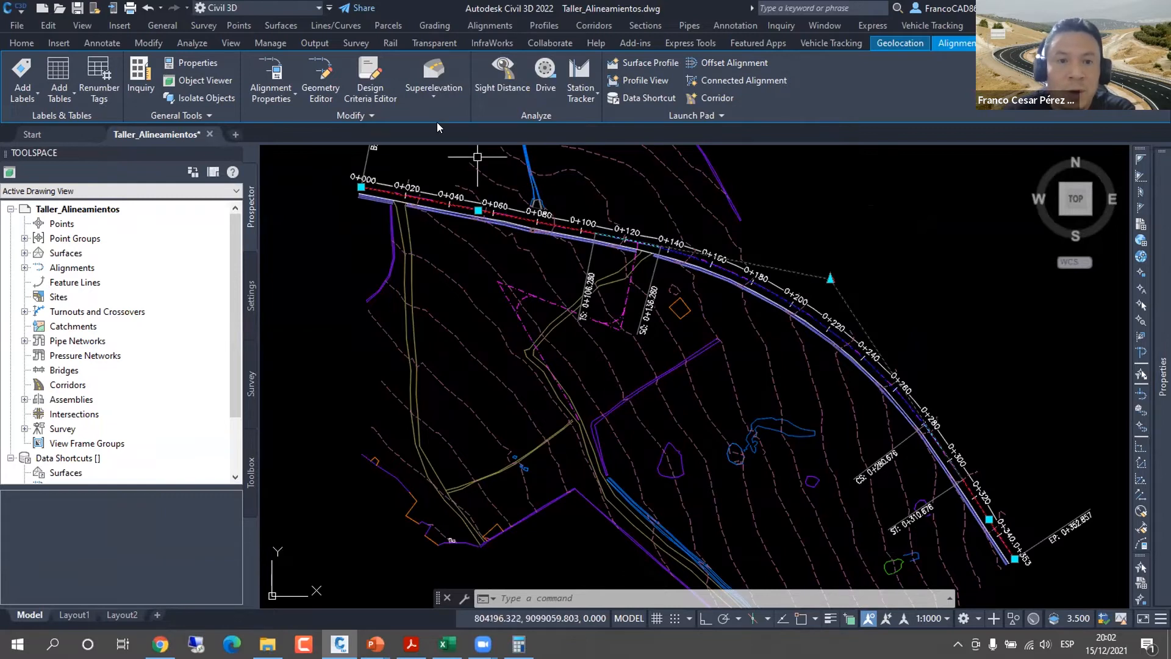
Step: Open the Design Criteria Editor and examine the DG 2018 Metric eMax 8% superelevation table for design speed 60
click(370, 79)
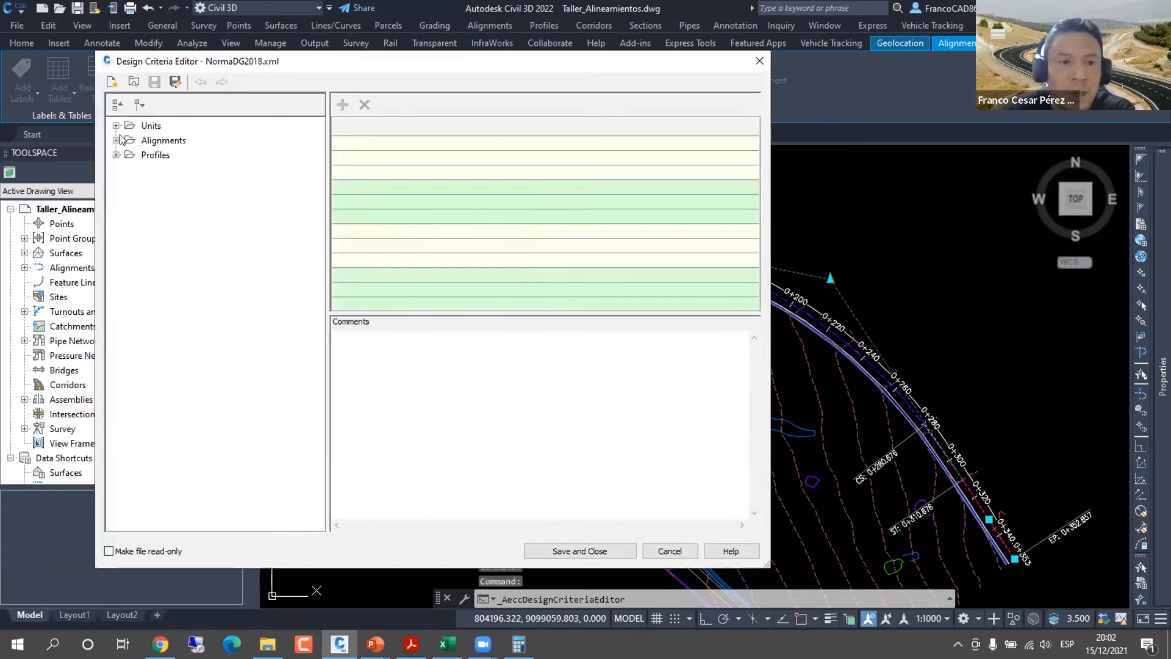
click(122, 142)
click(129, 184)
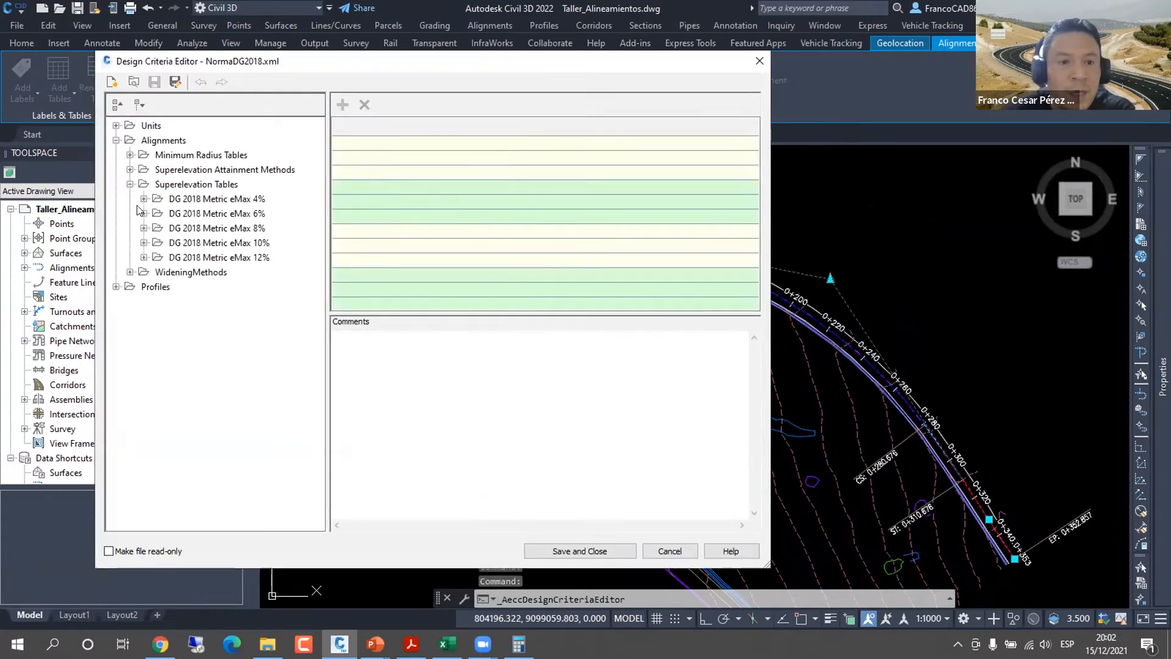
click(144, 228)
click(157, 243)
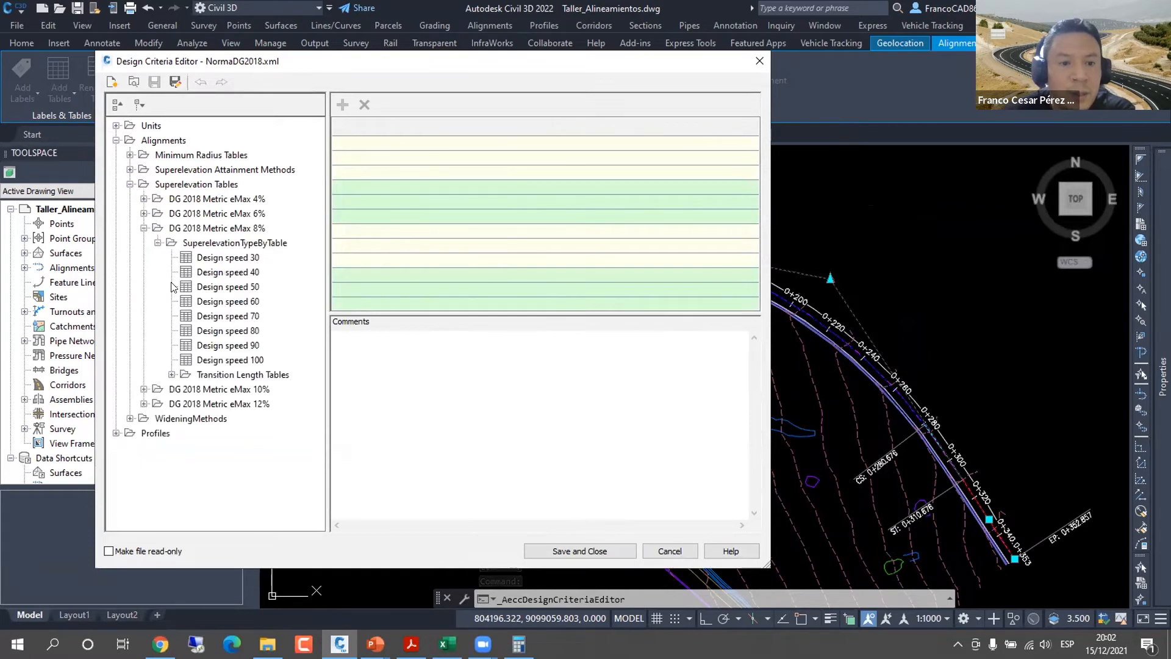
click(244, 302)
scroll(531, 171, down, 1)
scroll(587, 253, up, 1)
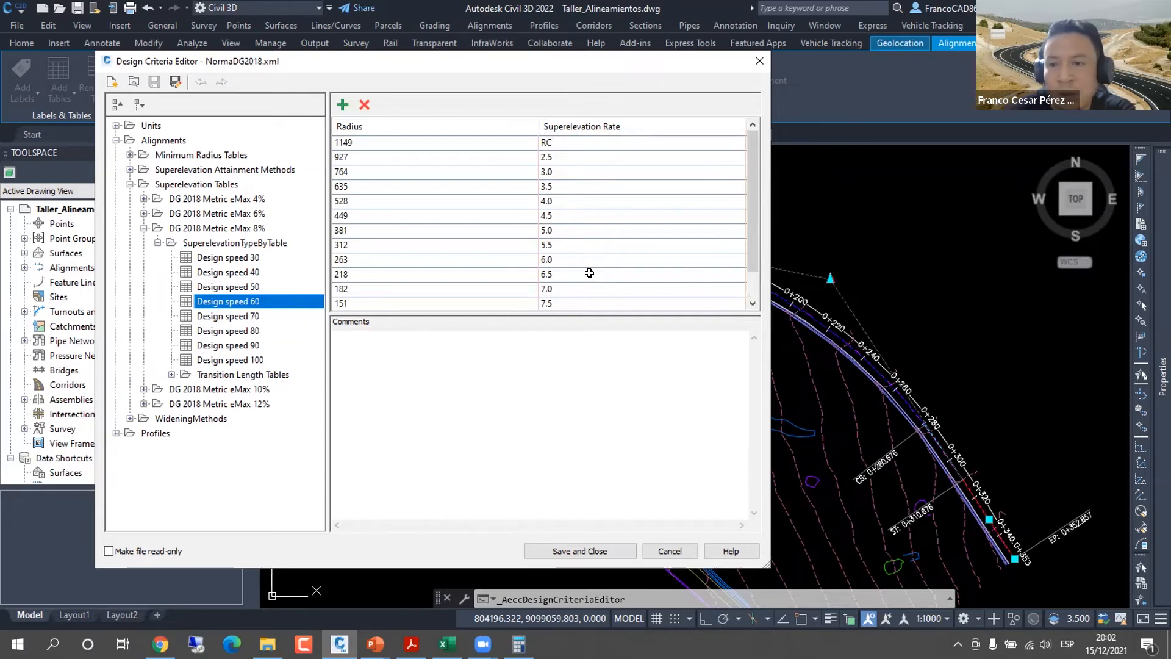
scroll(589, 273, down, 2)
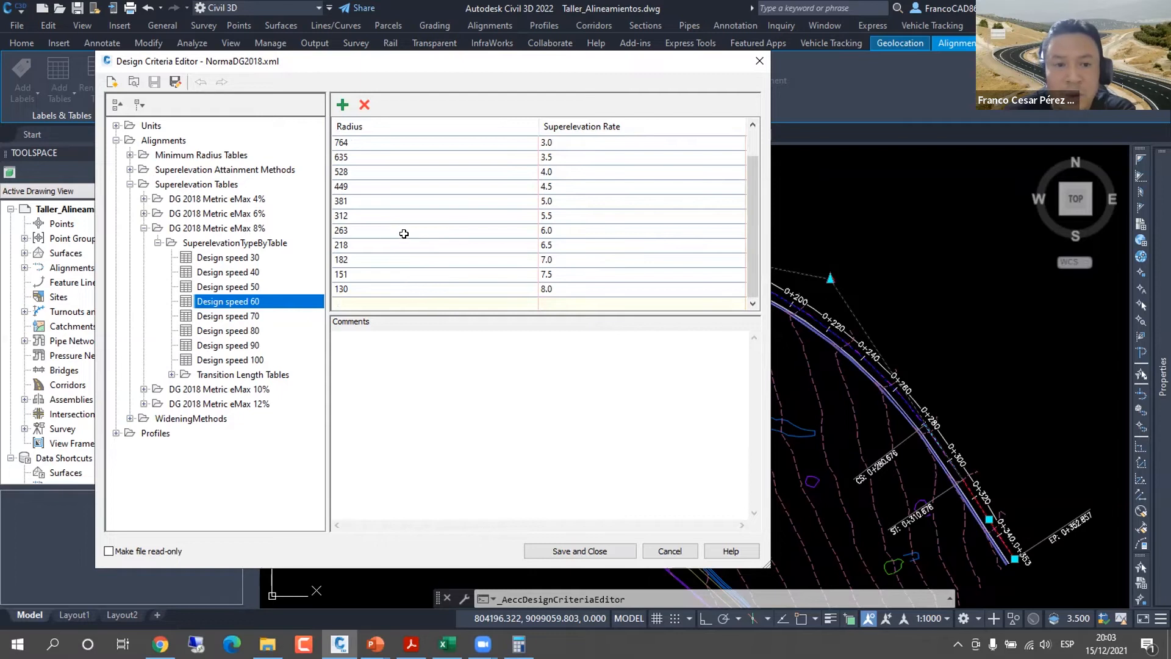
Step: Compare the superelevation rates assigned to the radii from 263 down to 130 in the design speed 60 table
click(349, 229)
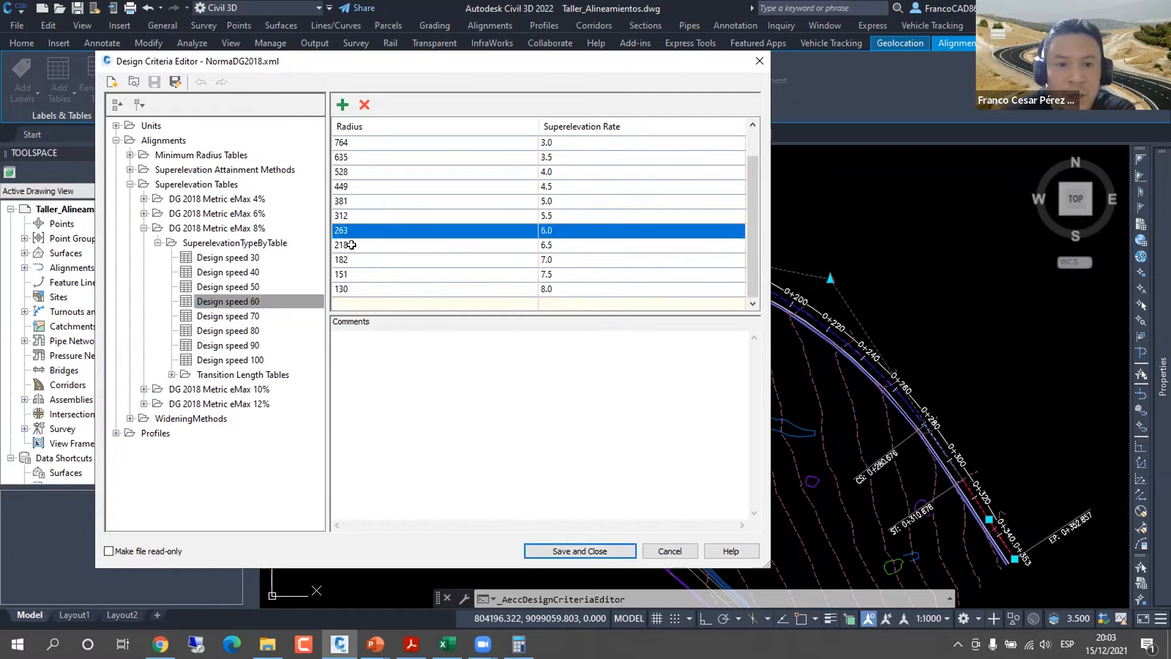
click(351, 245)
click(368, 232)
click(552, 243)
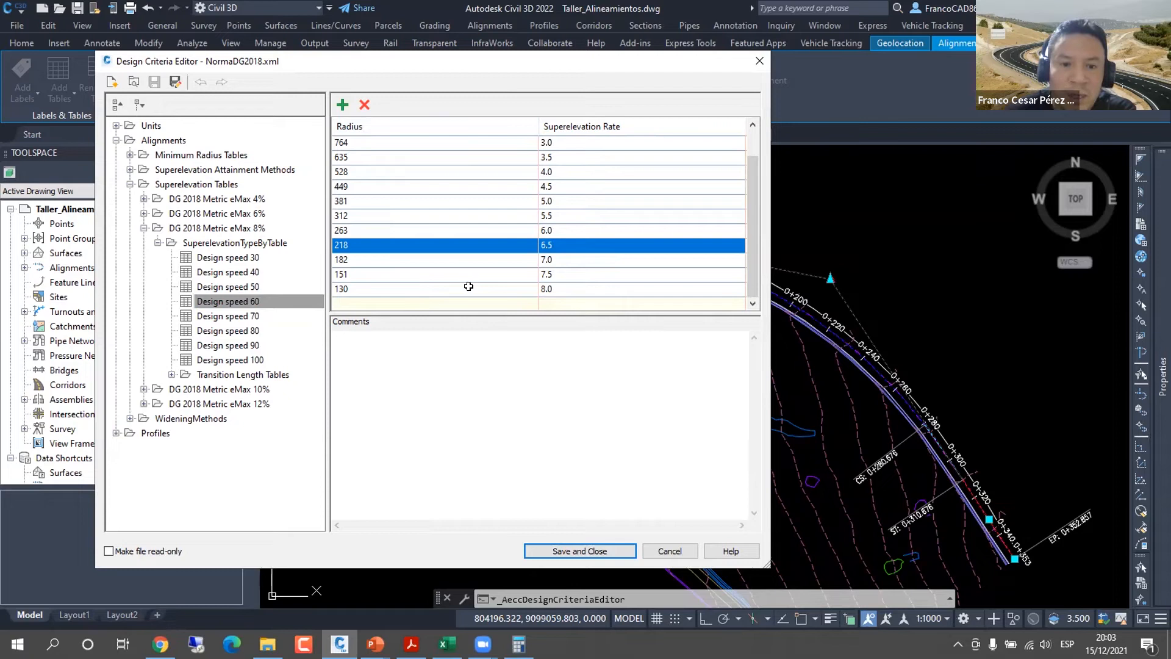
click(500, 287)
click(507, 273)
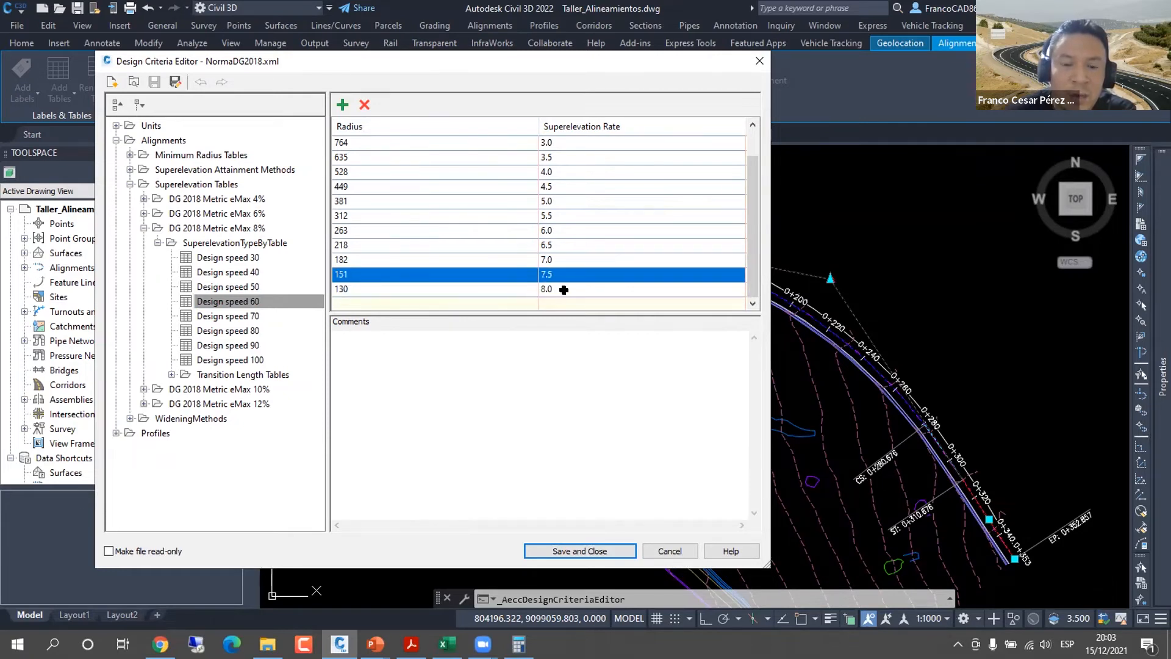
click(564, 290)
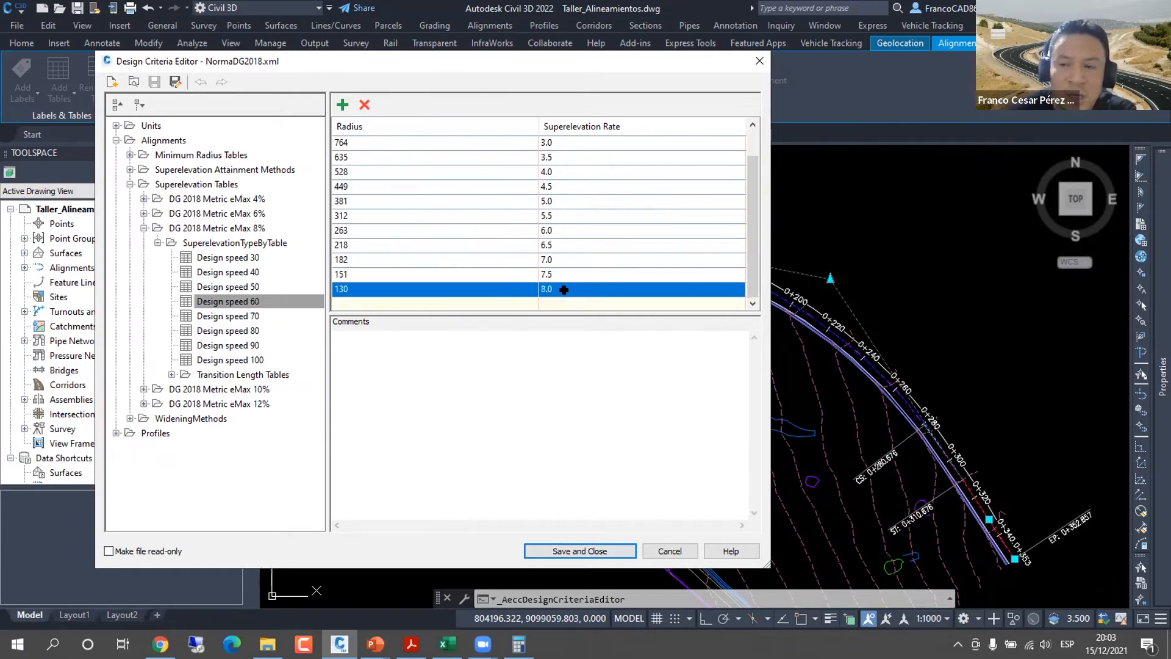
click(454, 275)
click(466, 259)
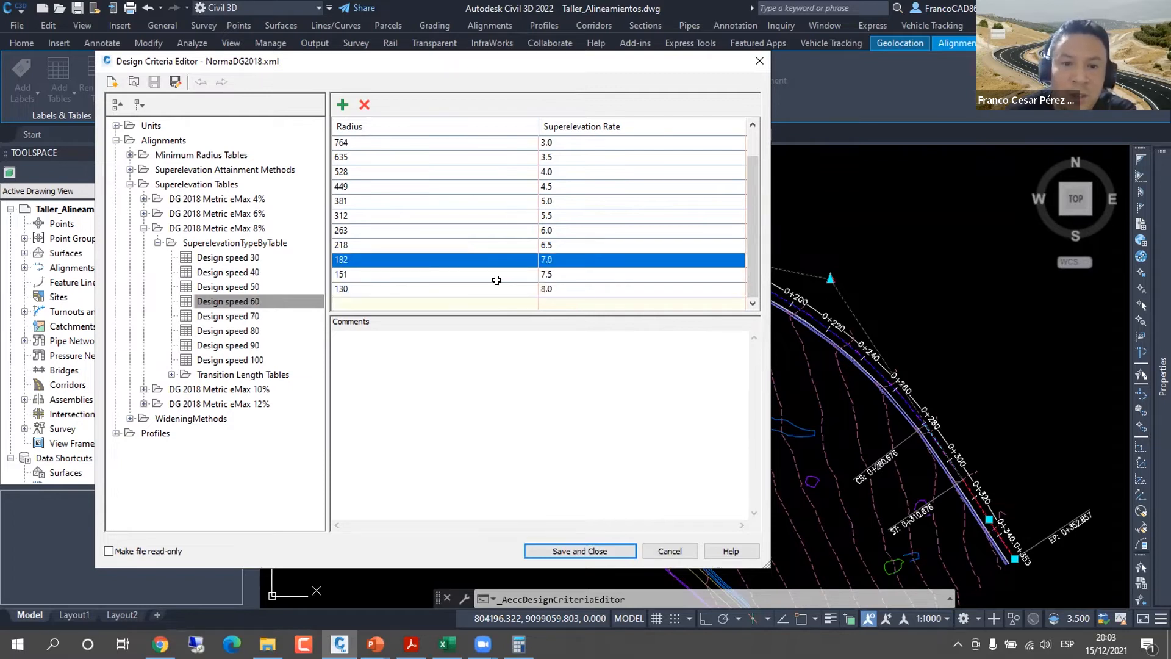
click(574, 273)
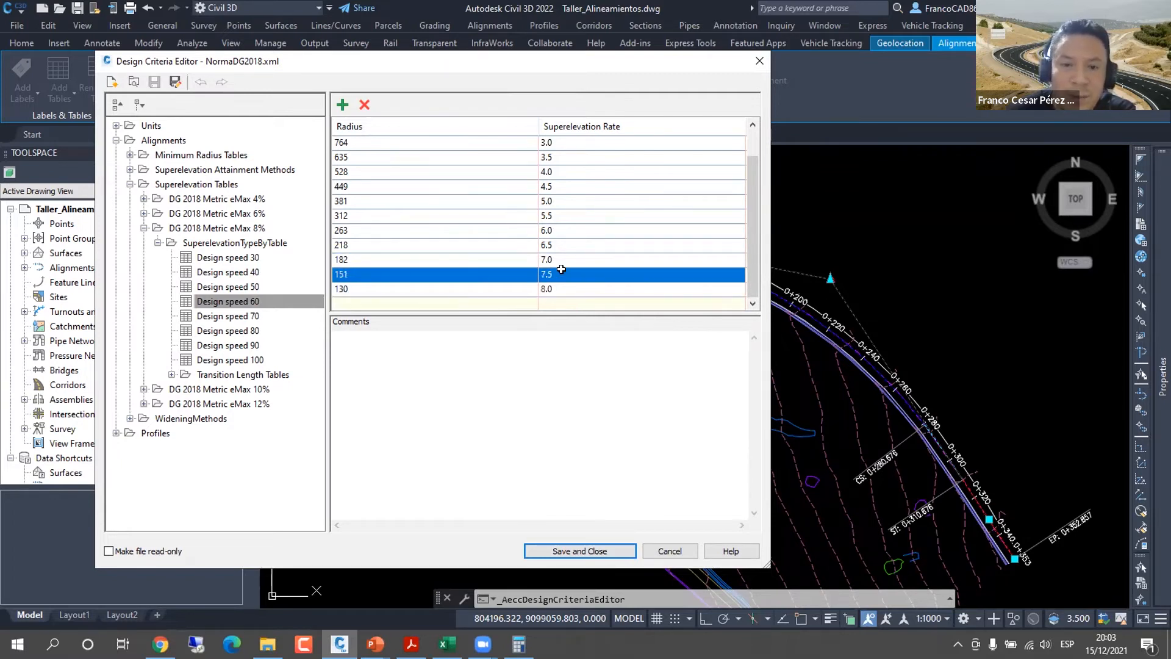
Step: Compare the design speed 60 superelevation rates for radii 263 down to 130, and close the Design Criteria Editor without saving
click(468, 259)
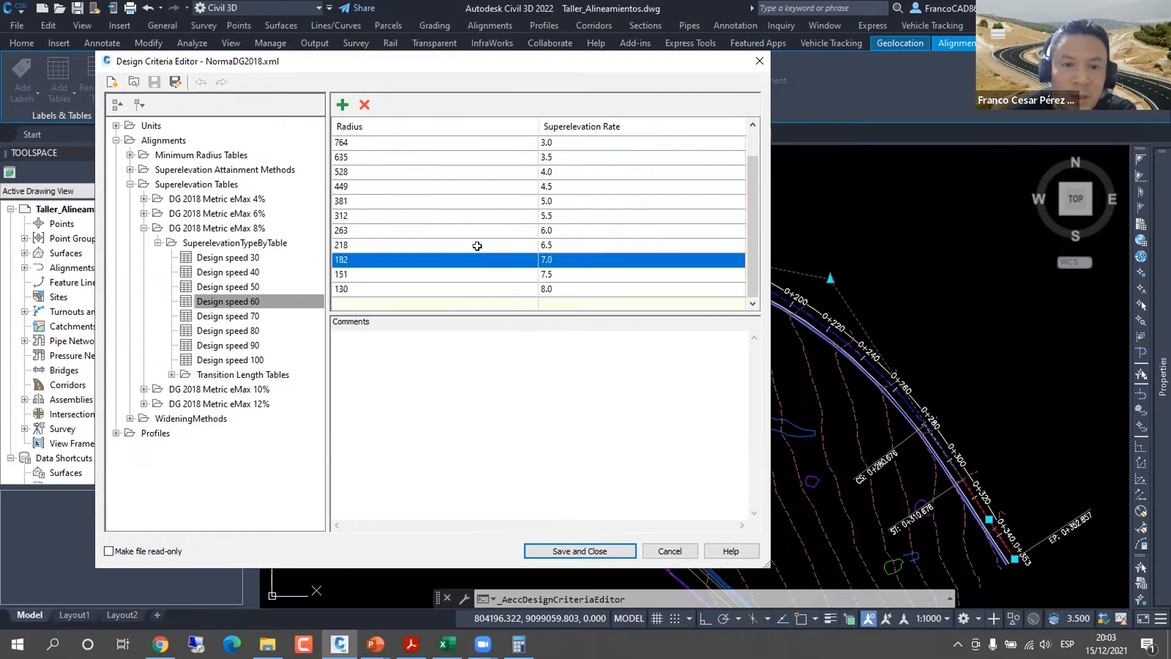
click(477, 246)
click(571, 258)
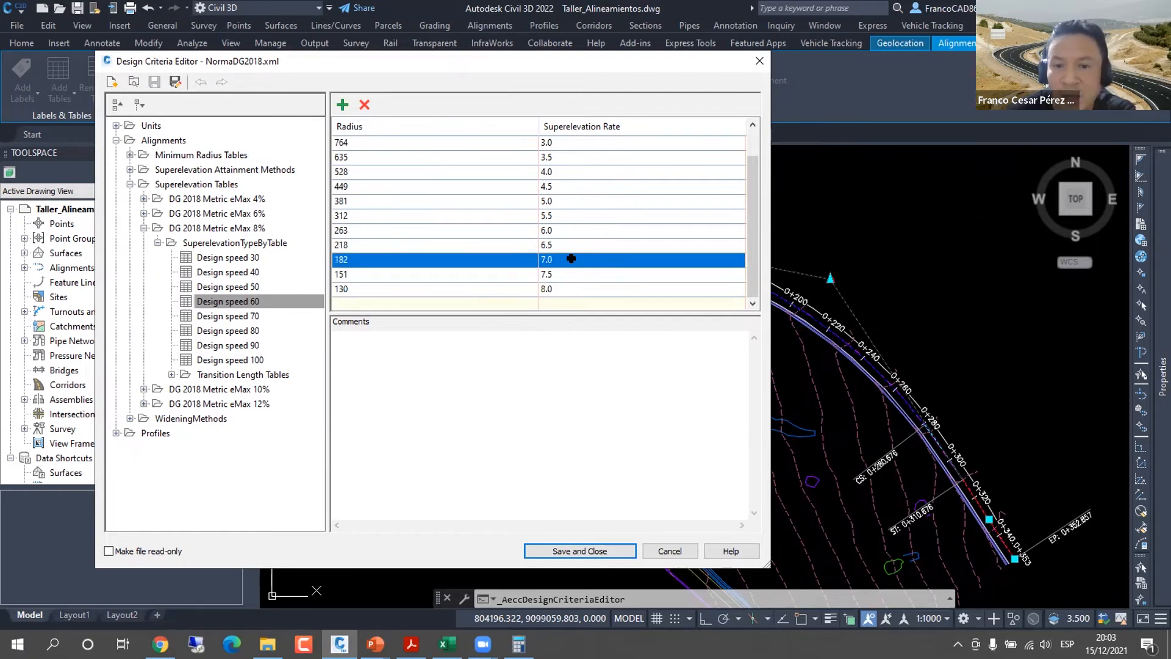
click(422, 244)
click(437, 227)
click(574, 239)
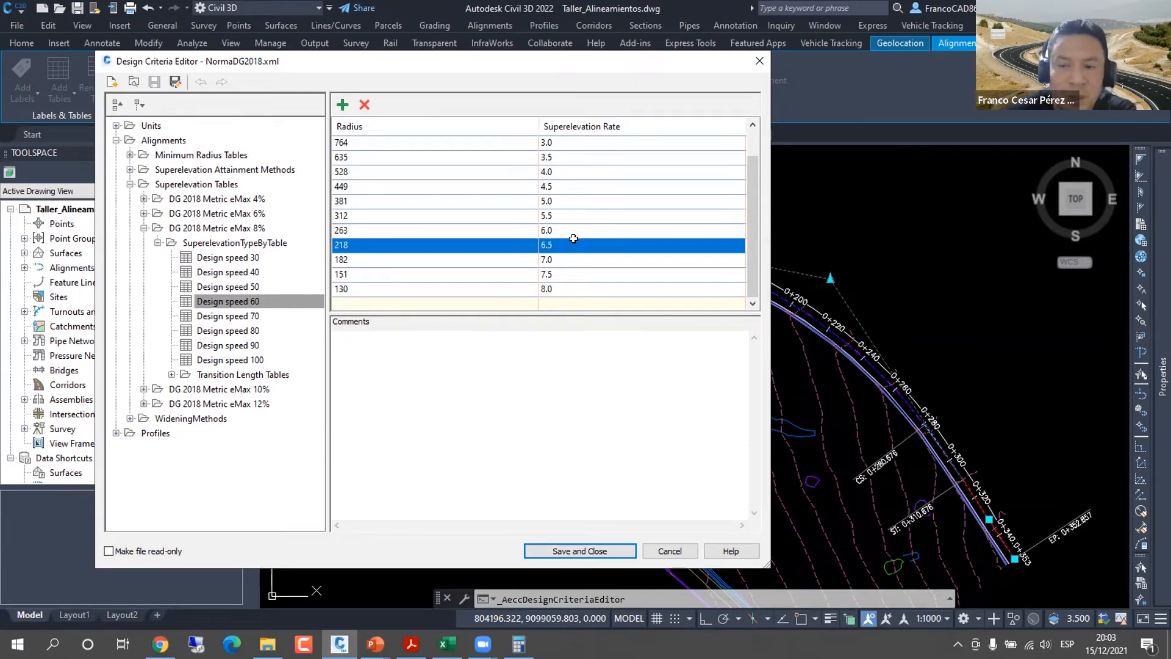
click(449, 290)
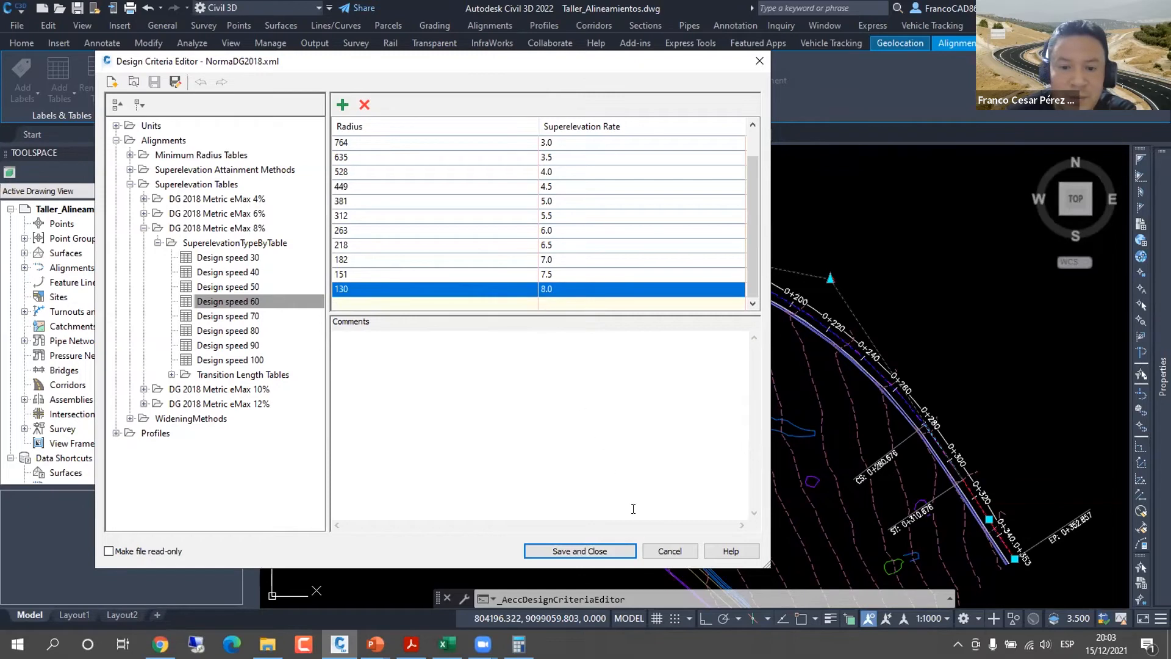
click(665, 552)
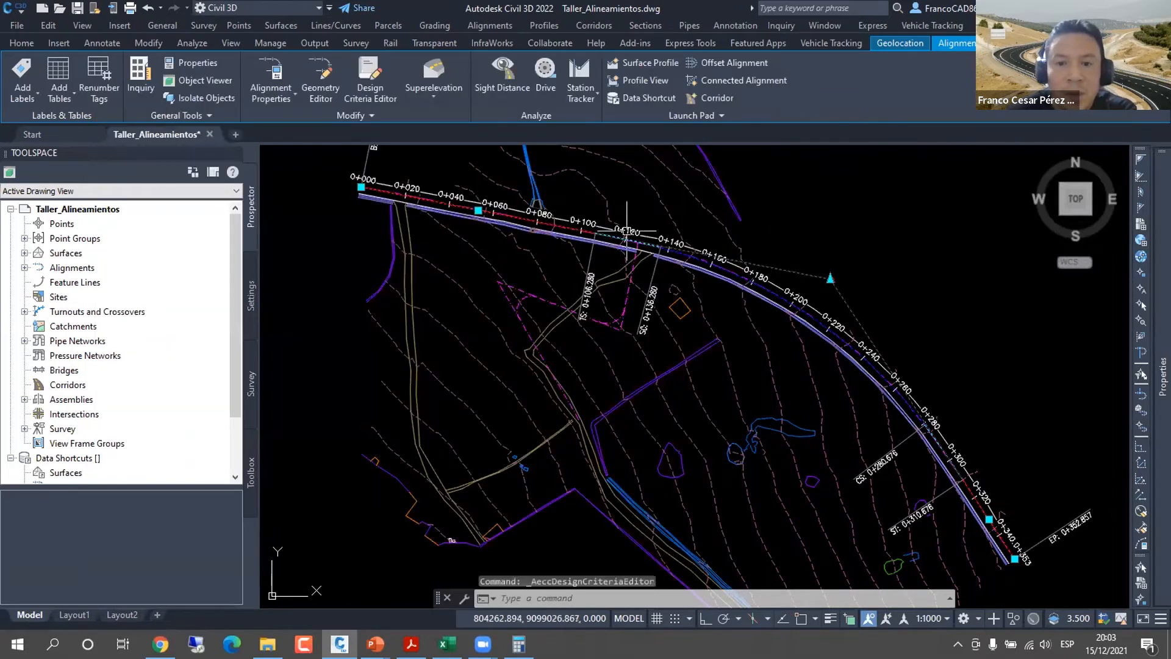
Step: Check the lane and shoulder slopes of Curve.1 in the superelevation tabular editor, and close it
click(434, 88)
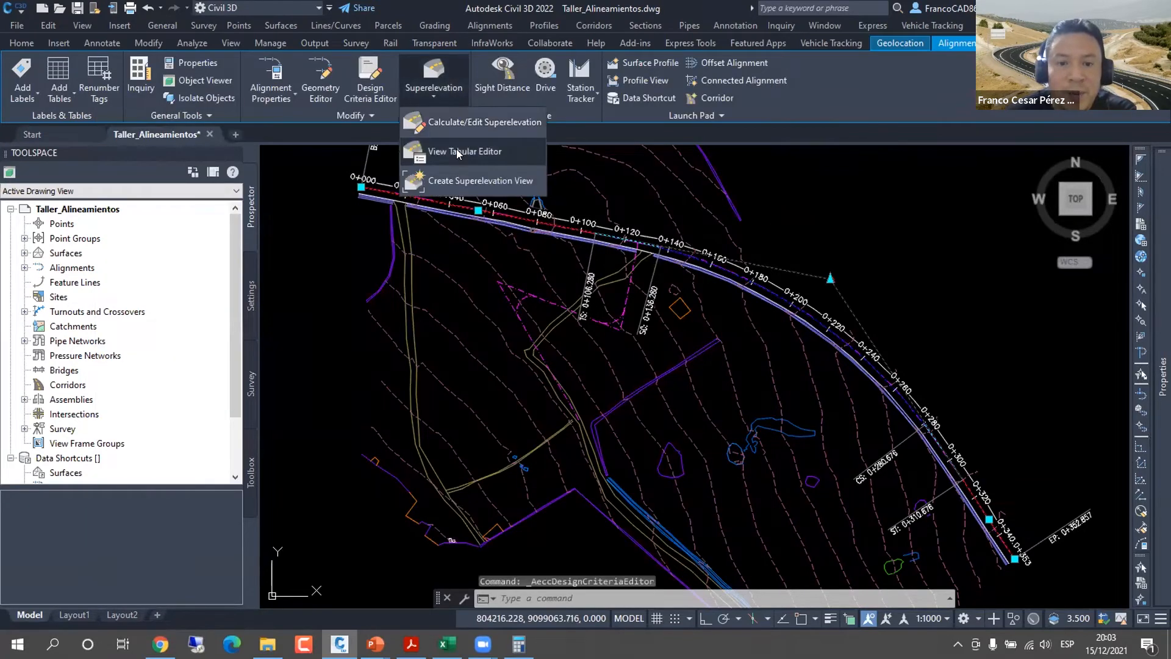
click(459, 154)
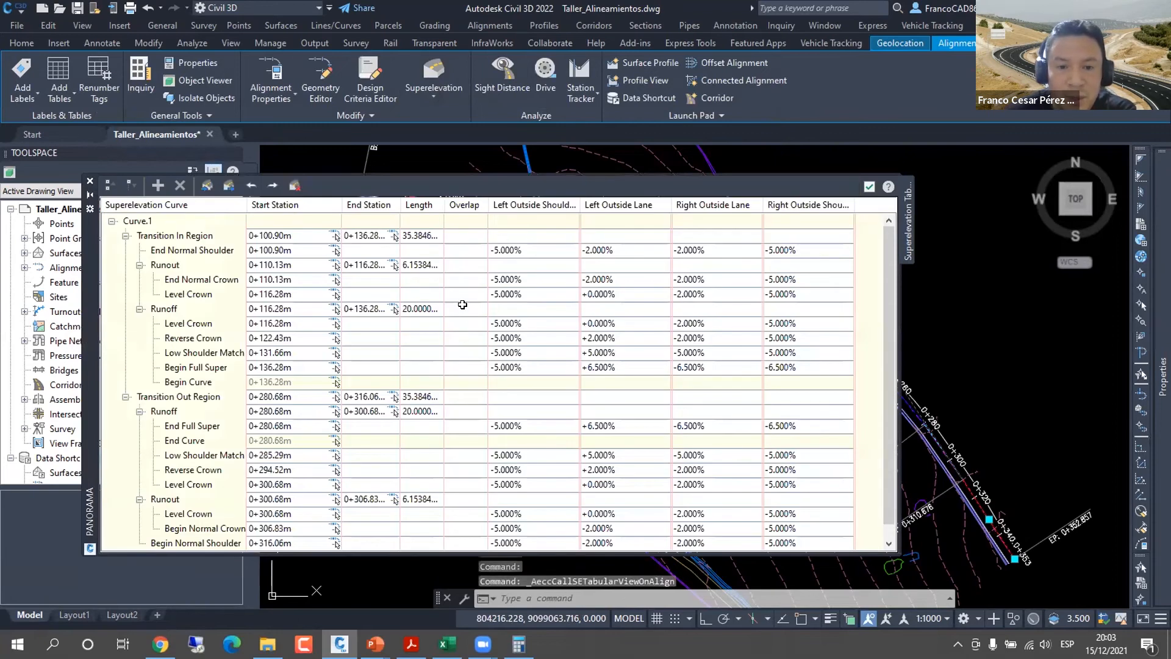
click(869, 187)
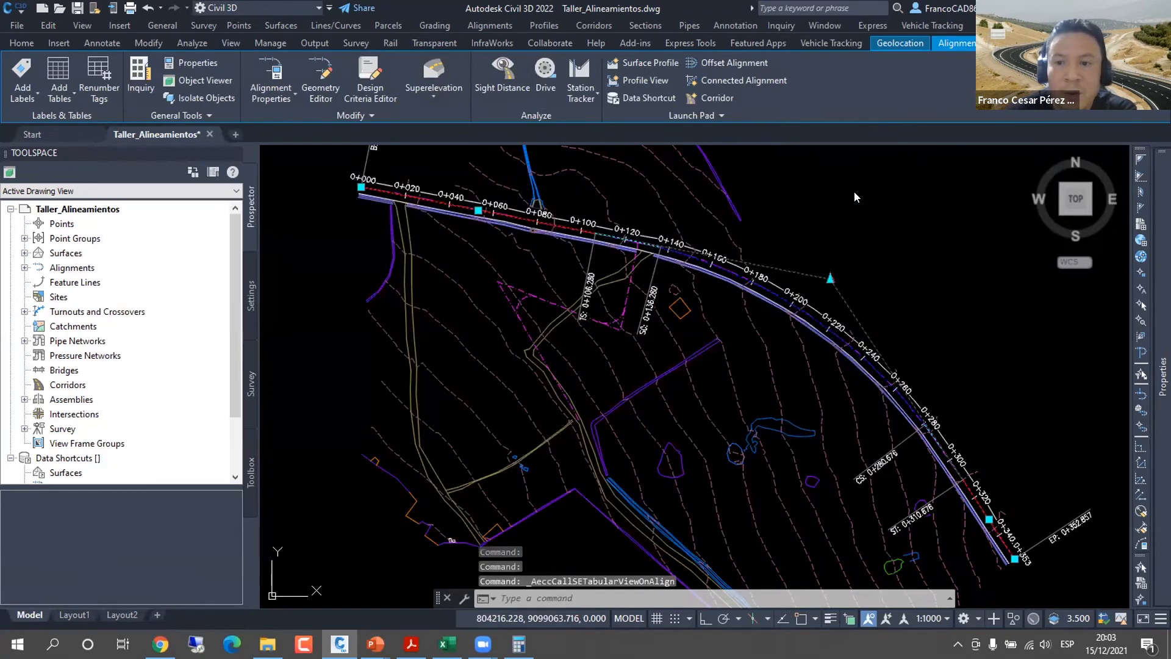
Step: Examine the alignment around the entry spiral between the TS and SC stations
scroll(629, 323, up, 3)
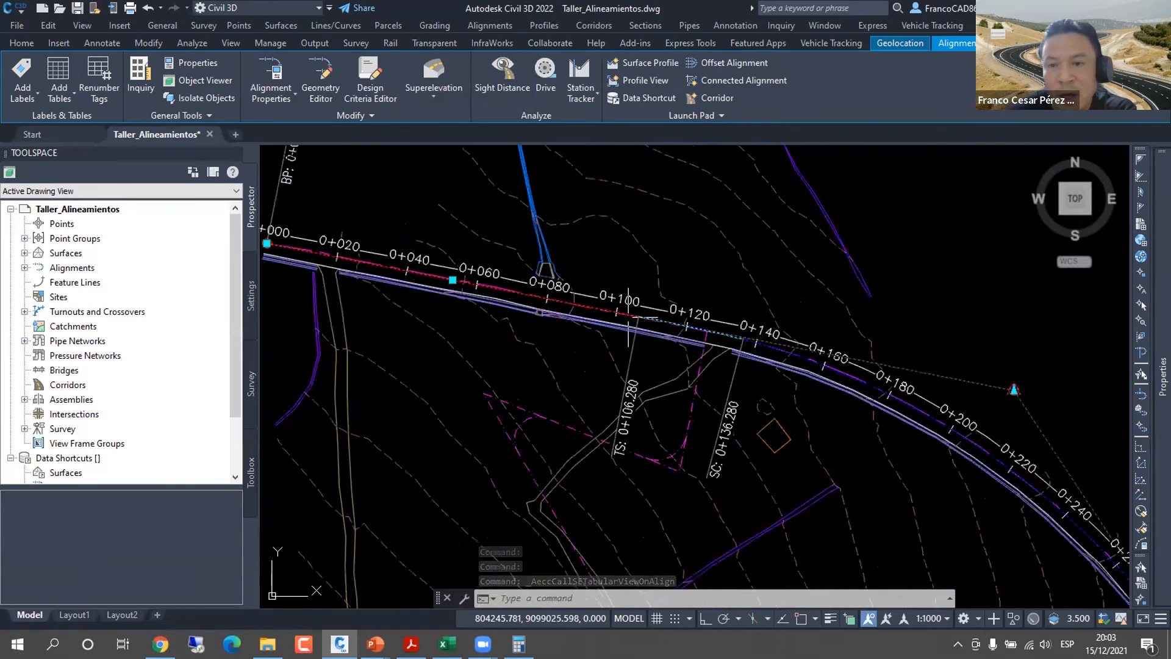
middle_drag(830, 389, 745, 335)
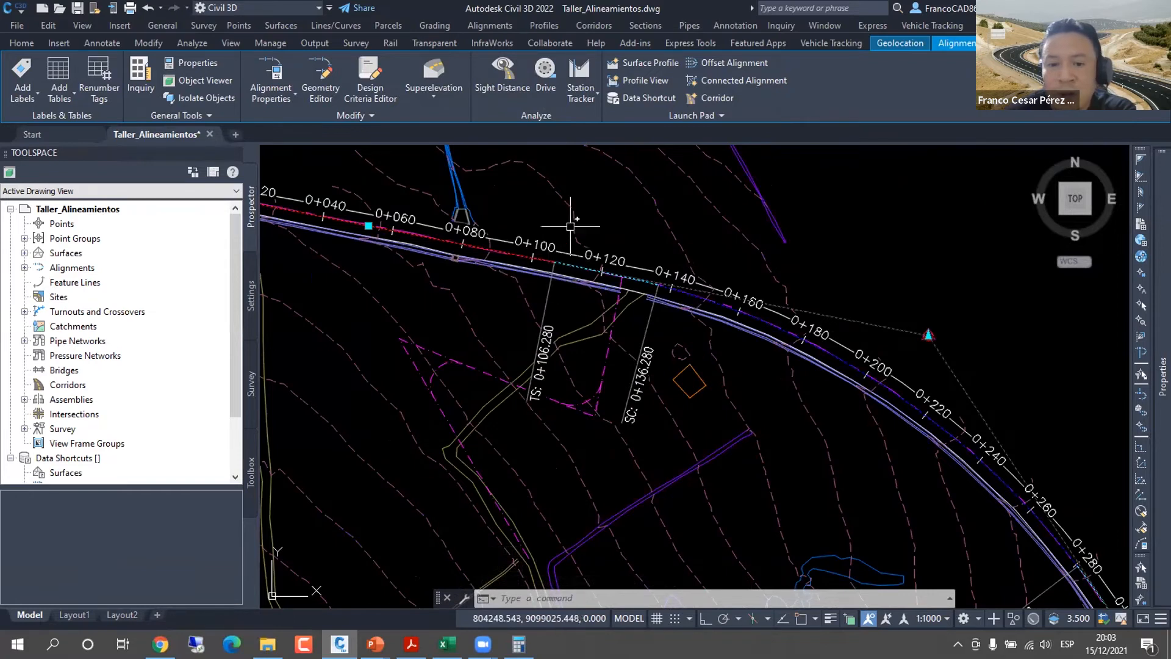
scroll(671, 281, down, 2)
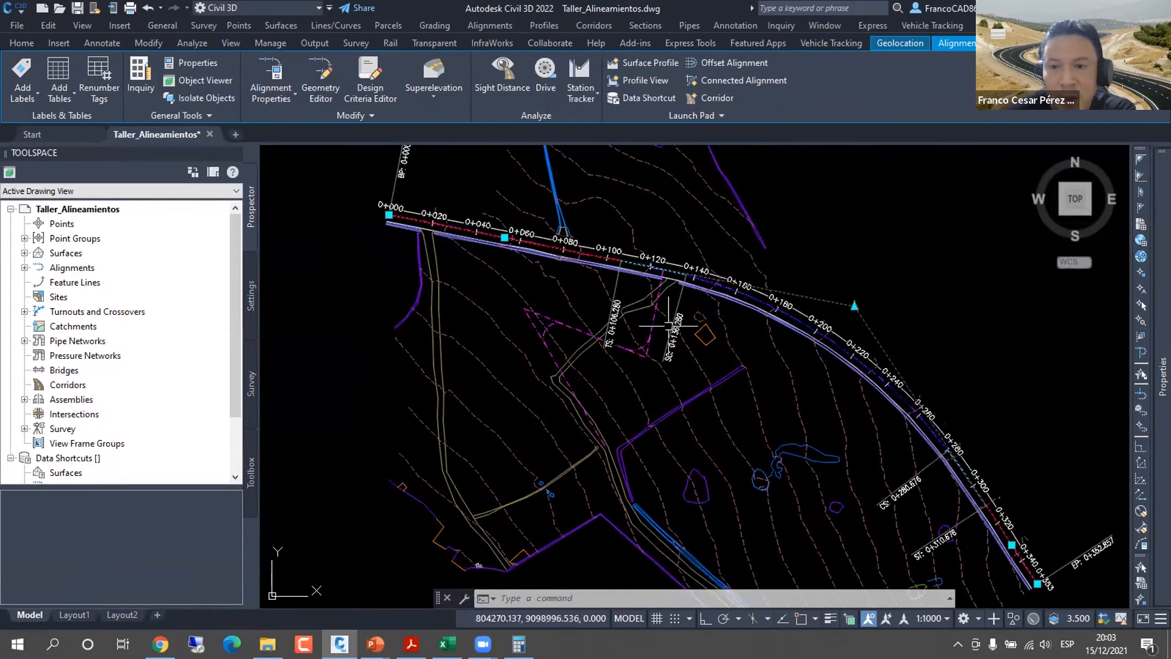
scroll(741, 334, up, 2)
scroll(701, 297, down, 2)
middle_drag(729, 315, 706, 322)
scroll(705, 322, up, 3)
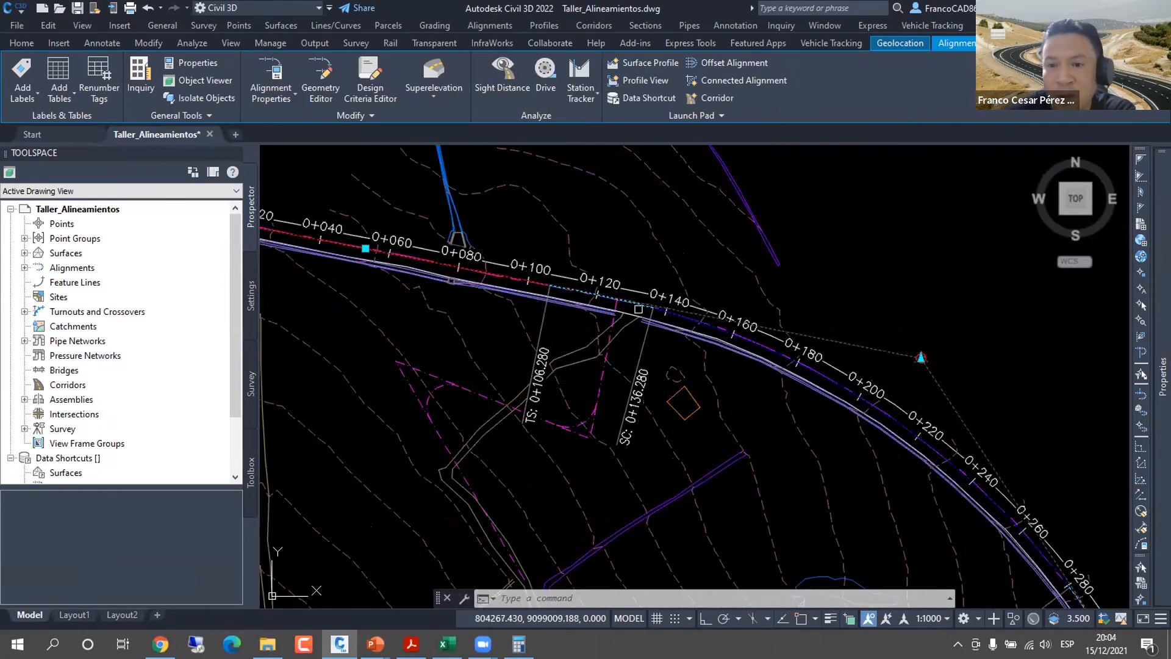
scroll(831, 325, down, 2)
Step: Create a superelevation view of Carretera principal in Standard style with all lanes and shoulders, placed in the empty area beside the alignment
mouse_move(815, 330)
middle_down()
mouse_move(519, 276)
mouse_move(462, 302)
middle_up()
click(440, 89)
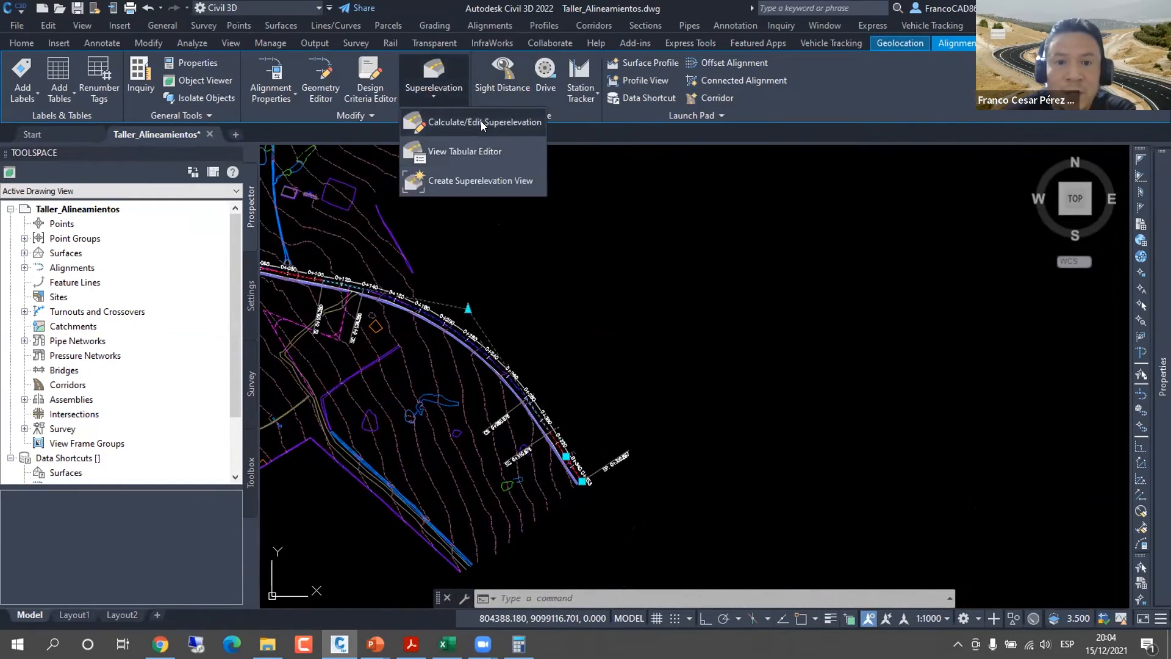
click(499, 181)
click(686, 474)
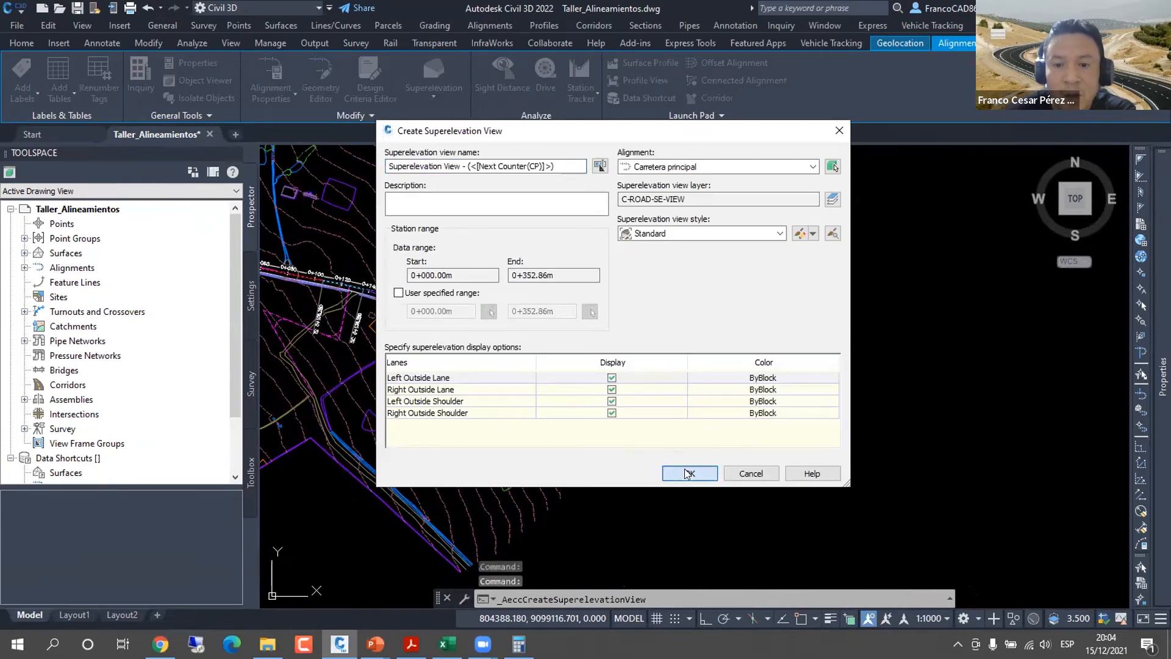
click(690, 379)
scroll(811, 345, down, 2)
middle_drag(867, 366, 723, 358)
Step: Turn on object snap and draw vertical construction lines through the start and end of the entry spiral in the superelevation view
scroll(732, 359, up, 4)
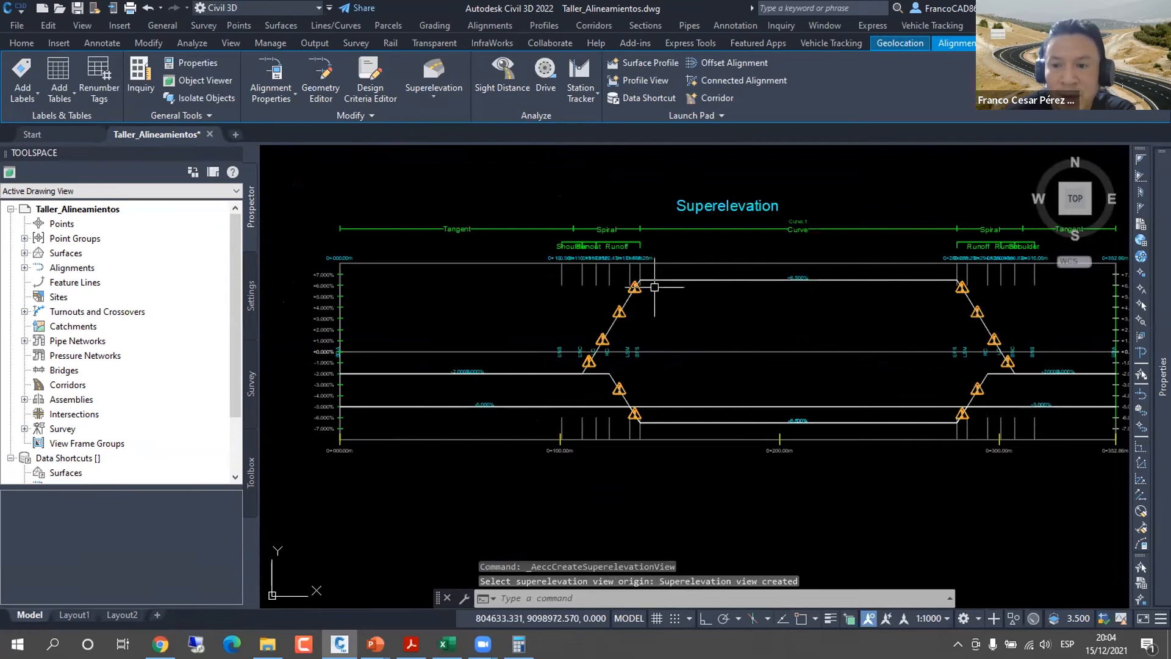
scroll(603, 221, up, 4)
middle_drag(540, 196, 557, 222)
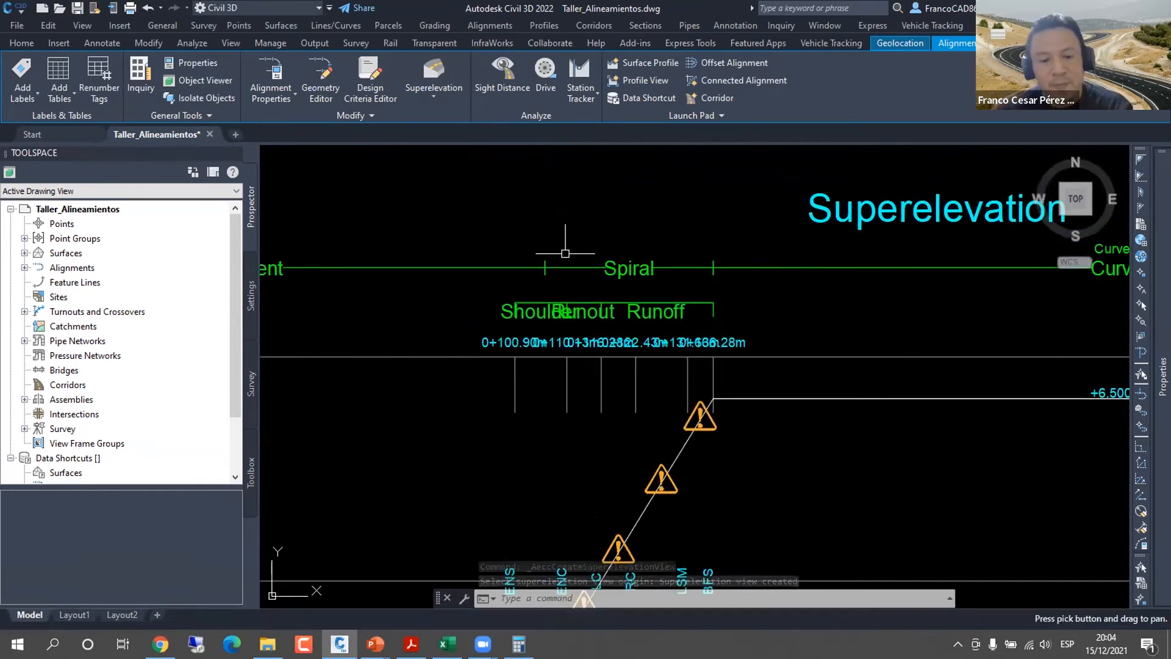
text(x1)
key(Return)
text(v)
key(Return)
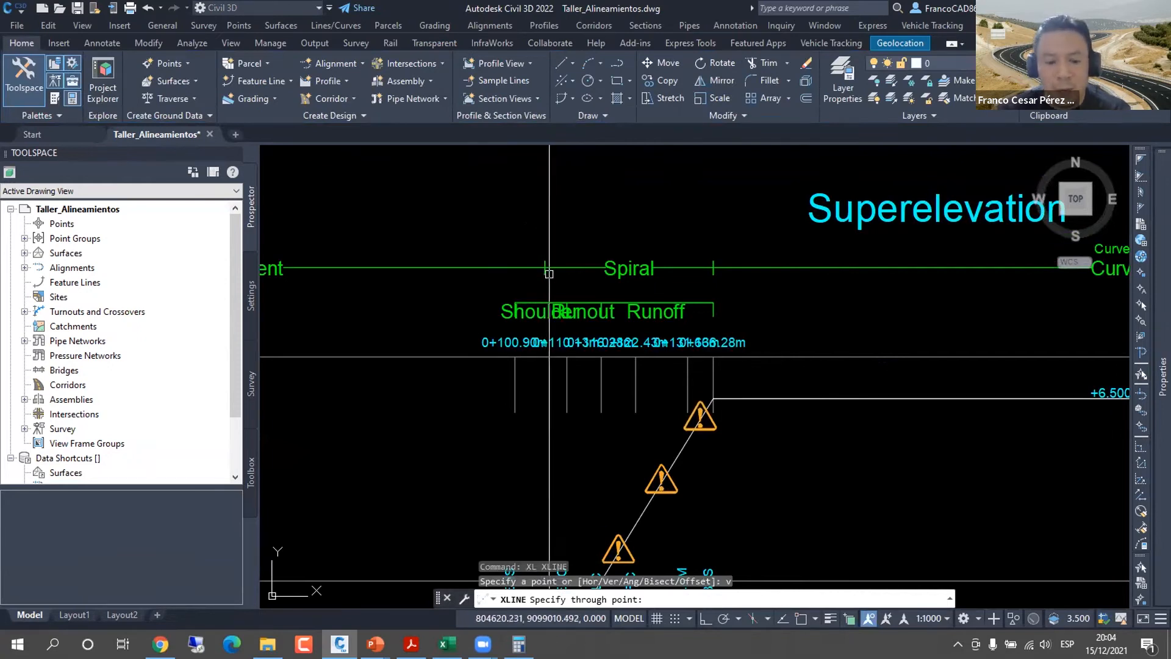
key(F3)
click(544, 267)
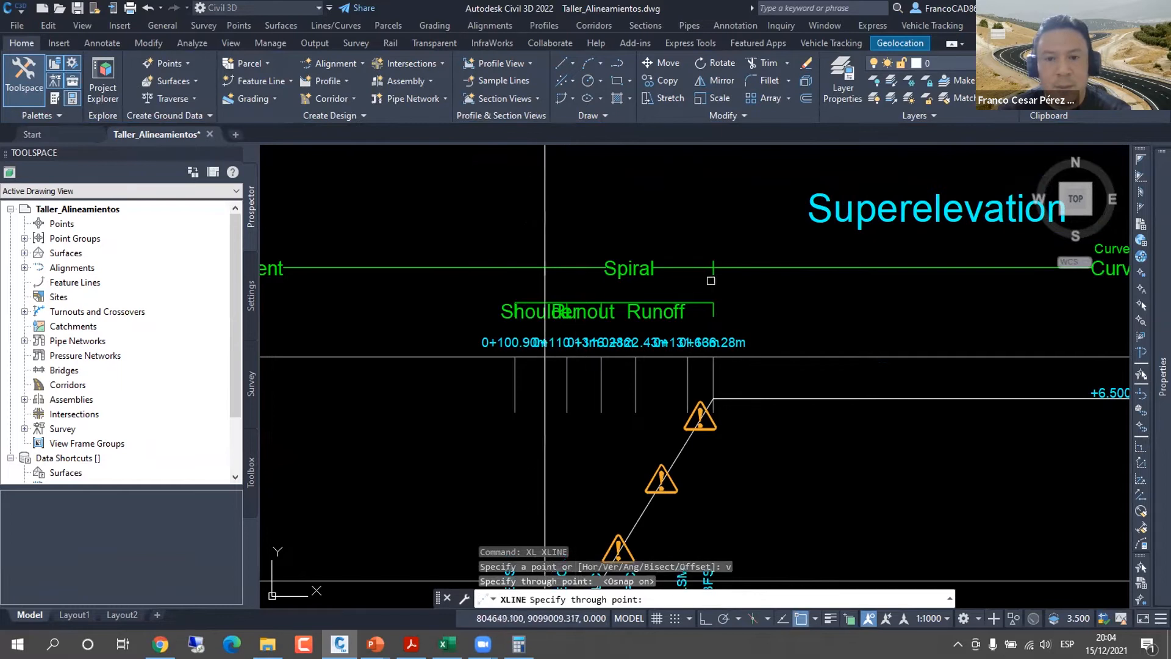
click(713, 268)
middle_drag(723, 409, 719, 279)
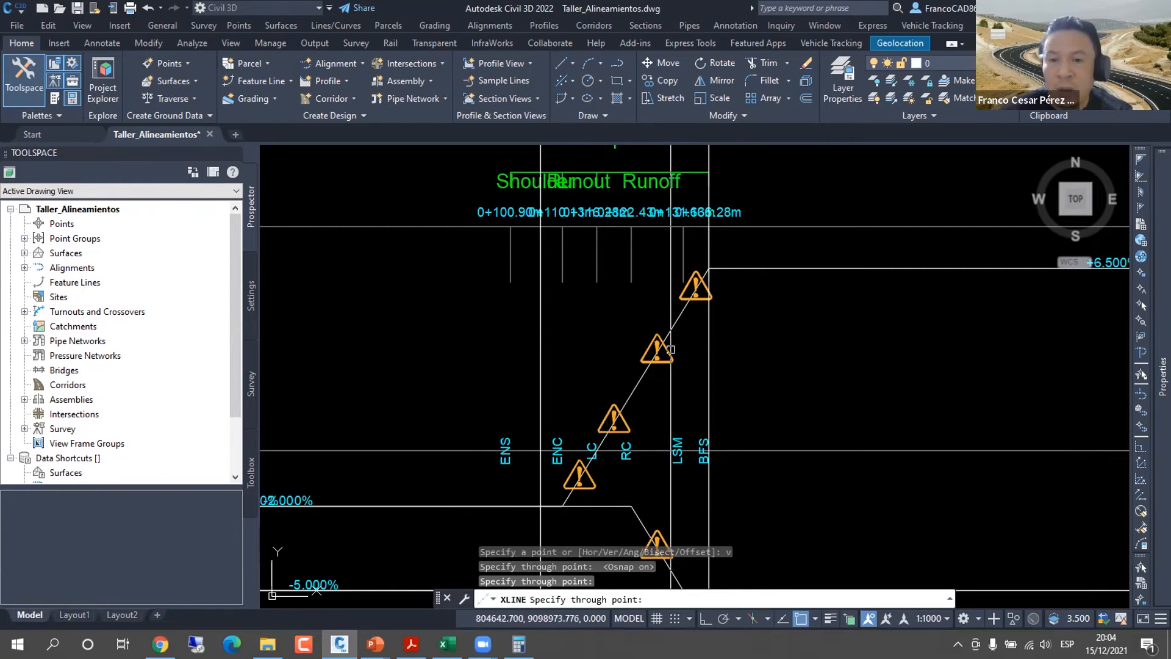
key(Escape)
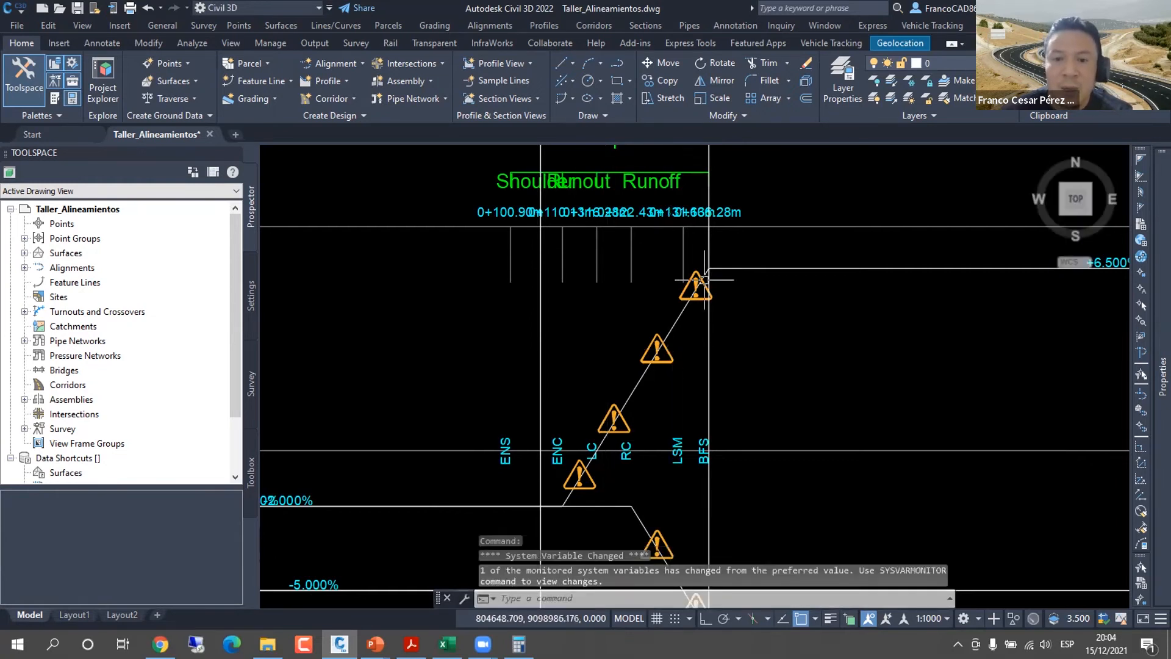
Step: Erase the two vertical construction lines from the superelevation view
scroll(787, 247, down, 3)
middle_drag(788, 247, 778, 362)
click(798, 227)
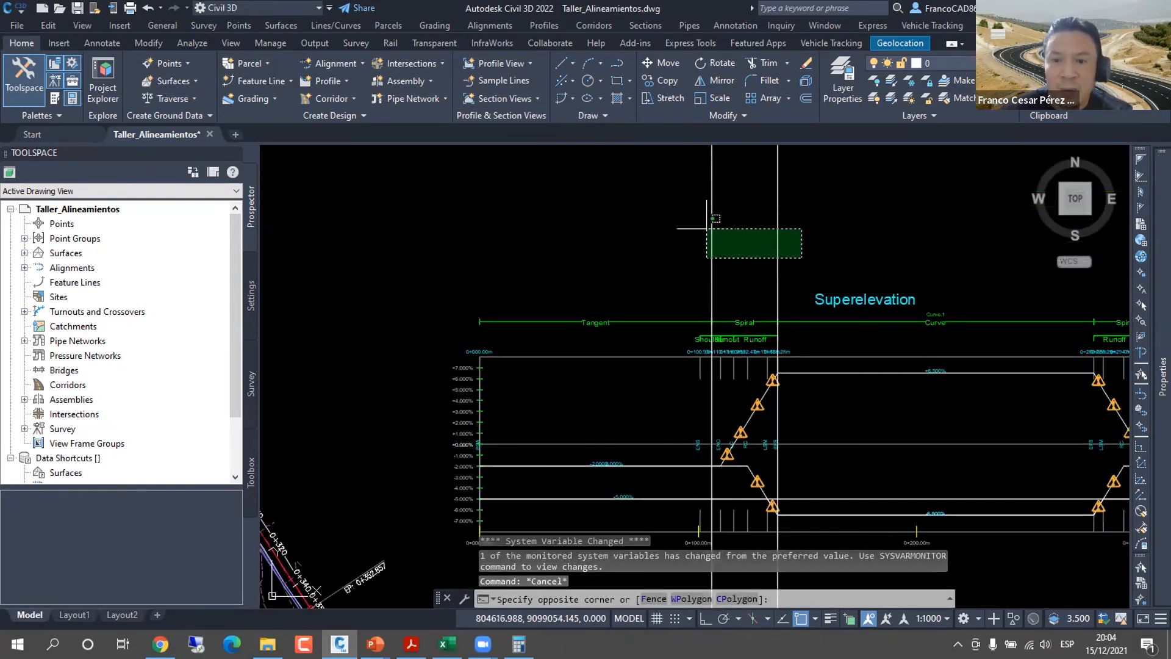
click(704, 257)
text(e)
key(Return)
Step: Set the attainment method of Carretera principal's Curve.1 to Dos Pendientes (Con espirales) in its superelevation criteria
scroll(891, 327, down, 3)
scroll(419, 274, up, 4)
click(403, 271)
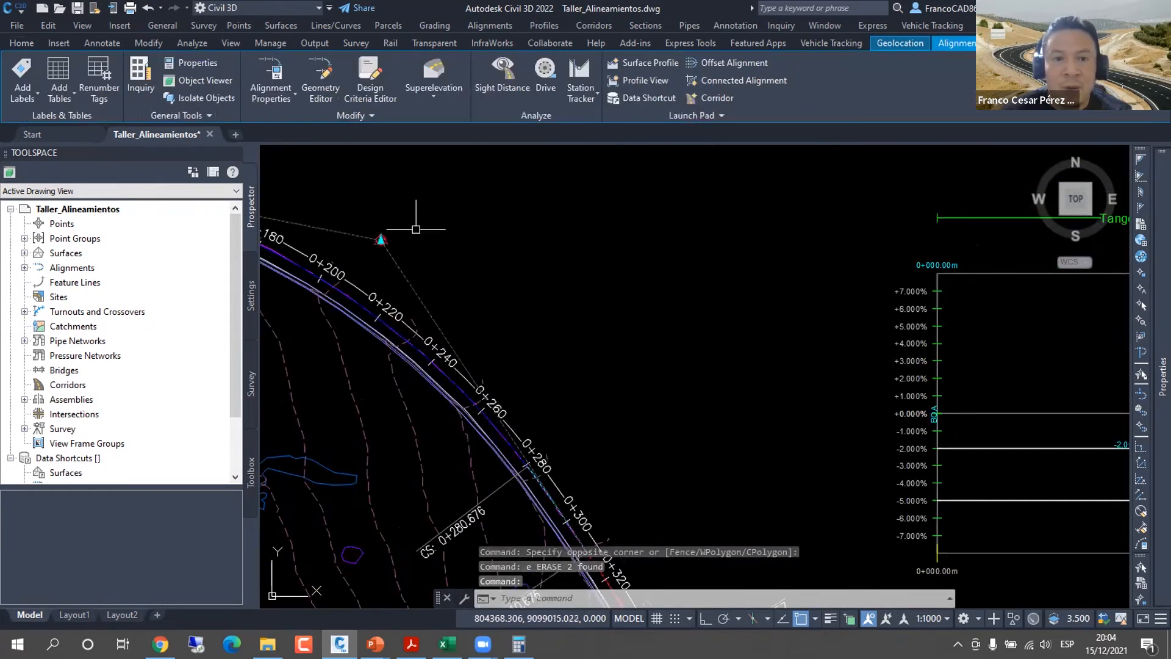
click(434, 92)
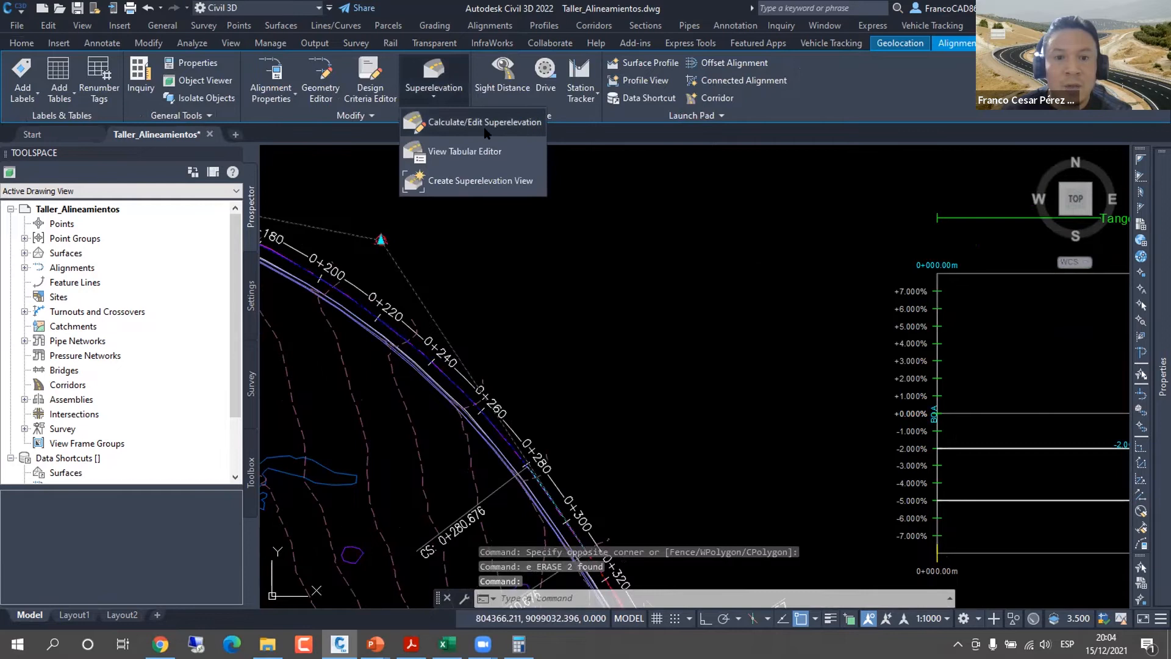
click(487, 123)
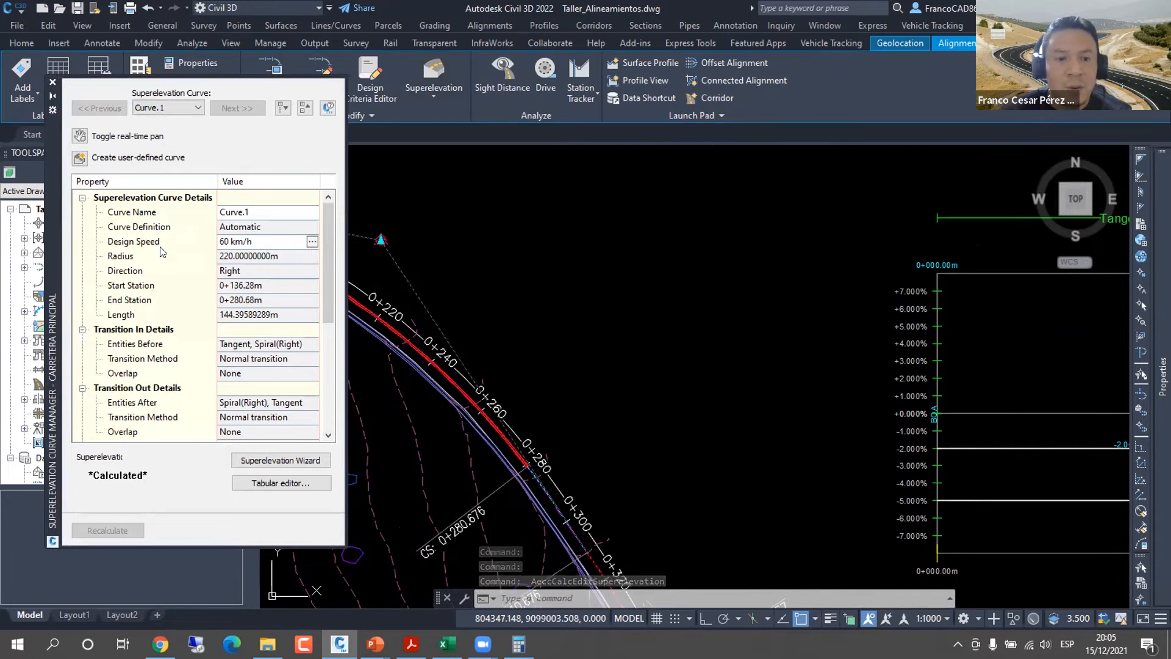
scroll(183, 256, down, 1)
scroll(183, 256, down, 4)
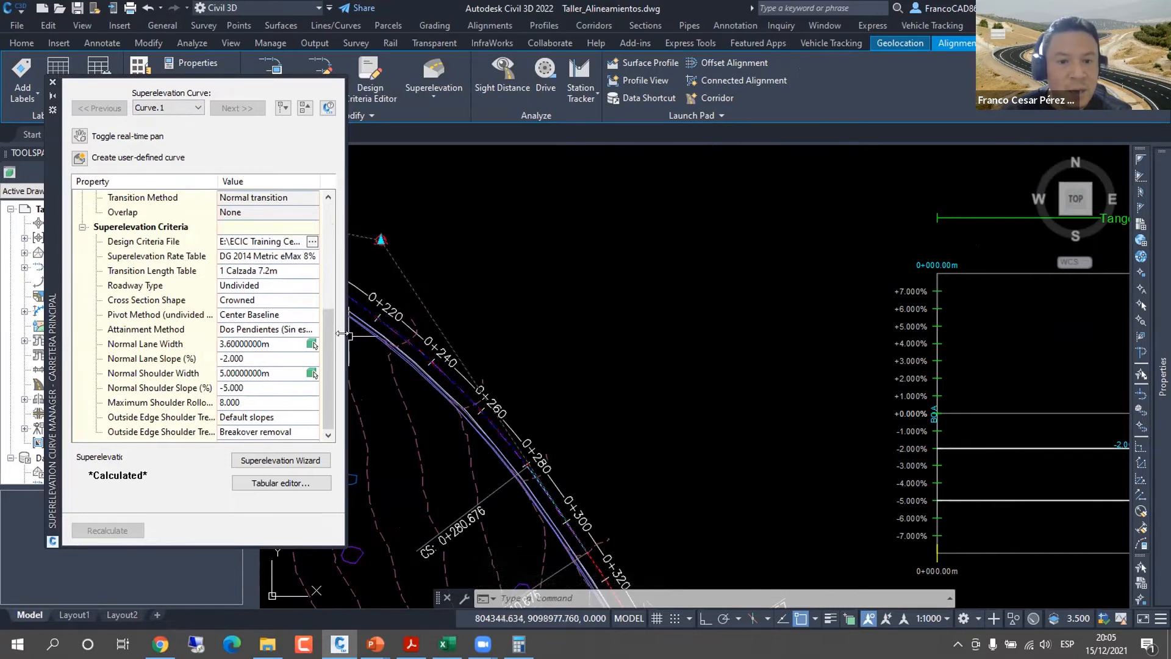
drag(345, 333, 395, 338)
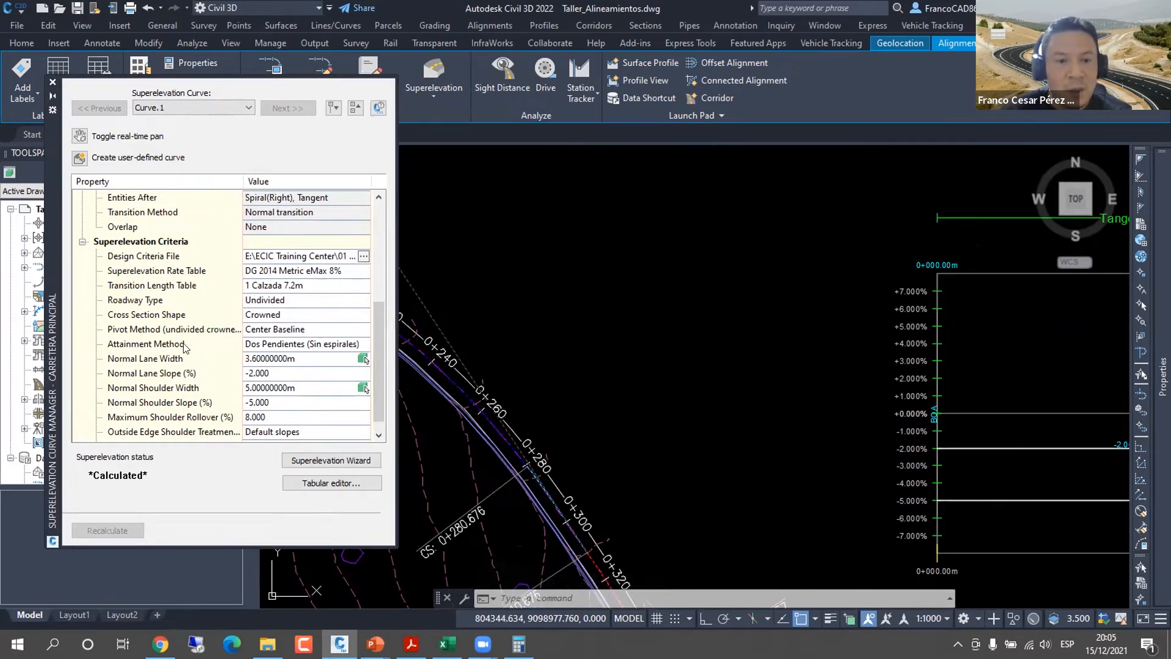
click(259, 345)
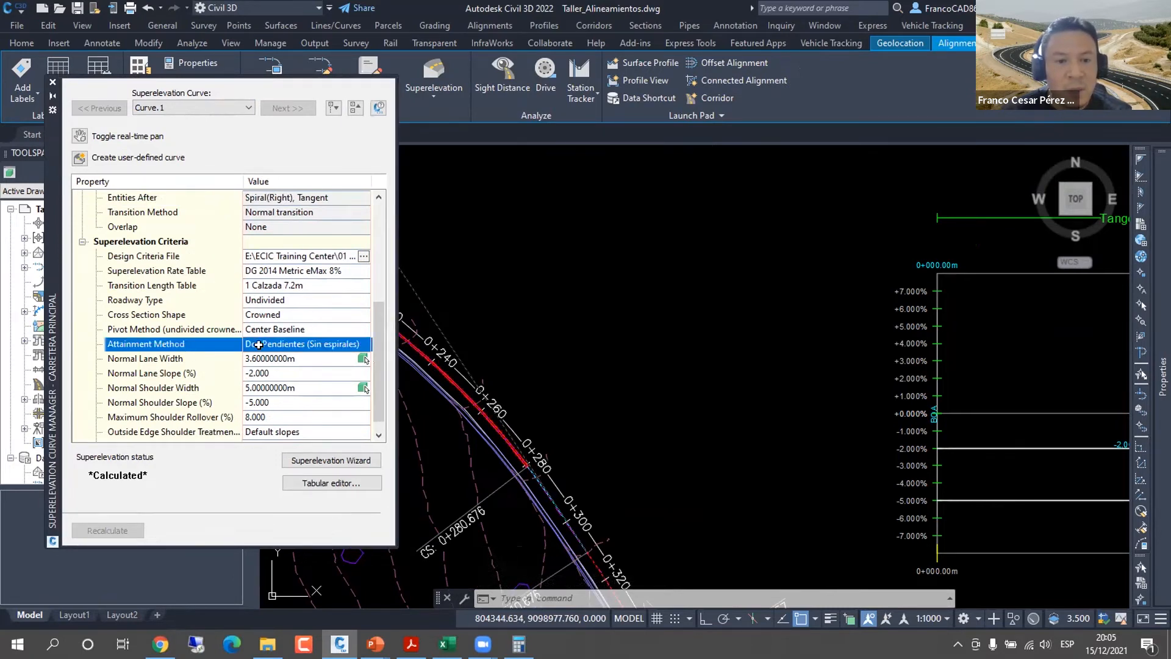
click(360, 343)
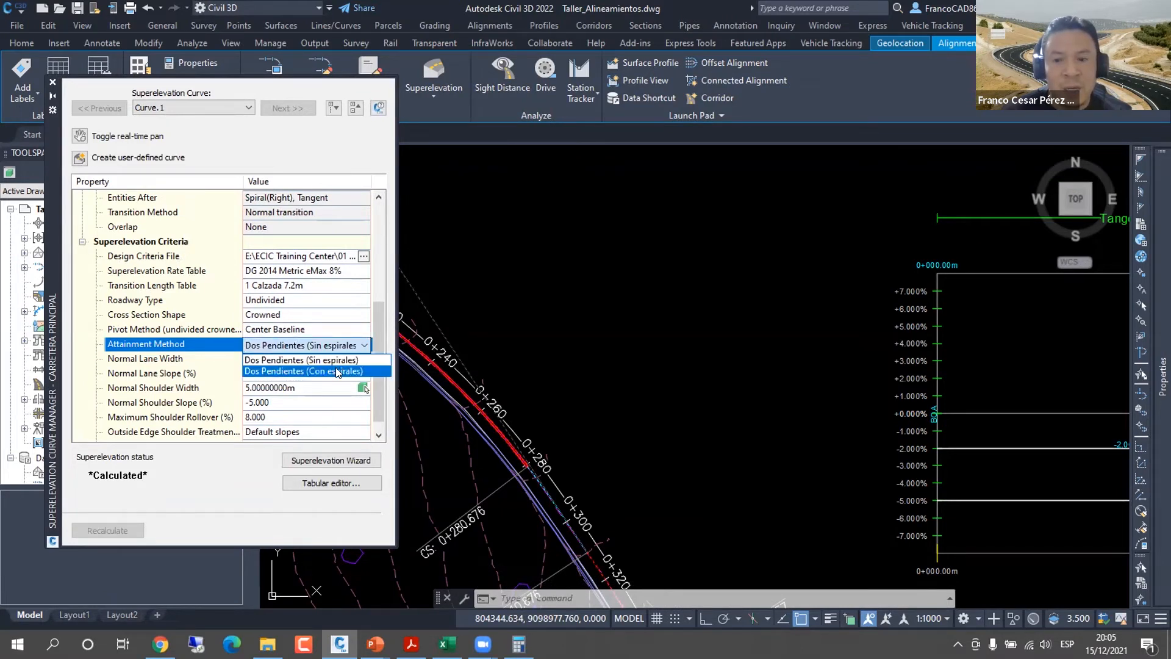
click(338, 372)
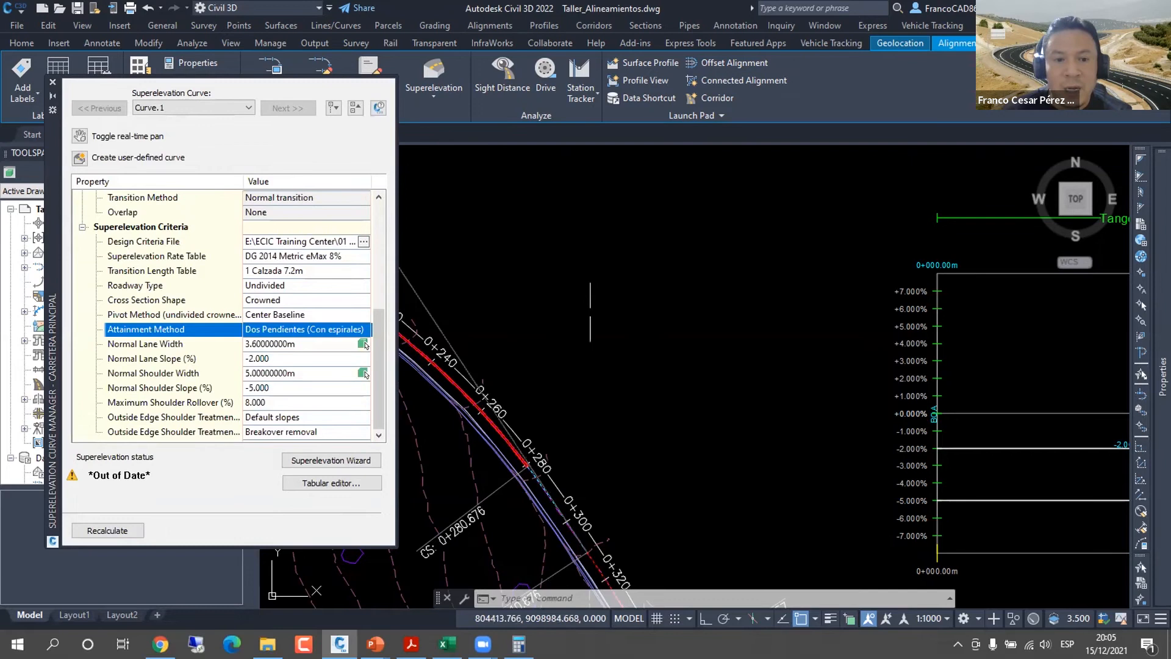
Step: Recalculate the superelevation of Curve.1 with the superelevation view in sight
scroll(640, 284, down, 4)
middle_drag(648, 260, 351, 302)
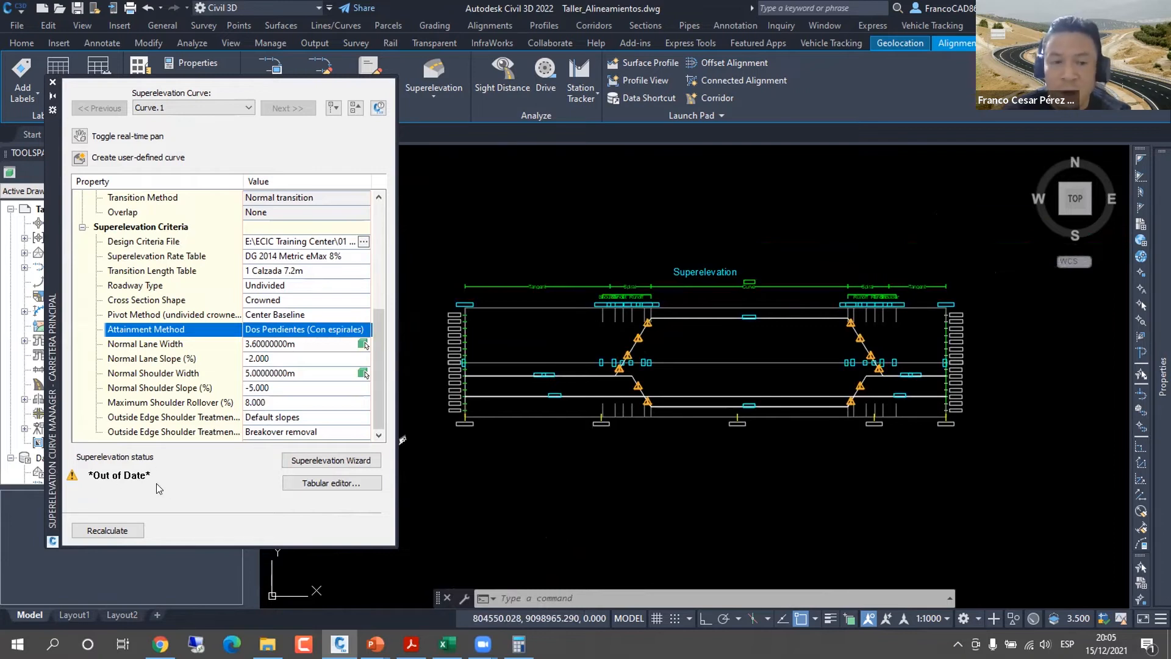
click(108, 531)
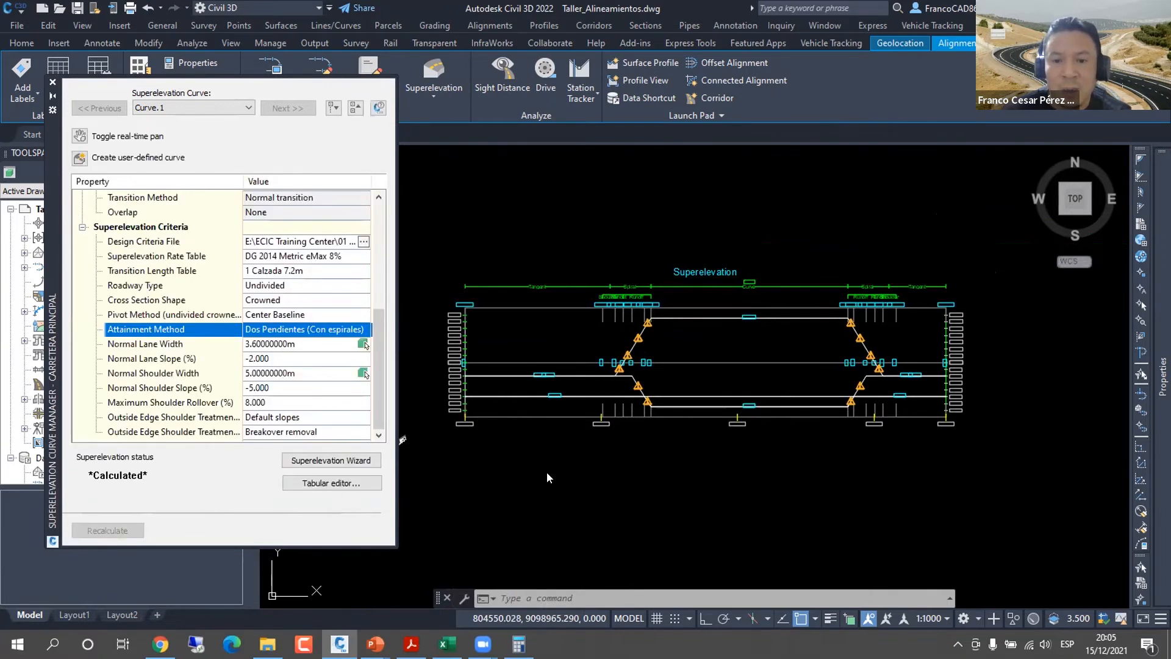
click(575, 471)
click(596, 468)
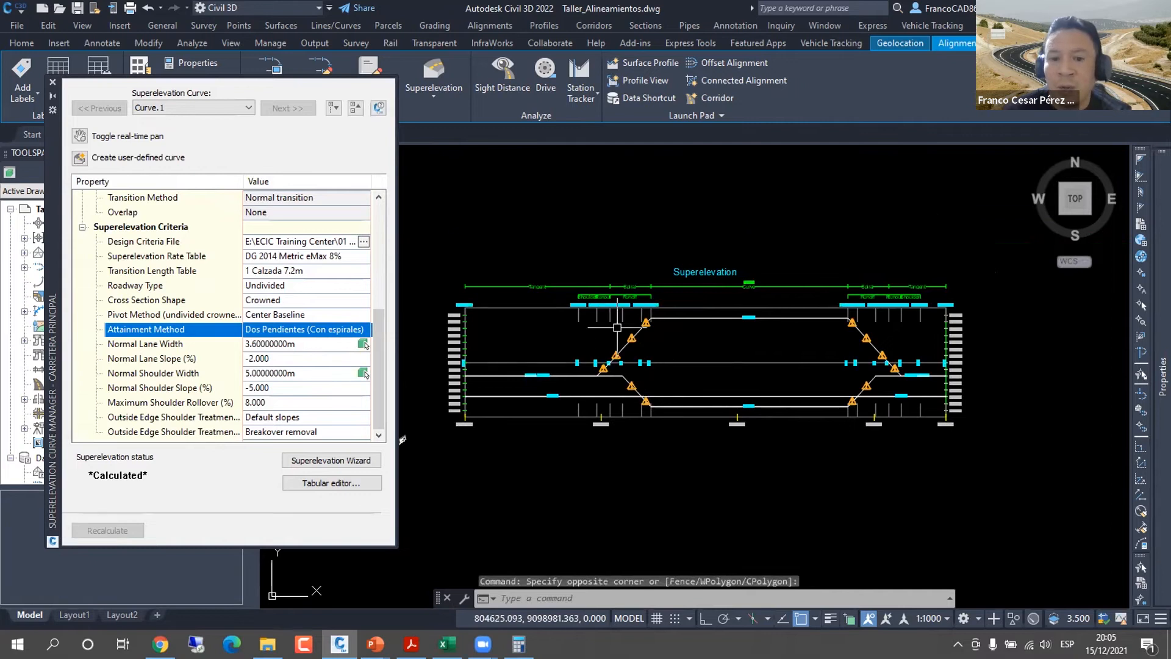
Step: Mark both ends of the entry spiral with vertical construction lines on the recalculated superelevation diagram, and inspect the transition between them
scroll(619, 322, up, 4)
text(xl)
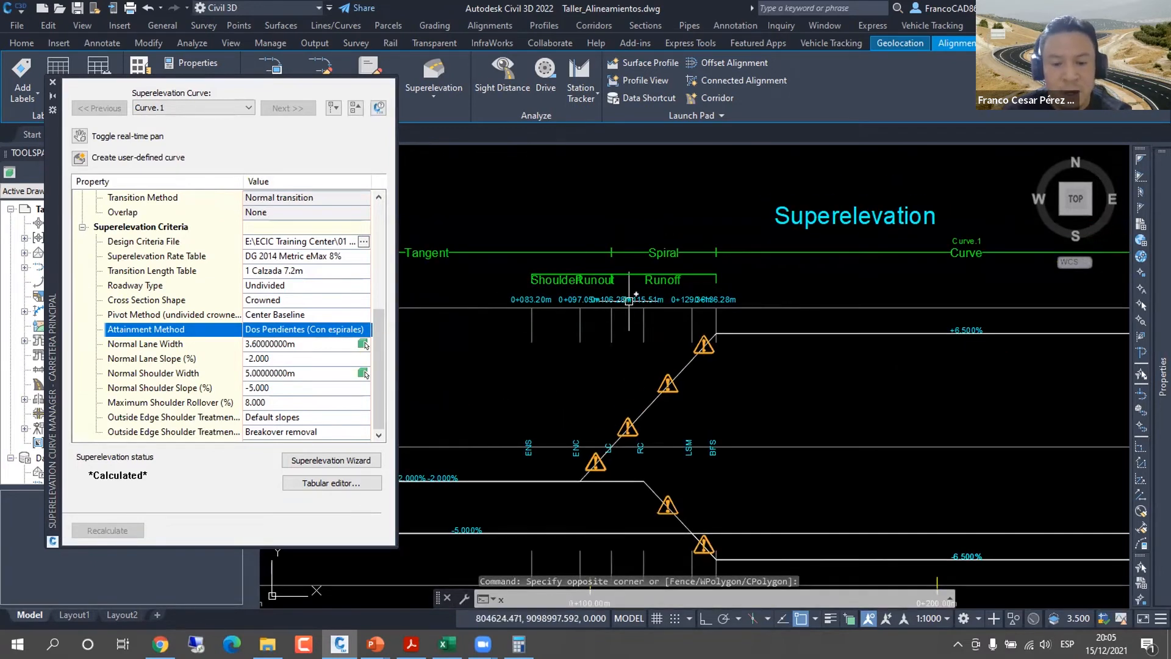
key(Return)
text(v)
key(Return)
click(611, 253)
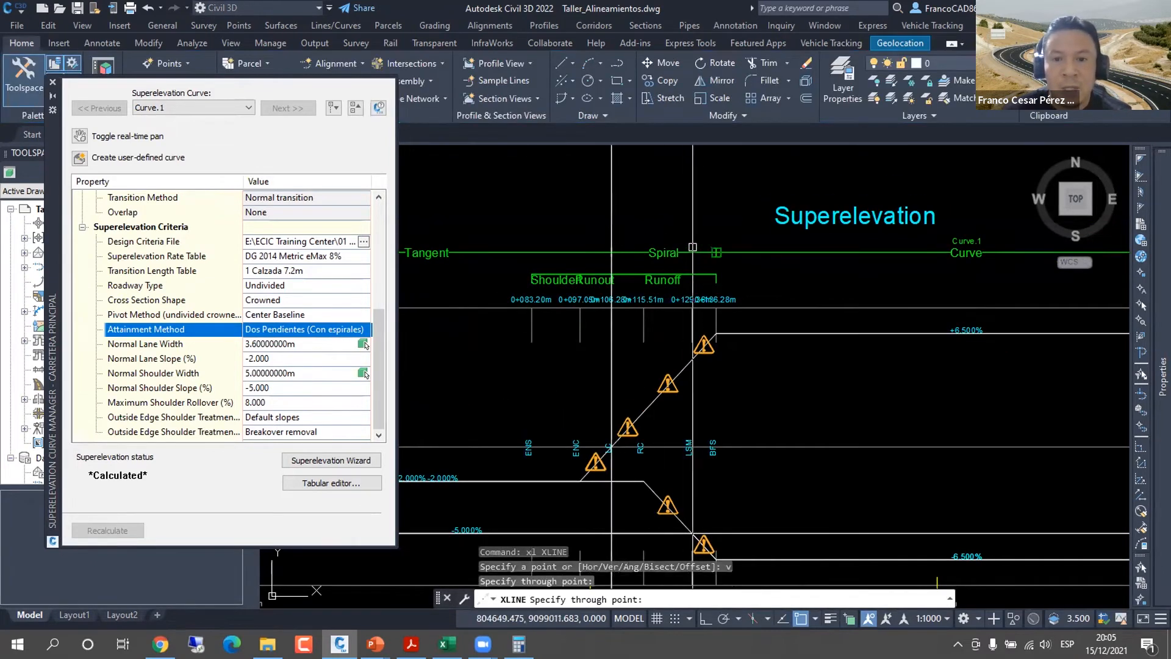
click(716, 252)
key(Escape)
scroll(703, 346, up, 3)
scroll(763, 309, down, 1)
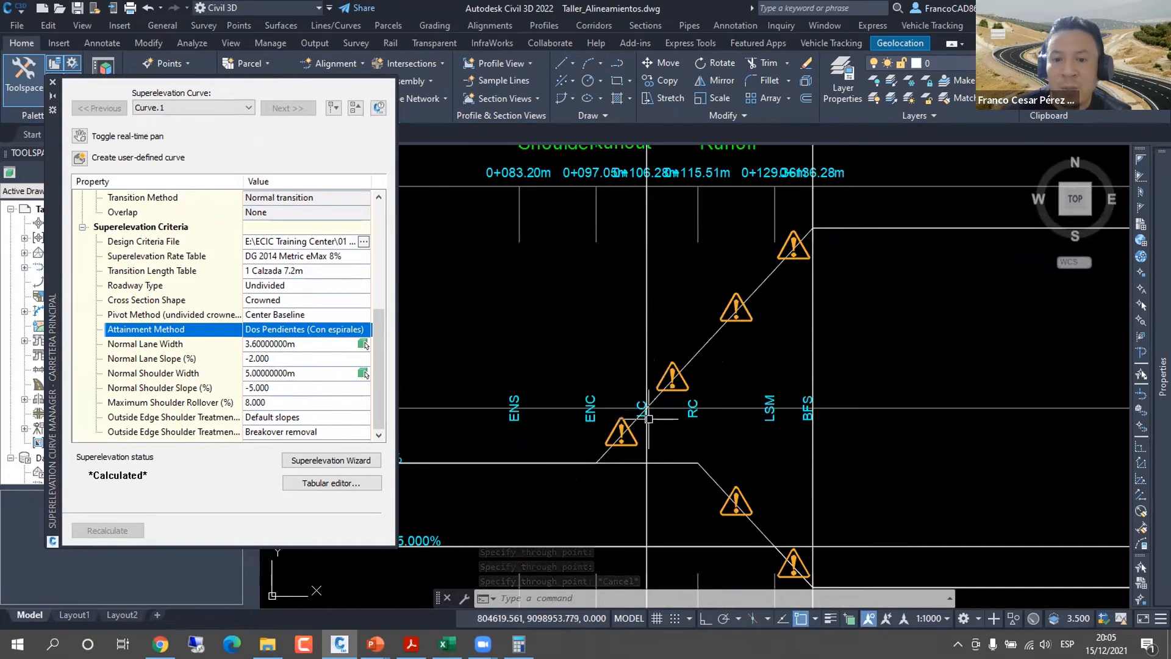
Step: Examine the spiral and runoff transitions at the entry and exit of Curve.1 in the superelevation view
middle_drag(638, 409, 901, 364)
scroll(866, 365, down, 3)
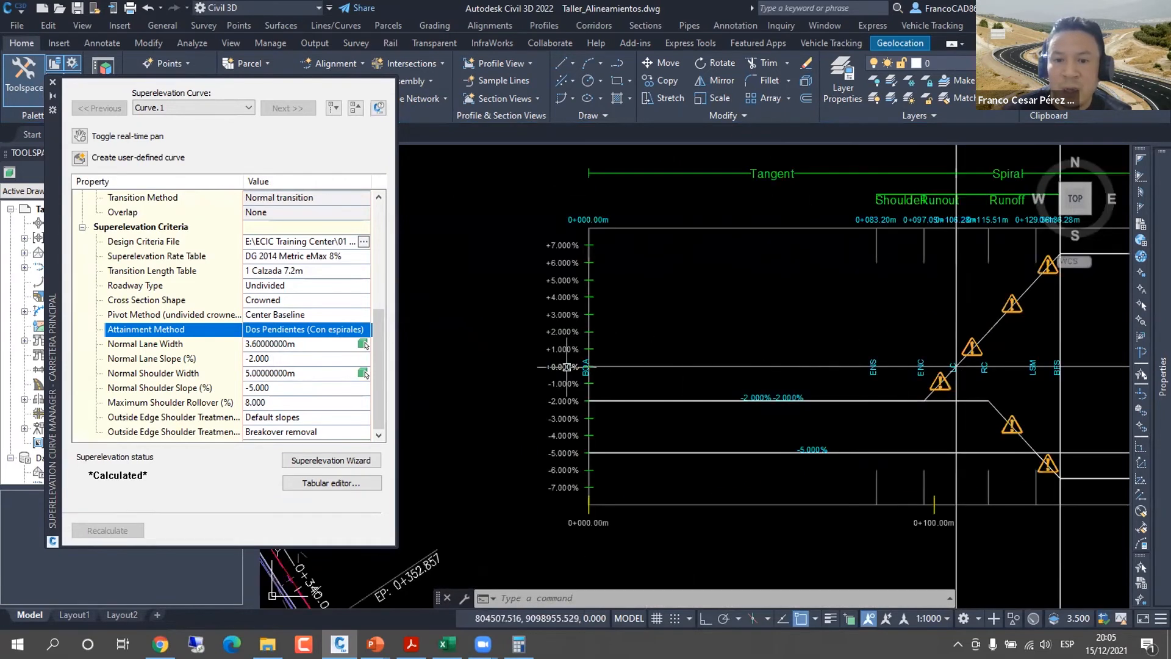
scroll(558, 366, up, 4)
scroll(558, 361, down, 3)
scroll(601, 379, up, 3)
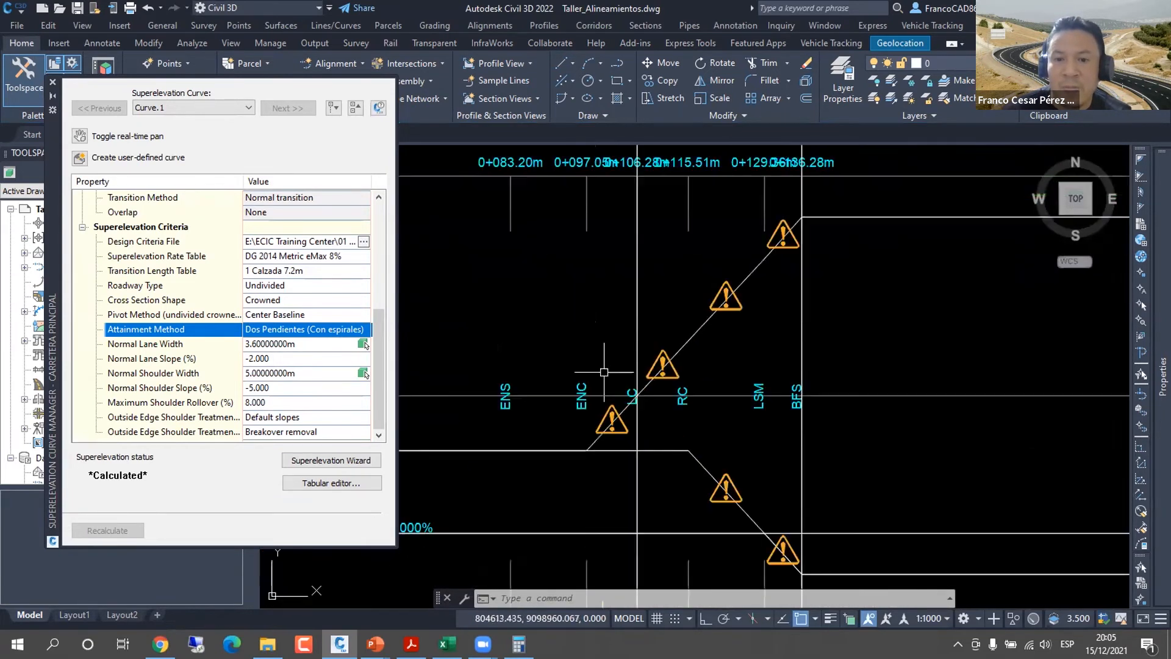
scroll(807, 215, down, 3)
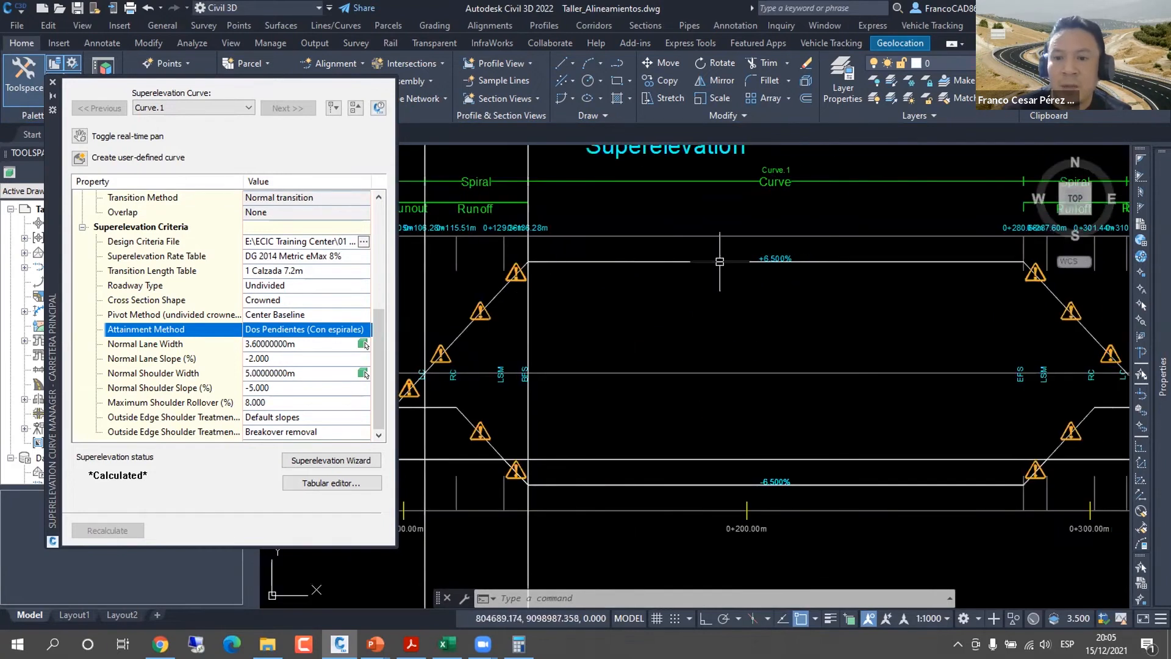
scroll(772, 281, up, 5)
scroll(772, 281, down, 4)
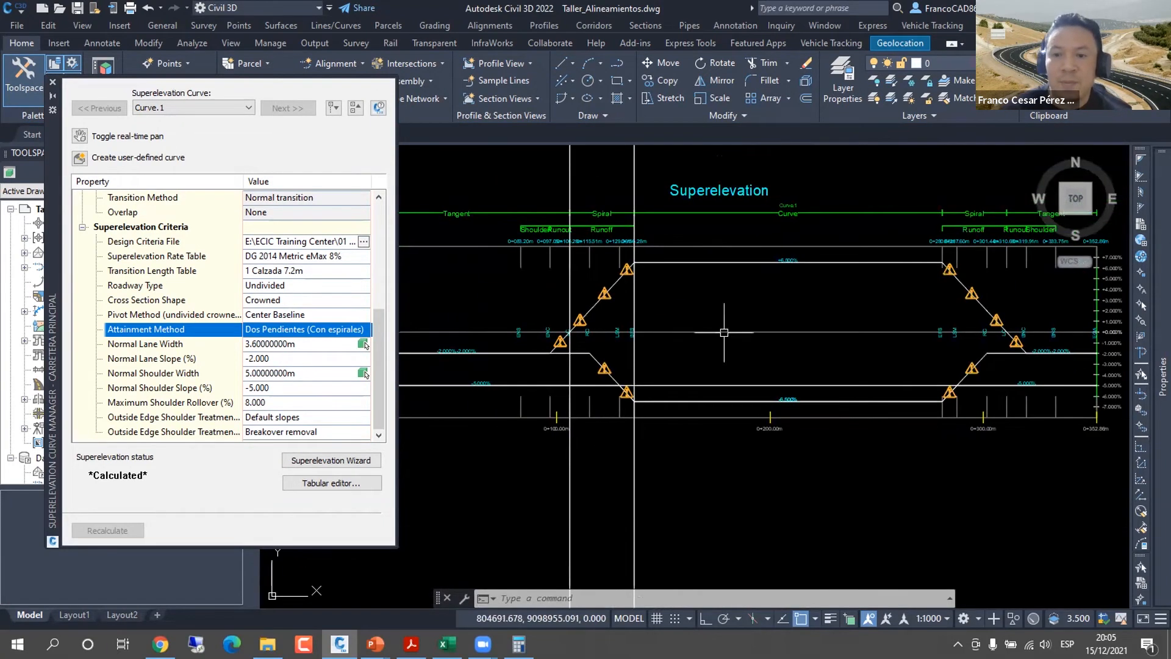
scroll(660, 316, up, 2)
scroll(726, 275, up, 2)
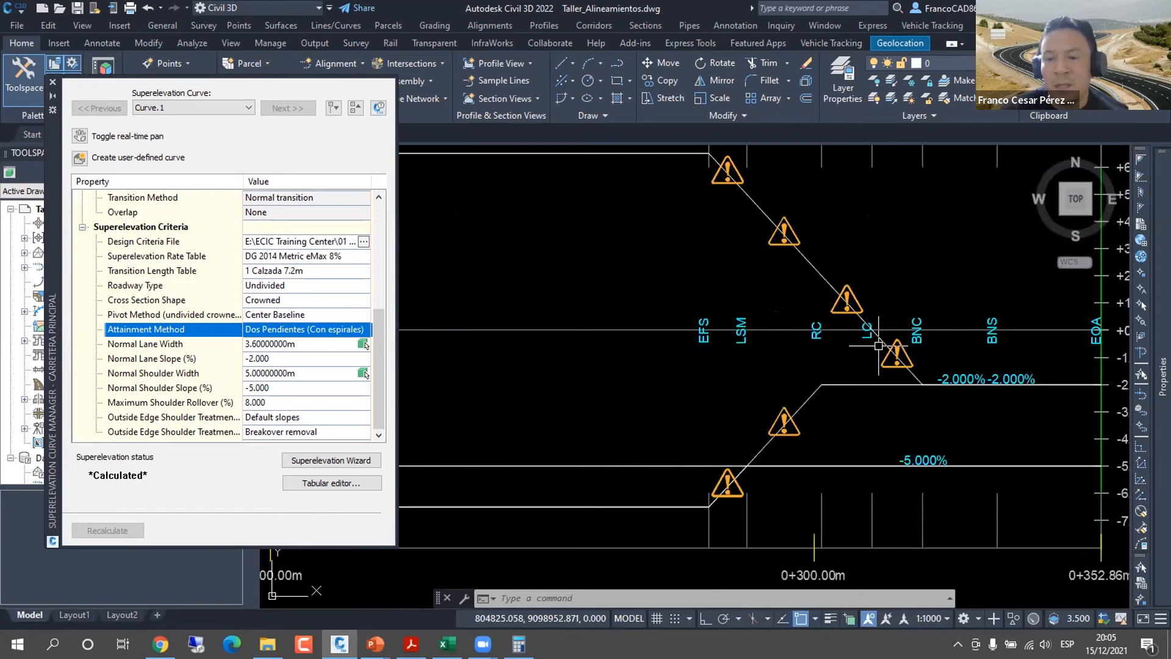
scroll(874, 346, down, 3)
scroll(676, 337, down, 1)
Step: Erase the two vertical construction lines from the superelevation diagram and close the Superelevation Curve Manager
middle_drag(550, 323, 717, 368)
key(Escape)
click(728, 246)
click(651, 228)
text(e)
key(Return)
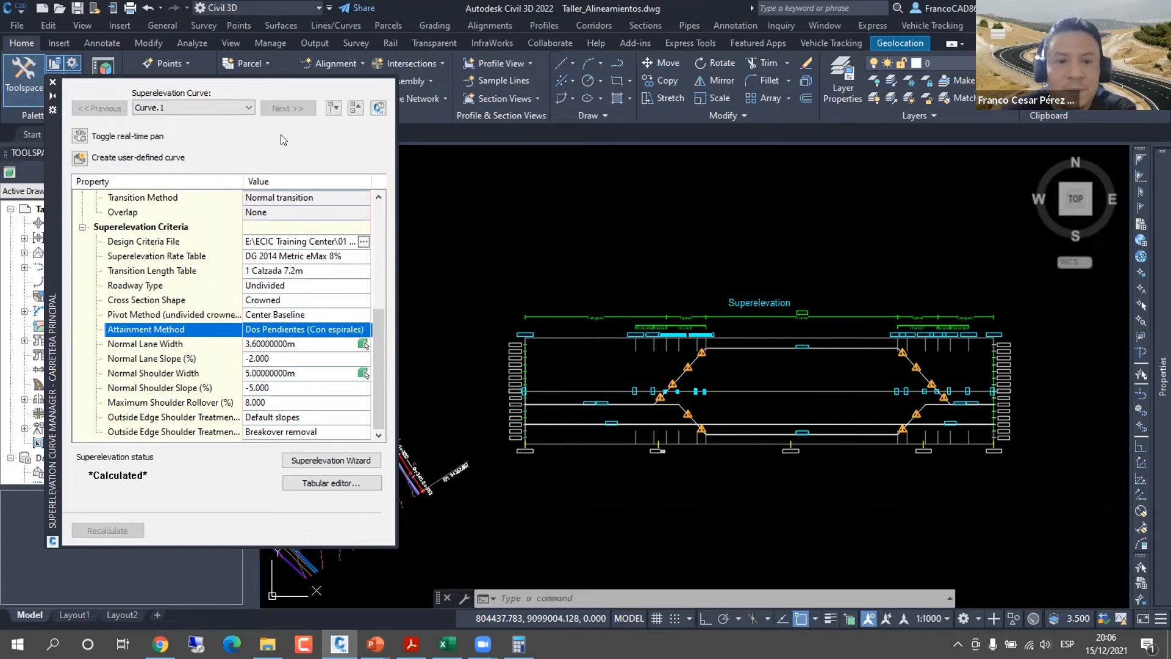
click(52, 82)
Step: Start creating offset alignments from Carretera principal, with incremental offsets of 3.6 m on both the left and right sides
scroll(552, 310, down, 2)
scroll(533, 354, up, 7)
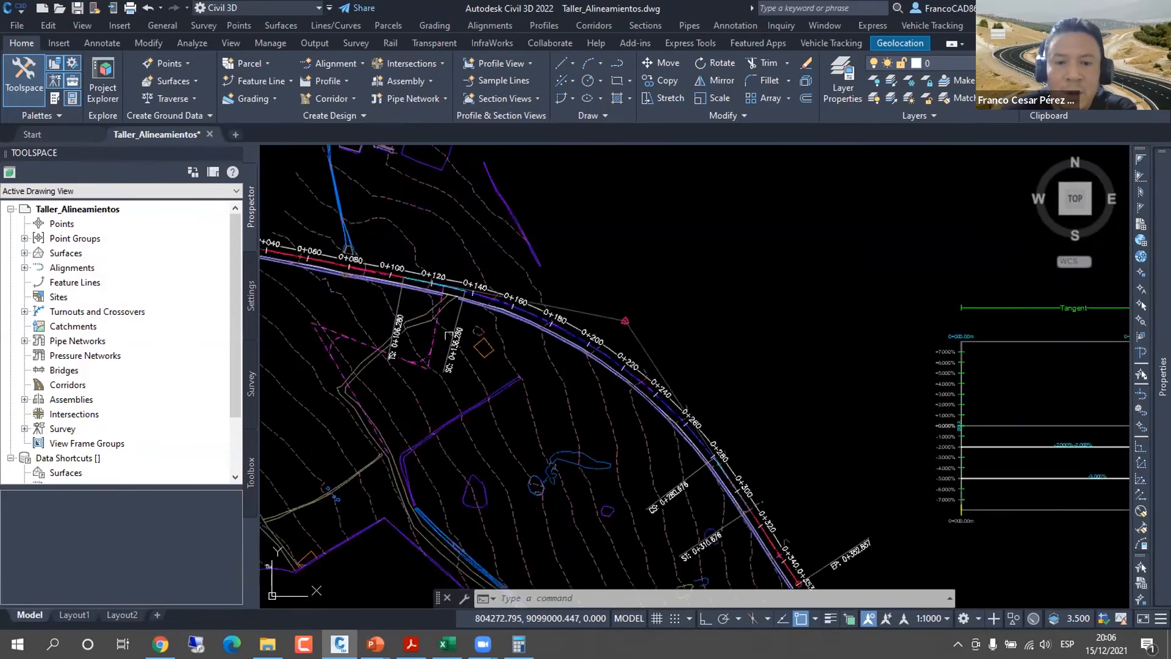
scroll(674, 326, up, 3)
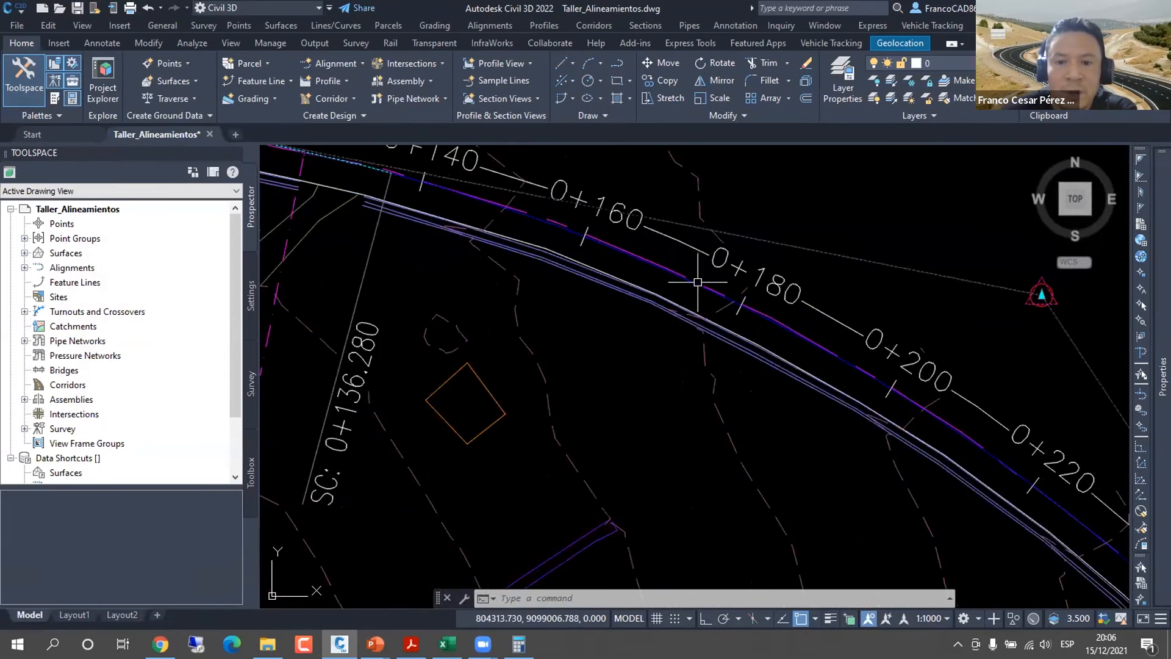
click(601, 311)
scroll(600, 312, down, 5)
click(742, 64)
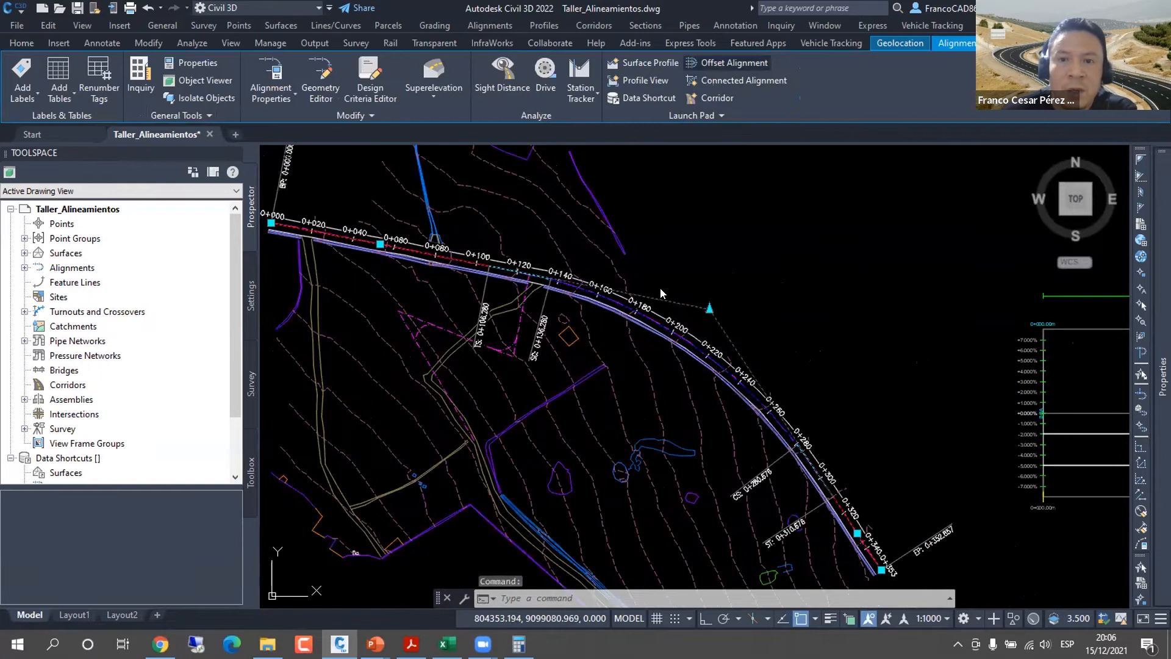
double_click(492, 243)
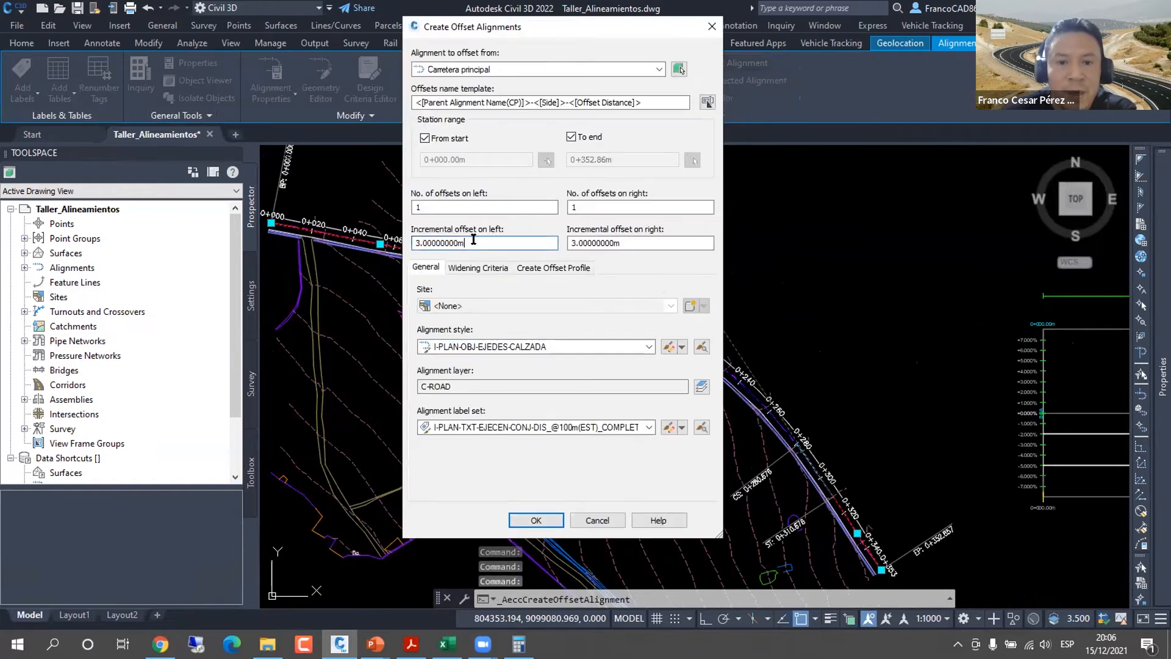
text(3.6)
click(606, 243)
double_click(606, 244)
text(3.6)
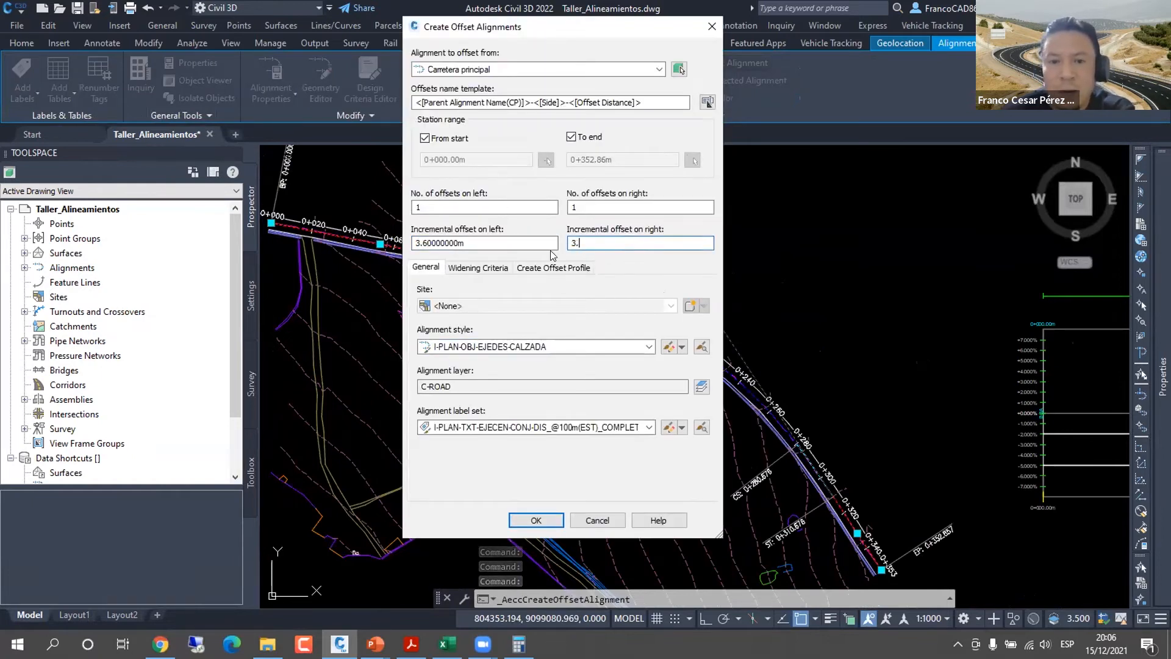
Step: Use the I-PLAN-OBJ-EJEDES-CALZADA alignment style for the offsets and assign them to the layer of the same name
click(488, 346)
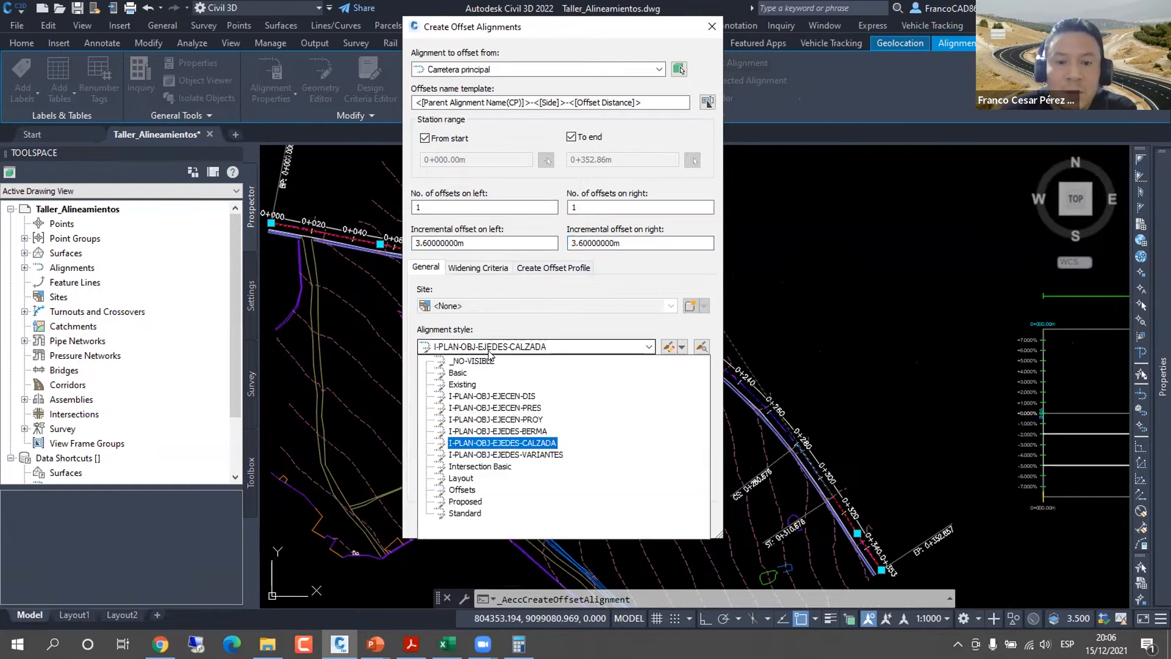
click(494, 440)
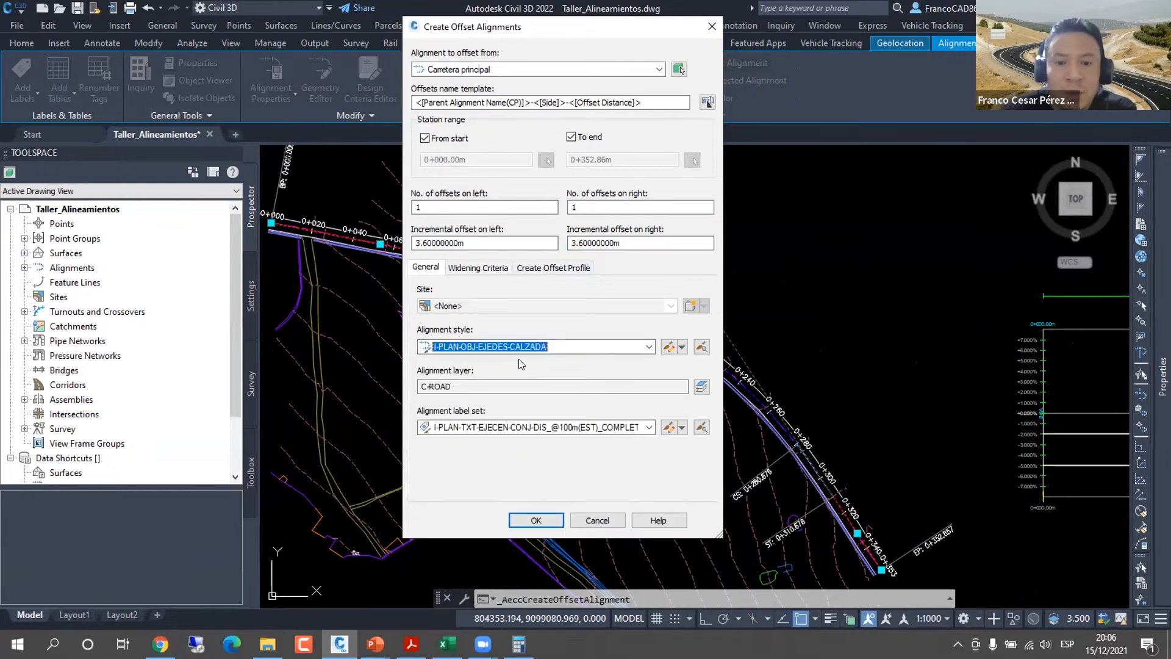
click(701, 386)
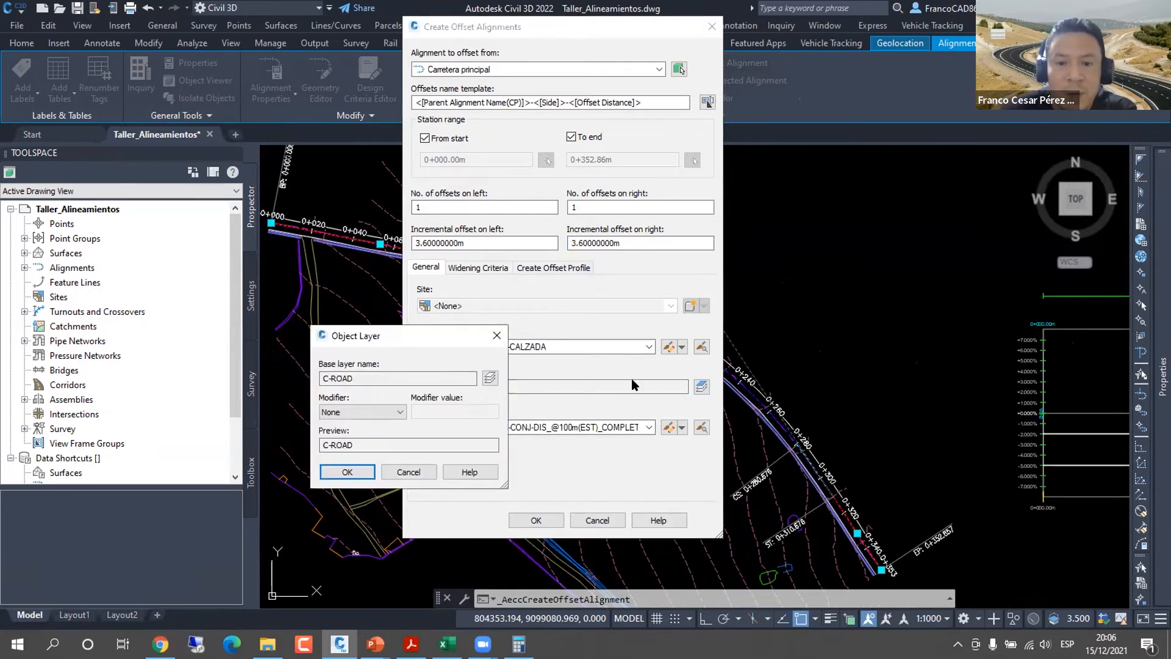
click(490, 378)
scroll(113, 452, down, 10)
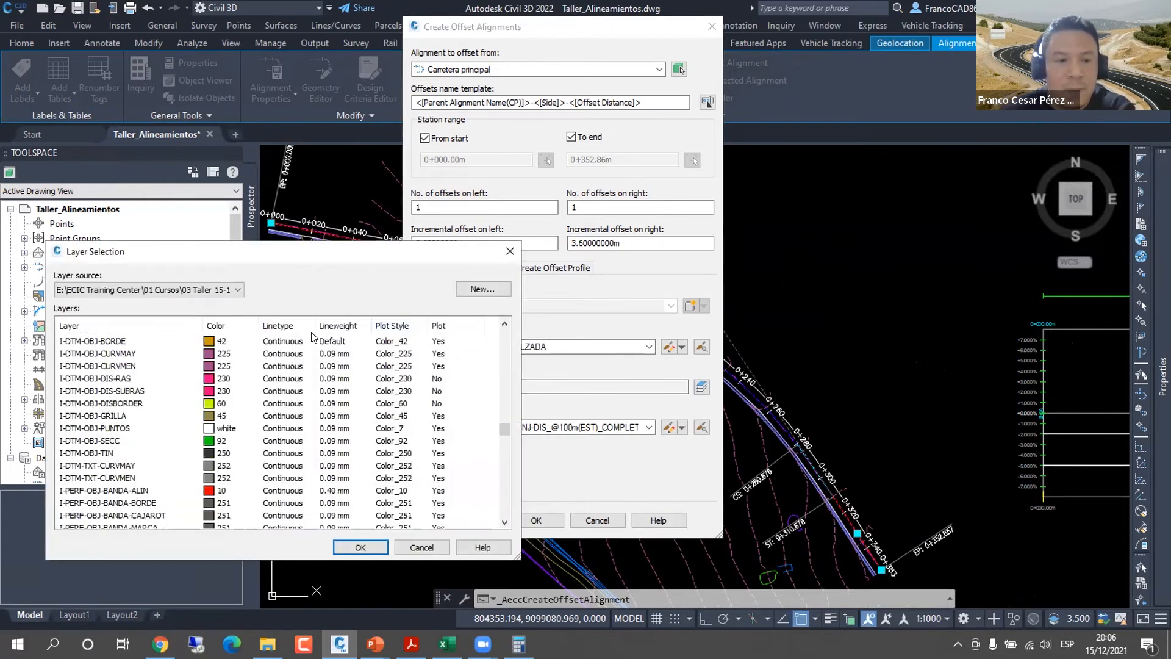
scroll(113, 452, down, 8)
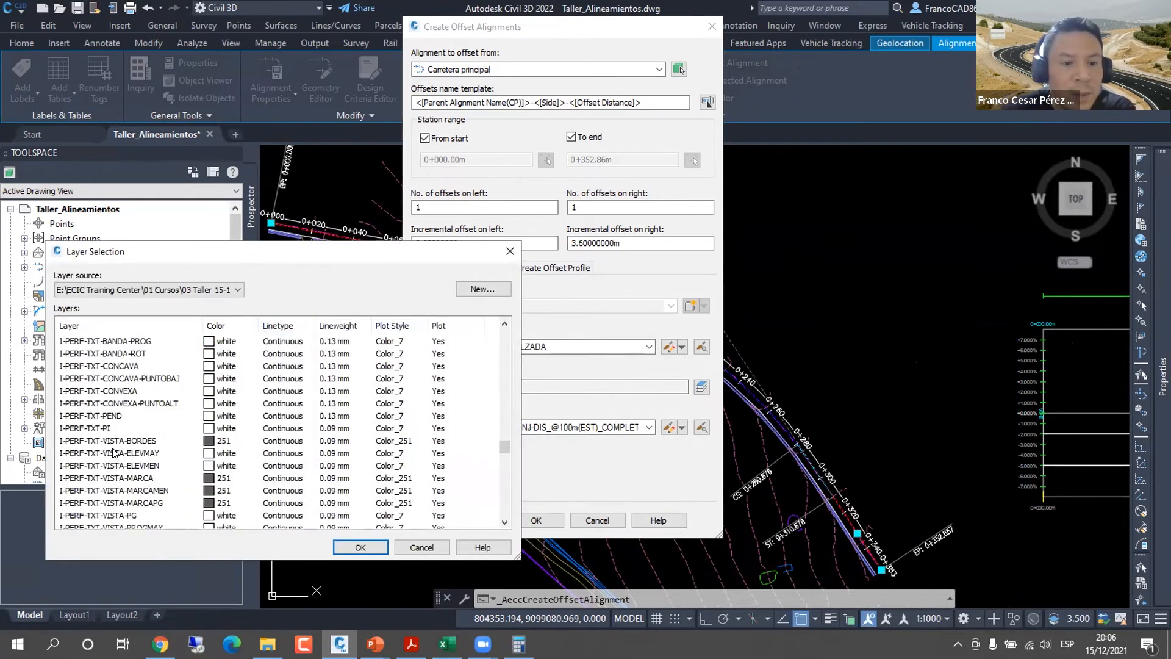
scroll(117, 470, down, 6)
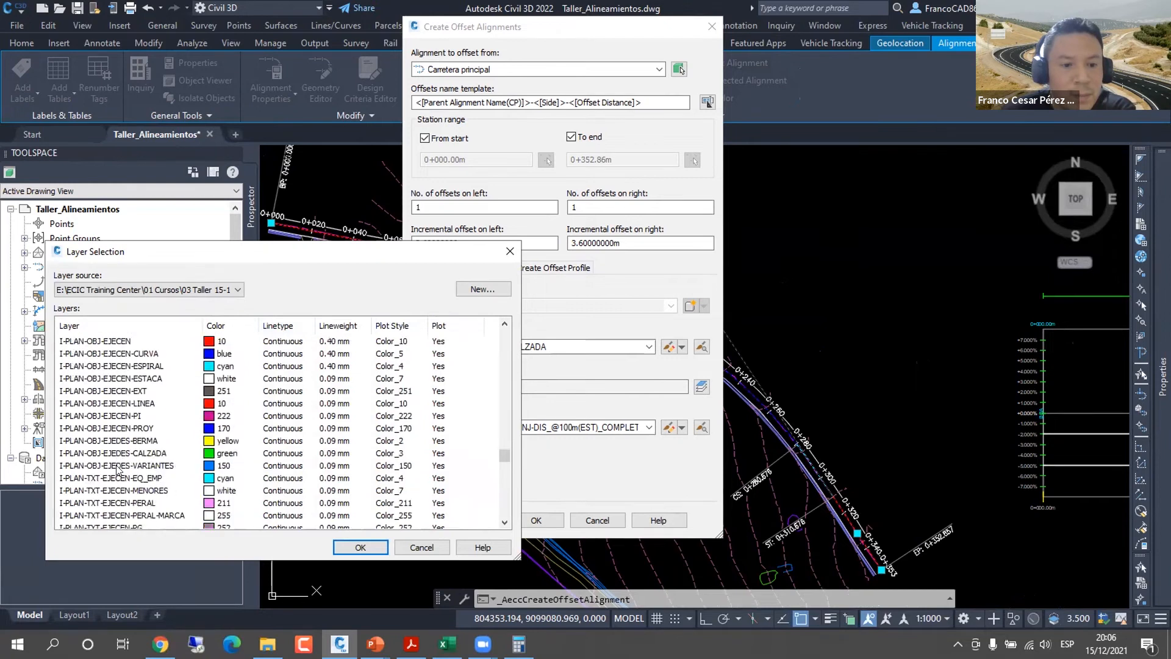
double_click(141, 430)
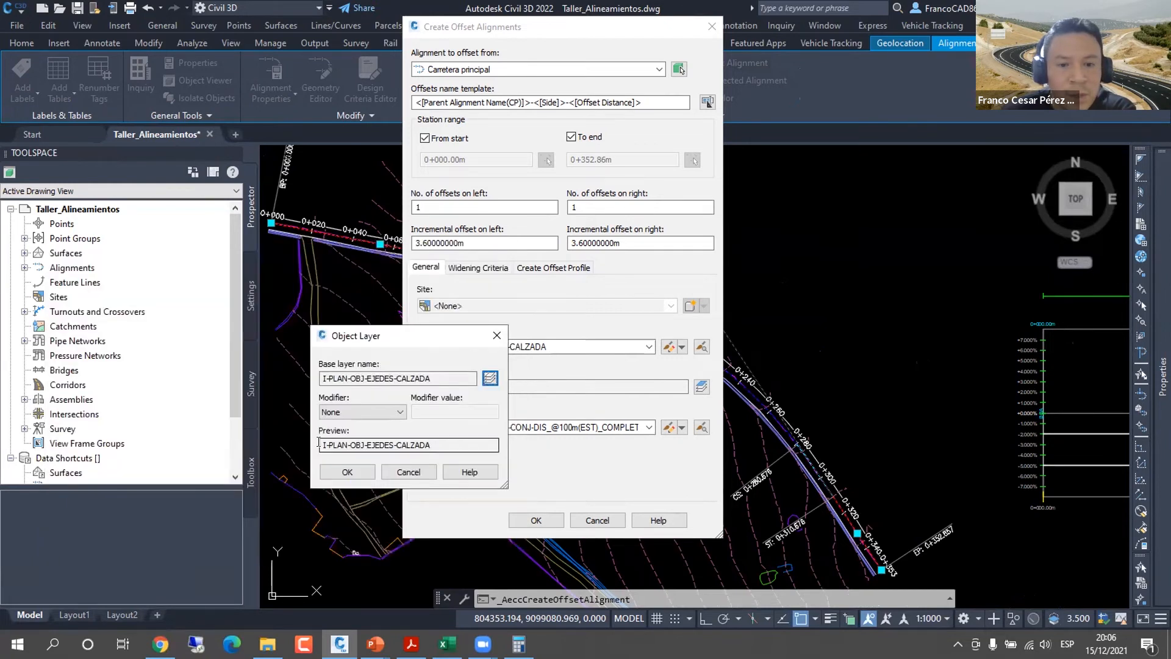
click(346, 471)
Step: Set the offset alignments' label set to _NO-VISIBLE
click(554, 430)
scroll(555, 451, up, 3)
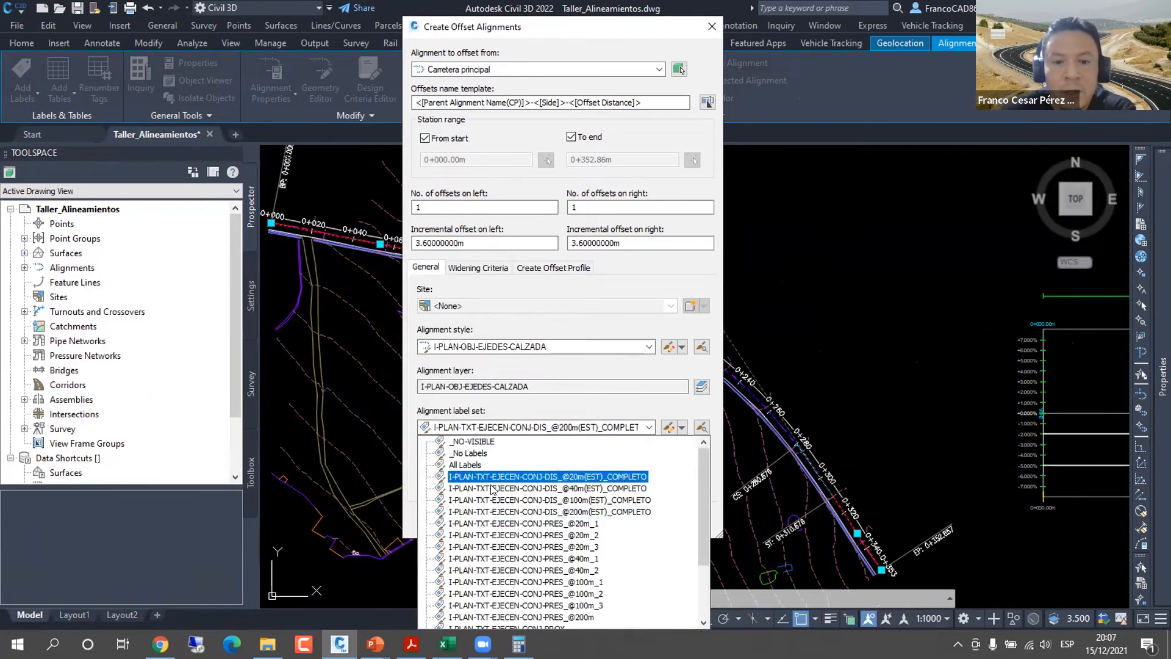
click(482, 453)
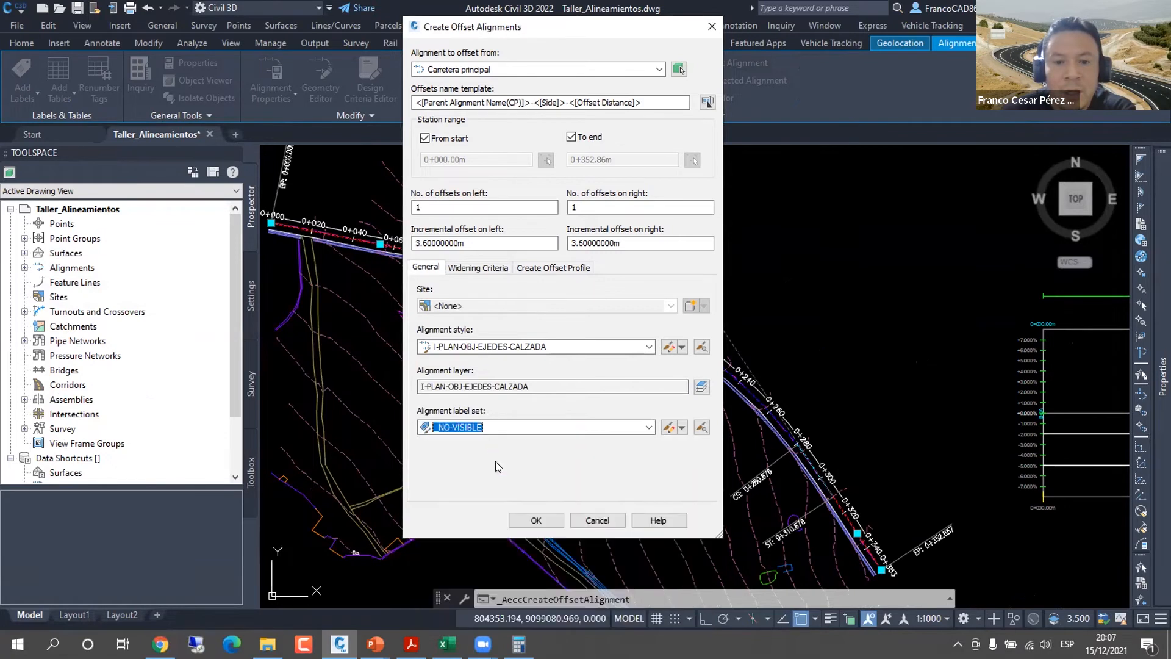
Step: Add widening around curves through the design standards for the offset alignments, and review the available widening methods by vehicle and lane width
click(494, 269)
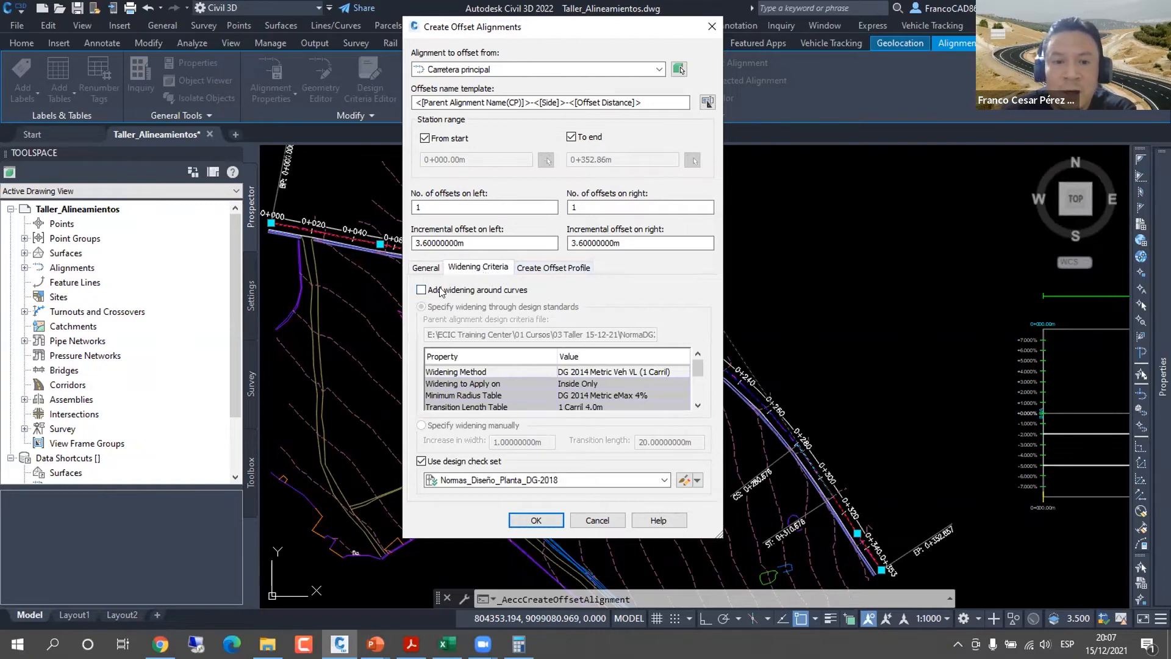
click(421, 290)
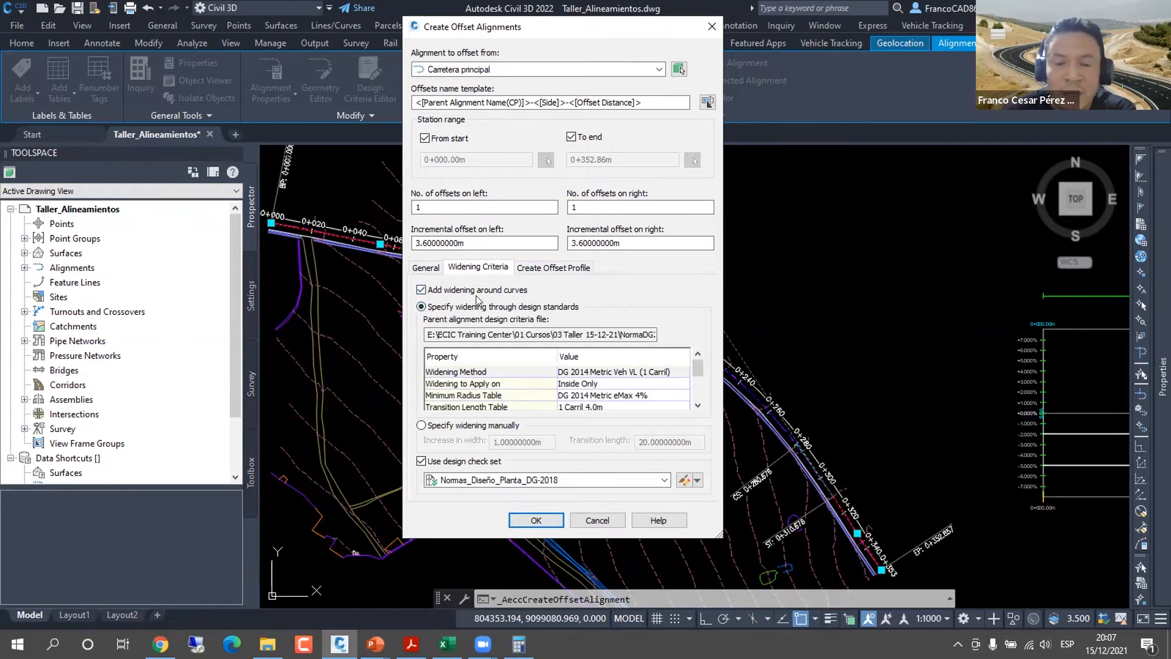
drag(482, 335, 705, 407)
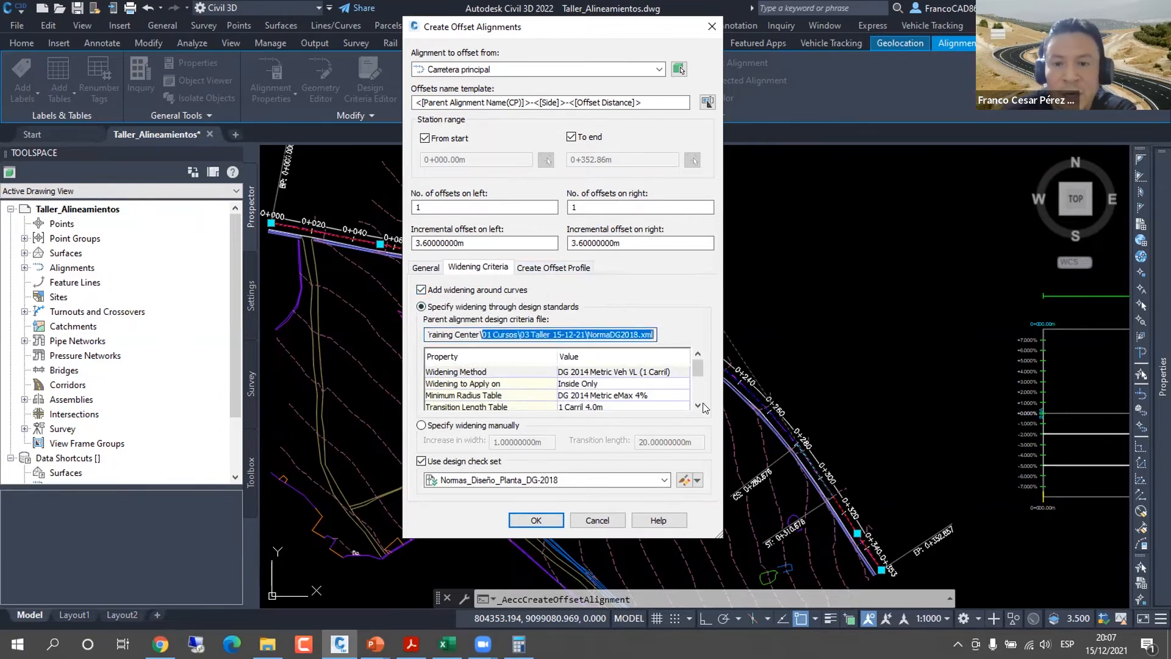
click(548, 371)
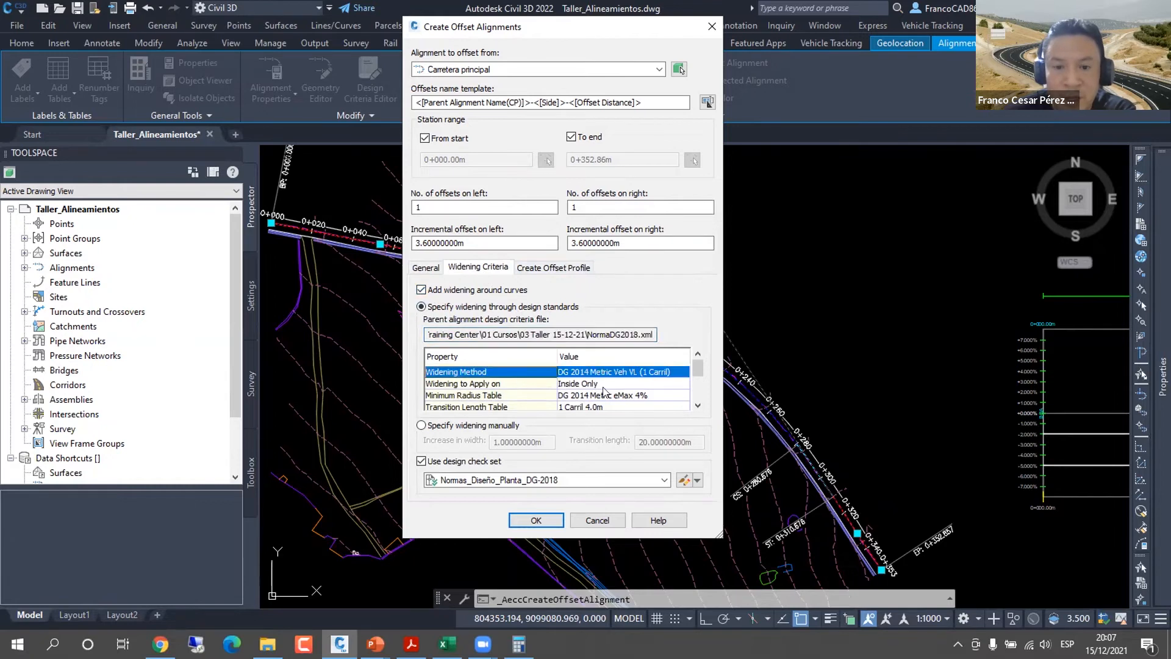
click(680, 373)
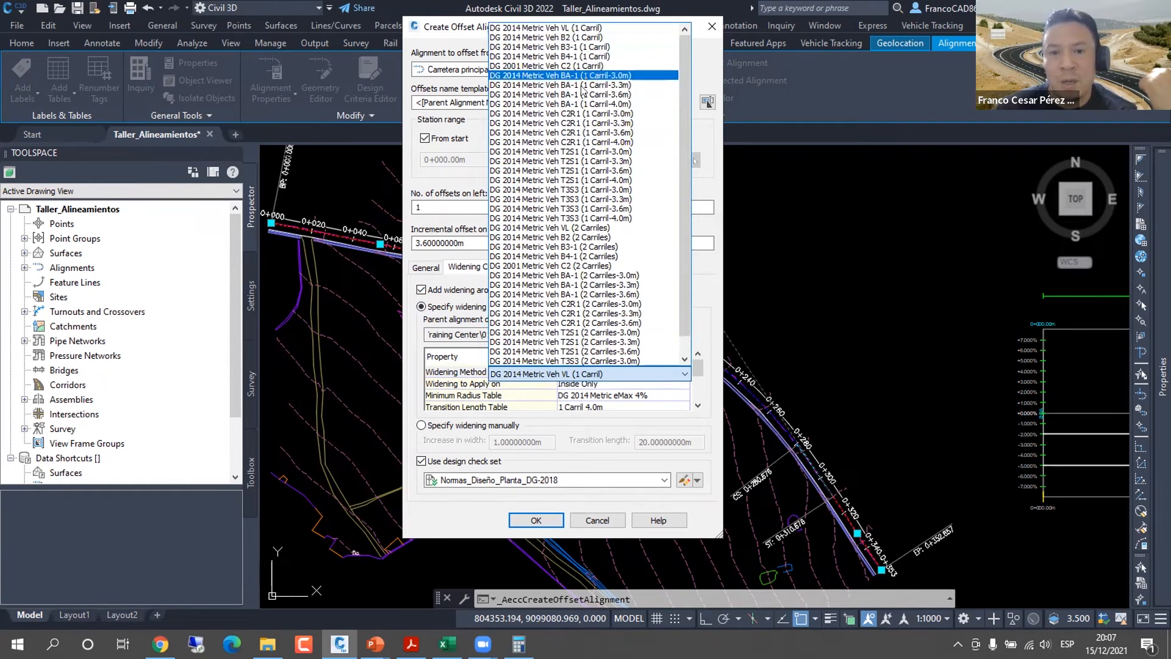
scroll(588, 266, down, 1)
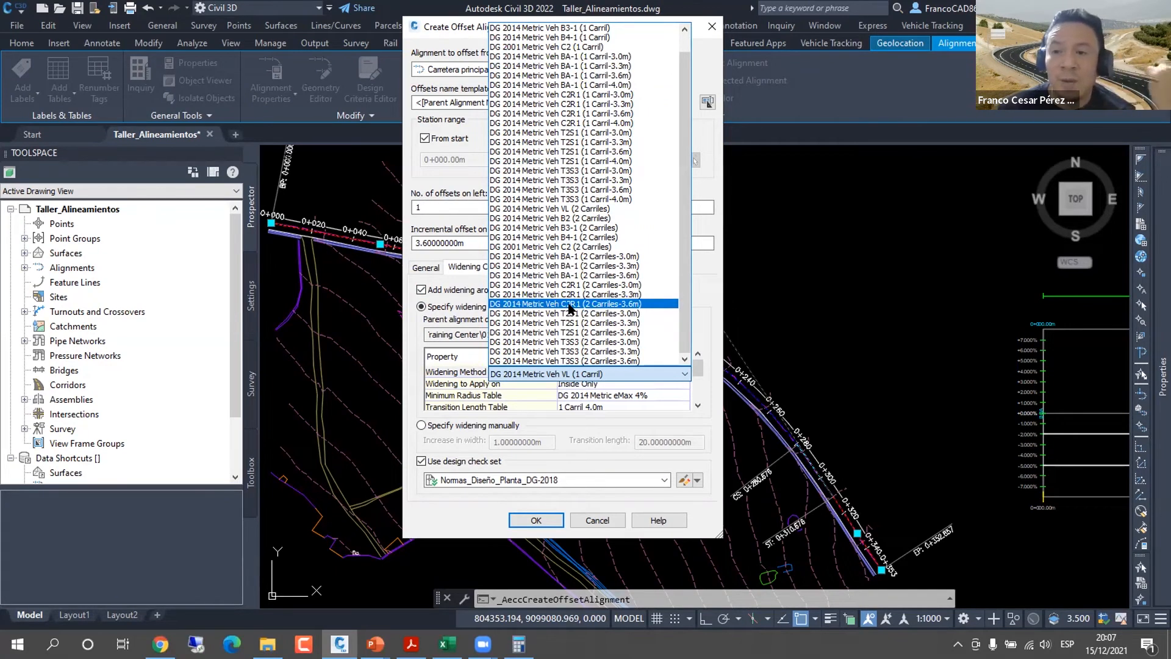
scroll(580, 132, up, 1)
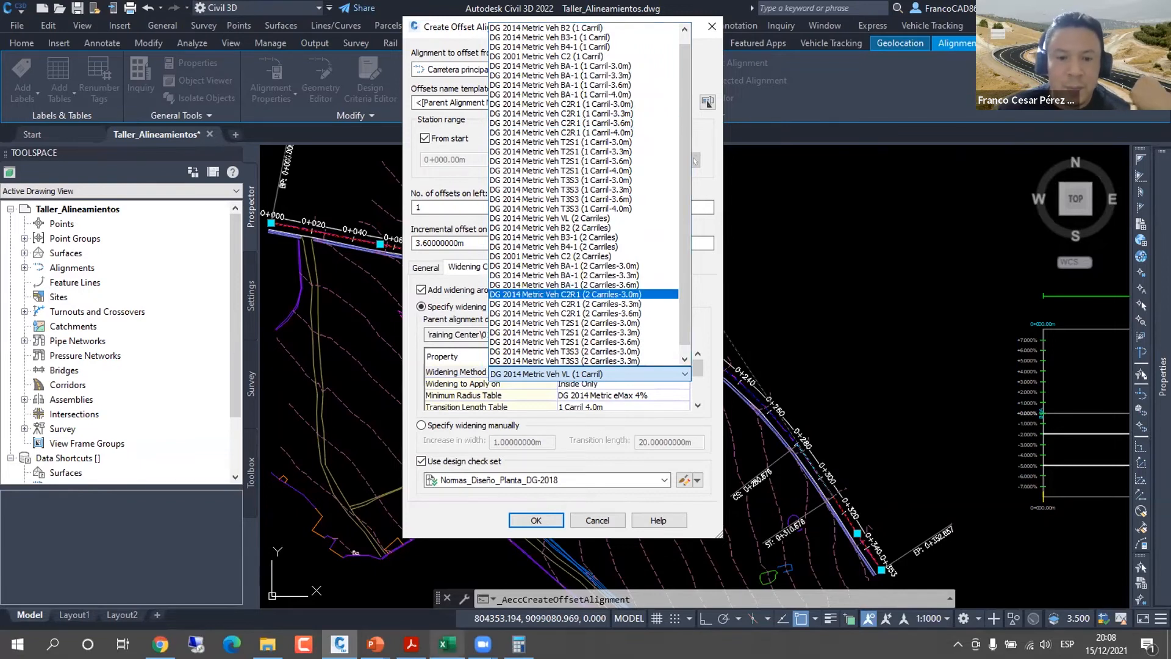
Step: Switch to Excel and examine the widening formulas and T3S3 vehicle data on the ANEXO04-Sobreanchos09-T3S3 sheet of ANEXOS_NORMAS-PERUANAS.xlsx
click(447, 645)
scroll(547, 348, down, 2)
scroll(547, 348, up, 2)
scroll(547, 348, down, 2)
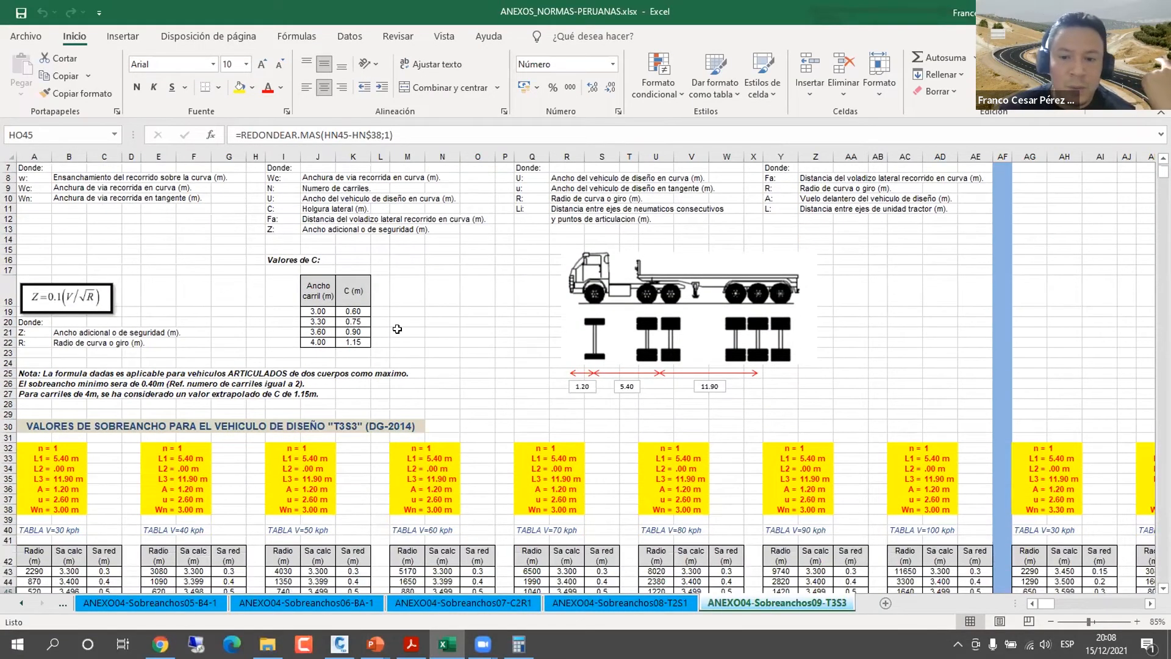
scroll(714, 366, down, 6)
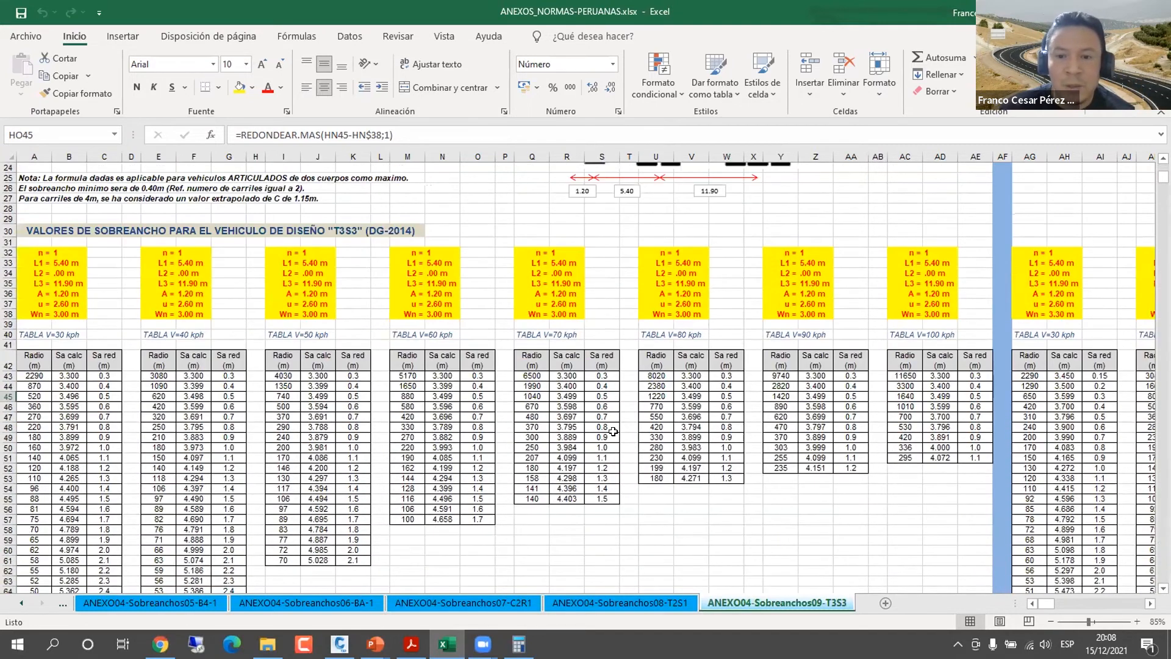
scroll(628, 309, up, 8)
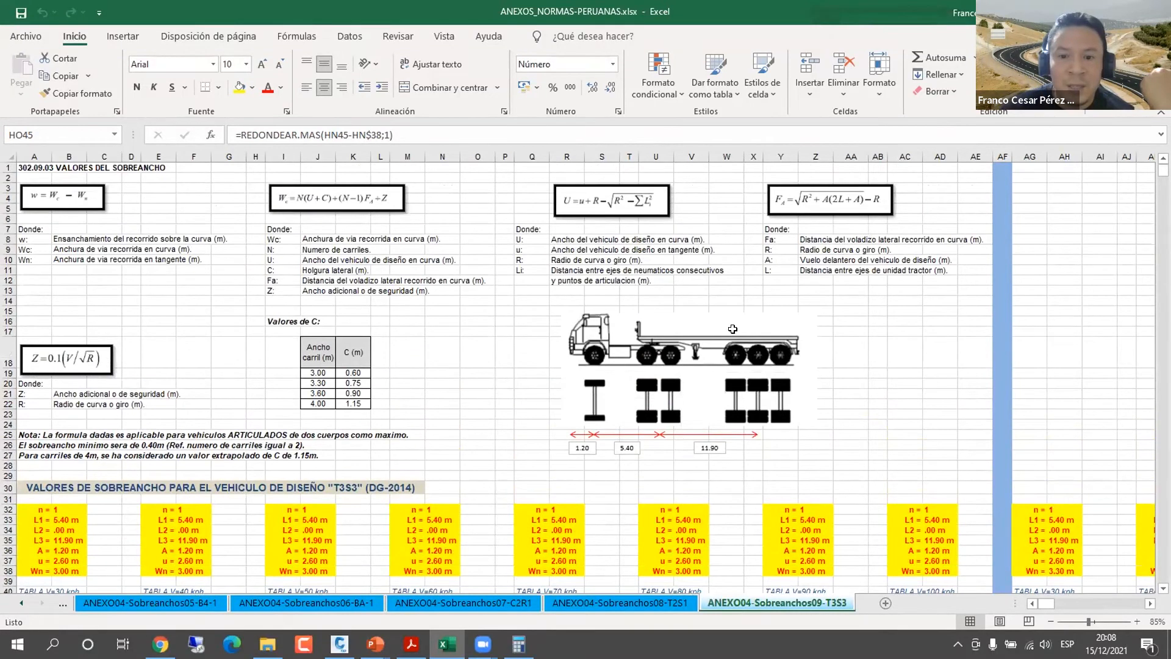
click(88, 200)
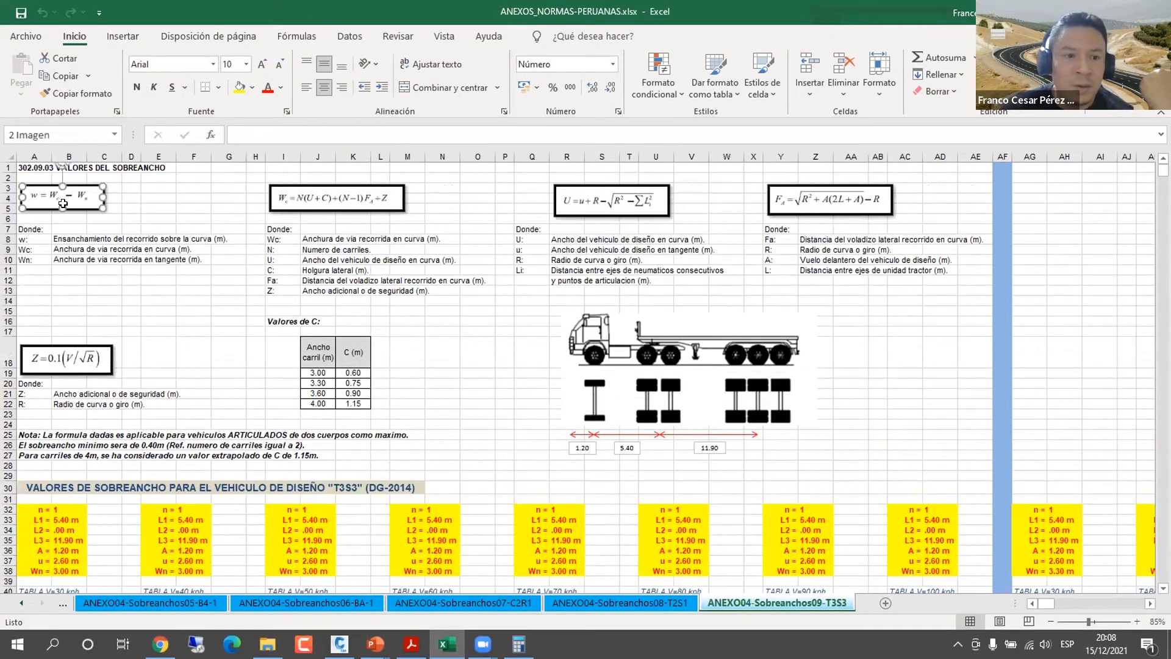
click(376, 198)
click(615, 195)
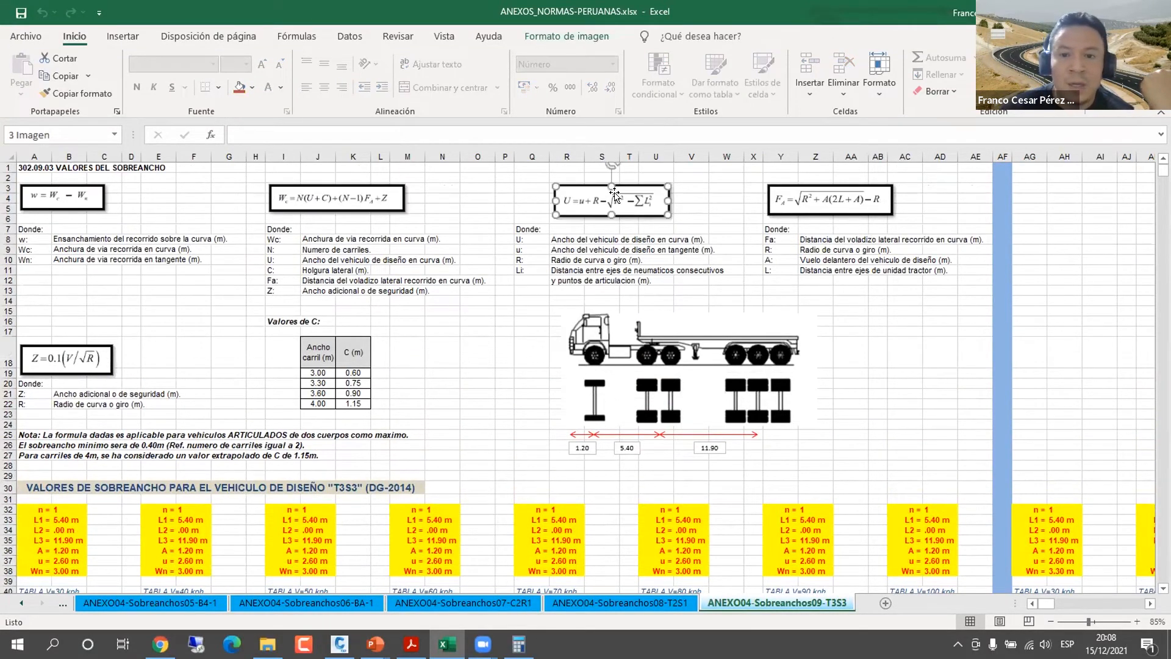
click(842, 200)
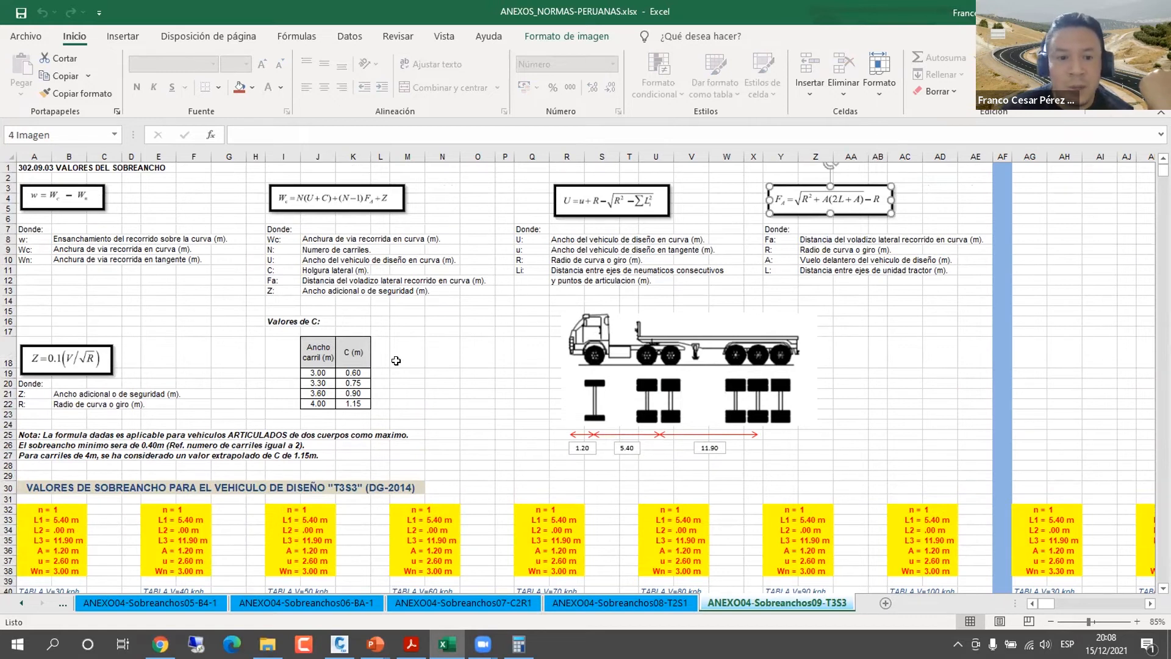
Step: Check the rounded widening values in the one-lane T3S3 table for 70 kph
scroll(474, 299, down, 9)
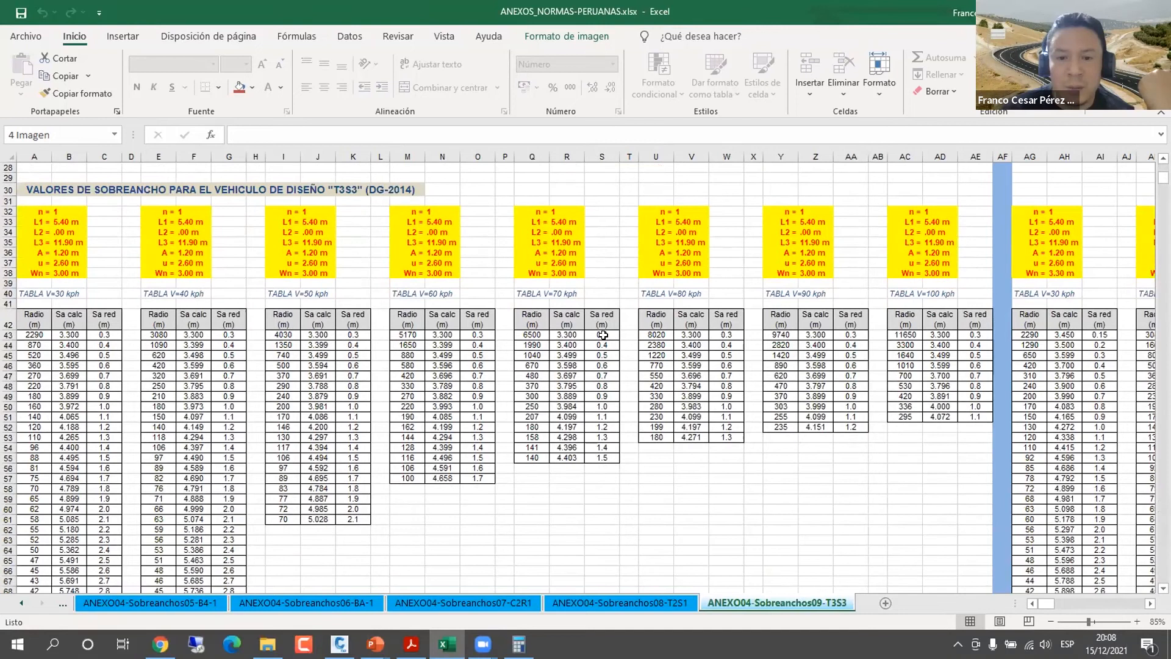
click(602, 335)
click(602, 396)
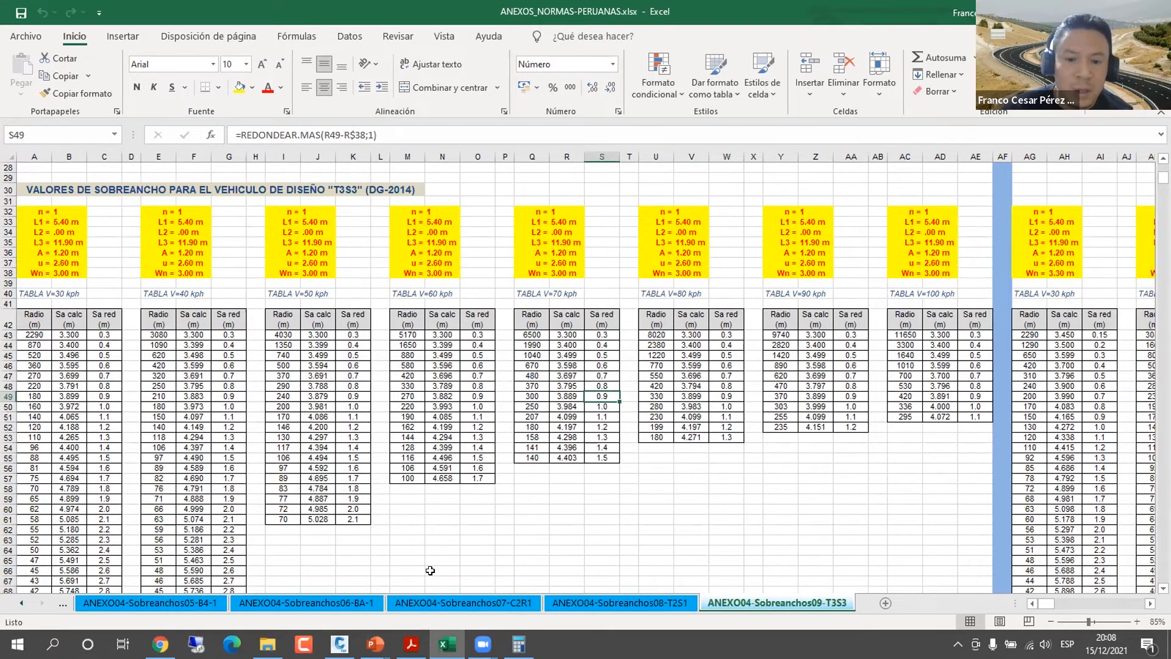
Step: Open the ANEXO04-Sobreanchos03-B2 sheet and review the B2 bus dimensions and its widening tables
click(61, 603)
click(62, 603)
click(63, 603)
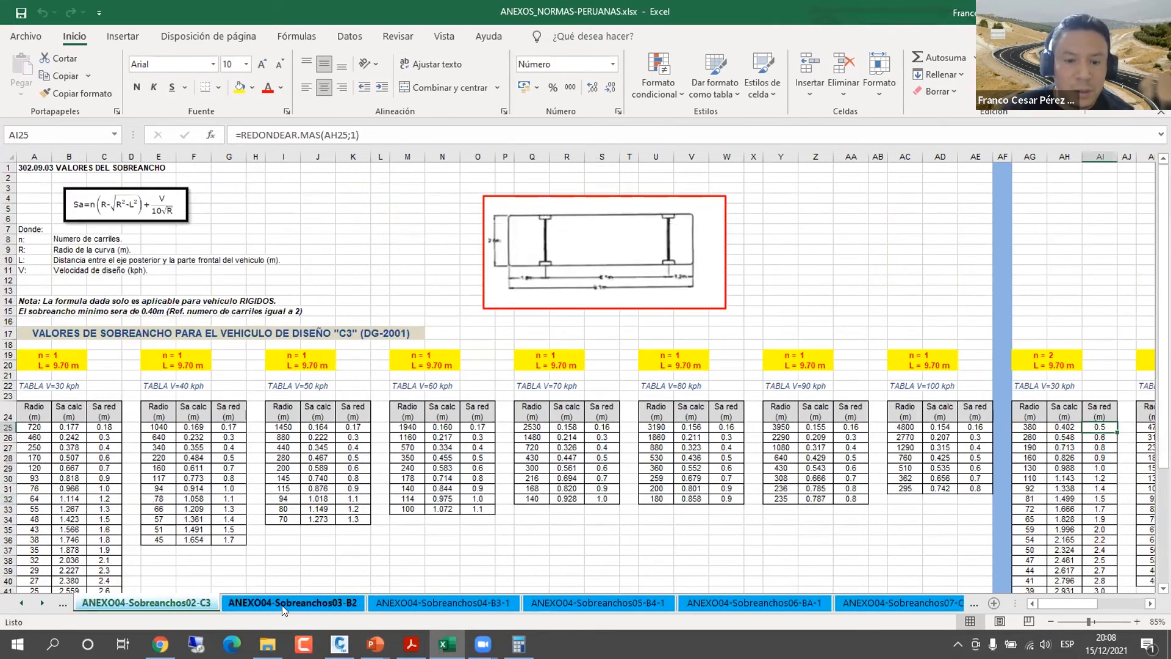
click(319, 603)
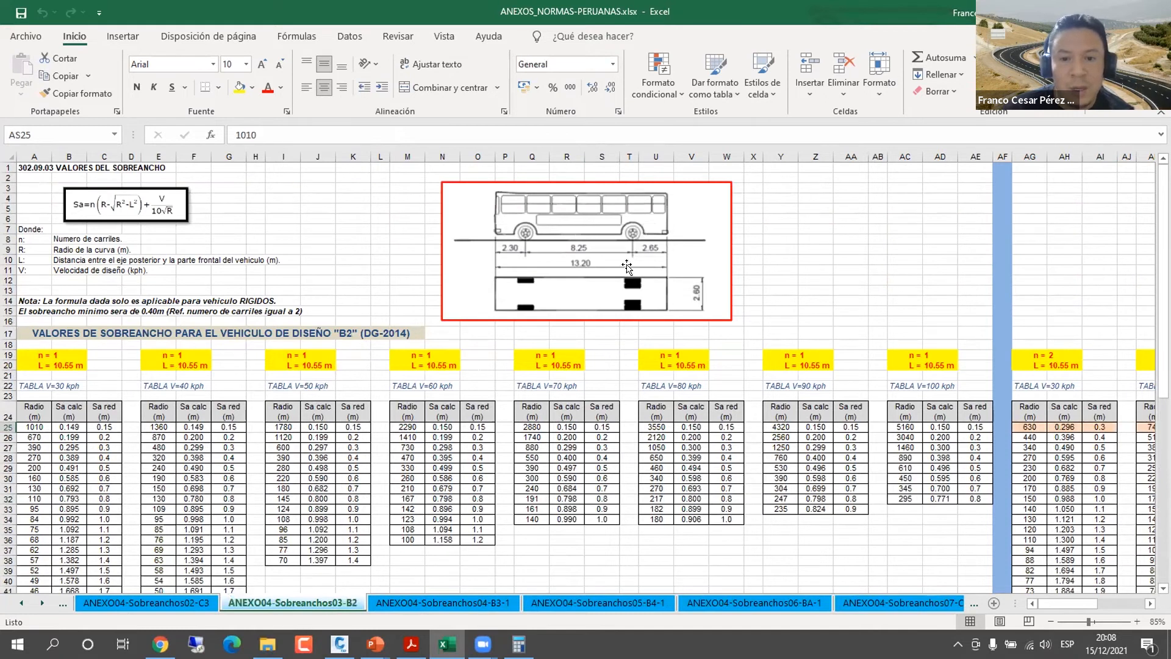
scroll(585, 305, down, 1)
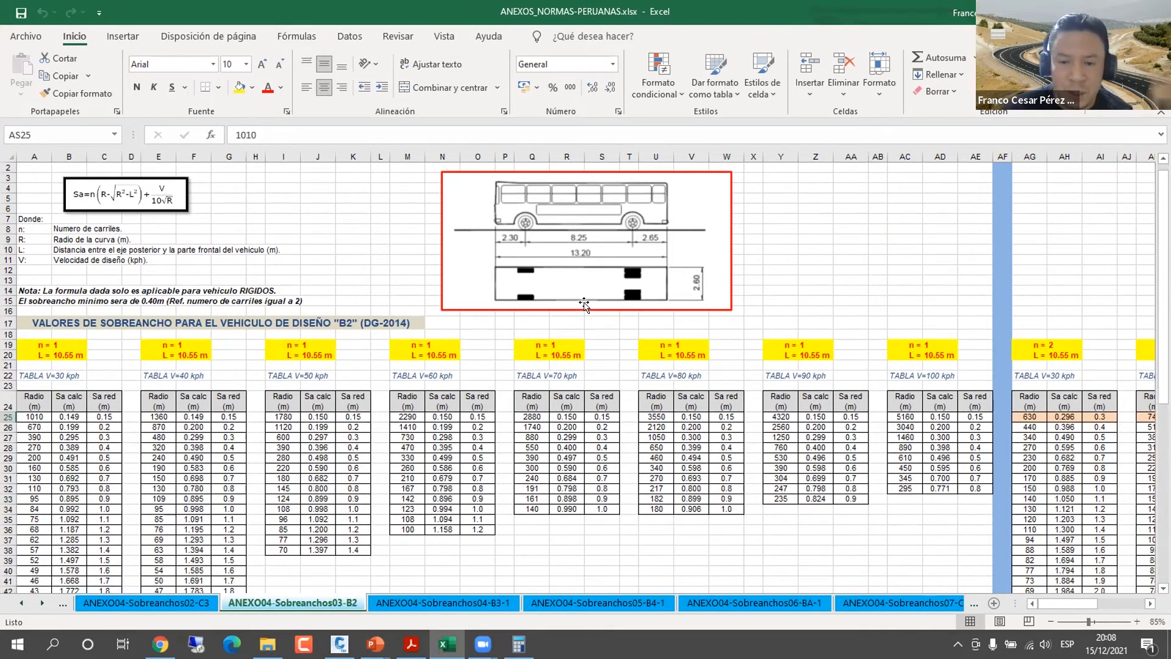
Step: Enlarge the overwidening formula picture and move the bus drawing off it to examine the formula, and undo both changes
scroll(844, 287, down, 1)
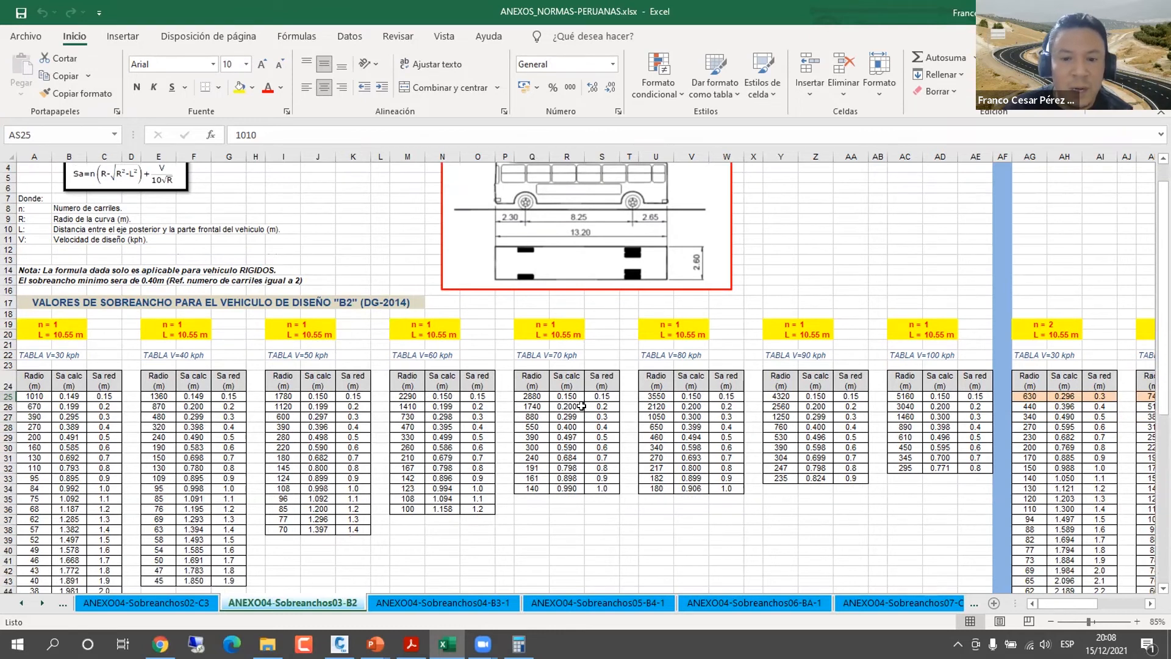
scroll(234, 230, up, 3)
click(150, 202)
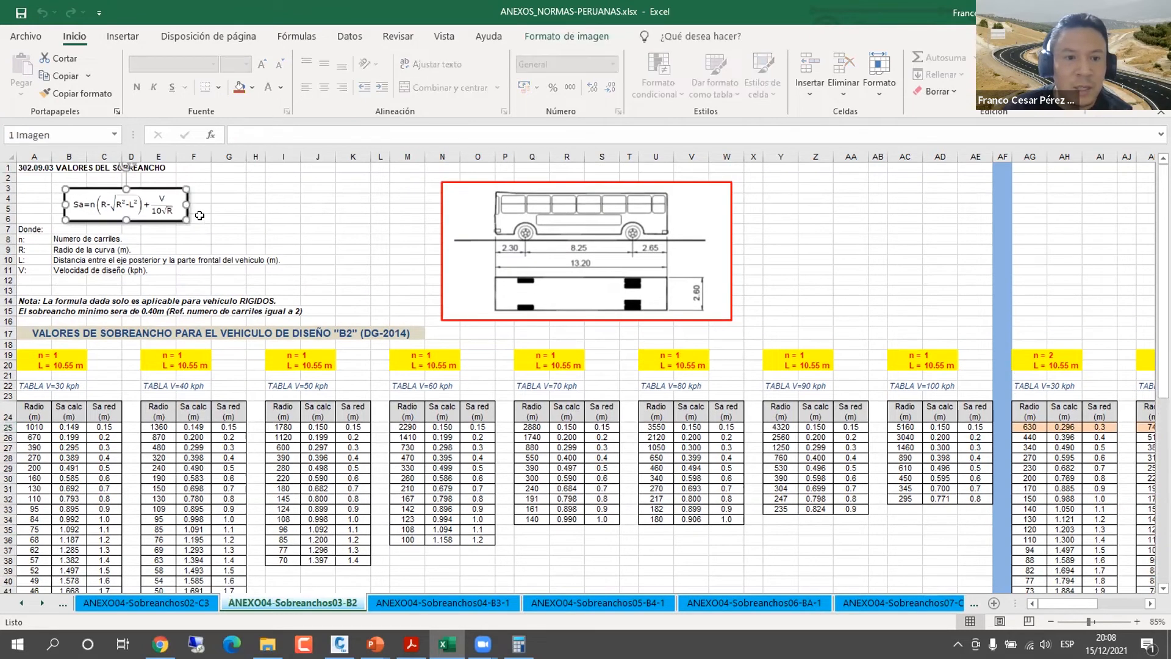
drag(185, 217, 821, 380)
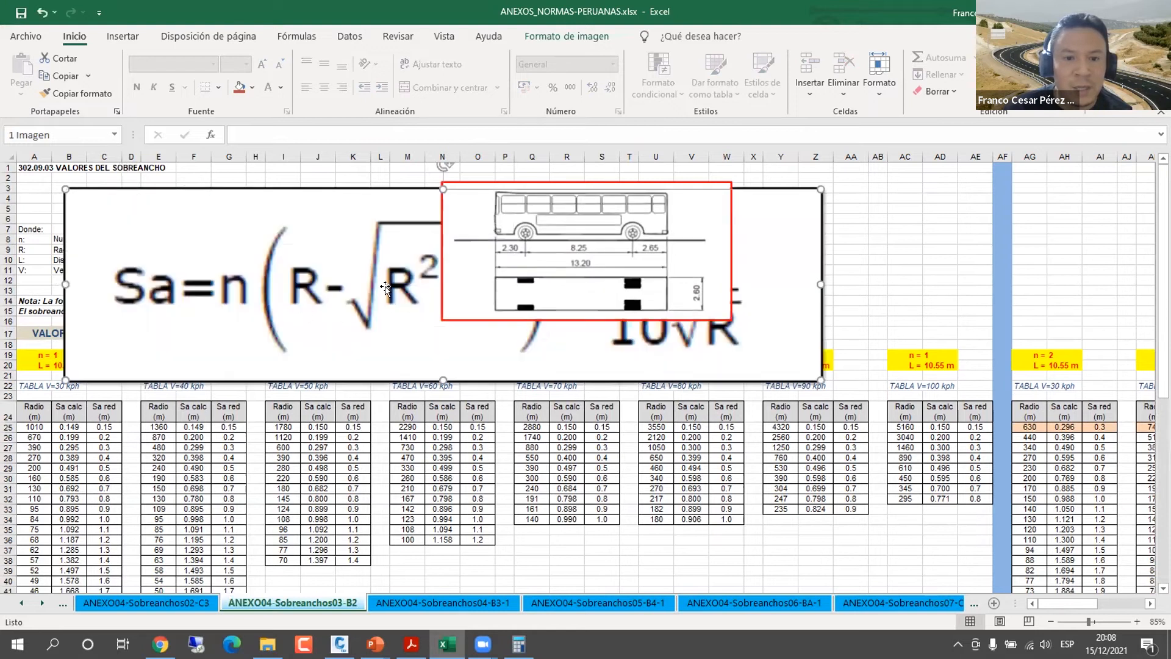
drag(610, 229, 1003, 252)
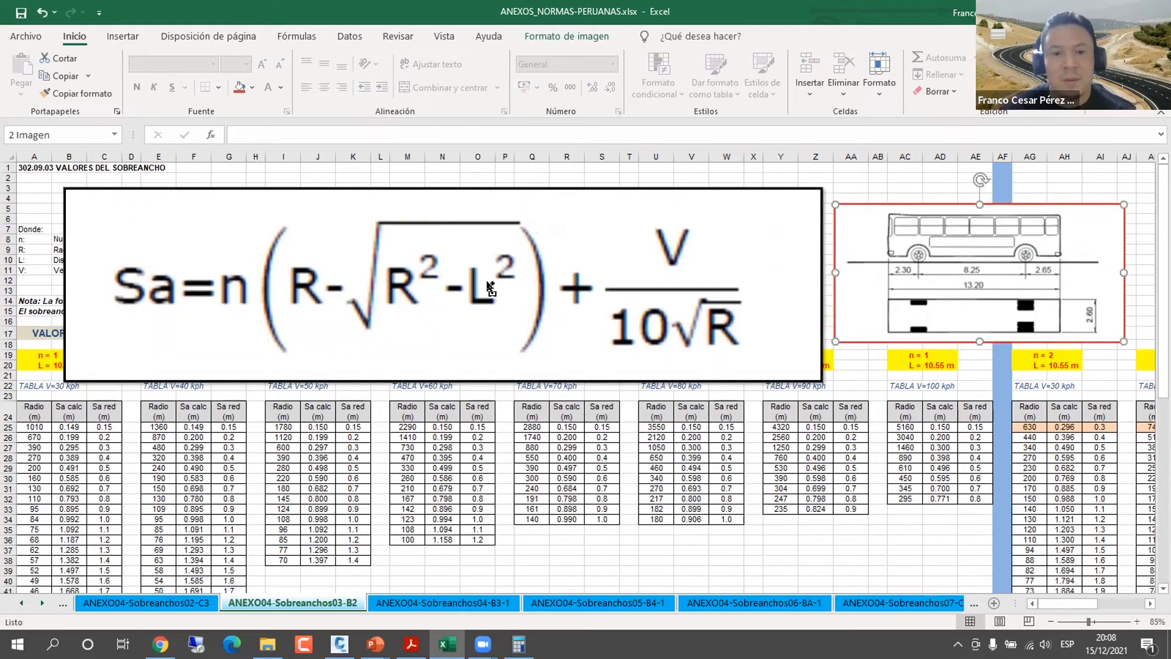
key(ctrl+z)
key(ctrl+z)
click(643, 468)
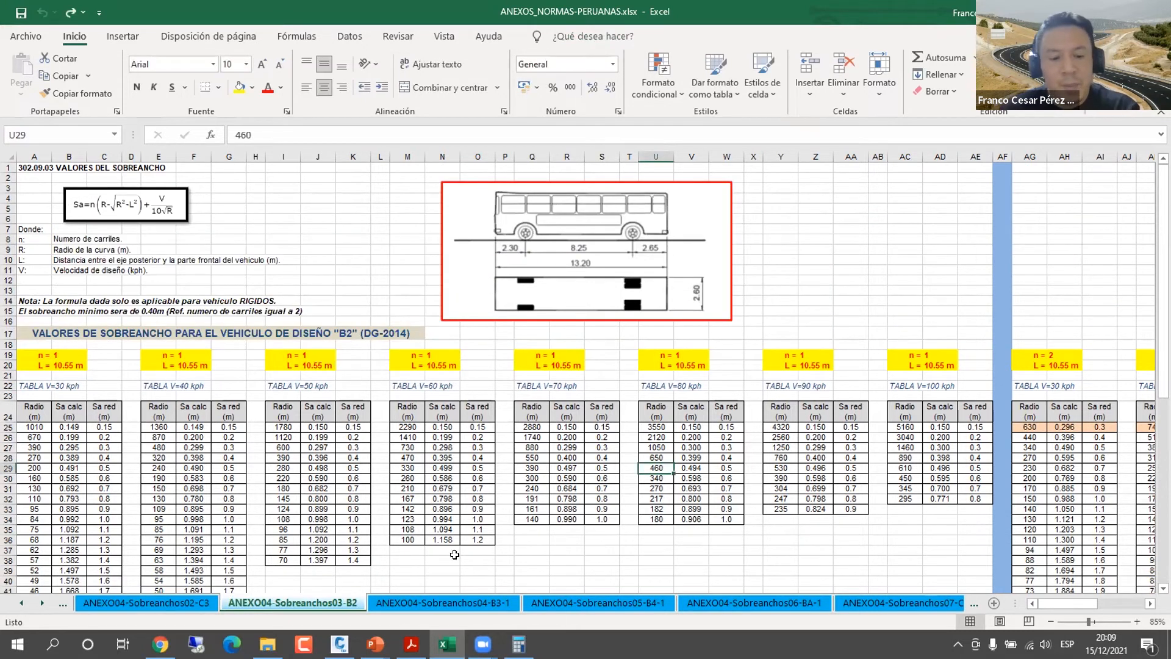
Step: Switch to Civil 3D and set the offset alignments' widening method to DG 2014 Metric Veh B2 (2 Carriles)
click(339, 644)
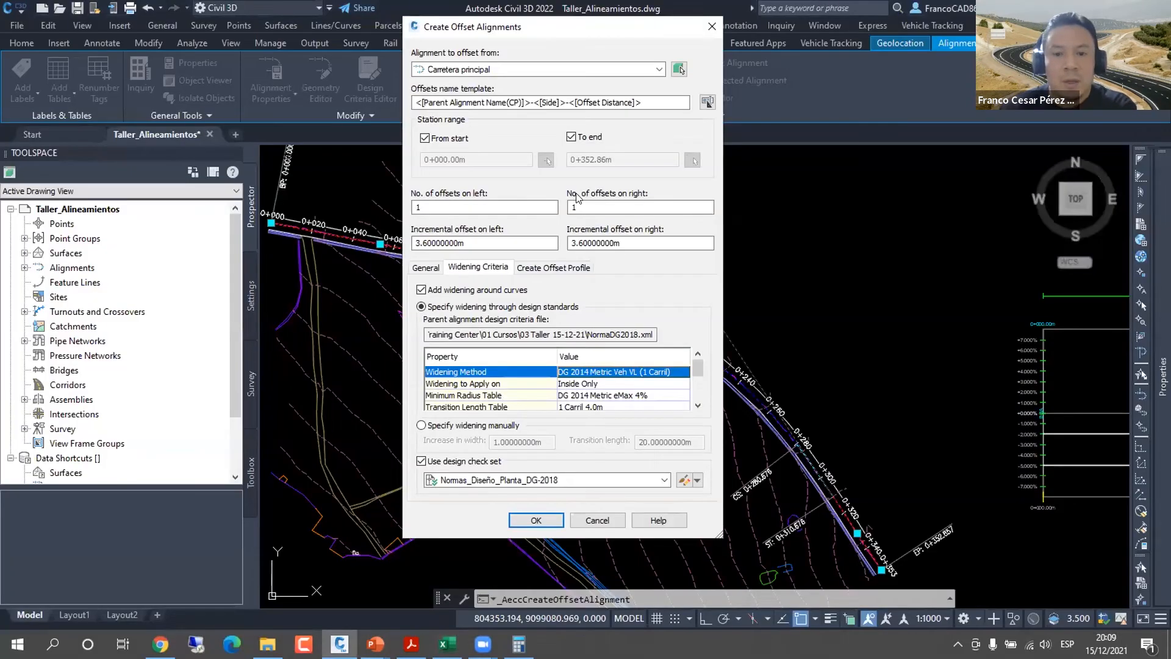
click(666, 372)
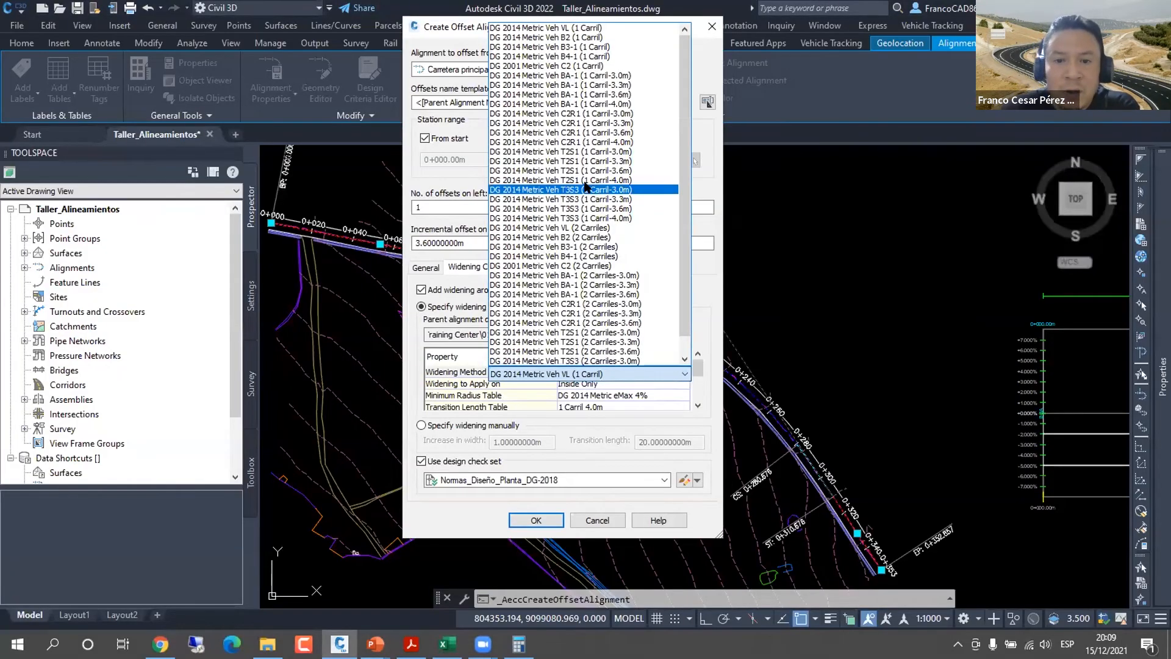
click(554, 238)
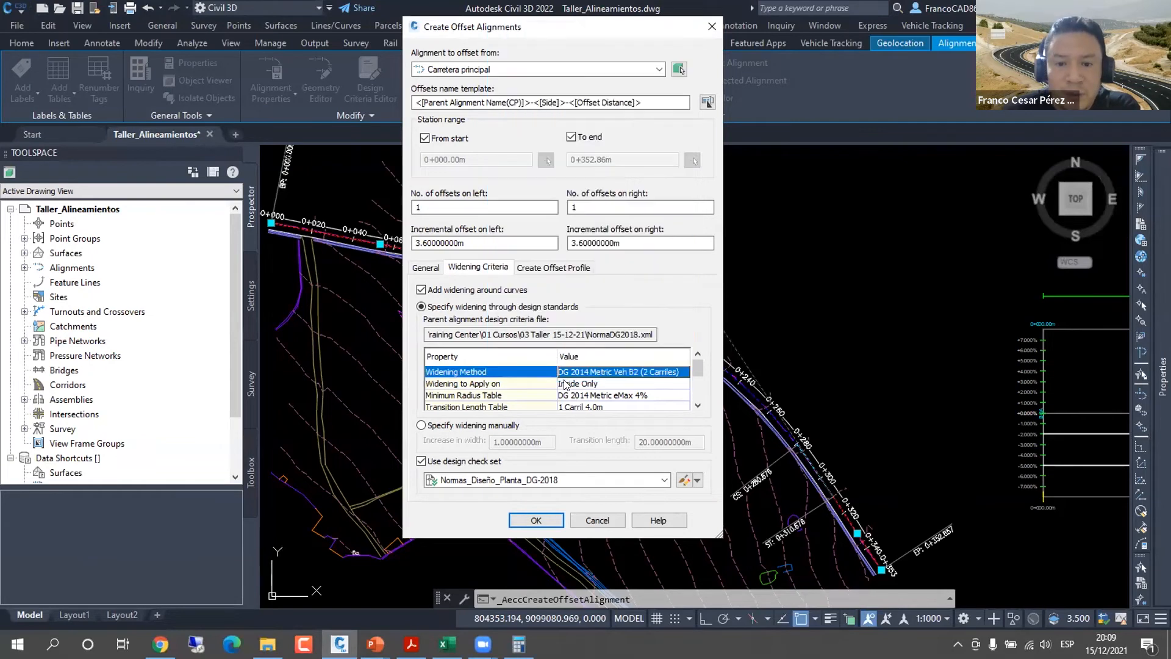
Step: Set the minimum radius table to DG 2014 Metric eMax 8% and the transition length table to 1 Calzada 7.2m
click(673, 396)
click(677, 396)
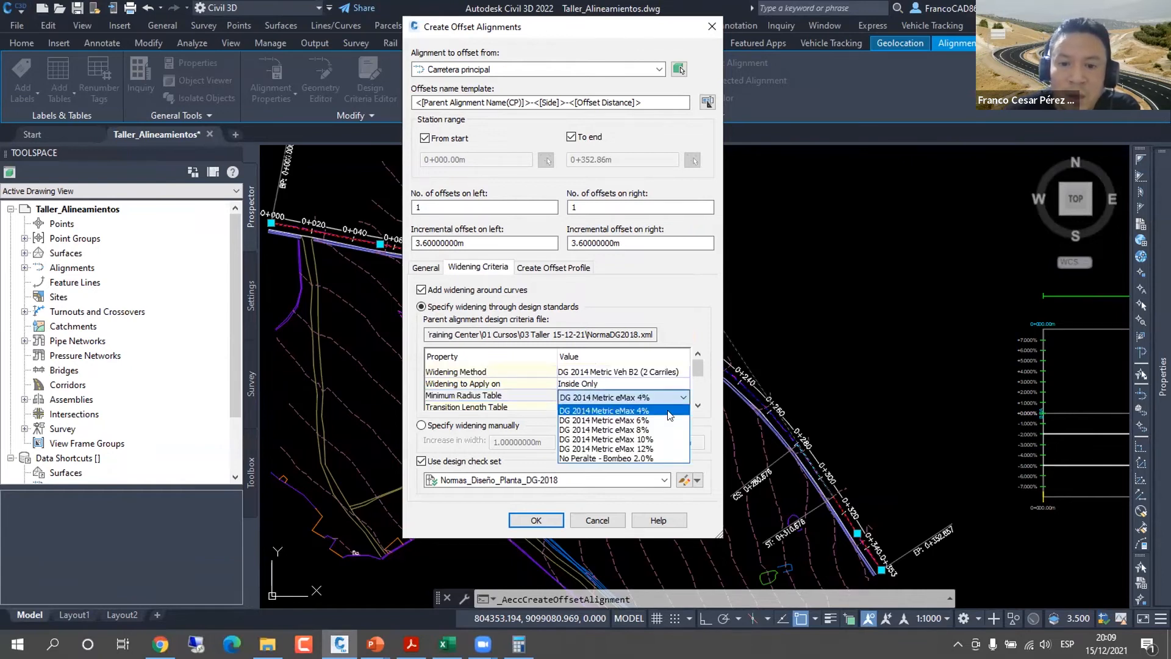
click(671, 432)
click(682, 406)
click(683, 406)
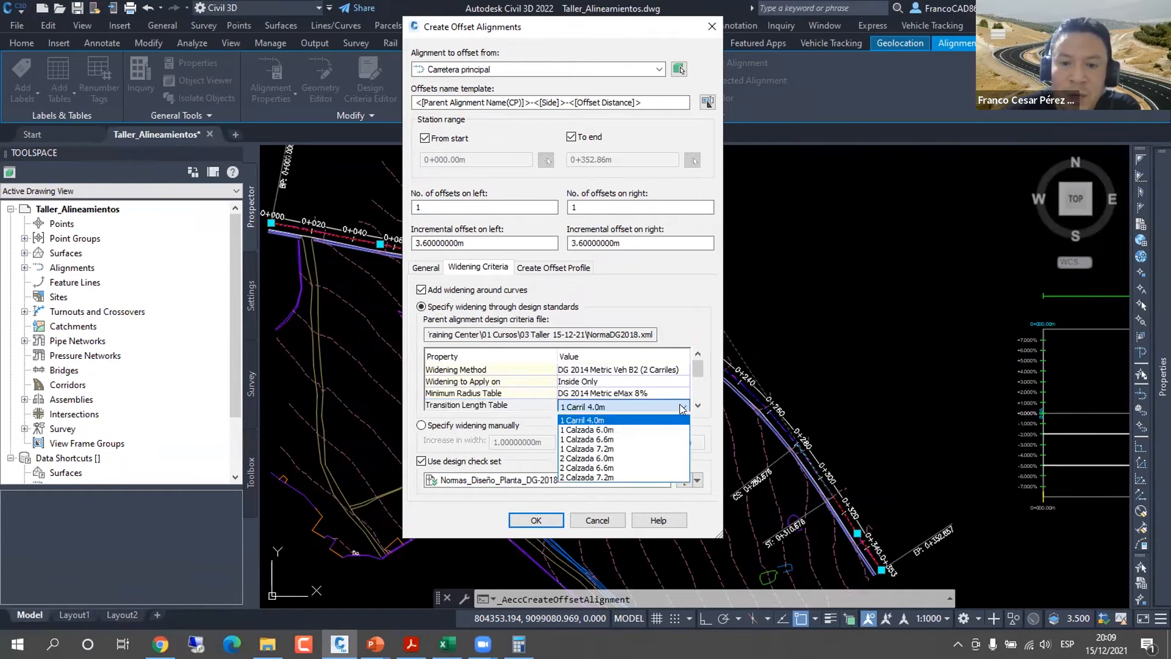
click(643, 452)
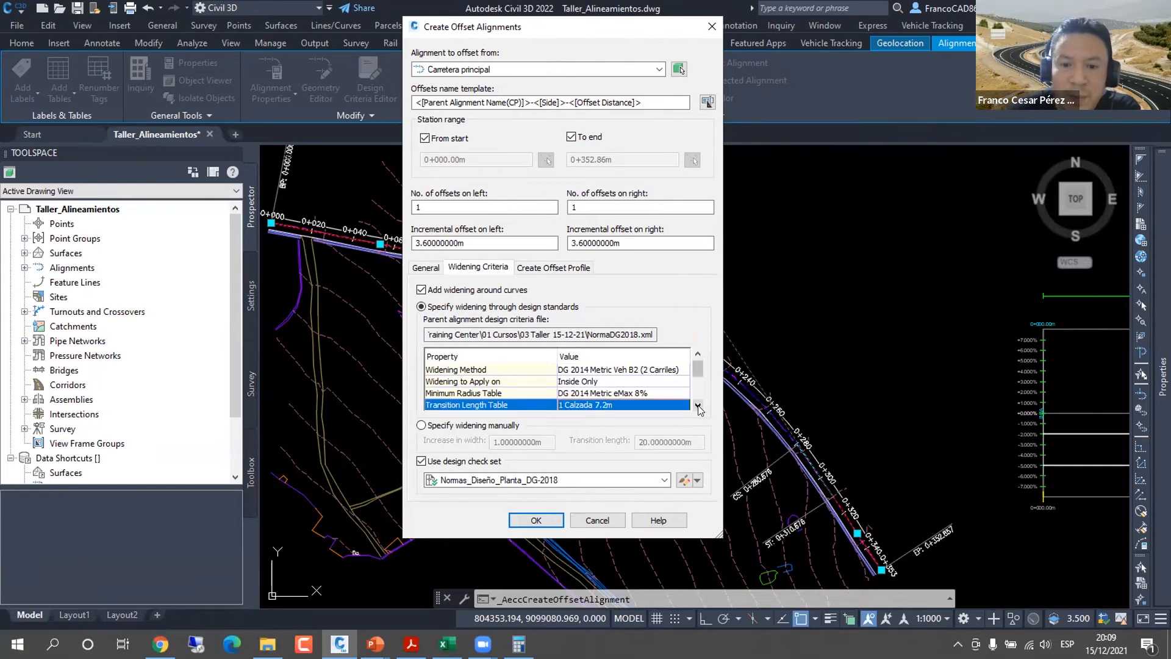
Step: Set the attainment method to Dos Pendientes (Con espirales) and the normal lane width to 7.2 m
scroll(698, 403, down, 2)
click(659, 386)
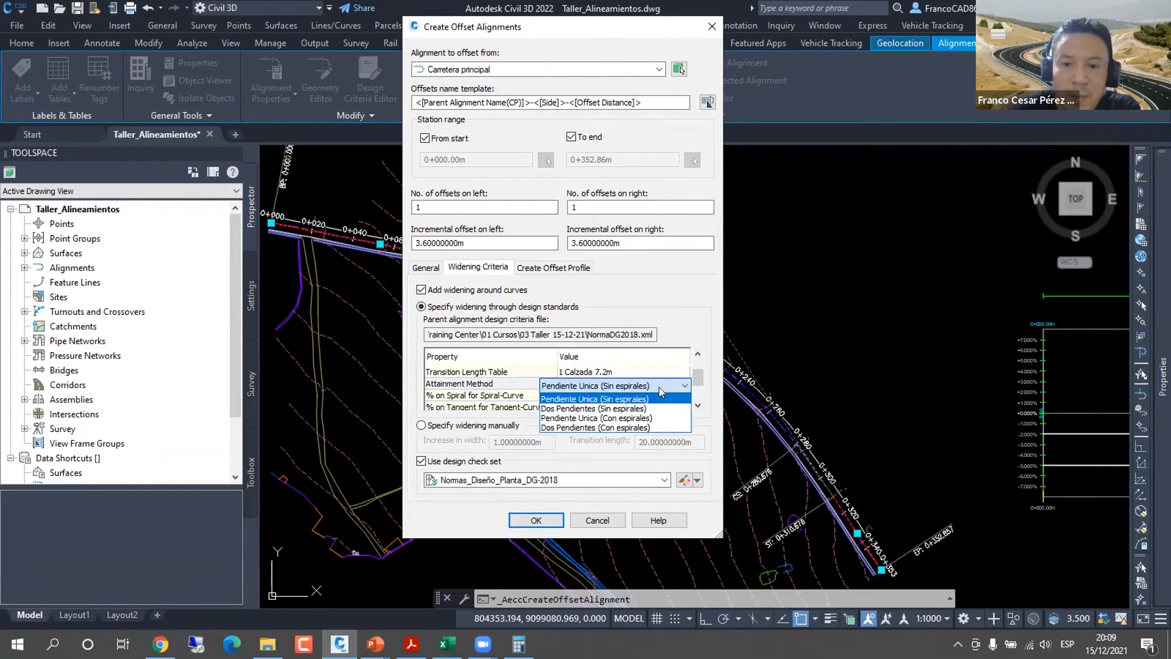
click(640, 428)
scroll(689, 407, down, 2)
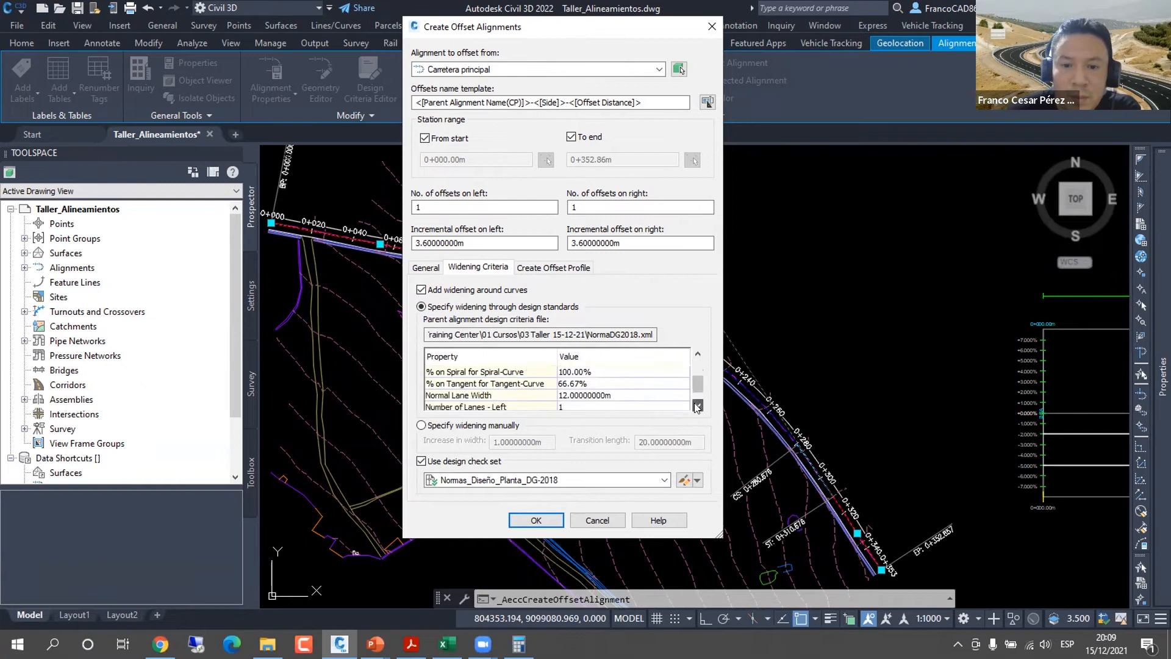
click(581, 382)
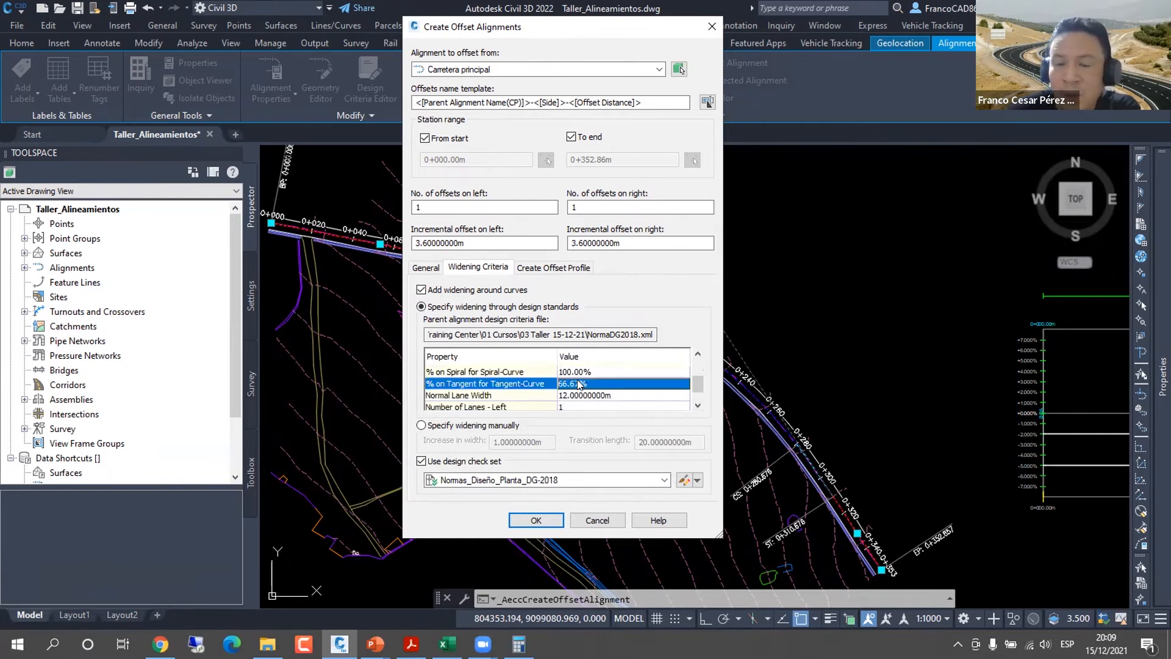
click(621, 397)
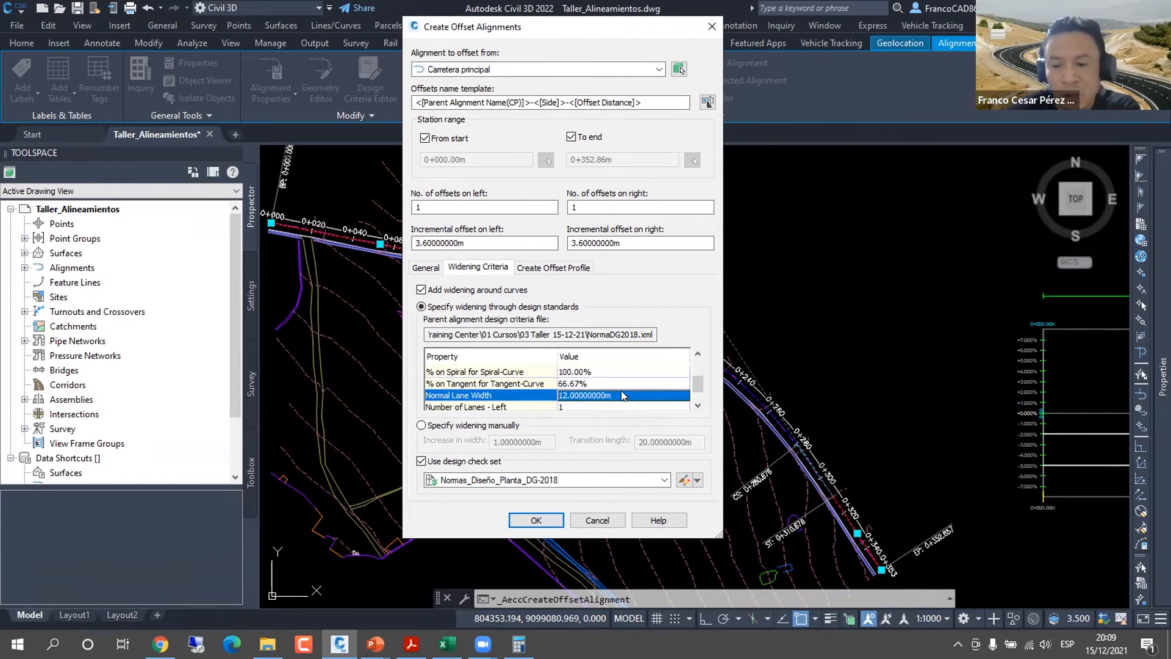
click(622, 396)
text(7.2)
key(Return)
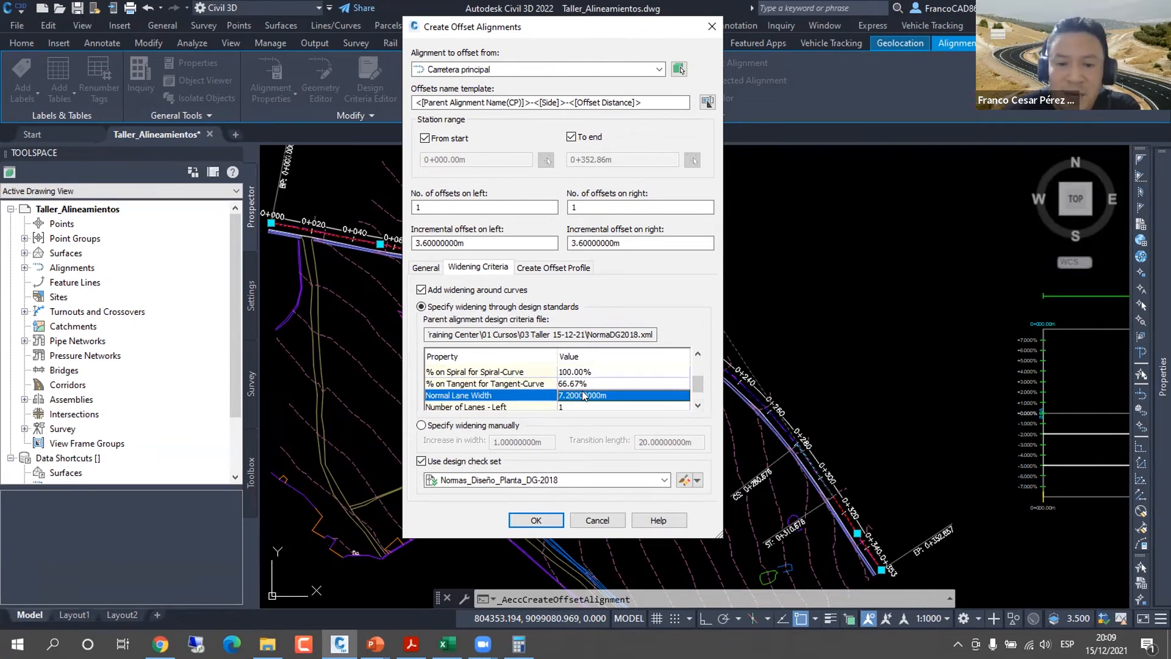
Step: Disable the design check set, create the offset alignments for Carretera principal, and dismiss the event list
scroll(584, 395, down, 1)
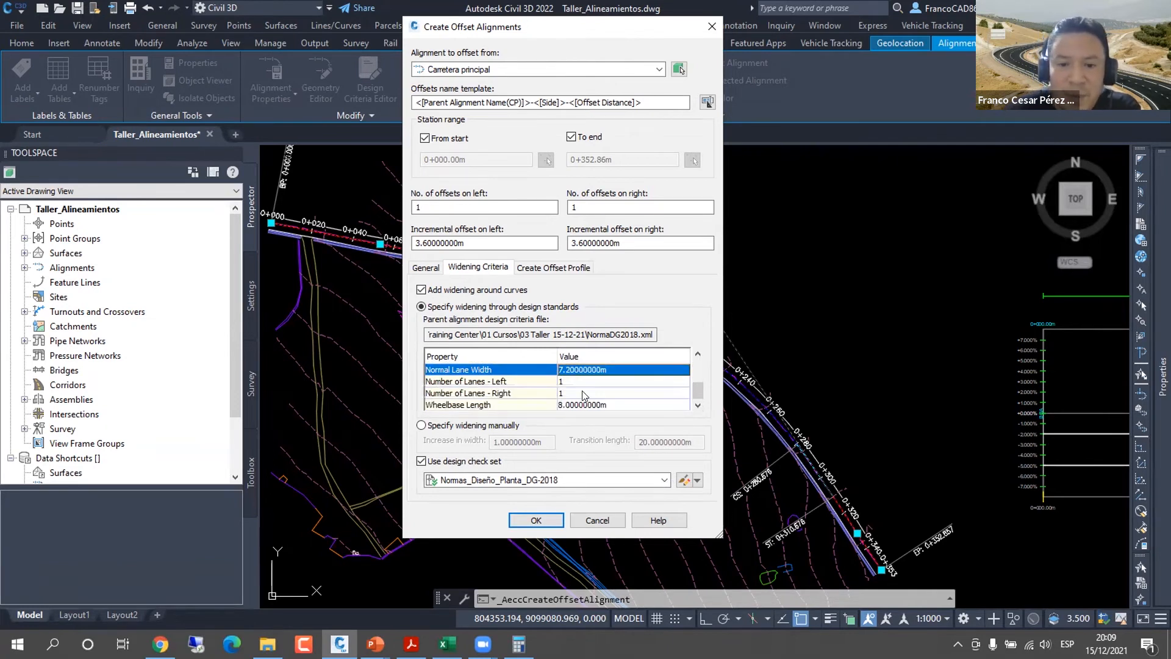
click(422, 461)
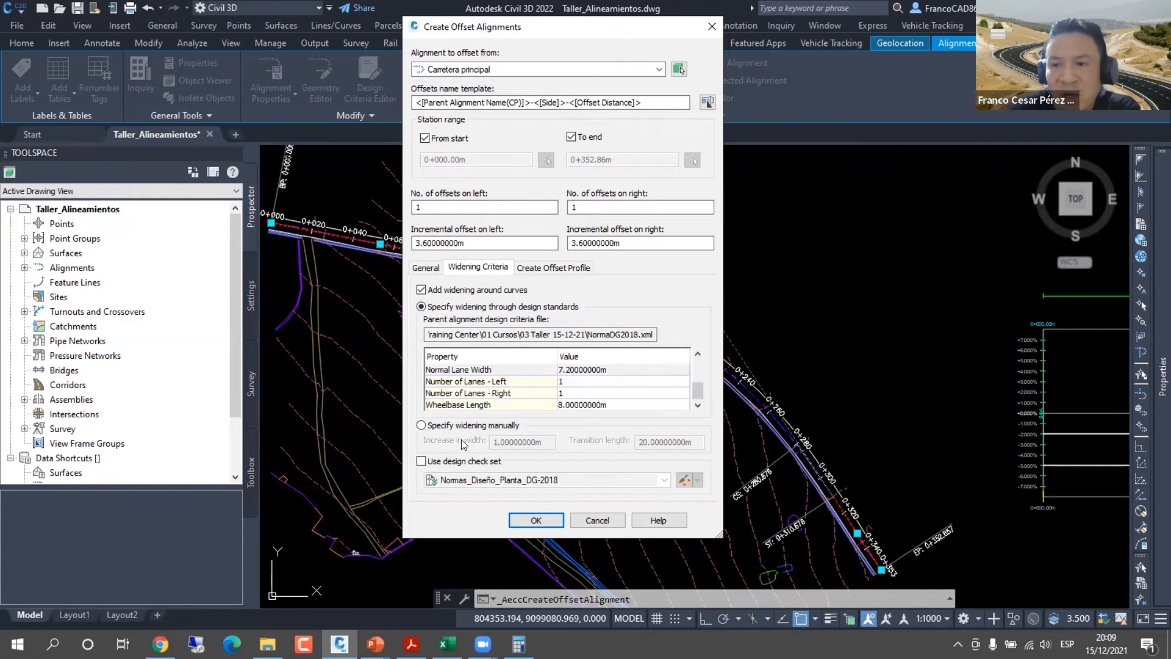
click(529, 276)
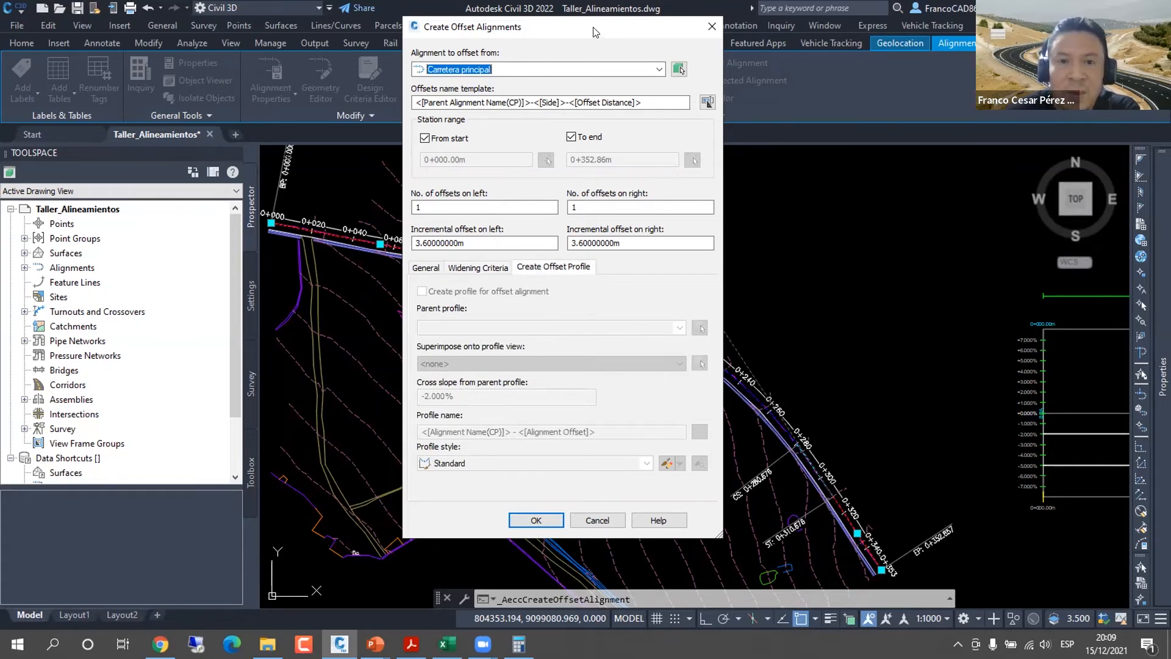
drag(603, 27, 841, 212)
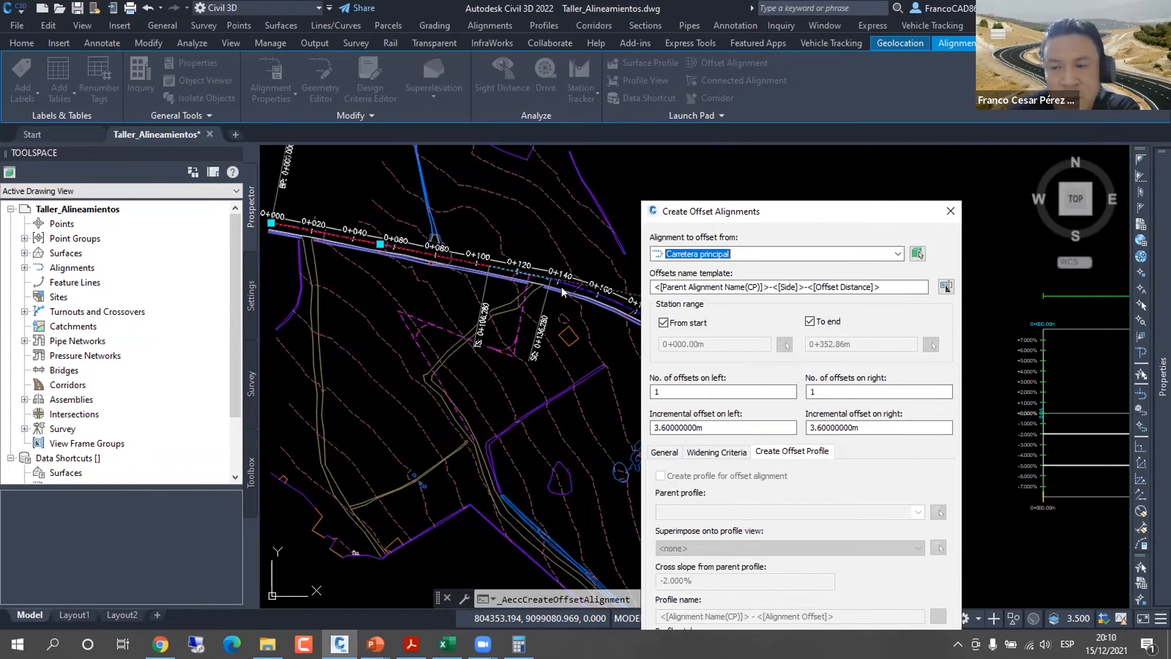
drag(825, 213, 759, 79)
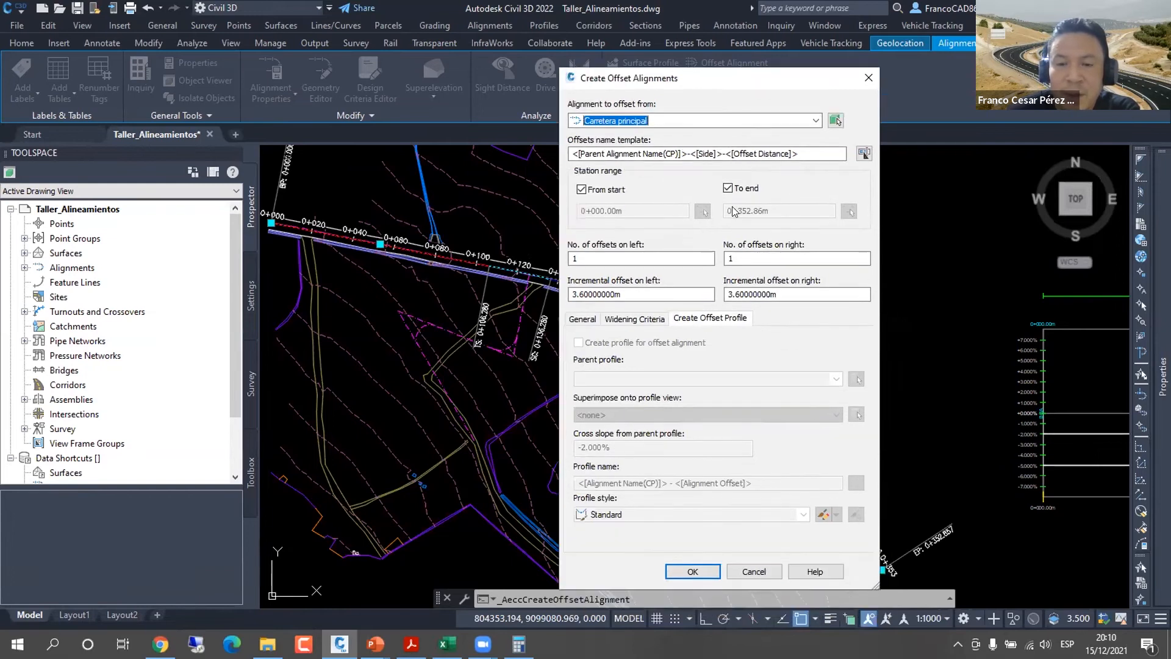
click(619, 320)
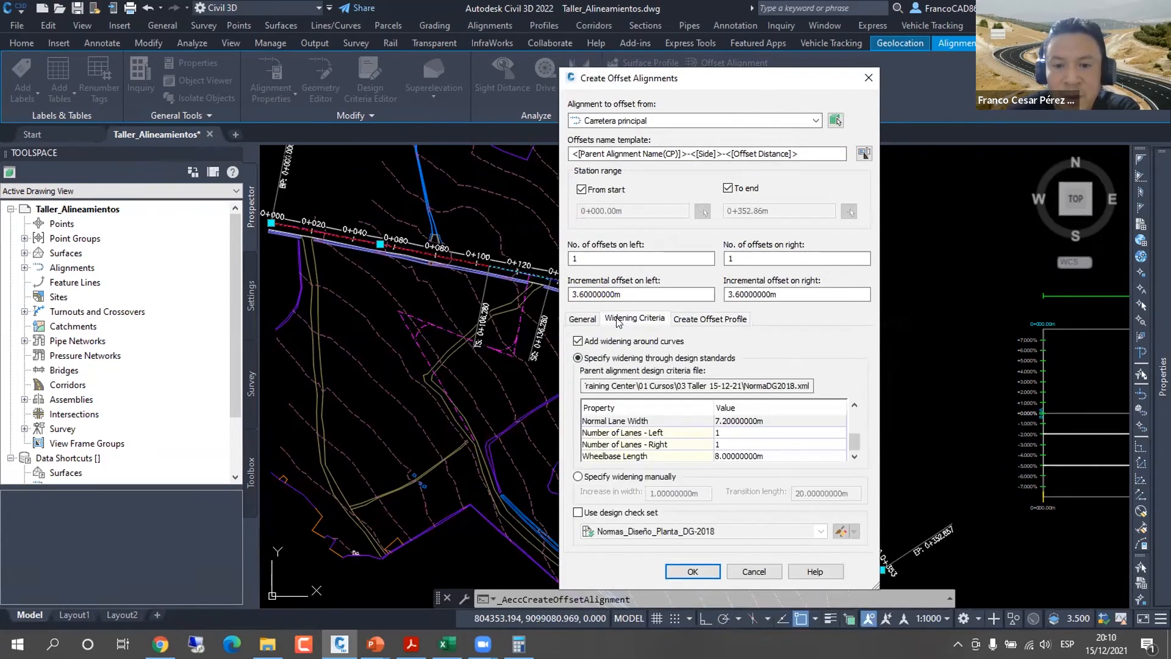
click(583, 319)
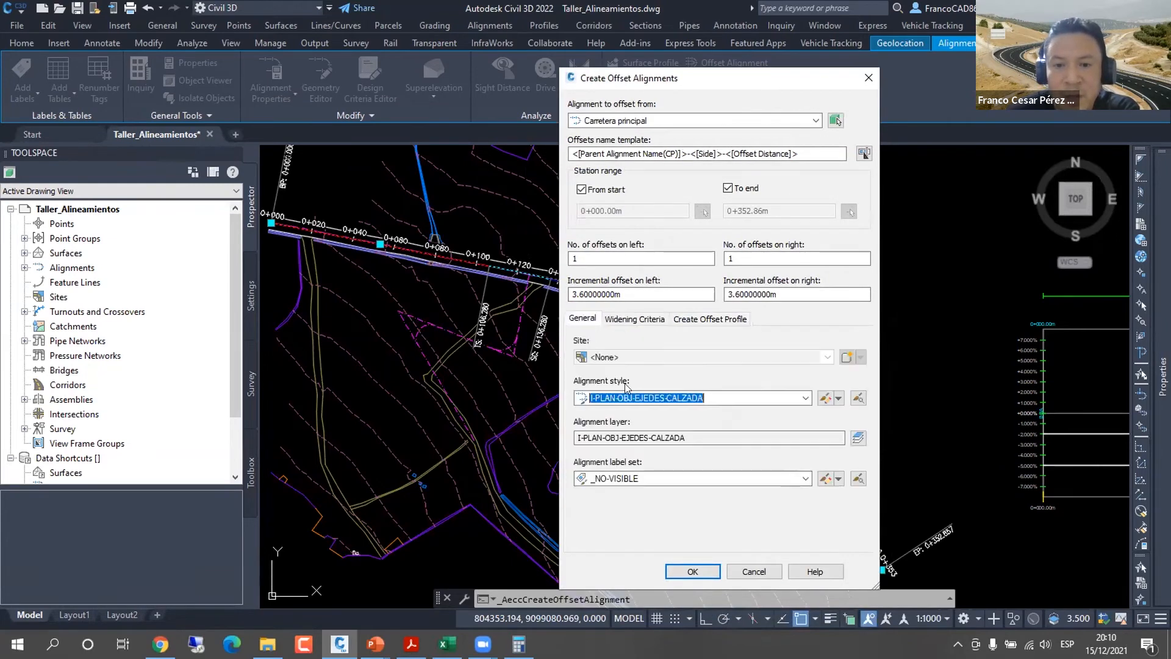
click(683, 572)
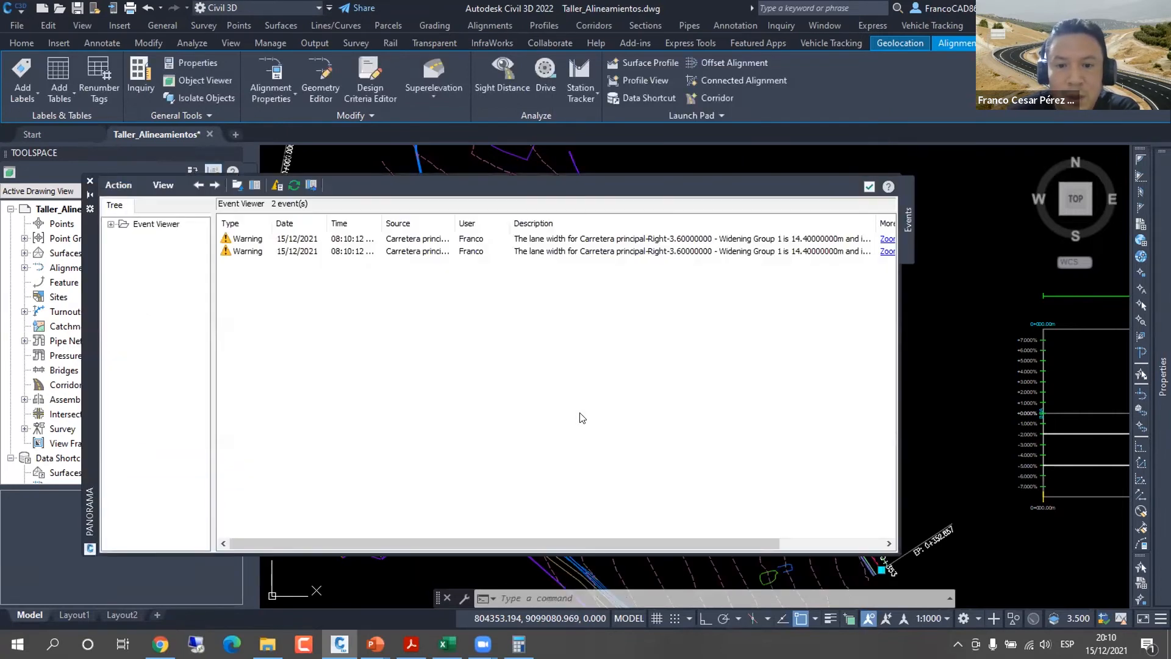
click(869, 186)
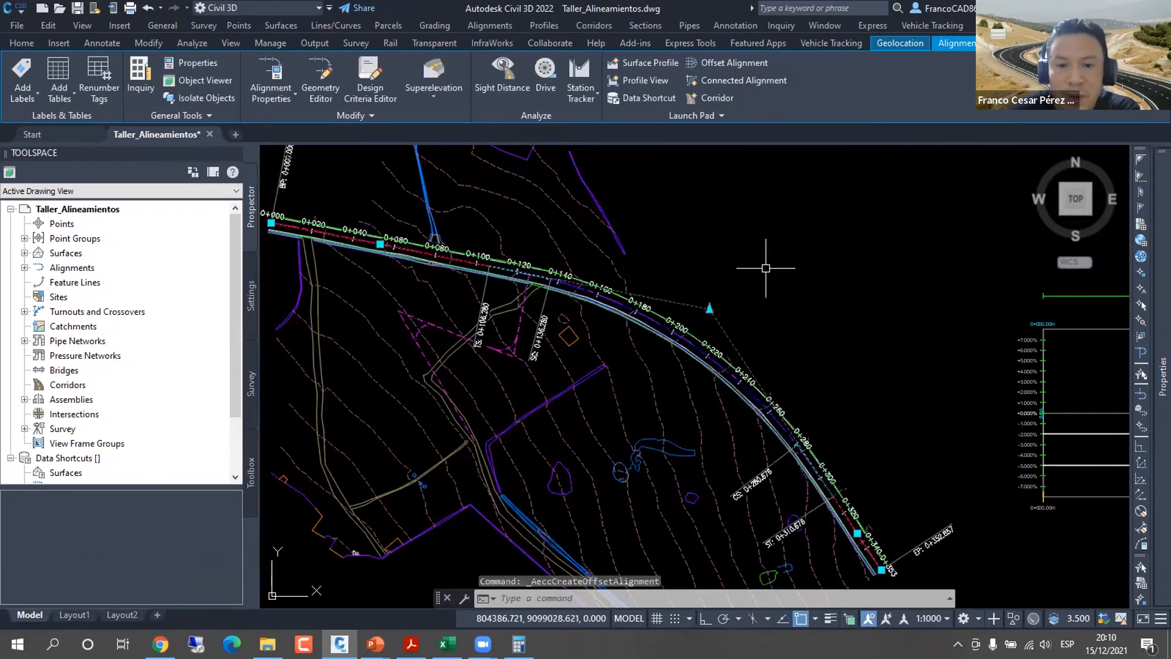
Step: Clear the current selection and select the new right offset alignment where the curve widening begins, near station 0+140
scroll(619, 317, up, 3)
scroll(619, 317, up, 4)
scroll(502, 302, down, 4)
middle_drag(482, 303, 593, 361)
key(Escape)
scroll(535, 317, up, 5)
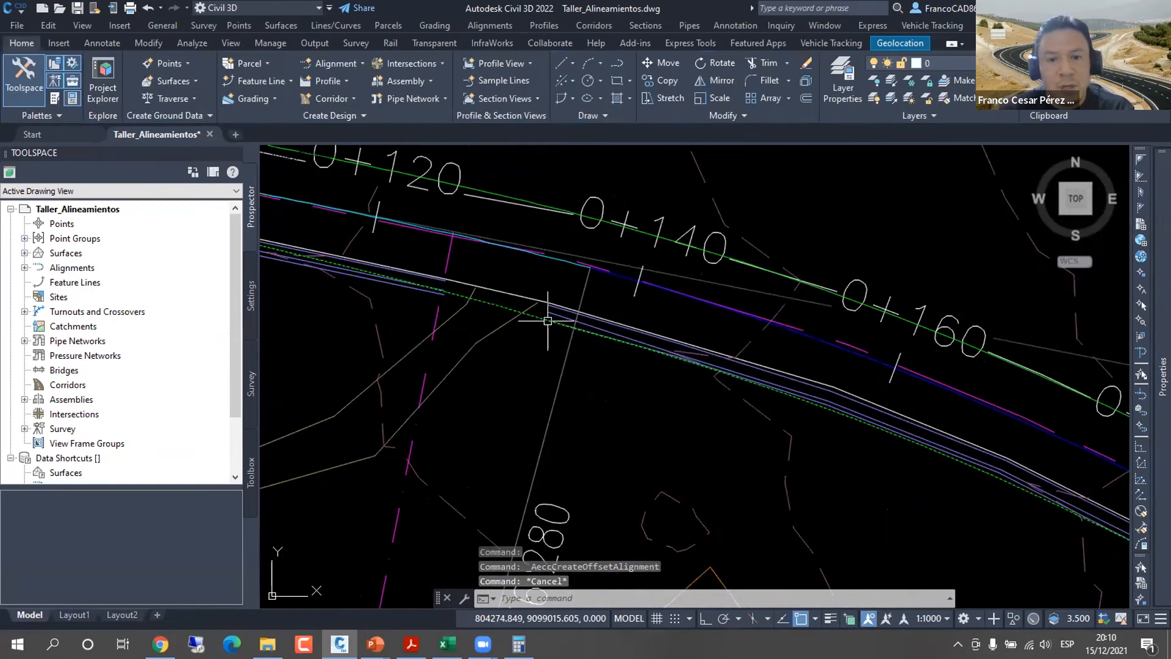
click(543, 314)
scroll(543, 314, down, 4)
scroll(740, 421, up, 6)
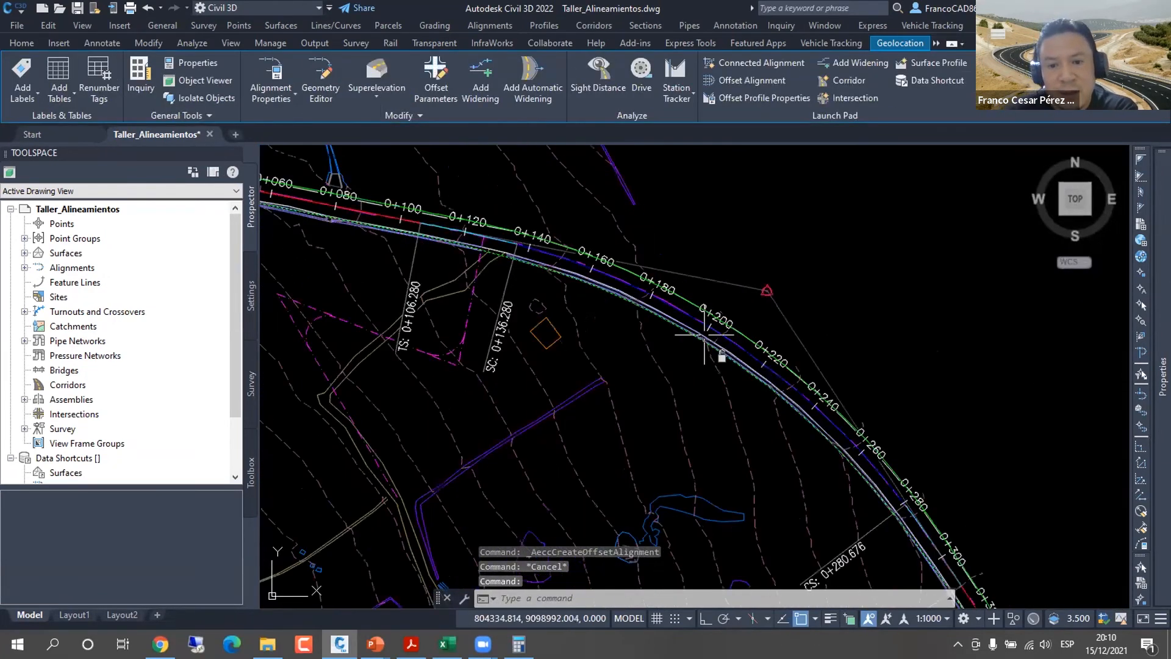
Step: Turn on lineweight display and inspect the widened right offset along the curve around stations 0+200 to 0+220
click(830, 619)
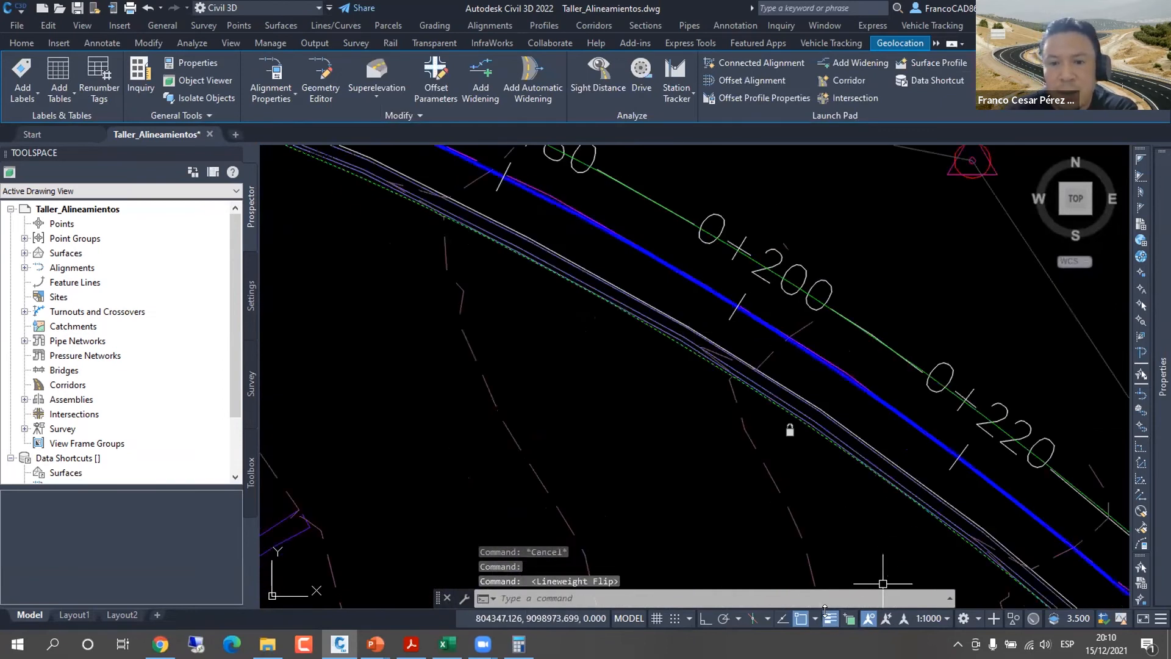
scroll(641, 332, down, 5)
scroll(756, 408, up, 5)
middle_drag(875, 479, 606, 340)
scroll(607, 340, down, 3)
middle_drag(787, 368, 636, 323)
scroll(636, 323, down, 5)
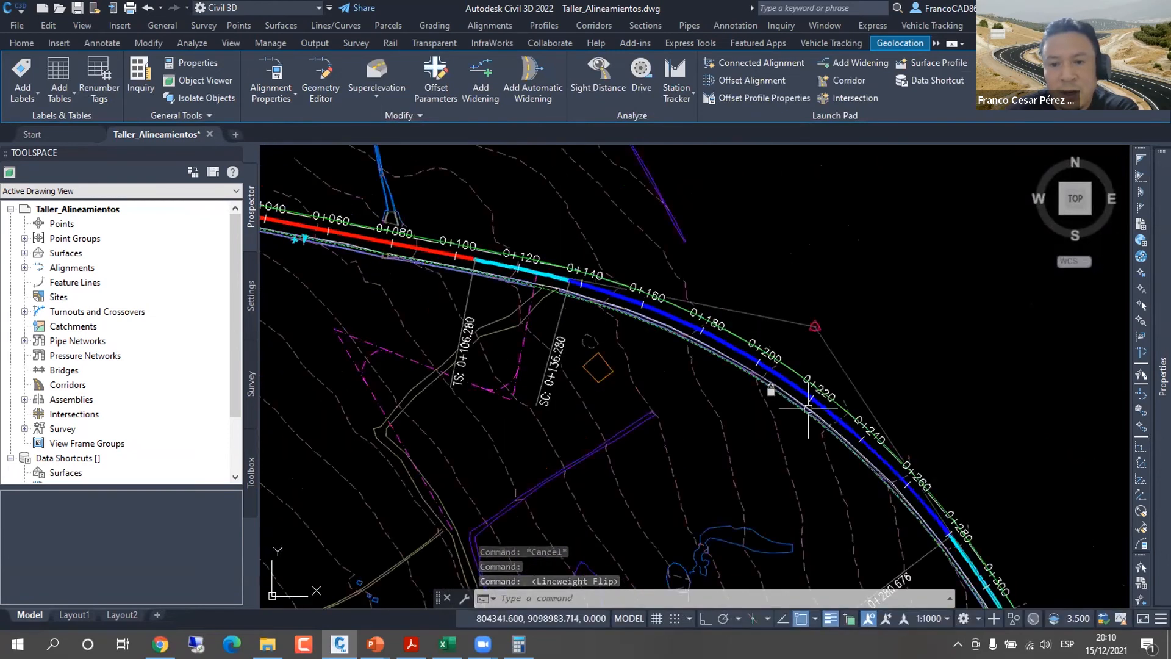
scroll(815, 405, up, 9)
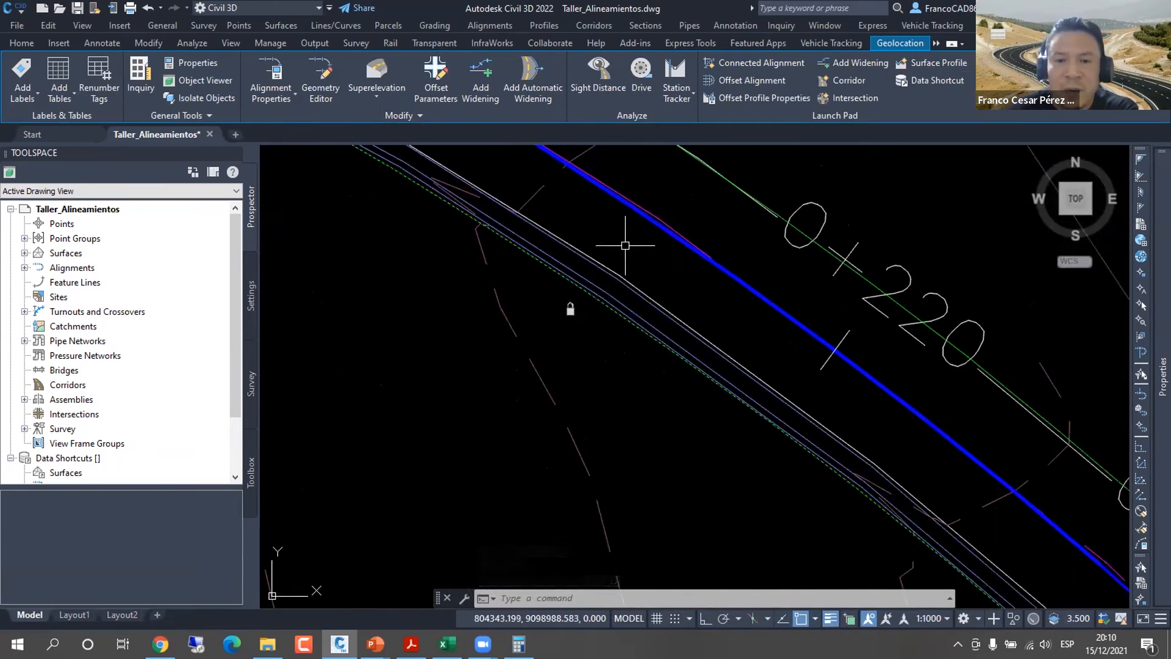
middle_drag(619, 240, 663, 317)
scroll(641, 328, down, 4)
middle_drag(644, 359, 716, 390)
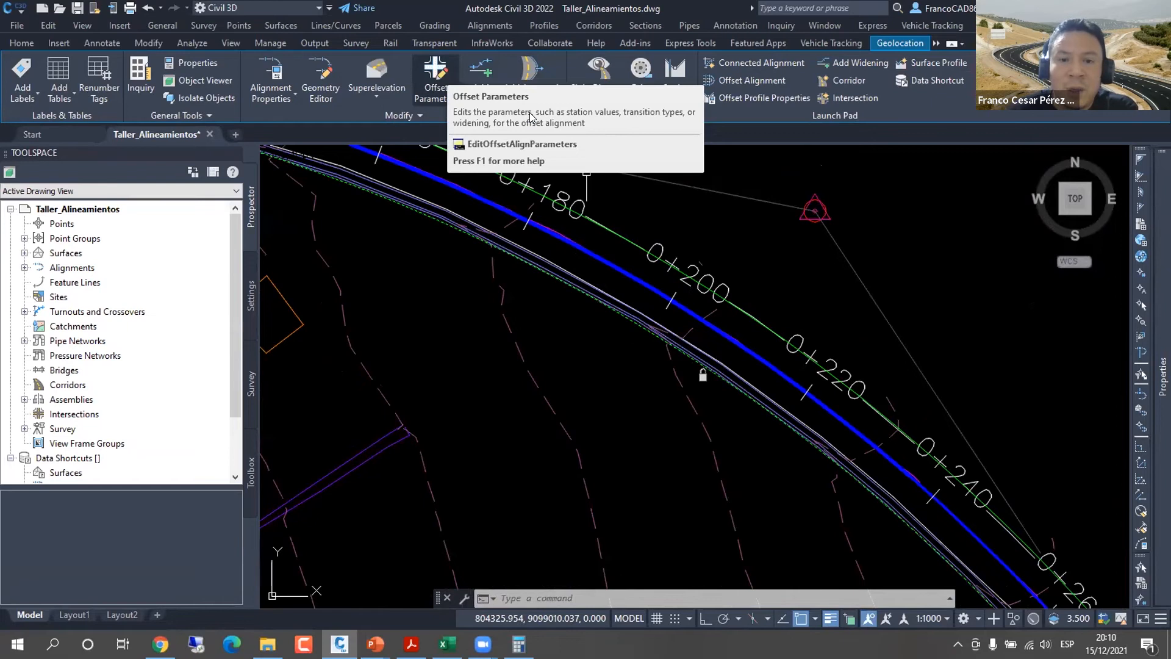
Step: Check the increased width from standard in the right offset alignment's parameters for Widening Group 1, and close them
click(436, 74)
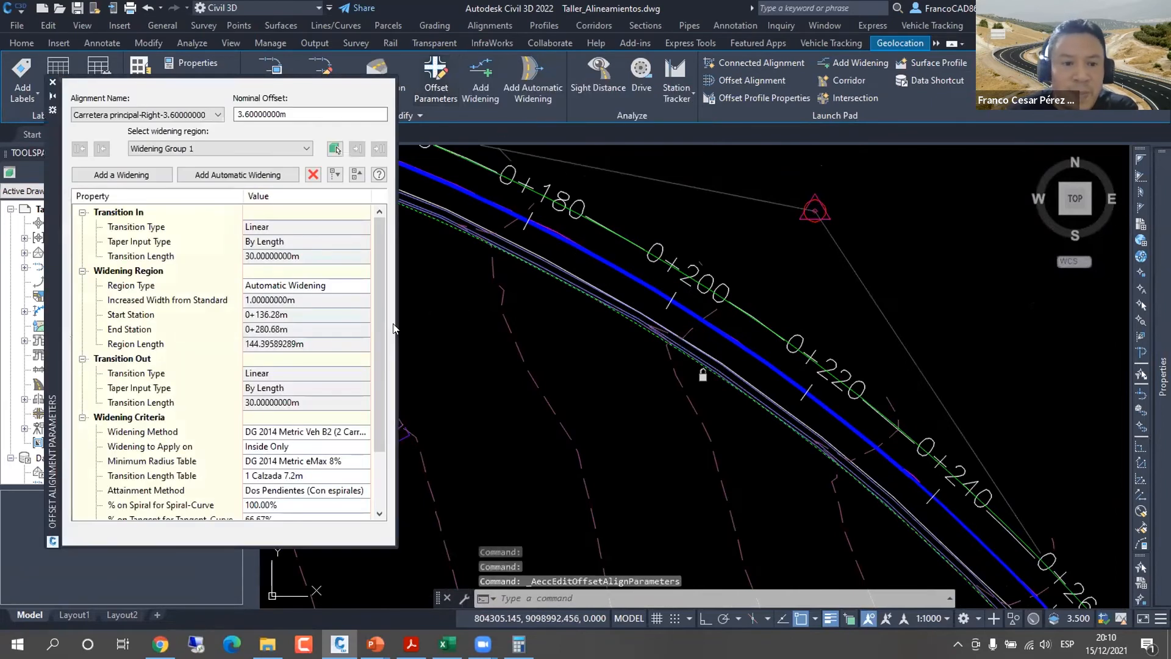
click(231, 300)
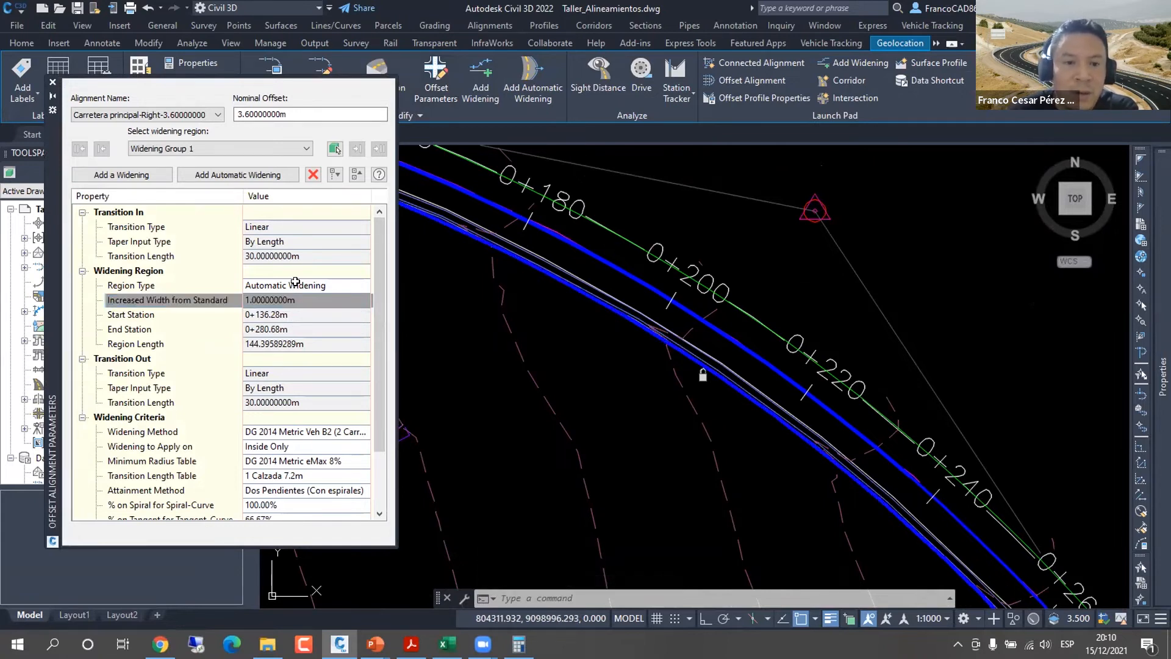
click(220, 288)
click(278, 300)
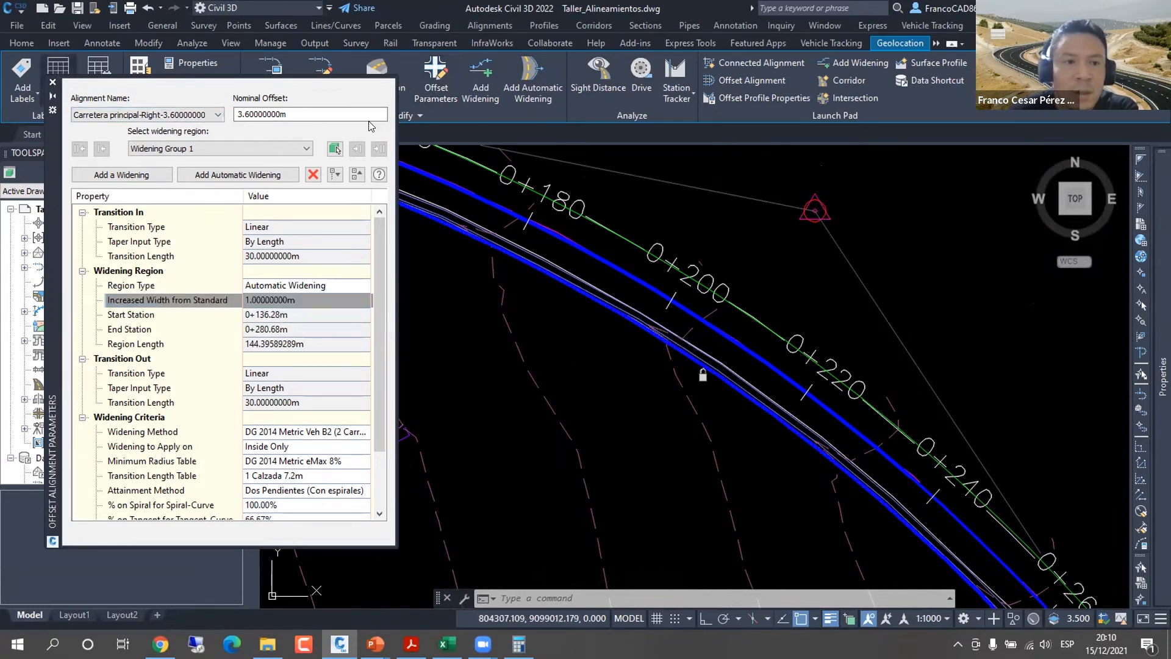
click(53, 82)
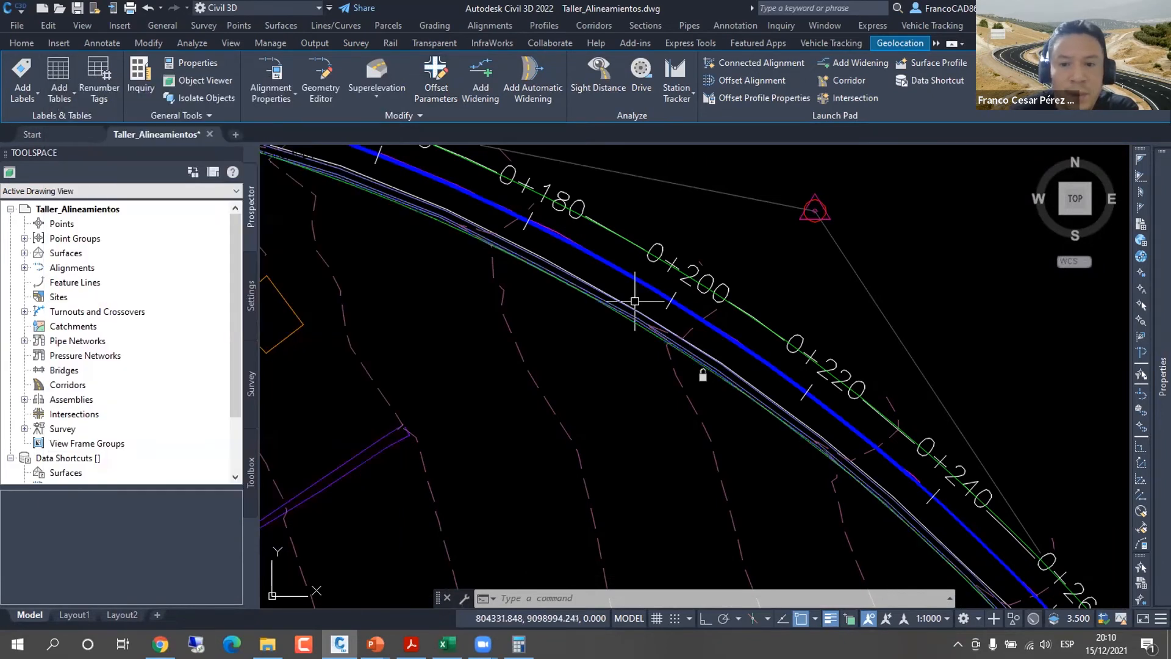
Step: Open the right offset alignment's parameters and change the region type of Widening Group 1 to User Specified
scroll(635, 301, down, 9)
scroll(645, 307, up, 5)
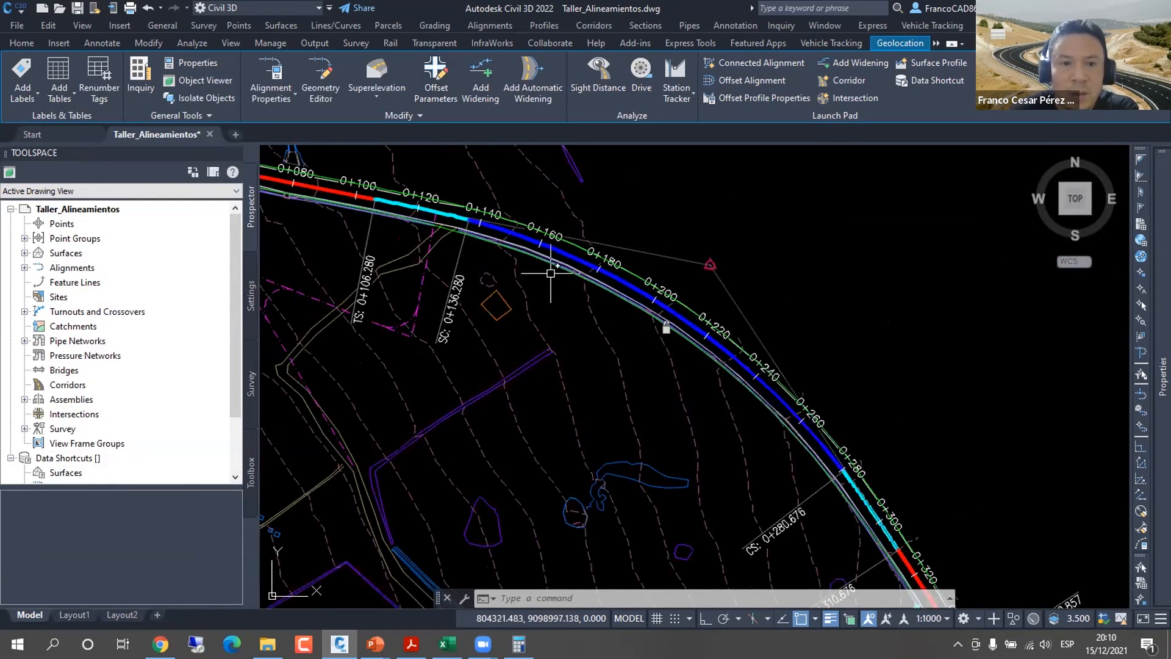
click(436, 80)
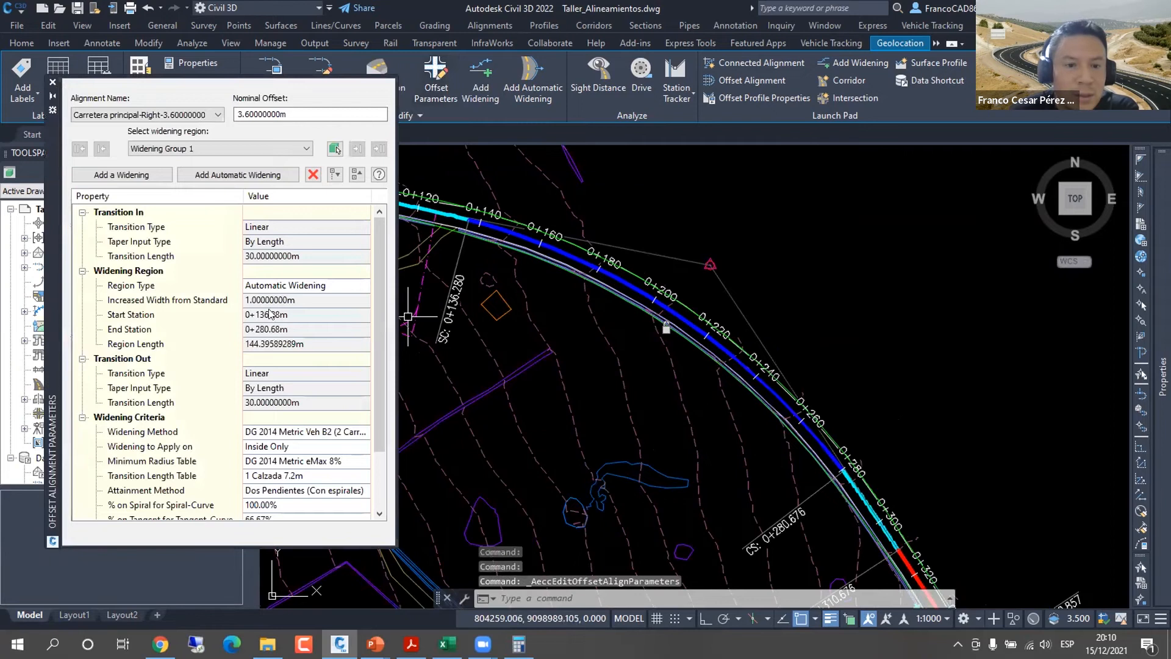
click(285, 287)
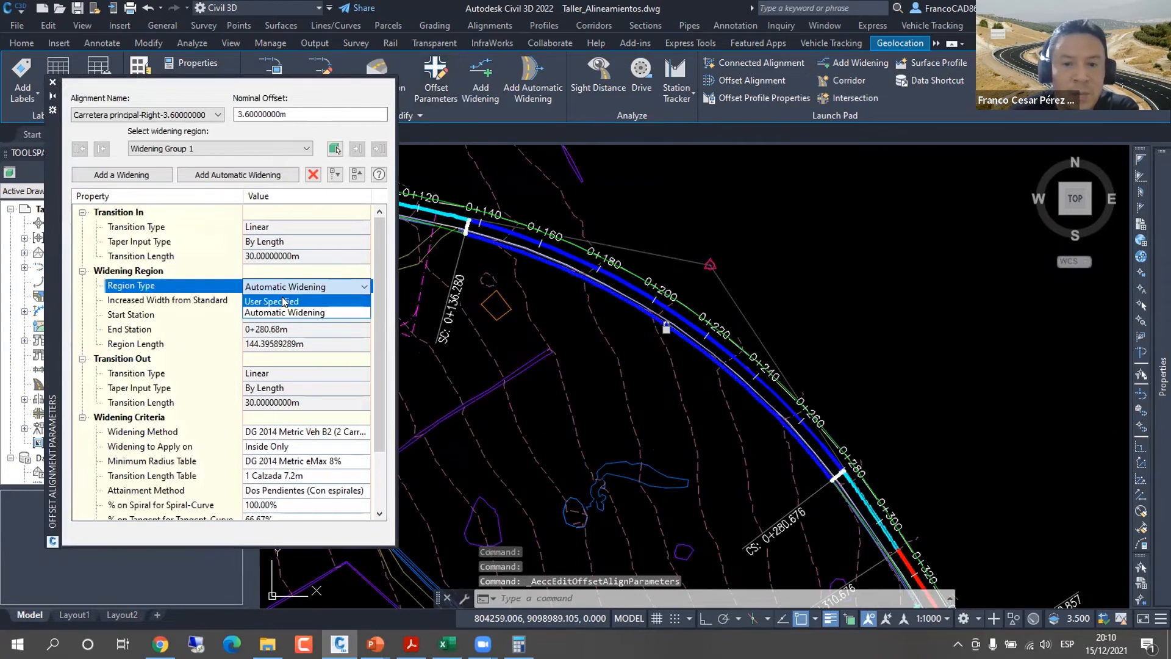
click(283, 301)
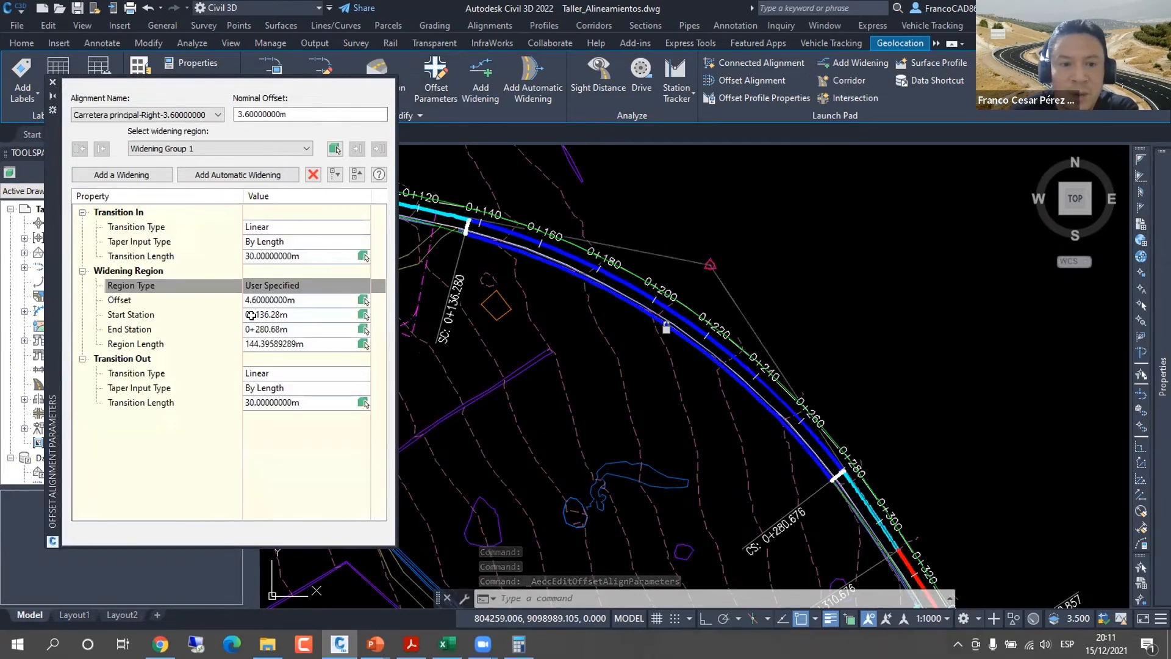
Step: Set the offset of the Widening Group 1 region to 6.1 m
click(286, 300)
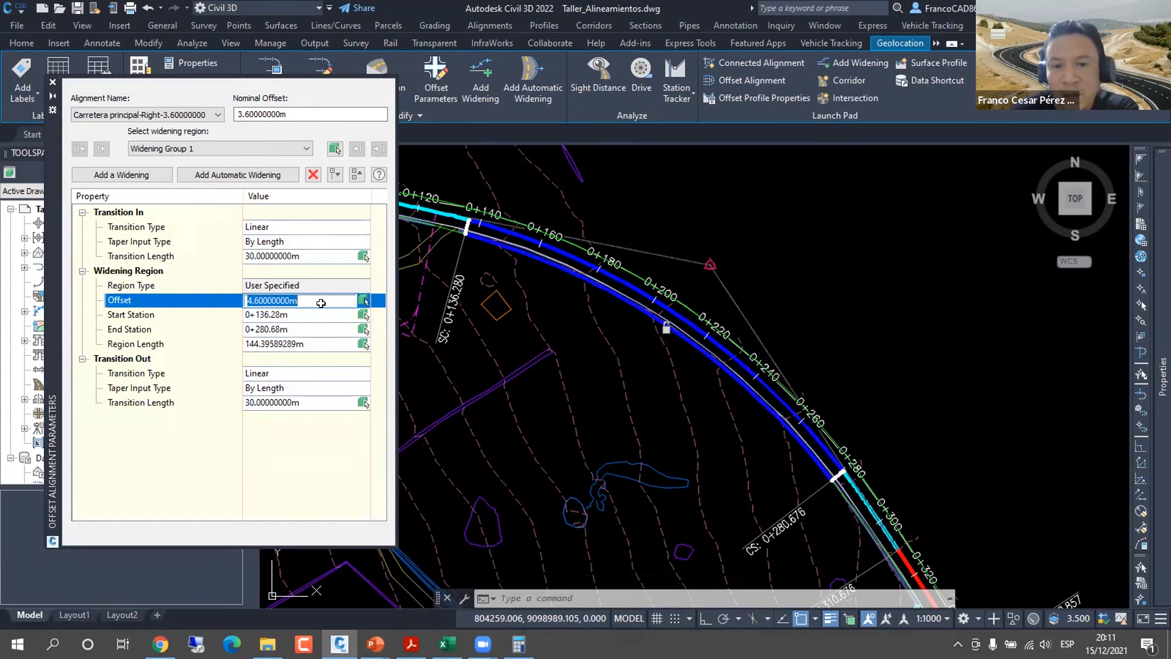
click(565, 340)
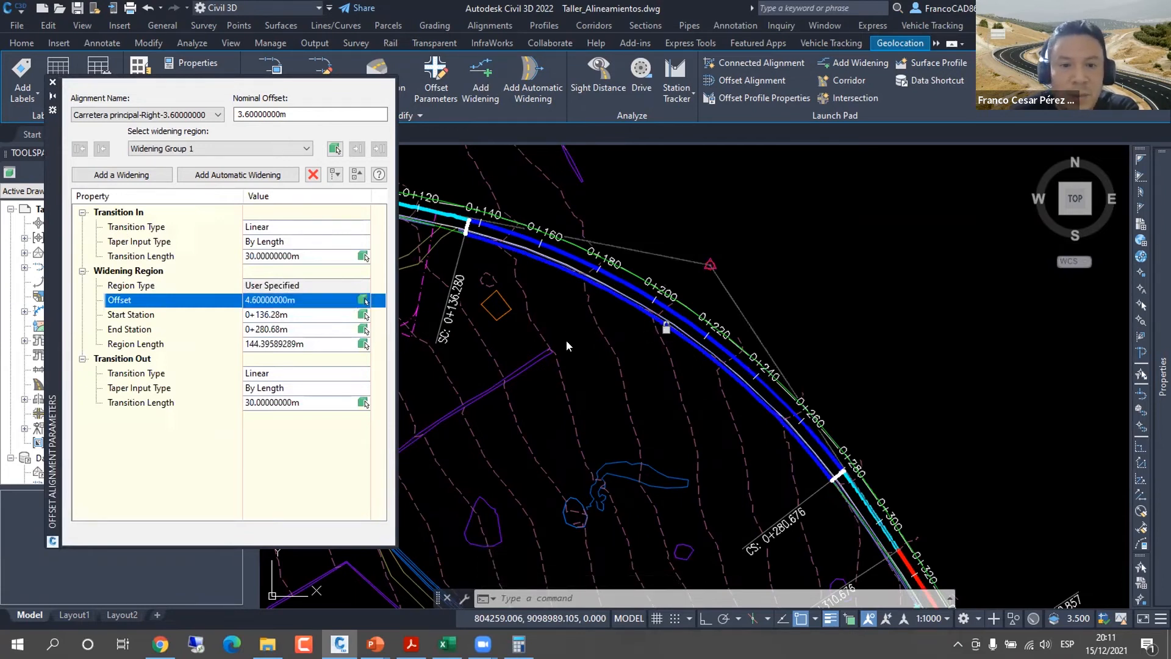
scroll(643, 337, up, 2)
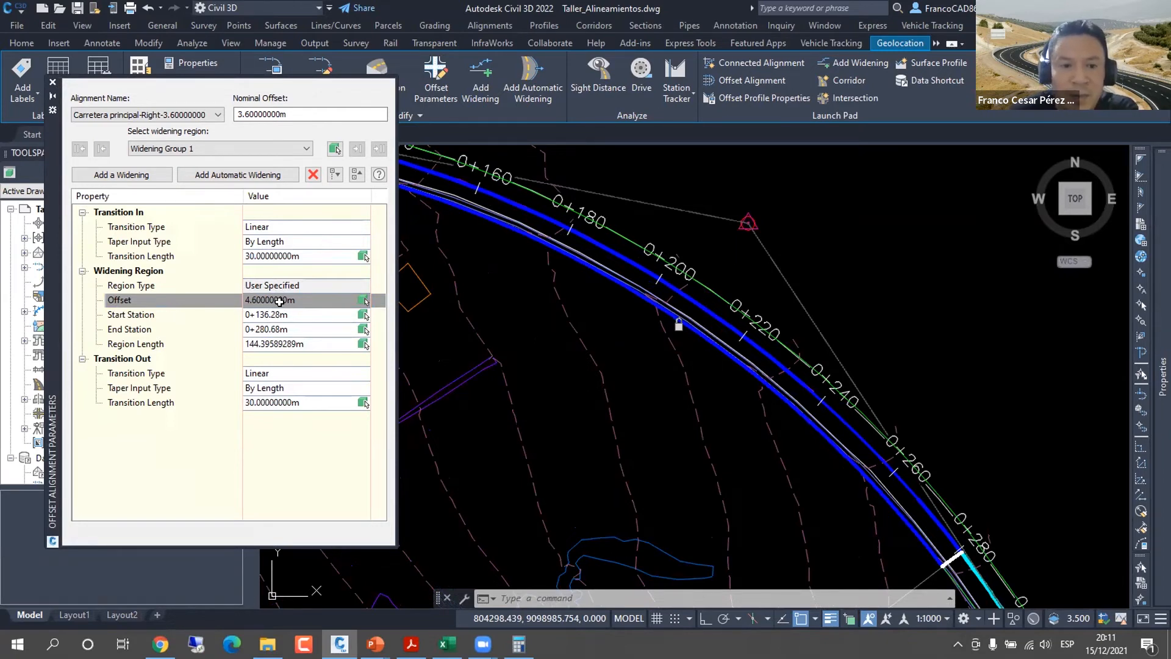
click(313, 299)
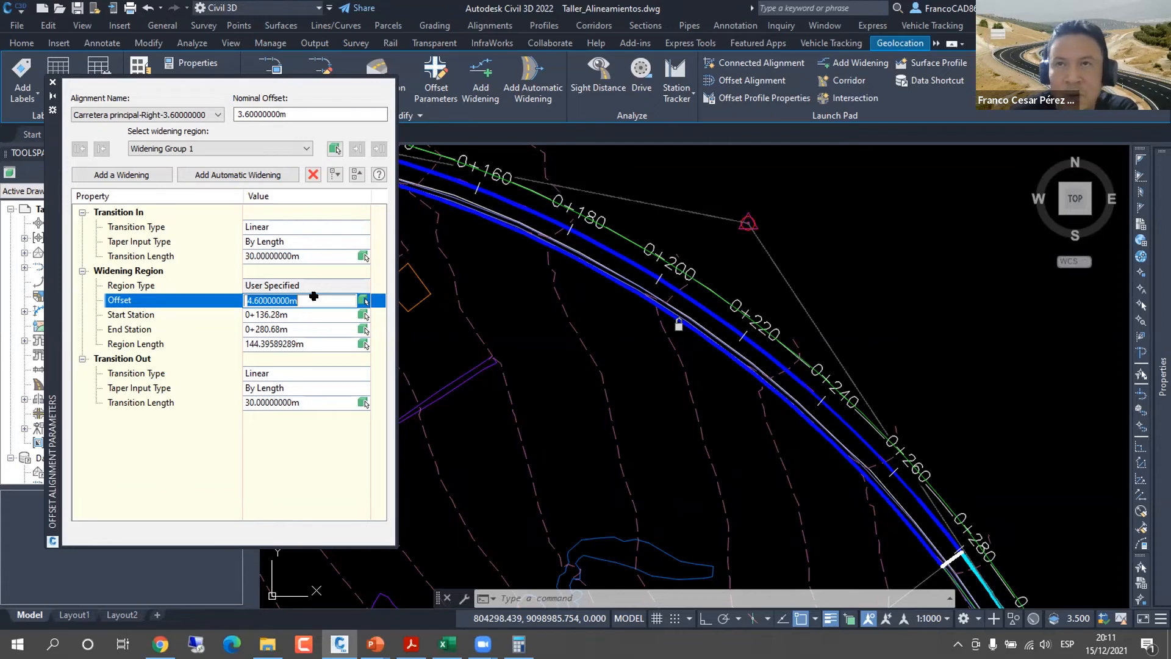
text(6.1)
key(Return)
Step: Stretch the start of the entry transition back along the tangent before station 0+106, making it about 39.68 m long
middle_drag(583, 303, 775, 486)
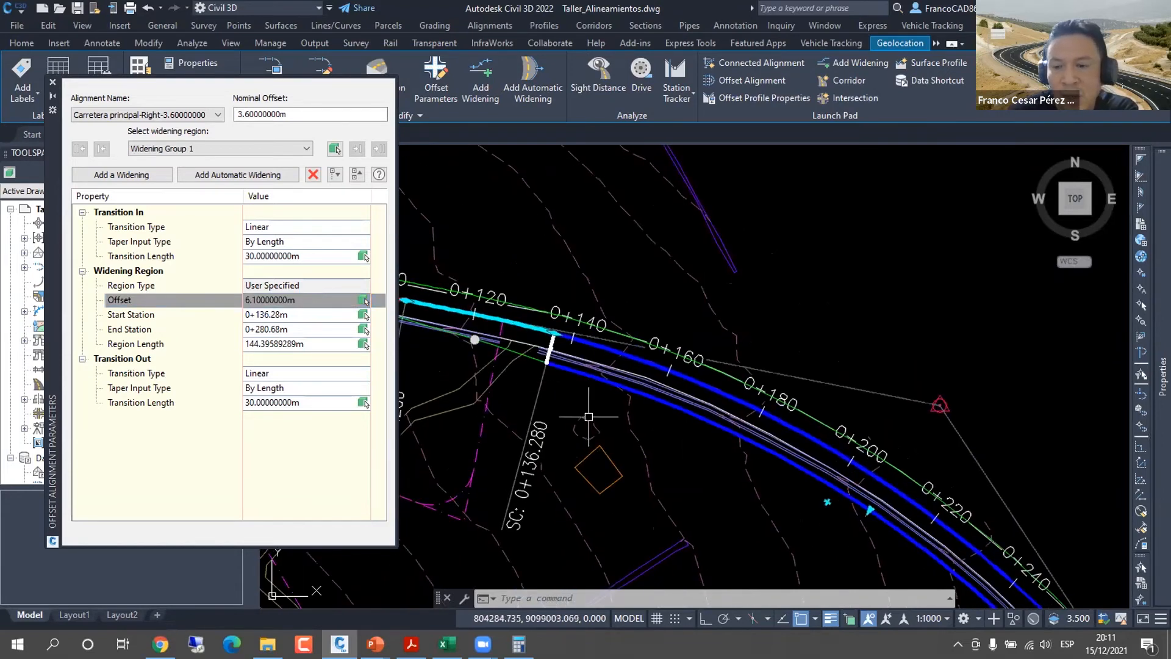
scroll(708, 293, up, 4)
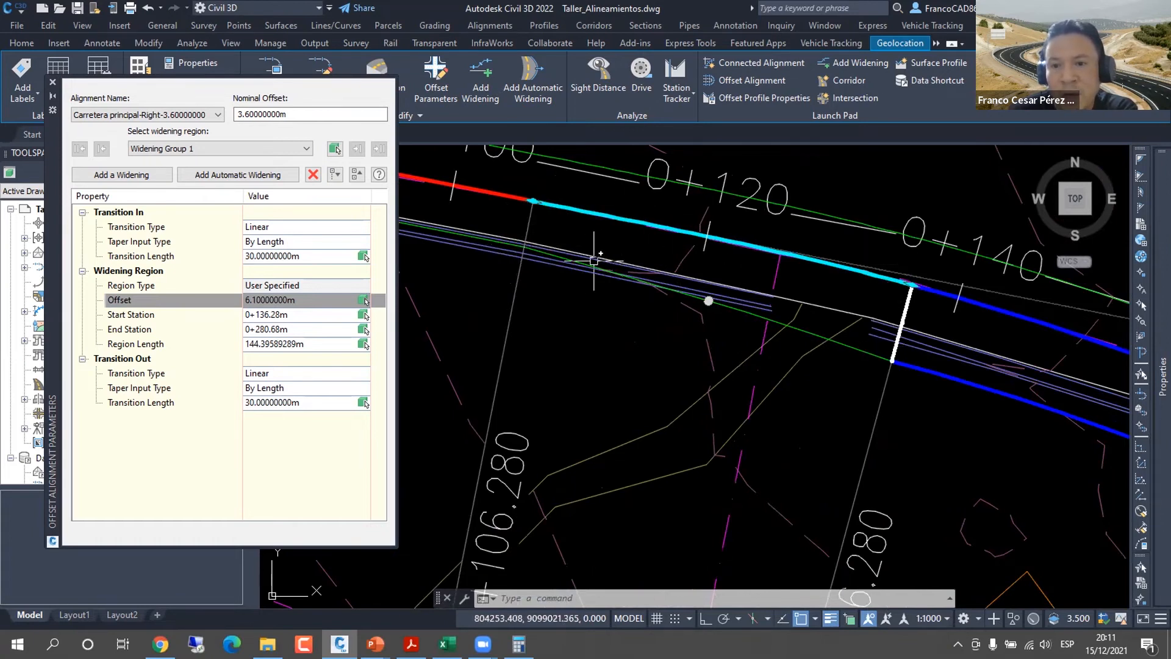
scroll(873, 346, down, 8)
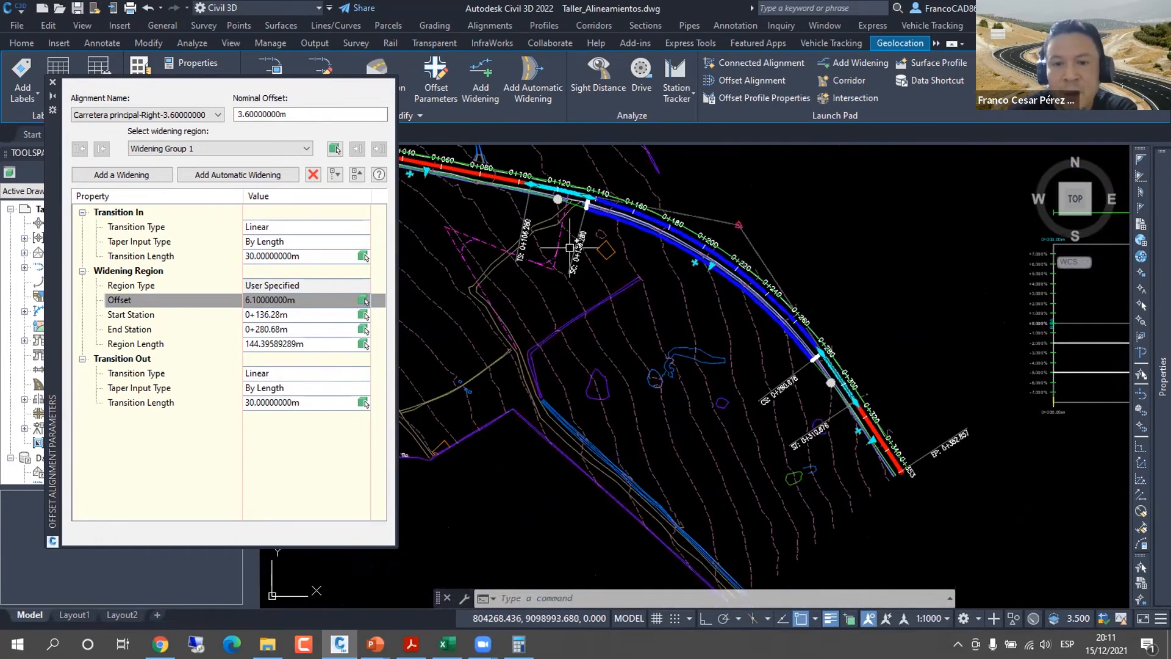
scroll(519, 183, up, 6)
middle_drag(583, 319, 634, 356)
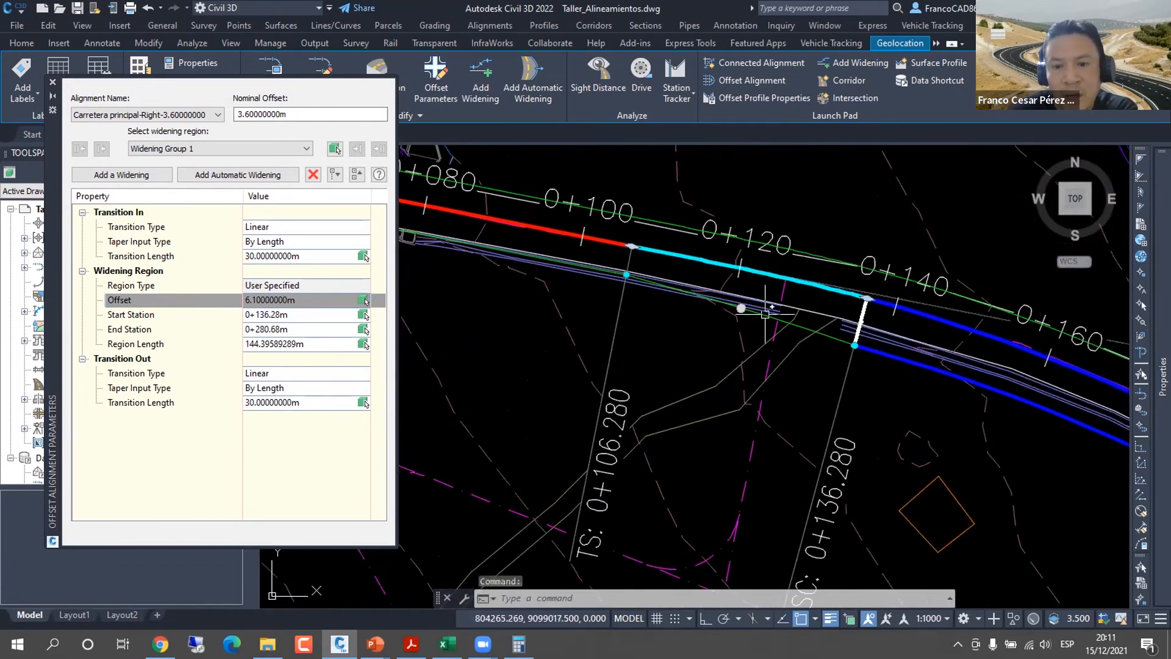
click(627, 275)
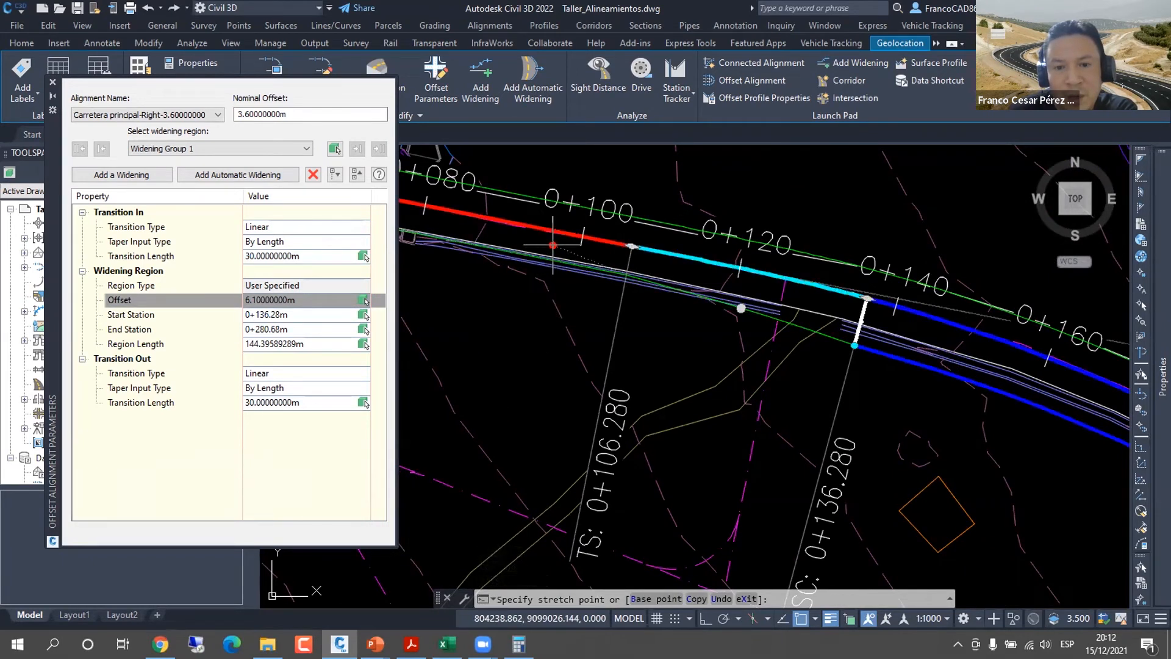
click(553, 245)
Step: Stretch the end of the exit transition past station 0+310 along the final tangent, making it about 36.80 m long
scroll(699, 289, down, 2)
scroll(768, 327, down, 2)
middle_drag(895, 422, 547, 216)
scroll(681, 330, up, 3)
click(693, 223)
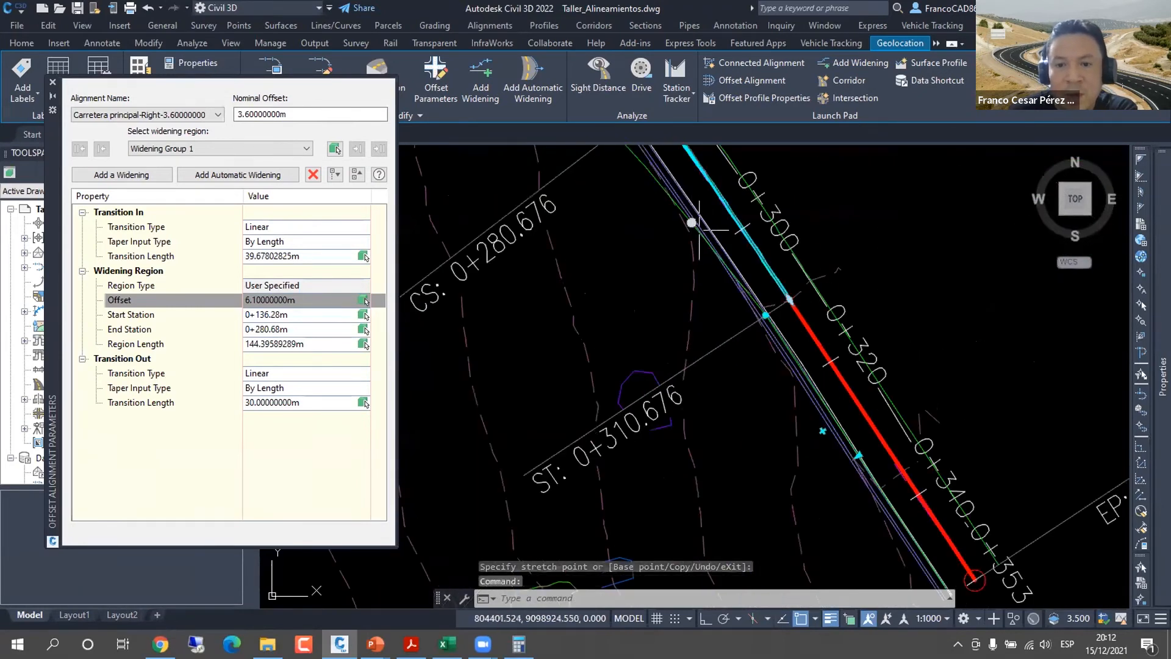
click(813, 350)
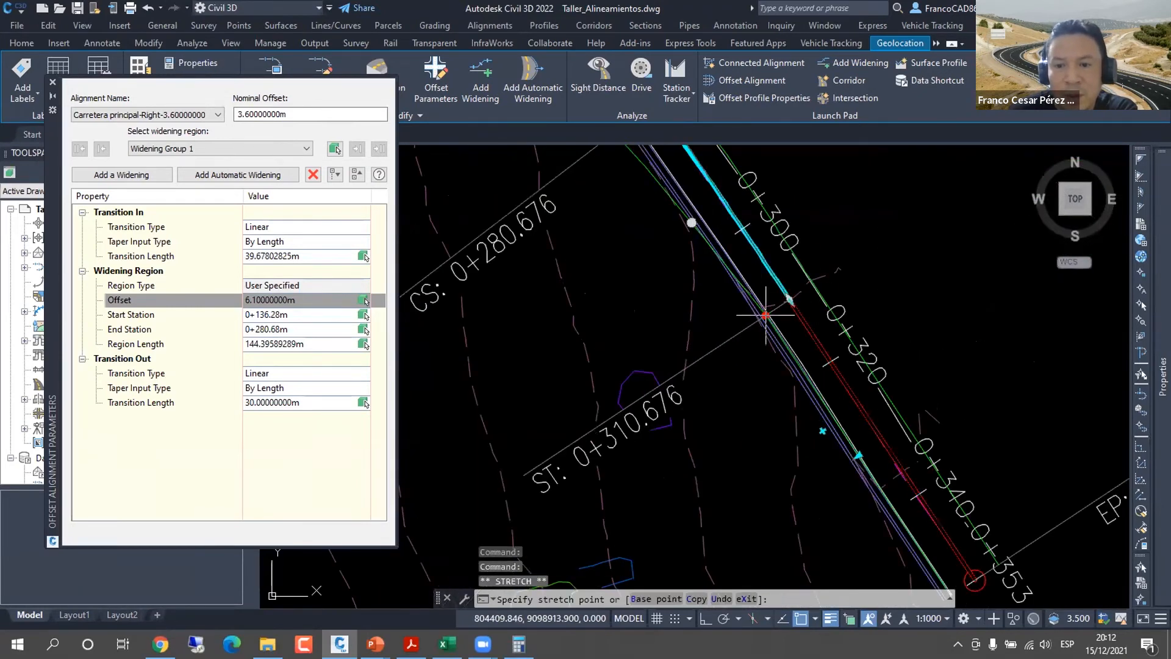
click(813, 350)
Step: Clear the selection of the right offset alignment and close its offset parameters
scroll(702, 268, down, 6)
middle_drag(656, 296, 749, 359)
key(Escape)
scroll(628, 254, up, 5)
scroll(628, 253, down, 5)
middle_drag(598, 260, 705, 334)
scroll(705, 333, up, 2)
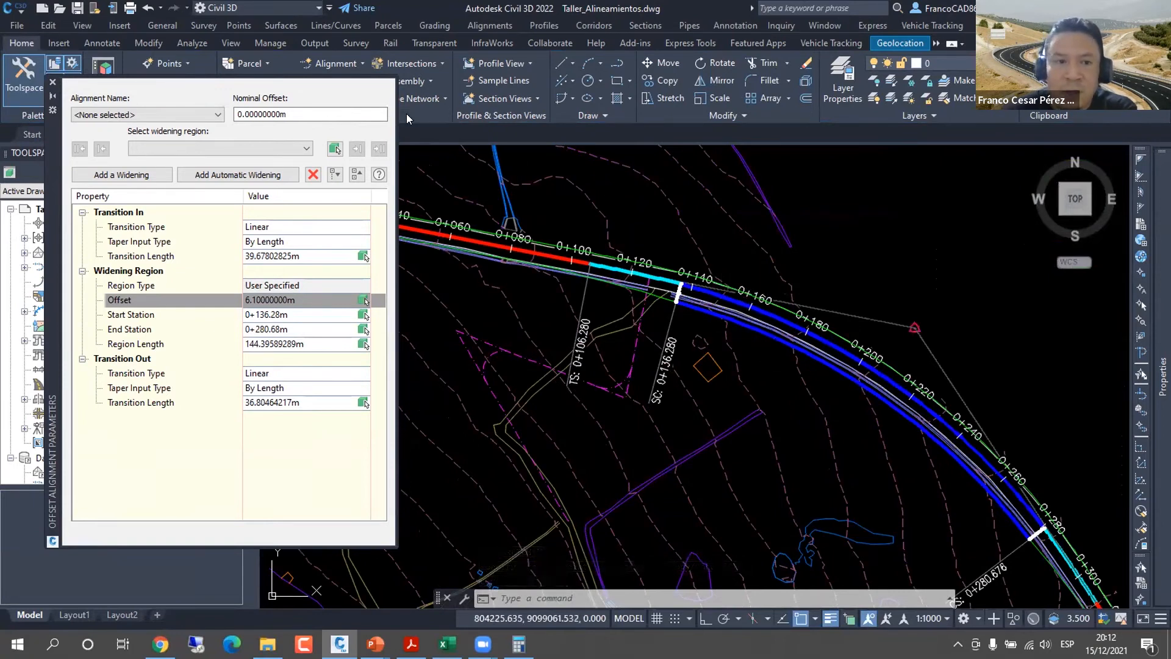
click(53, 82)
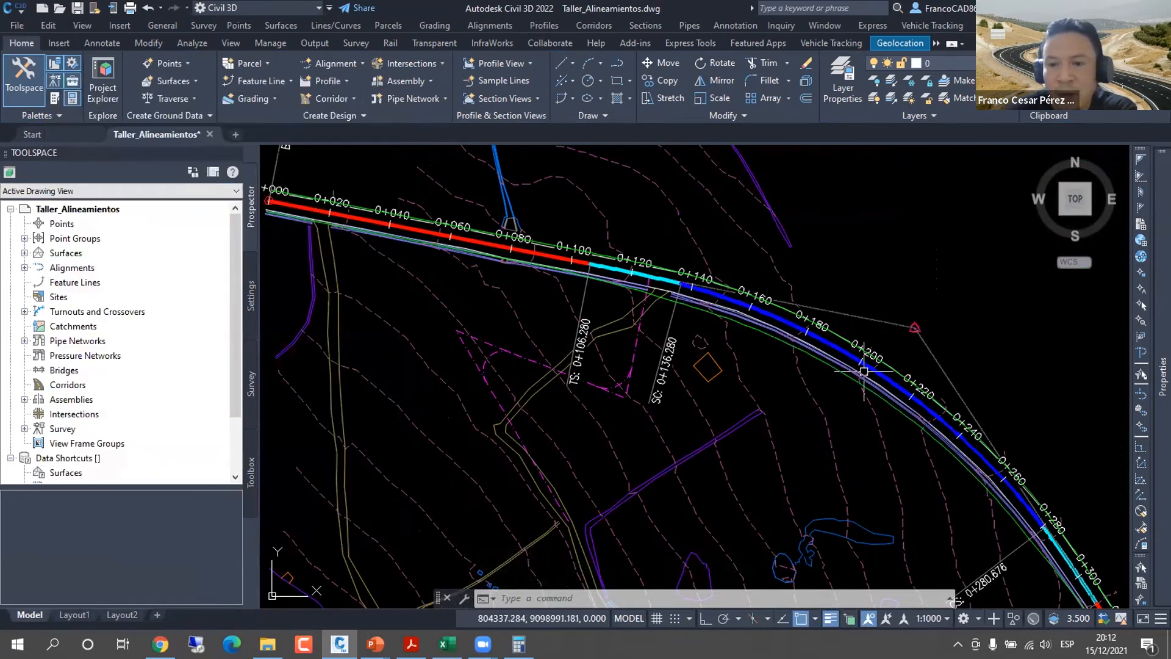
Step: Select the Carretera principal alignment, examine it along its full length together with the widened offset, and clear the selection
scroll(659, 320, down, 2)
scroll(550, 279, up, 2)
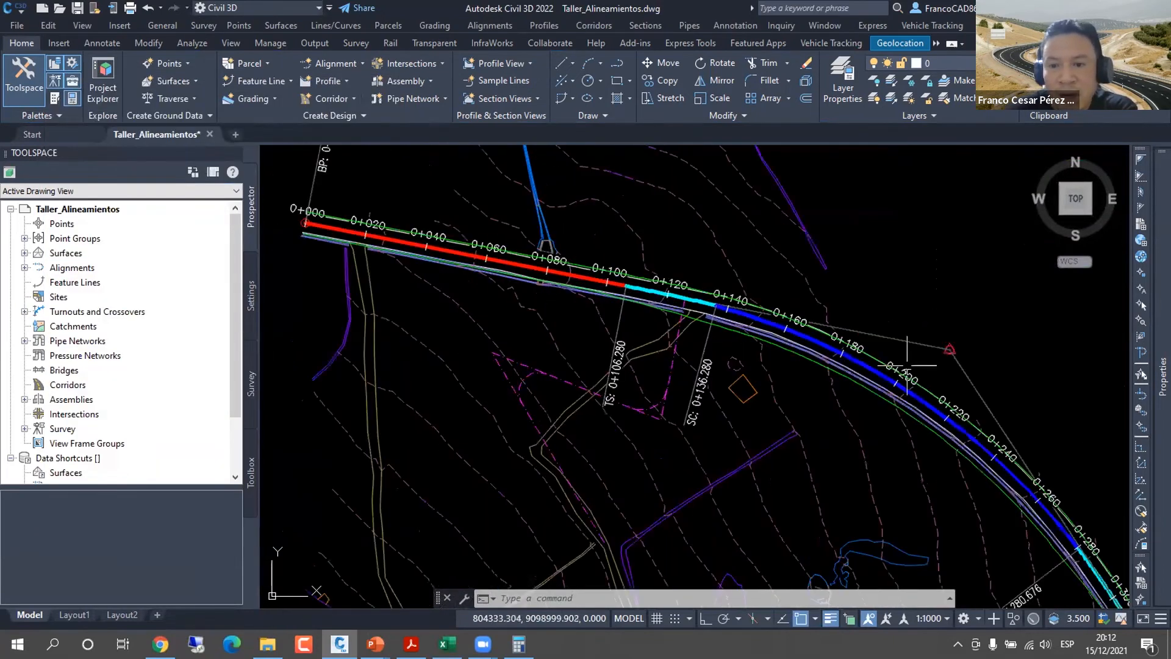
click(918, 344)
scroll(801, 306, down, 2)
middle_drag(801, 306, 719, 239)
scroll(559, 204, up, 2)
scroll(560, 217, down, 4)
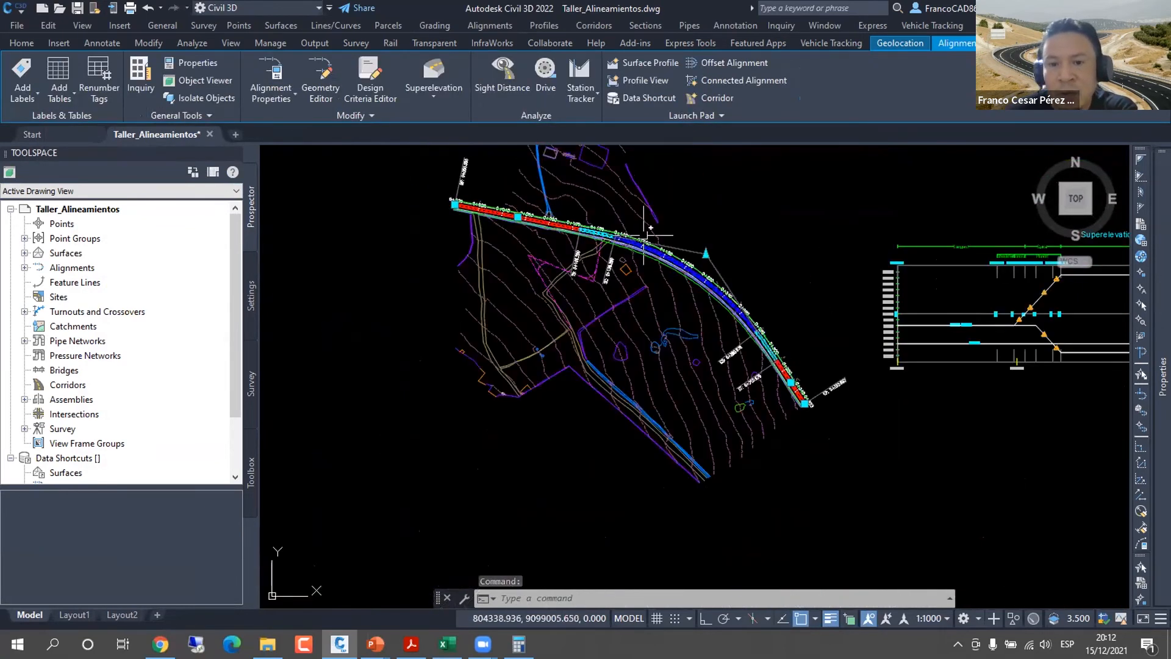
scroll(560, 223, up, 2)
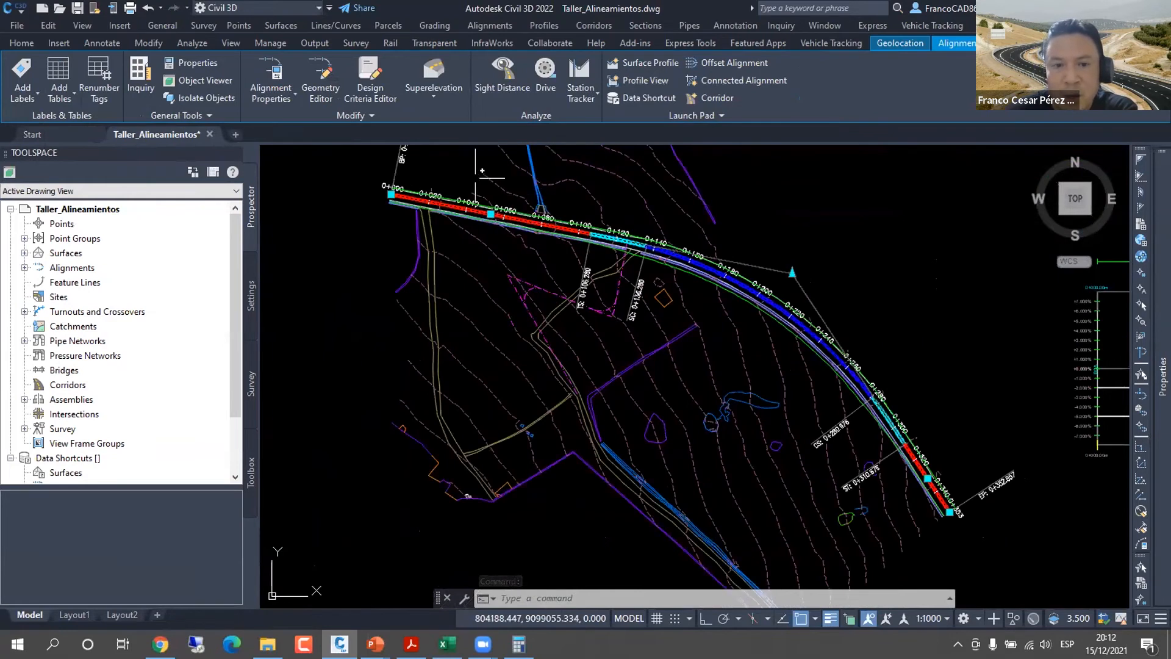
scroll(496, 241, up, 2)
middle_drag(526, 241, 502, 253)
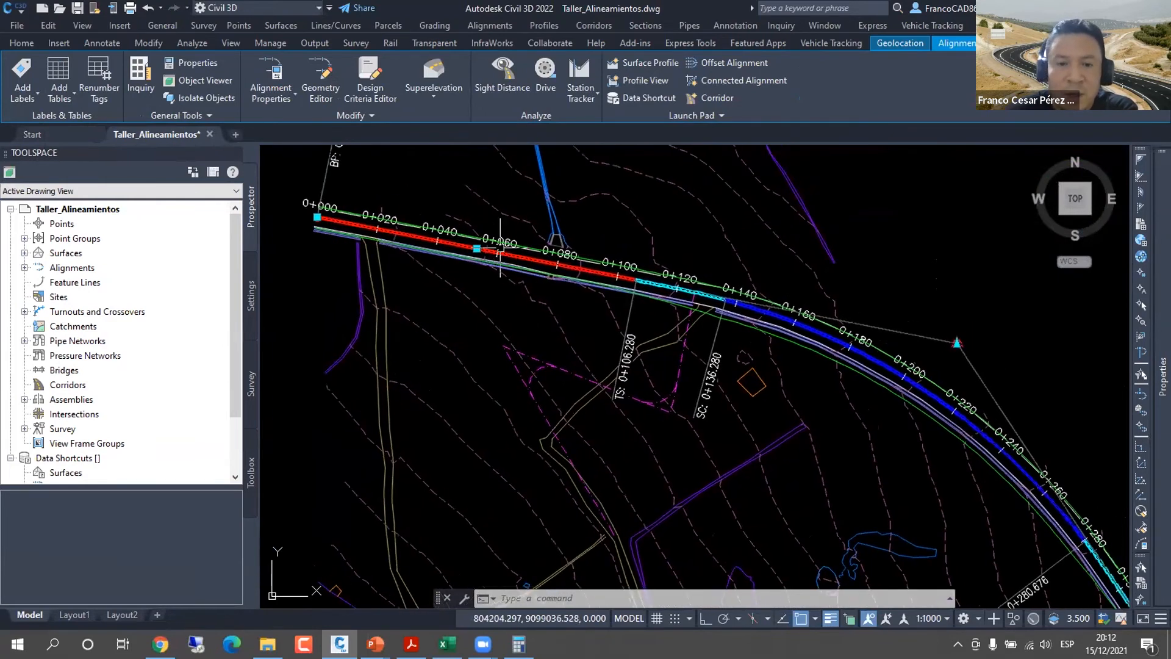
scroll(854, 372, down, 3)
scroll(854, 372, up, 1)
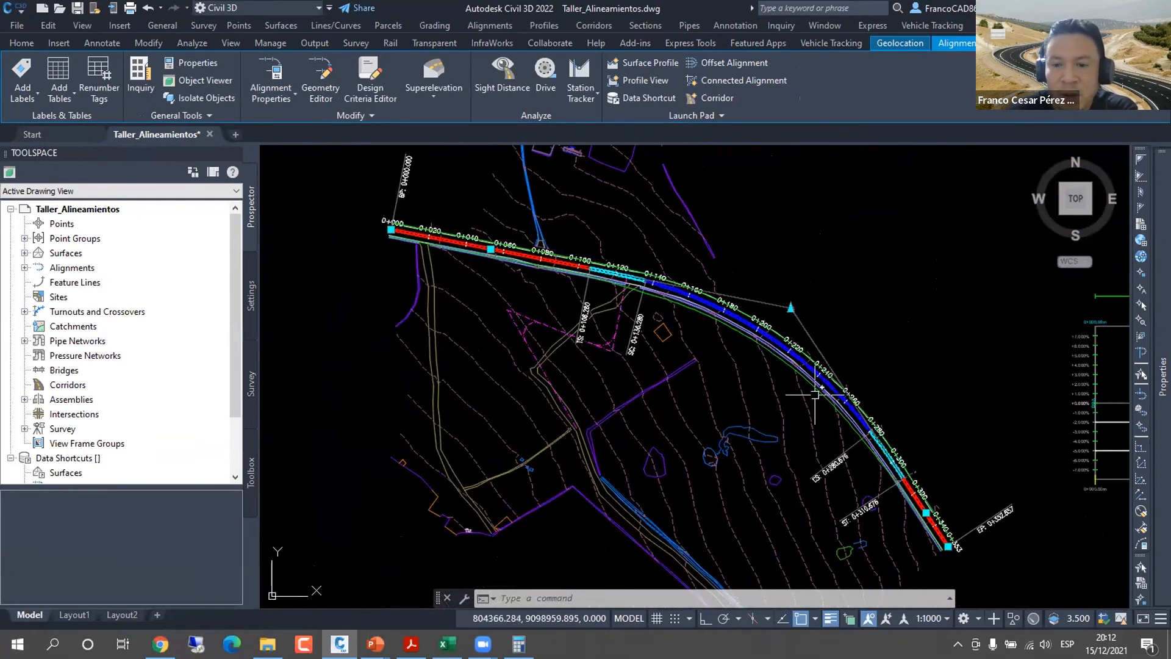
scroll(618, 287, up, 2)
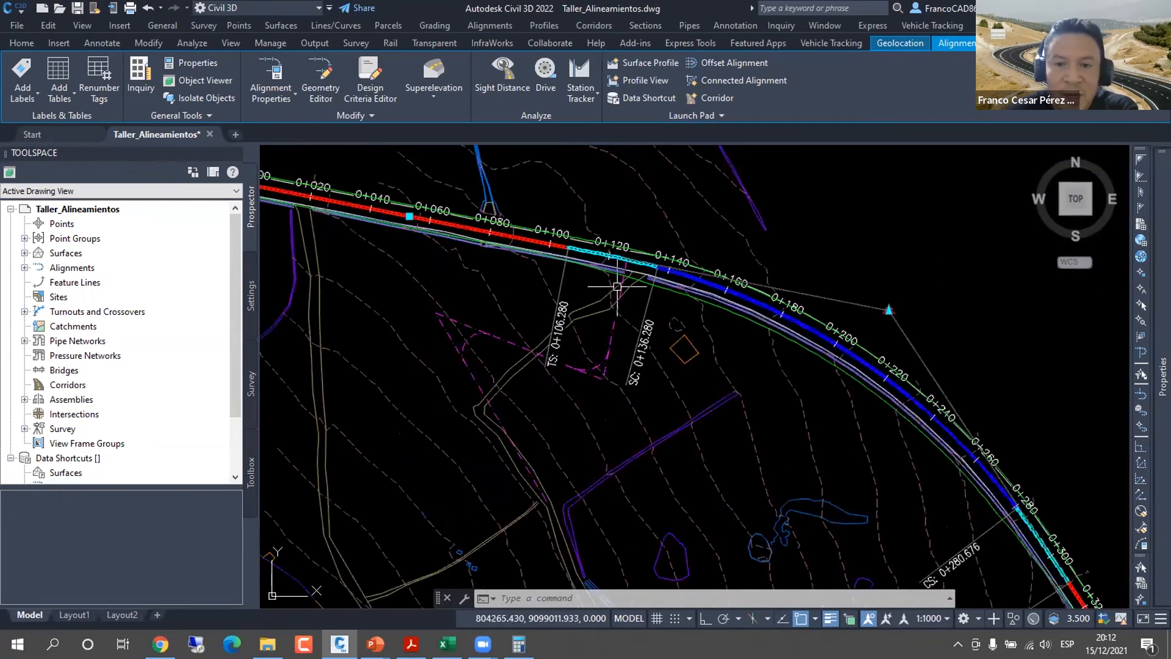
scroll(684, 282, down, 1)
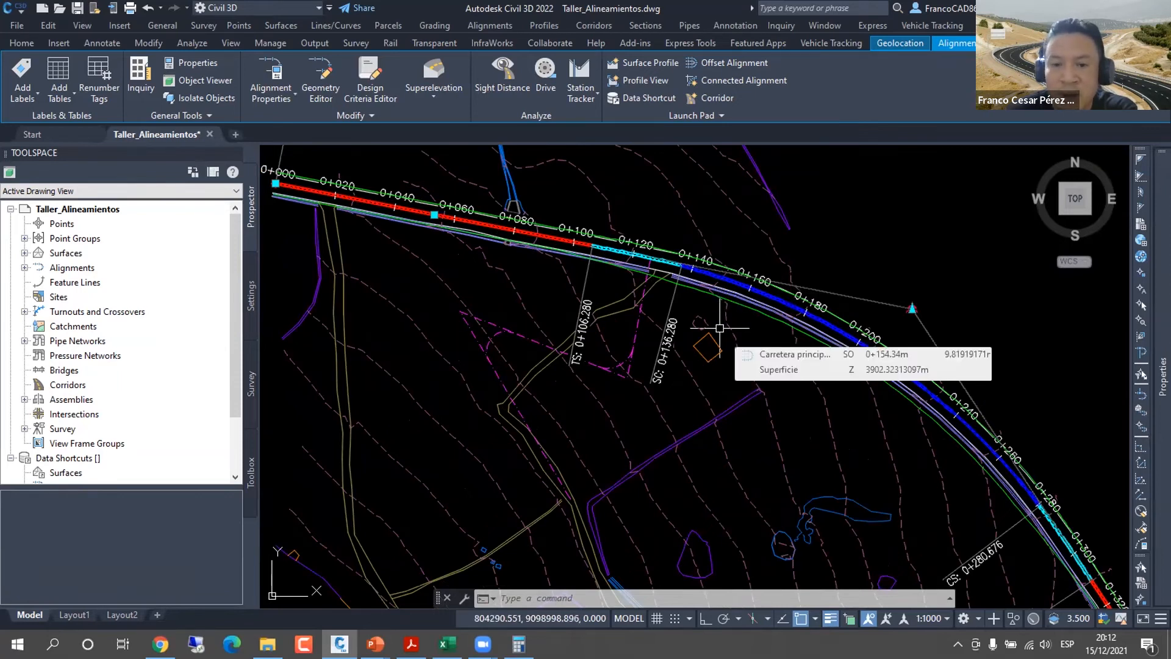
middle_drag(720, 328, 797, 275)
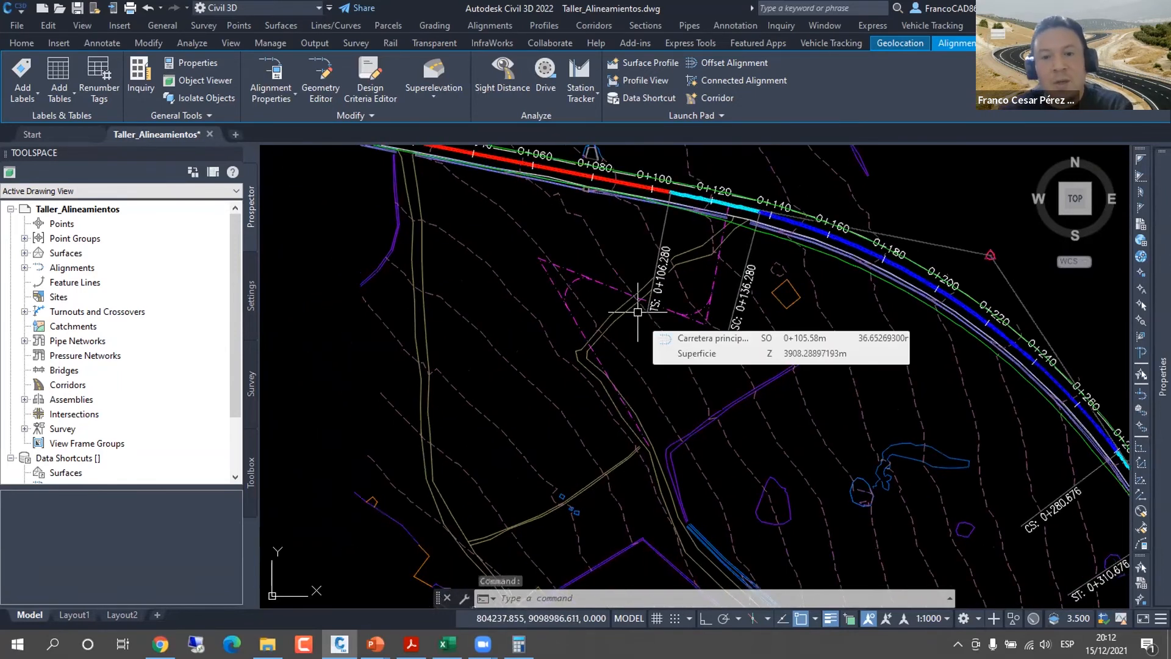
key(Escape)
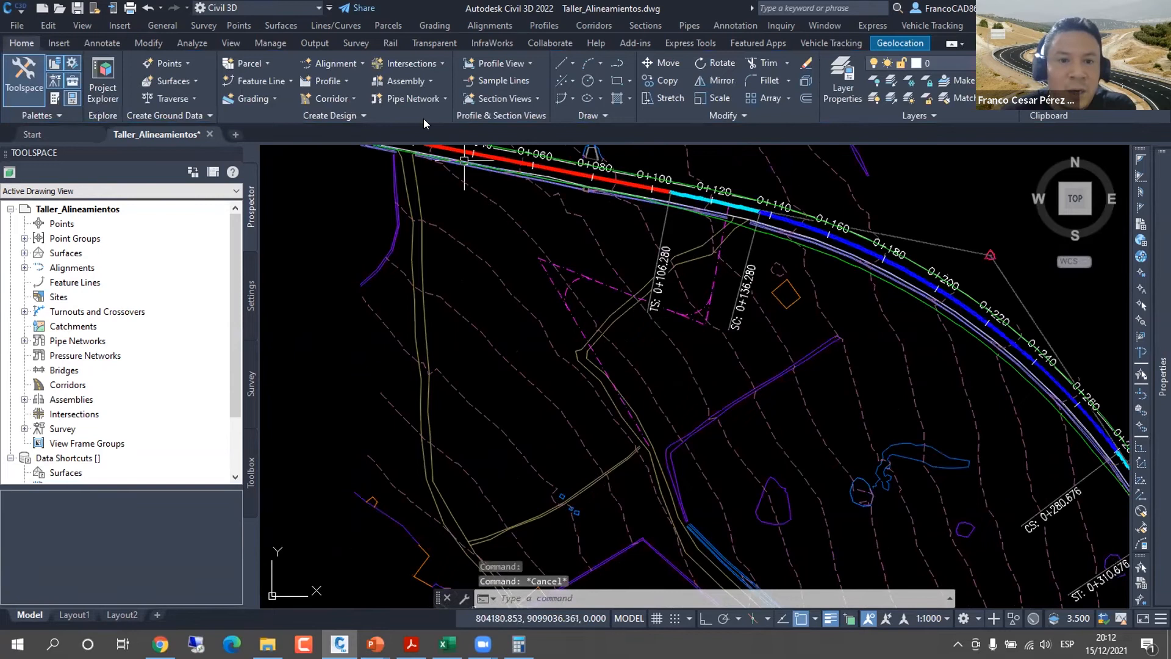
Step: Start an alignment from objects using the dashed magenta access polyline near station 0+130, keeping the proposed direction
click(335, 64)
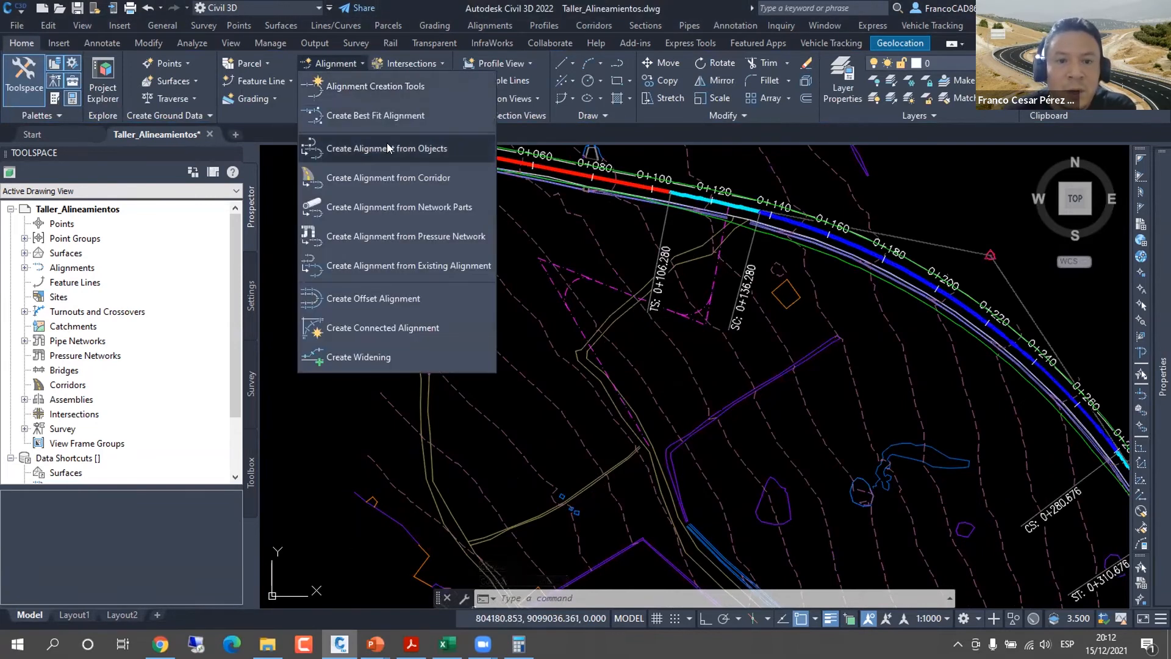
click(391, 149)
scroll(727, 209, up, 6)
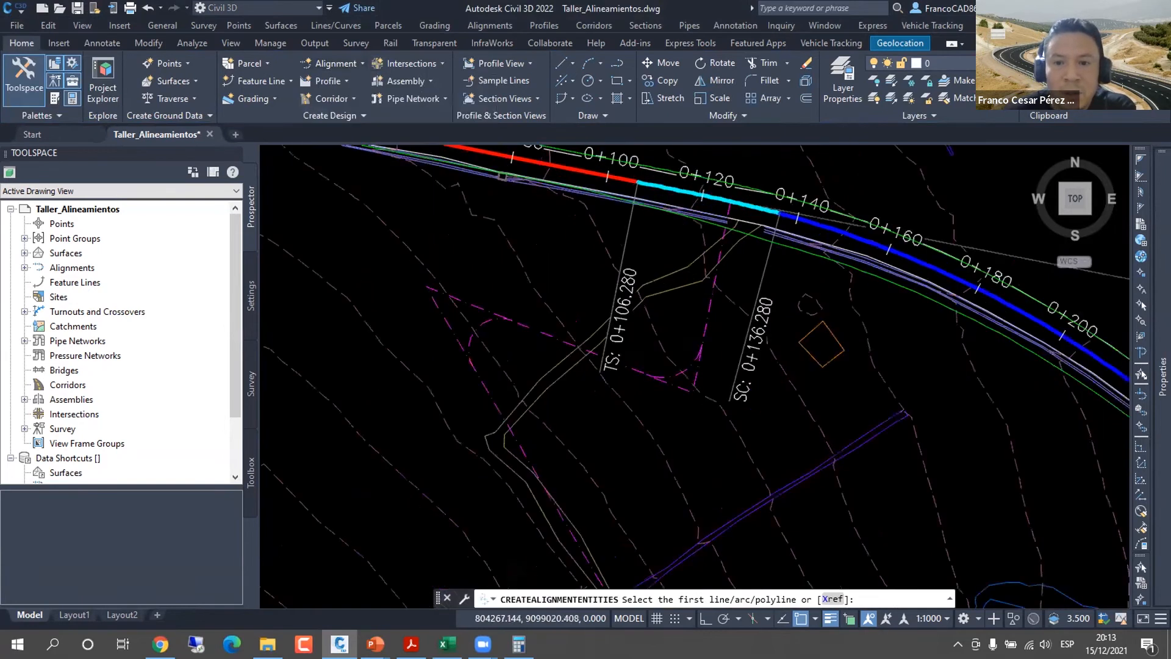
click(730, 211)
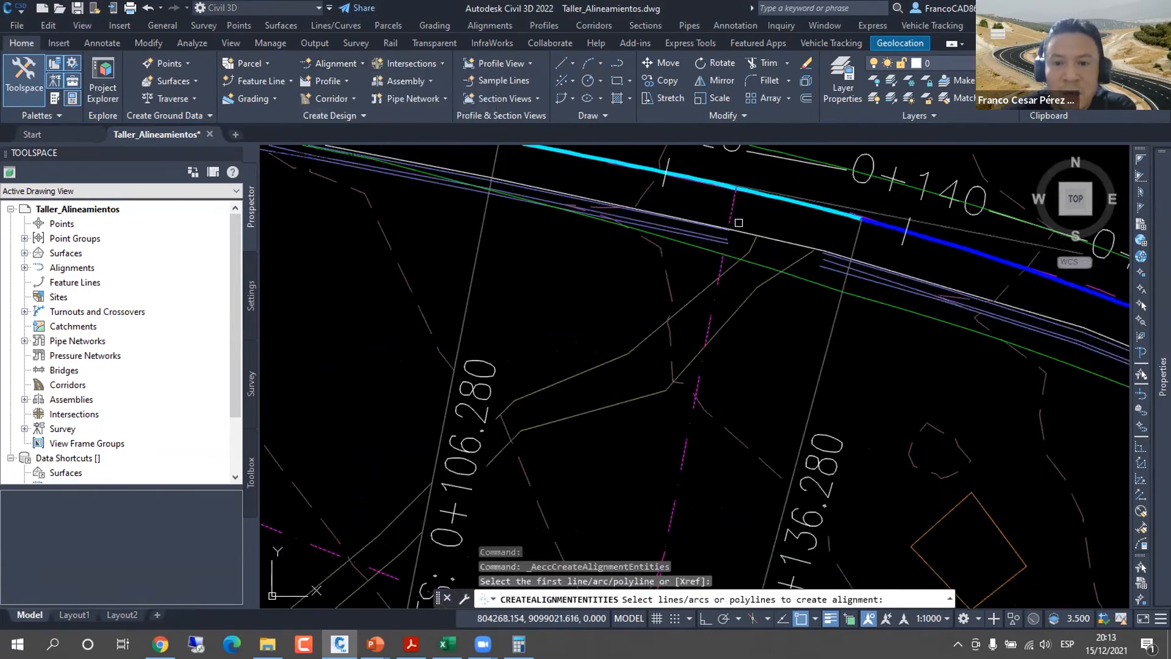
scroll(707, 313, down, 4)
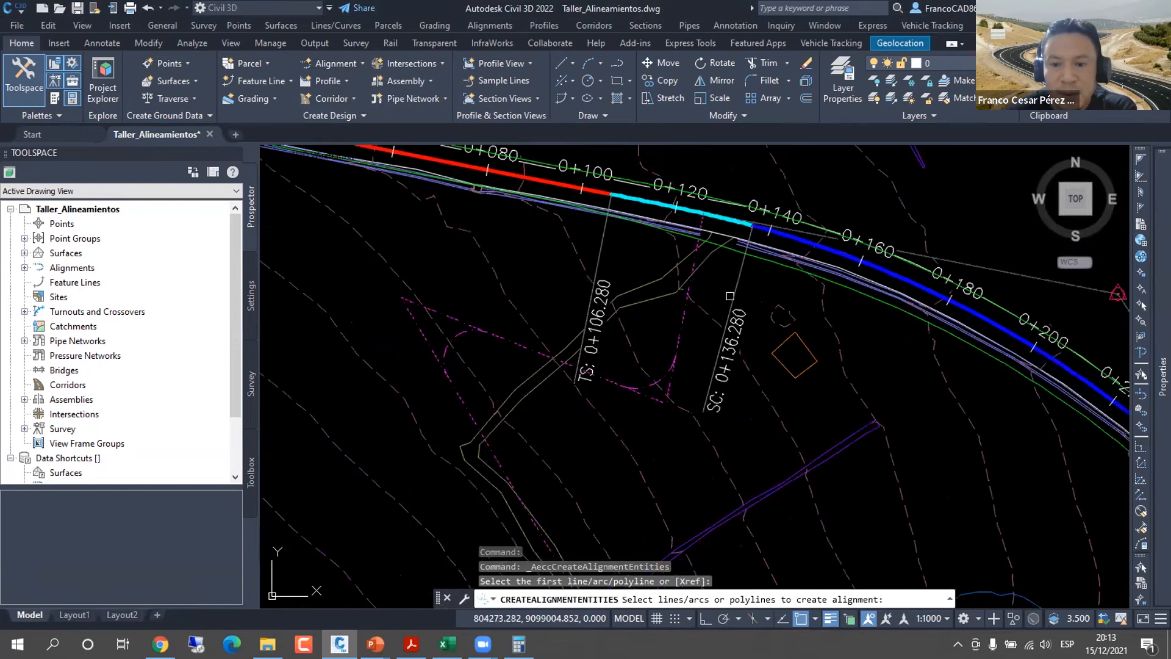
key(Return)
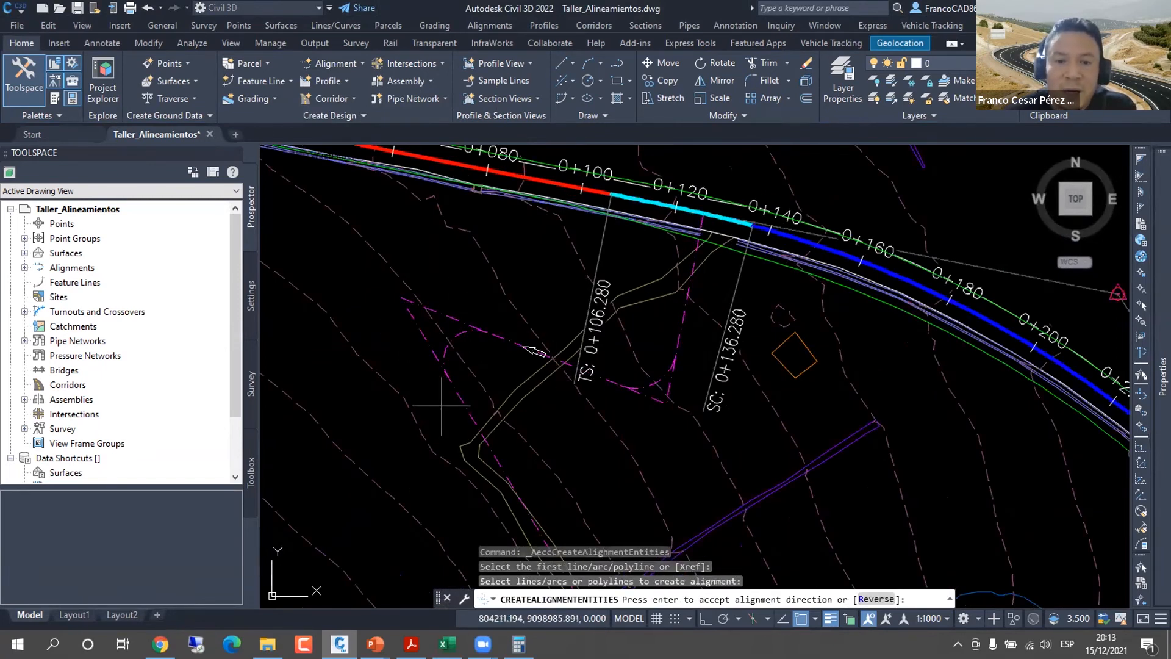
key(Return)
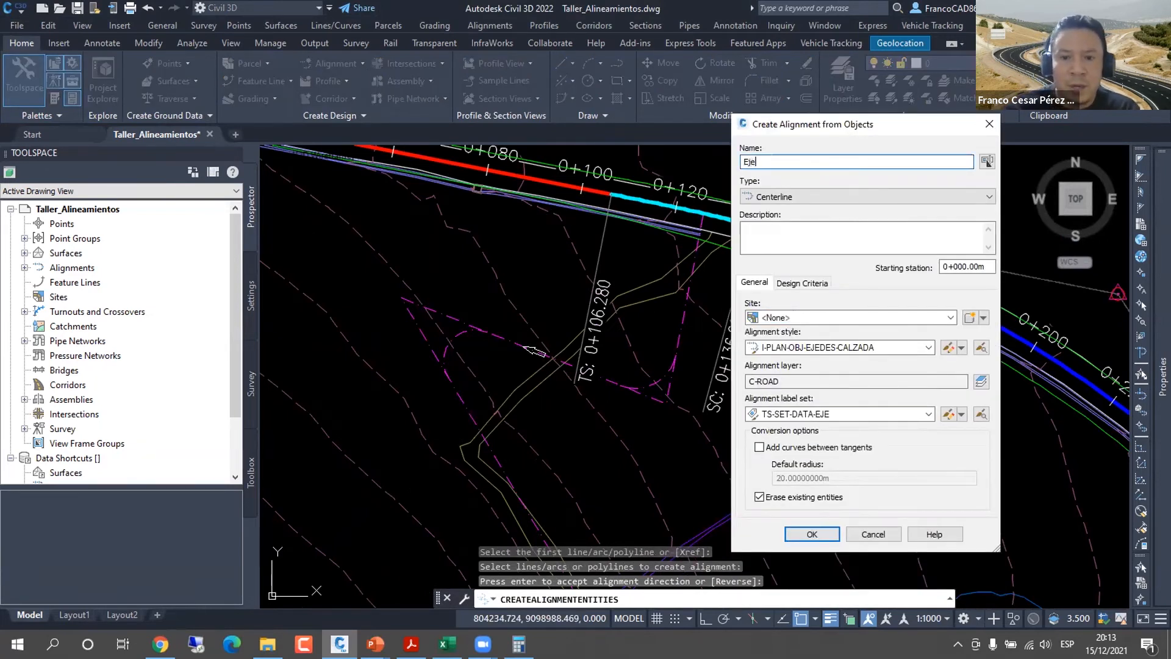
Step: Name the alignment Acceso, with style I-PLAN-OBJ-EJECEN-DIS and label set I-PLAN-TXT-EJECEN-CONJ-PRES_@20m_1
key(BackSpace)
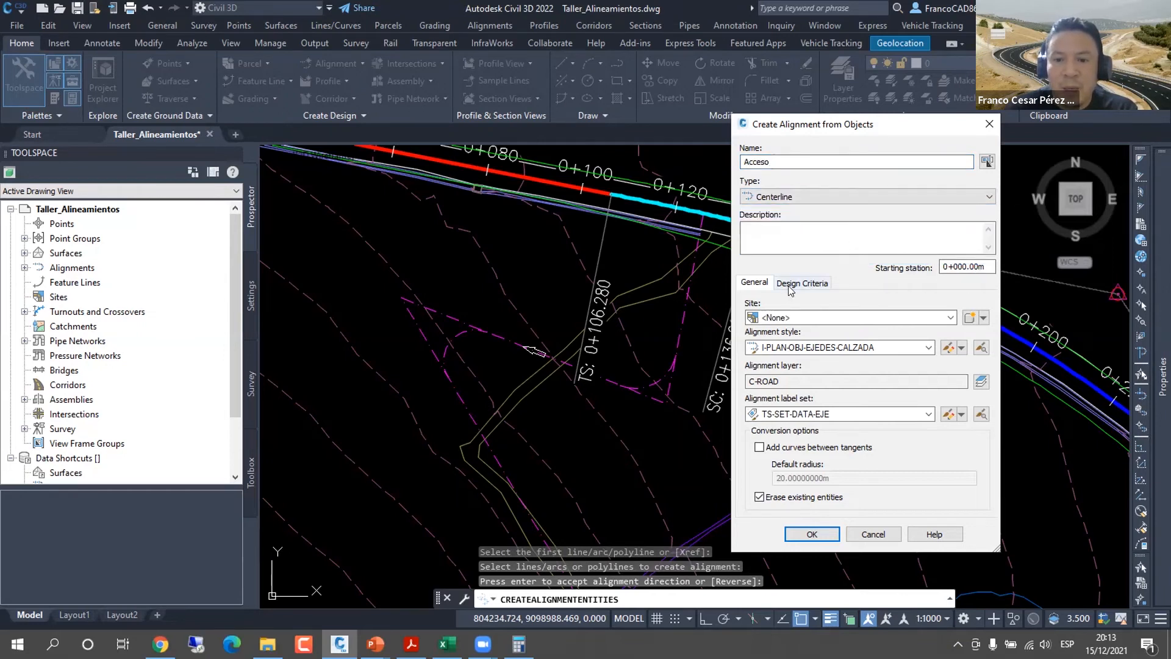
click(854, 347)
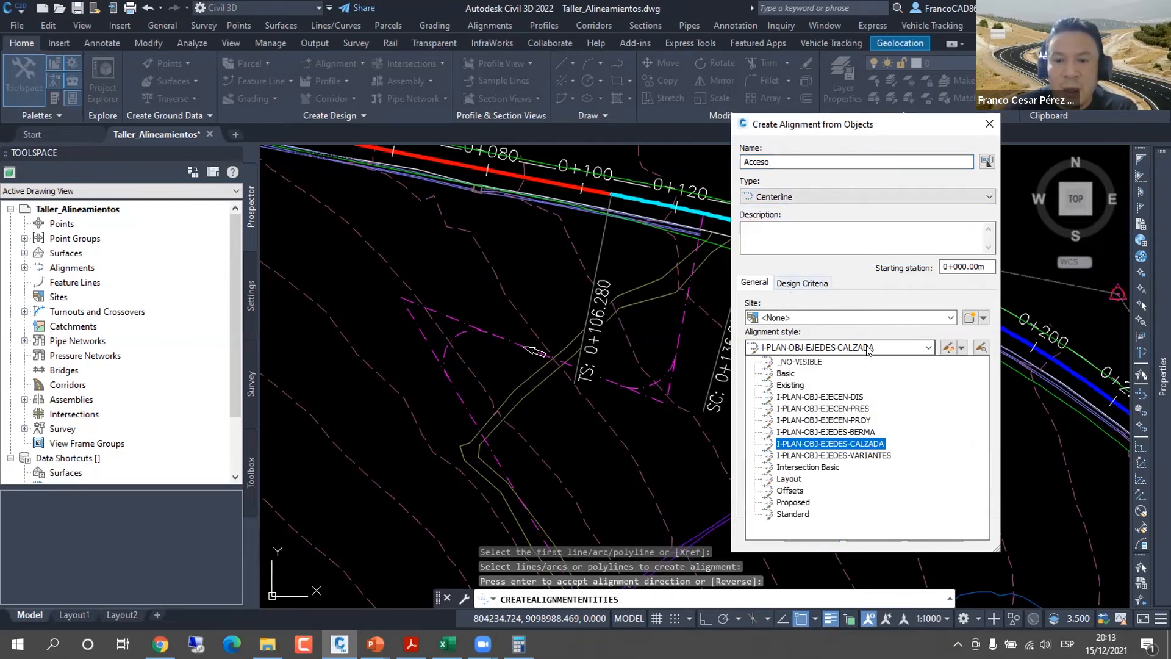
click(841, 397)
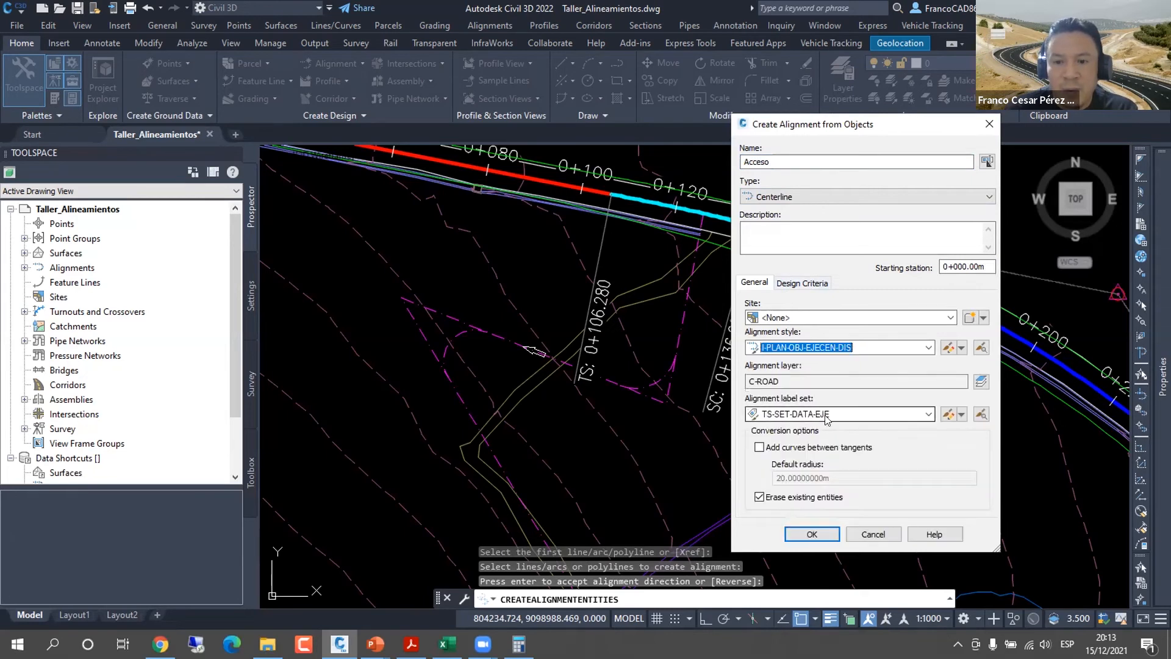
click(841, 415)
scroll(854, 531, up, 2)
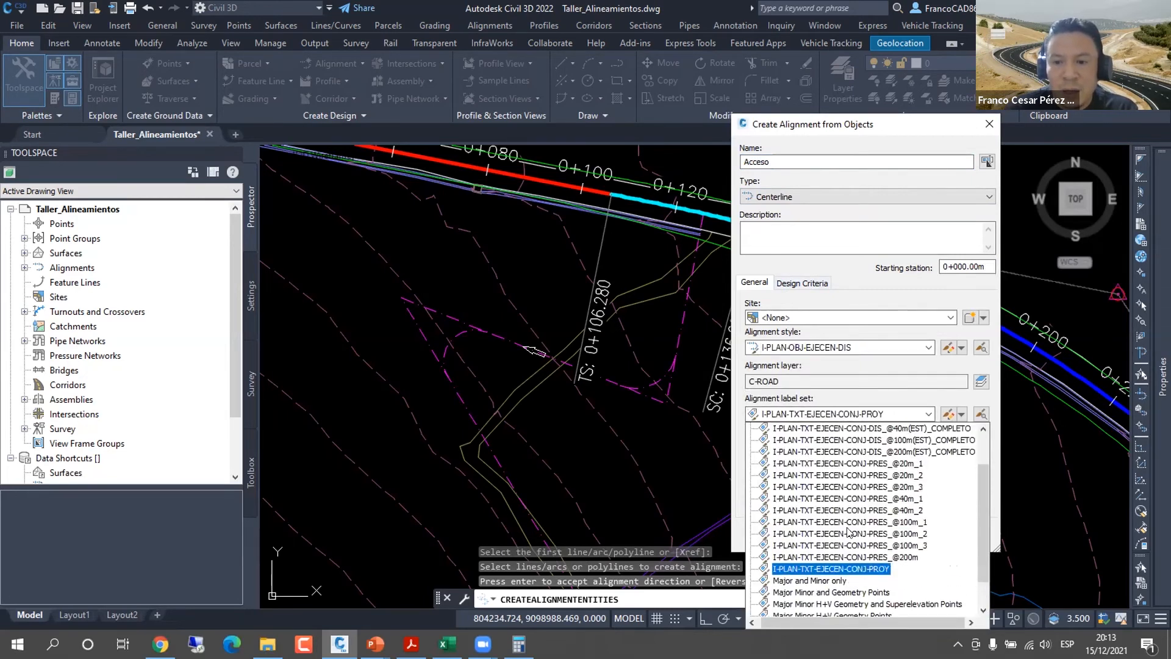
click(873, 463)
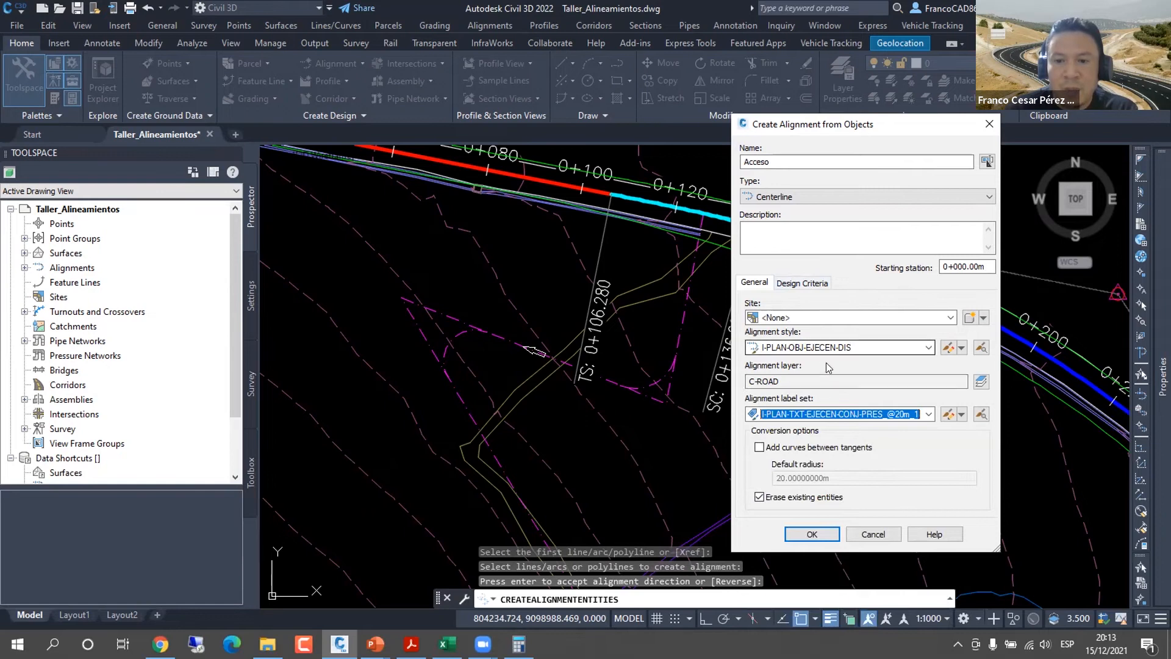
Step: Review the design criteria, leave criteria-based design off, and create the Acceso alignment without adding curves between tangents
click(804, 284)
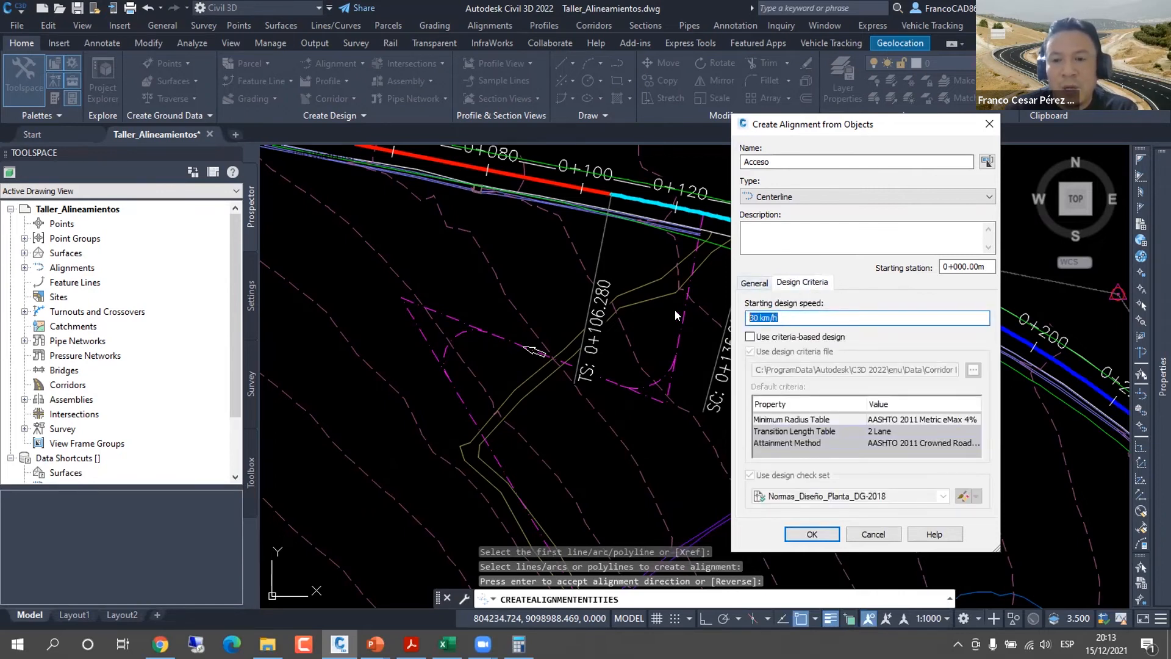
click(756, 283)
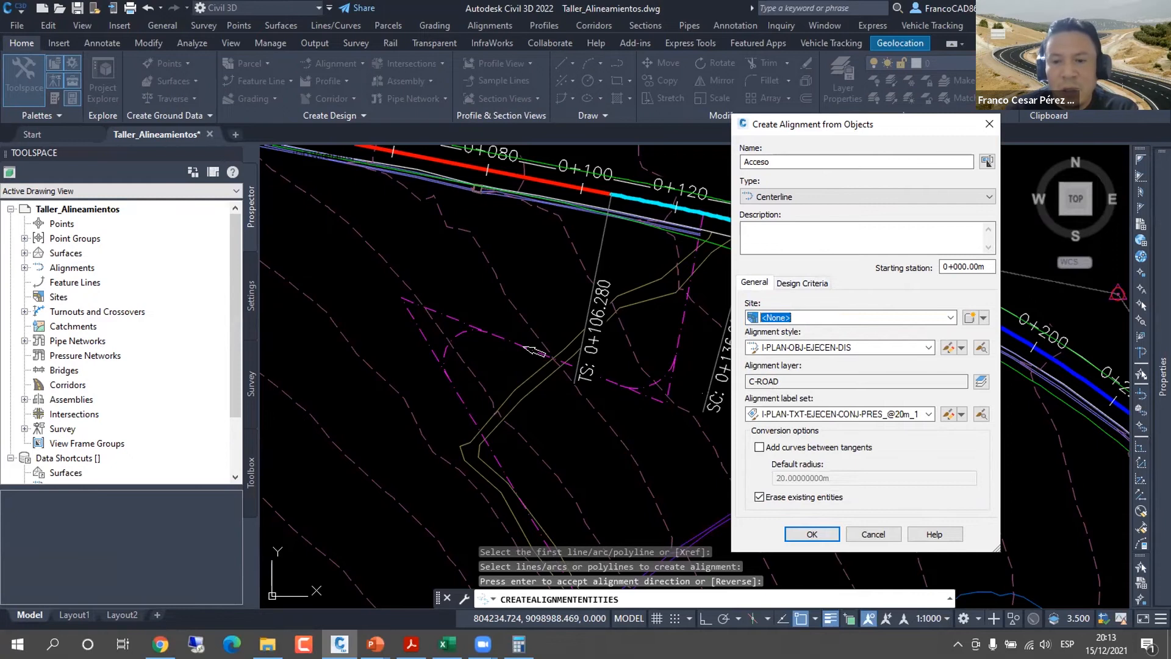
click(802, 283)
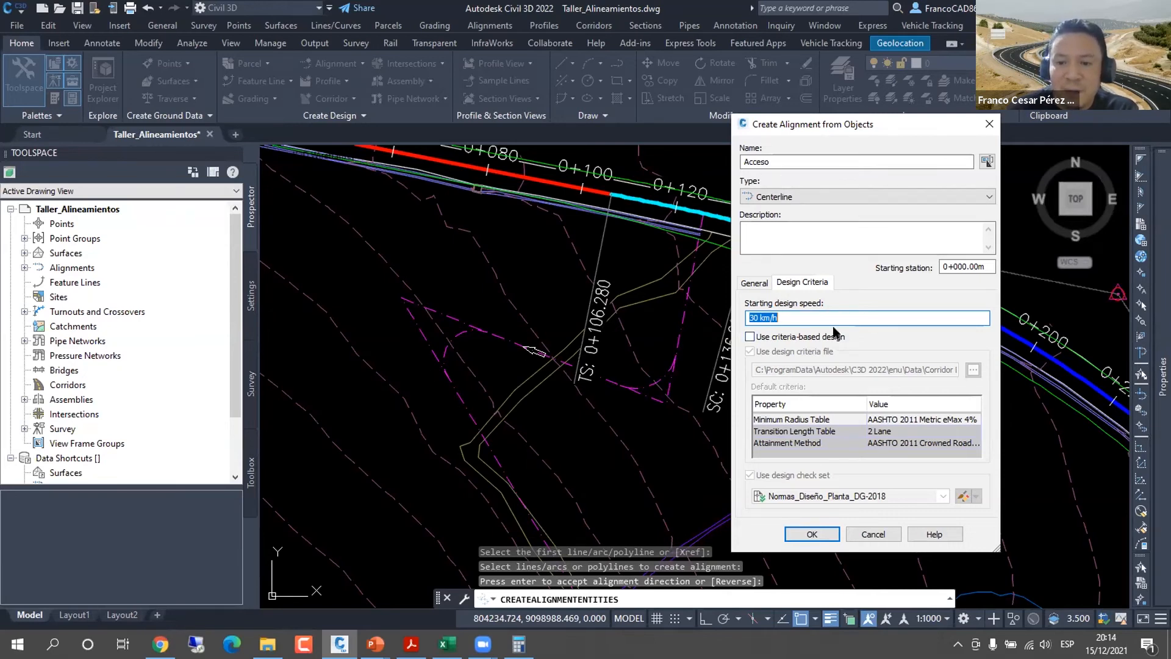
click(755, 283)
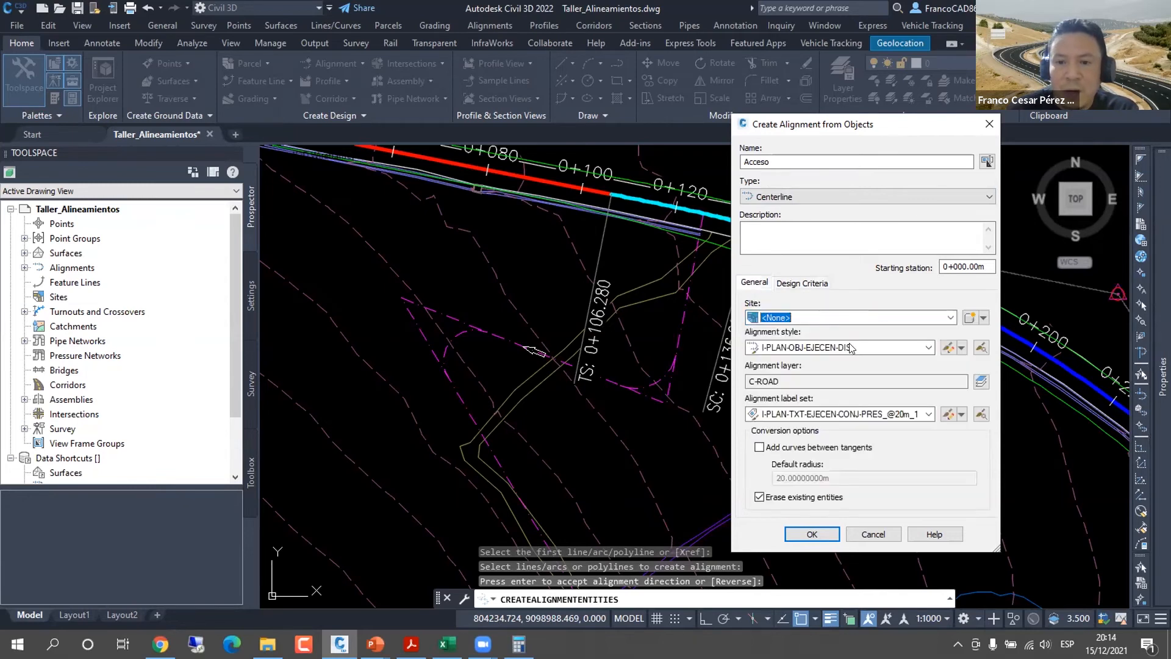
click(807, 534)
Step: Select the Acceso alignment near its first corner and open its geometry layout tools, keeping them clear of the drawing
scroll(479, 352, down, 5)
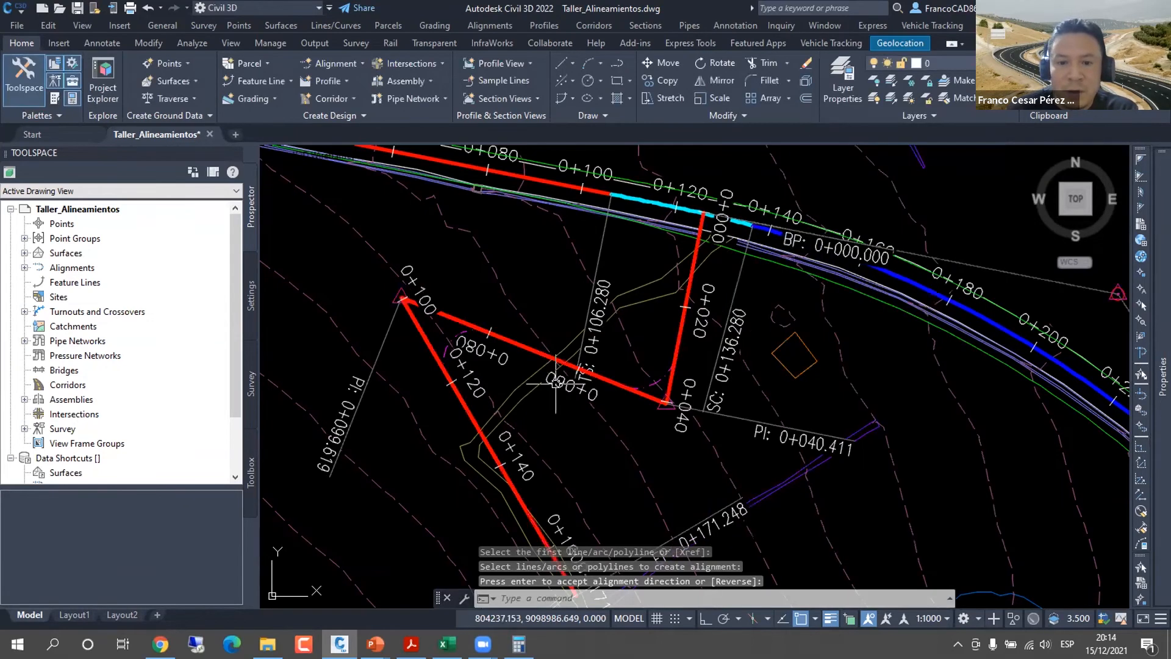
scroll(555, 353, up, 2)
scroll(556, 354, up, 4)
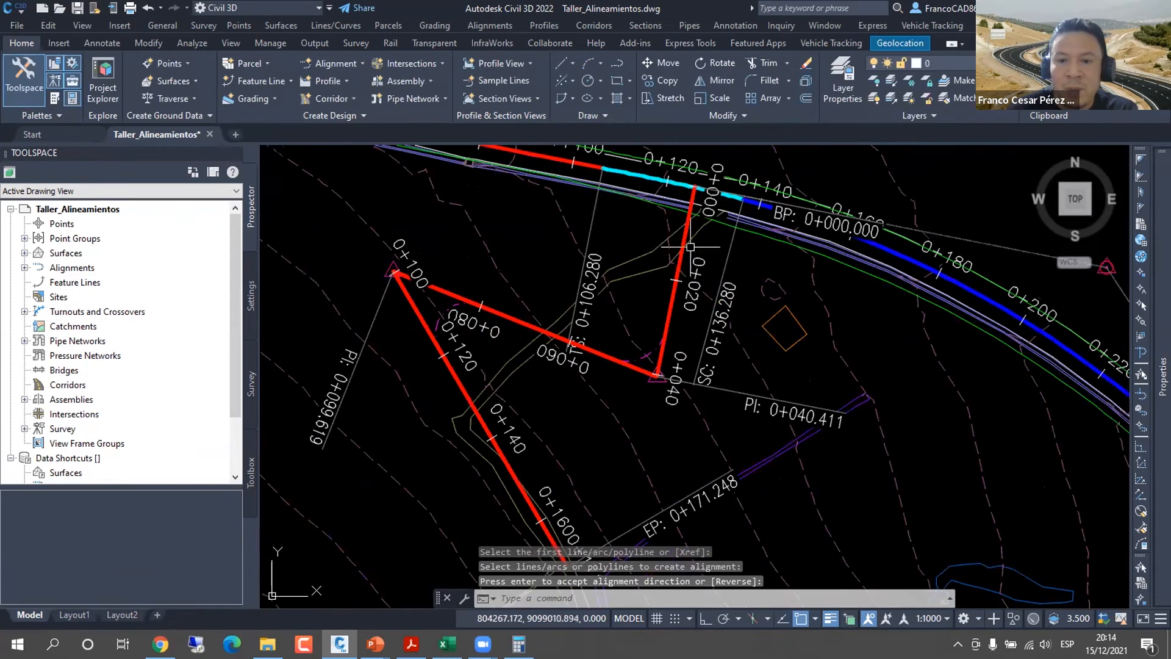
scroll(655, 354, up, 5)
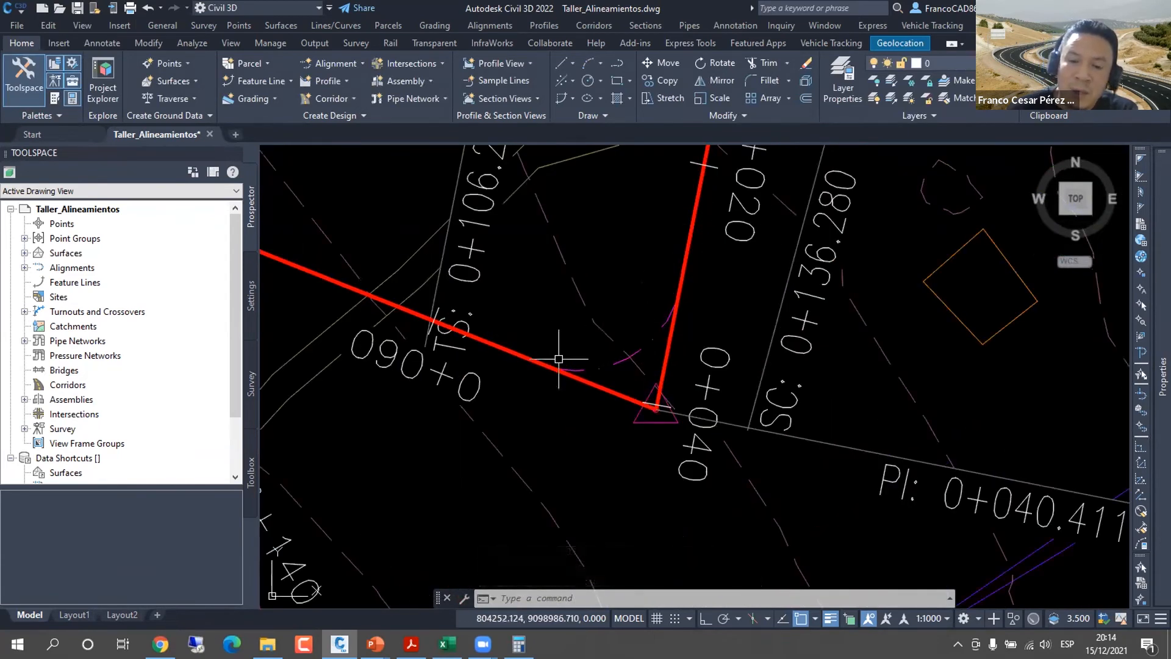
scroll(628, 327, down, 4)
middle_drag(511, 321, 604, 346)
scroll(526, 323, up, 4)
scroll(429, 312, down, 4)
scroll(659, 354, up, 4)
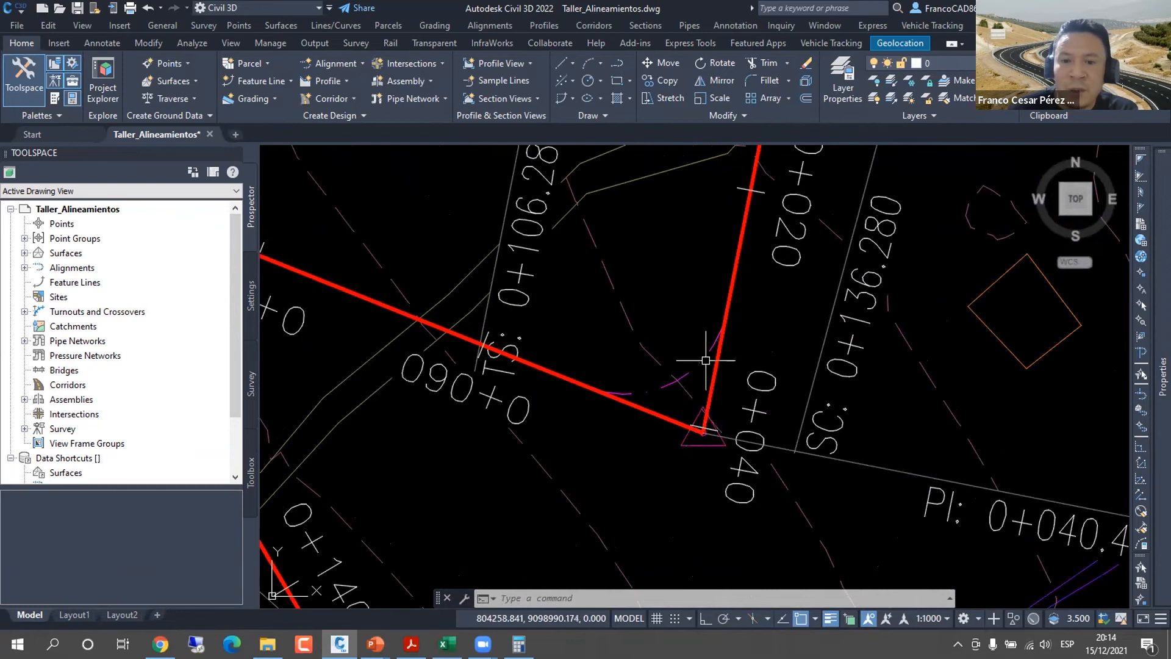
click(715, 376)
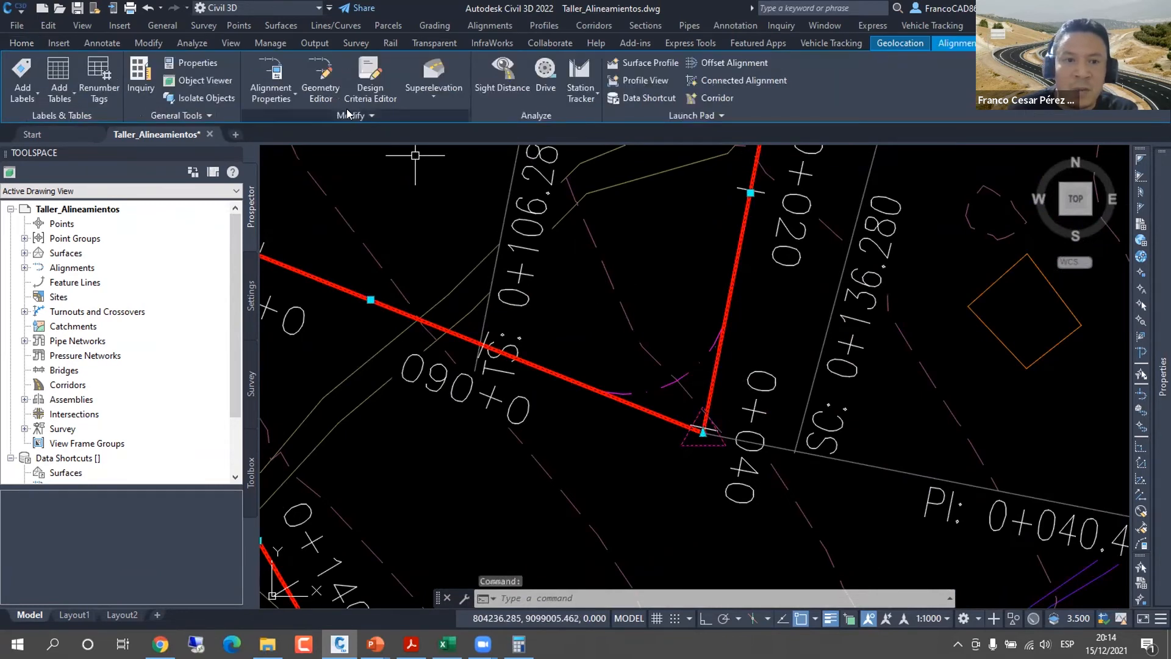
click(321, 72)
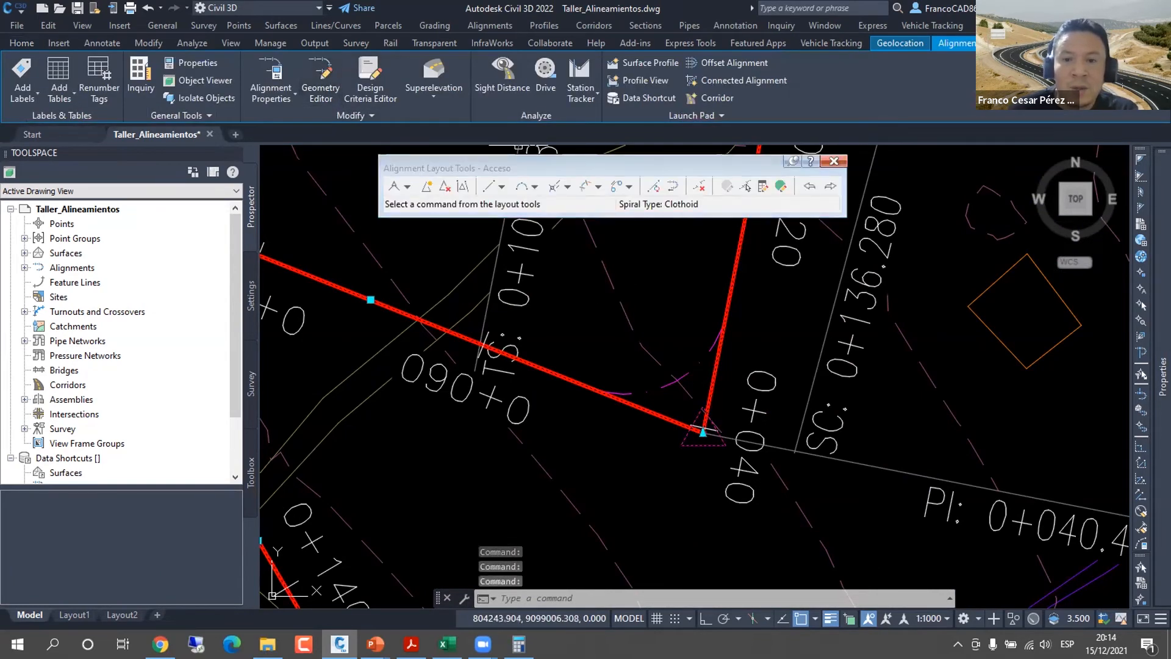
drag(669, 164, 717, 163)
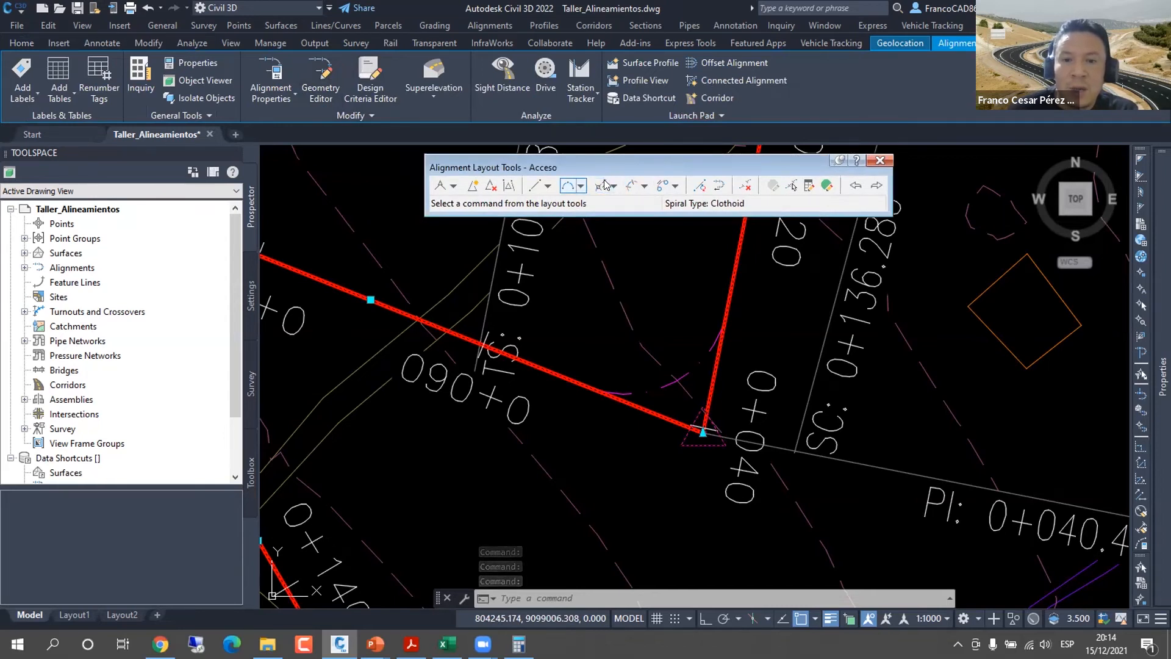
Step: Add a free curve fillet under 180° between the tangents at PI 0+040.411, picking the radius from the magenta arc's centre to the arc
click(581, 185)
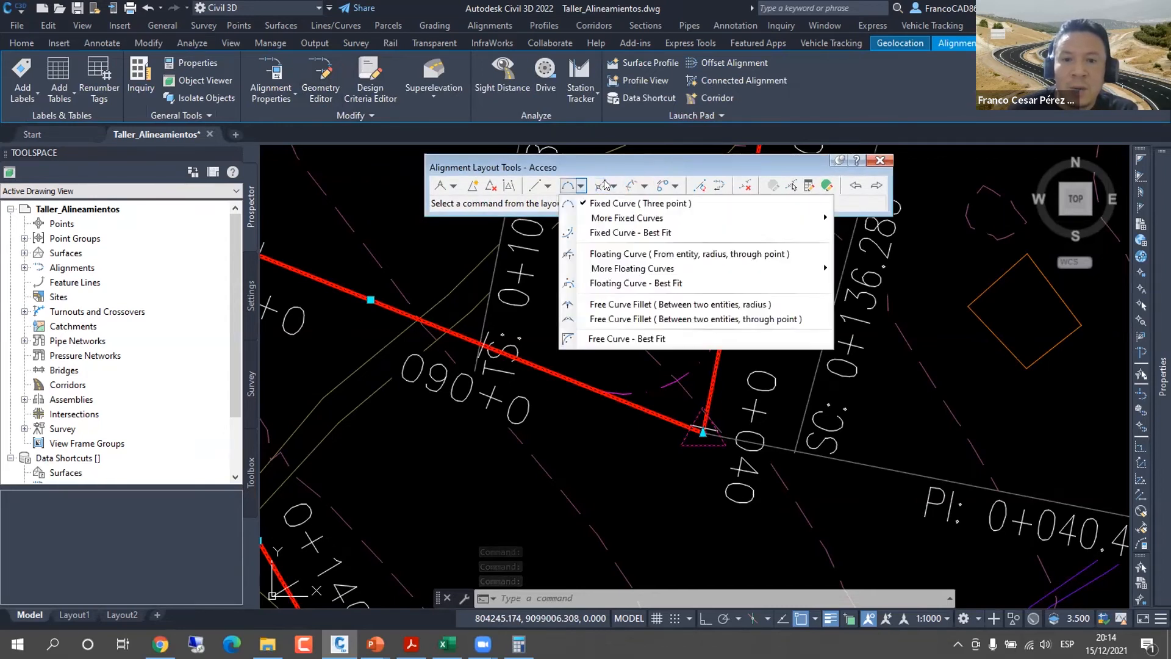
click(622, 305)
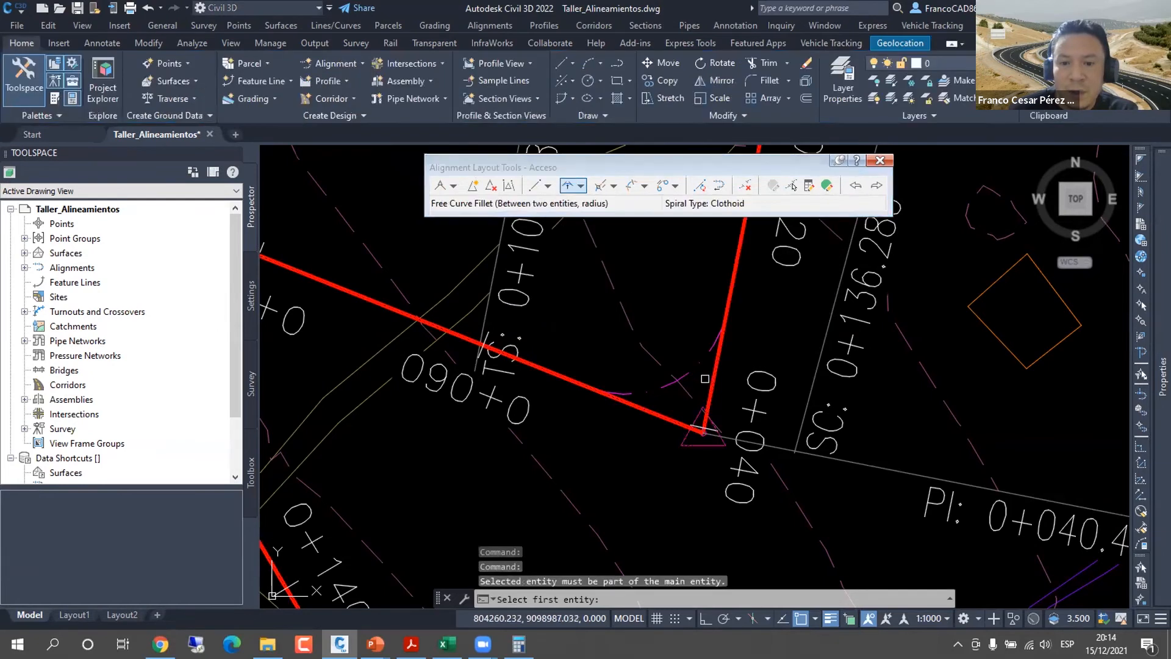
click(716, 372)
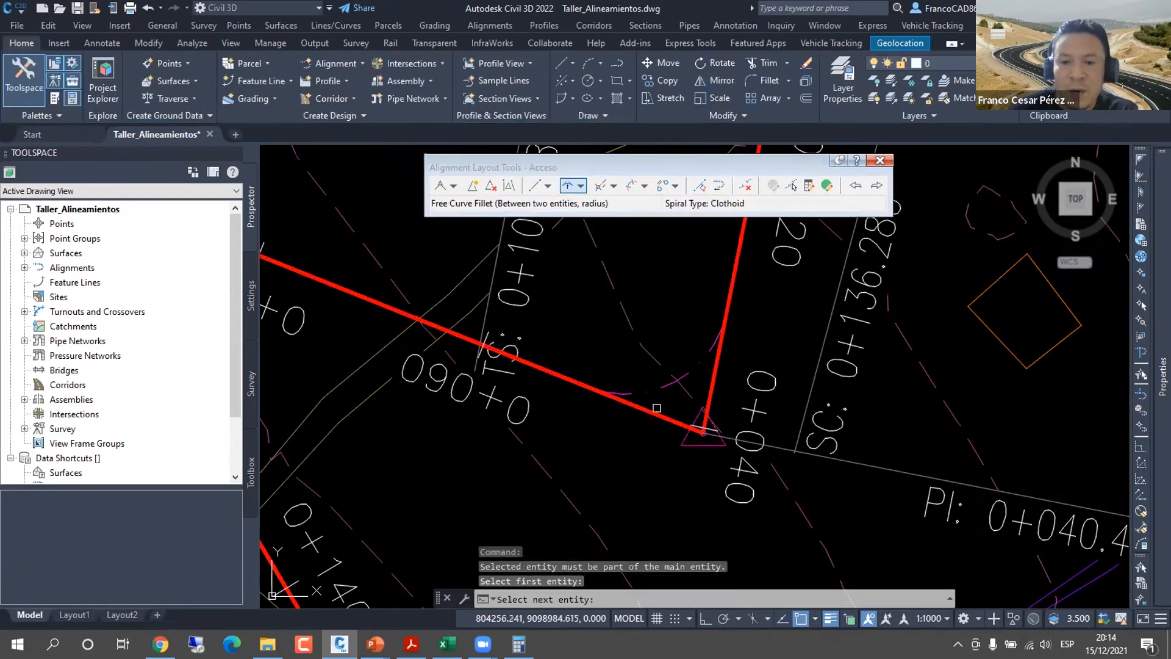
click(645, 411)
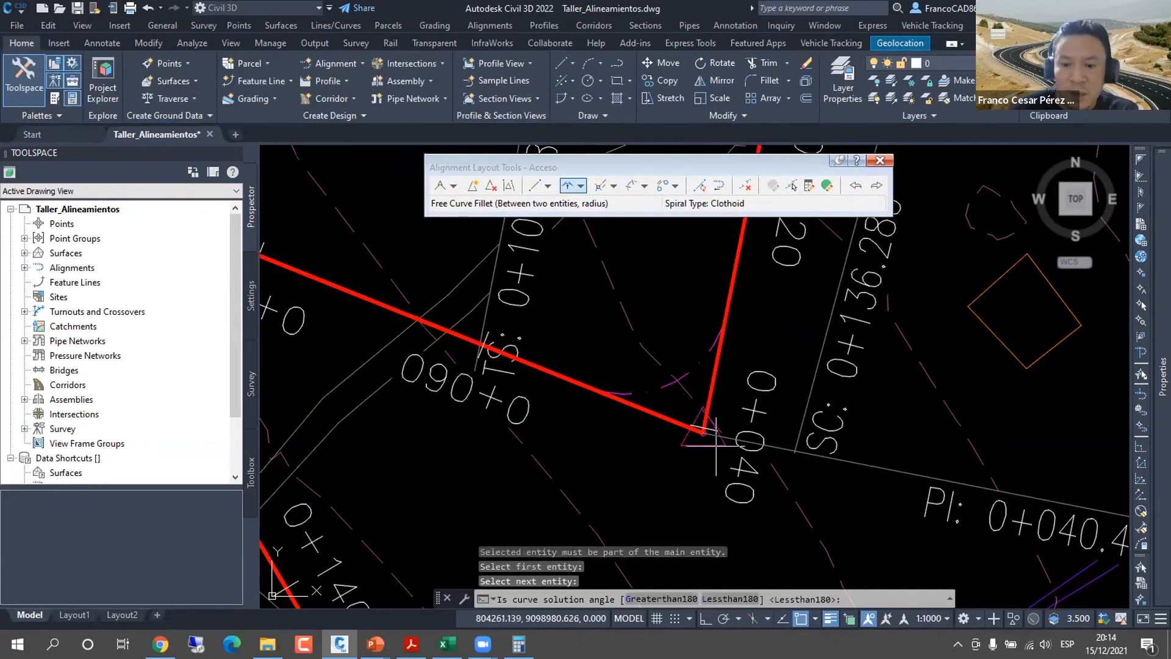
key(Return)
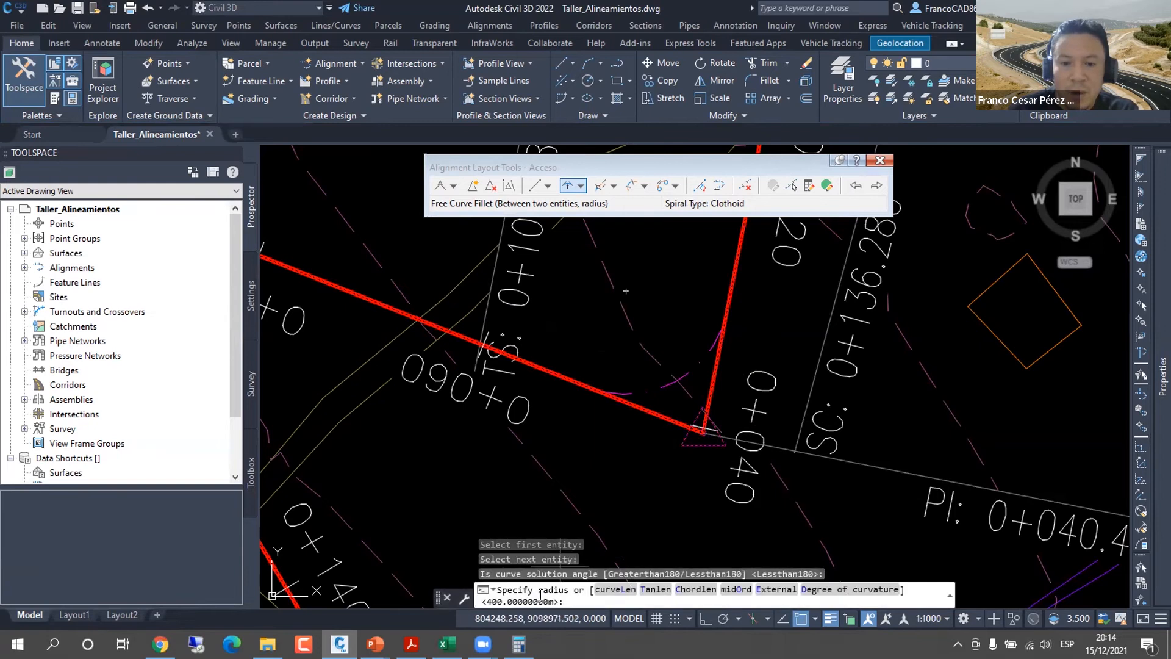
scroll(686, 439, up, 1)
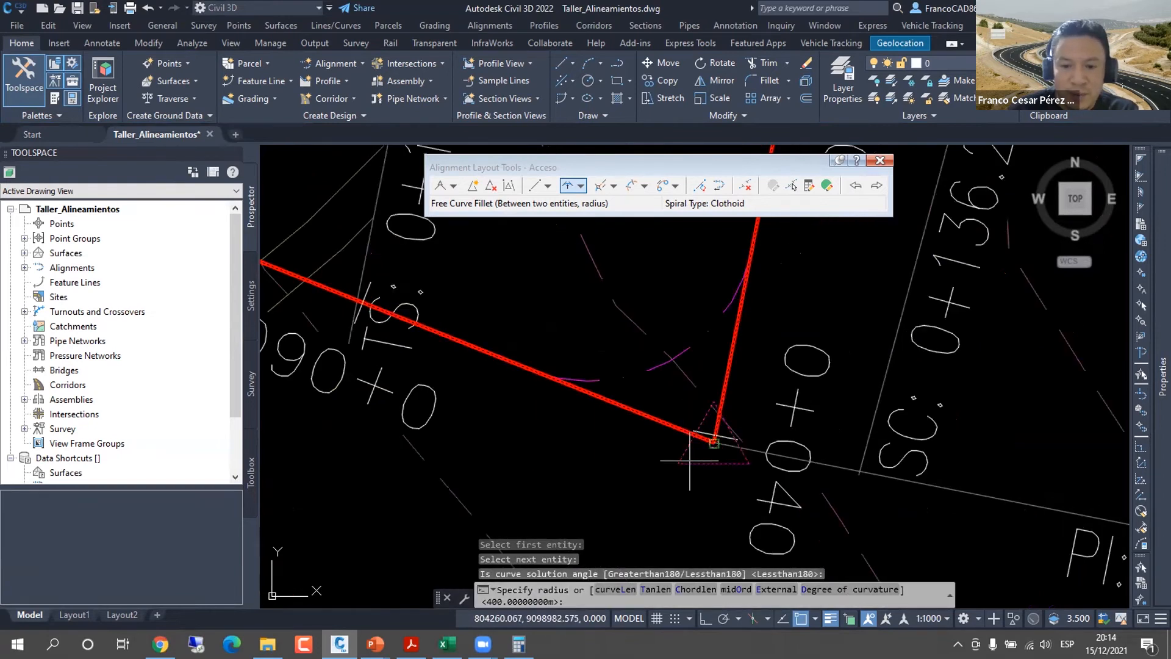
middle_drag(669, 447, 651, 458)
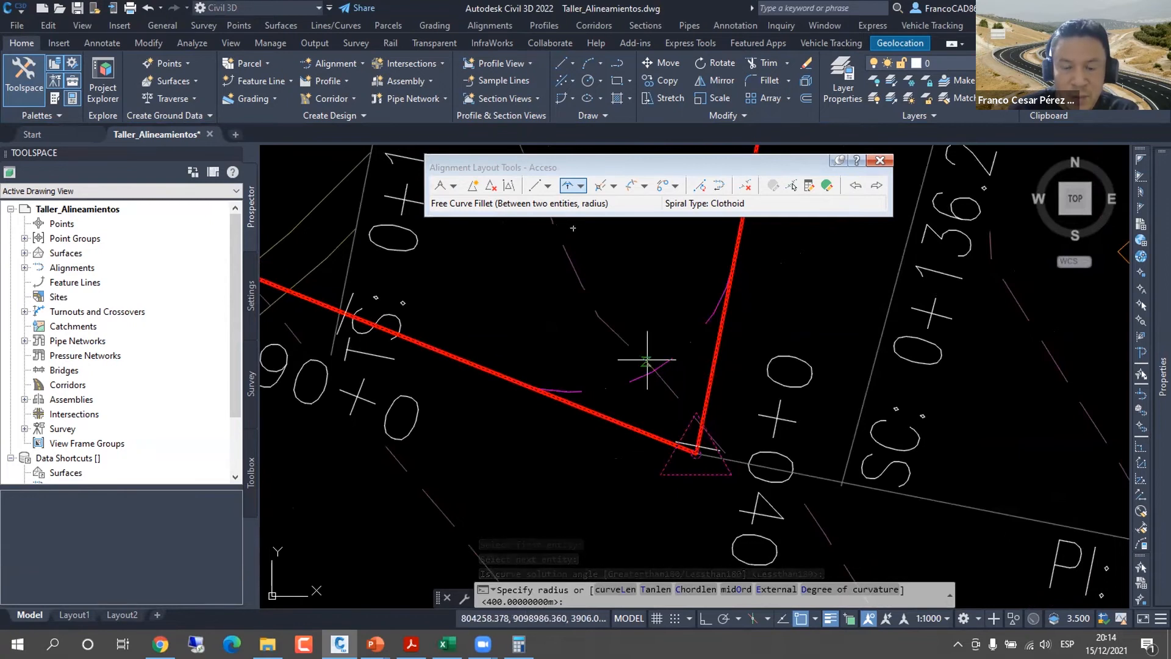
scroll(682, 448, up, 1)
middle_drag(615, 423, 566, 474)
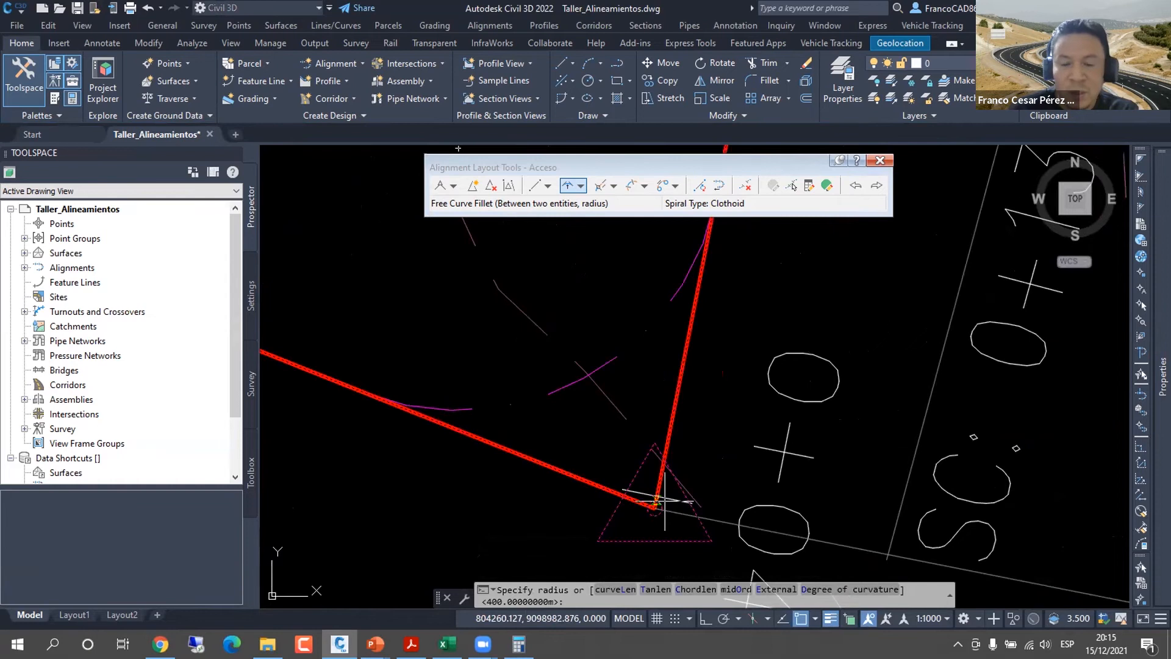
scroll(596, 439, down, 3)
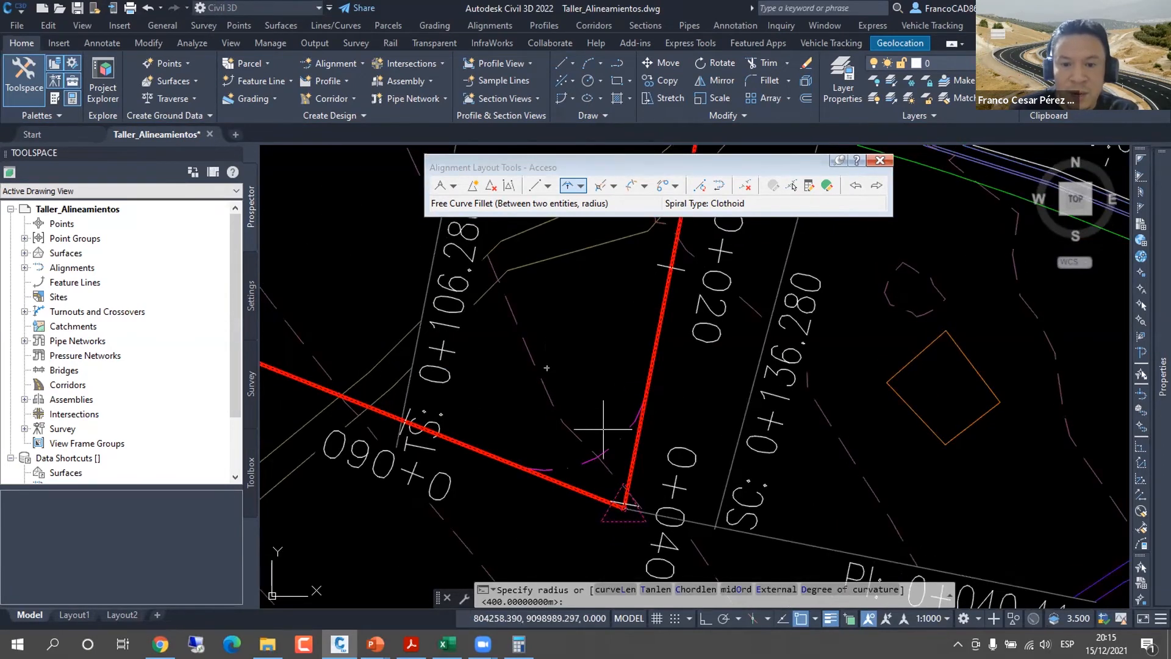
click(547, 367)
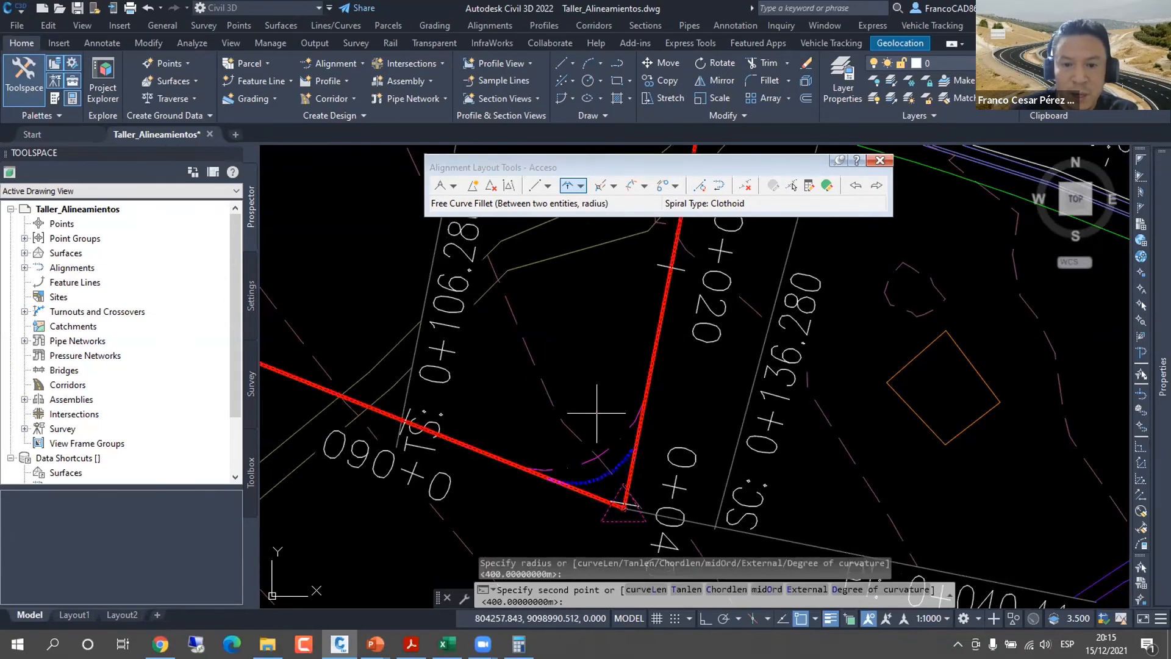
click(604, 446)
key(Return)
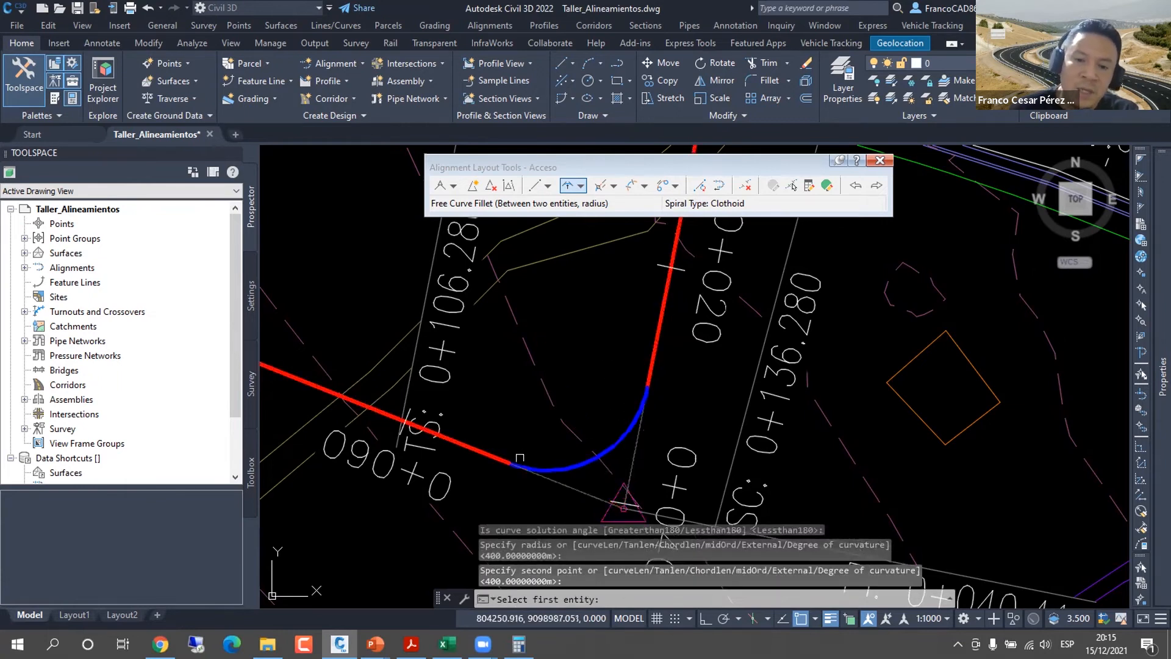
Step: Fillet the tangents at PI 0+099.619 with a free curve under 180°, picking the radius from the second magenta arc's centre to the arc
scroll(634, 333, down, 4)
middle_drag(427, 316, 531, 311)
scroll(533, 312, up, 6)
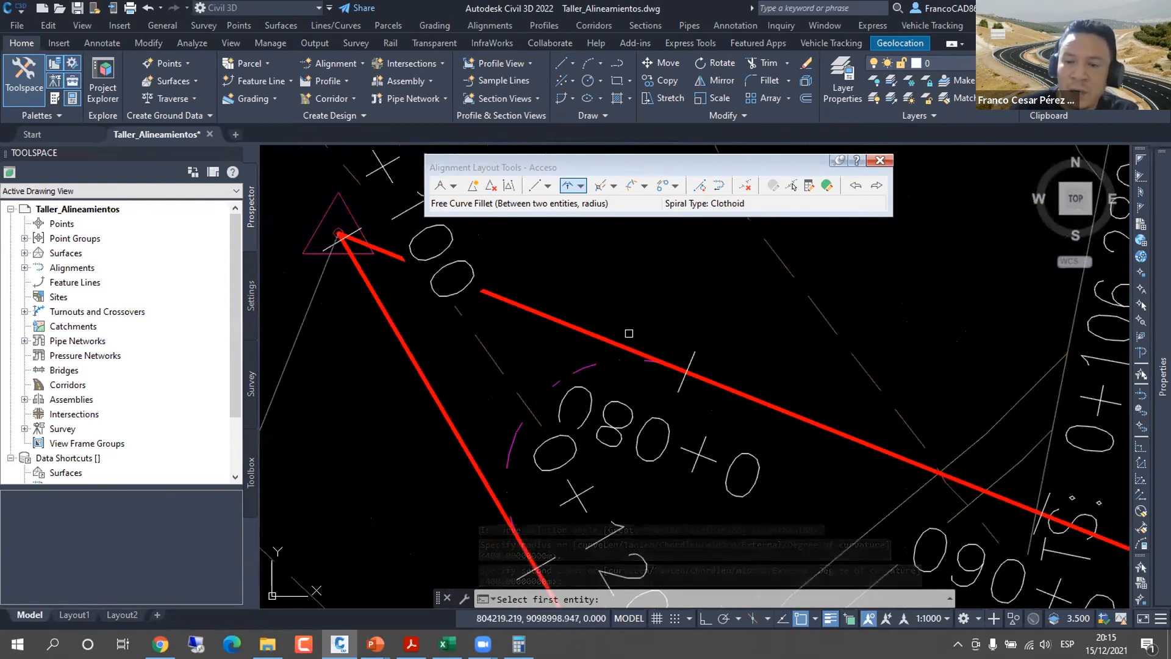
scroll(619, 343, down, 3)
scroll(565, 282, up, 3)
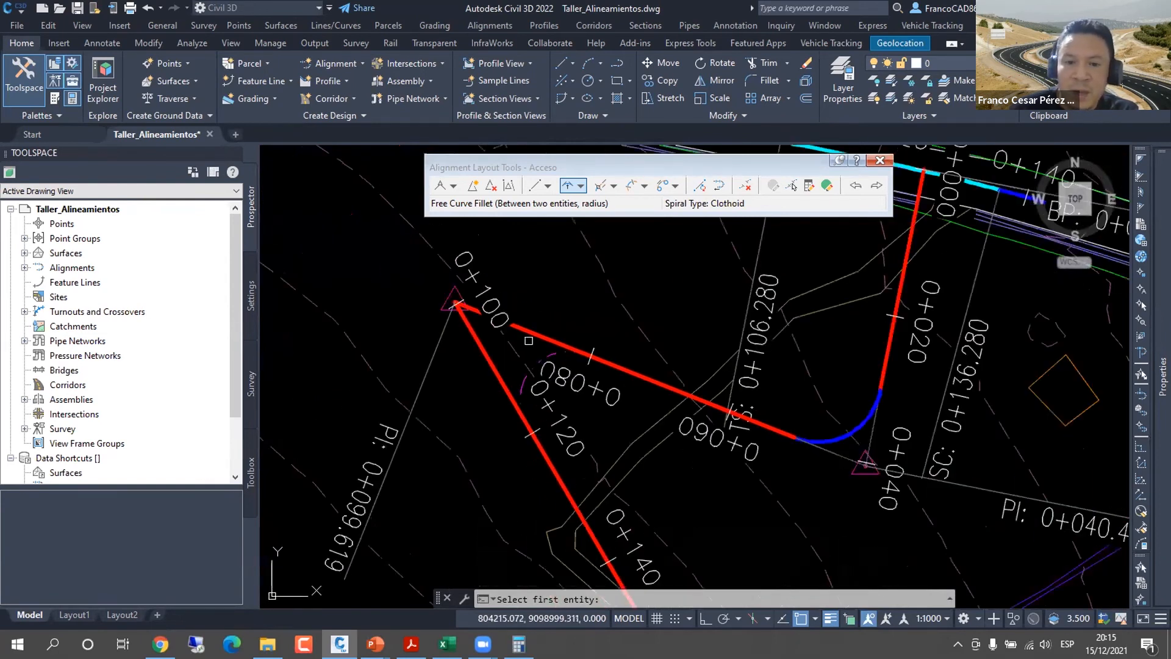
click(526, 319)
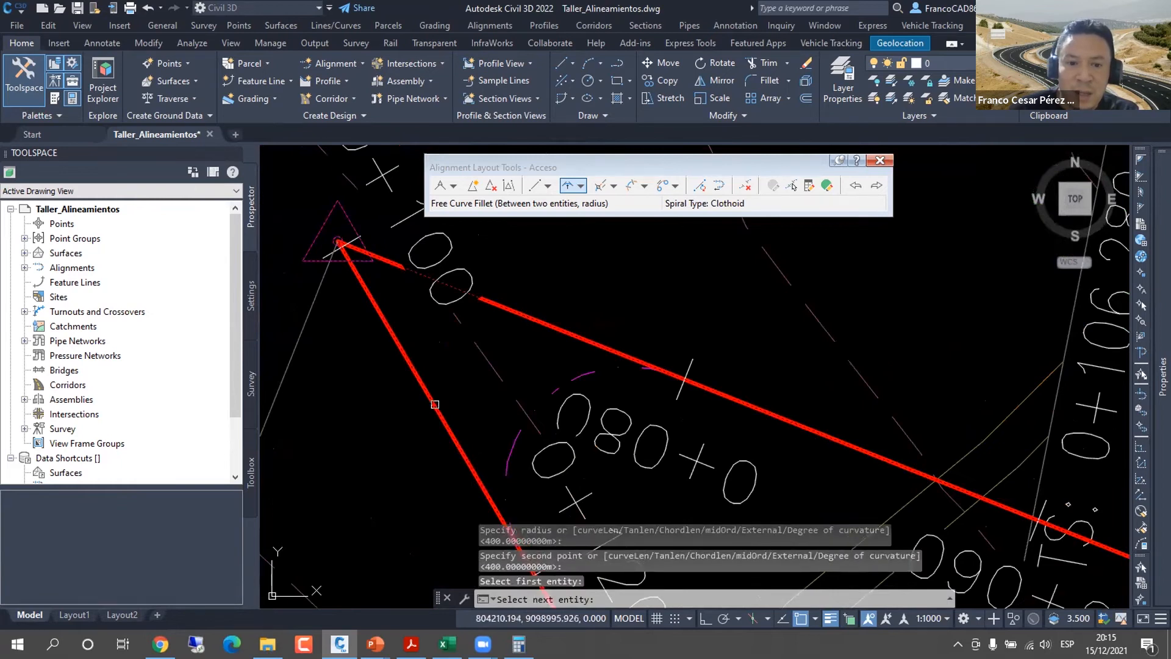
click(435, 405)
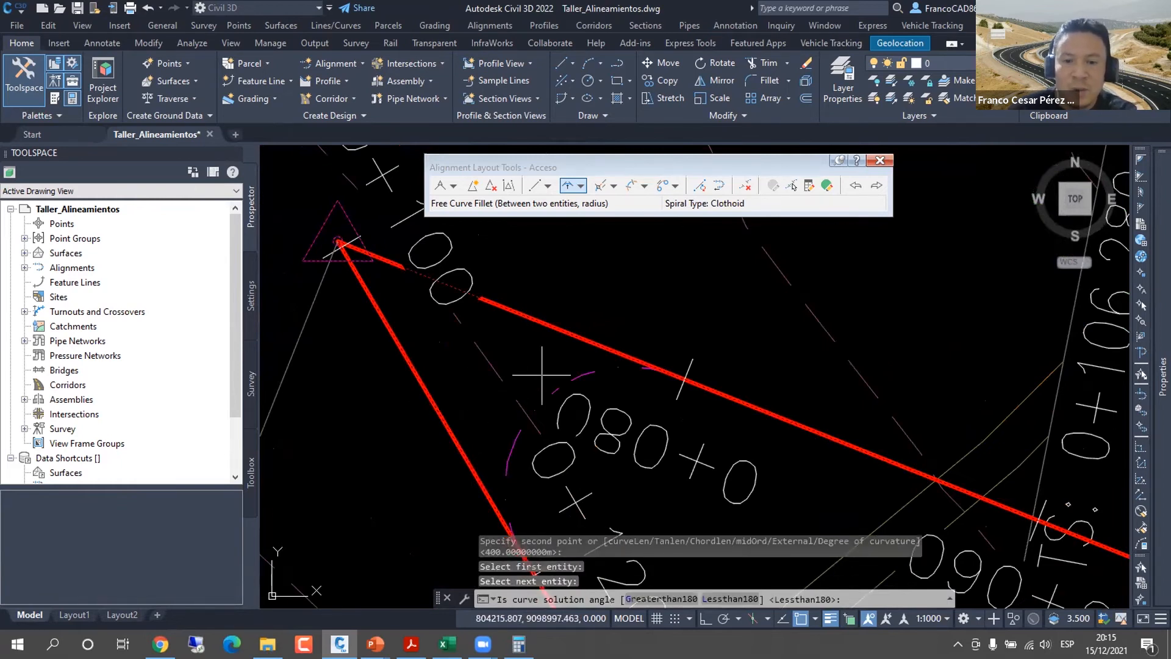
key(Return)
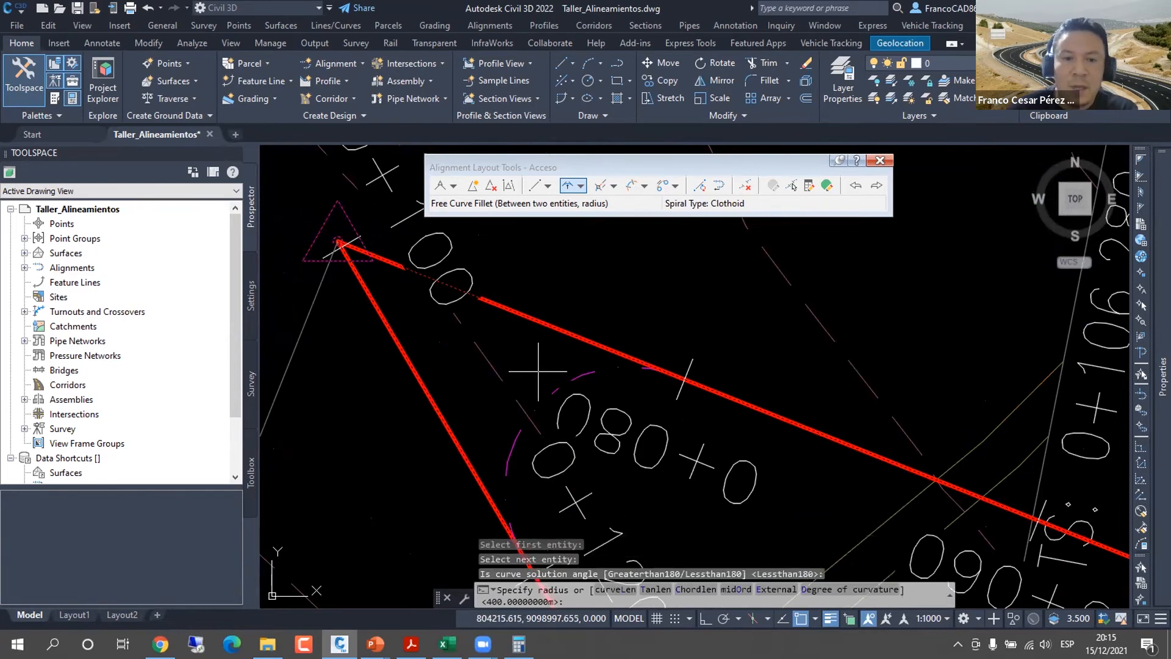
middle_drag(578, 360, 537, 269)
scroll(512, 340, down, 3)
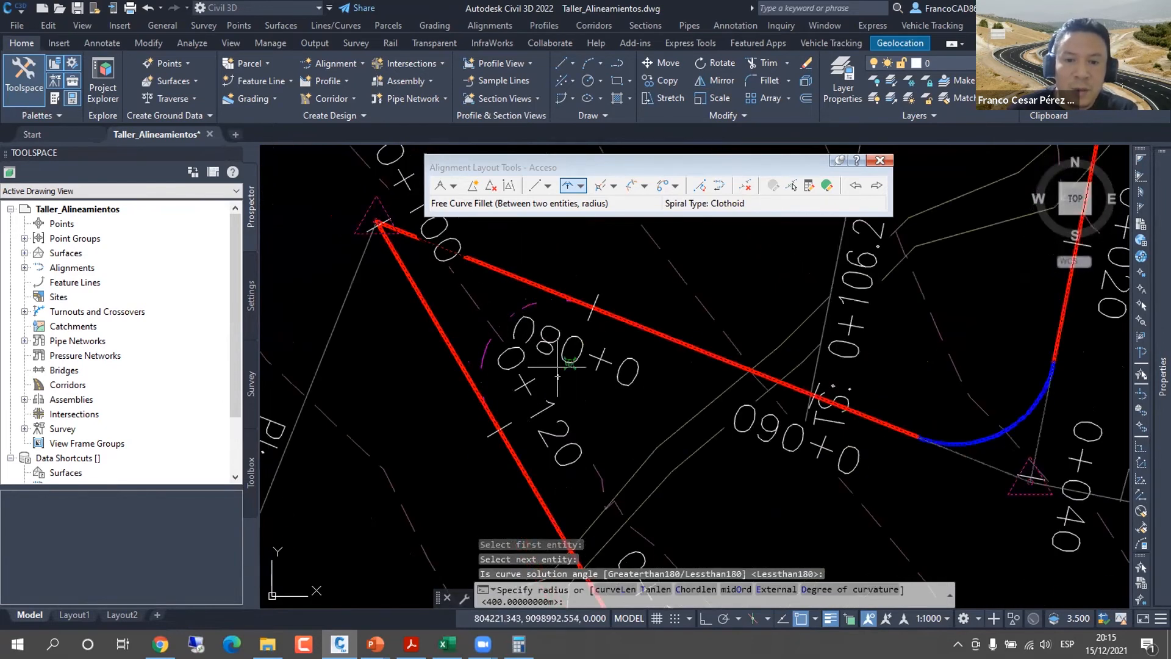
click(496, 356)
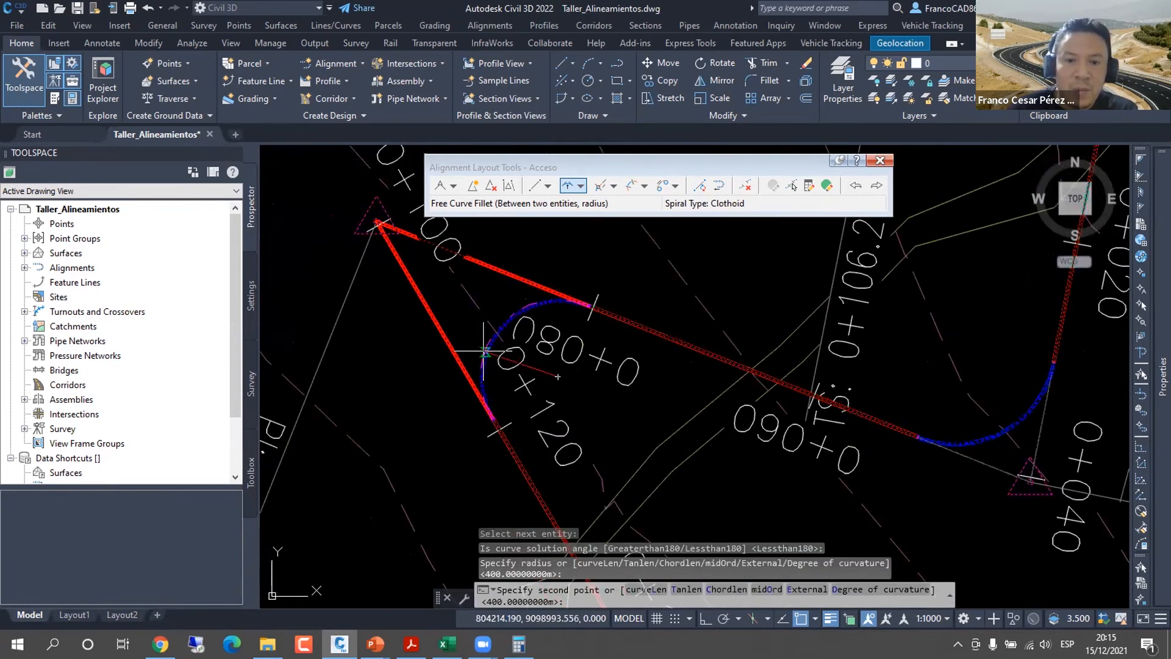
click(484, 352)
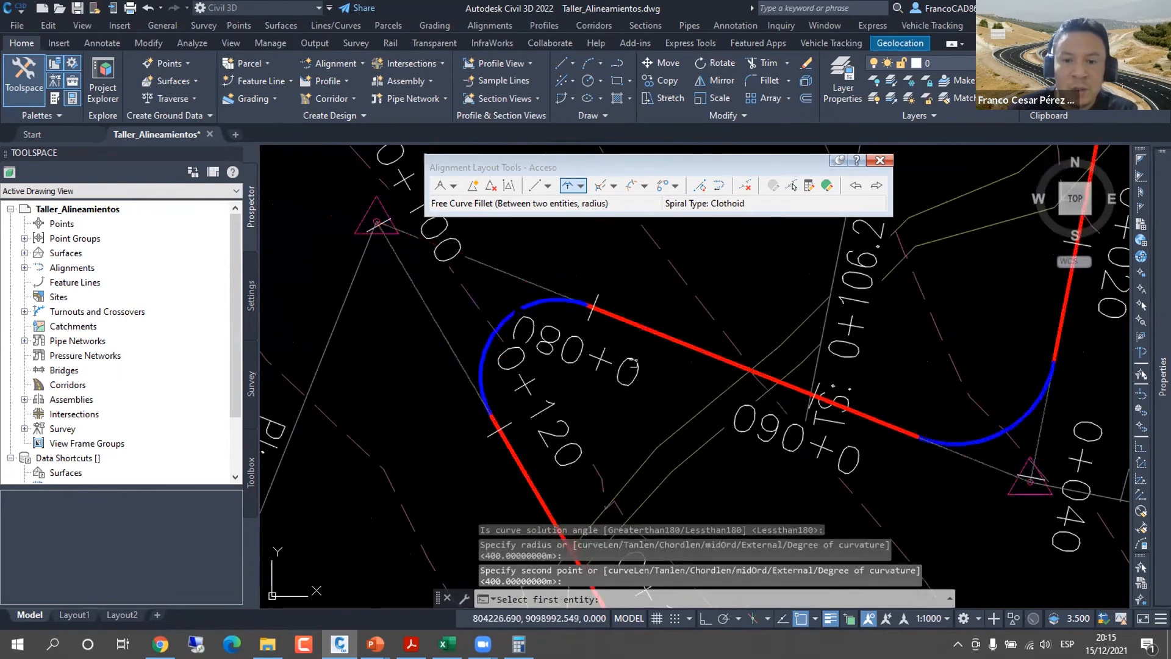
Step: Finish the curve fillet command and set the drawing's annotation scale to 1:250
key(Escape)
scroll(554, 335, down, 4)
mouse_move(733, 367)
middle_down()
mouse_move(546, 343)
mouse_move(619, 380)
middle_up()
scroll(635, 377, down, 2)
scroll(635, 377, up, 2)
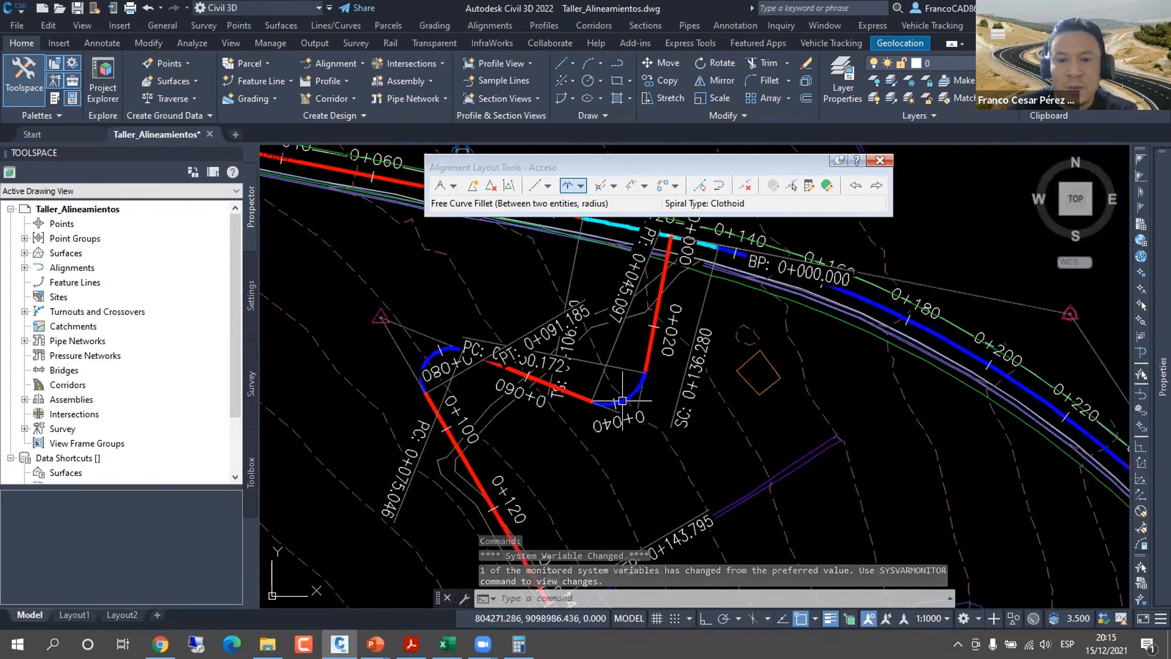
click(932, 619)
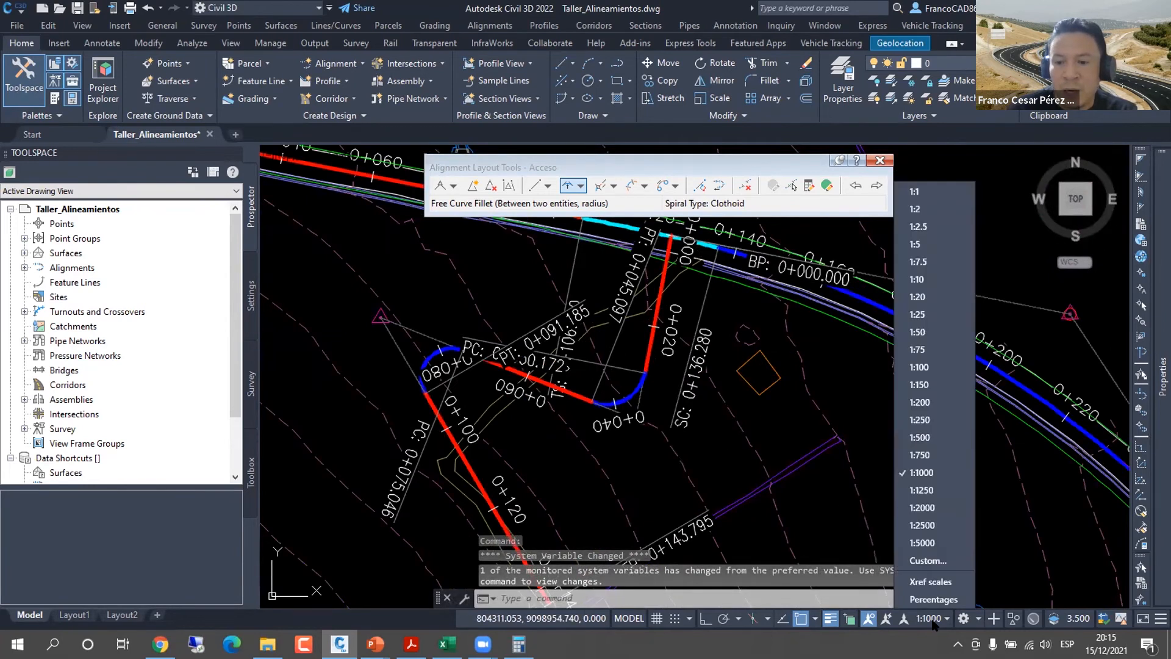
click(939, 402)
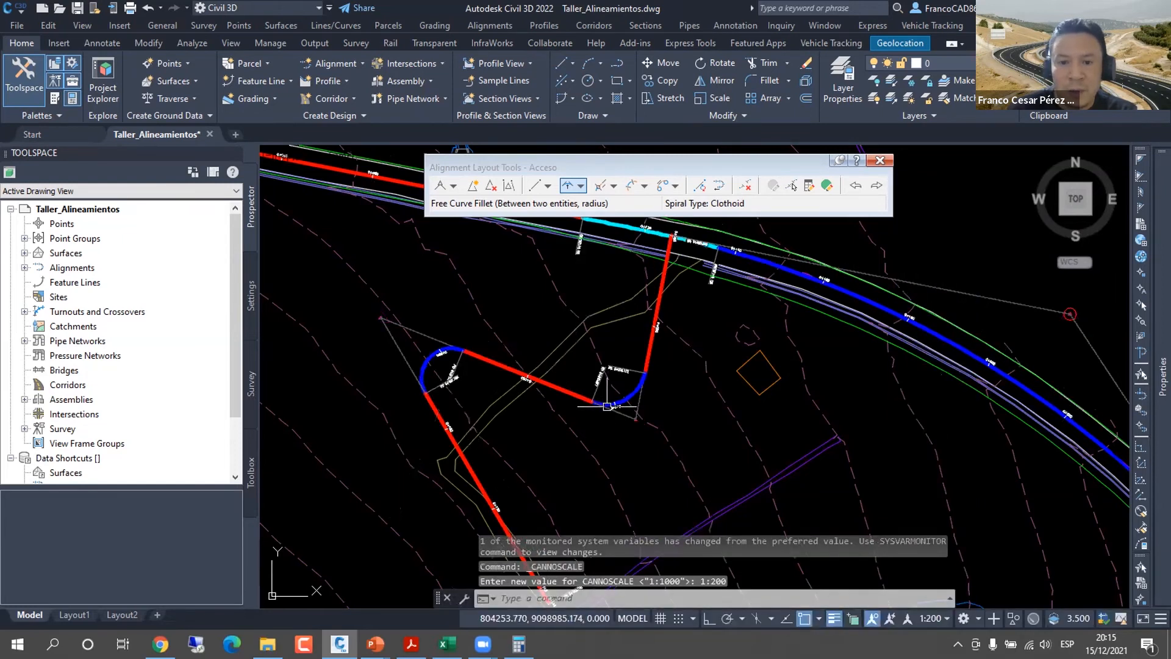
click(930, 618)
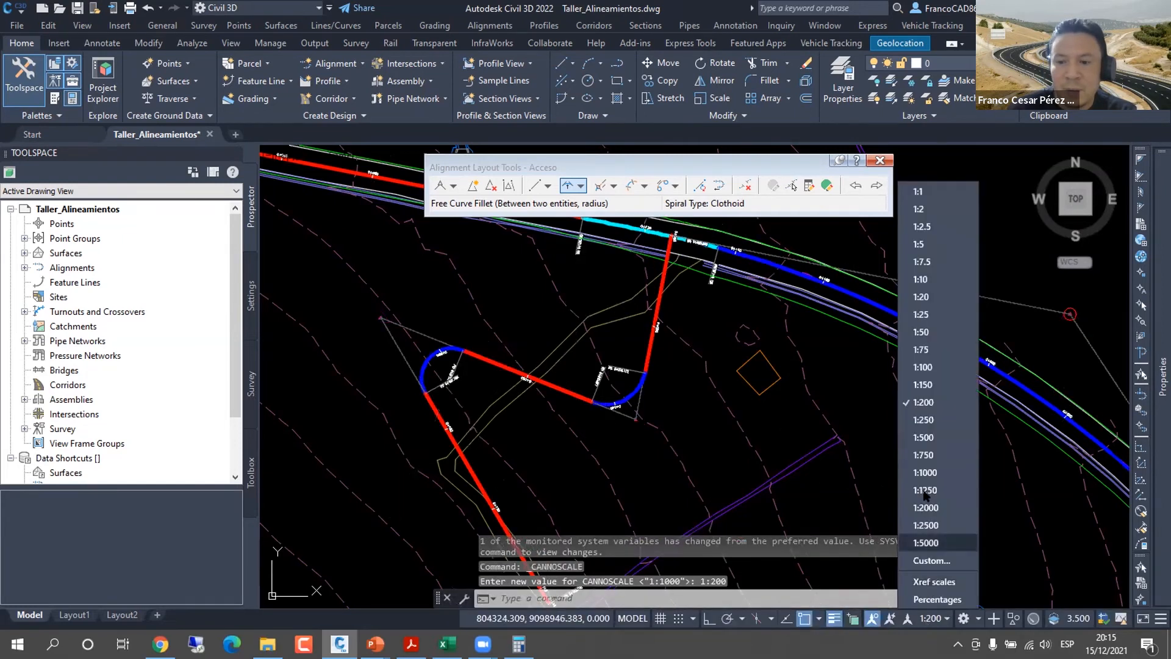
click(924, 420)
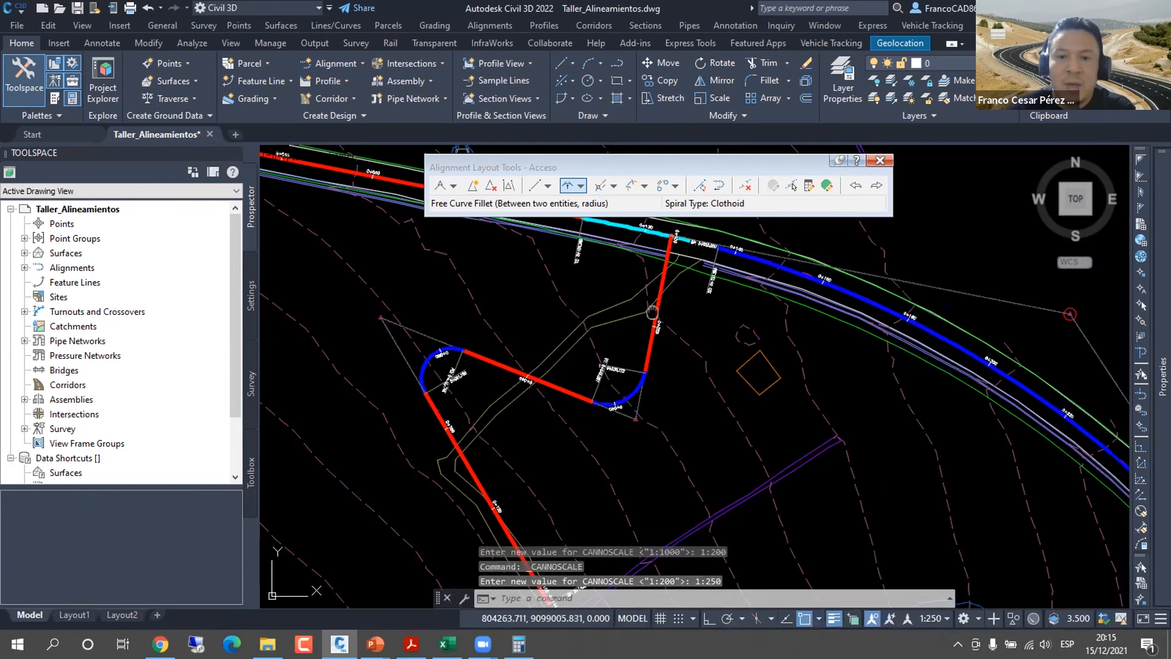
Step: Stretch the start point of the Acceso alignment onto the cyan spiral of the Carretera principal axis where the two cross
scroll(620, 392, down, 2)
scroll(645, 363, up, 3)
scroll(596, 300, down, 2)
mouse_move(609, 355)
middle_down()
mouse_move(627, 319)
mouse_move(672, 281)
mouse_move(680, 384)
middle_up()
scroll(680, 253, up, 4)
scroll(671, 335, up, 3)
scroll(624, 360, up, 2)
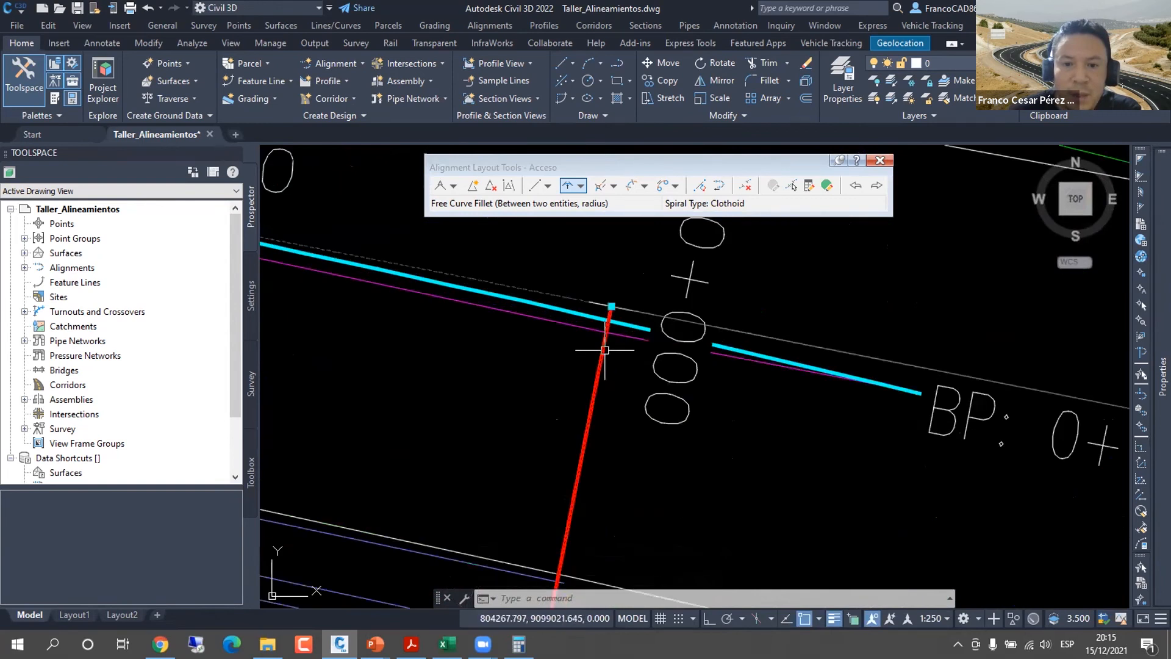
scroll(605, 350, down, 6)
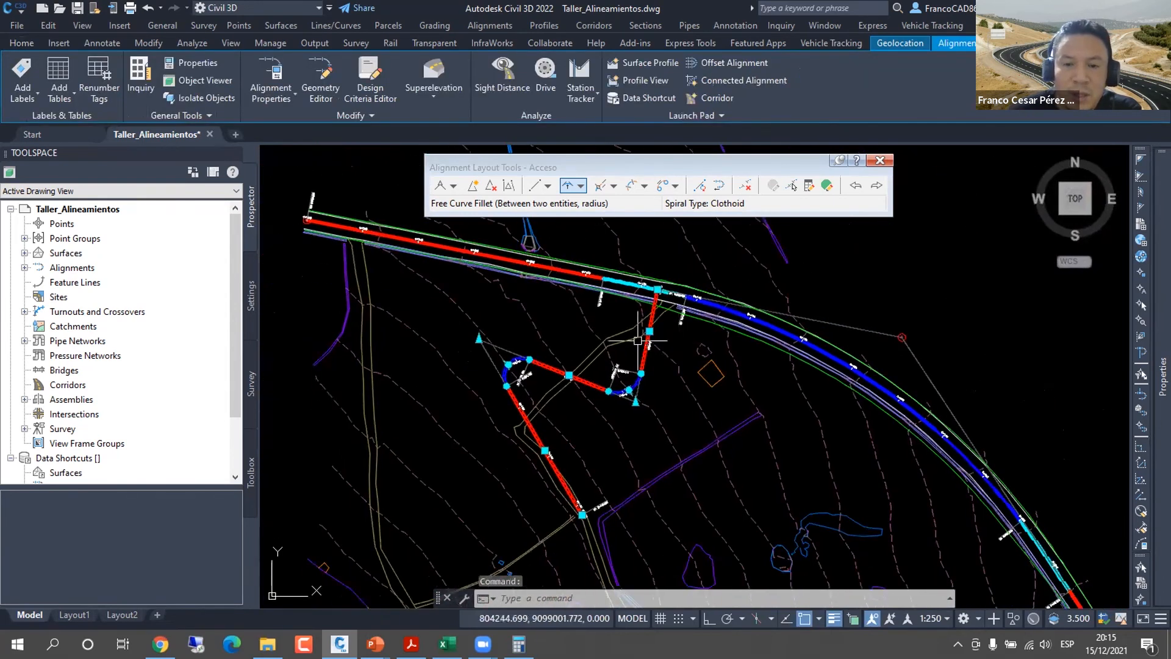
scroll(637, 281, up, 5)
scroll(637, 281, up, 2)
click(755, 325)
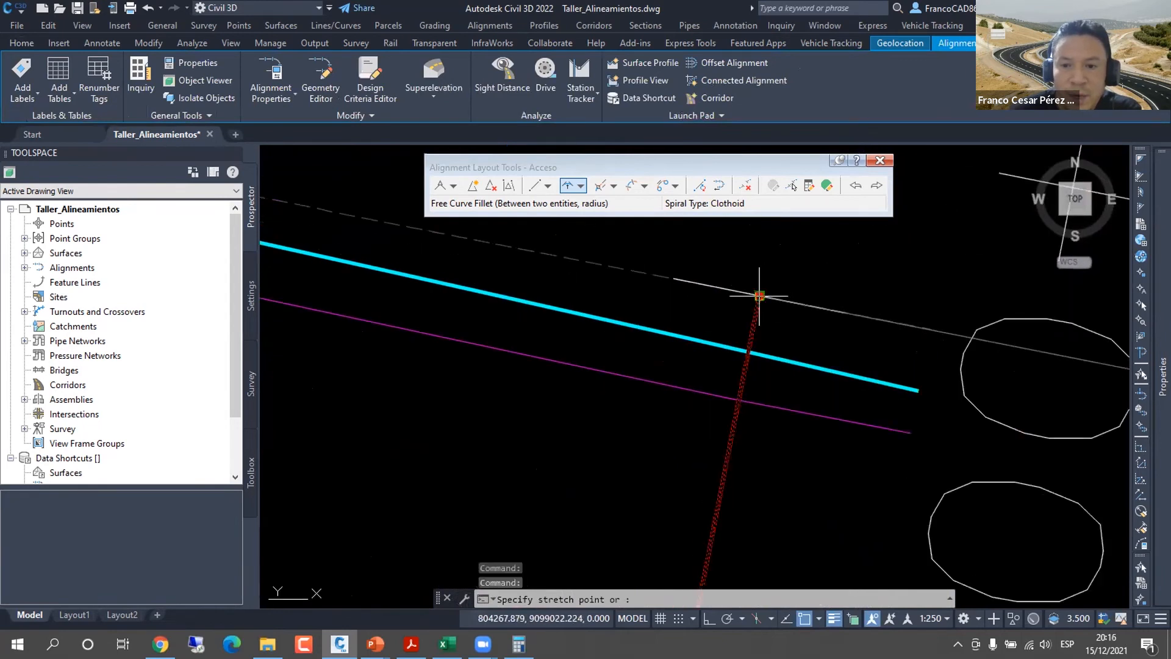
click(749, 352)
scroll(659, 323, down, 10)
middle_drag(672, 372, 673, 361)
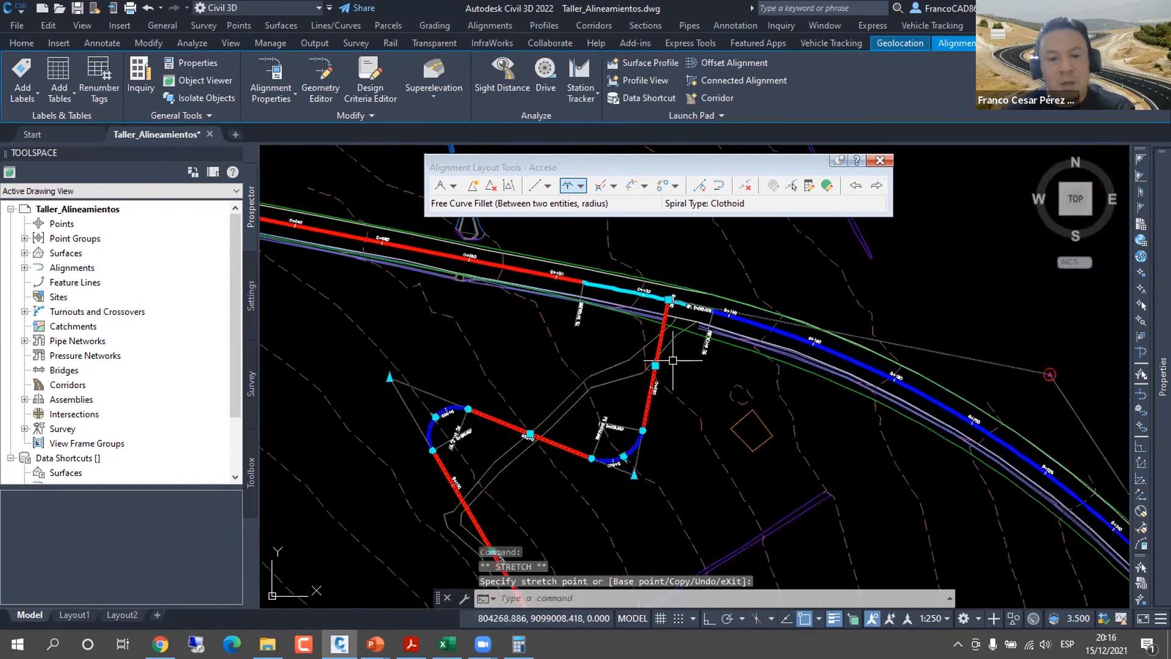
key(Escape)
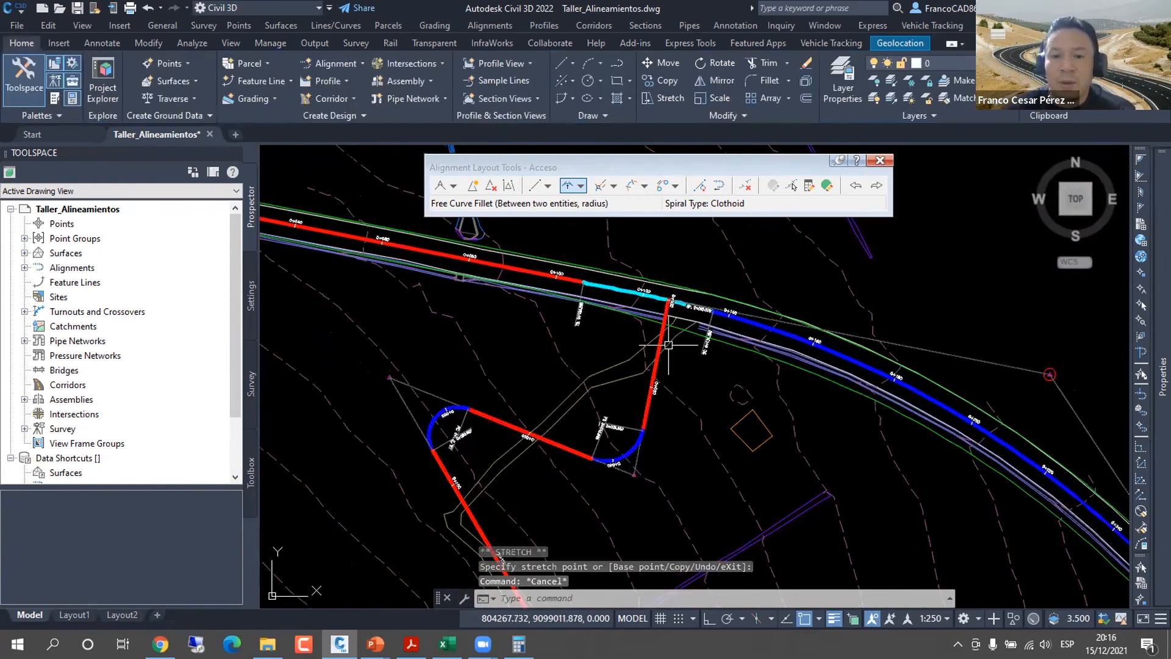
Step: Start offset alignments from Acceso with one offset per side, setting the incremental offset to 2 m on the left and right
click(659, 351)
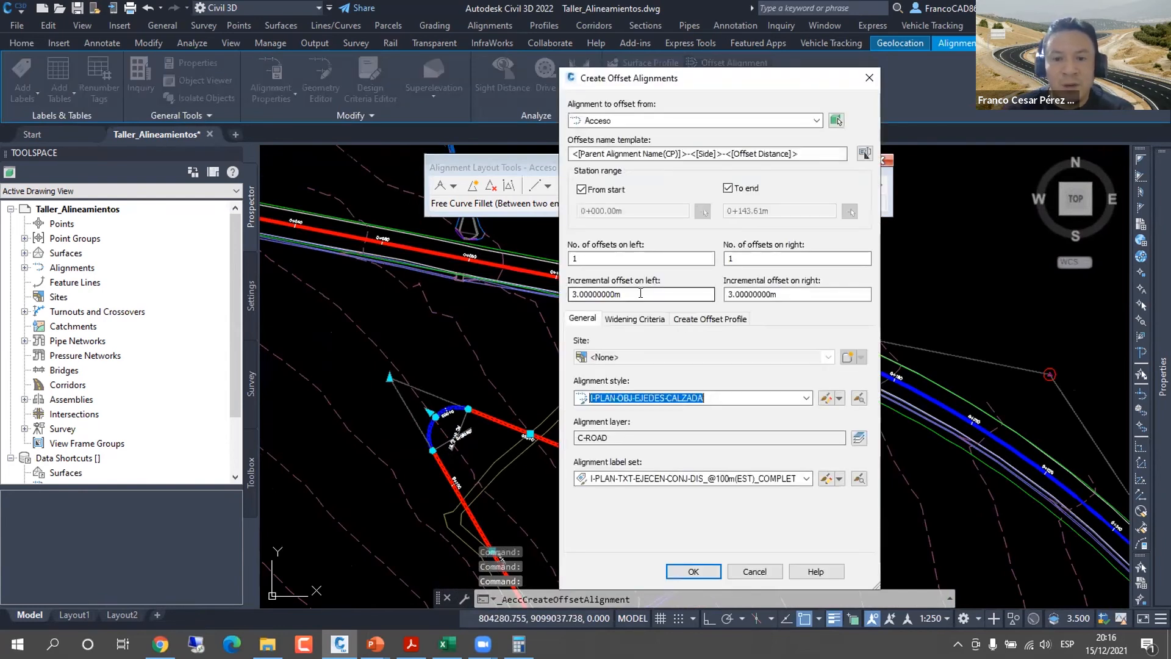
text(2)
key(Tab)
key(BackSpace)
text(2)
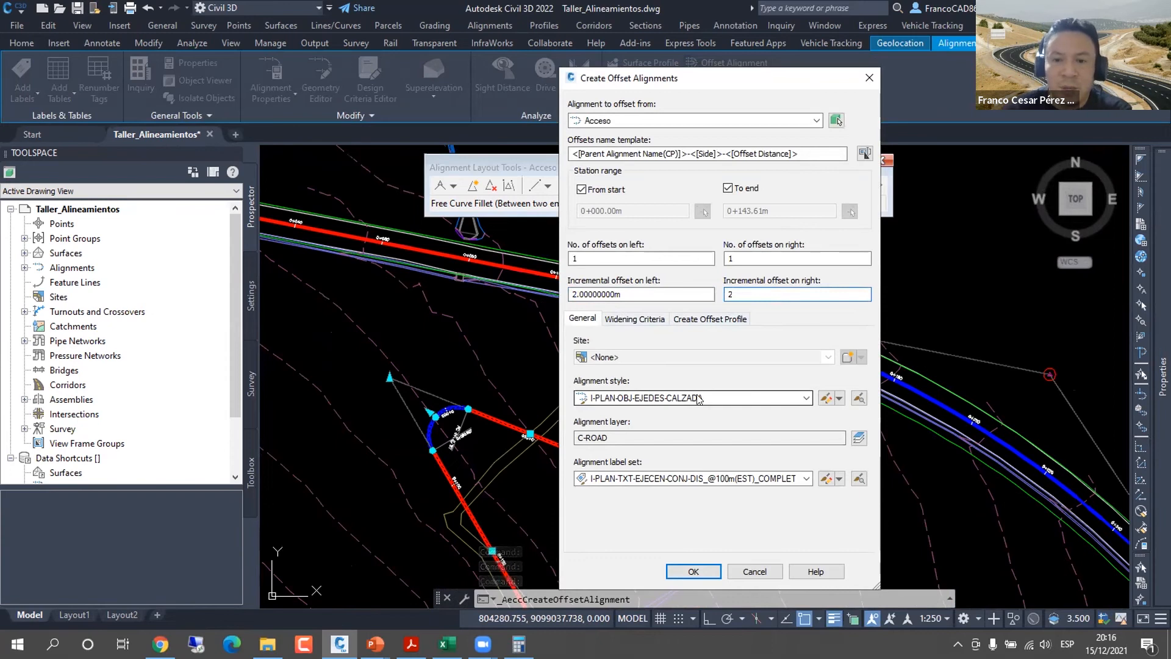
Step: Set the offsets' label set to _NO-VISIBLE, leave widening around curves off, and create the Acceso offset alignments
click(720, 479)
scroll(648, 512, up, 5)
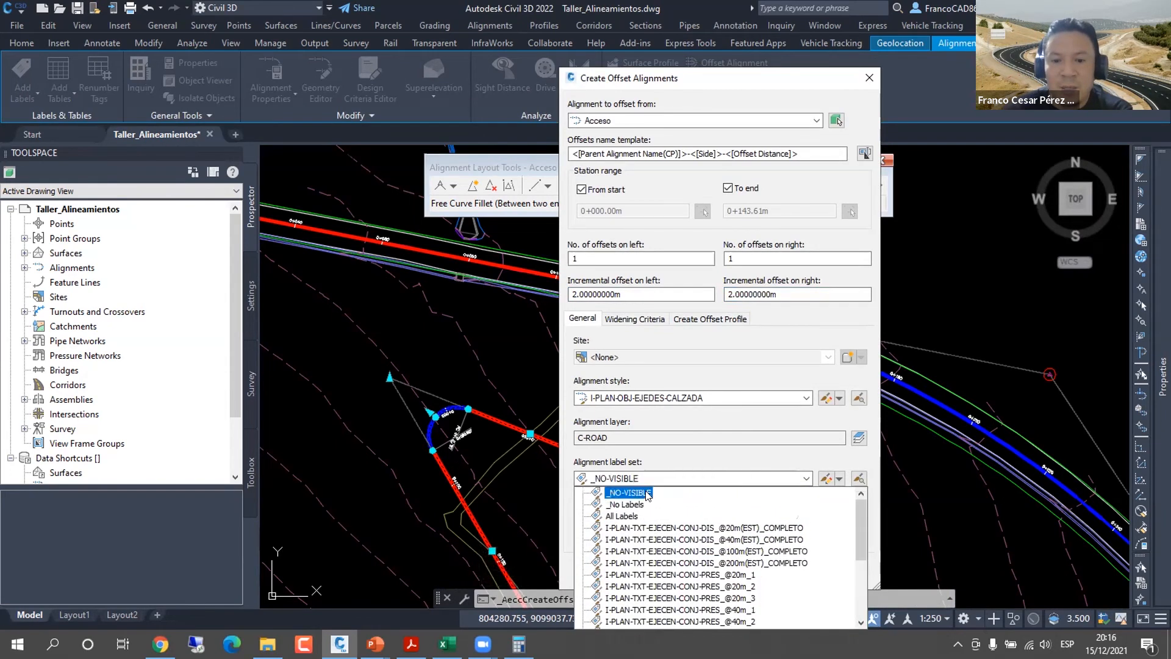
click(647, 488)
click(649, 319)
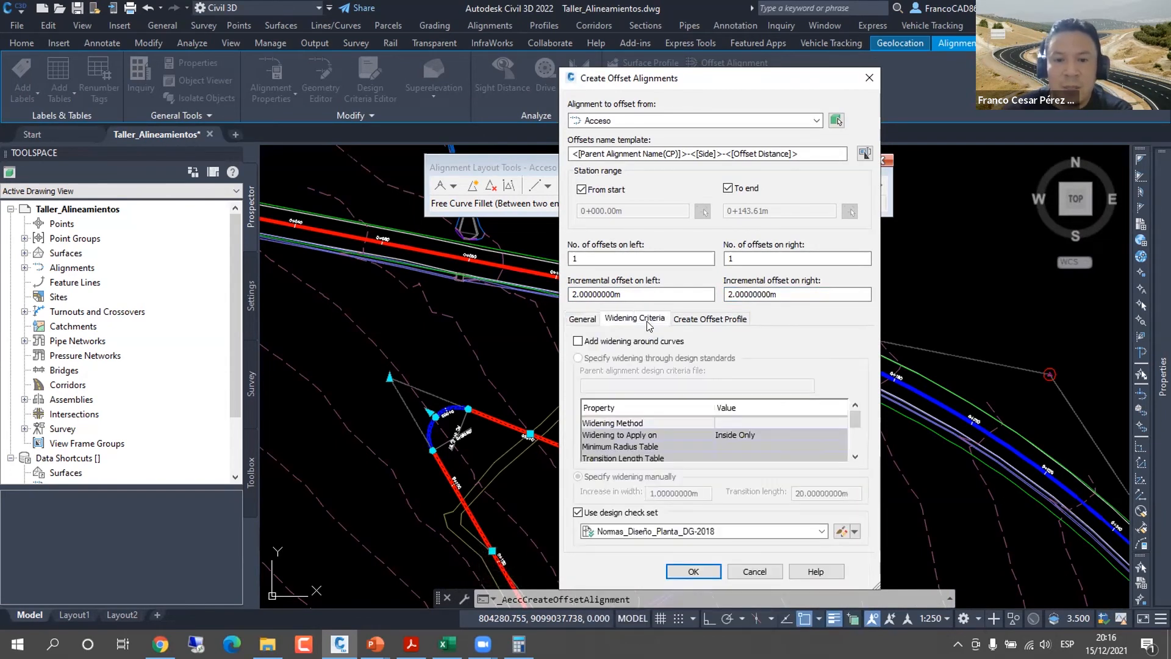
click(573, 318)
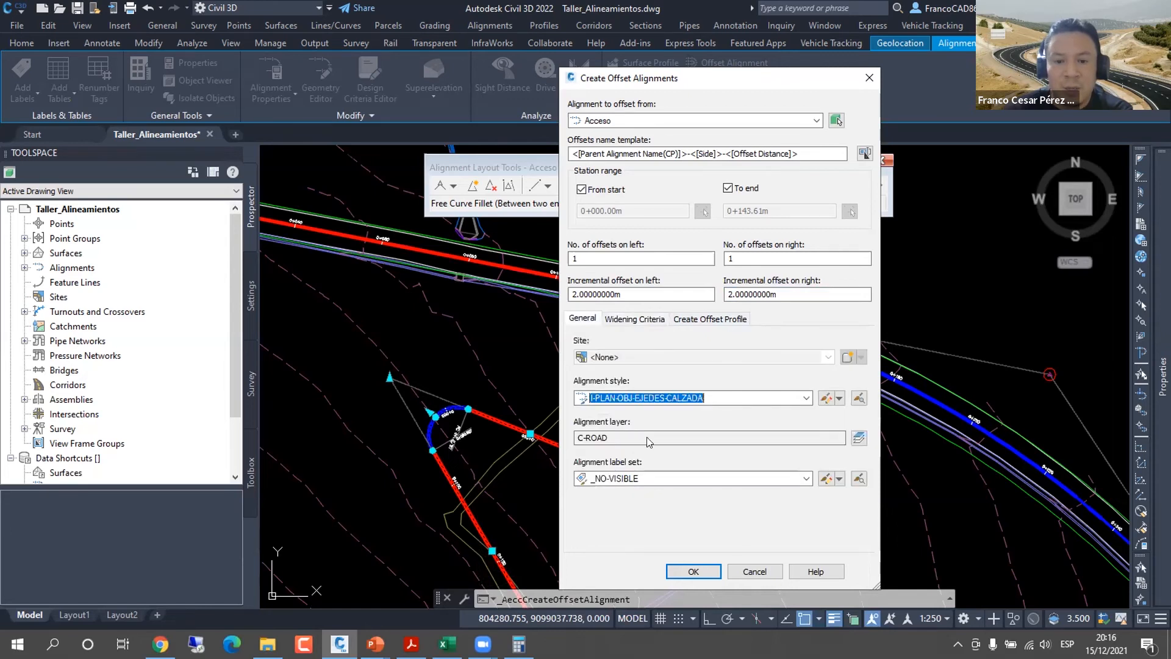
click(694, 572)
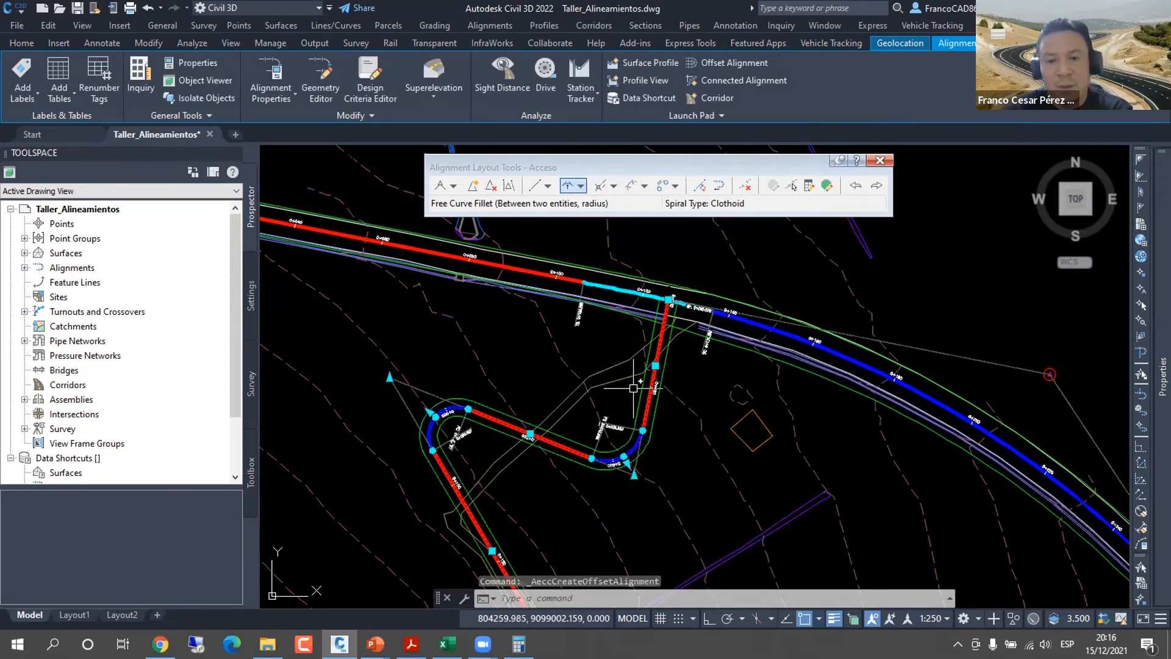
key(Escape)
Step: Start a connected alignment, selecting the right offset of Carretera principal first and the right offset of Acceso second
scroll(661, 393, down, 2)
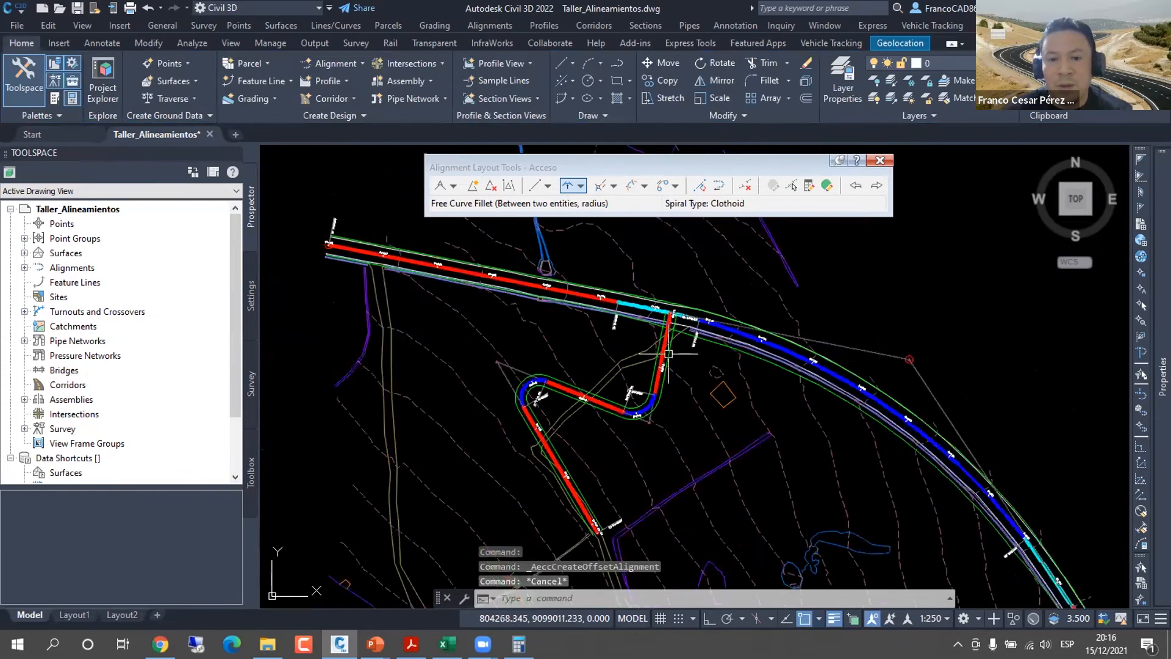
scroll(642, 348, up, 4)
scroll(736, 295, up, 2)
middle_drag(745, 305, 698, 367)
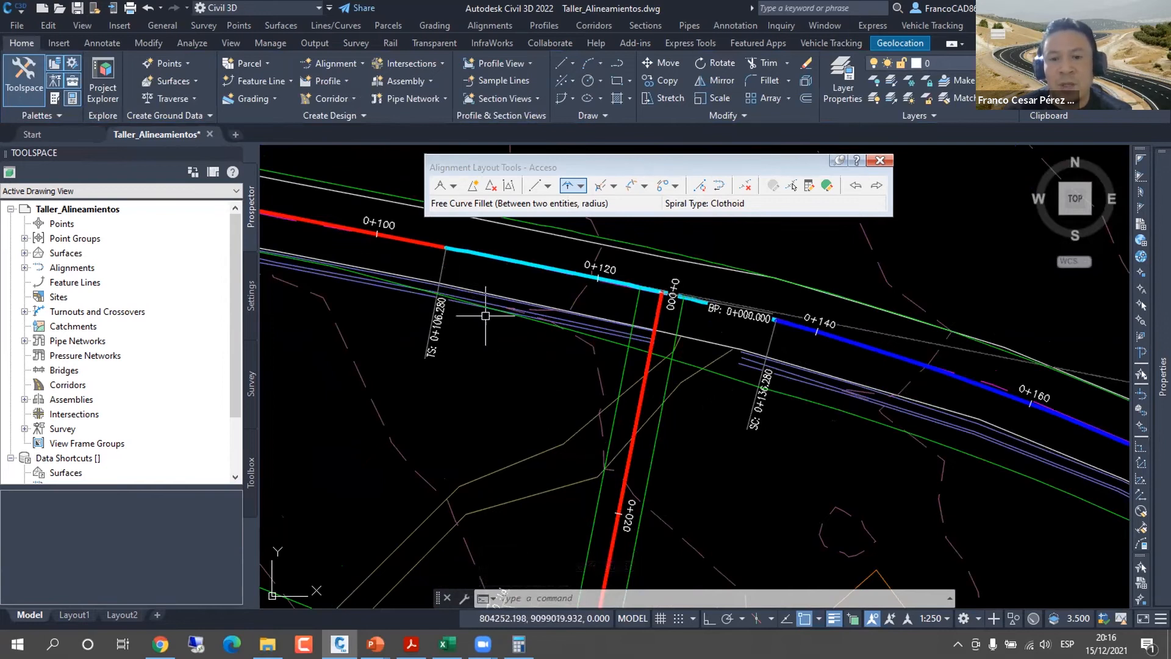
scroll(713, 435, down, 2)
scroll(714, 435, up, 2)
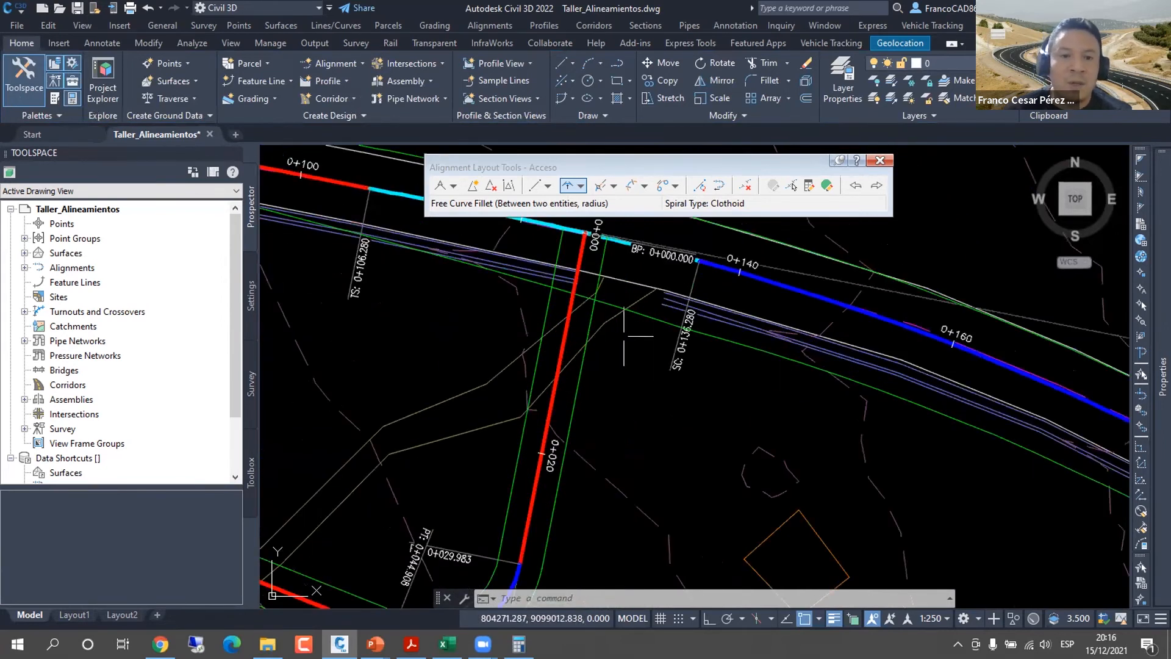
click(347, 63)
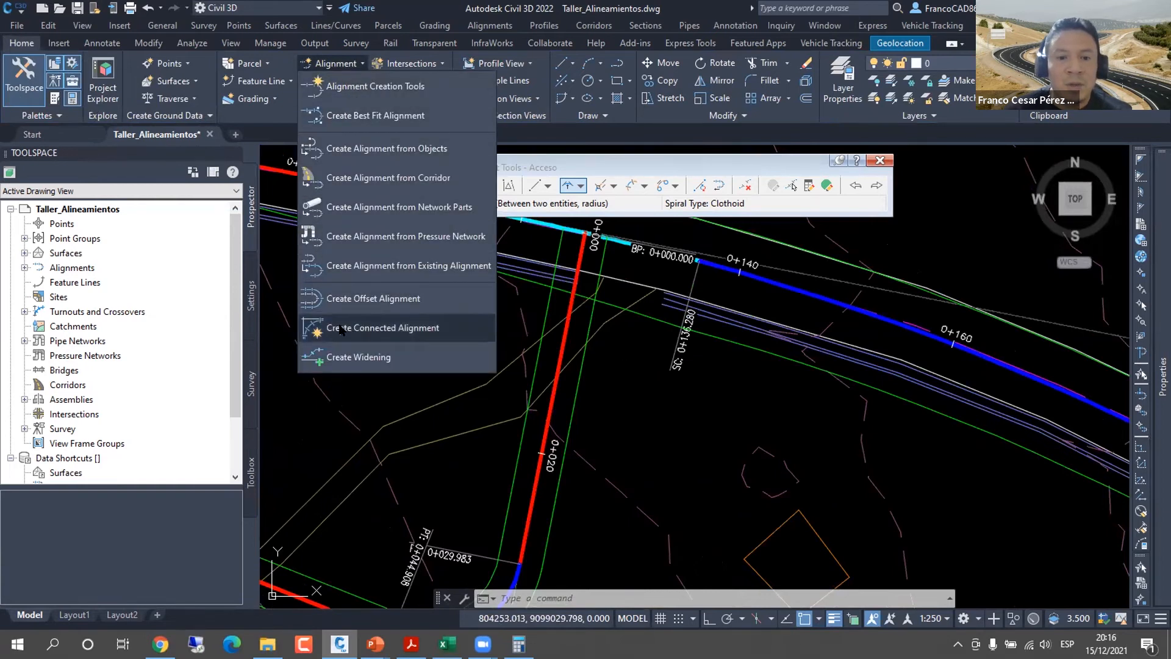
click(421, 328)
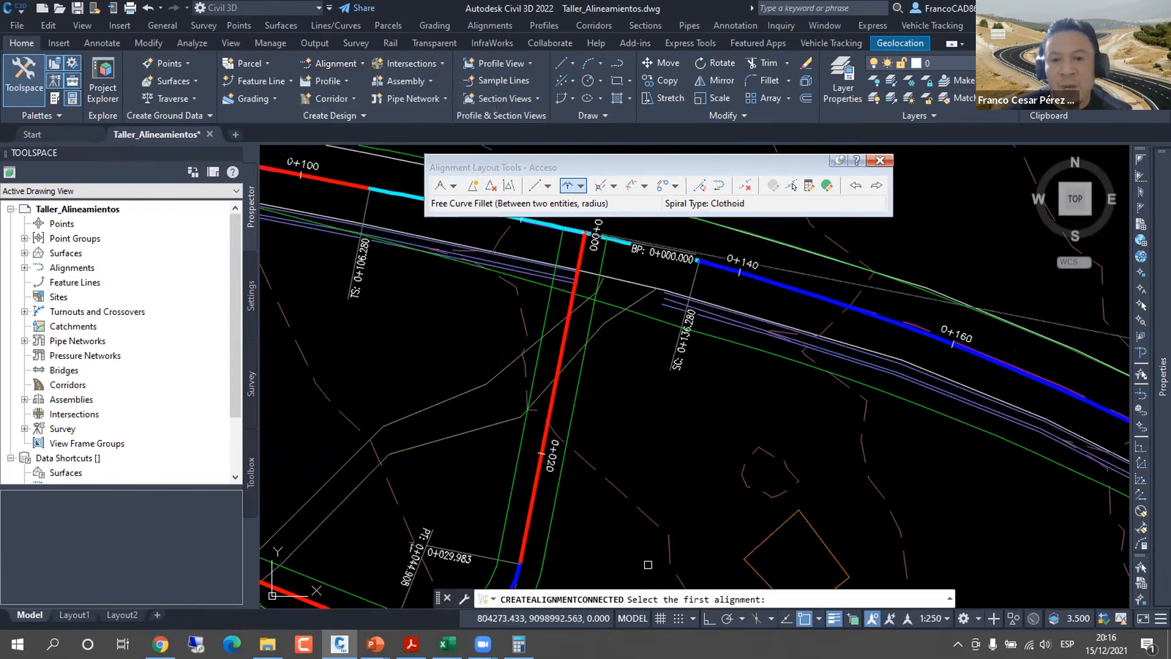
scroll(412, 285, up, 4)
scroll(613, 347, down, 4)
scroll(604, 327, up, 4)
scroll(610, 281, down, 3)
scroll(629, 287, up, 3)
middle_drag(611, 452, 678, 371)
scroll(584, 349, up, 2)
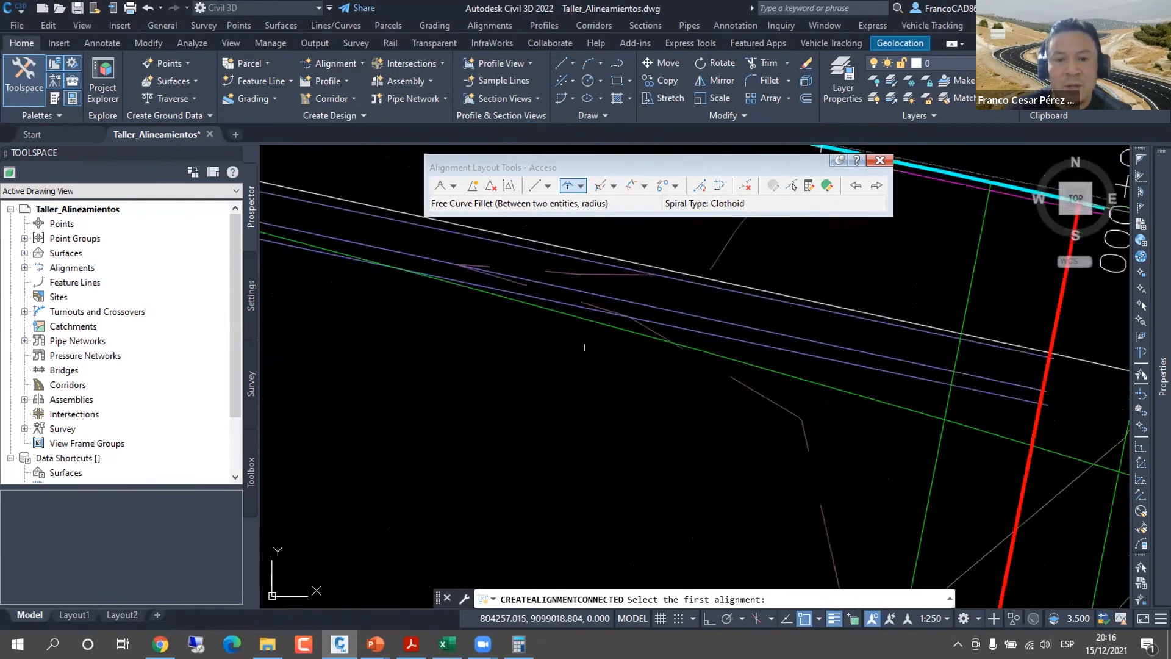
click(572, 316)
scroll(579, 323, down, 3)
scroll(668, 380, up, 4)
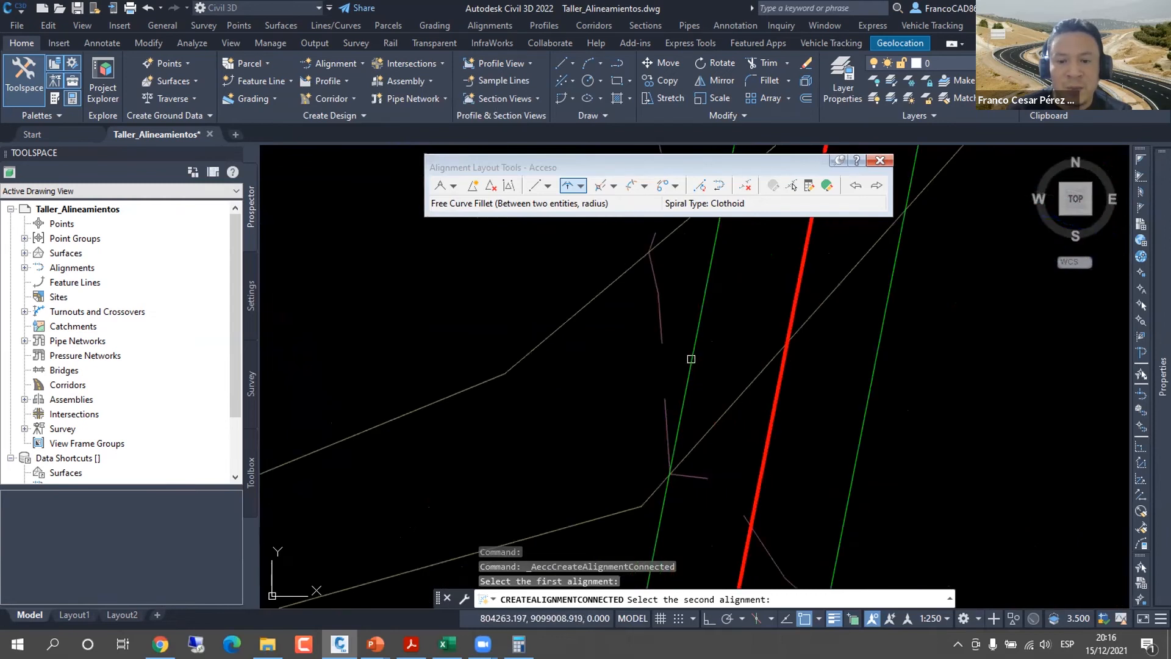
click(691, 359)
Step: Place the connected alignment in the southwest corner of the junction and accept that location
scroll(692, 358, down, 5)
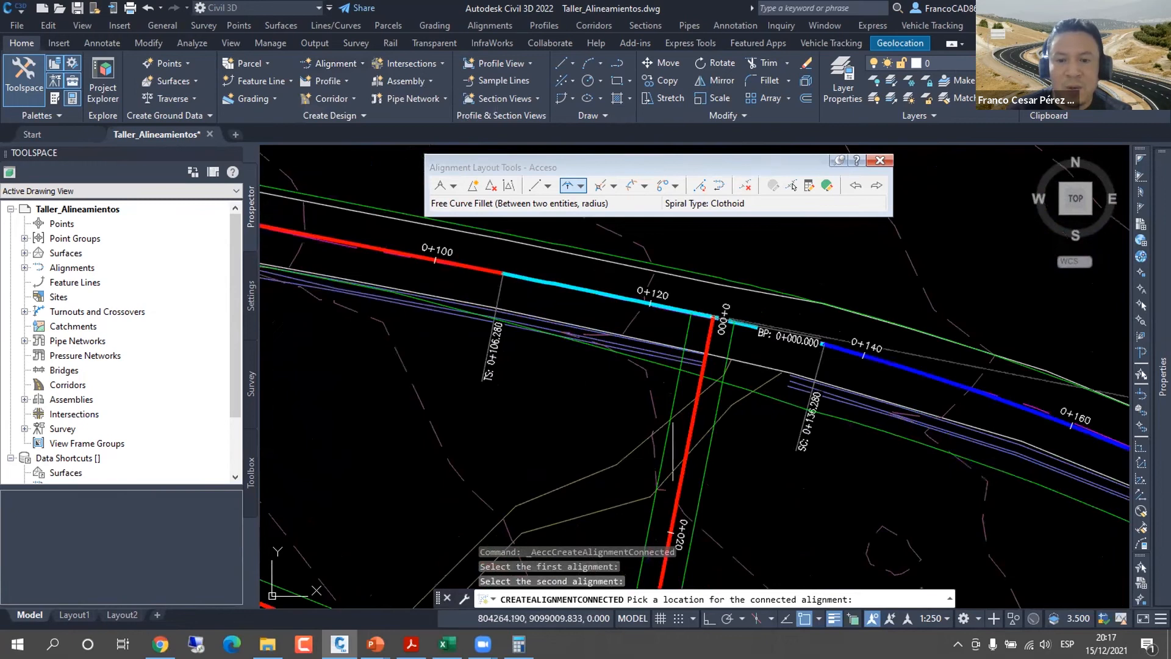
scroll(601, 393, up, 2)
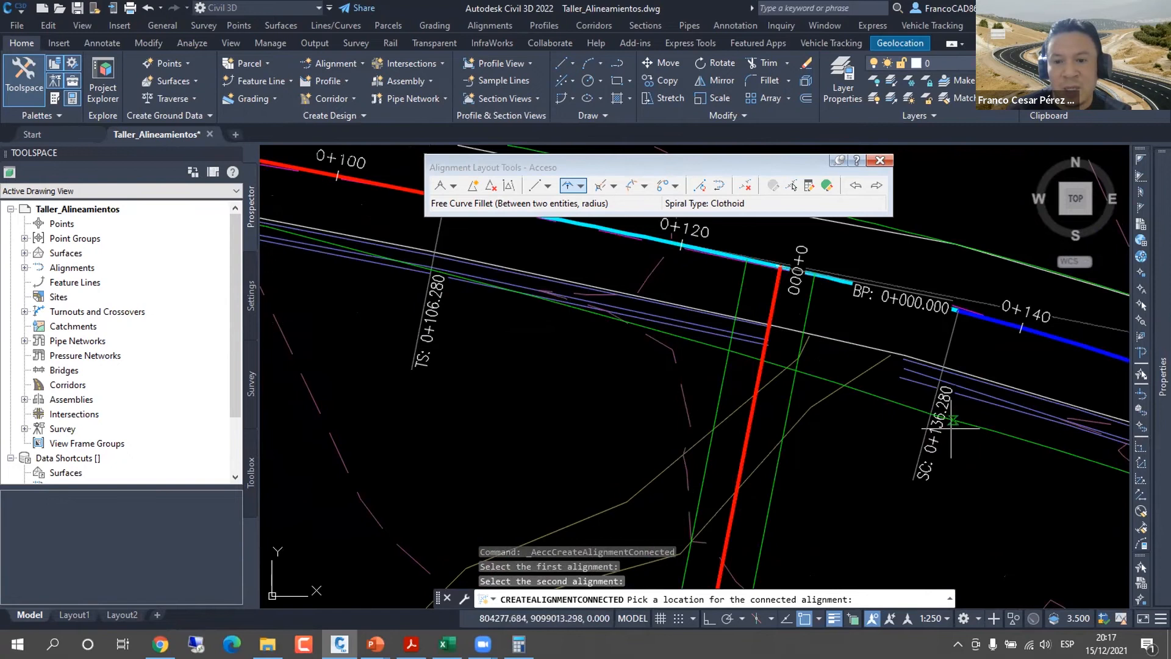
middle_drag(617, 426, 614, 372)
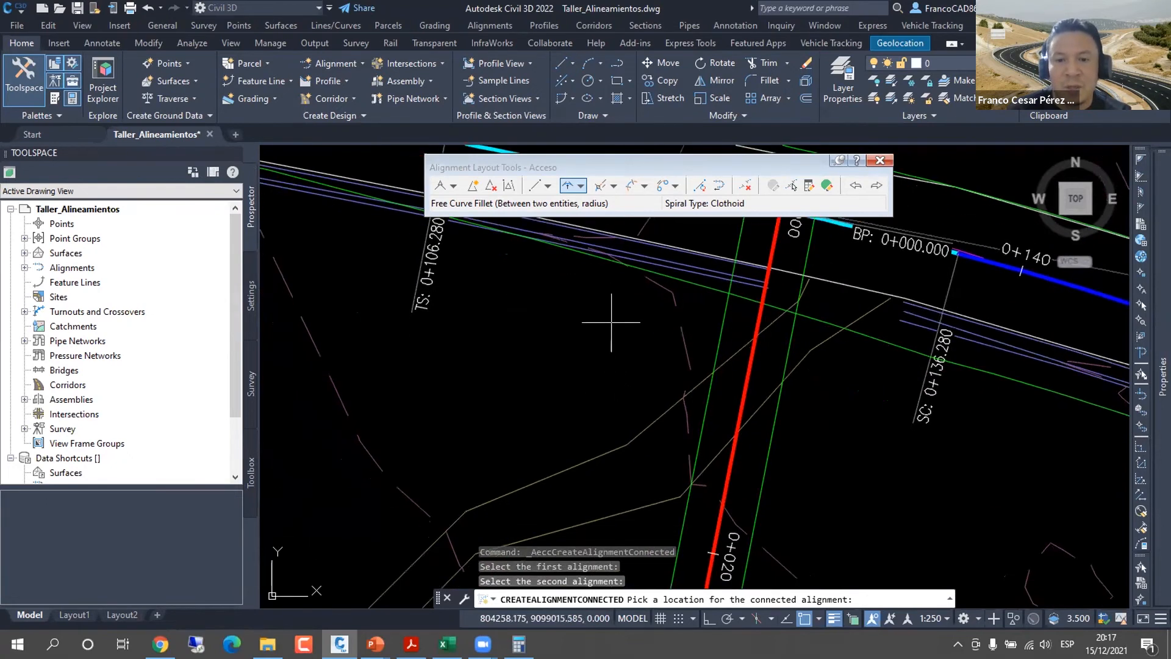
click(624, 357)
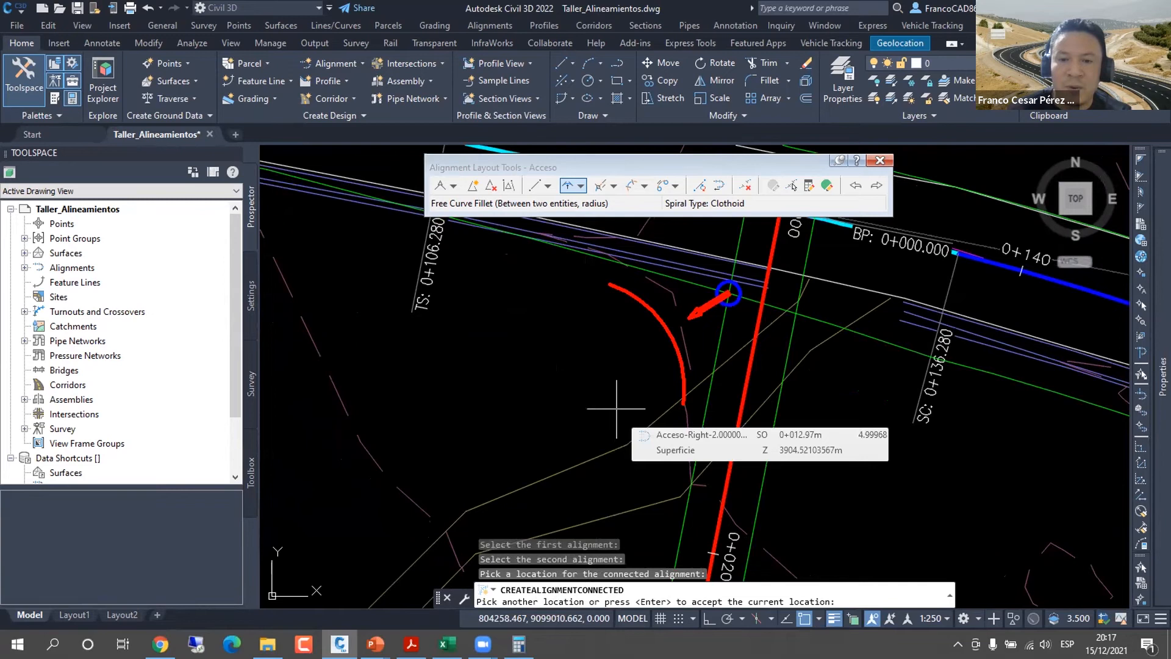
key(Return)
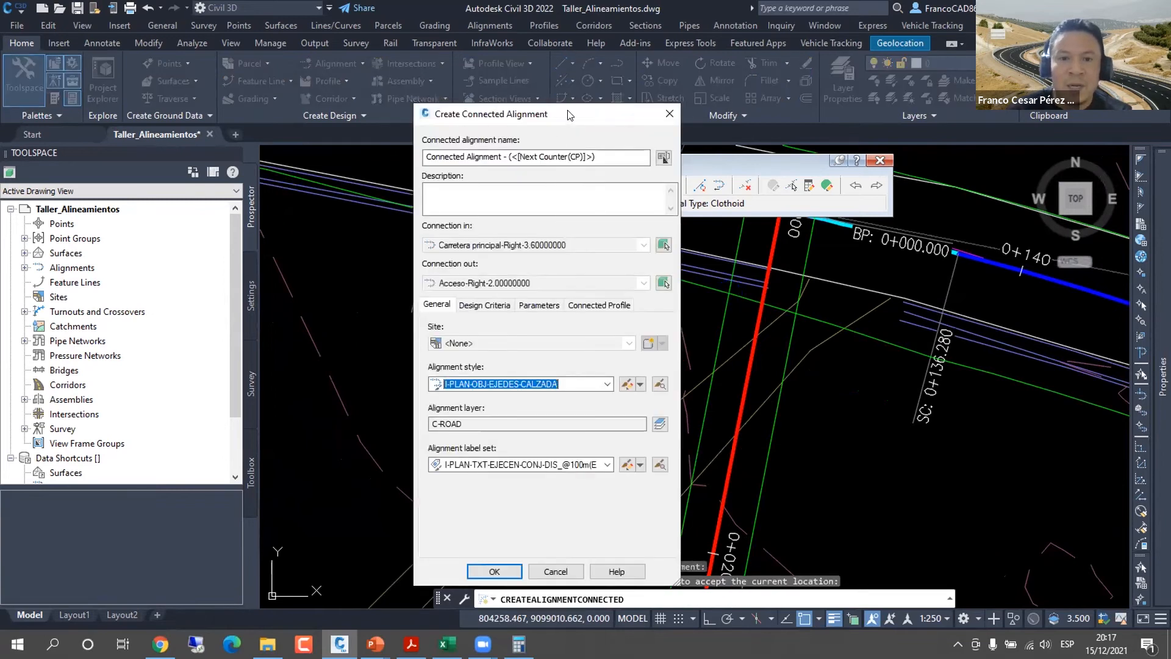
Step: Name the connected alignment Eje SW, moving its dialog aside to check the junction
drag(567, 114, 647, 93)
click(635, 134)
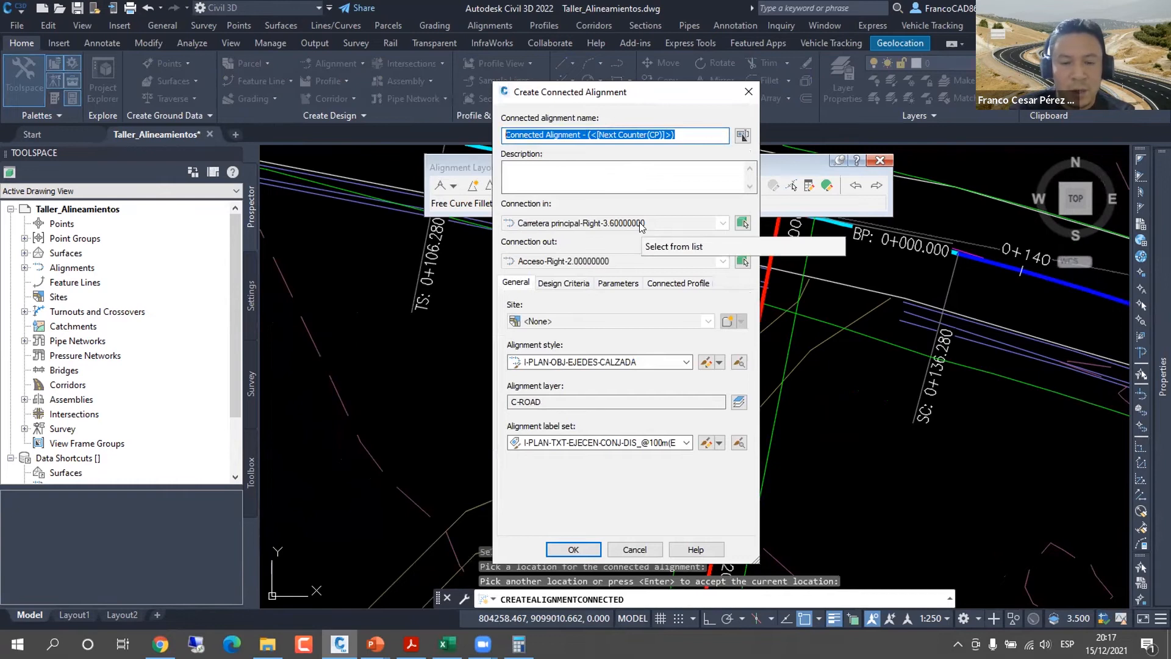
text(Eje)
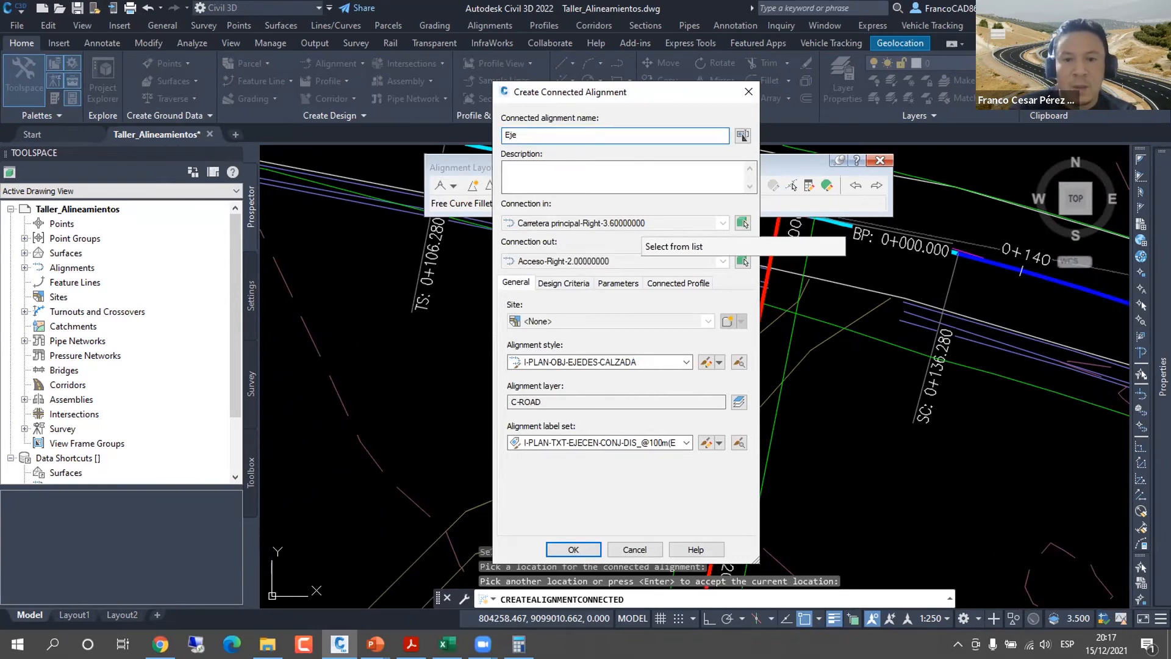
drag(601, 93, 427, 87)
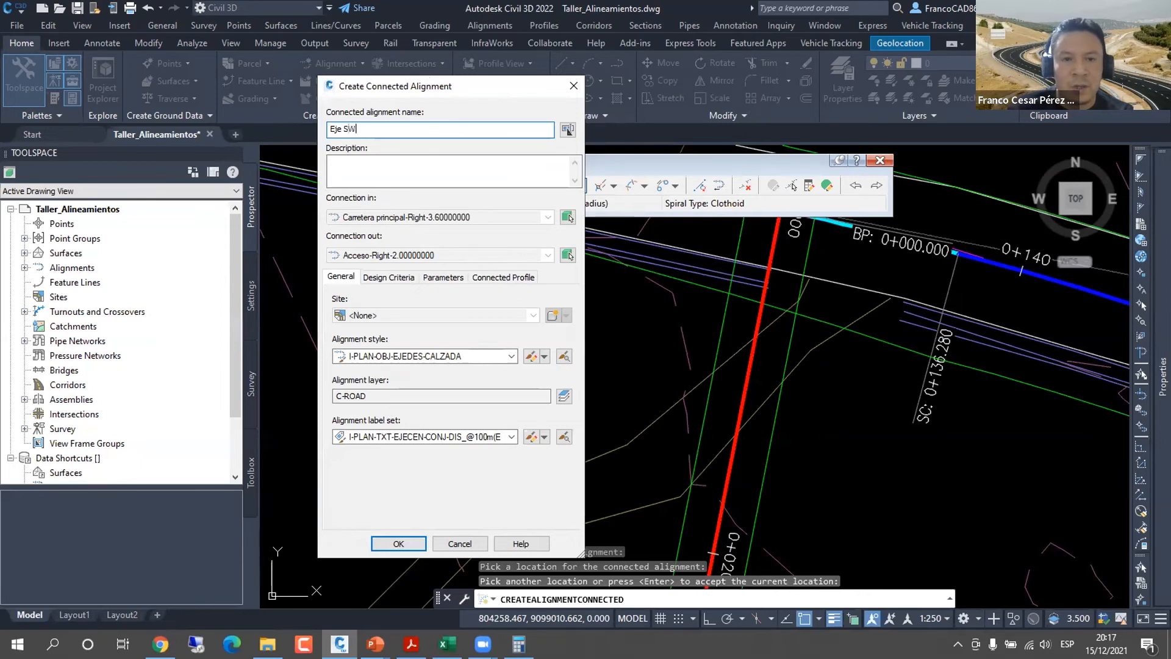
drag(447, 92, 605, 74)
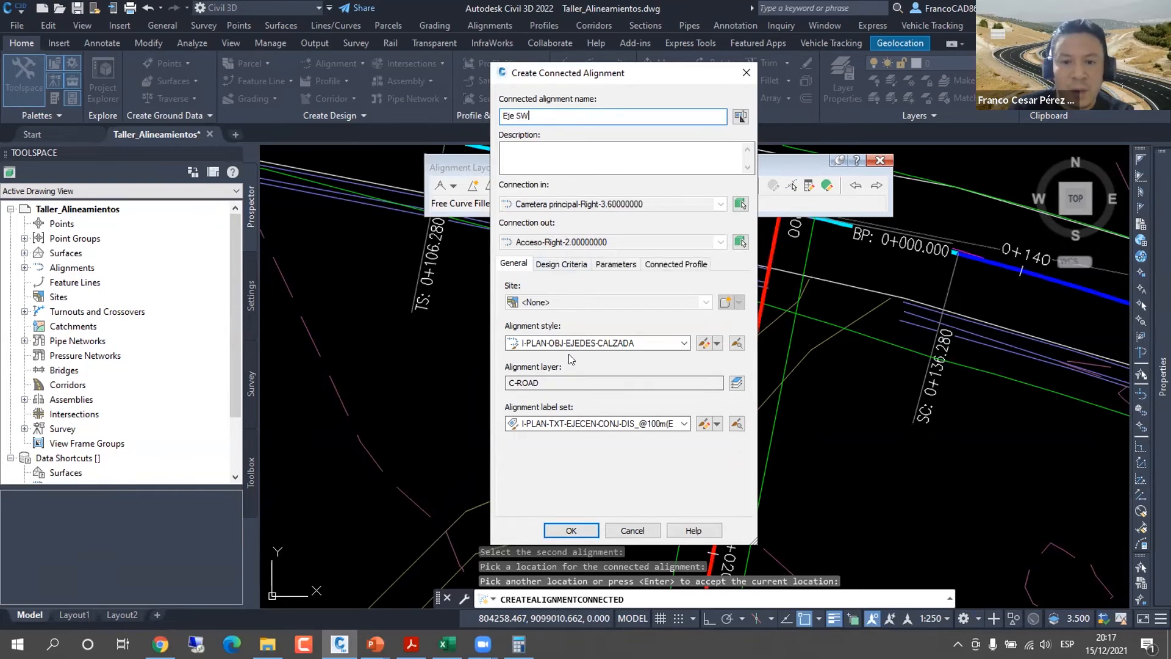
Step: Set the connected alignment's style to I-PLAN-OBJ-EJEDES-BERMA and its label set to _NO-VISIBLE
click(587, 344)
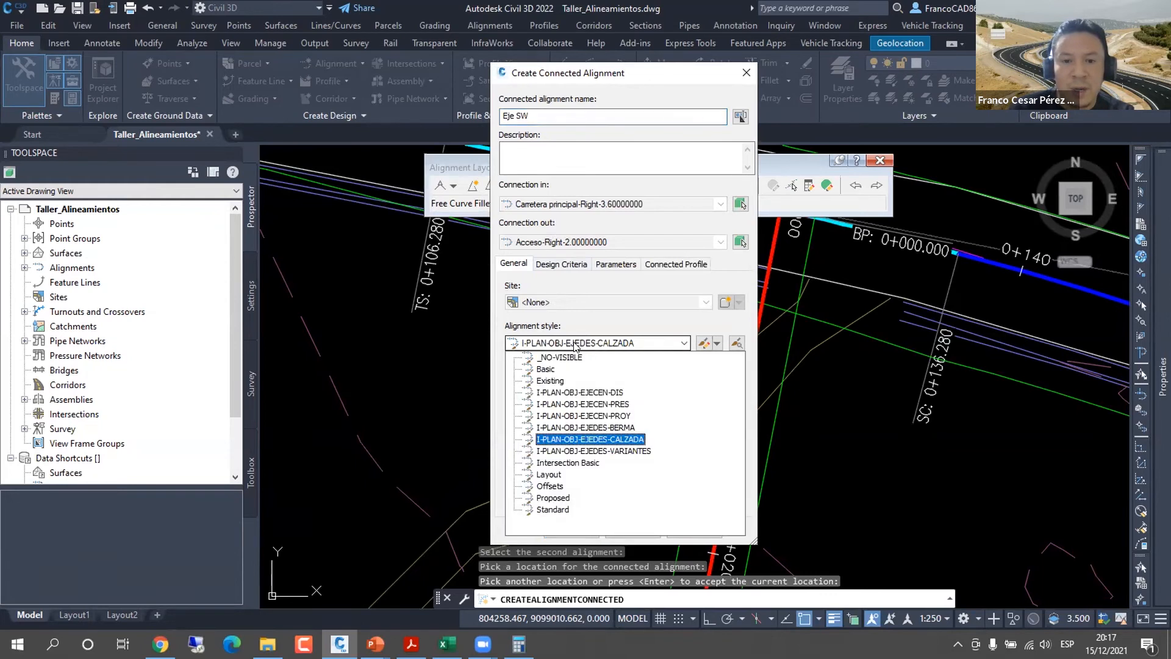
click(604, 427)
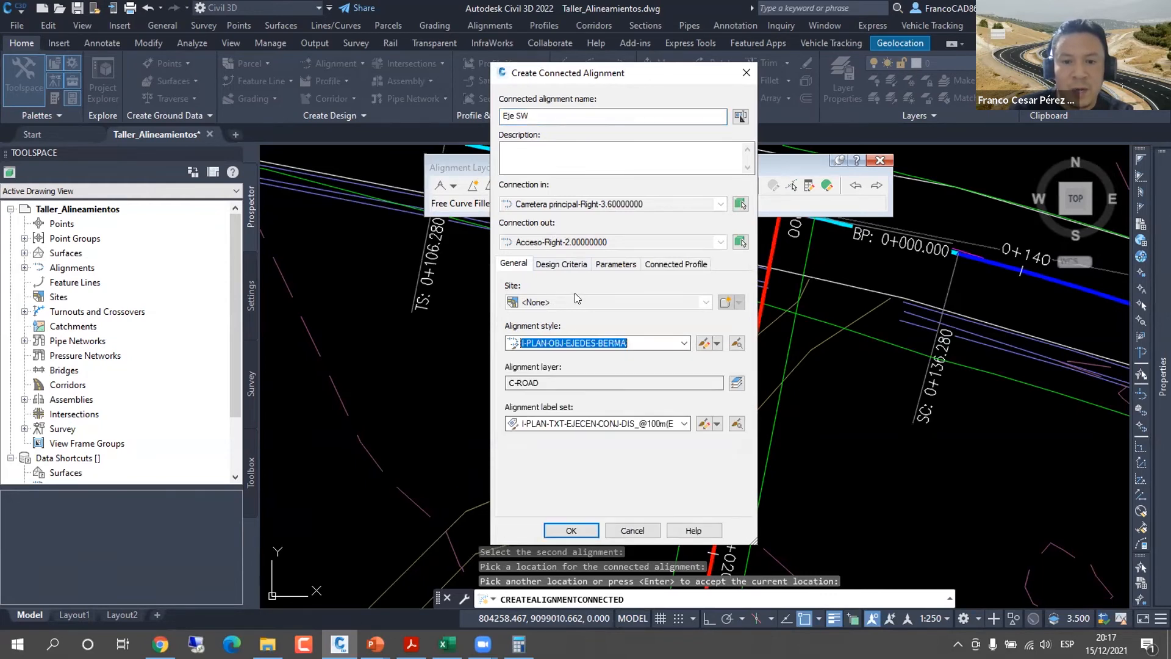
click(593, 424)
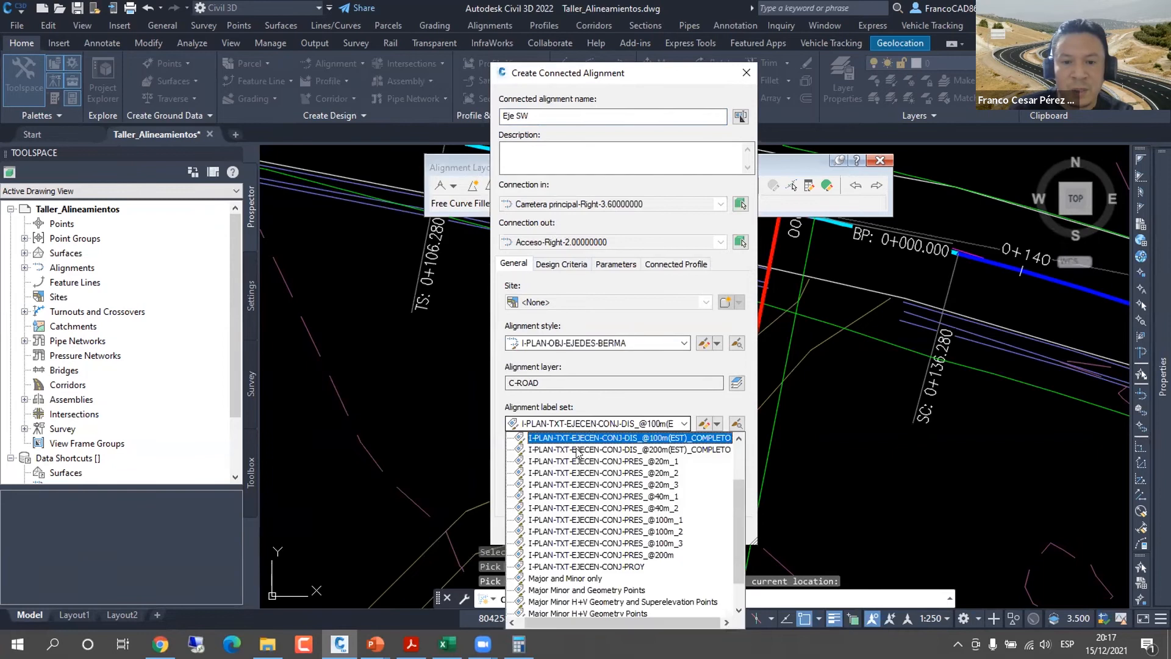
scroll(560, 461, up, 3)
click(562, 439)
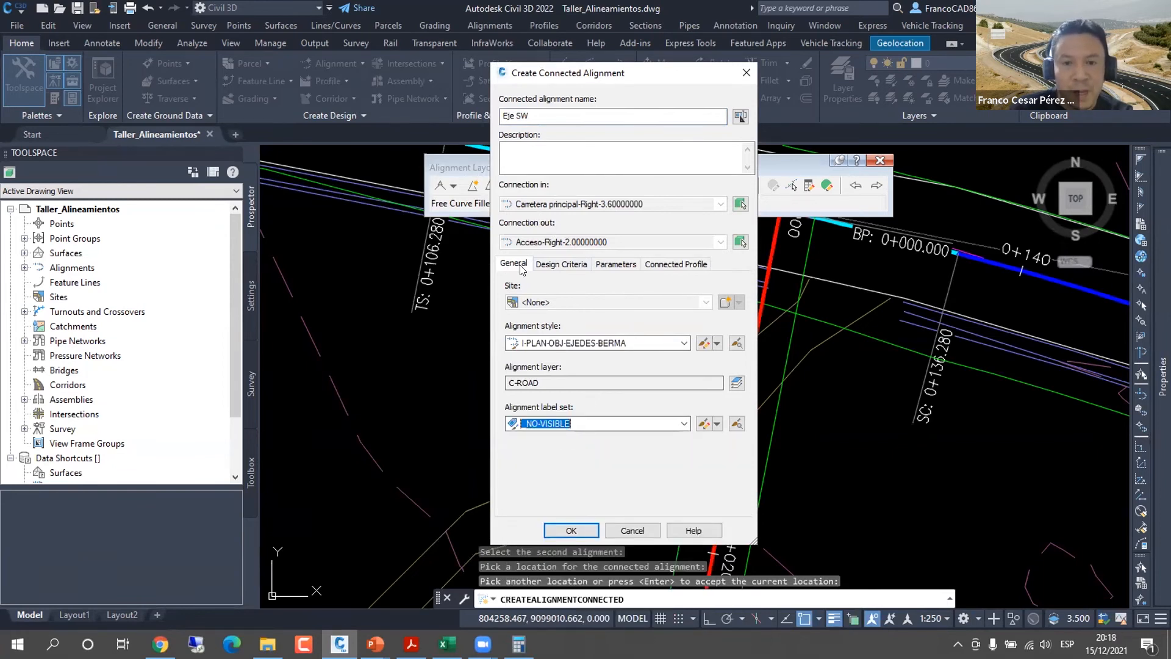
Step: Set the connection's curve group type to Circular Fillet with a 15 m radius, moving the dialog clear of the junction
click(615, 264)
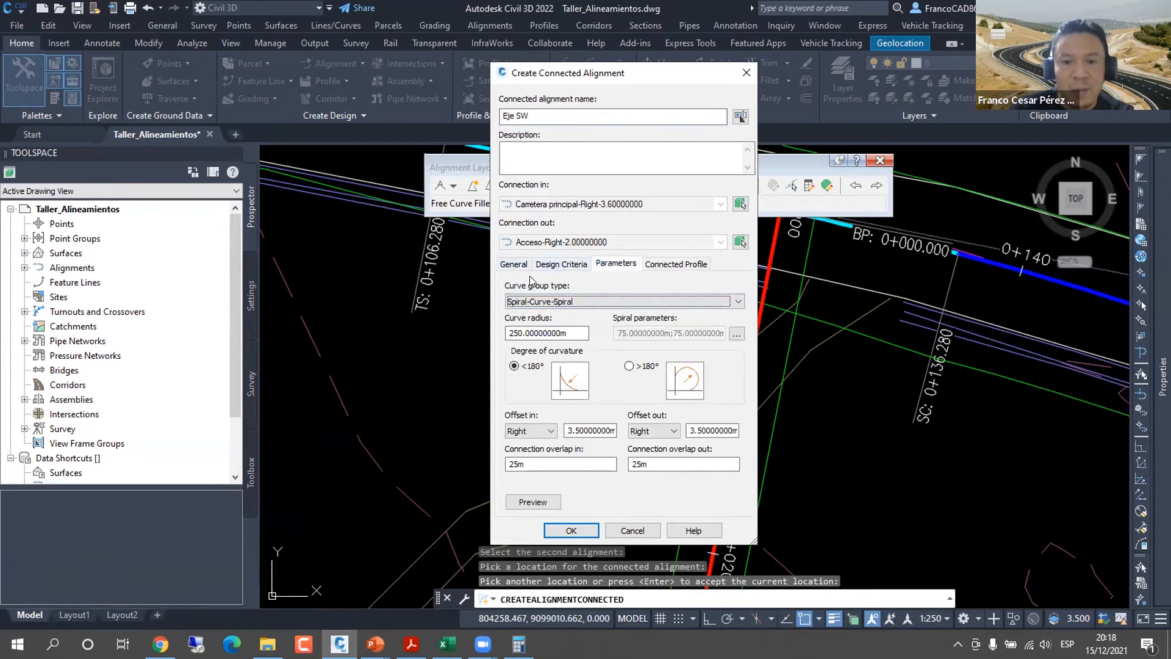
double_click(568, 332)
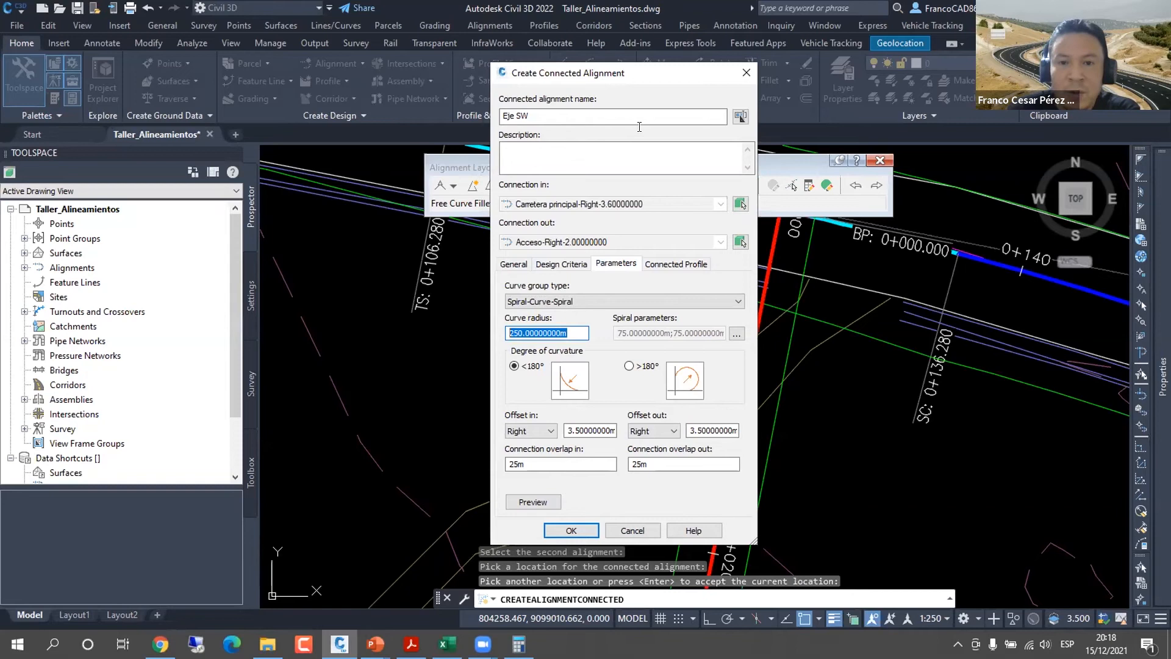
drag(652, 74, 280, 90)
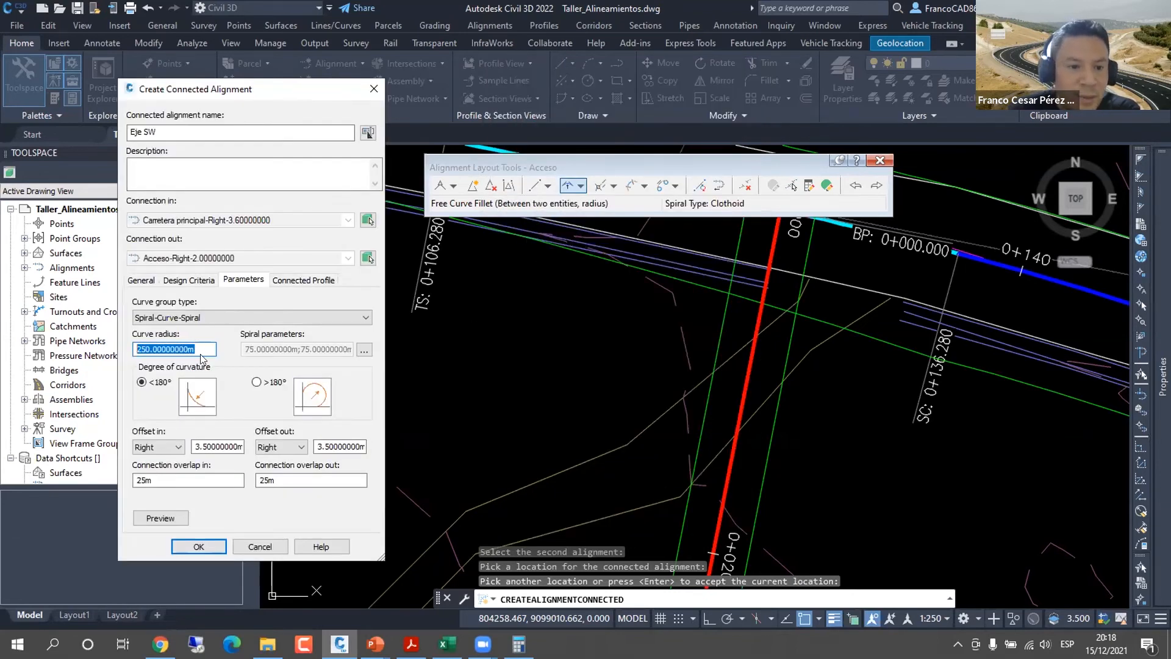
click(174, 319)
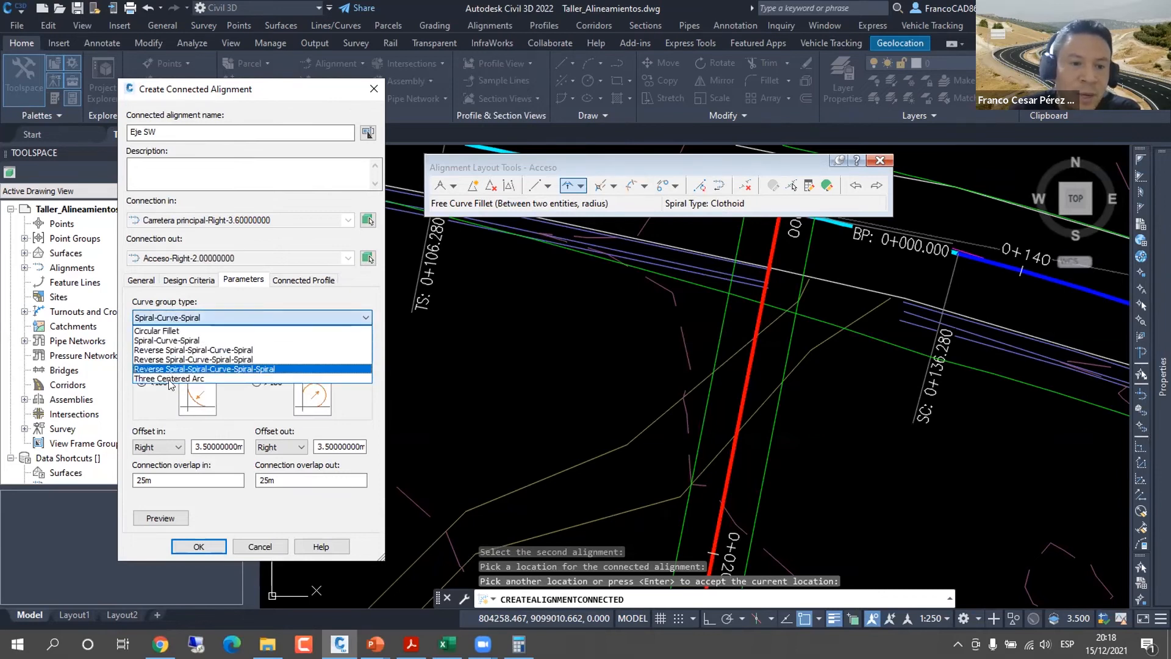
click(160, 333)
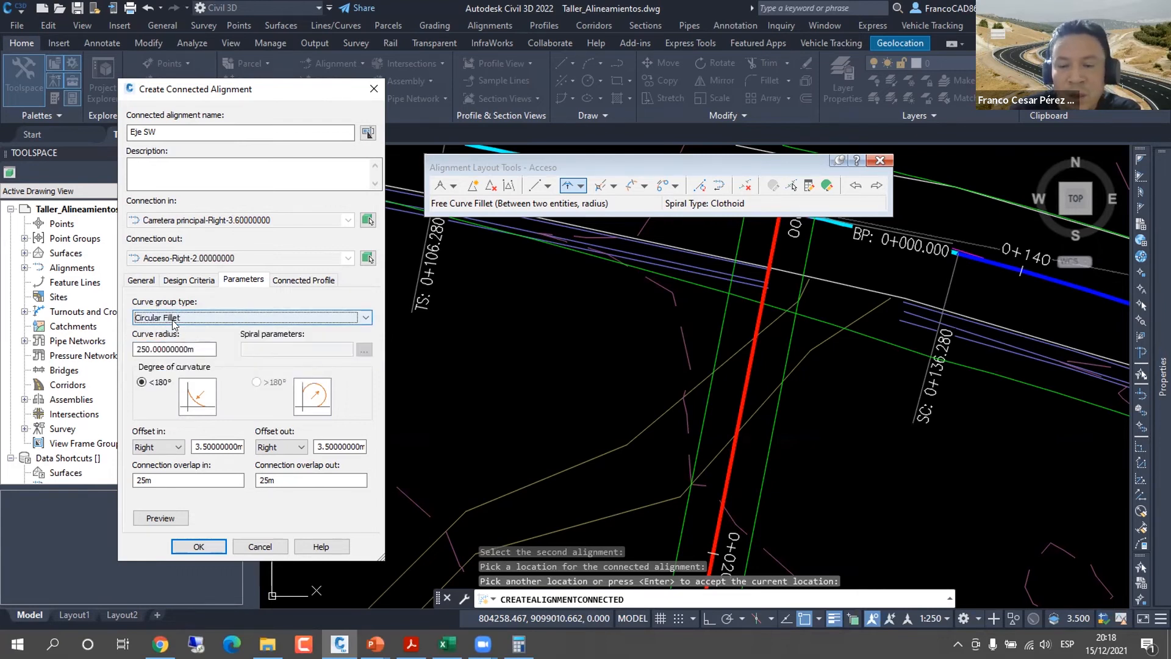
key(Tab)
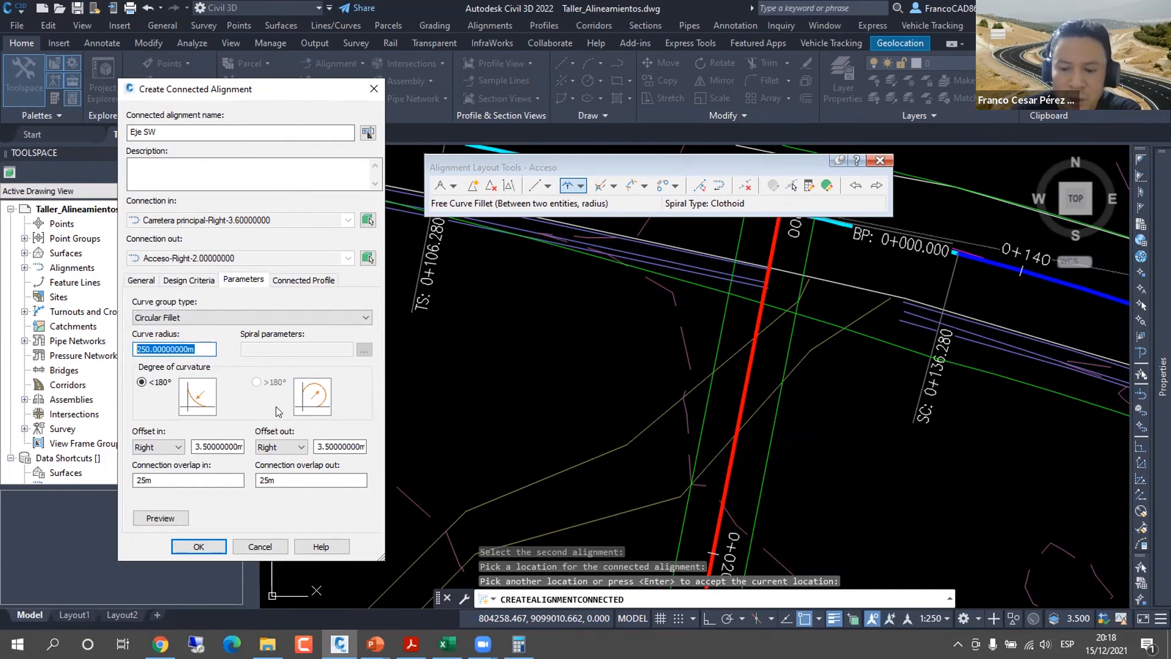
text(15)
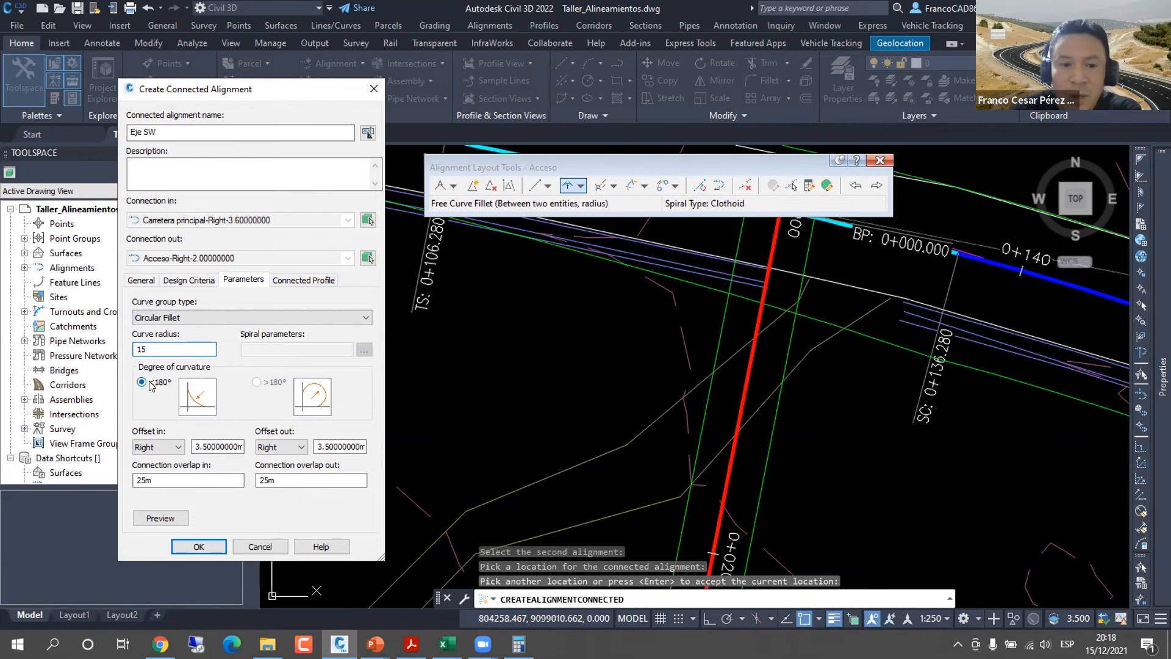
double_click(141, 349)
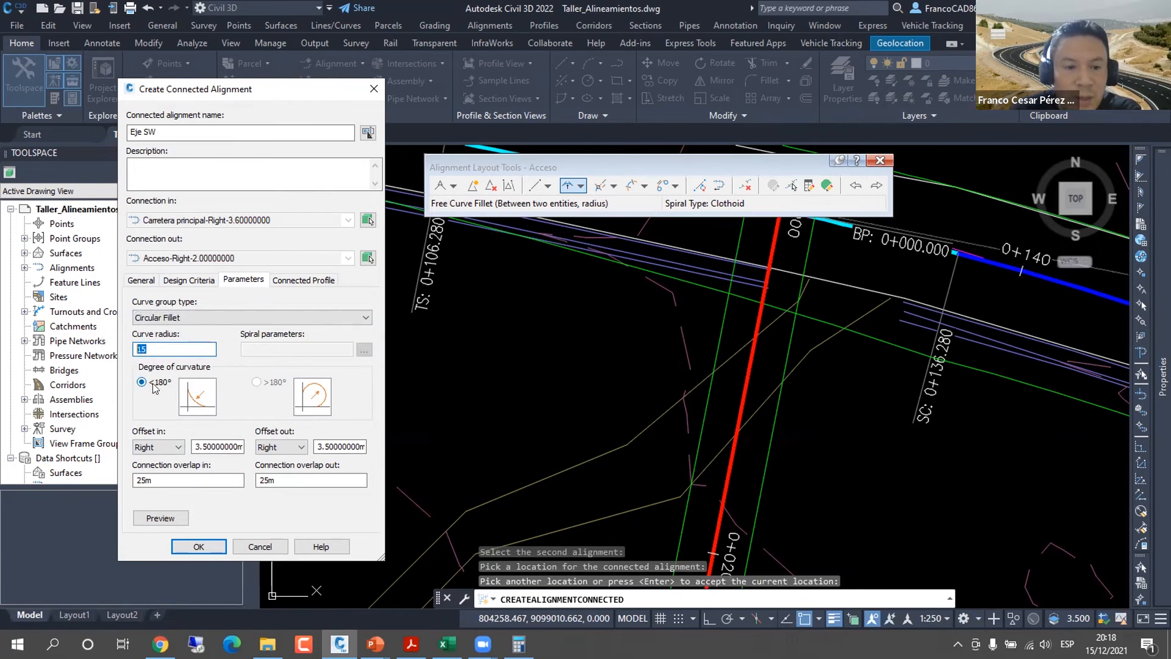
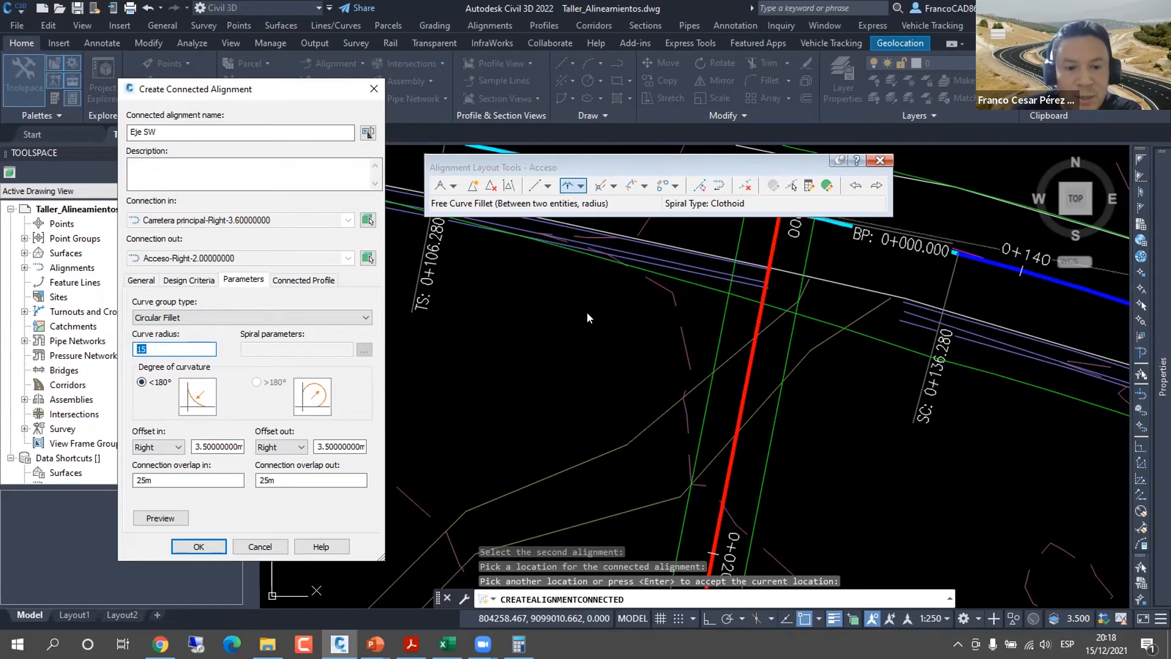
Step: Keep the incoming offset on the Right side and set the incoming connection overlap to 10 m
click(218, 446)
click(166, 447)
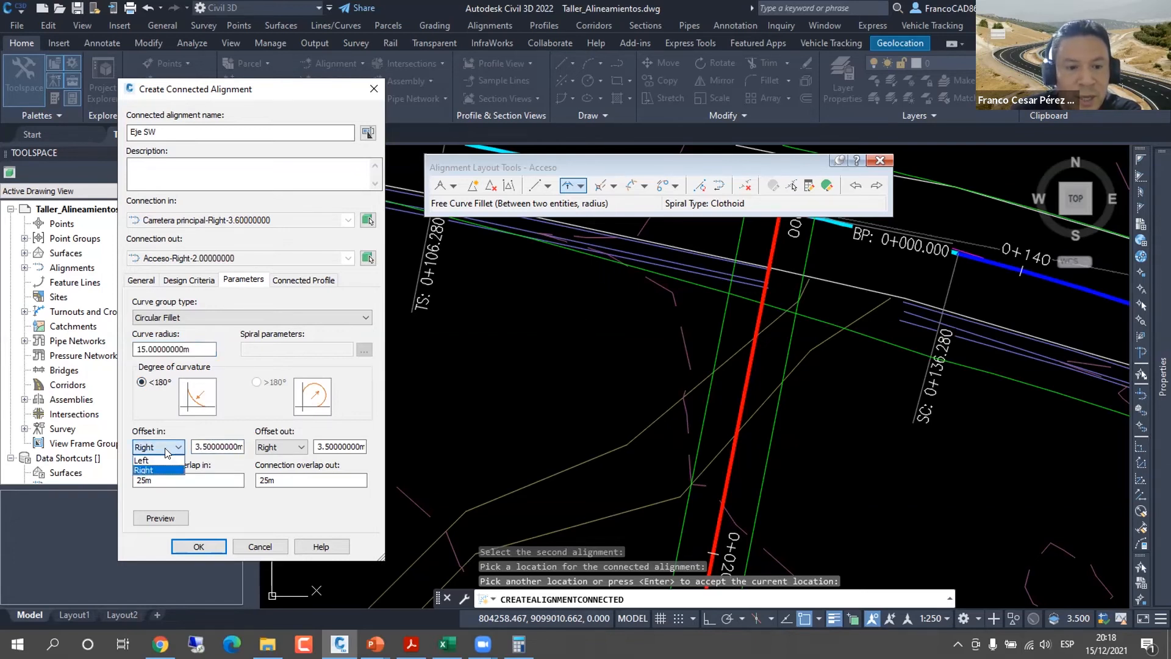
click(166, 450)
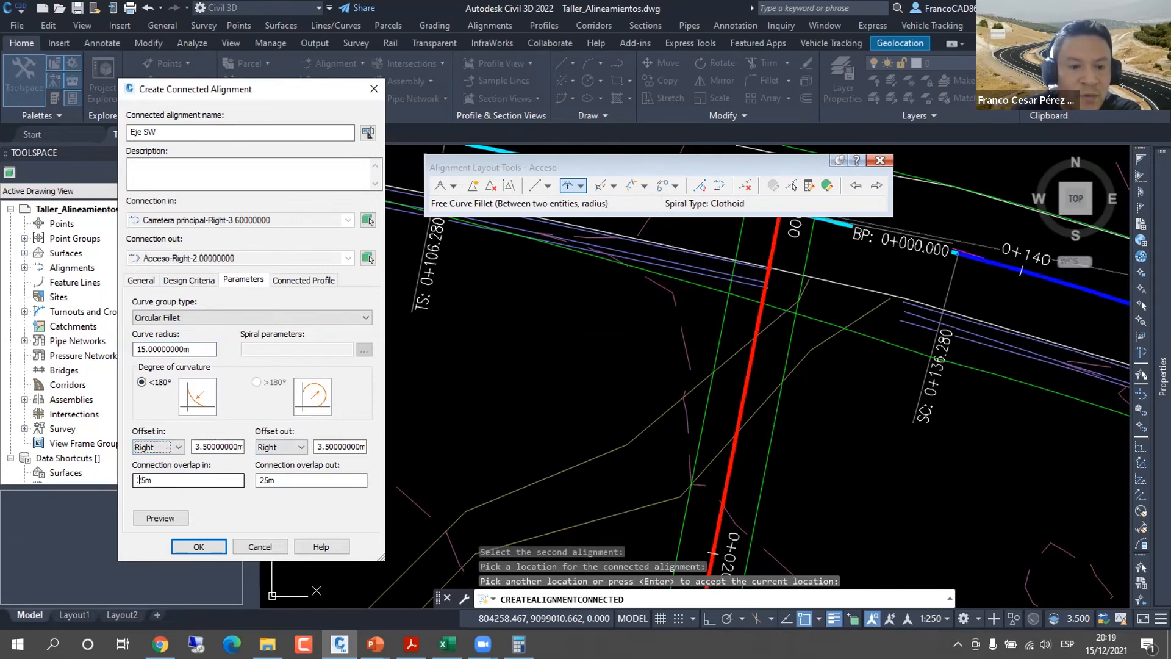
drag(166, 479, 103, 489)
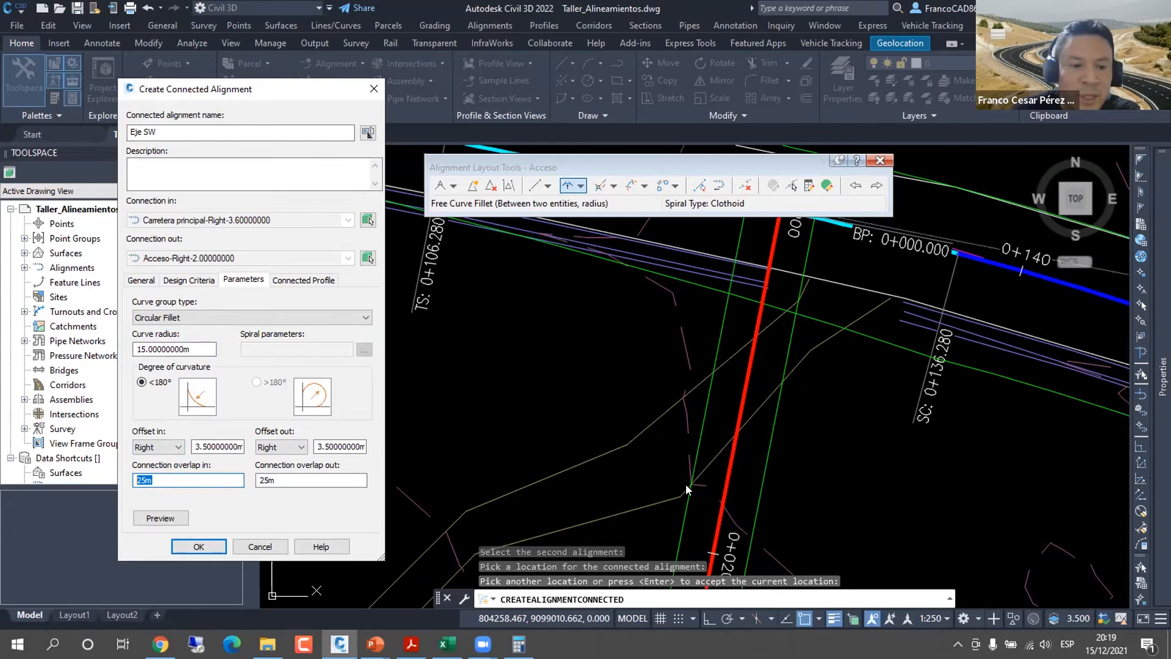
text(10)
click(275, 485)
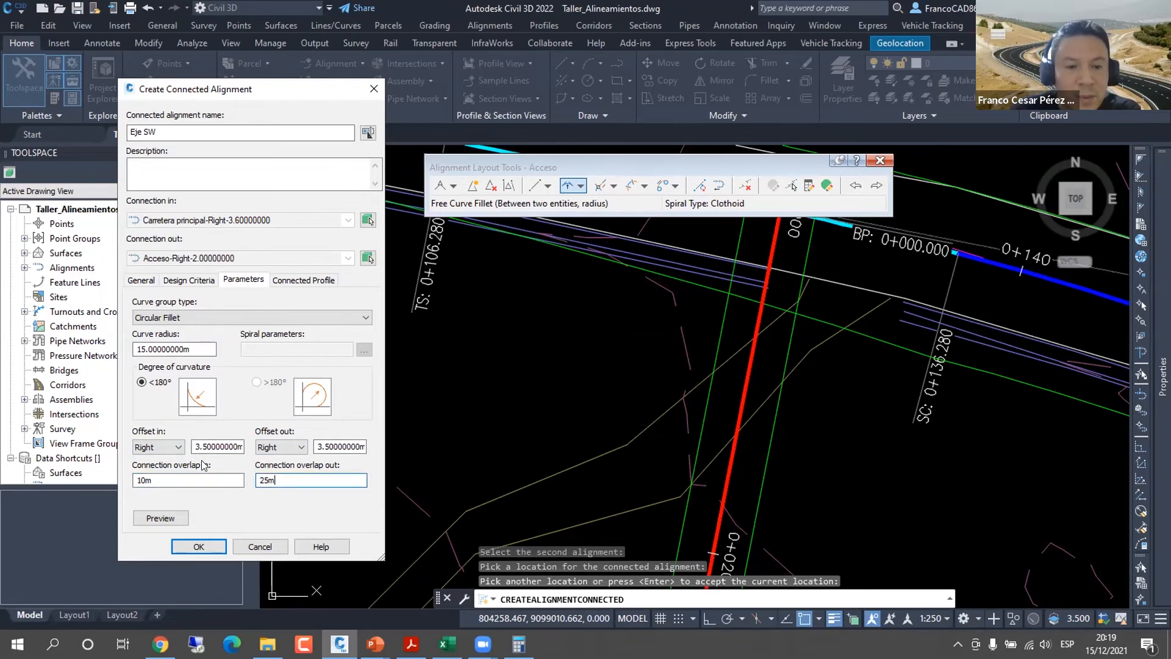
click(177, 480)
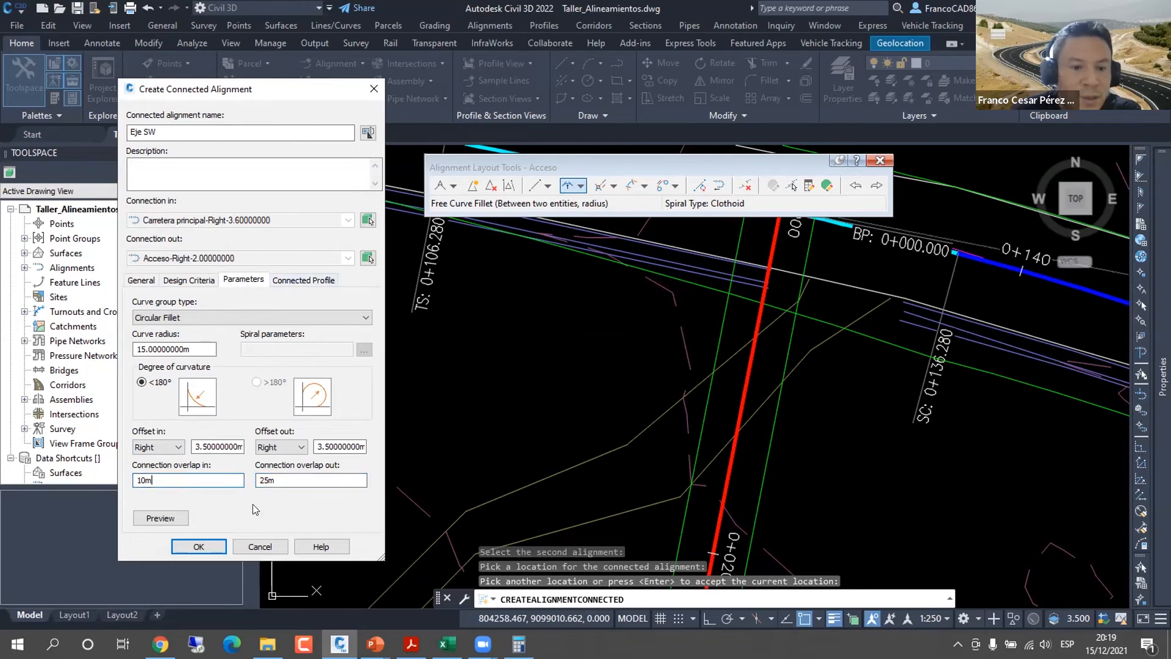
Step: Try to preview the Eje SW connection with these parameters, then cancel the connected alignment
click(161, 519)
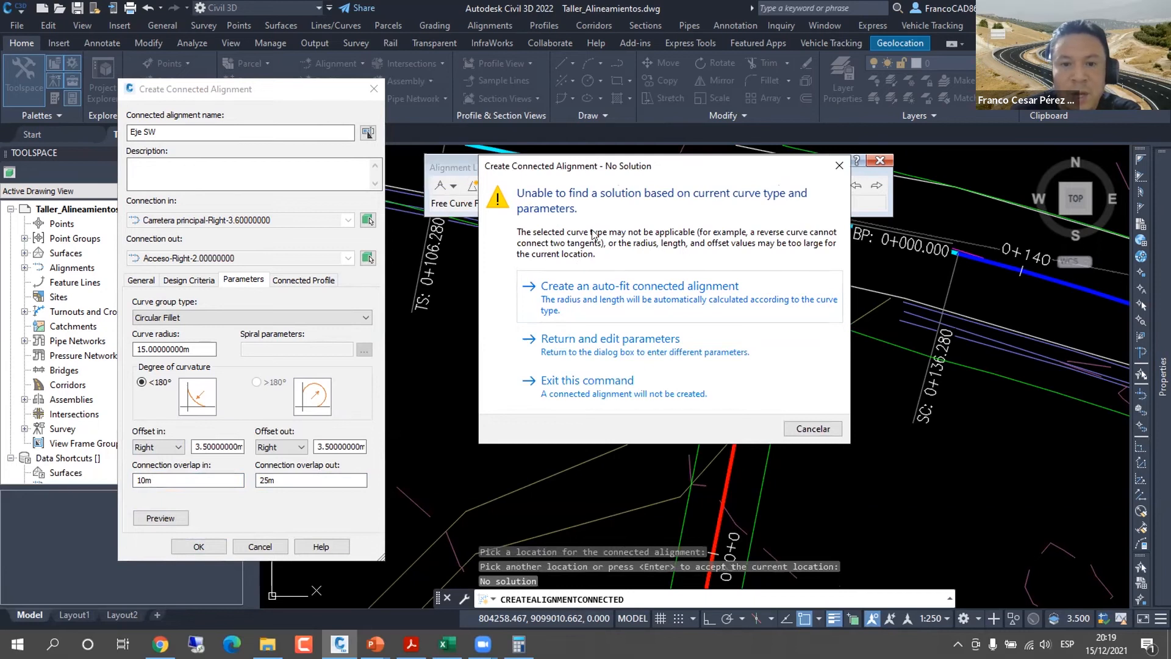
drag(679, 176, 571, 158)
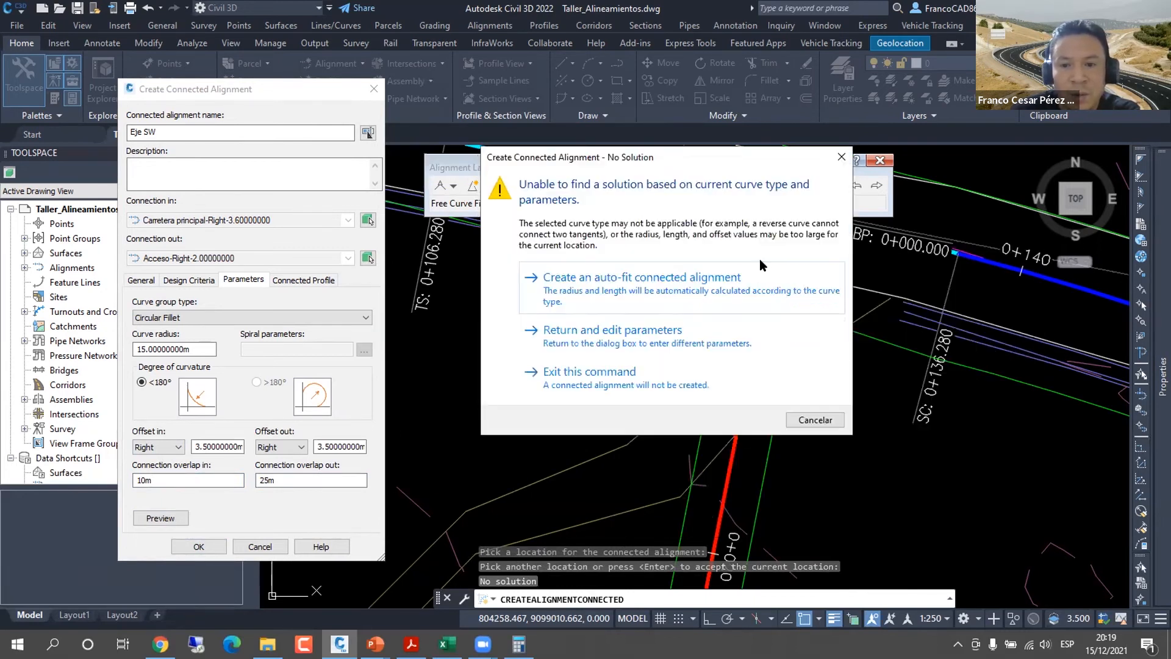
click(814, 421)
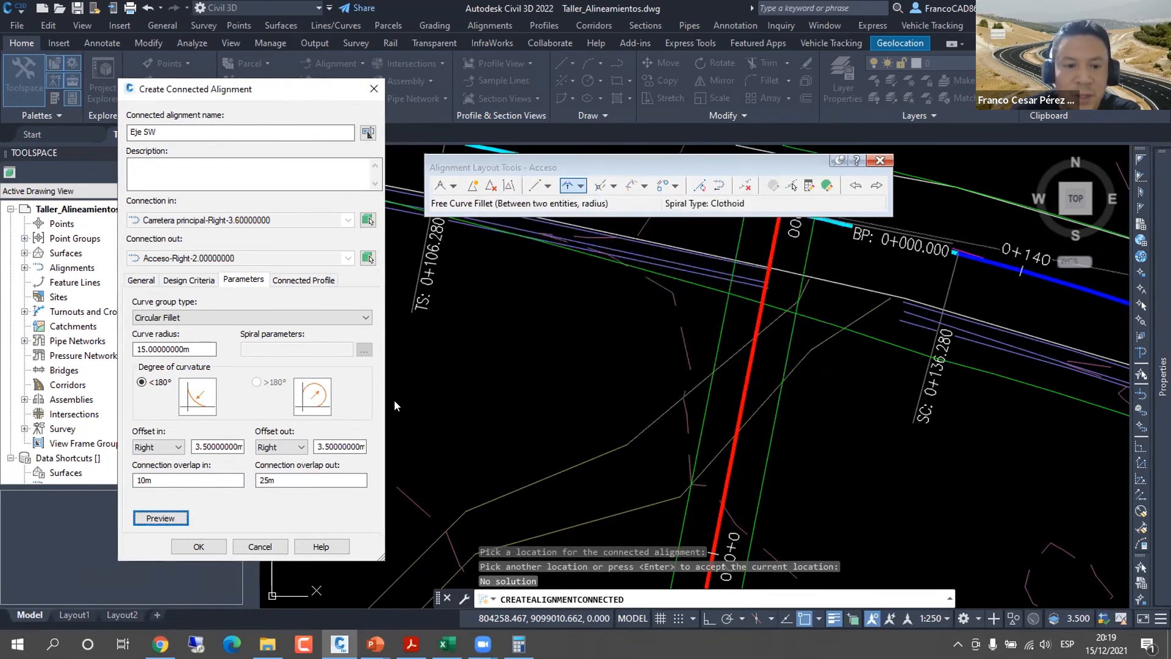
click(253, 548)
Step: Delete Widening Group 1 from the right 3.6 m offset alignment of Carretera principal and deselect the alignment
scroll(580, 344, down, 2)
scroll(579, 346, up, 4)
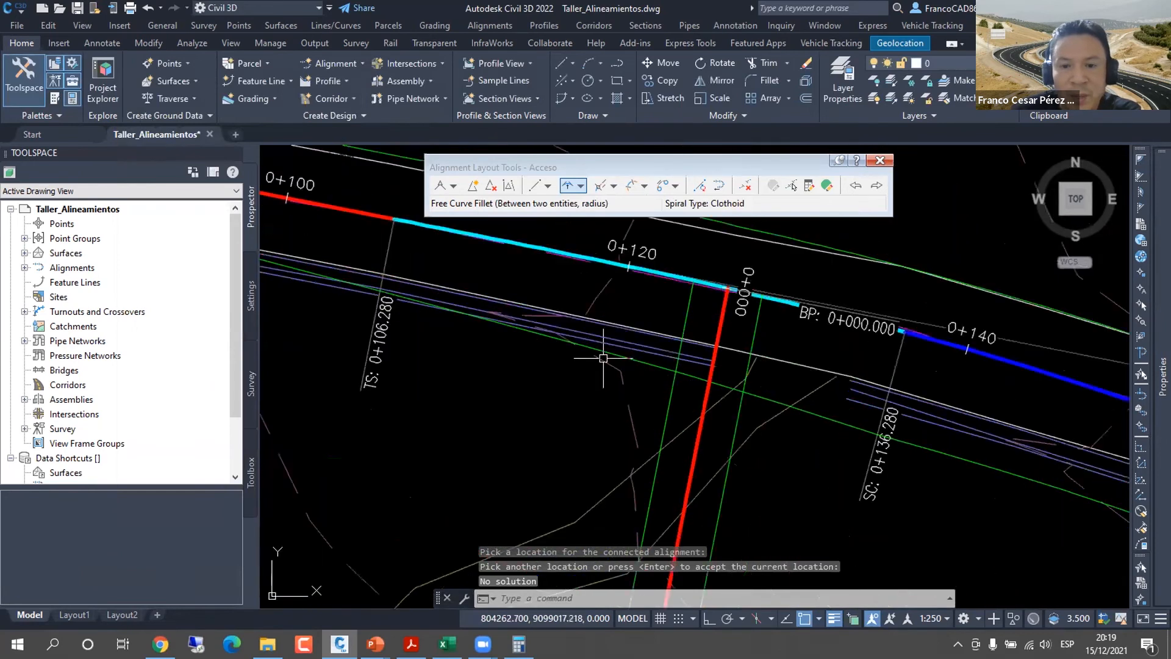
click(625, 353)
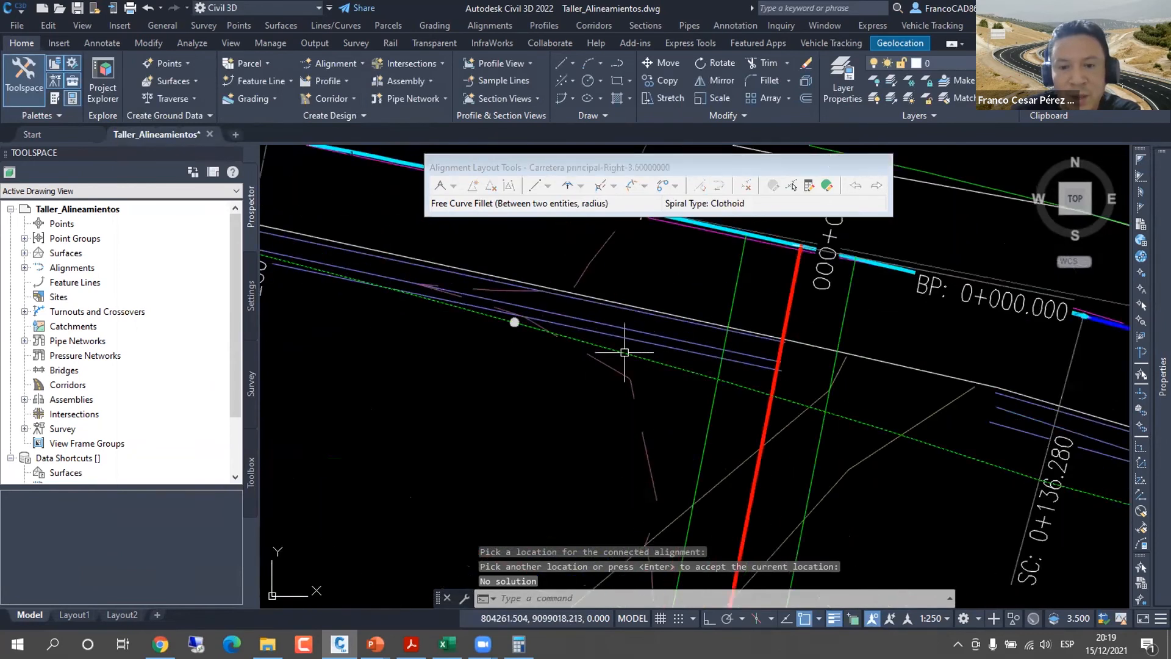
scroll(628, 357, down, 3)
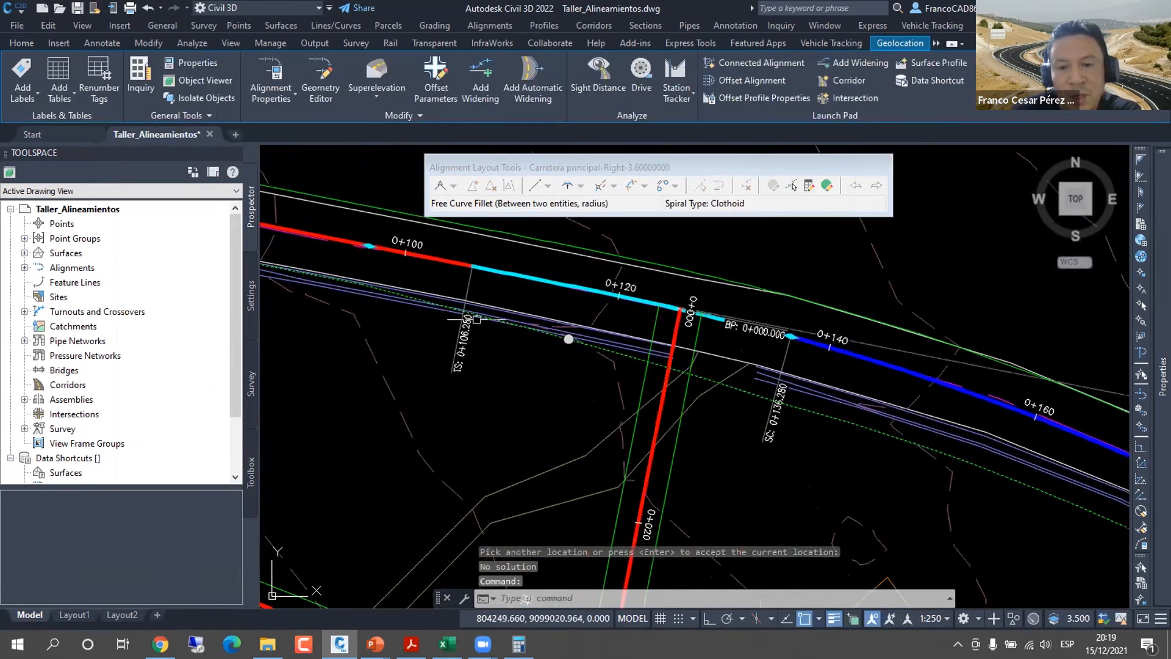
scroll(583, 343, up, 4)
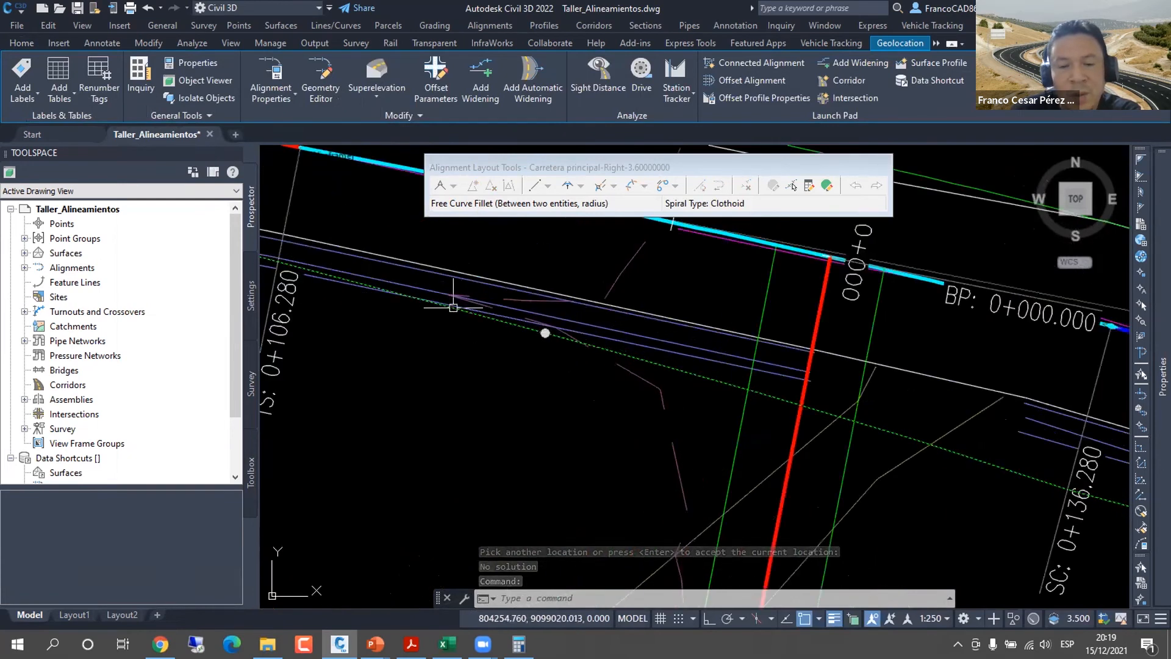
scroll(545, 334, up, 2)
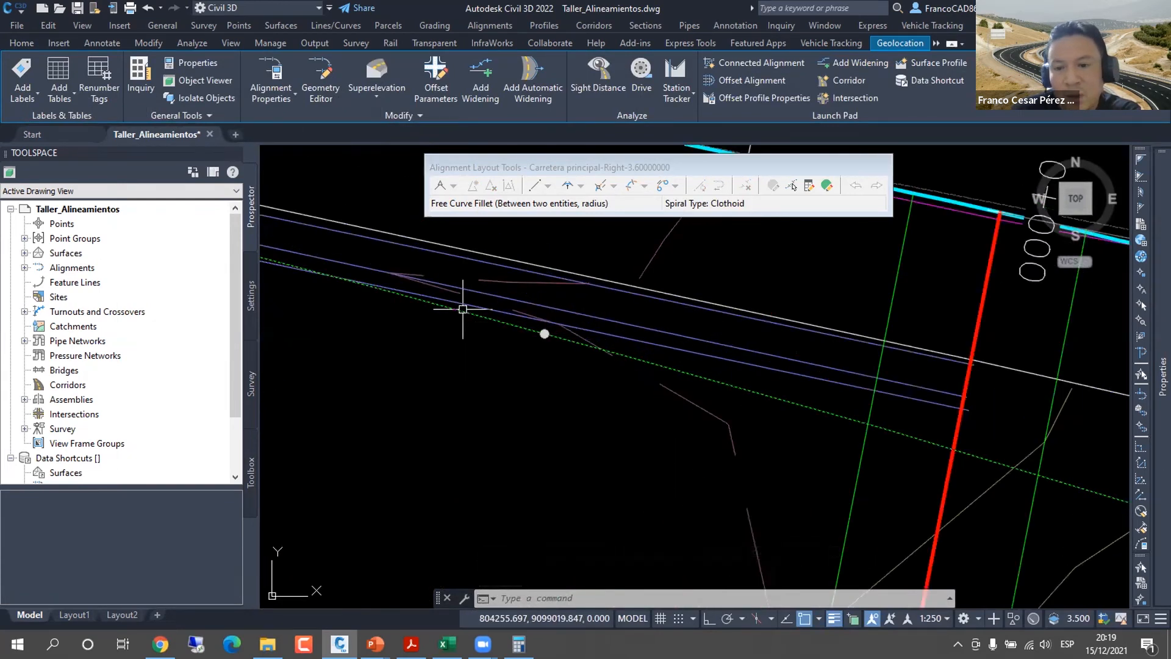
scroll(463, 309, down, 3)
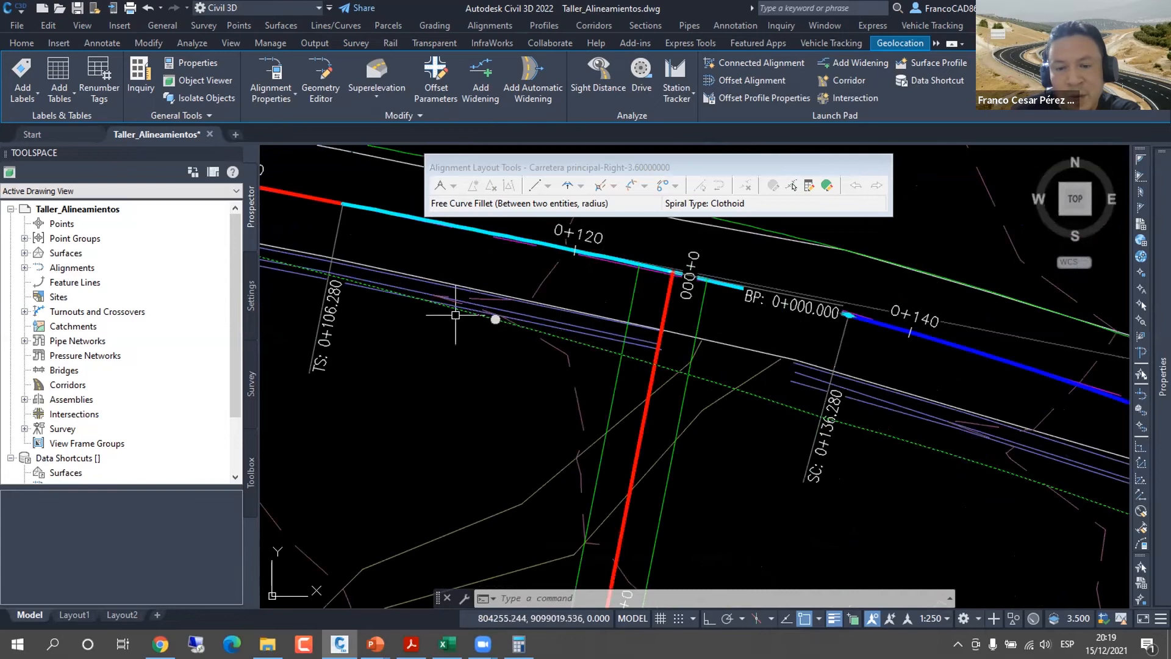
scroll(496, 317, down, 4)
middle_drag(607, 395, 602, 360)
scroll(595, 356, down, 2)
scroll(591, 355, up, 2)
scroll(526, 324, up, 2)
middle_drag(542, 305, 593, 366)
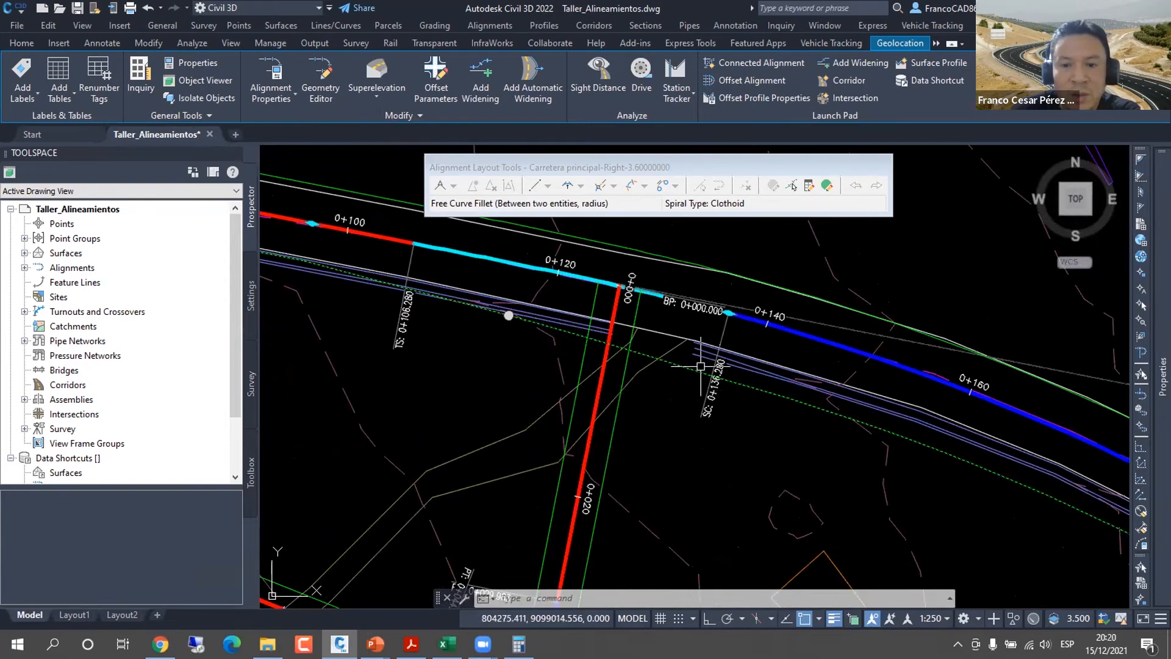
scroll(701, 366, down, 6)
scroll(759, 405, up, 2)
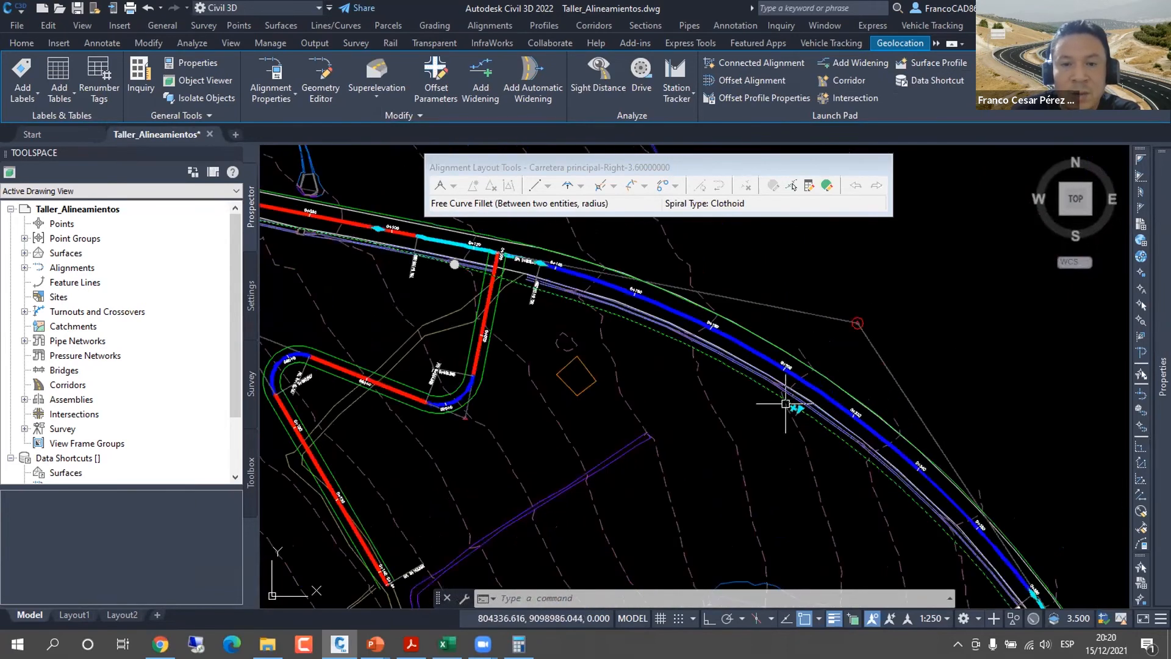
click(436, 78)
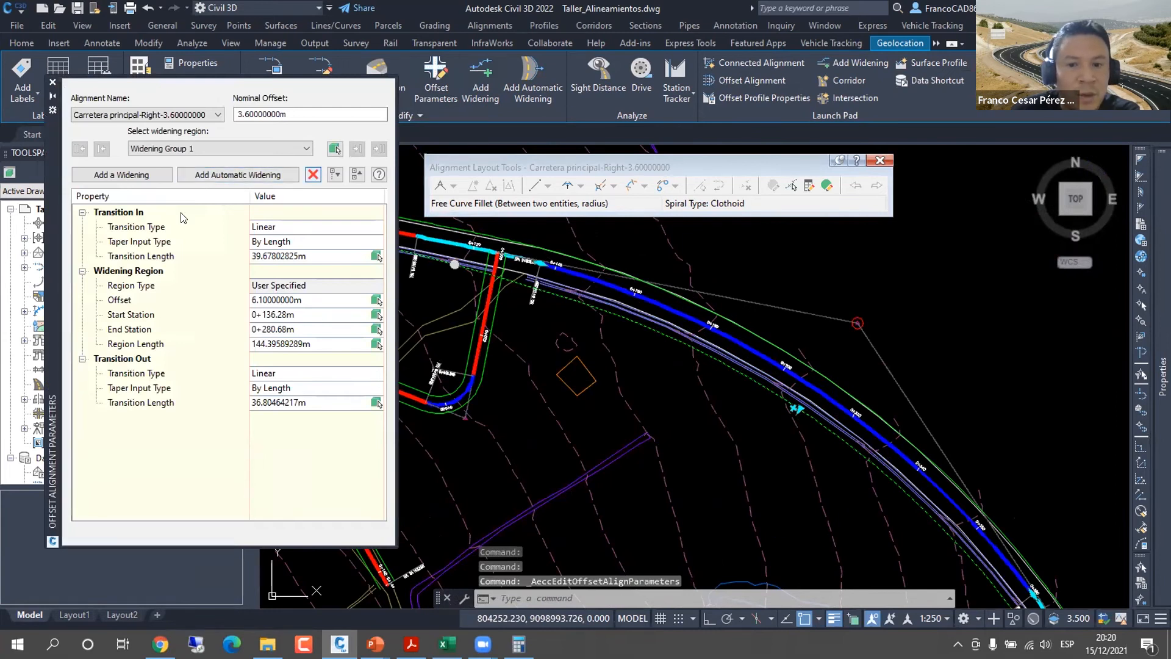
click(313, 174)
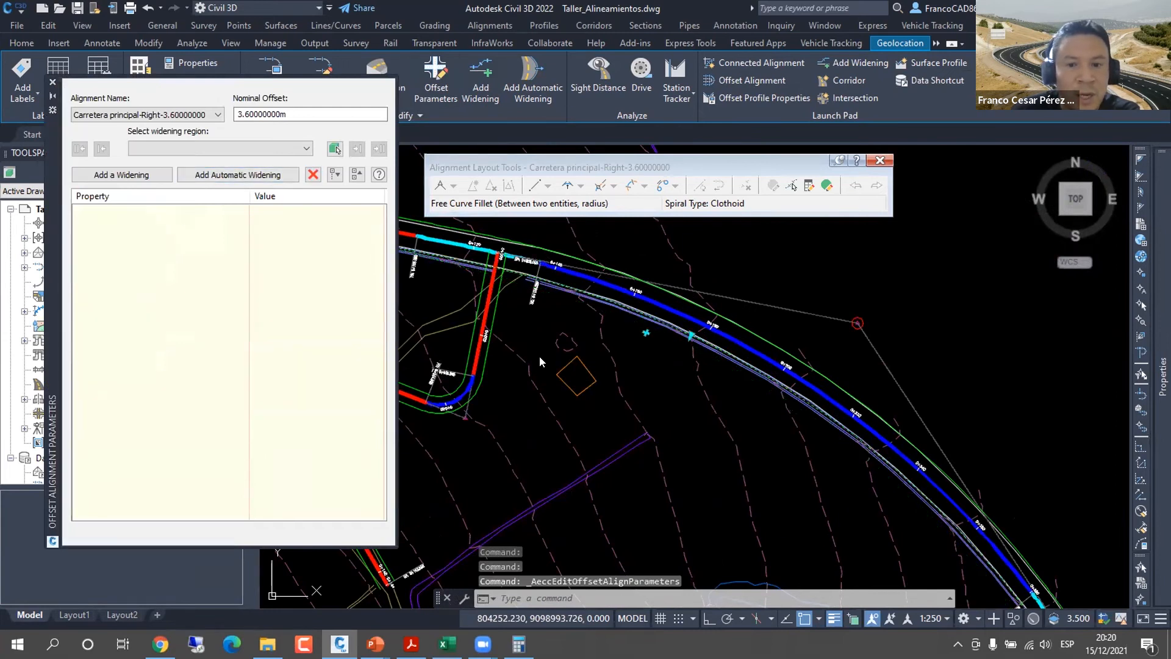
click(52, 81)
scroll(391, 183, up, 5)
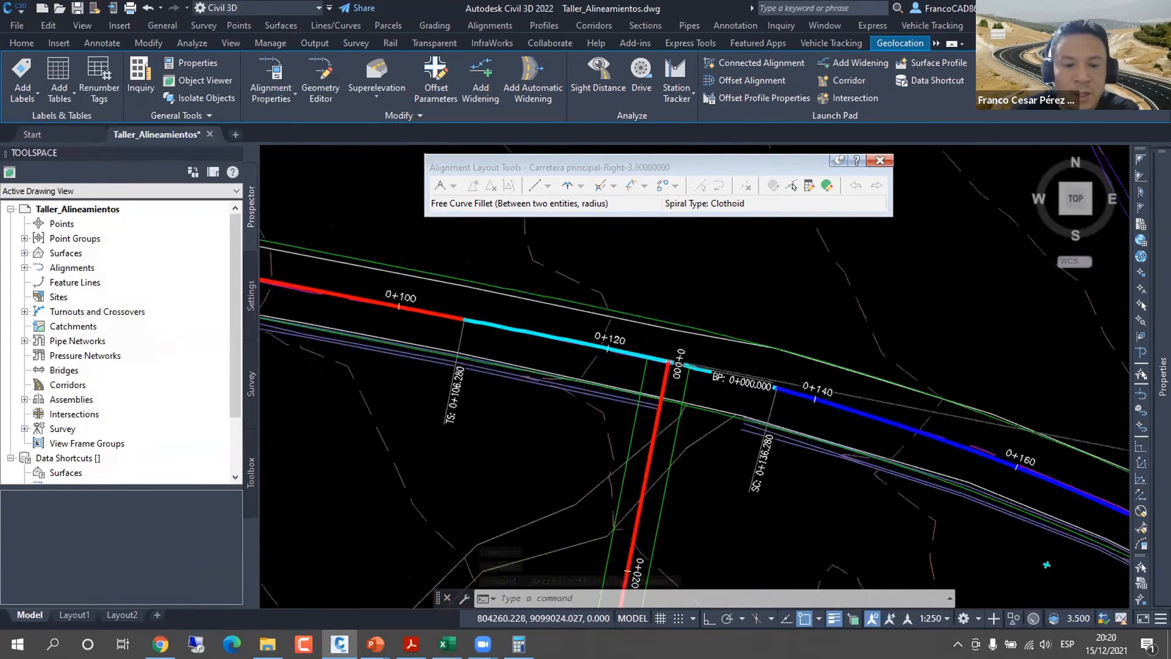
middle_drag(601, 382, 604, 408)
key(Escape)
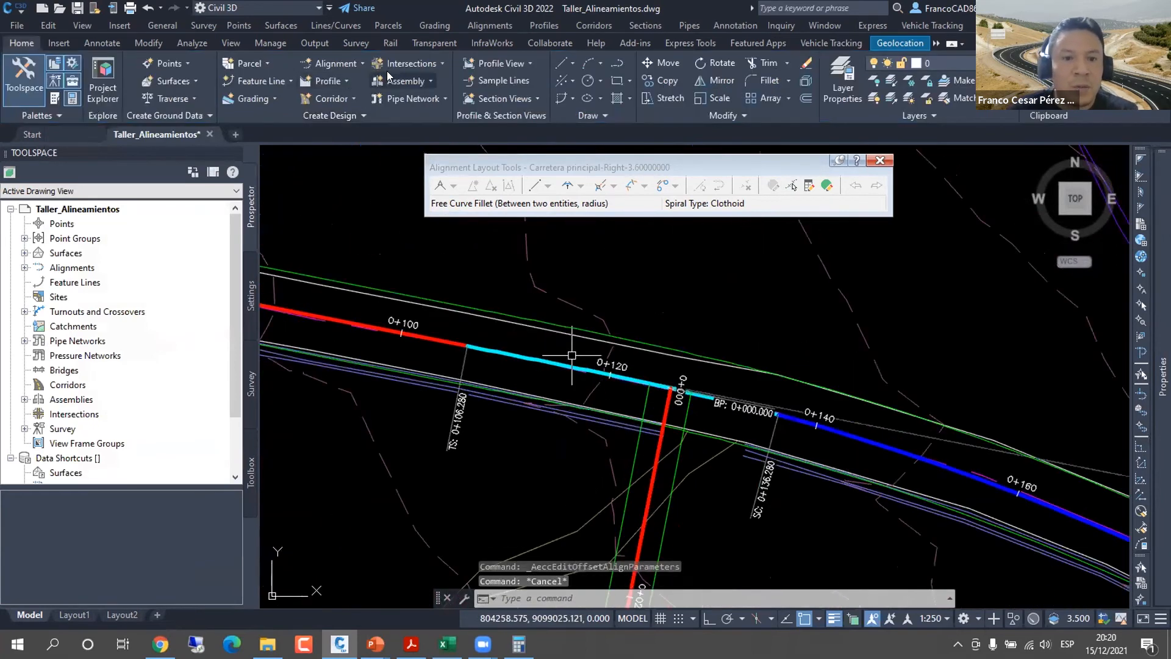
Step: Start a connected alignment from Carretera principal's right 3.6 m offset to Acceso's right 2 m offset, placed southwest of the junction
click(410, 63)
click(335, 64)
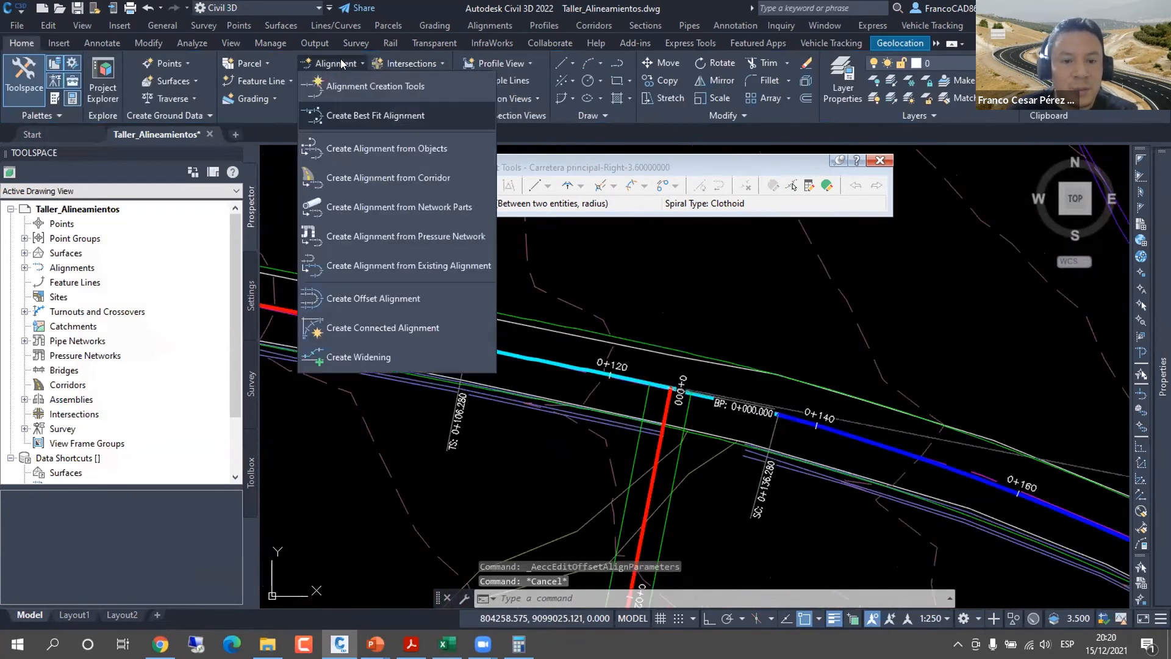
click(381, 327)
scroll(645, 400, up, 4)
scroll(644, 400, up, 5)
click(478, 242)
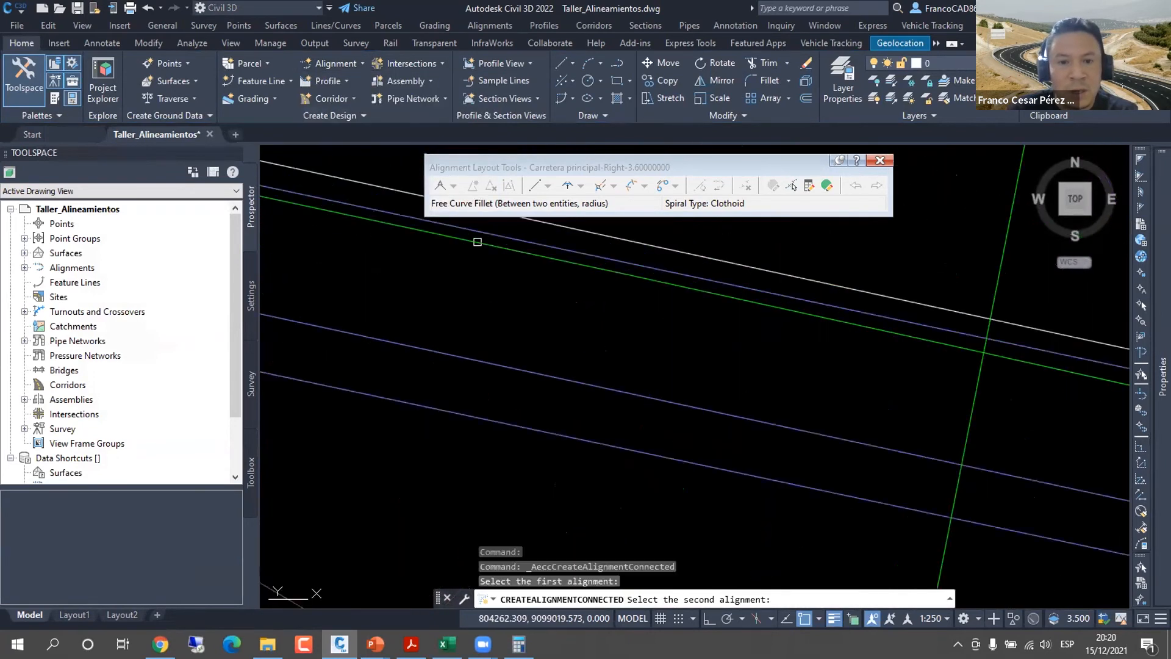
scroll(478, 242, down, 3)
click(576, 474)
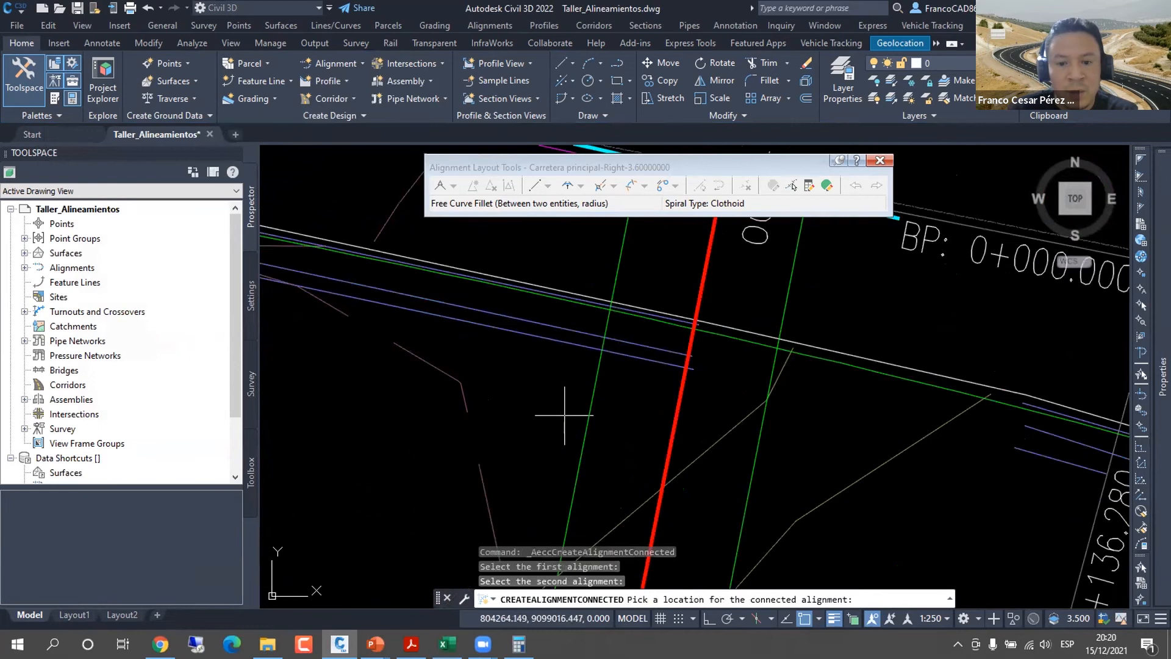
scroll(565, 415, down, 3)
click(554, 415)
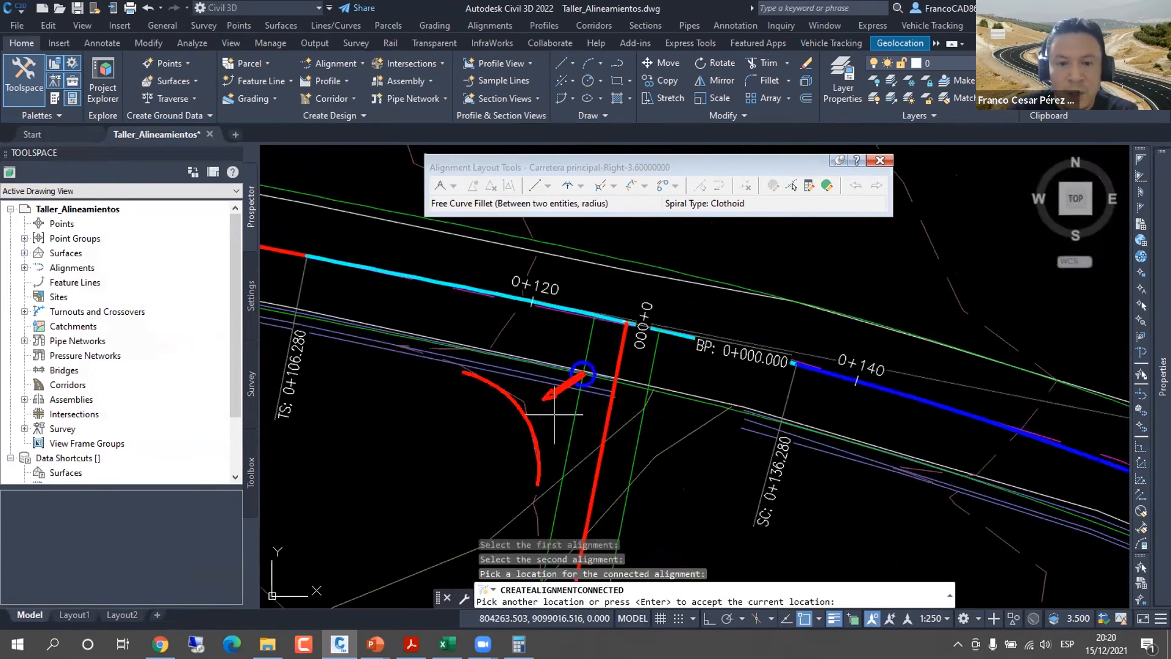
key(Return)
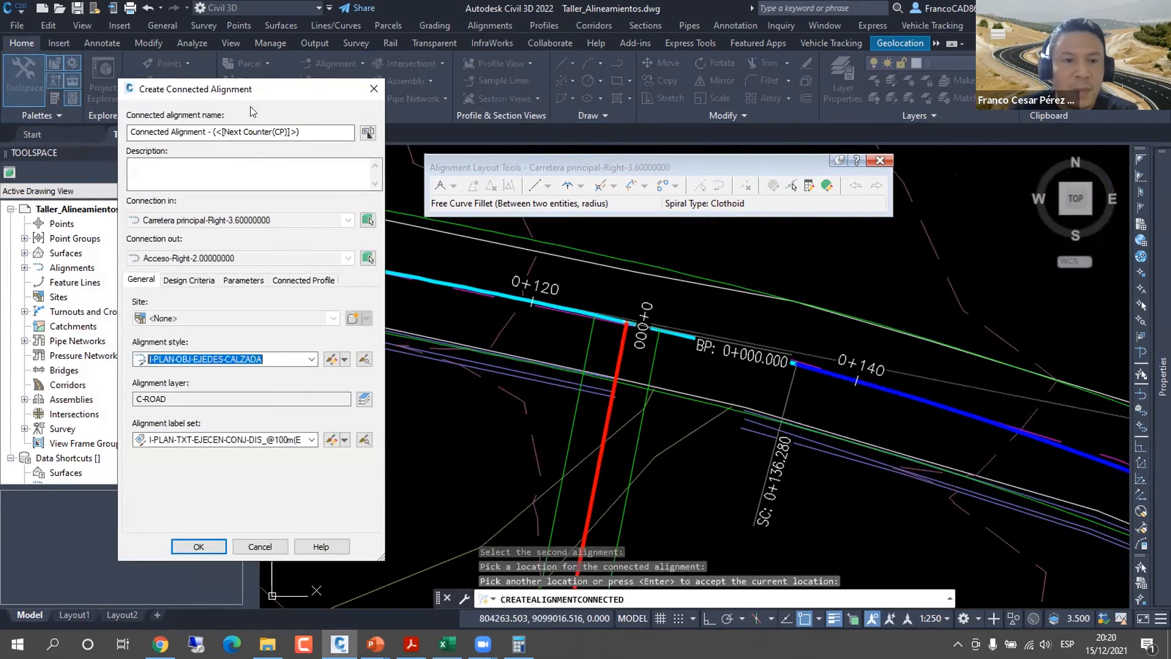
Step: Name the connected alignment Eje SW, with style I-PLAN-OBJ-EJEDES-BERMA and the _No Labels label set
click(317, 135)
text(Eje SW)
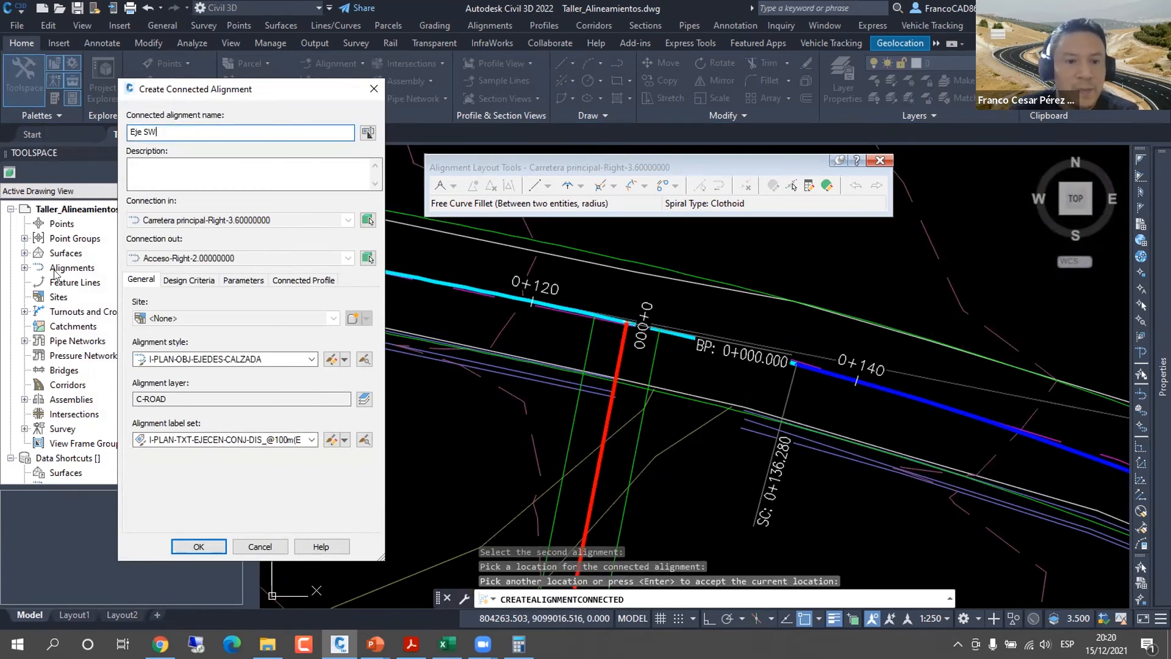
click(244, 359)
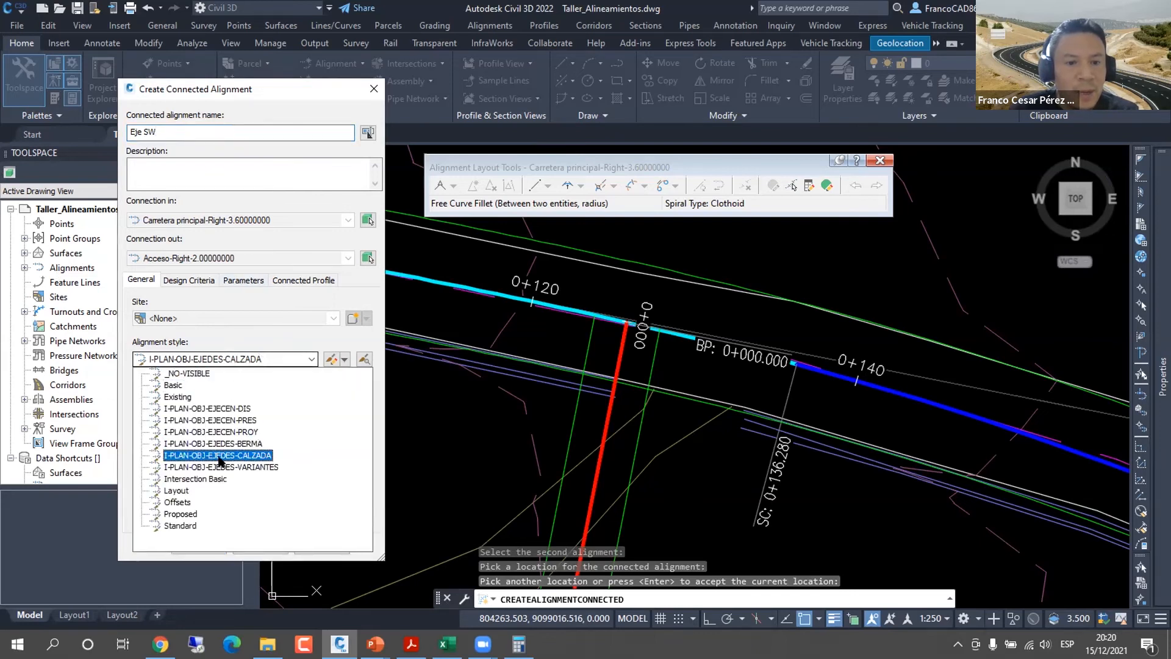
click(247, 438)
click(247, 435)
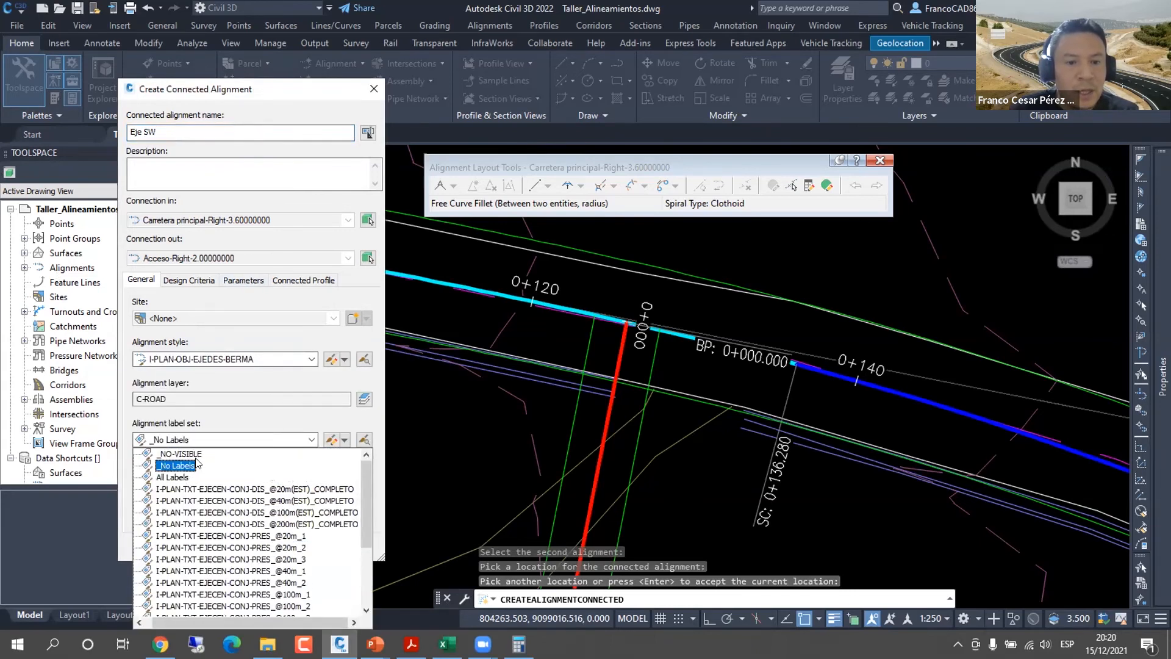
click(195, 410)
Step: Set the connection's curve radius to 15 m and its incoming connection overlap to 10 m
click(207, 280)
click(242, 281)
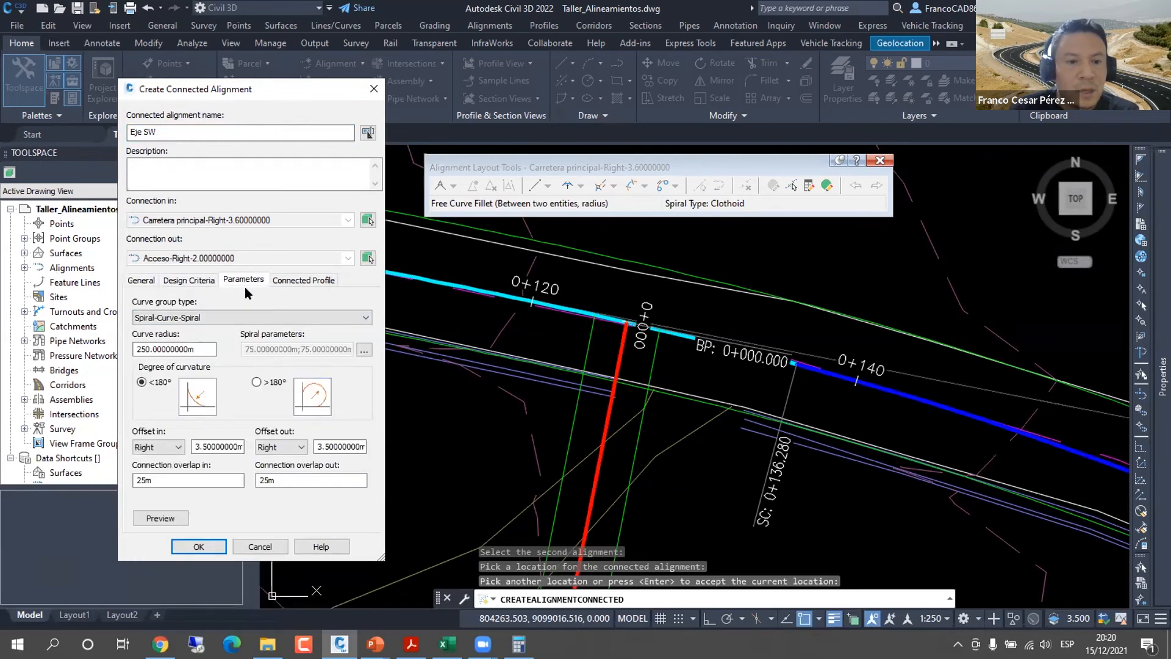
drag(207, 349, 140, 369)
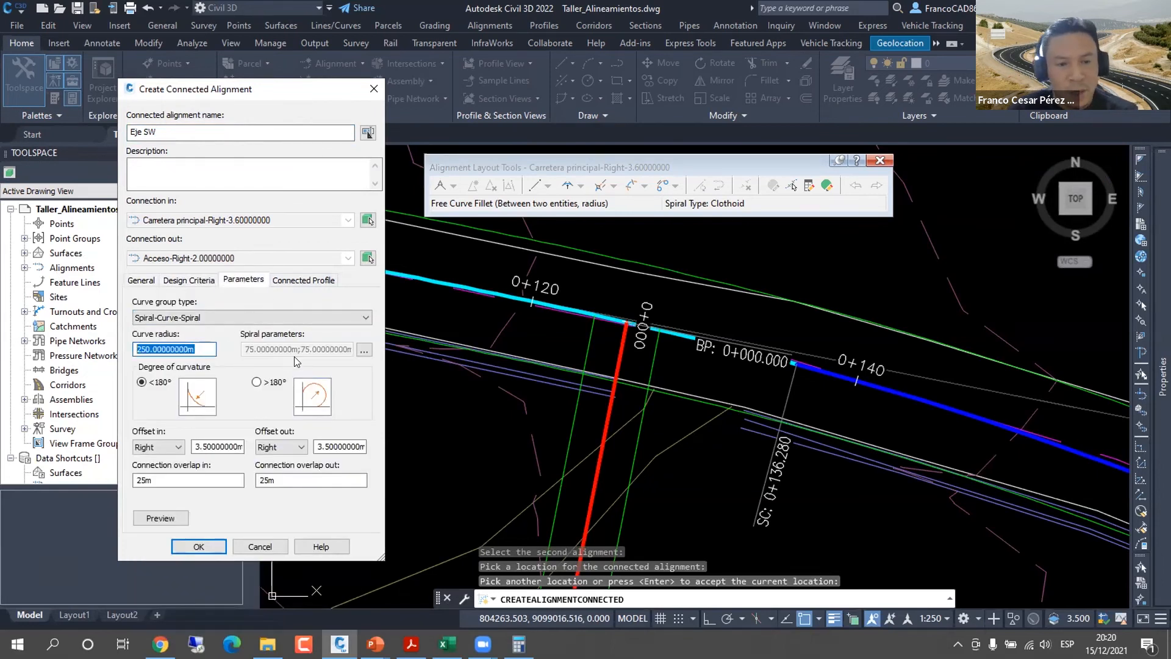
text(15)
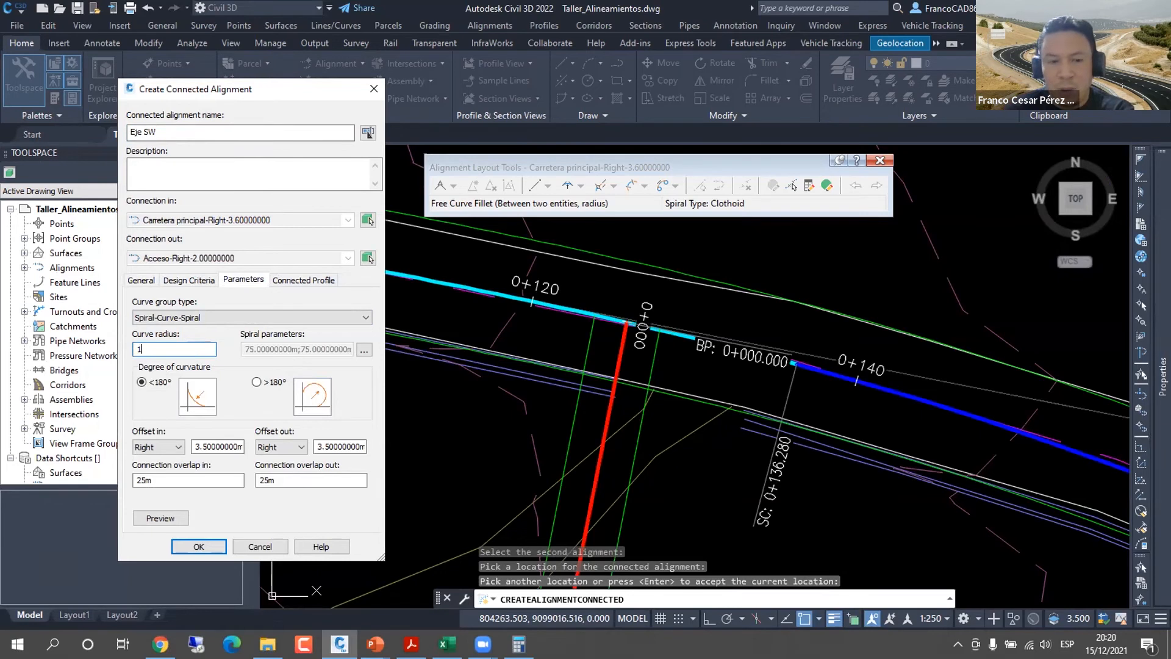
click(223, 448)
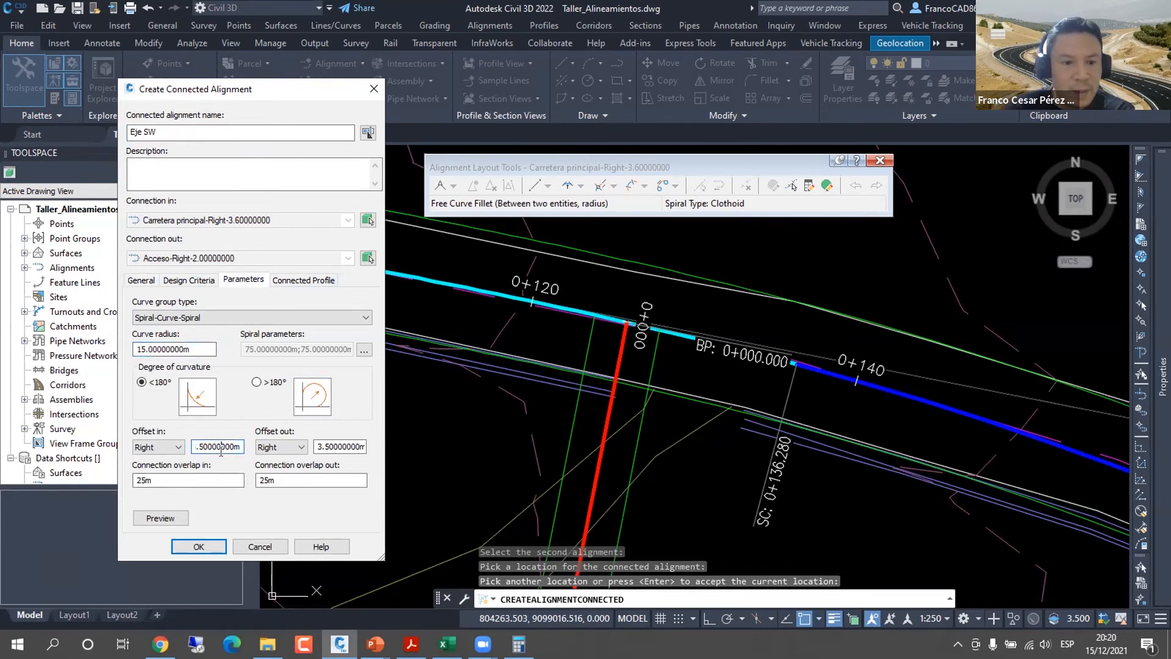
click(161, 481)
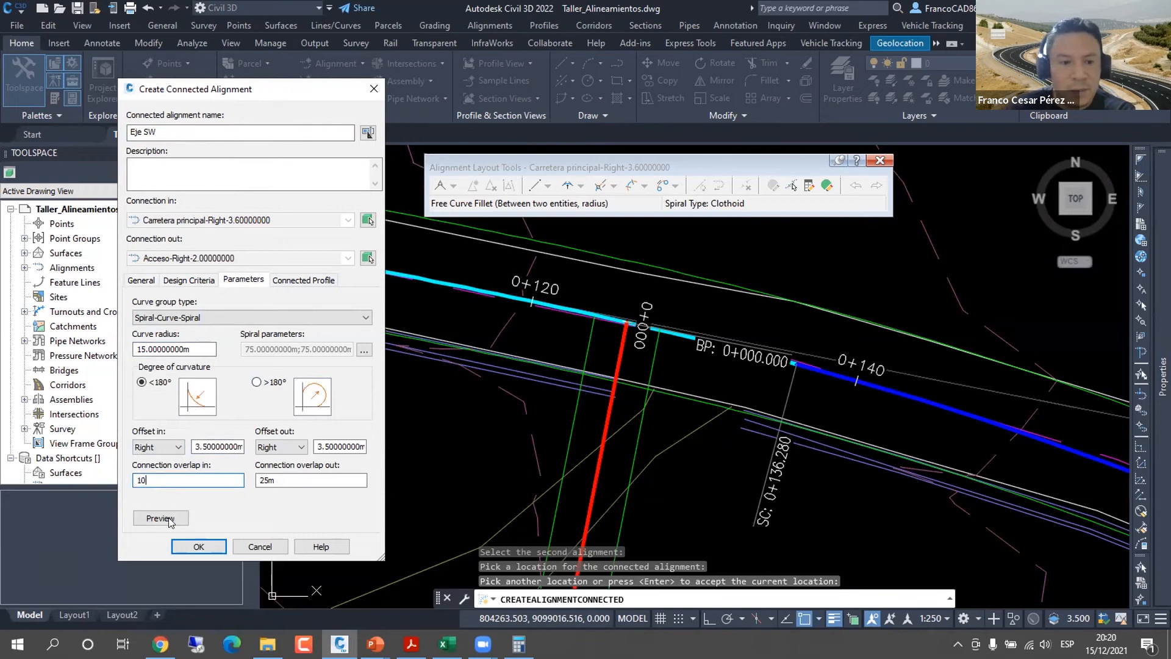
Step: Try to preview the spiral-curve-spiral connection and to auto-fit it, then return to the connection parameters
click(168, 520)
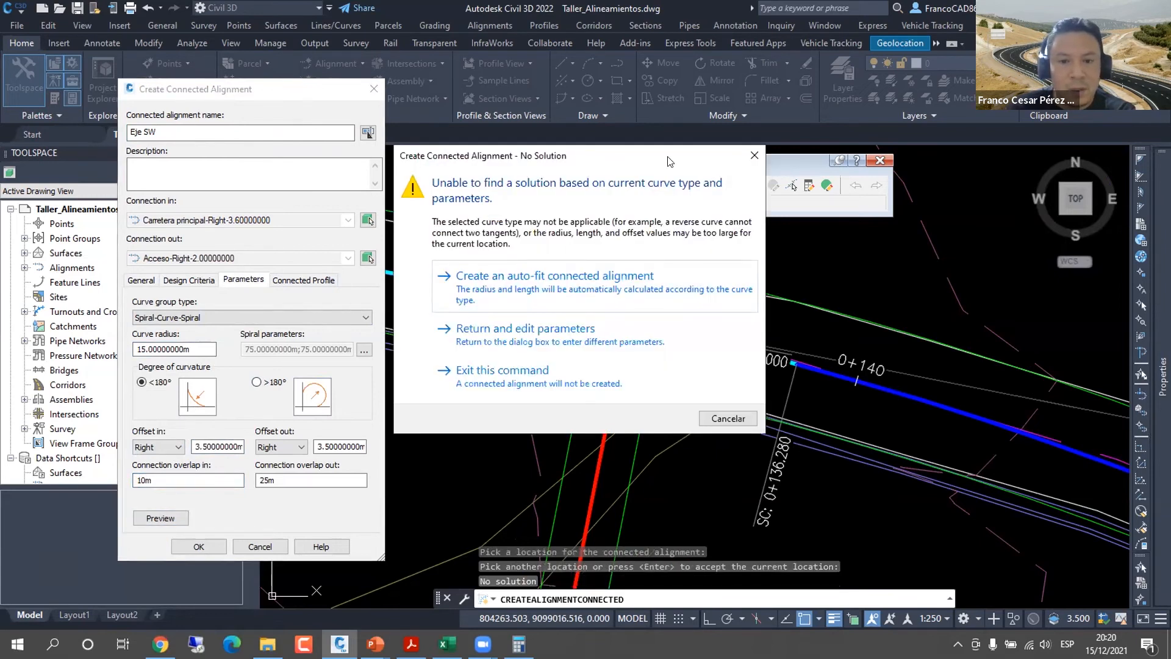
drag(615, 161, 673, 162)
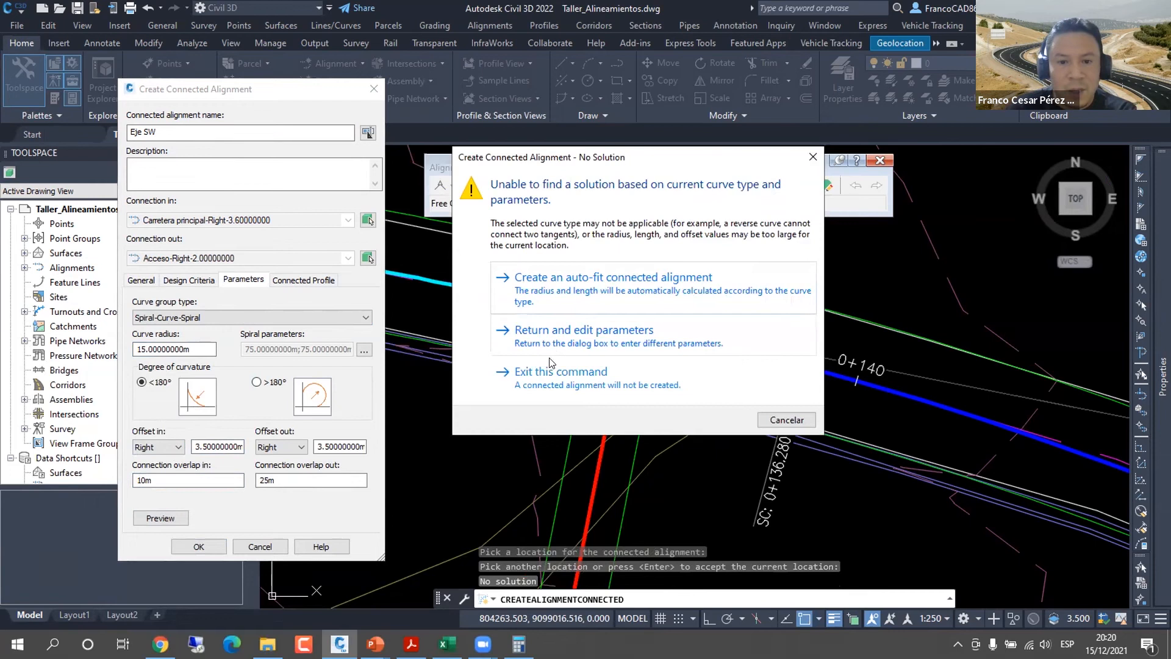
click(556, 287)
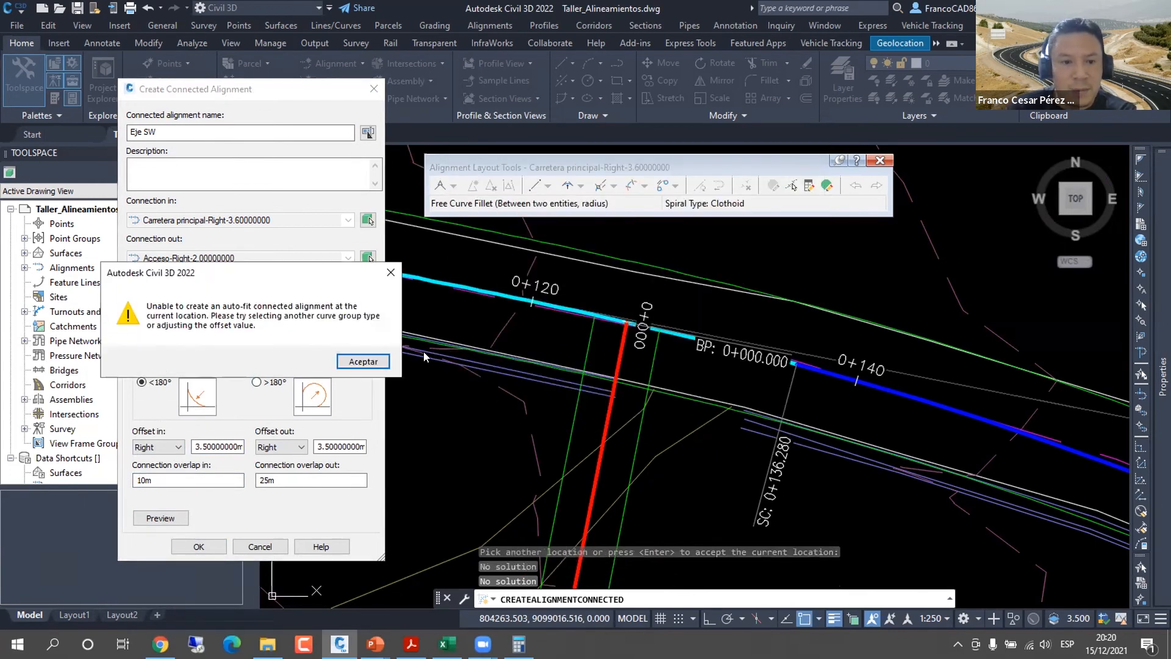
click(377, 356)
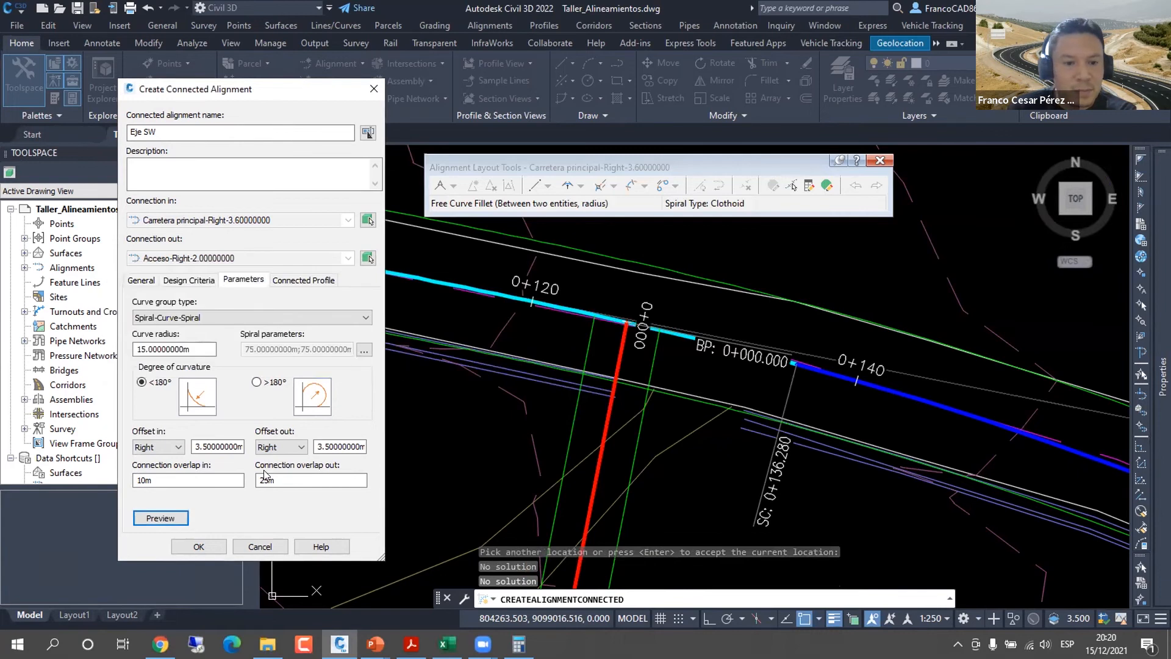
Step: Change the connection's curve group type to Circular Fillet, keeping the 15 m radius
click(182, 317)
click(169, 388)
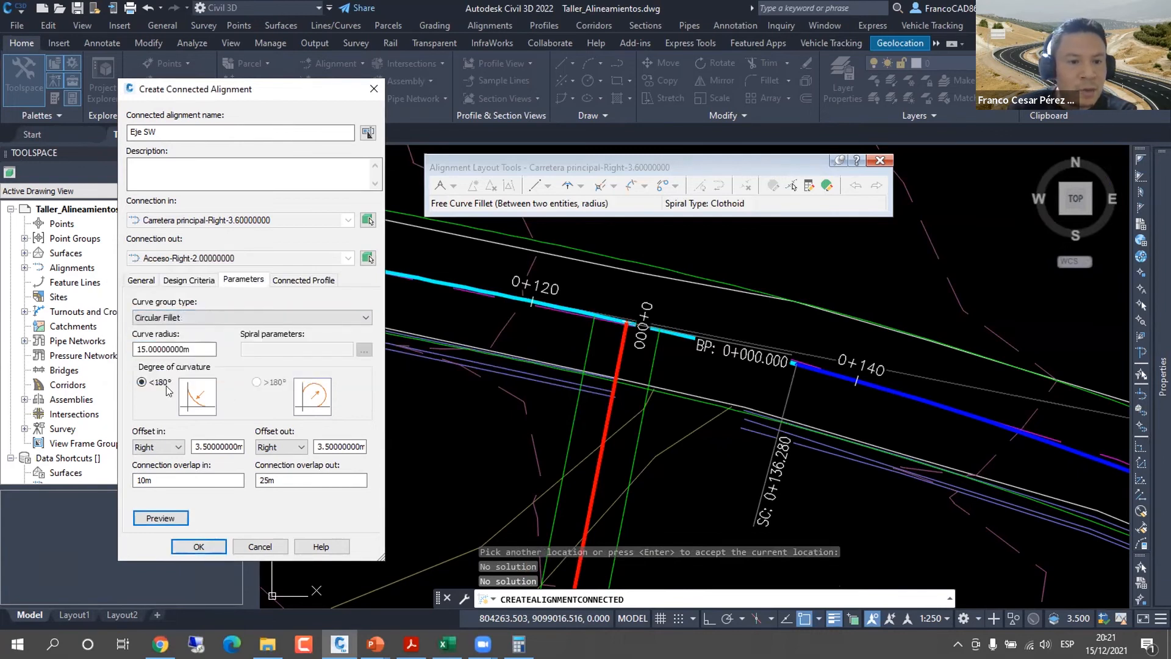
double_click(163, 349)
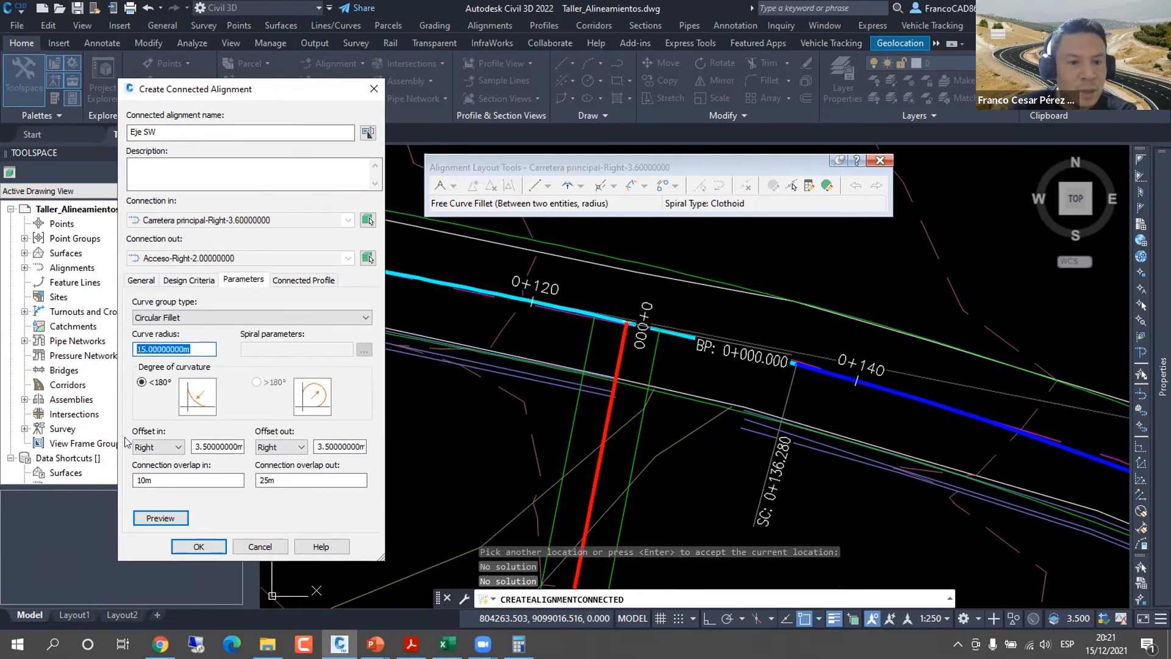
Step: Set the incoming and outgoing offsets to 0 m and the outgoing connection overlap to 10 m
click(205, 446)
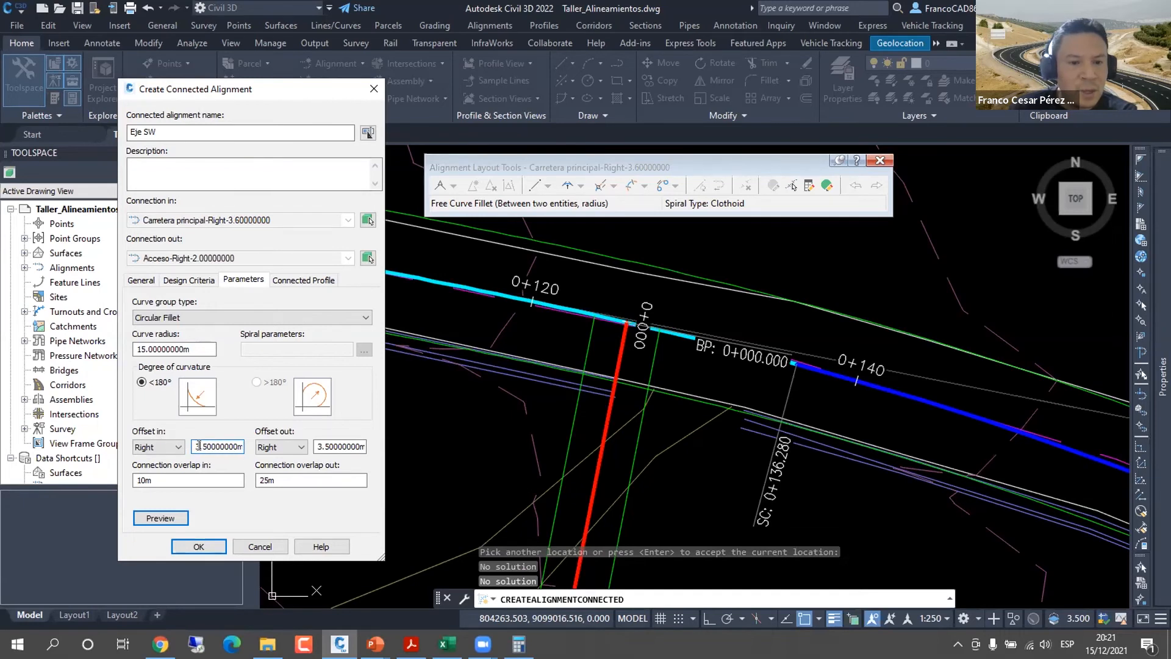
text(0)
click(207, 479)
double_click(324, 447)
text(0)
click(299, 480)
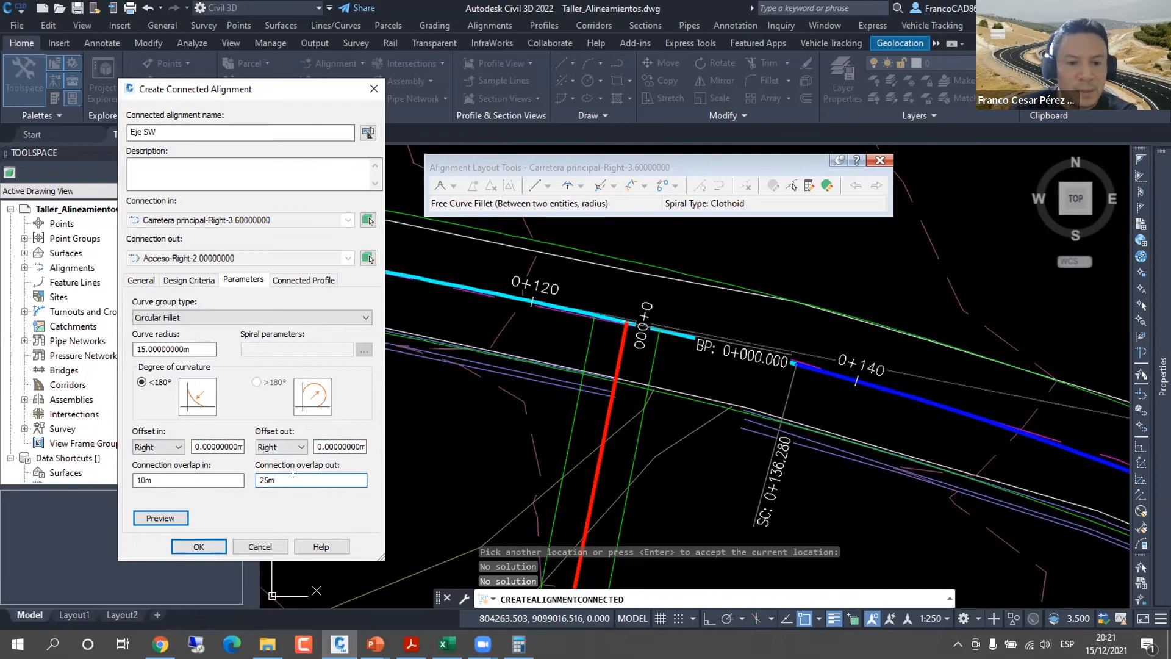
text(10m)
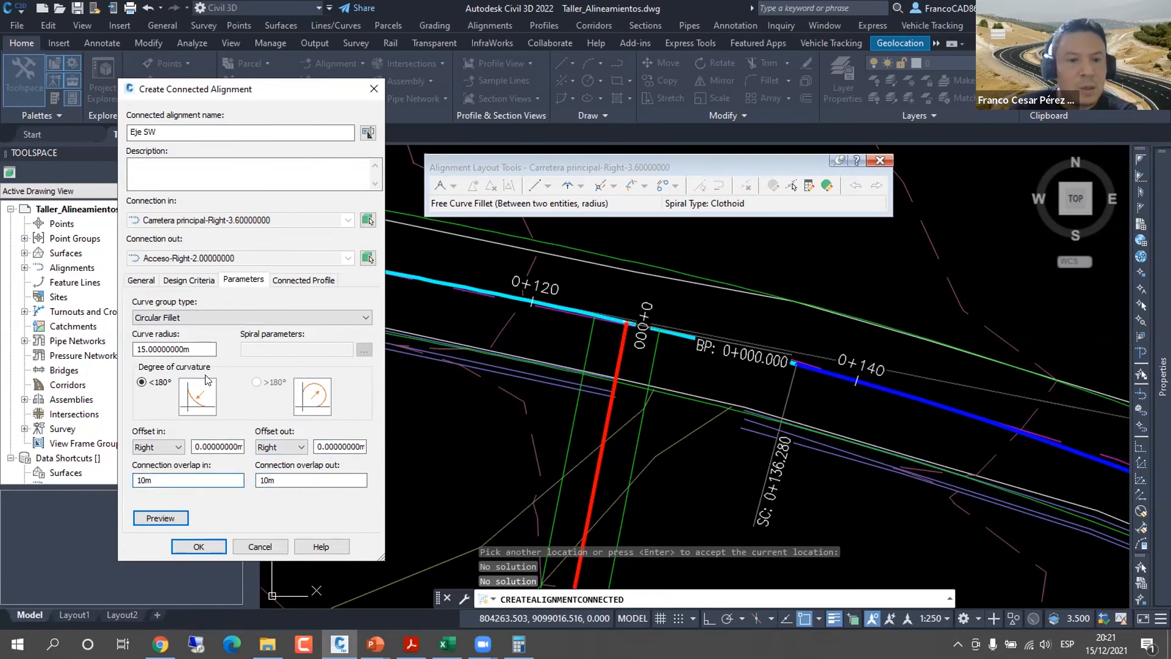
Step: Check the connected profile settings and create the Eje SW connected alignment with the entered parameters
click(312, 280)
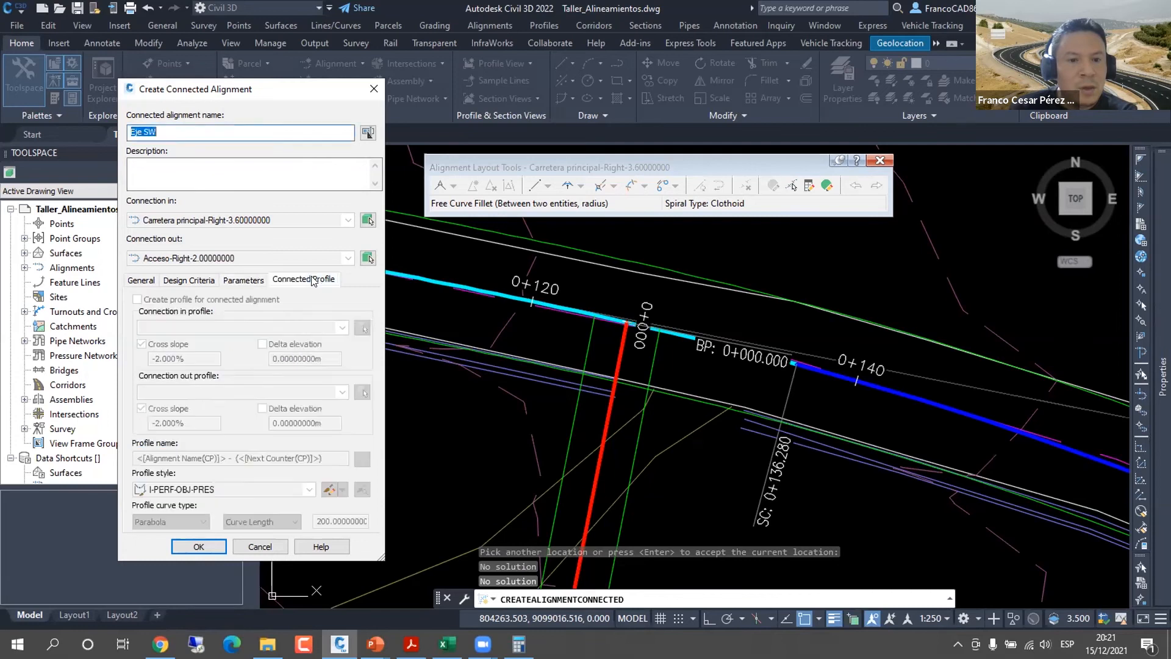
click(244, 281)
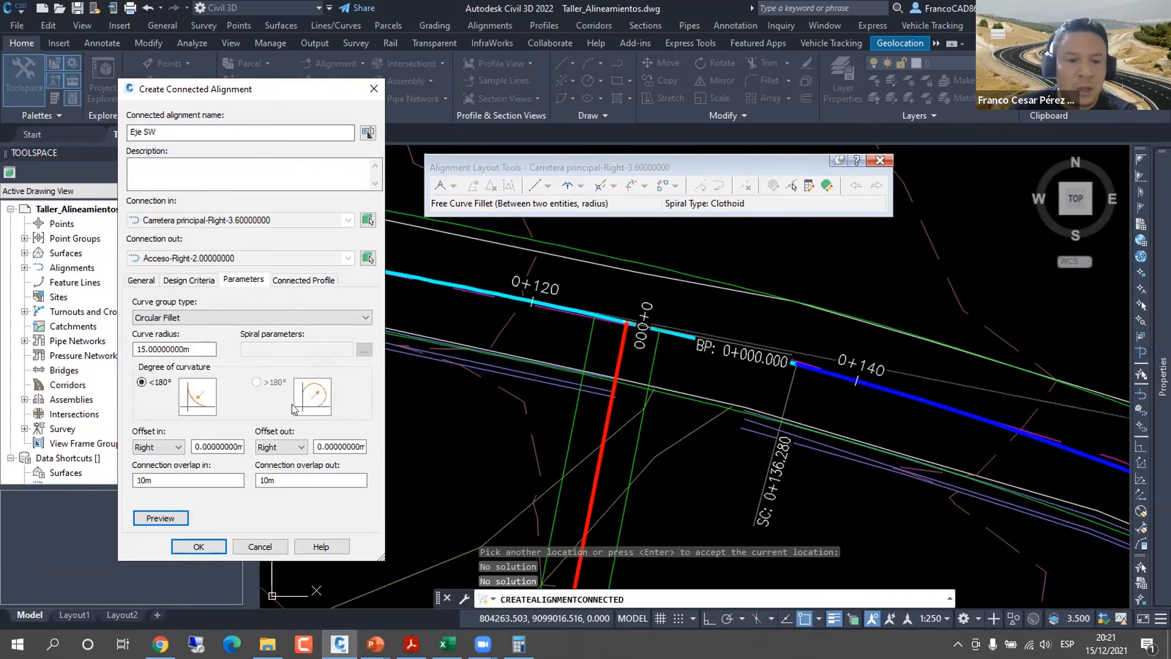
click(199, 546)
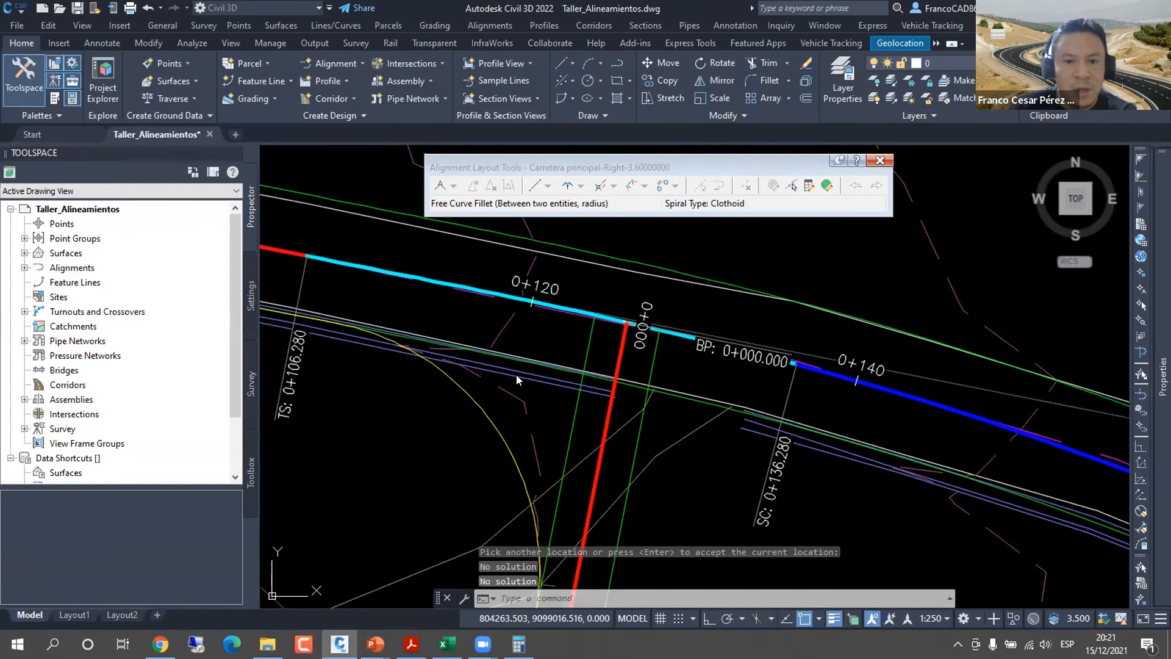
Step: Select the Eje SW alignment to examine its fillet and overlaps at the junction, then deselect it
scroll(458, 413, down, 5)
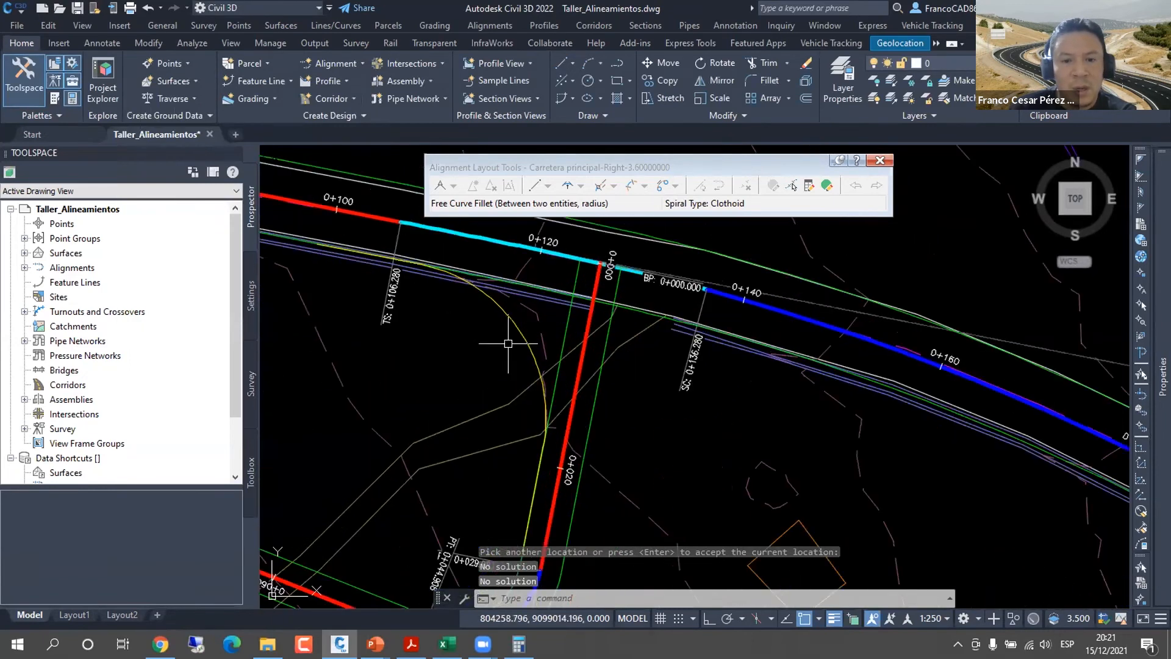
click(527, 374)
scroll(503, 350, up, 2)
scroll(434, 341, down, 2)
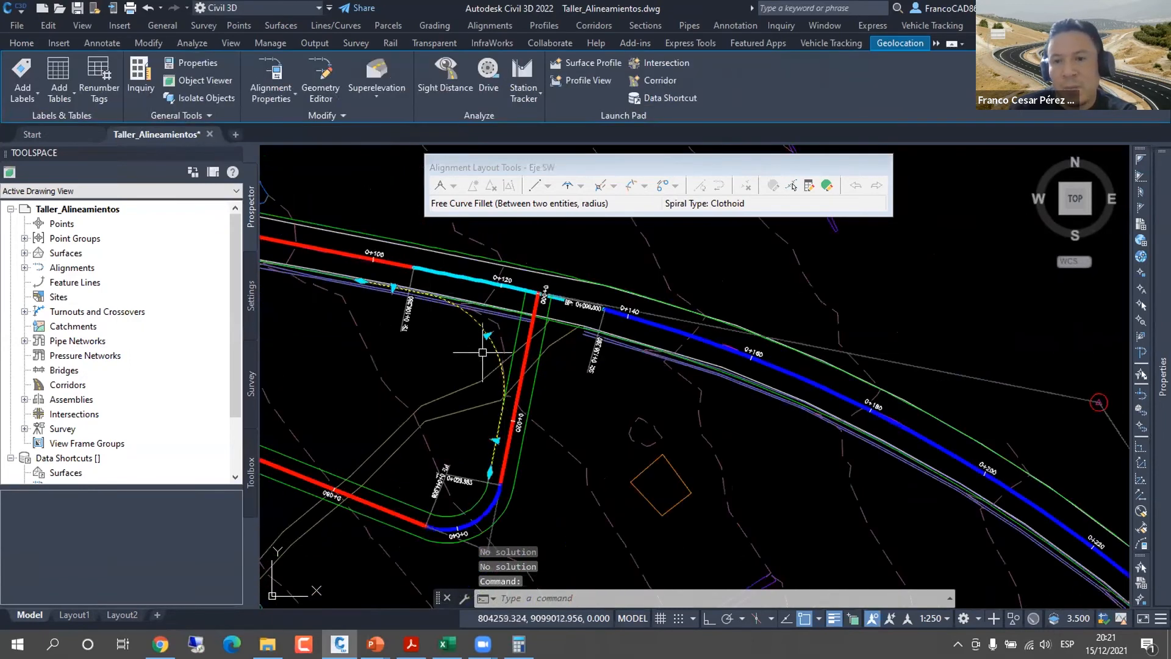
middle_drag(394, 330, 531, 336)
key(Escape)
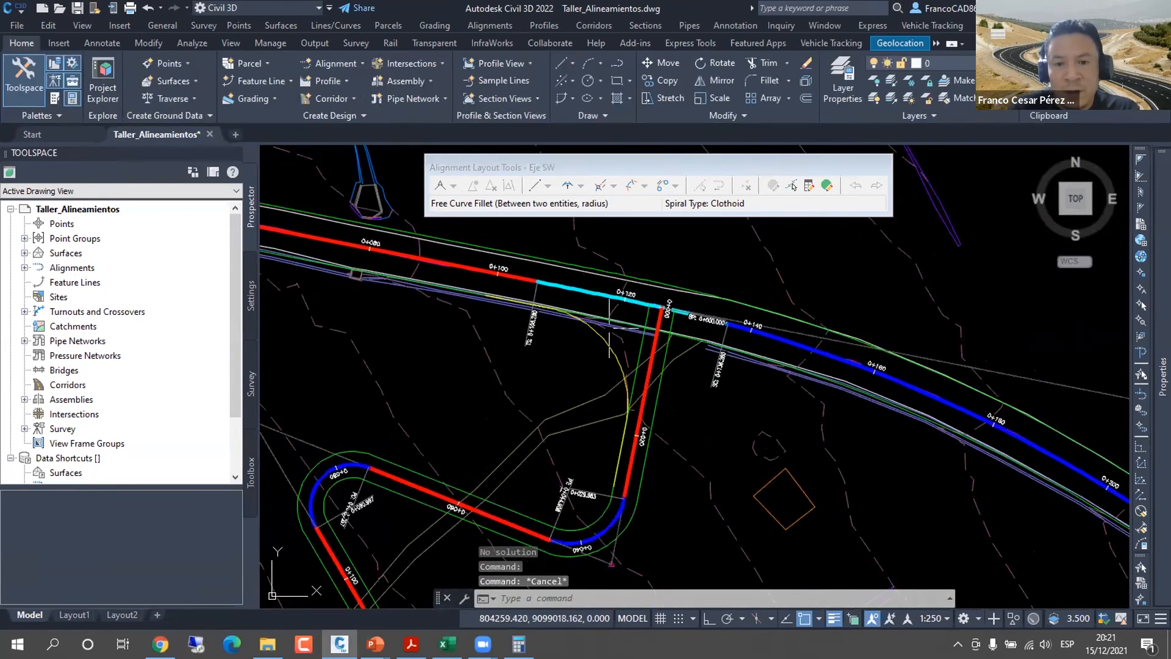
Step: Move the intersection point of Carretera principal's large curve to the northeast to test how the connected alignment responds
scroll(619, 321, down, 2)
middle_drag(709, 392, 634, 340)
click(873, 321)
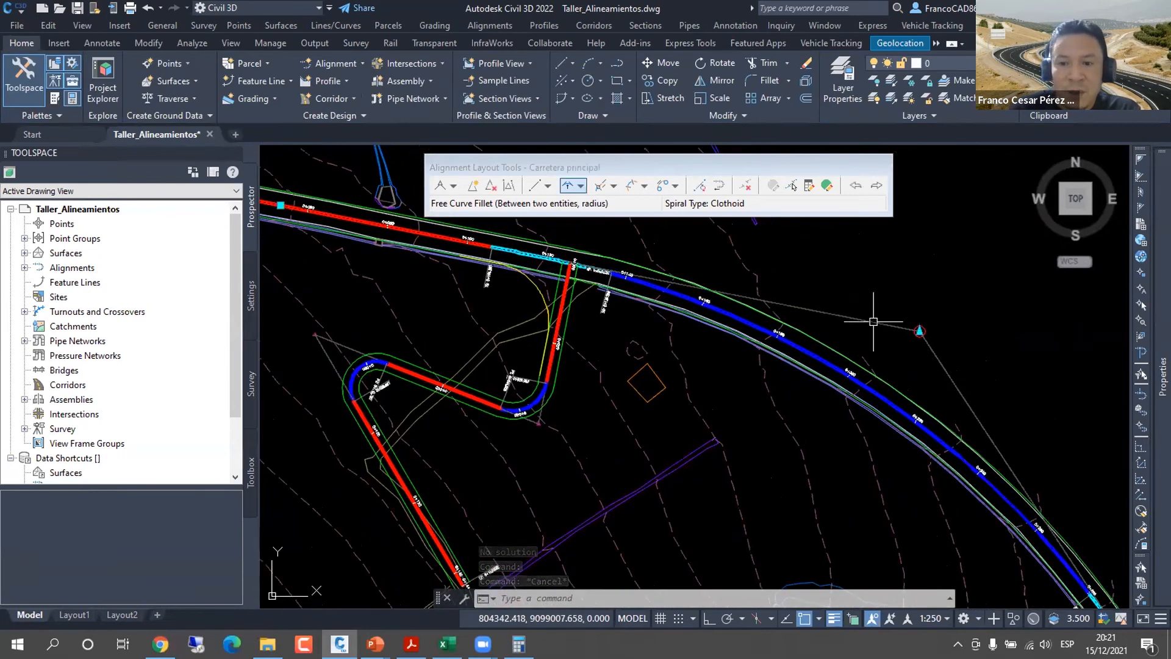
middle_drag(908, 330, 934, 398)
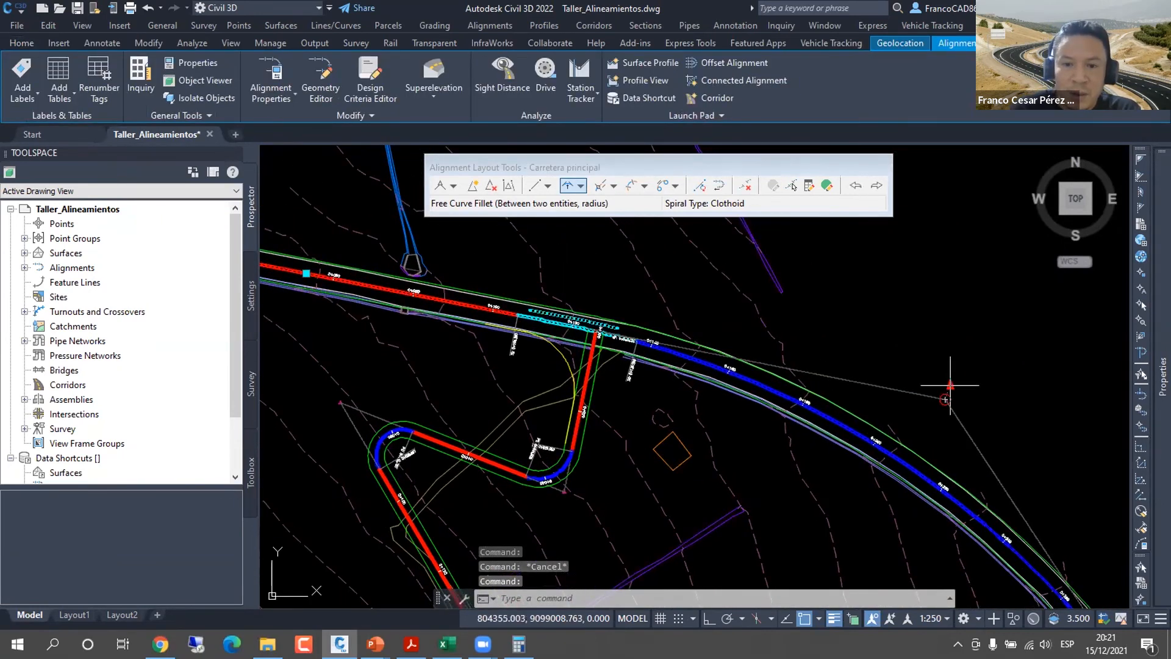
click(945, 399)
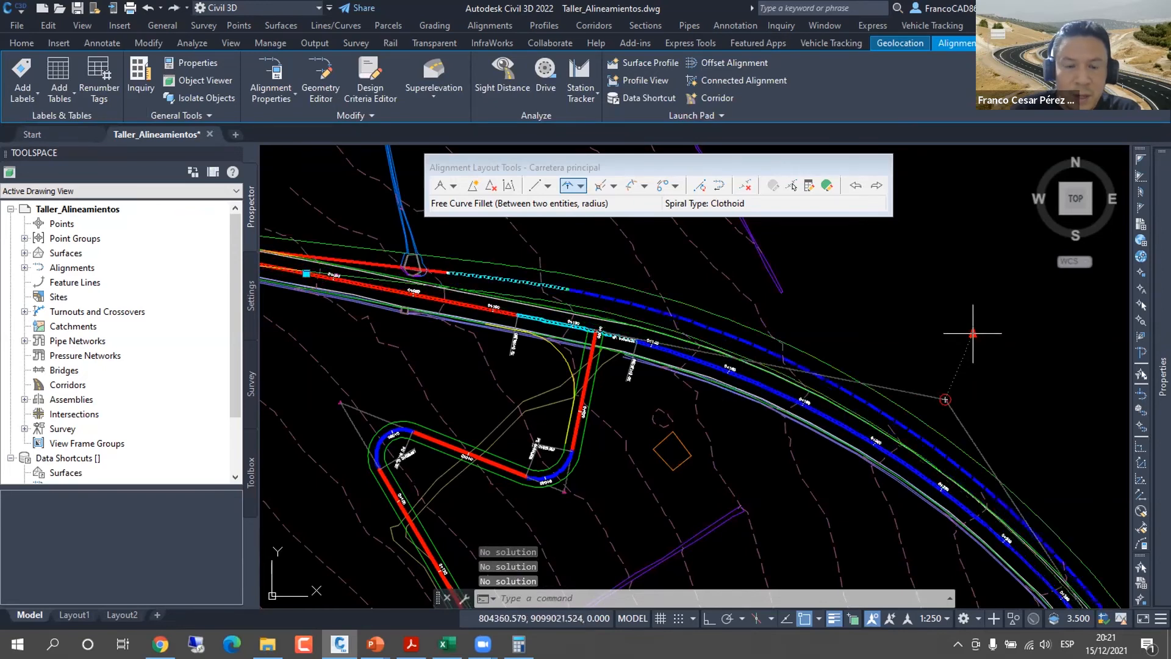
click(973, 333)
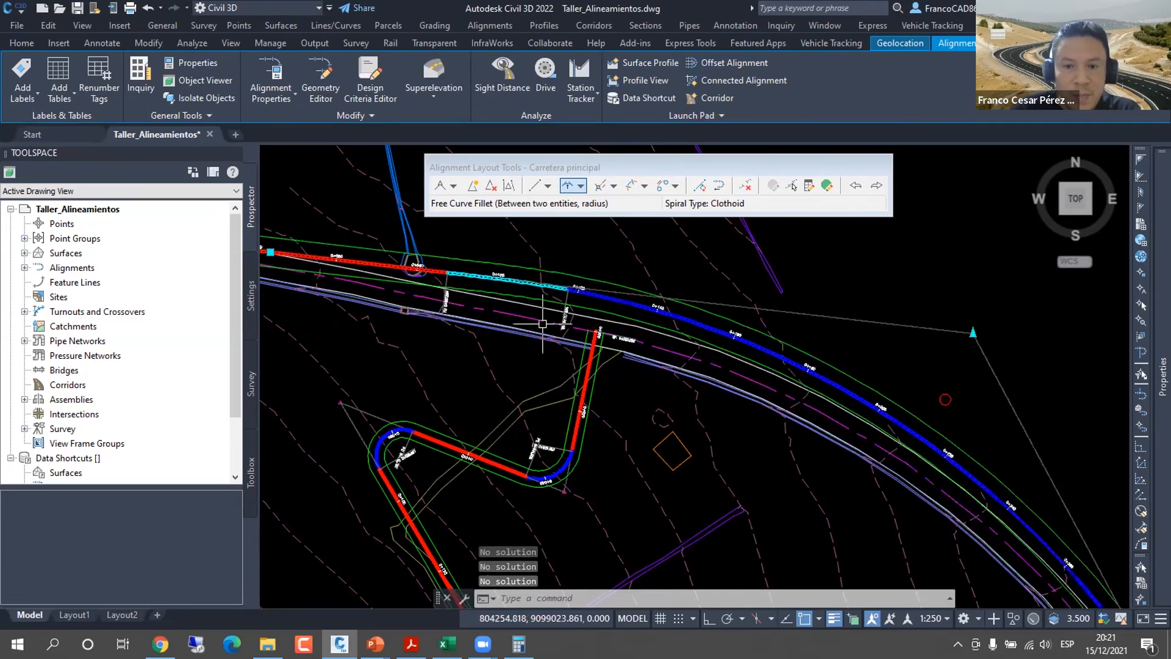
Step: Undo the grip edits that moved the intersection point of Carretera principal's large curve
scroll(540, 330, up, 2)
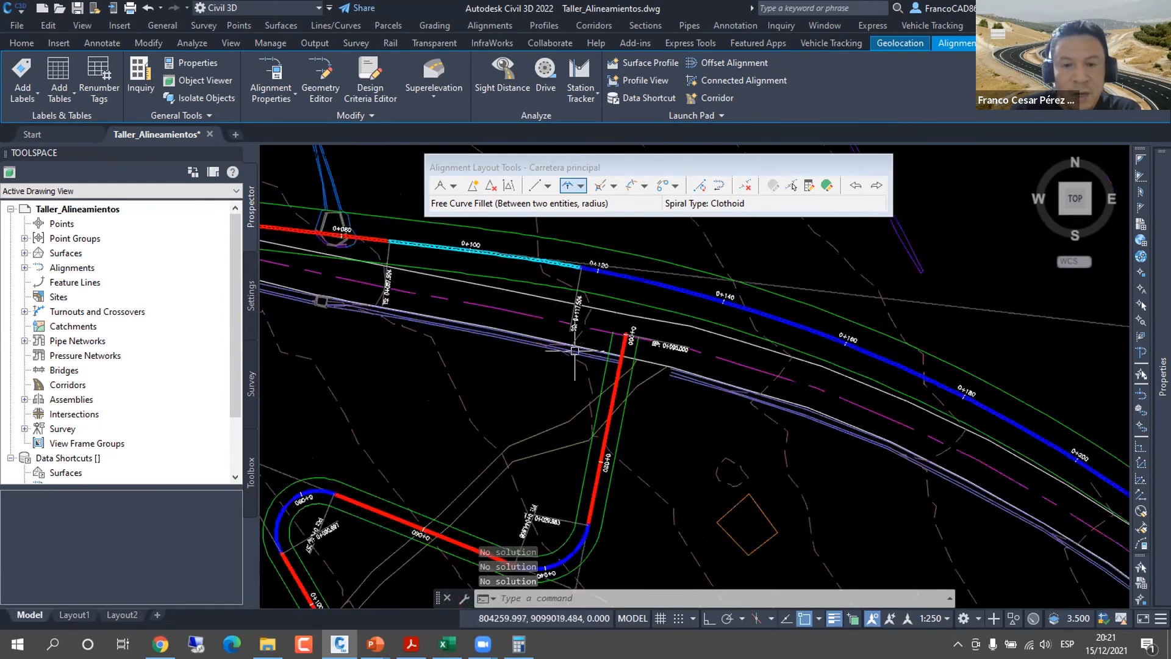
middle_drag(576, 350, 552, 362)
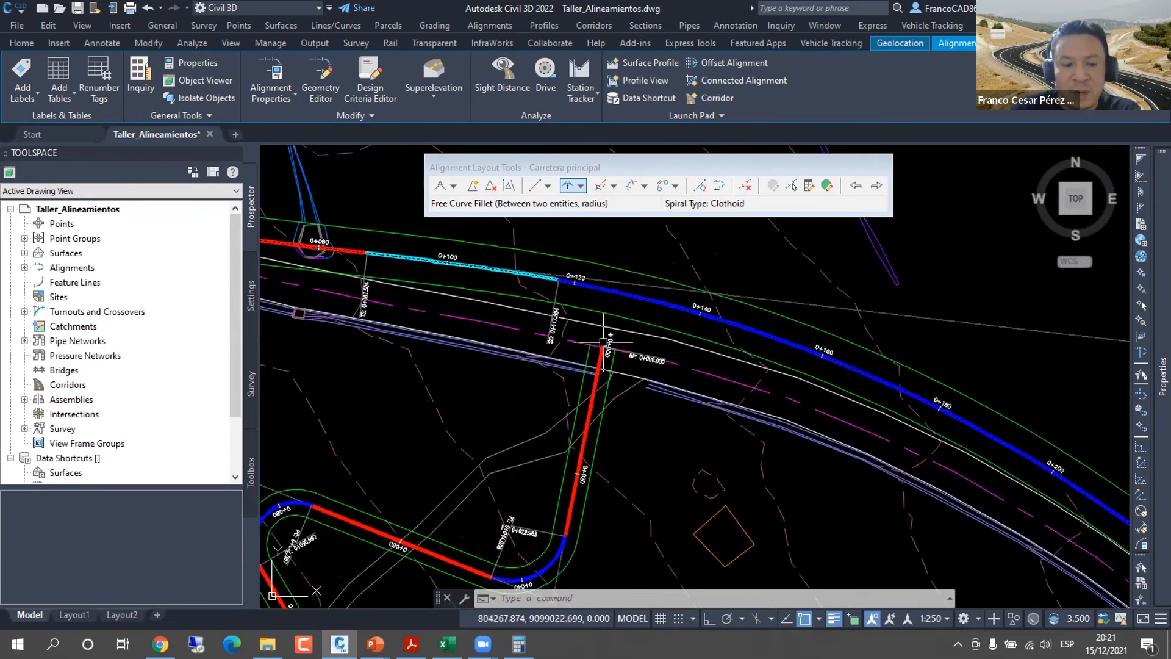
key(ctrl+z)
scroll(617, 347, down, 2)
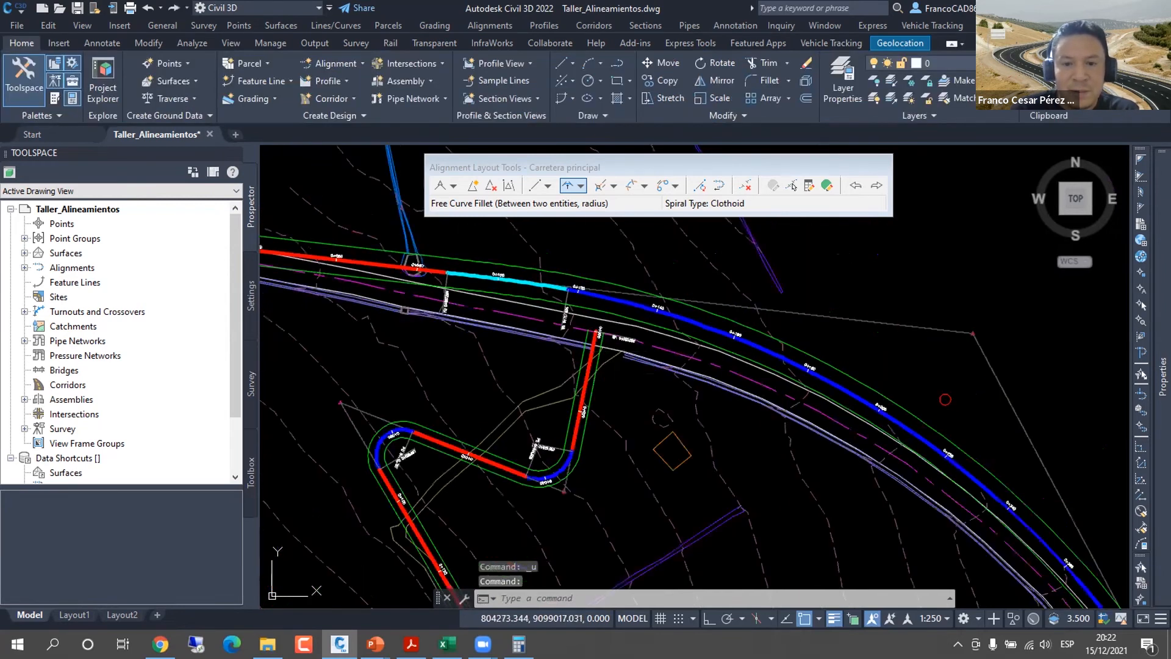
scroll(583, 372, up, 4)
click(617, 341)
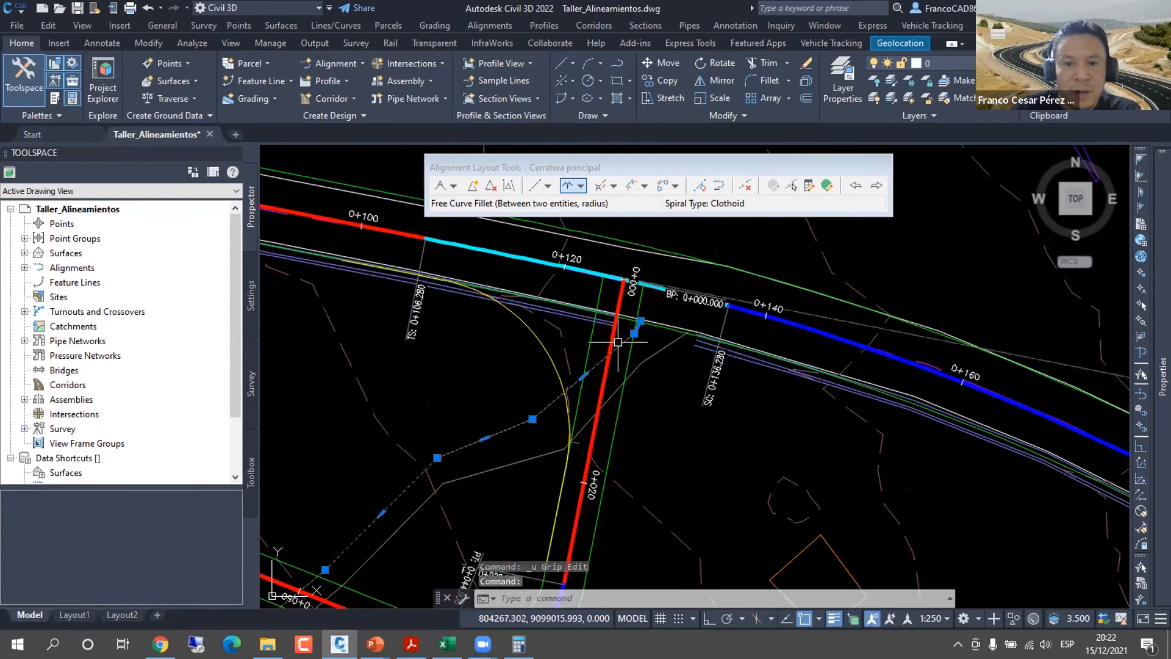
key(Escape)
Step: Move the intersection point of Acceso's first curve slightly northwest, with object snap off, to test the connected alignment's response
scroll(604, 330, down, 2)
mouse_move(555, 526)
middle_down()
mouse_move(579, 441)
mouse_move(541, 497)
mouse_move(543, 513)
middle_up()
click(581, 464)
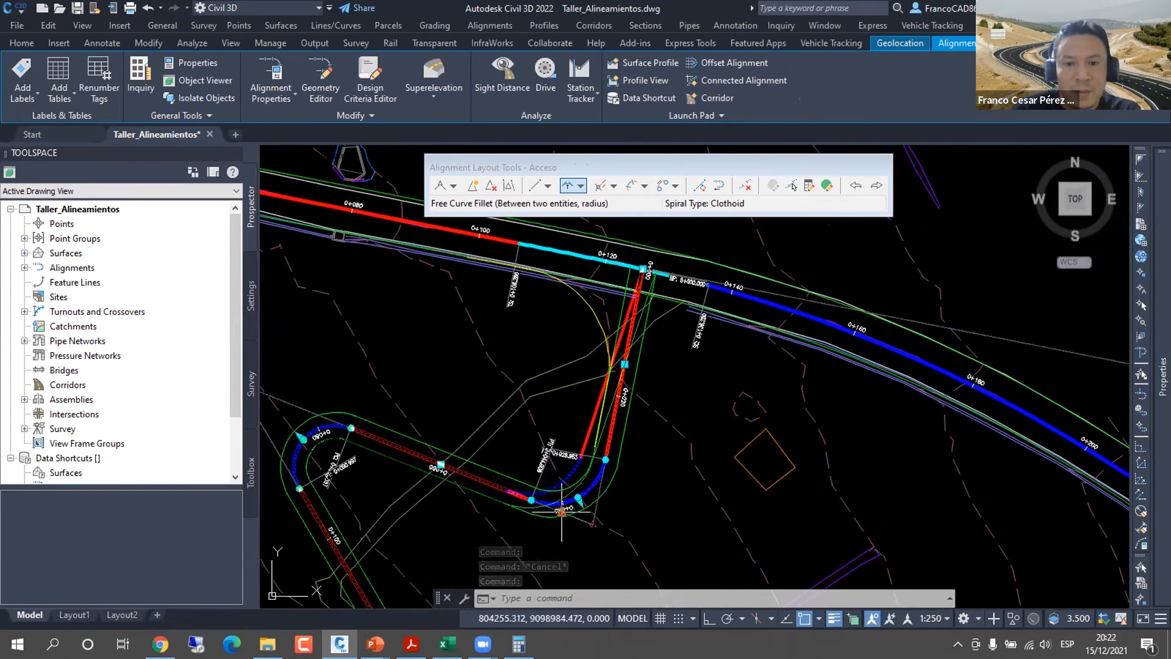
key(F3)
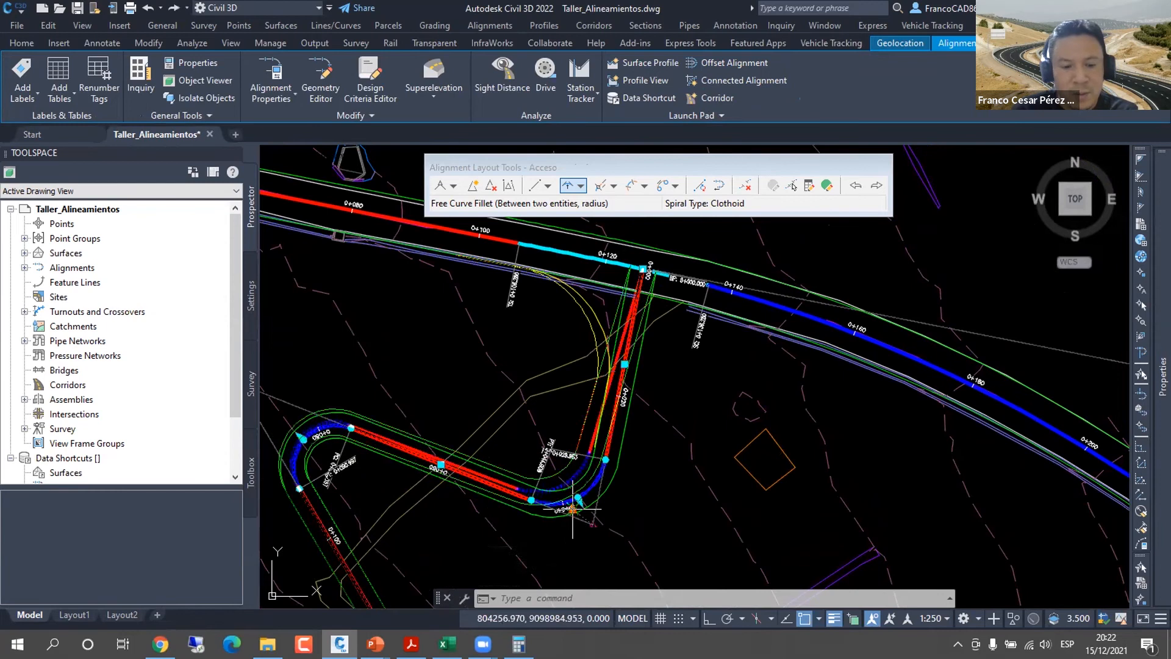
click(567, 510)
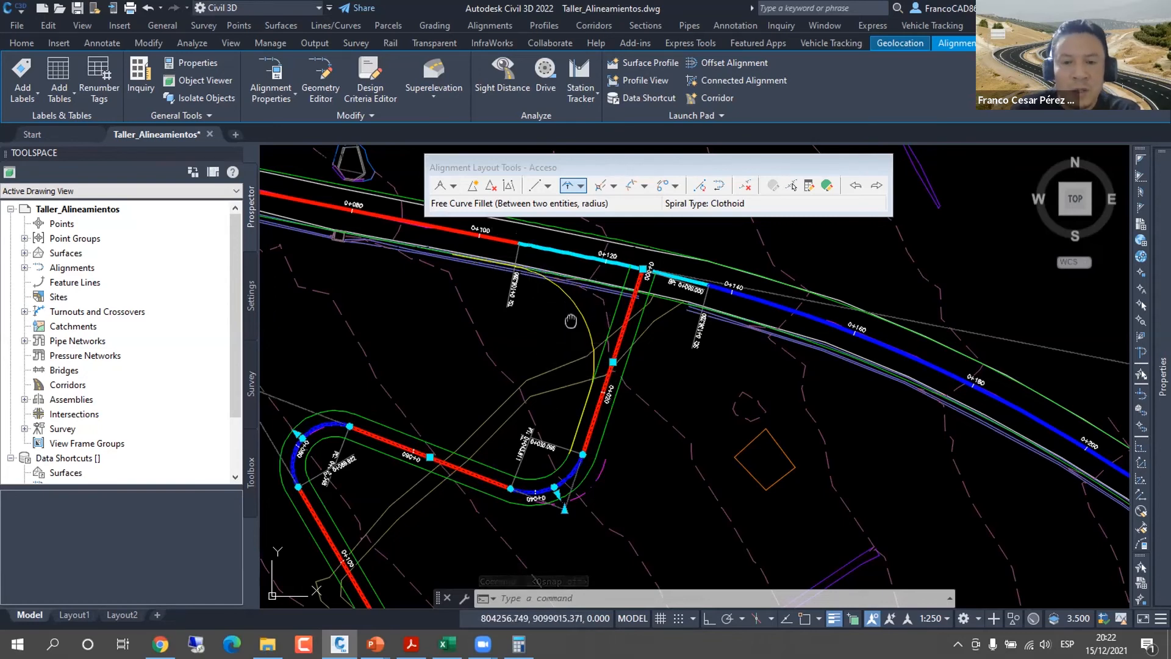
Step: Examine how the southwest connected alignment joins the Carretera principal and Acceso offsets, and deselect Acceso
middle_drag(573, 311, 571, 384)
scroll(570, 386, down, 2)
scroll(548, 361, up, 2)
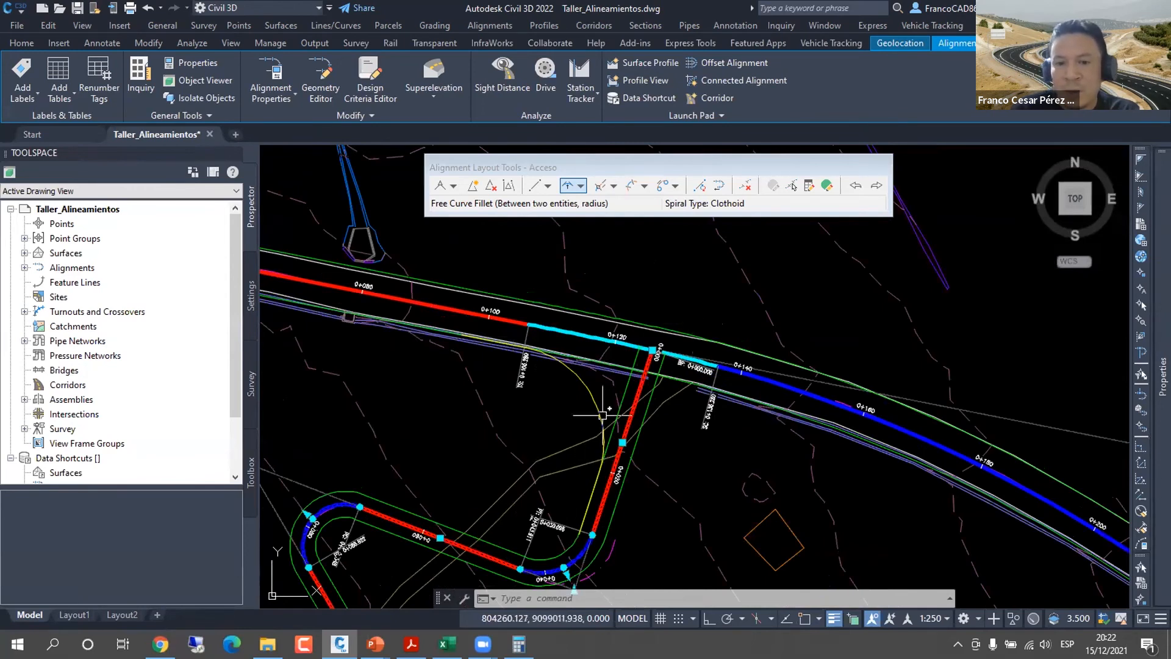
scroll(616, 342, down, 2)
middle_drag(548, 386, 560, 361)
scroll(612, 351, up, 4)
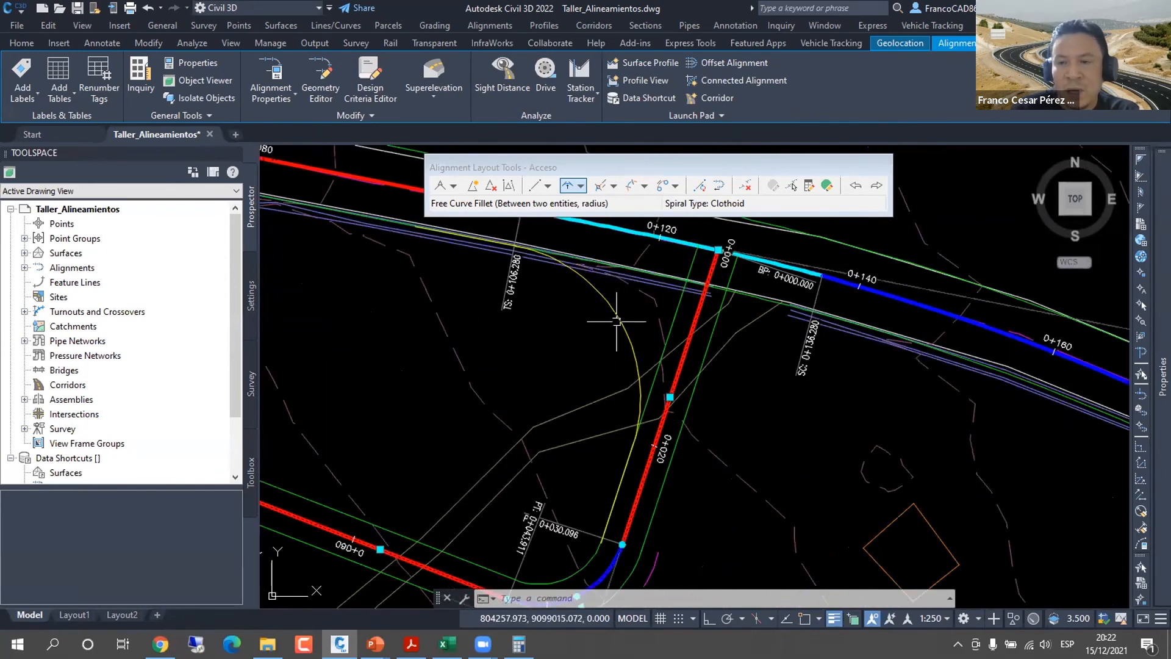
scroll(651, 362, down, 2)
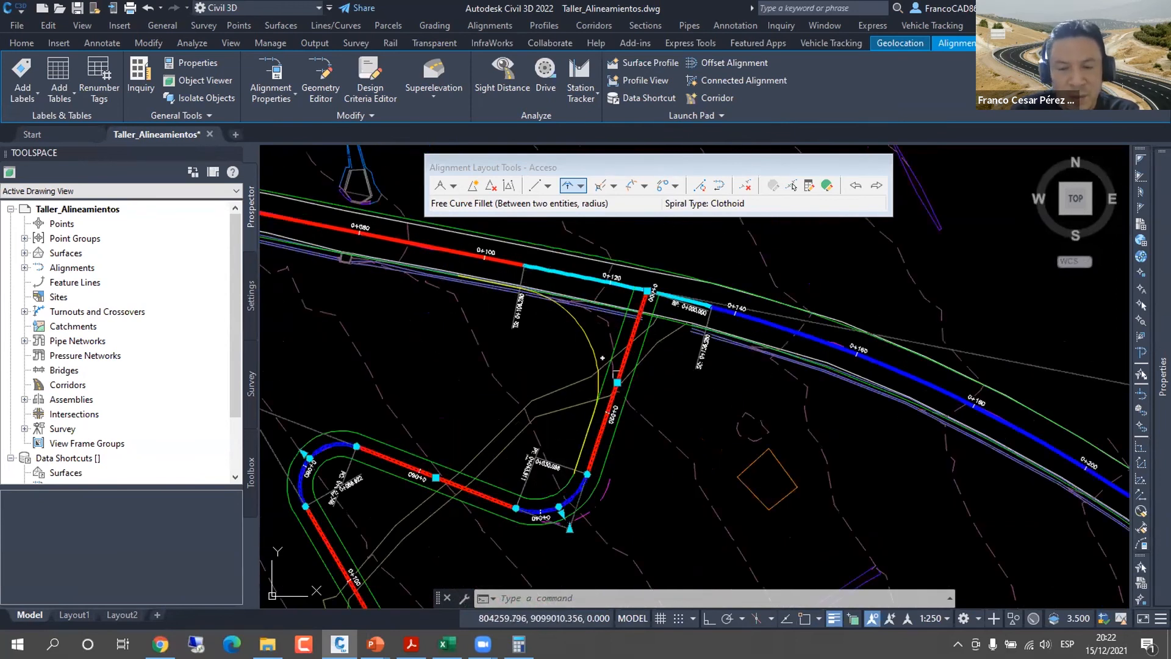
middle_drag(686, 358, 605, 370)
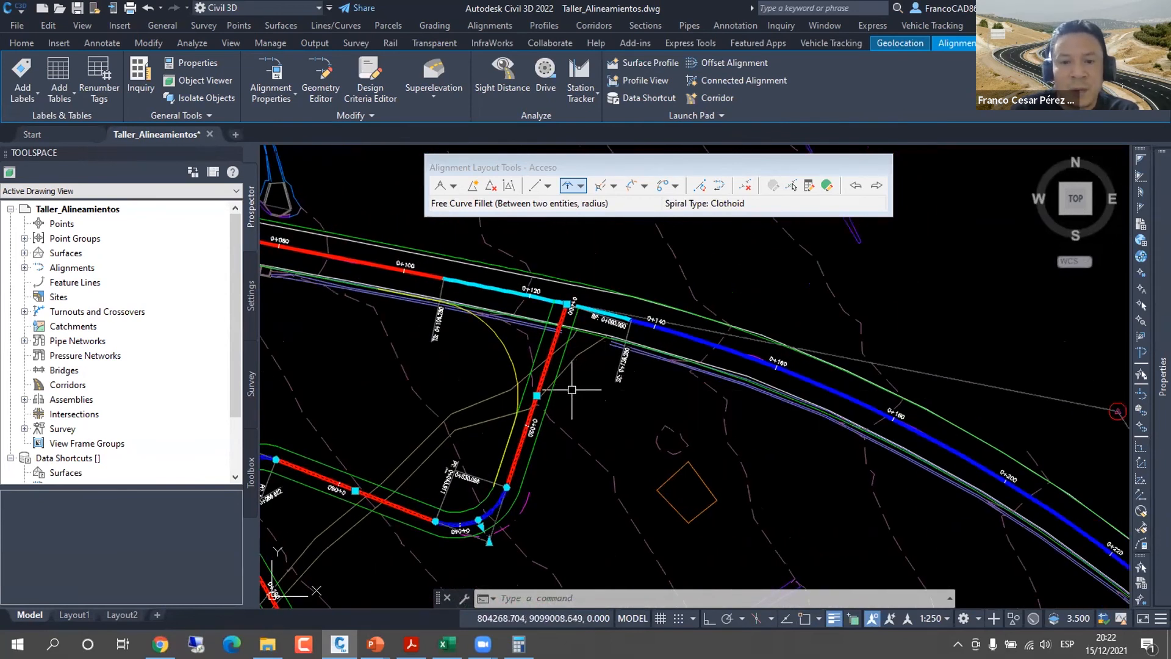
scroll(574, 385, up, 2)
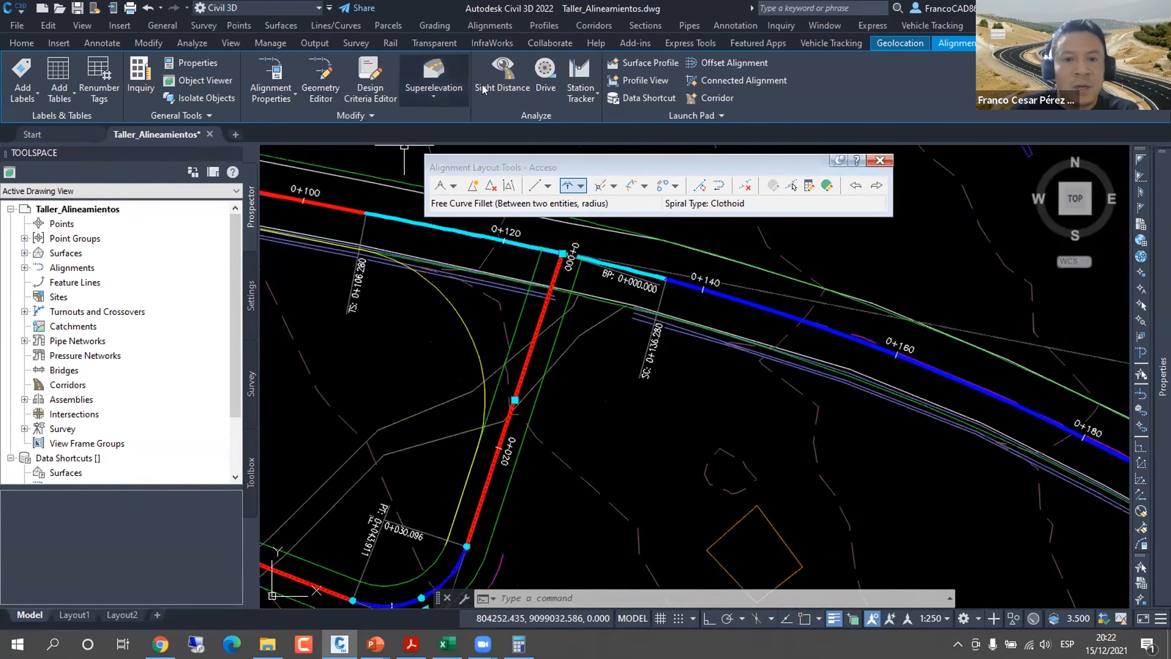
key(F3)
key(Escape)
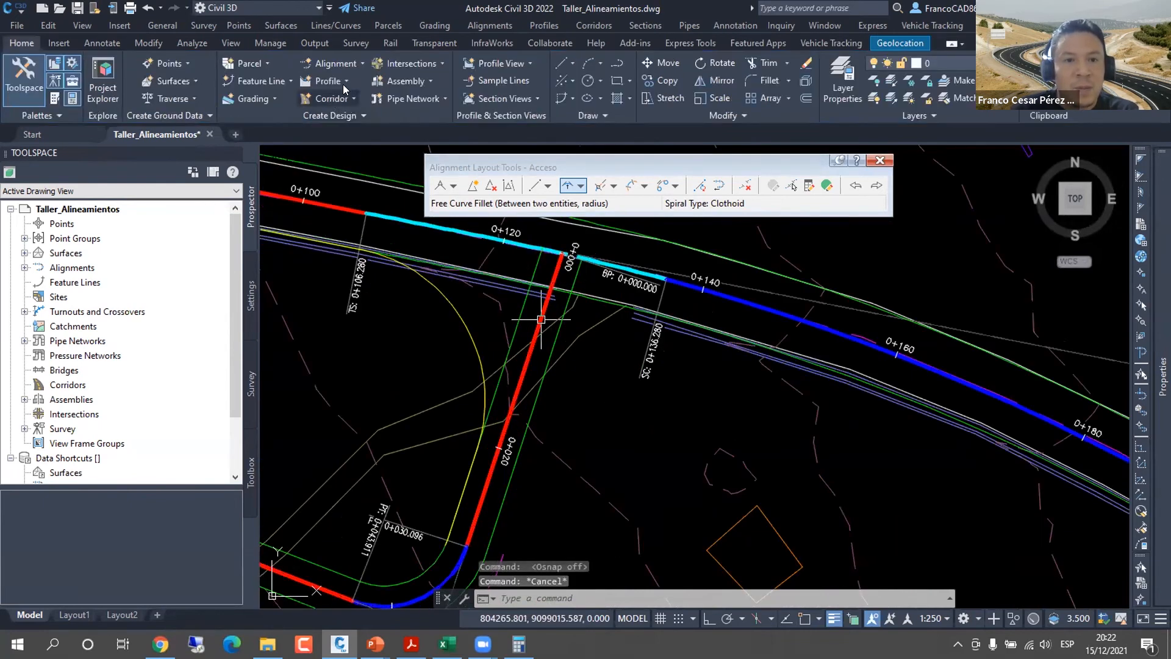
Step: Start a connected alignment from Acceso's left offset to Carretera principal's right offset, located on the southeast side of the junction
click(334, 63)
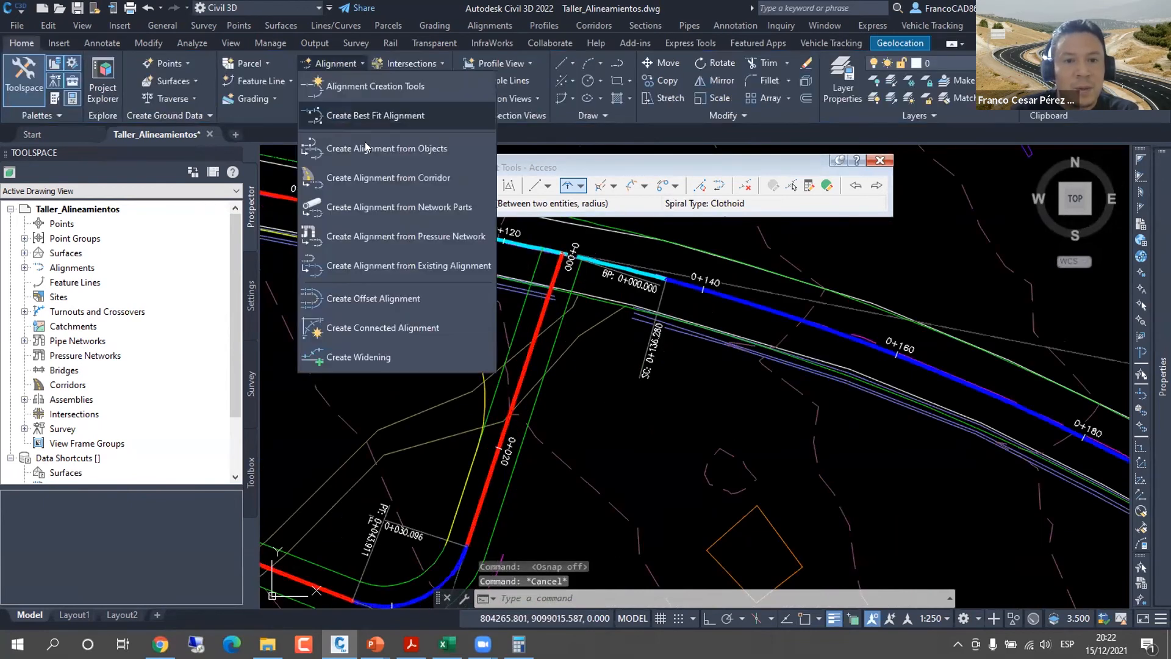
click(375, 326)
scroll(540, 346, up, 3)
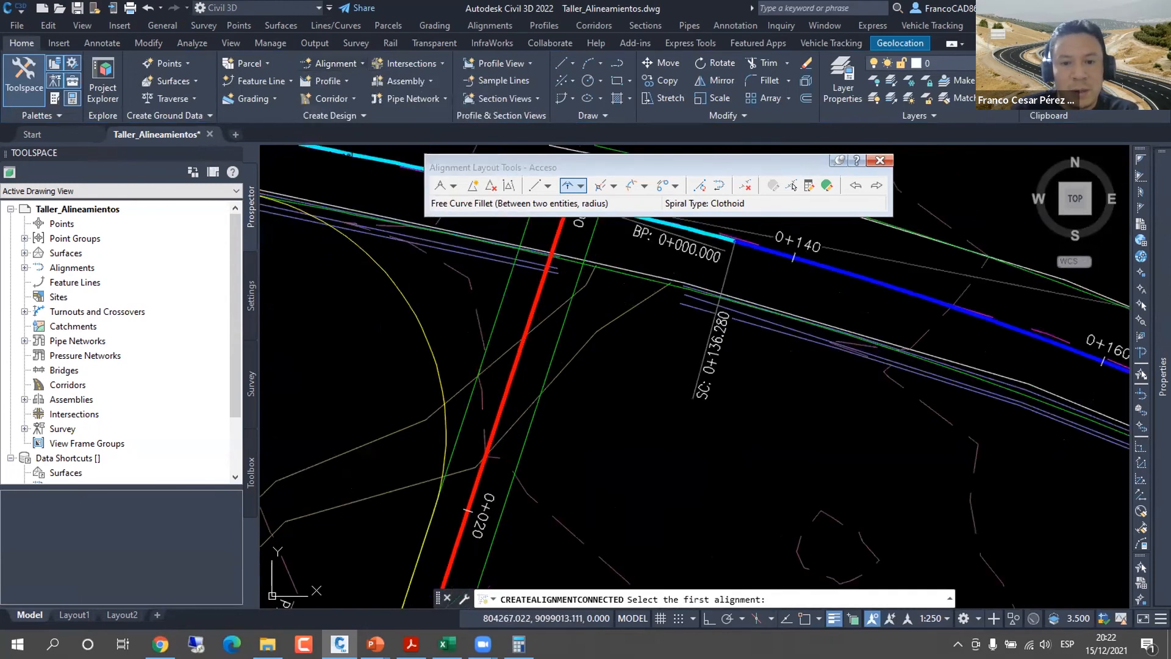
click(553, 346)
scroll(663, 278, up, 3)
click(663, 278)
scroll(640, 279, down, 3)
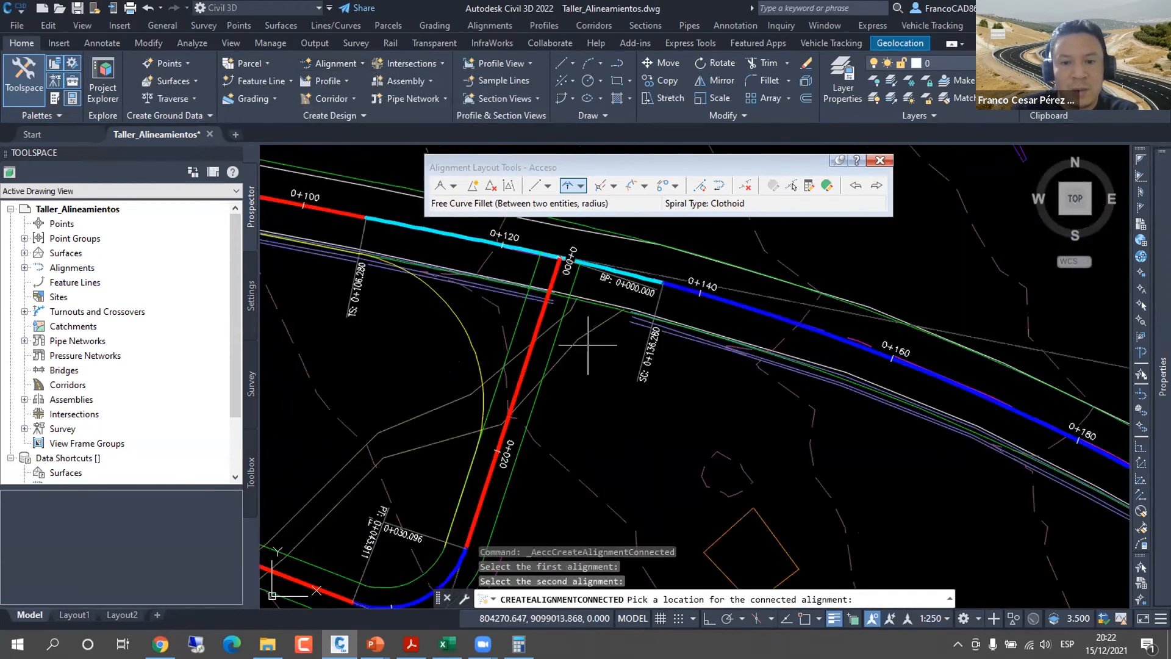
click(568, 298)
key(Return)
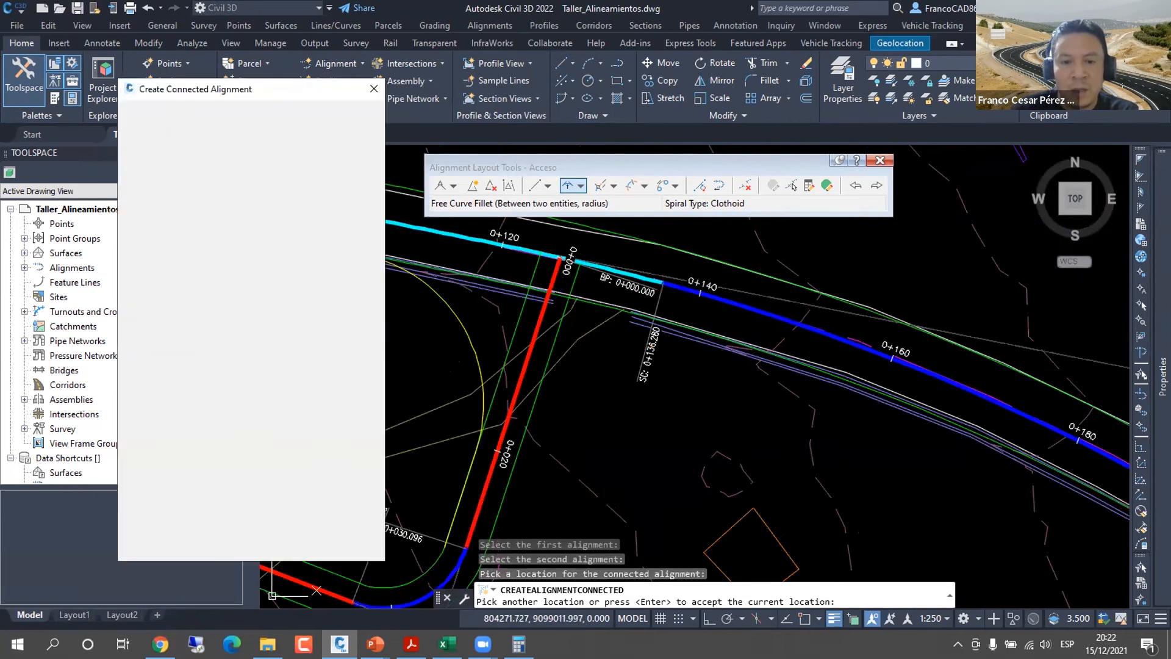
Step: Assign the I-PLAN-OBJ-EJEDES-BERMA alignment style and the _NO-VISIBLE label set to the connected alignment
click(224, 358)
click(189, 412)
click(195, 440)
scroll(195, 482, up, 5)
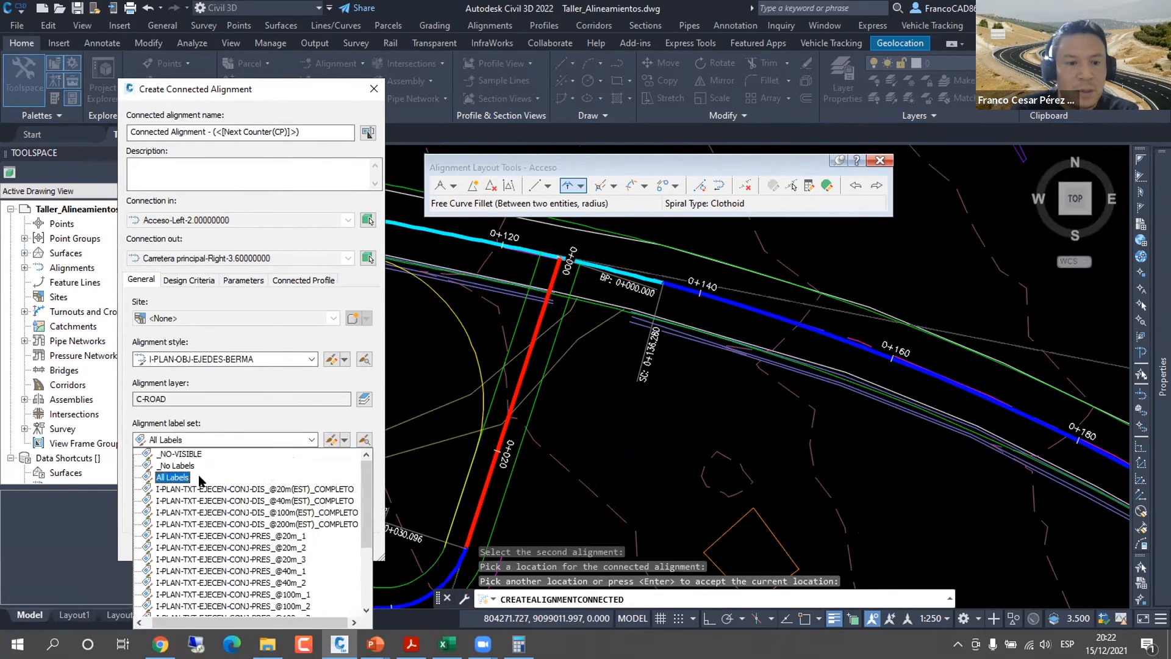
click(196, 453)
Step: Set the curve radius to 25 m and both the incoming and outgoing connection overlaps to 10 m
click(243, 281)
double_click(160, 349)
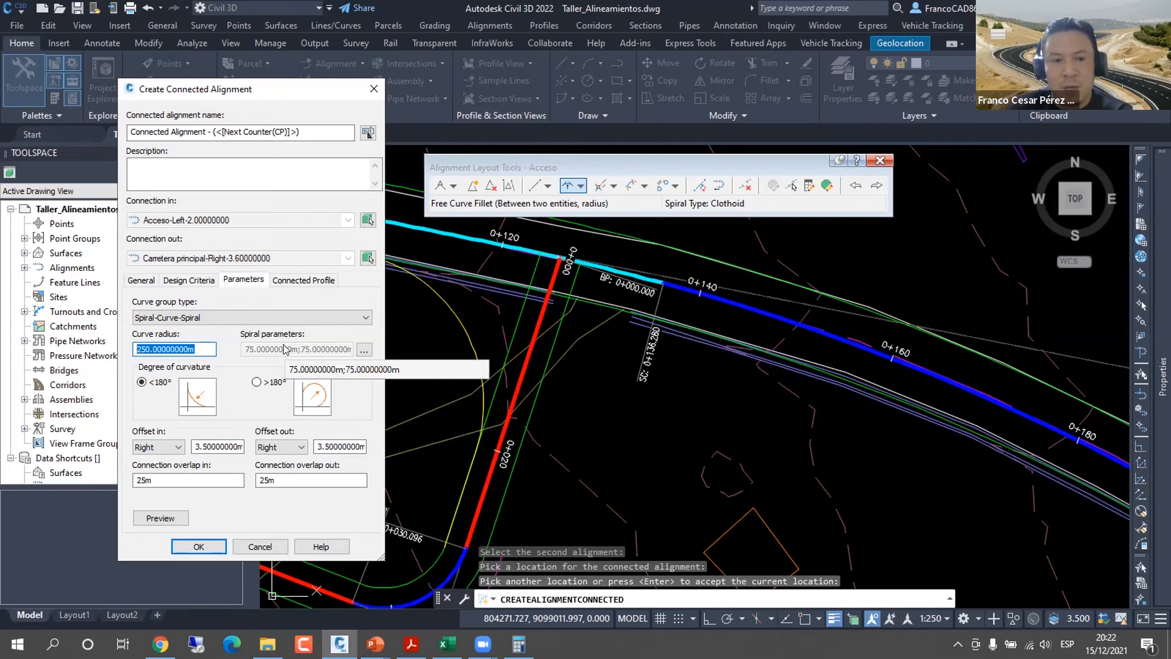
text(25)
click(181, 479)
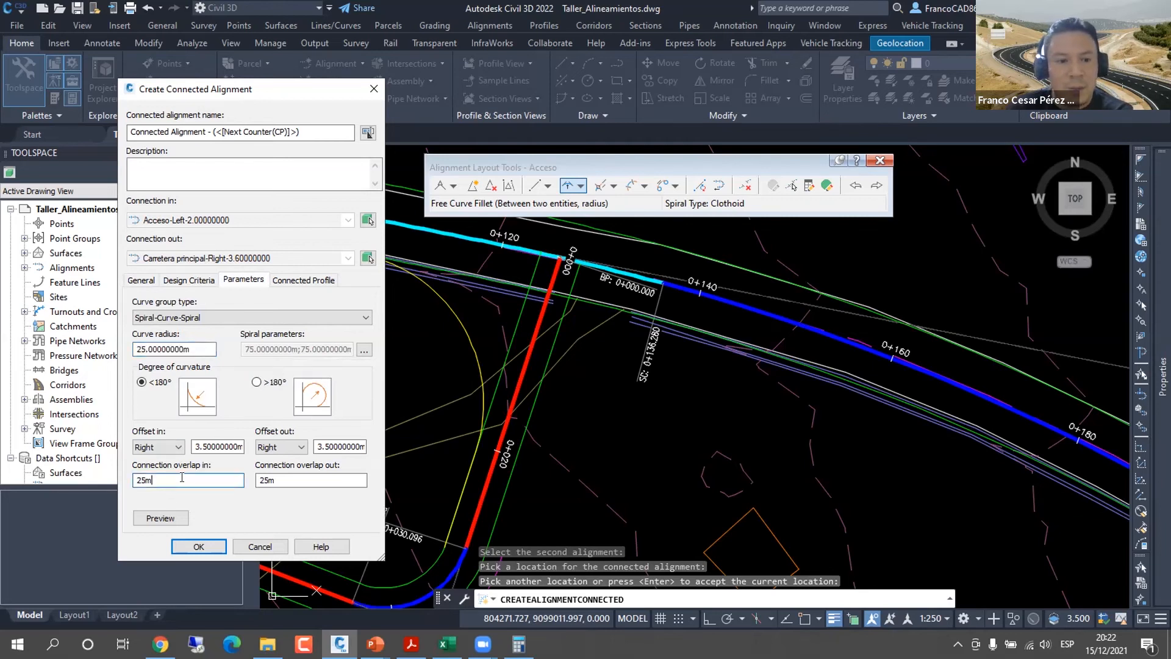
text(10)
key(Tab)
text(10)
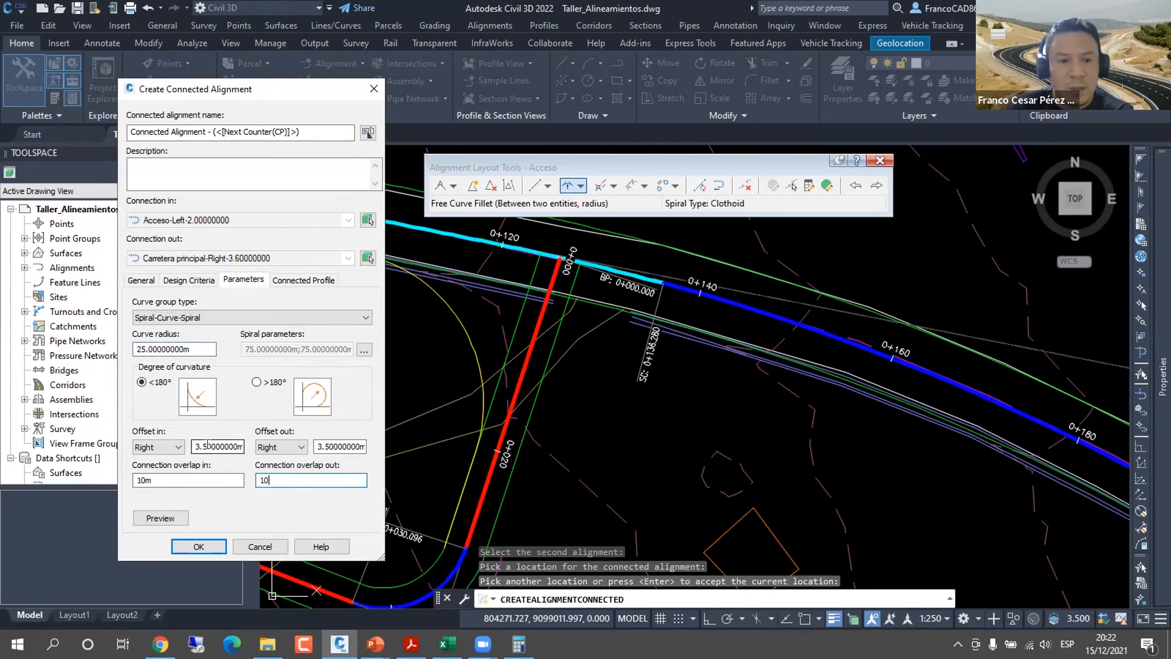
Step: Set the incoming and outgoing offsets of the southeast connected alignment to 0 m
drag(193, 446, 348, 457)
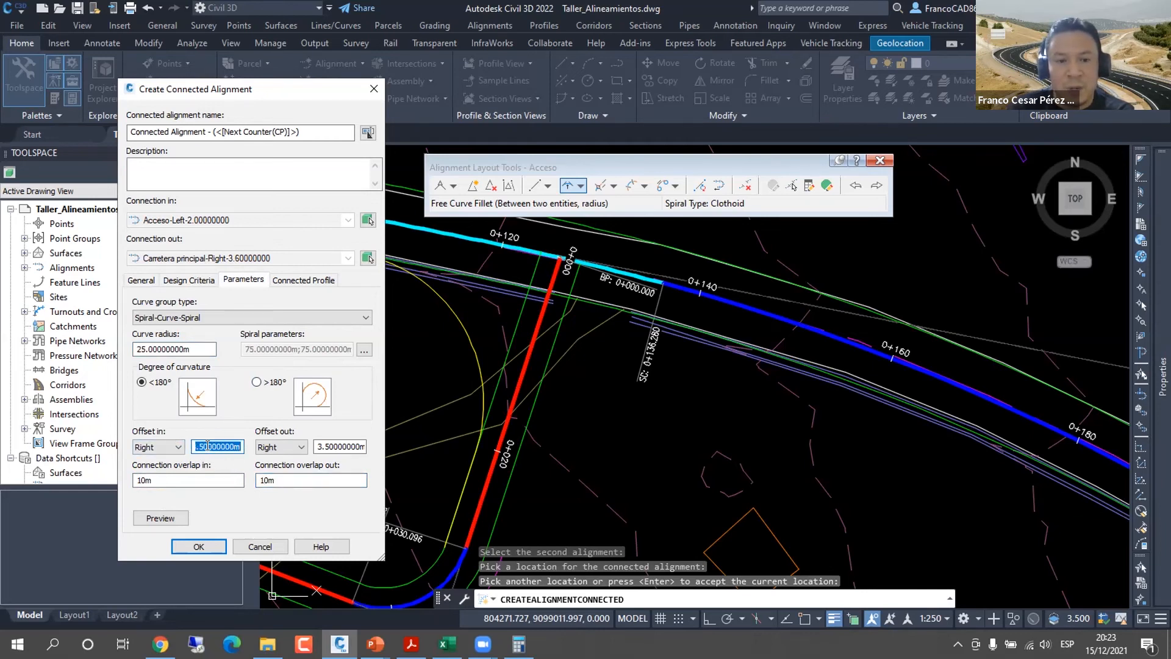
drag(318, 446, 406, 452)
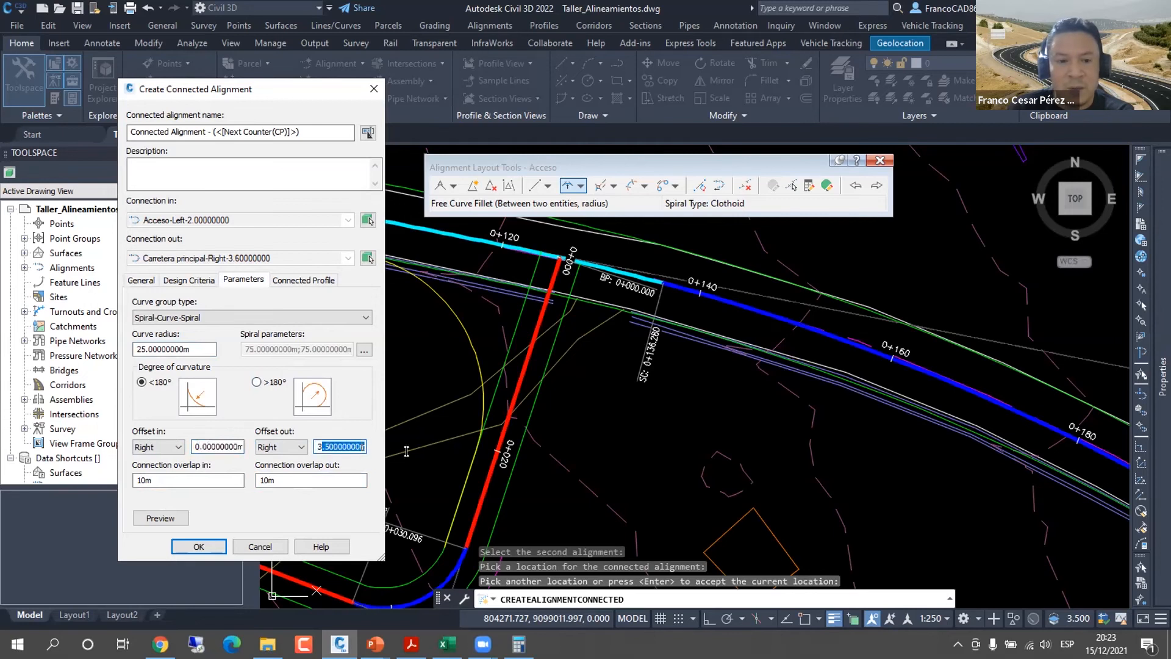
text(0)
drag(327, 446, 269, 449)
text(0)
click(303, 480)
Step: Change the curve group type to Circular Fillet with a 25 m radius and create the connected alignment
click(183, 317)
click(160, 327)
double_click(181, 347)
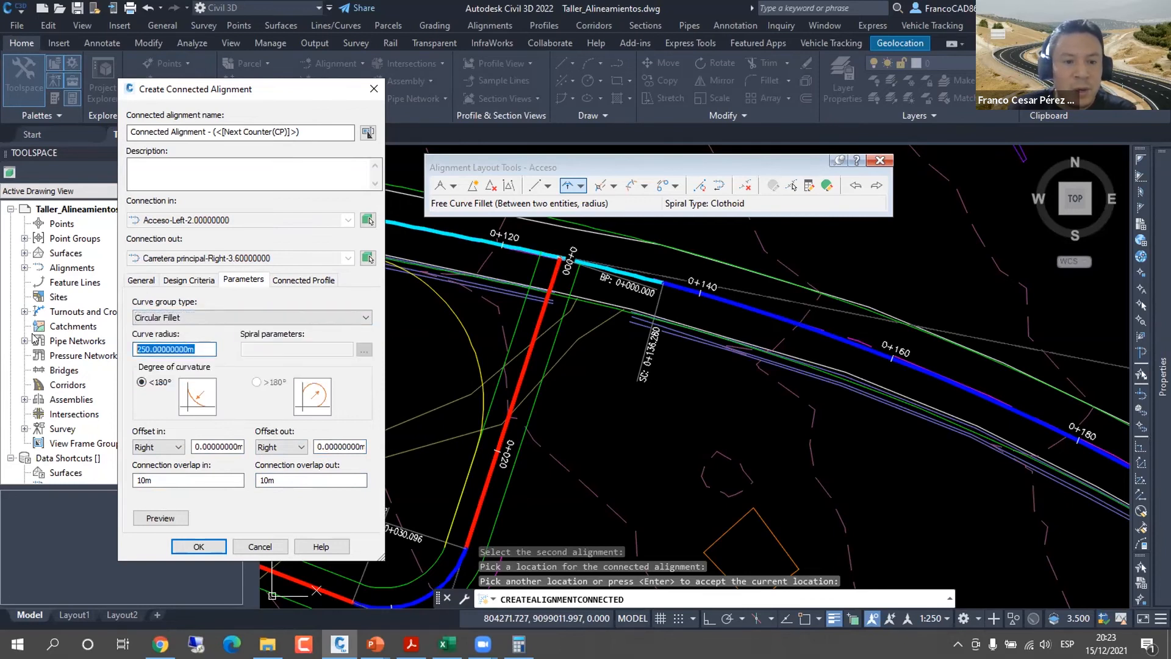
text(25)
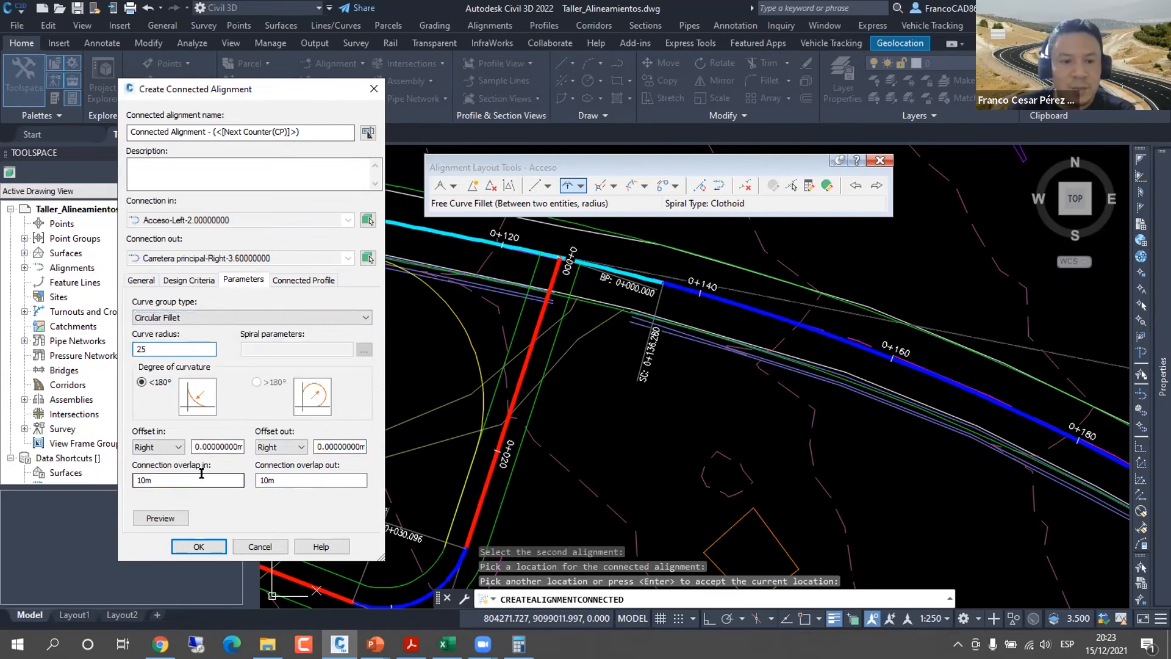
click(199, 476)
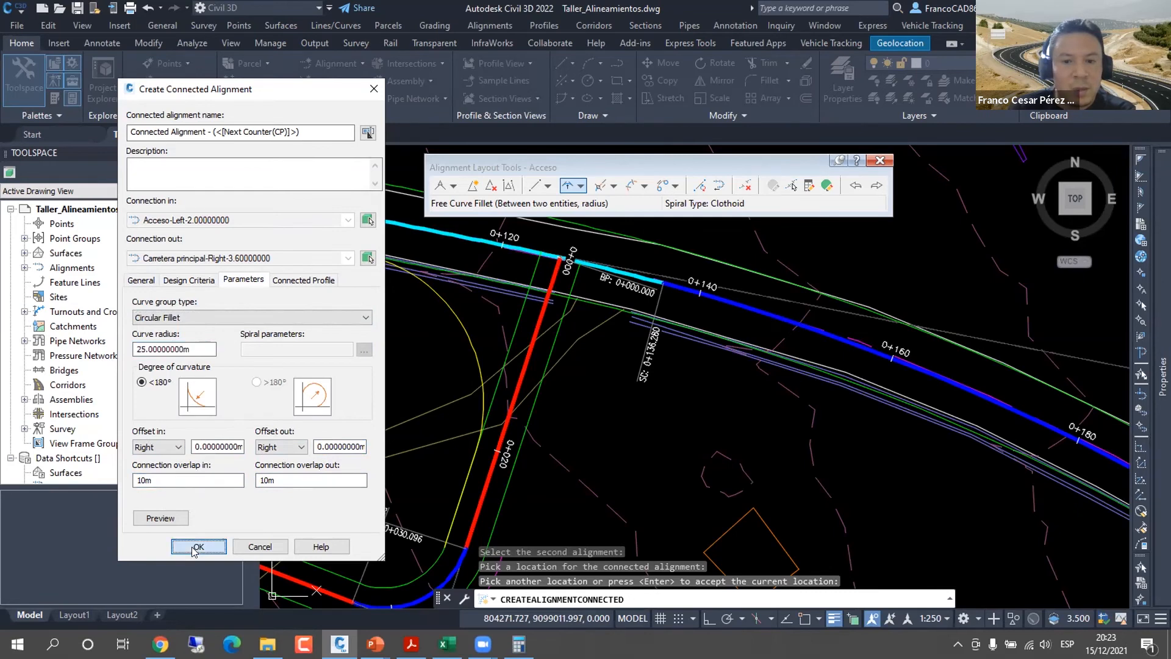
click(198, 546)
scroll(604, 378, down, 2)
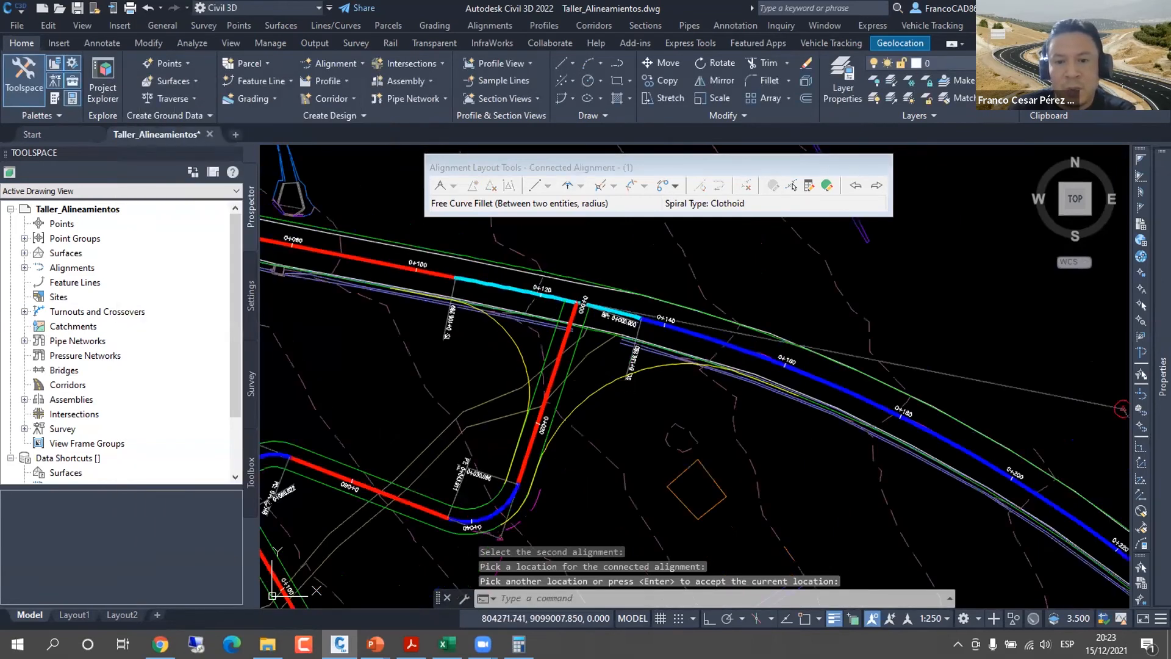
Step: Select the new connected alignment and try stretching its fillet from the tangent point at the Carretera principal end
scroll(767, 374, up, 3)
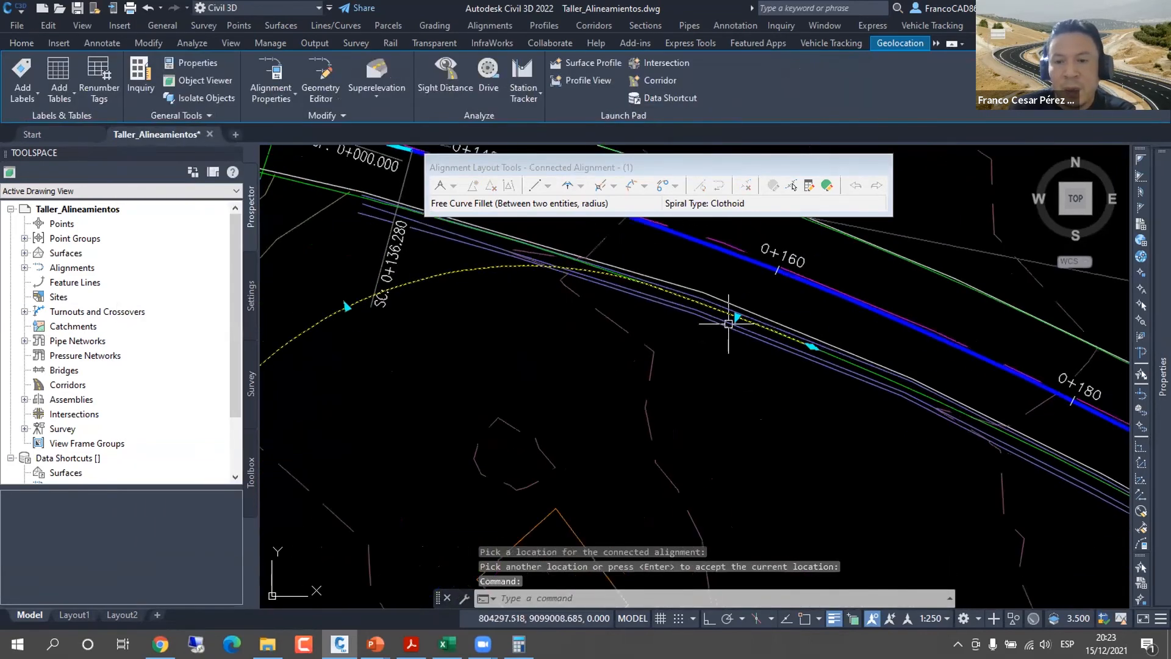
click(737, 316)
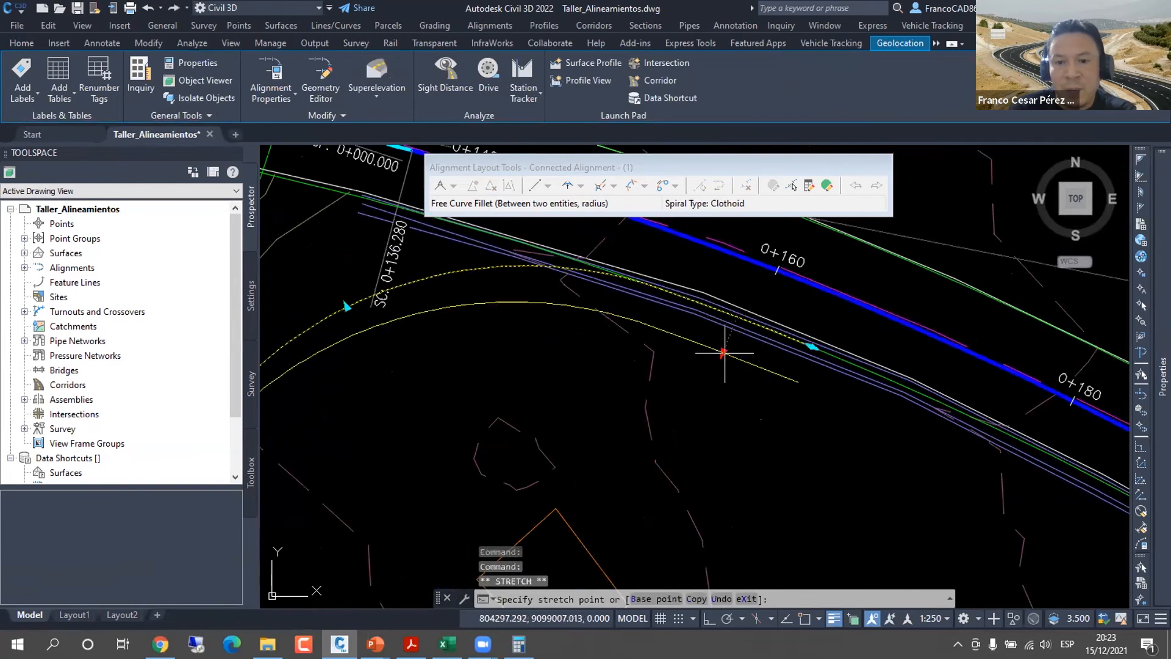
scroll(729, 370, down, 2)
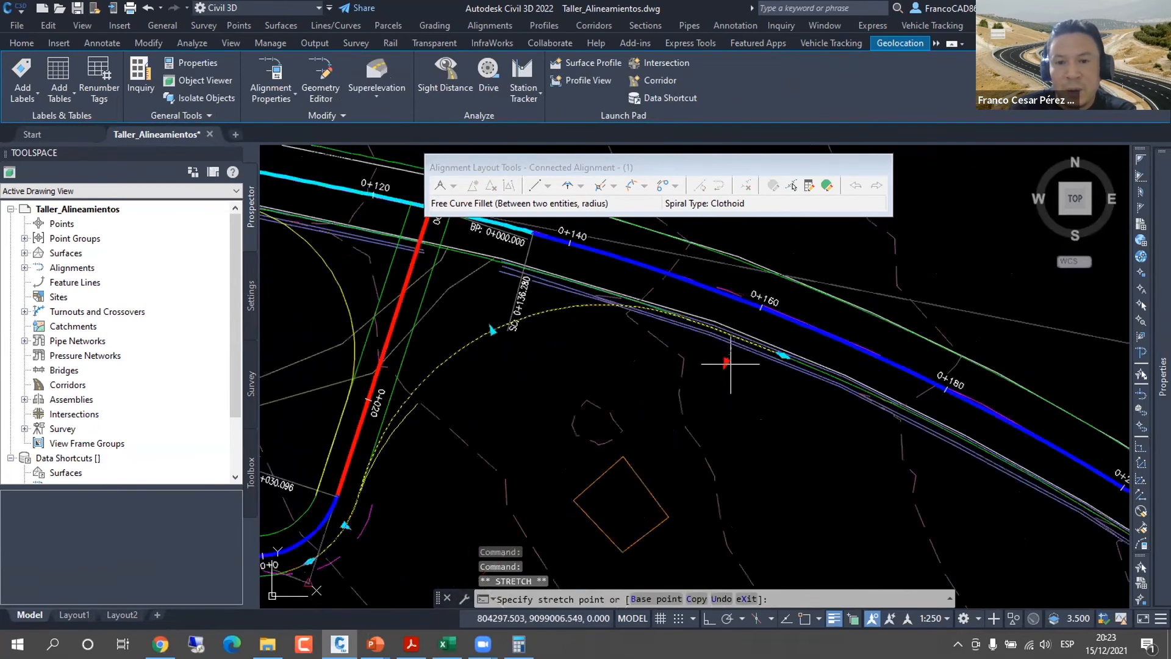
scroll(729, 370, up, 2)
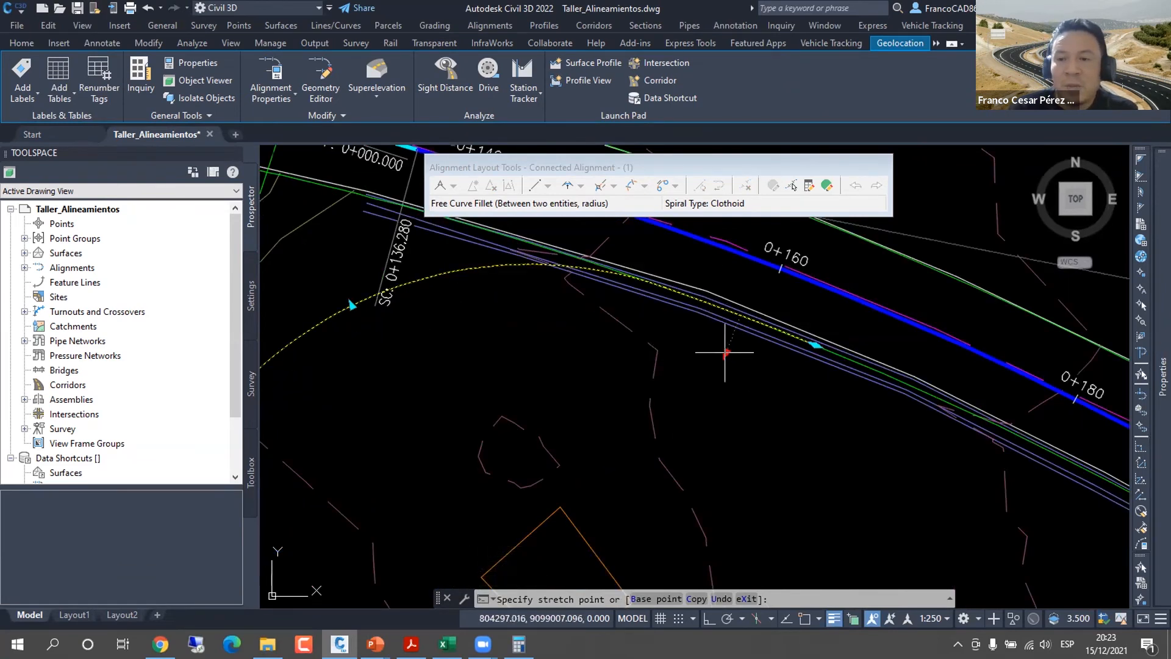
scroll(727, 357, down, 4)
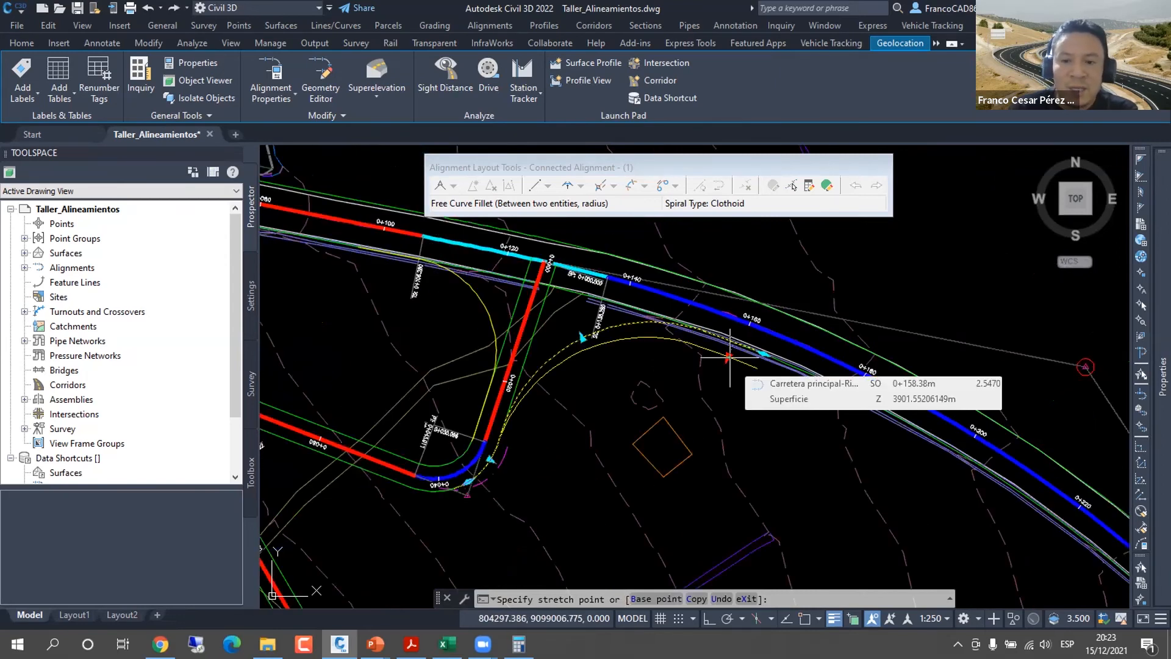
key(Escape)
Step: Try stretching the new connected alignment's fillet outward from its tangent point at the Acceso end
scroll(731, 358, up, 4)
middle_drag(313, 496, 622, 348)
middle_drag(361, 517, 504, 413)
click(564, 368)
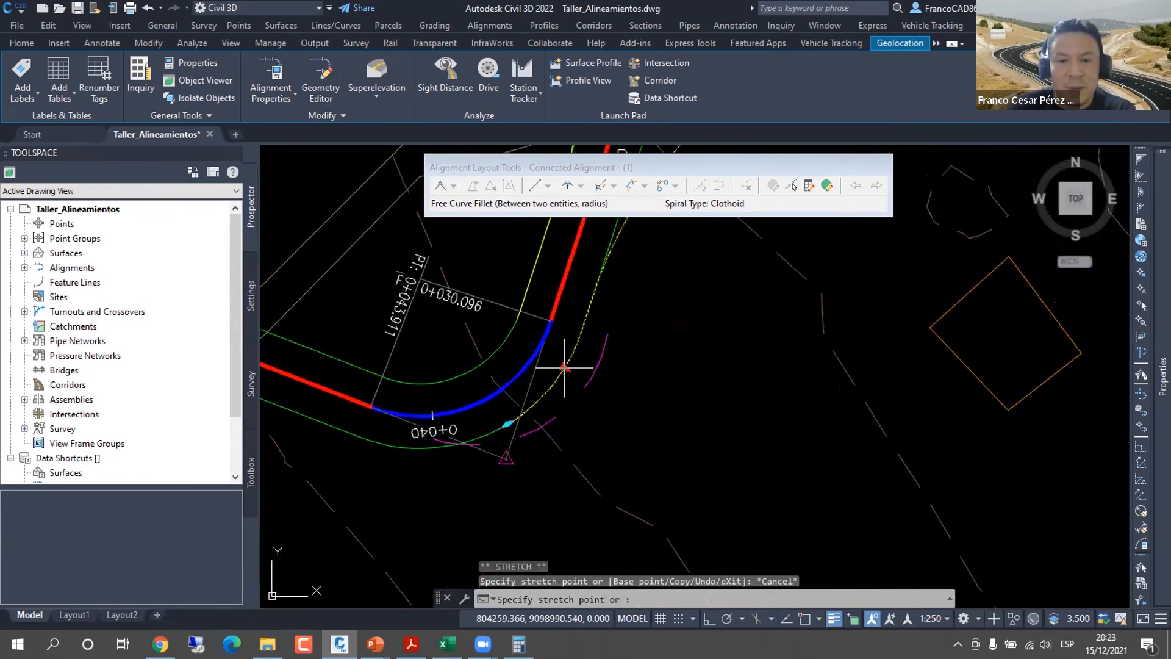
scroll(607, 391, down, 2)
middle_drag(607, 392, 510, 457)
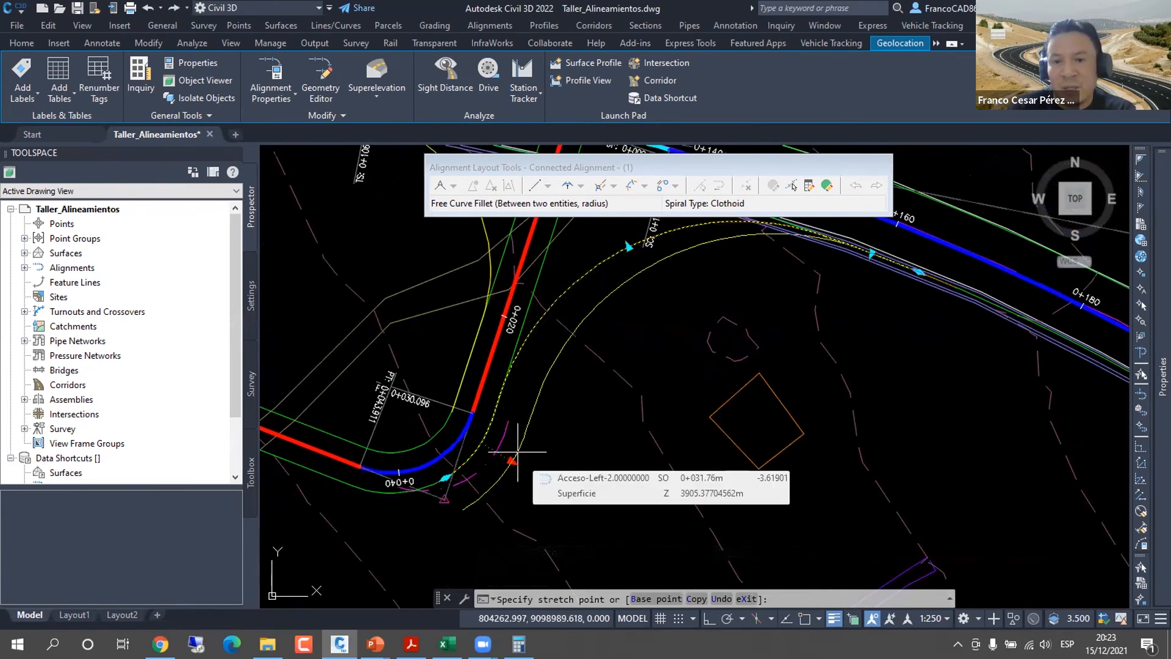
scroll(515, 450, up, 2)
middle_drag(515, 449, 613, 379)
key(Escape)
middle_drag(811, 317, 468, 501)
scroll(468, 501, down, 2)
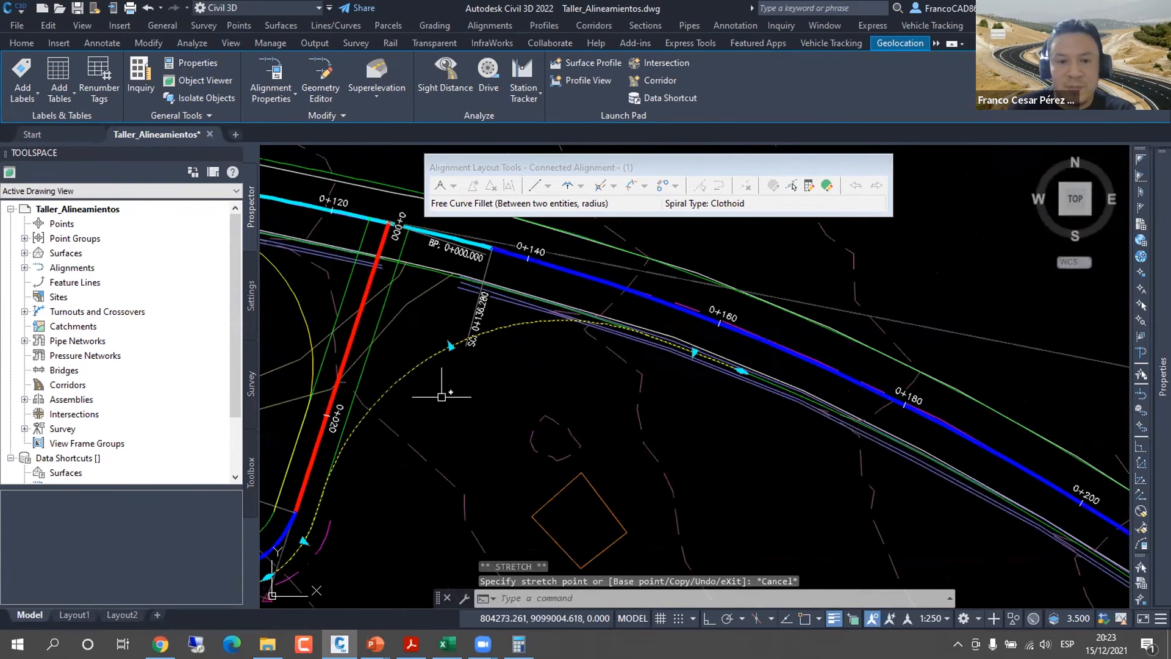
Step: Stretch the southeast connected alignment's fillet from the grip at the middle of its curve and clear the selection
click(443, 330)
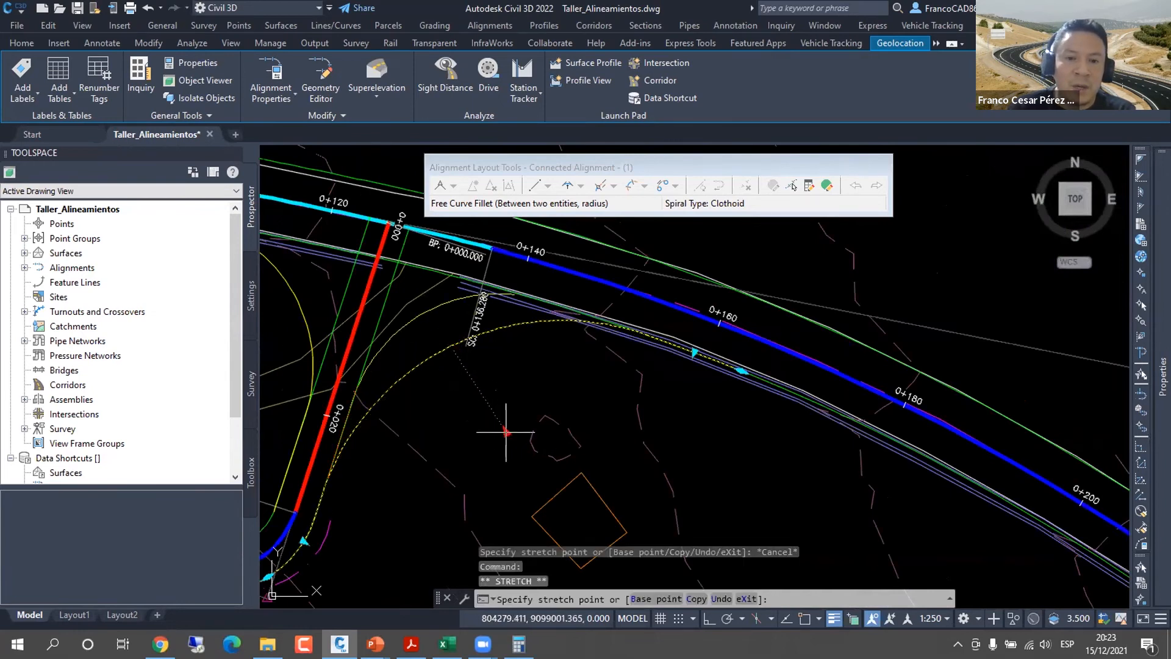
click(479, 413)
scroll(479, 412, down, 2)
middle_drag(439, 402, 644, 420)
scroll(596, 424, up, 2)
key(Escape)
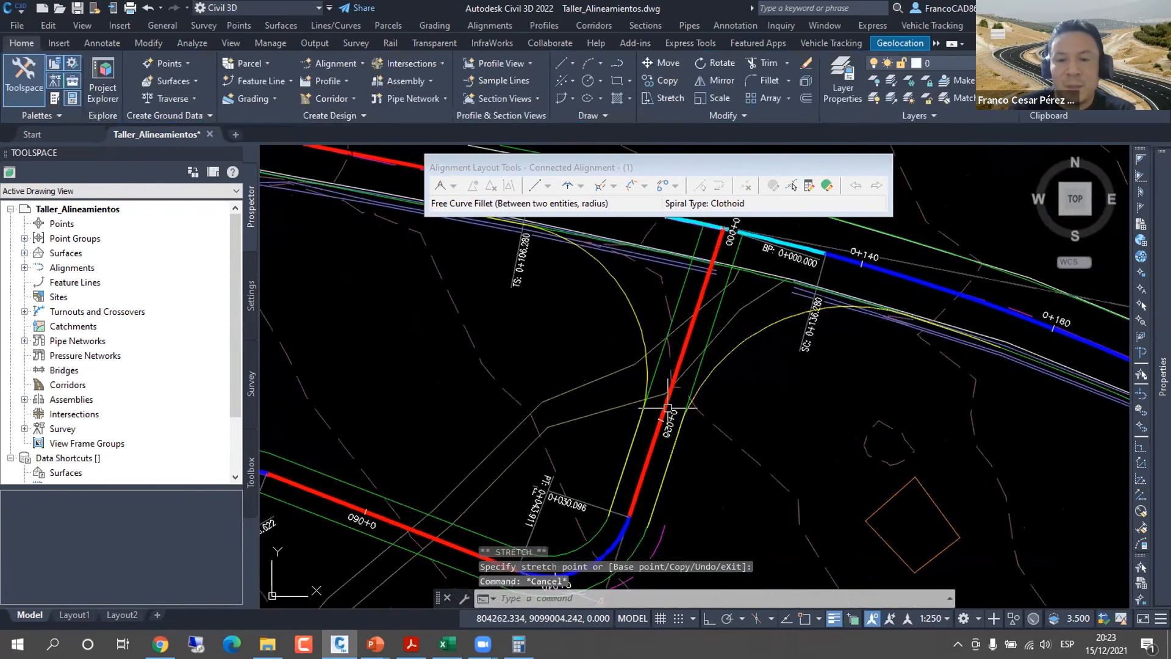
scroll(609, 460, down, 3)
scroll(608, 460, up, 5)
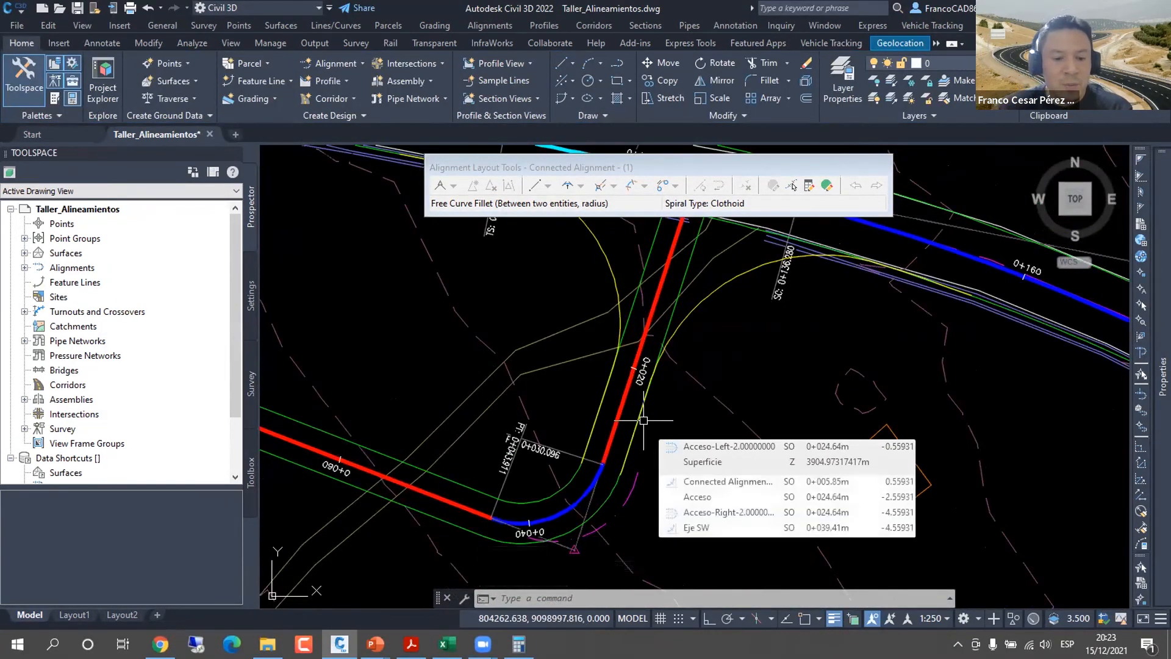
Step: Switch to the PowerPoint slide show and advance to the ¿Preguntas? slide
key(super+Tab)
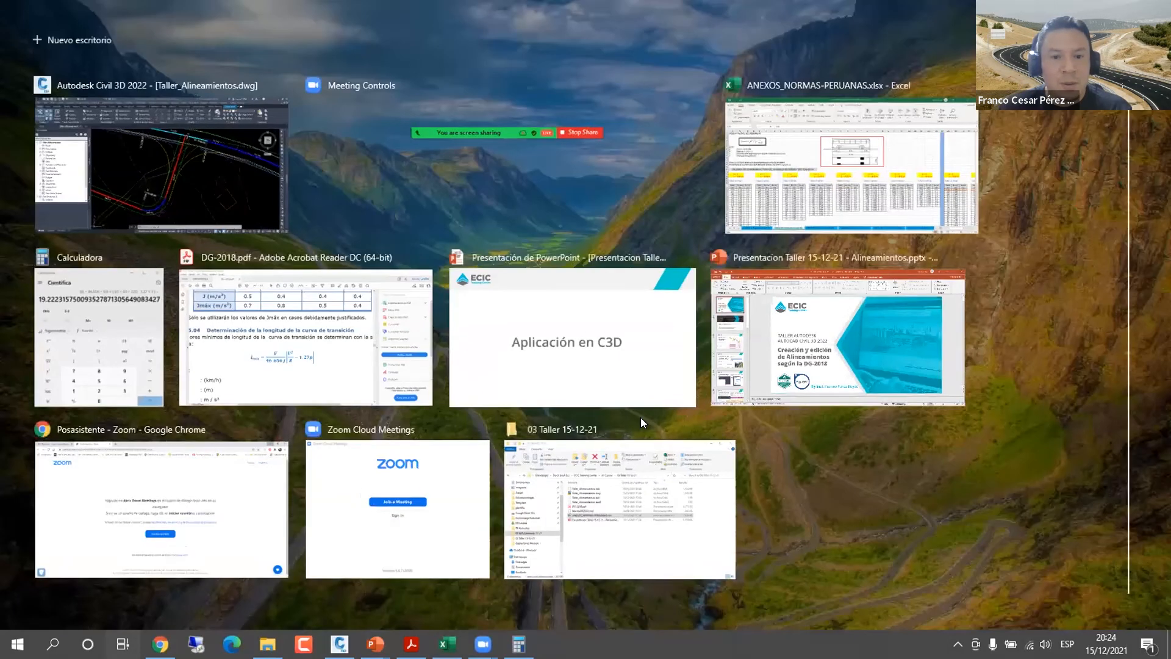
click(546, 366)
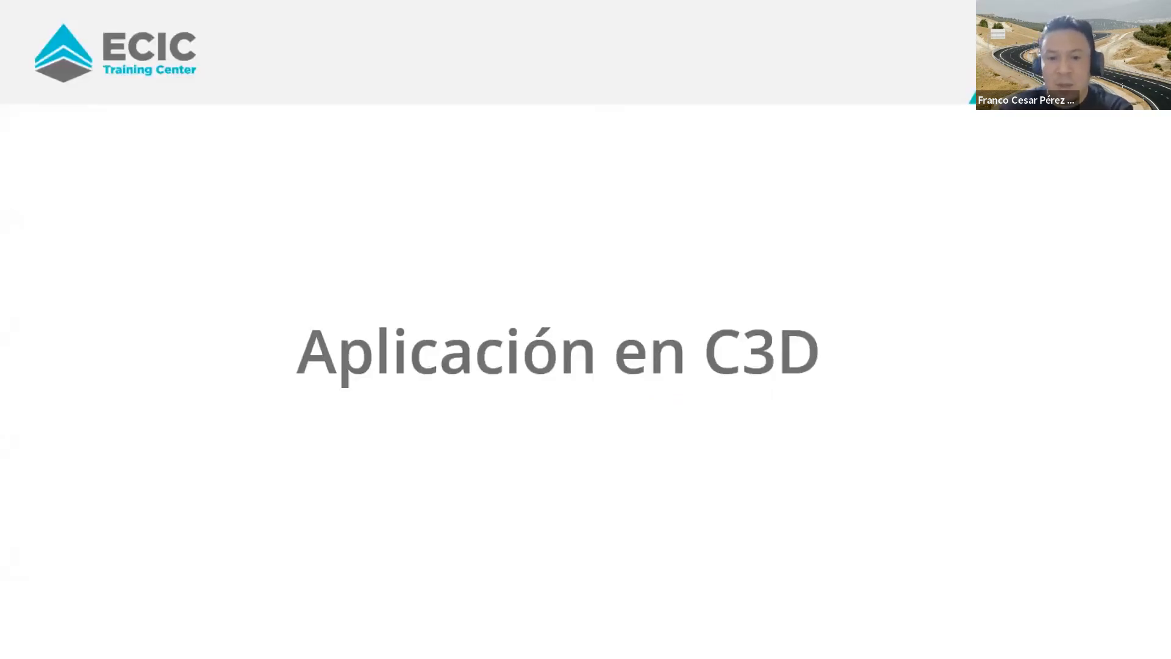
click(698, 450)
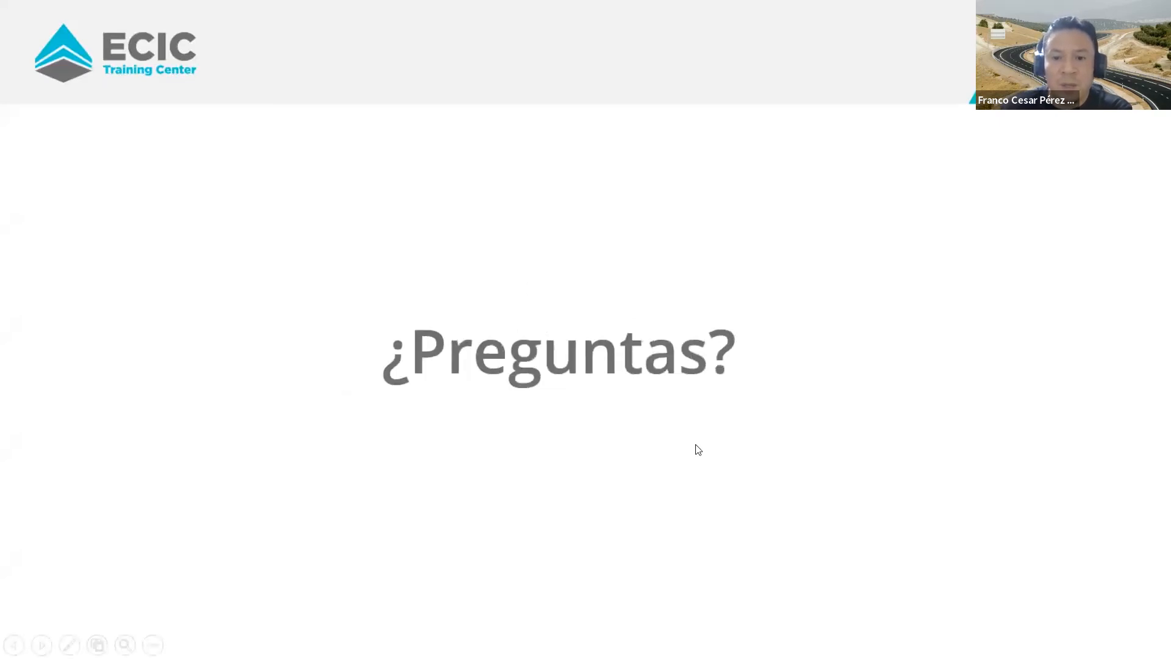
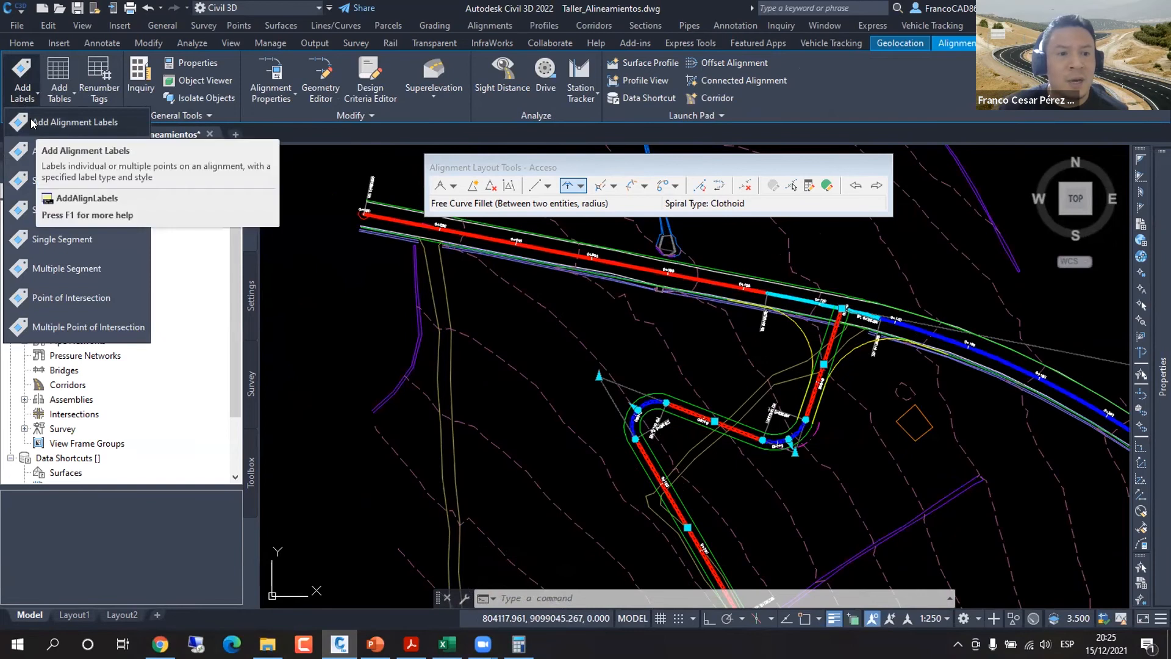
Step: Start adding alignment labels to the Acceso alignment and set the label type to Single Segment
click(33, 124)
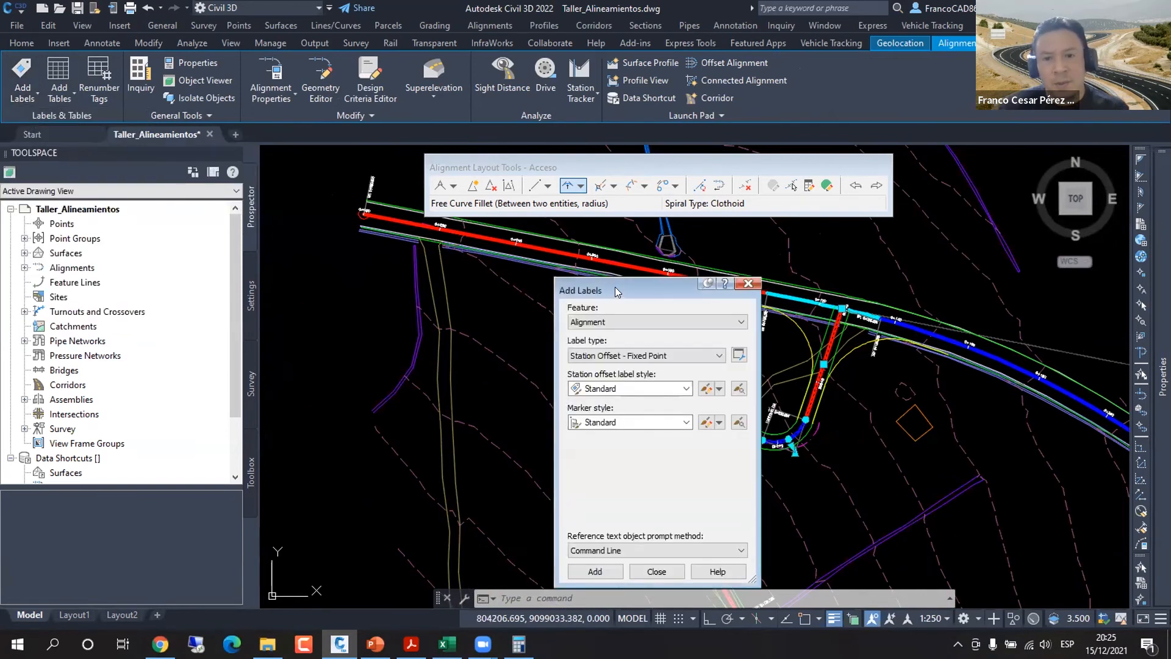
mouse_move(613, 290)
mouse_down()
mouse_move(375, 173)
mouse_move(352, 216)
mouse_up()
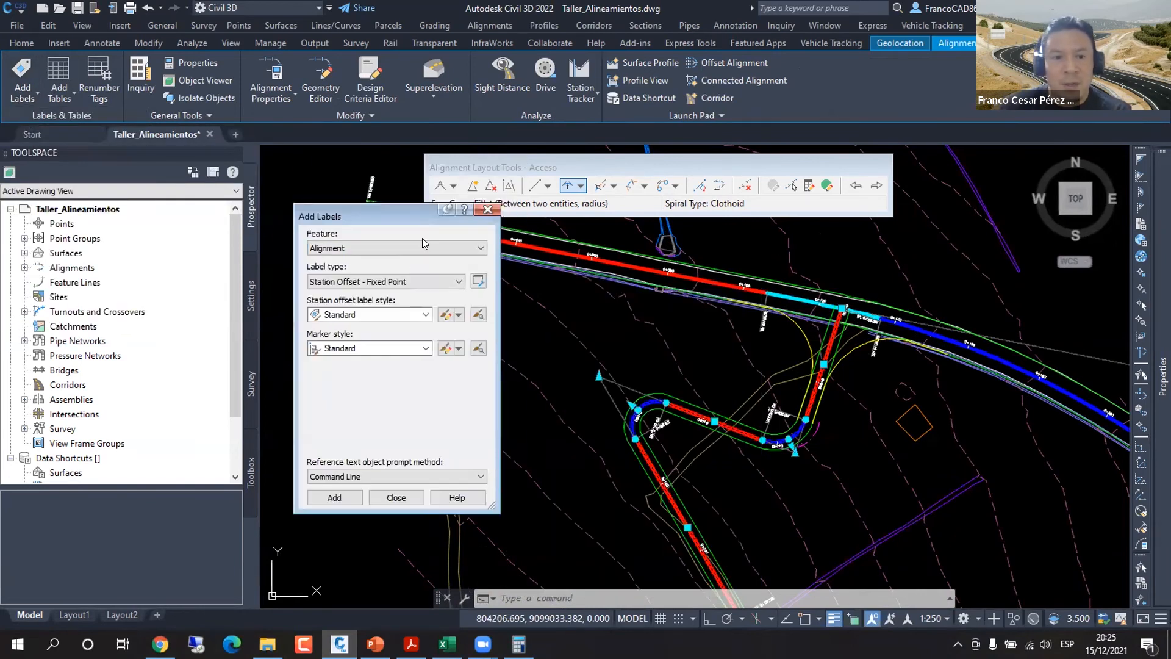
click(359, 281)
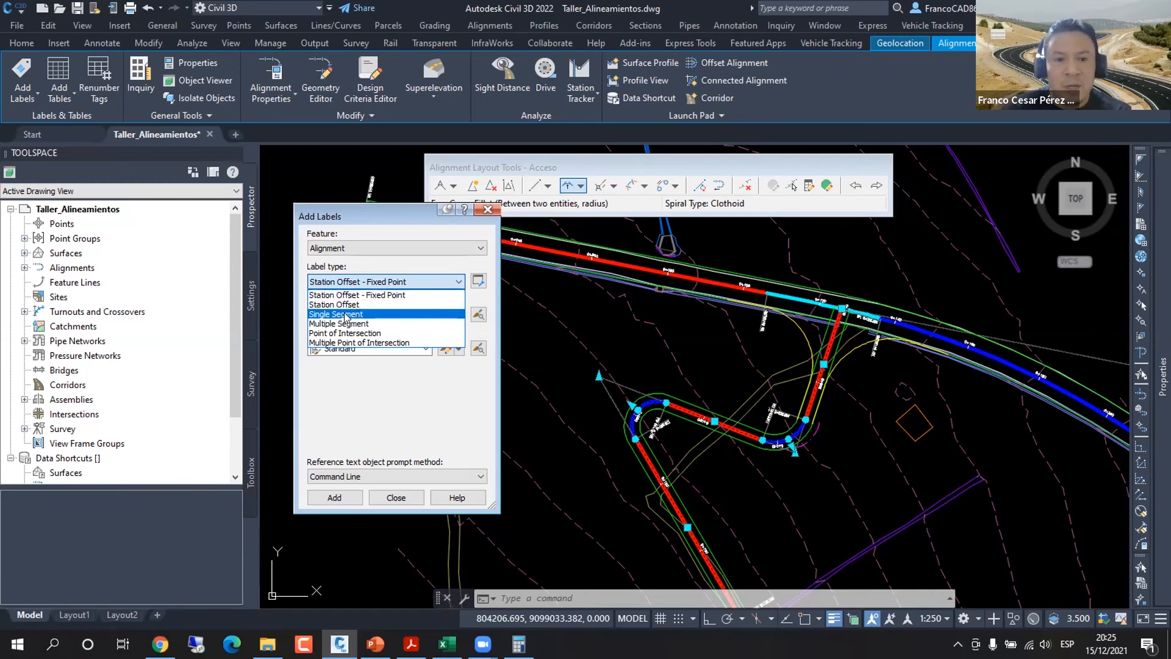
click(349, 314)
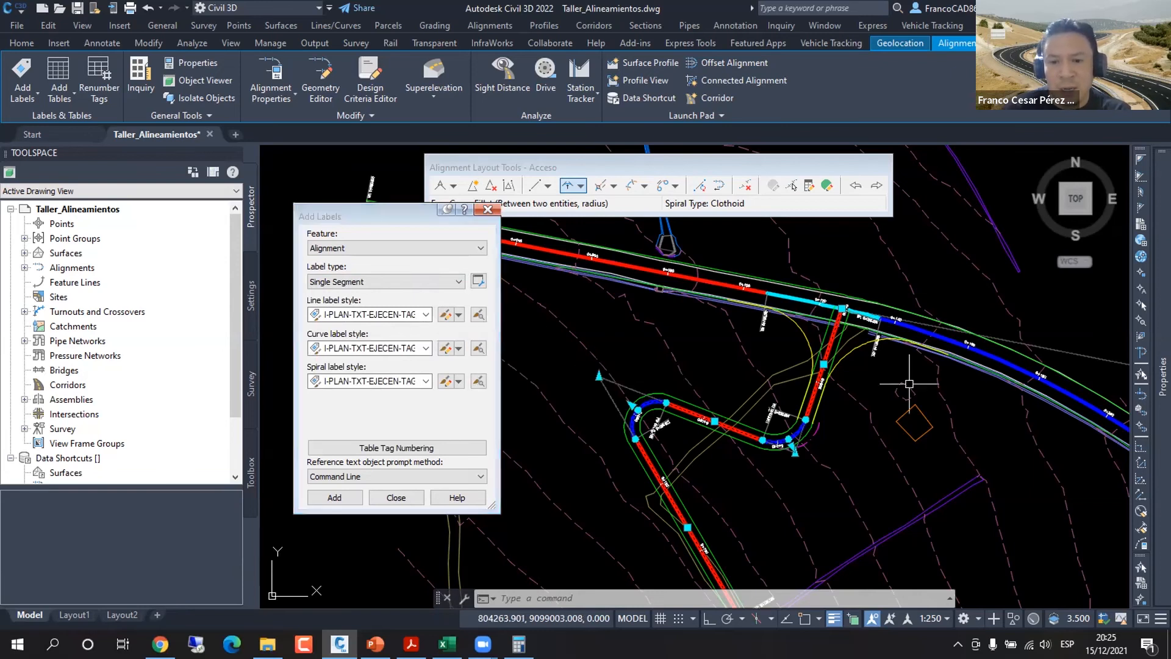
Step: Widen the Add Labels dialog and review the available line label styles, keeping I-PLAN-TXT-EJECEN-TAGLINEA
scroll(795, 383, down, 2)
middle_drag(792, 399, 780, 317)
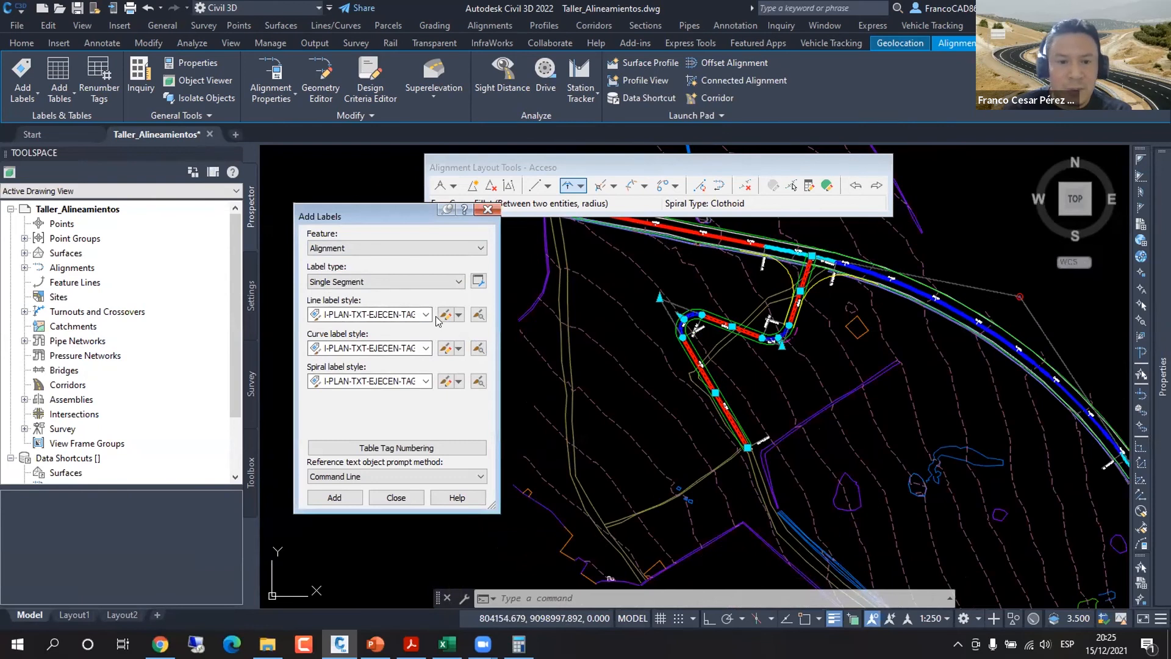
drag(490, 504, 552, 508)
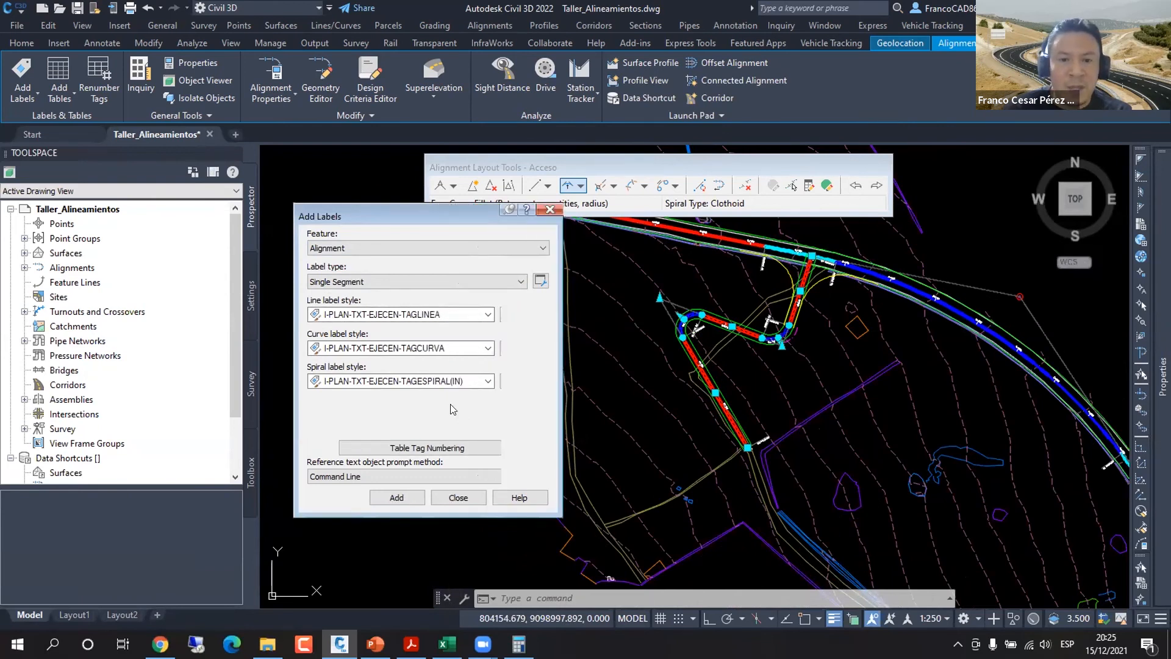
click(486, 314)
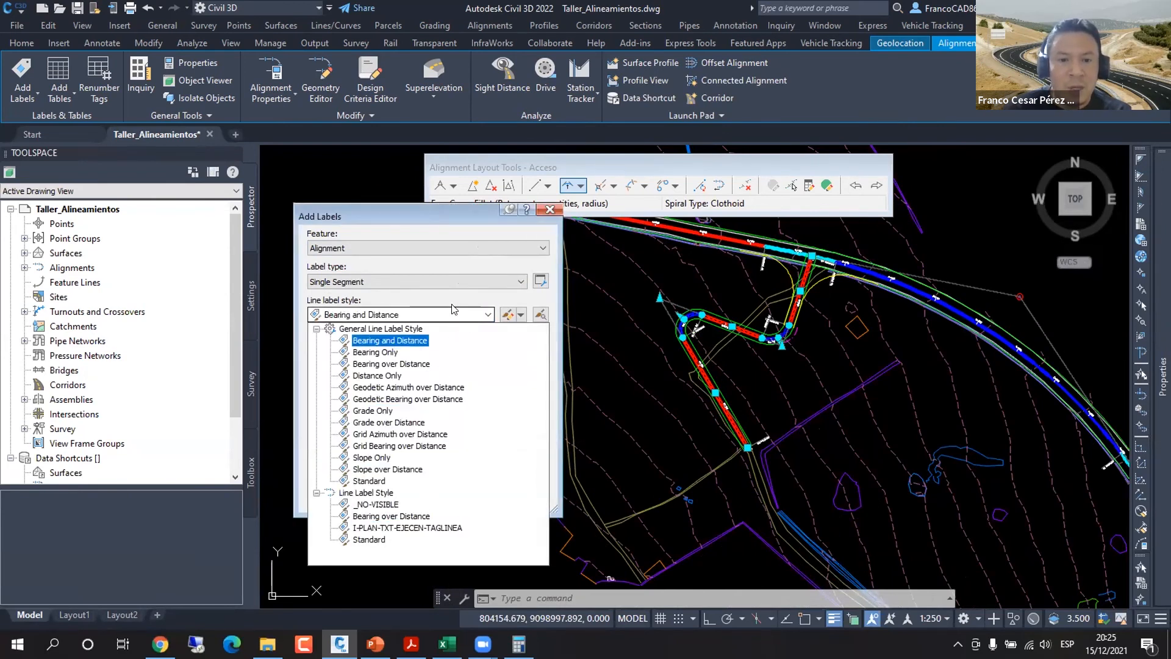
click(456, 301)
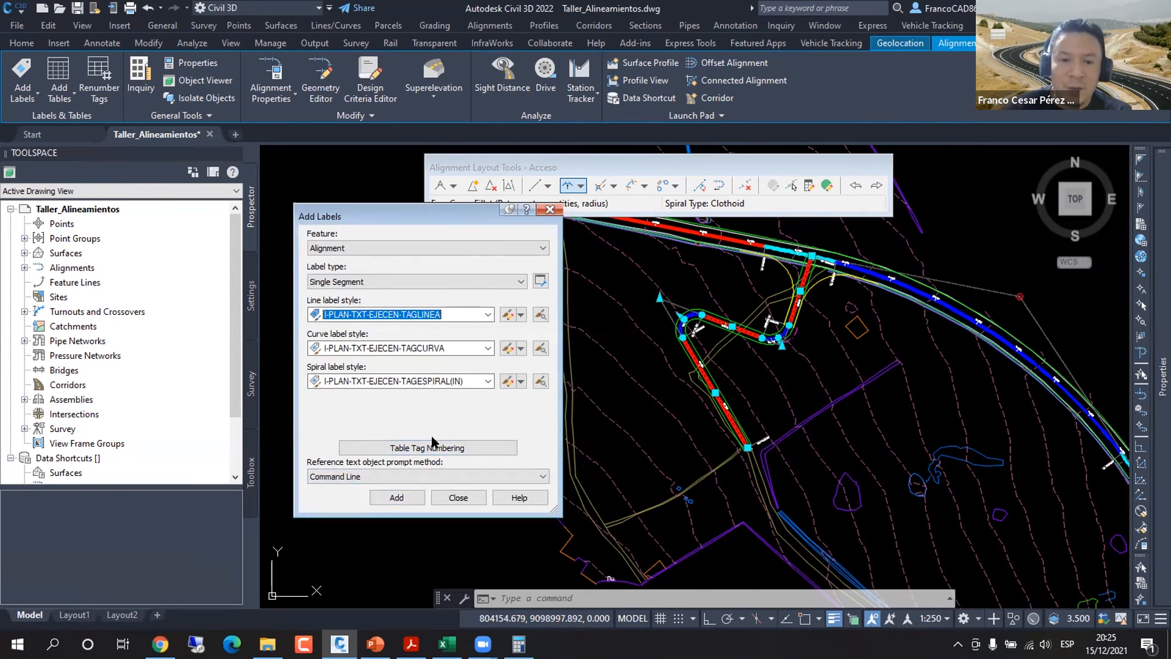
Step: Review the table tag numbering settings for lines, curves and spirals and accept them as they are
click(412, 448)
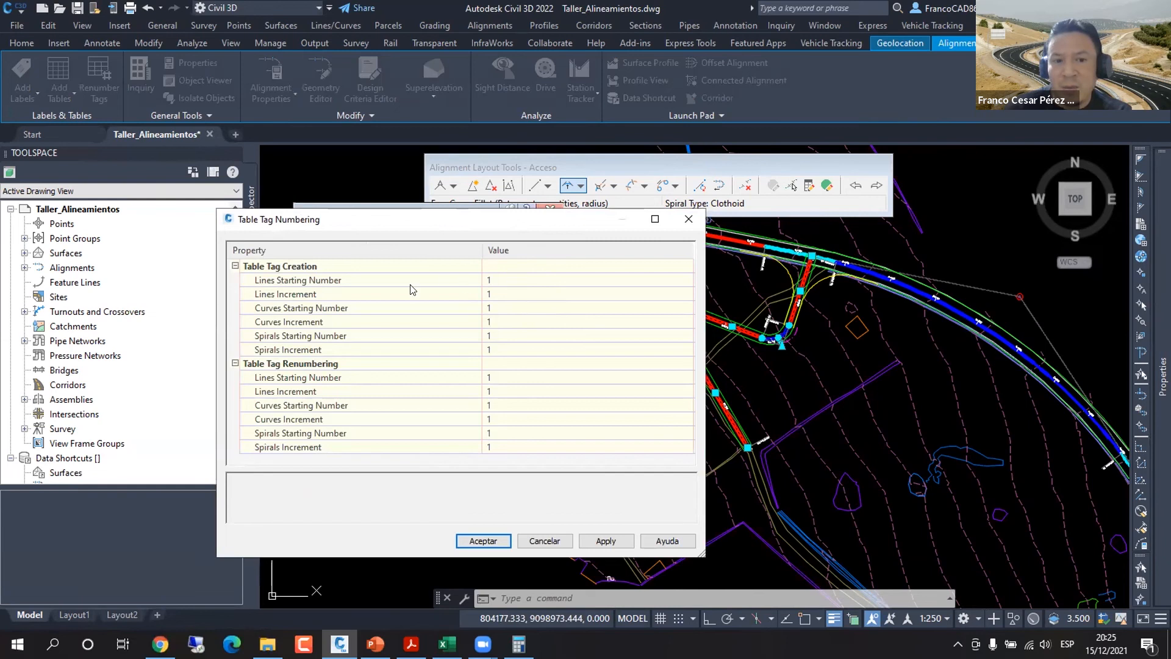
drag(515, 215, 771, 273)
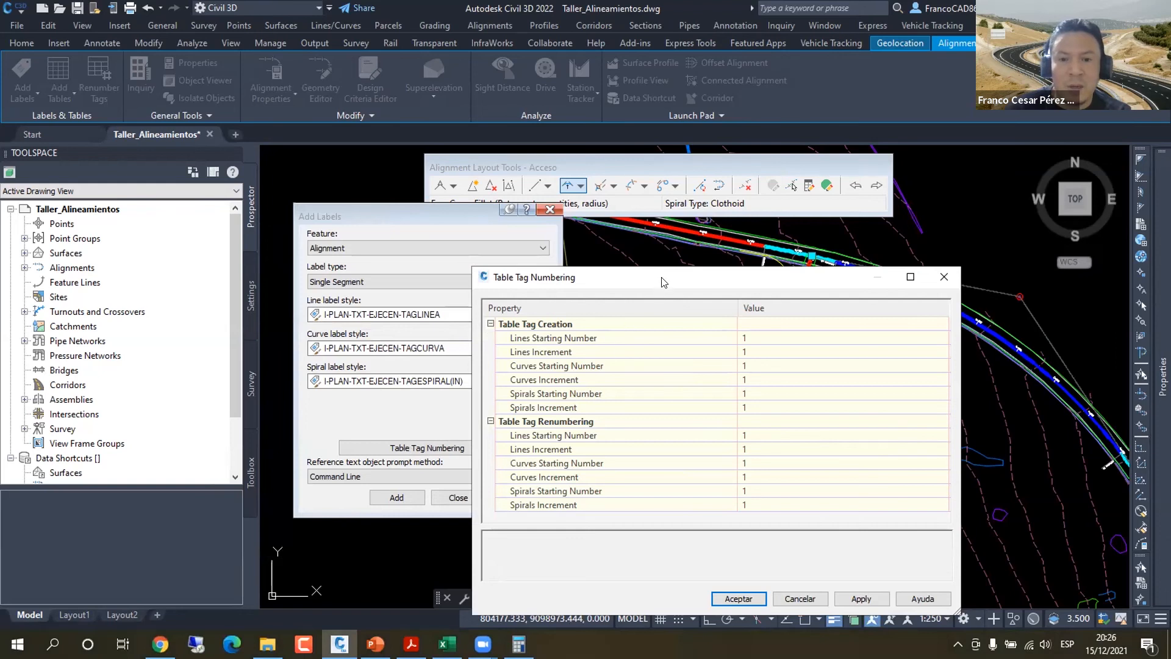
drag(665, 282, 513, 165)
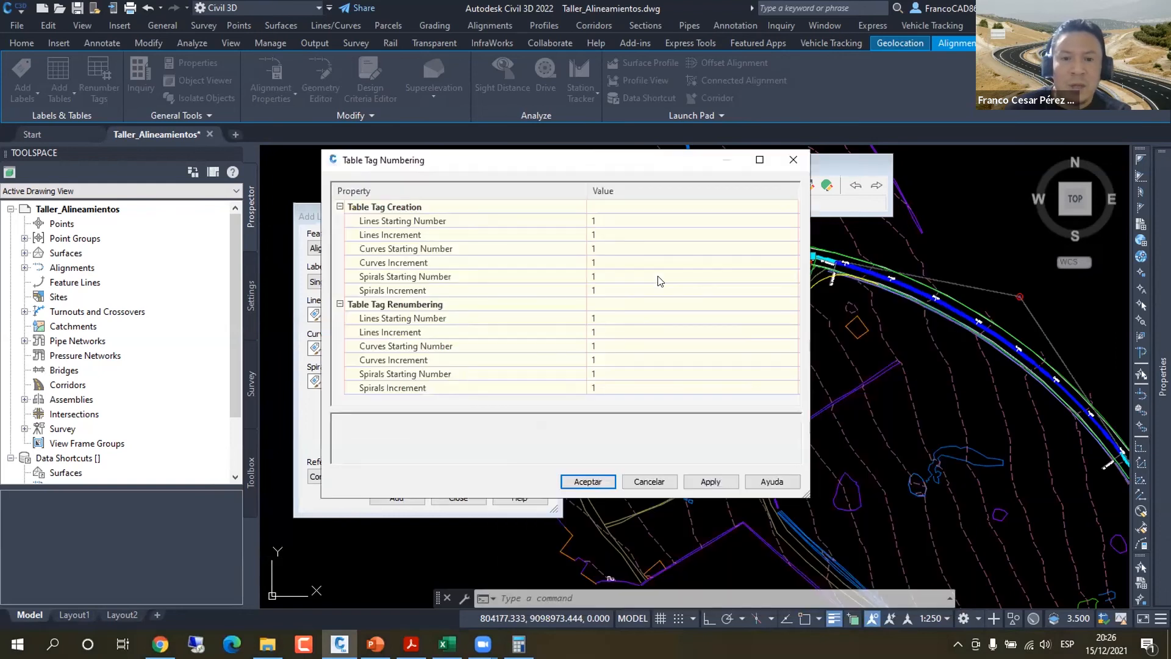
click(588, 480)
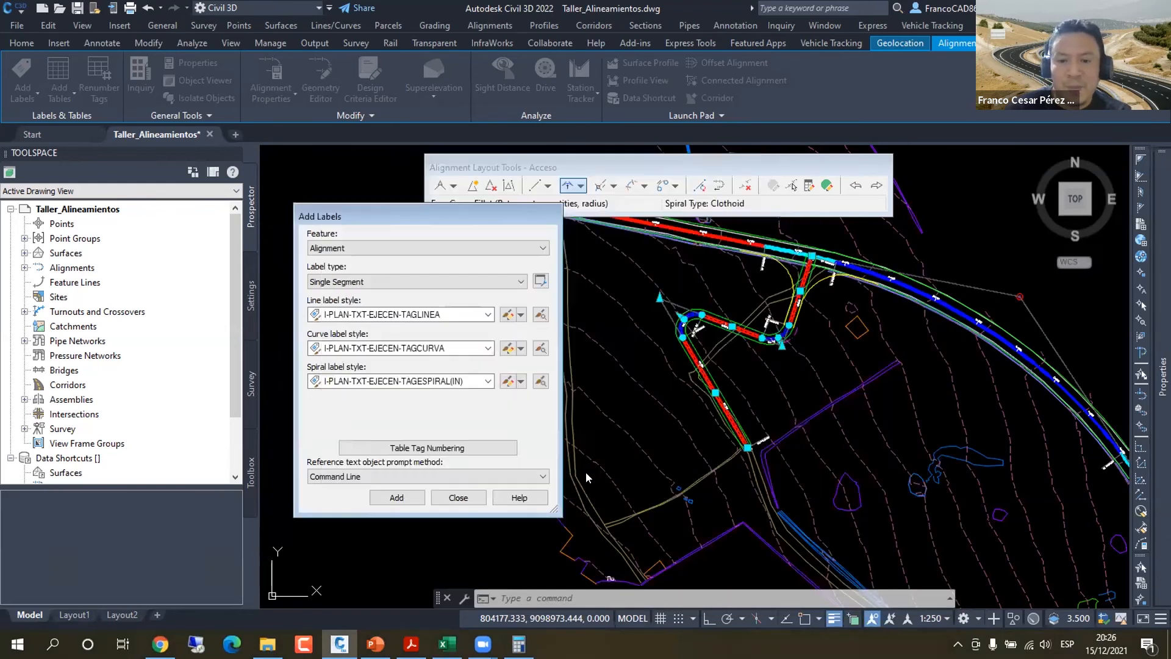
Step: Add single-segment tag labels in the I-PLAN-TXT-EJECEN-TAGCURVA style to both curves of the Acceso alignment
click(397, 498)
scroll(787, 380, up, 4)
scroll(788, 399, up, 5)
click(719, 382)
scroll(725, 363, down, 5)
scroll(731, 388, up, 5)
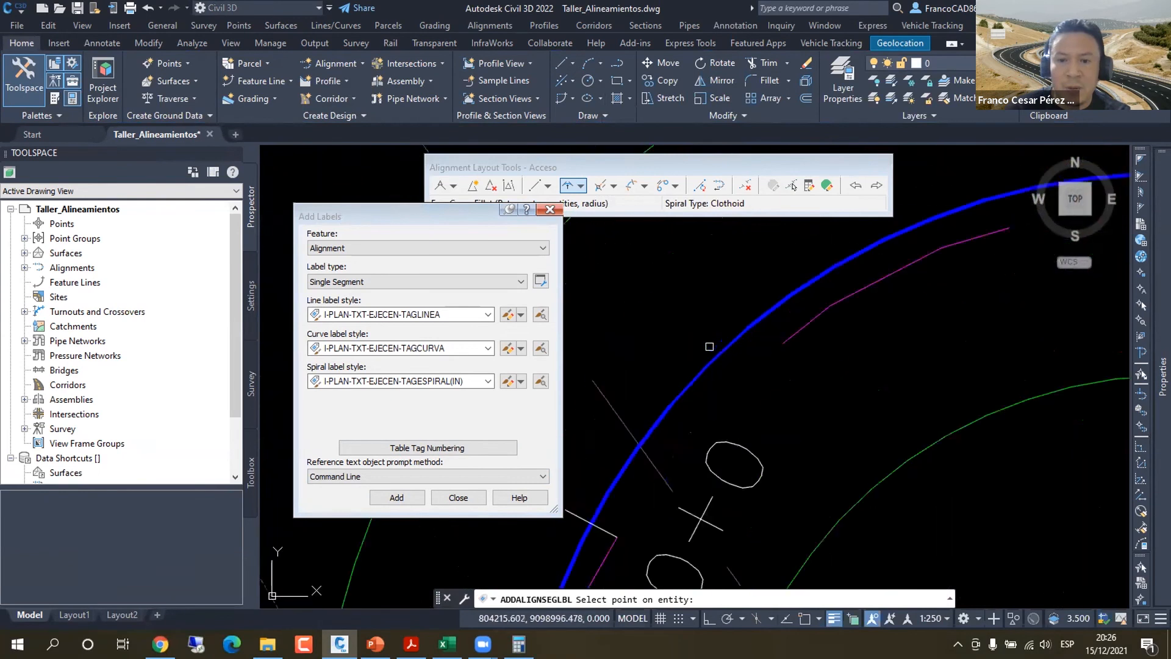
scroll(733, 332, down, 5)
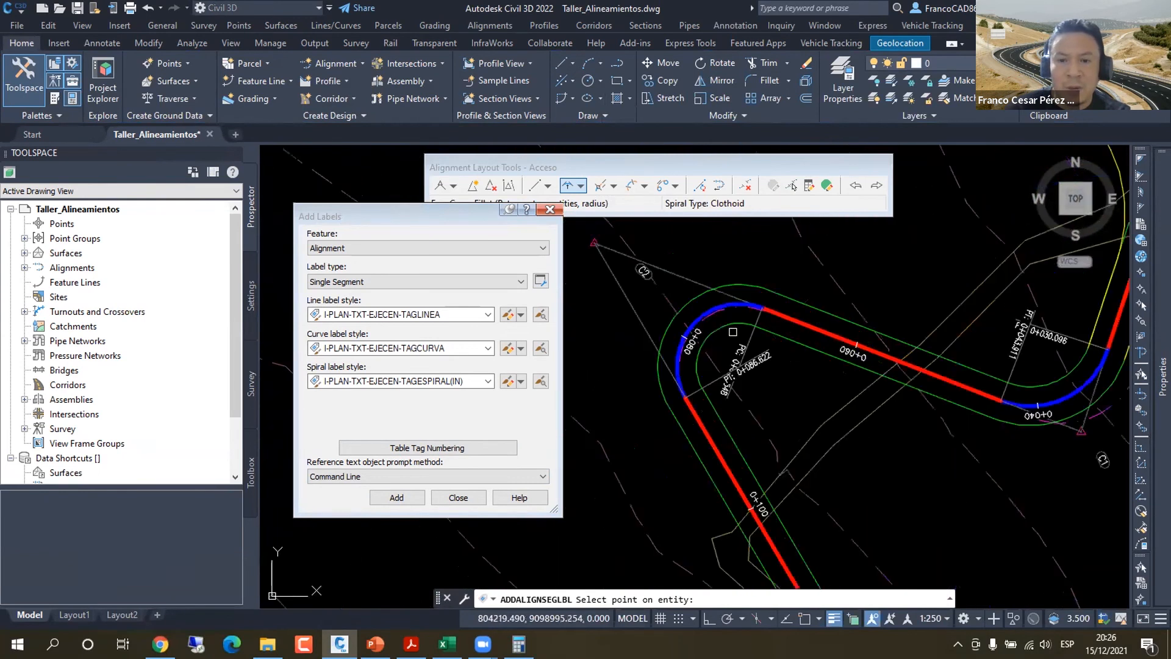
key(Escape)
Step: Delete the labelled curve sub-entity near station 0+040 from the Acceso alignment
middle_drag(1108, 469, 977, 464)
scroll(1020, 473, up, 2)
scroll(1020, 472, down, 4)
scroll(862, 356, up, 4)
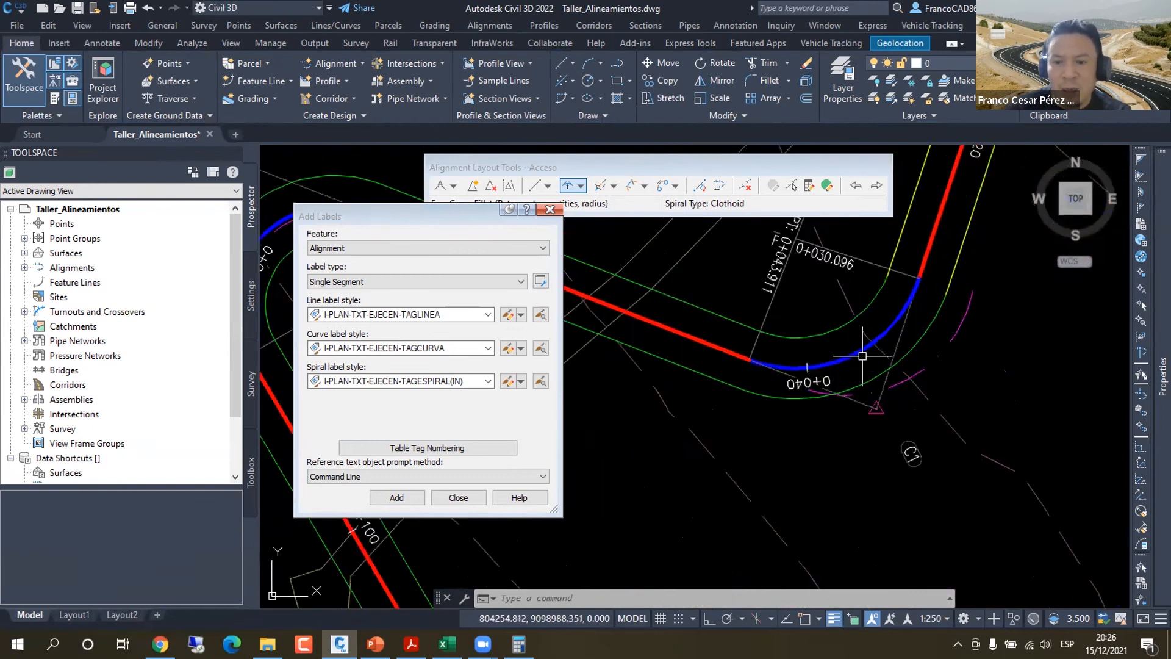
scroll(863, 356, down, 4)
scroll(870, 370, up, 4)
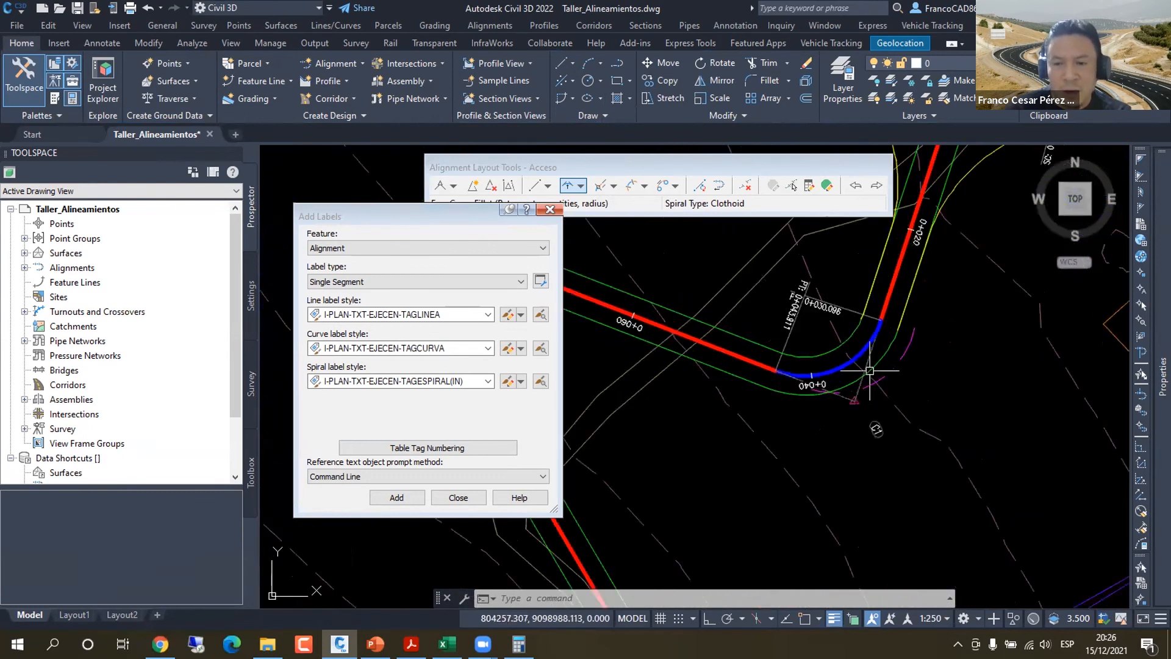
scroll(870, 370, up, 2)
click(838, 347)
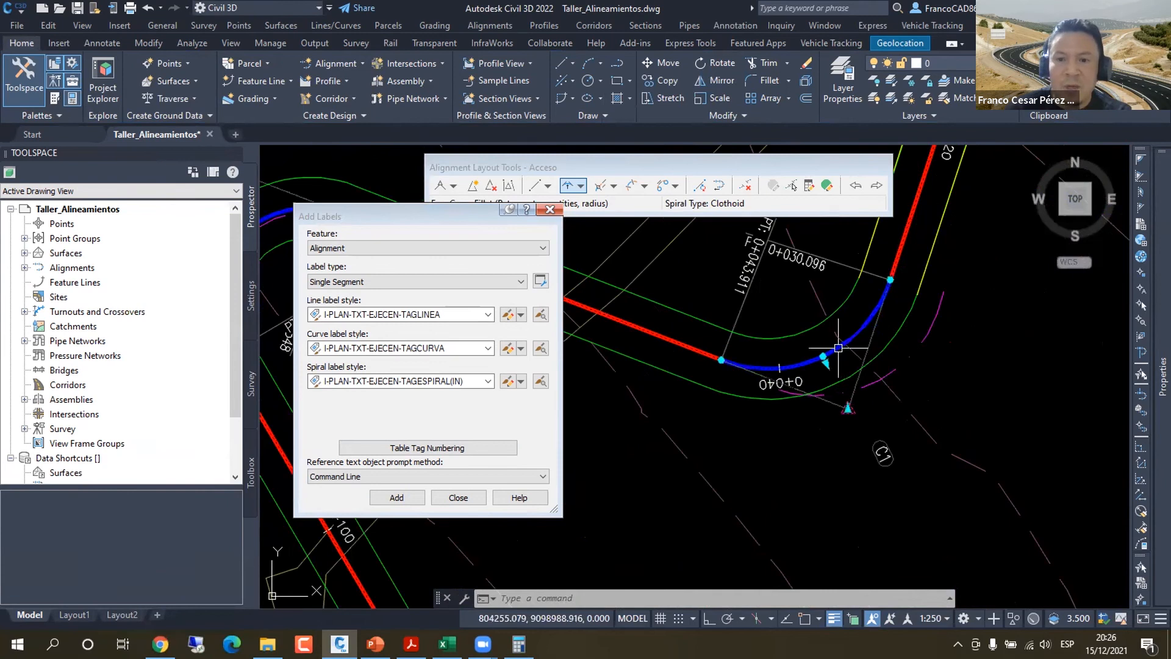
click(745, 186)
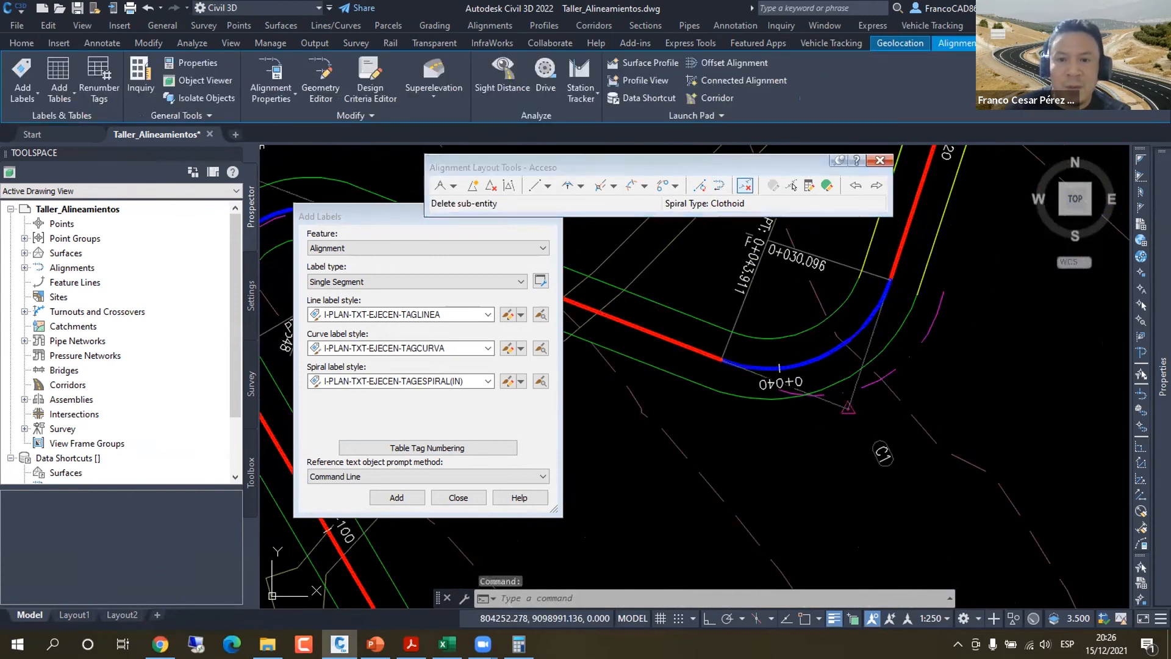
click(831, 353)
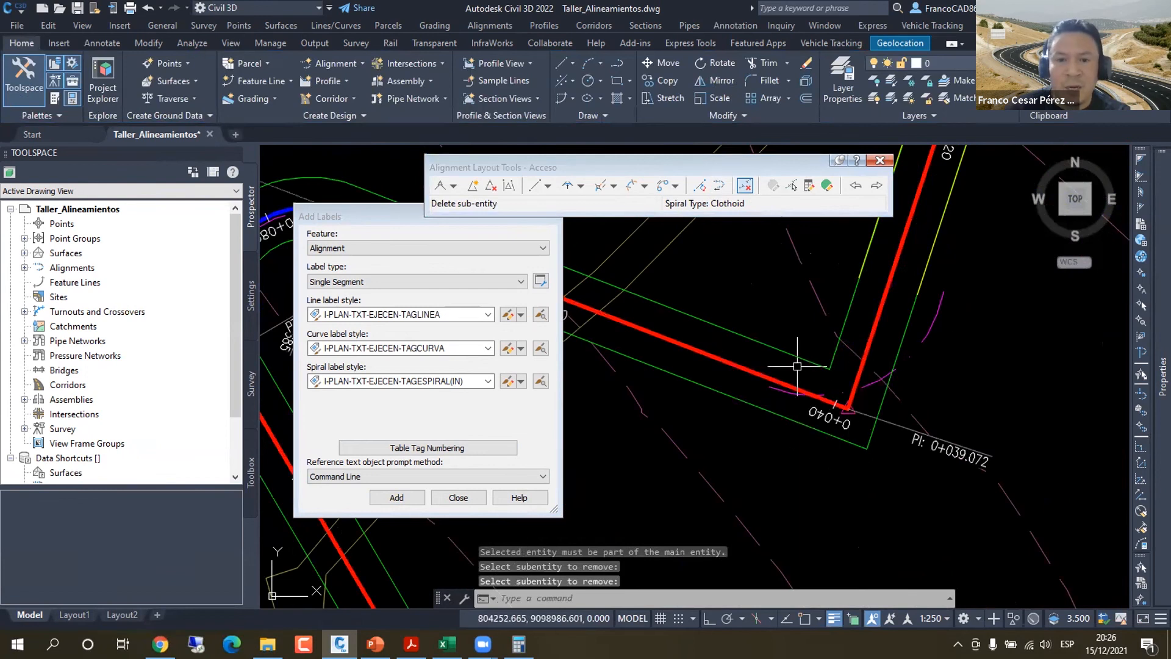
Step: Insert a free curve fillet with a 6 m radius and the Lessthan180 solution between the two Acceso tangents meeting near station 0+040
click(568, 185)
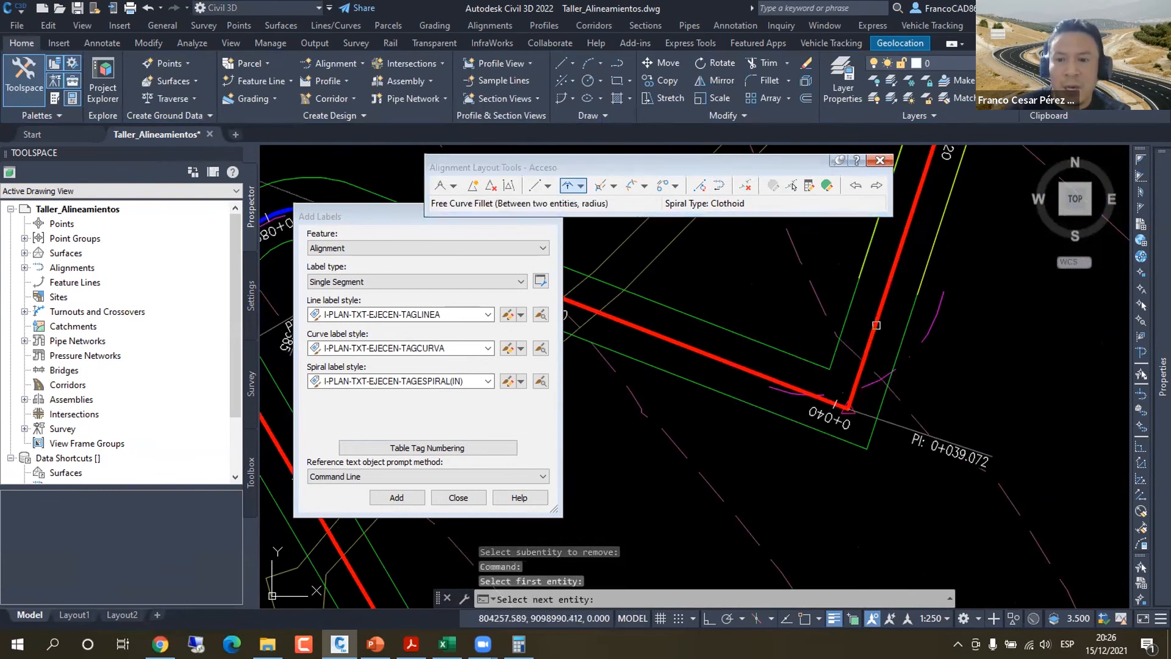
click(751, 370)
key(Return)
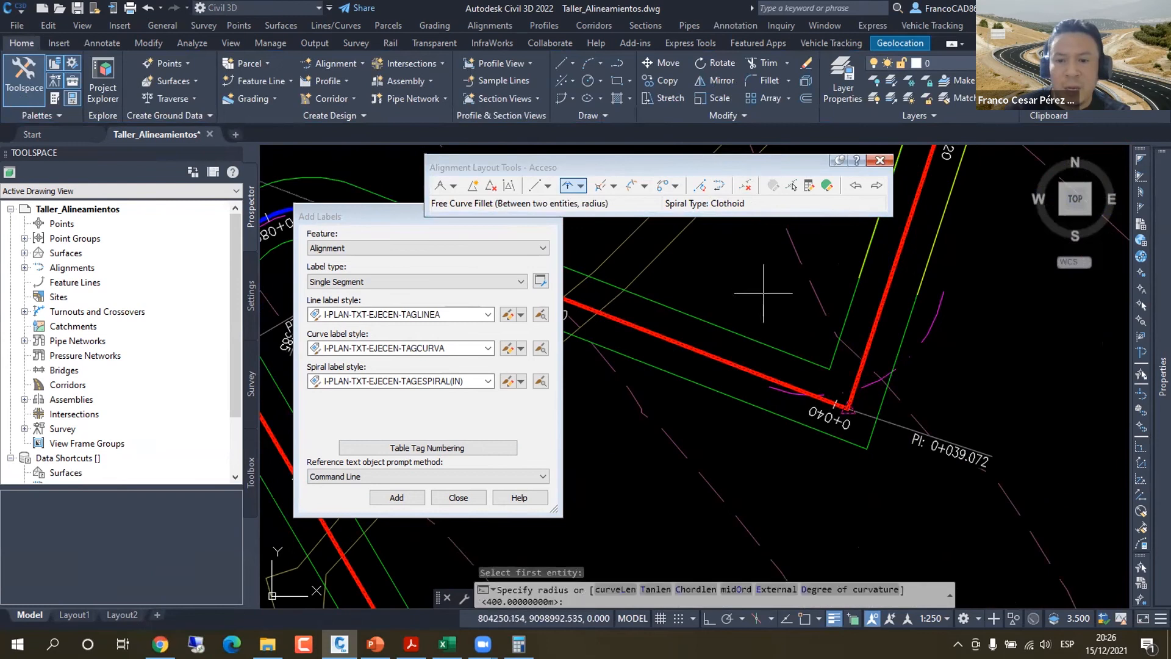
text(6)
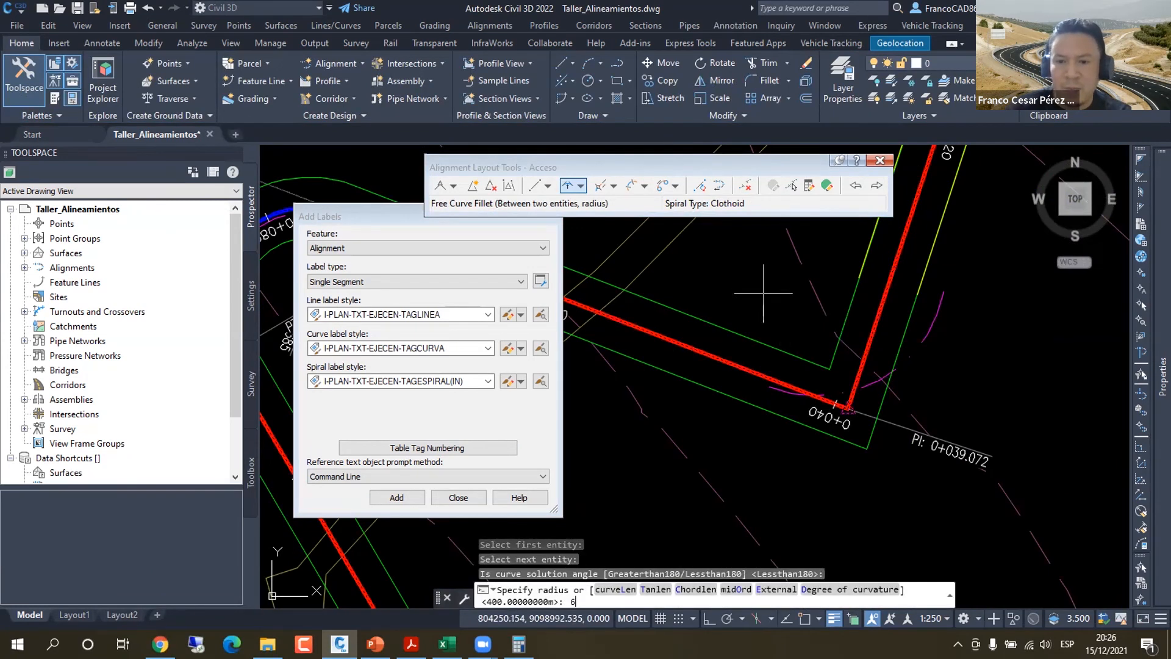
key(Return)
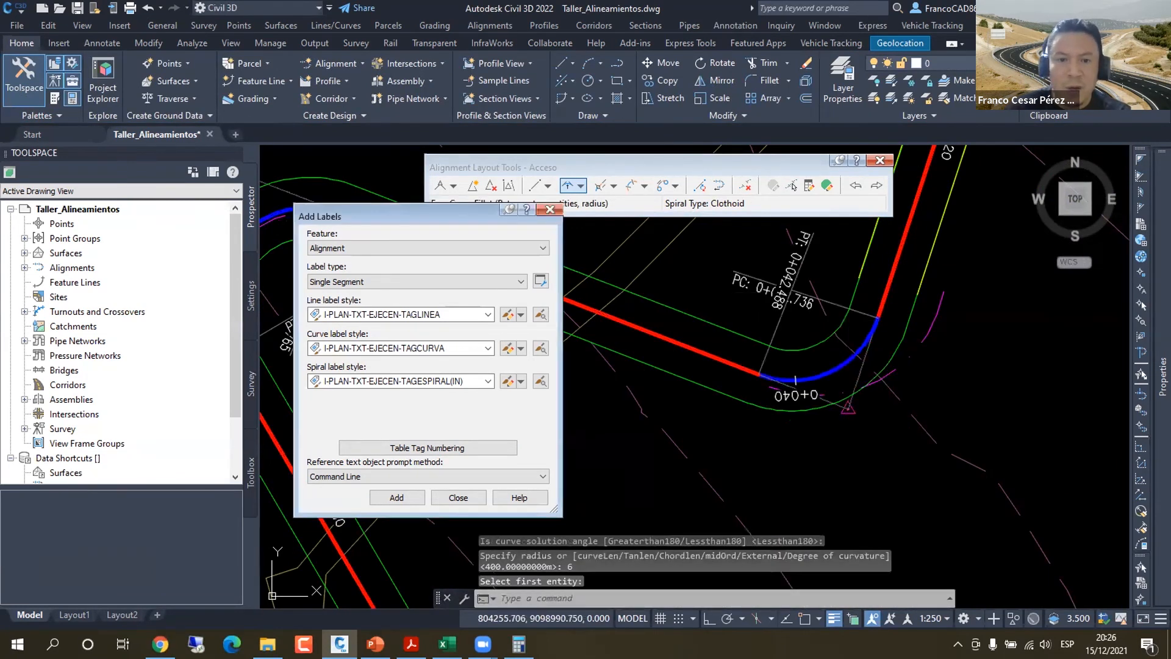
Step: Add a single-segment tag label to the new 6 m radius curve and inspect its tag number
click(396, 497)
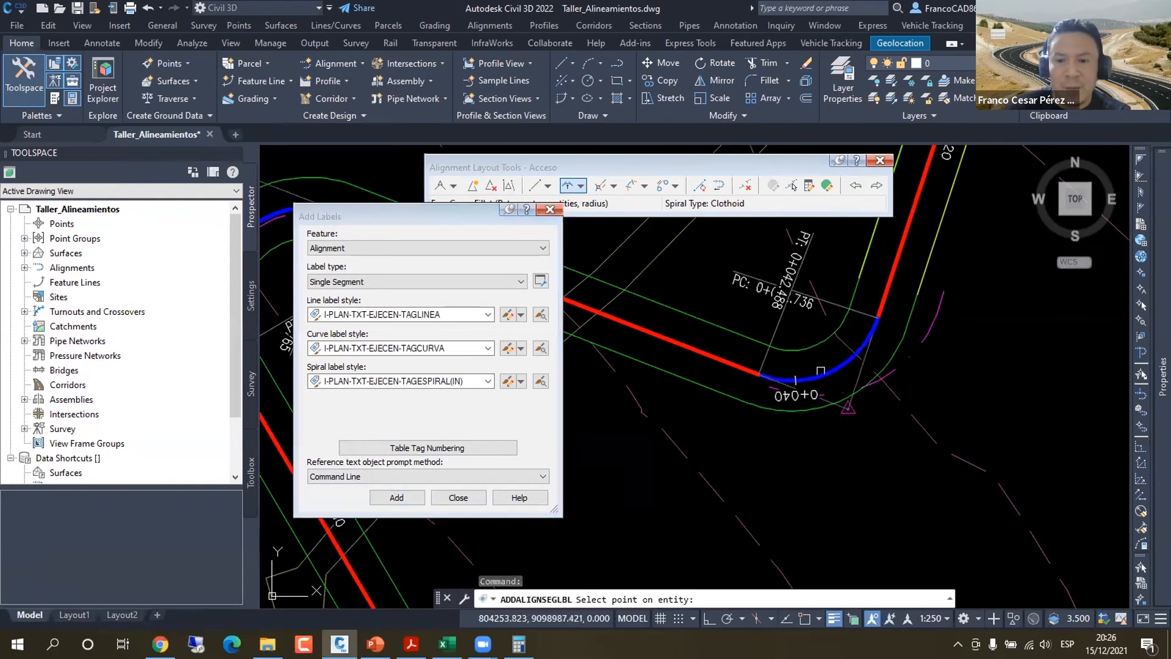
key(Escape)
scroll(879, 401, down, 2)
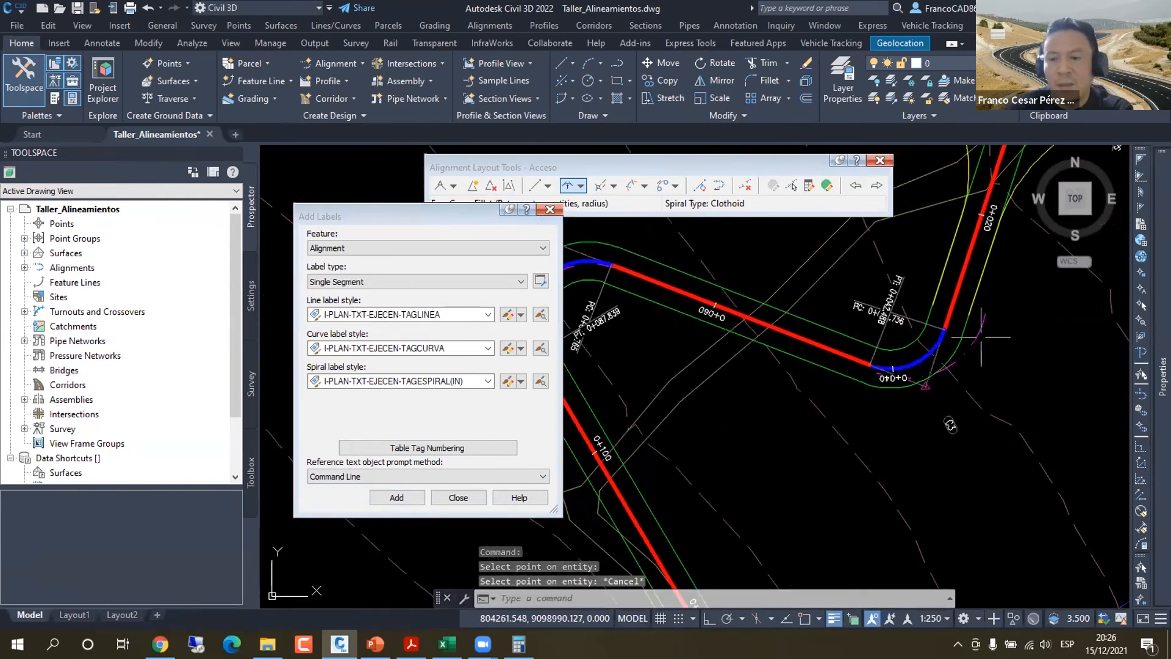
scroll(953, 438, up, 3)
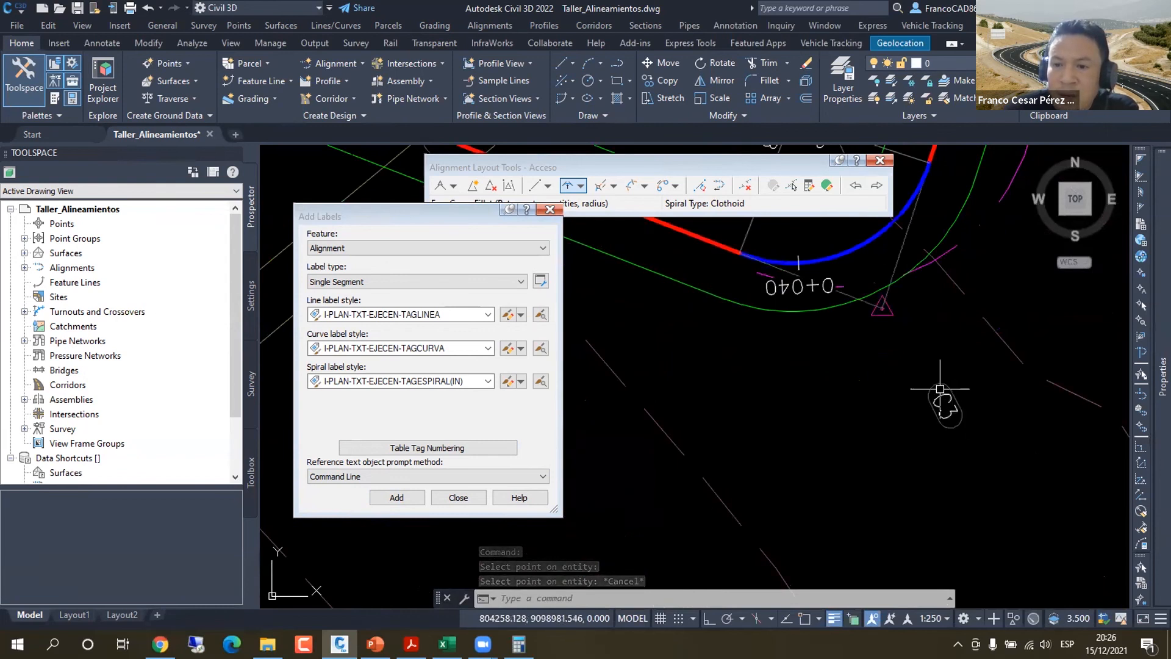
scroll(912, 411, down, 5)
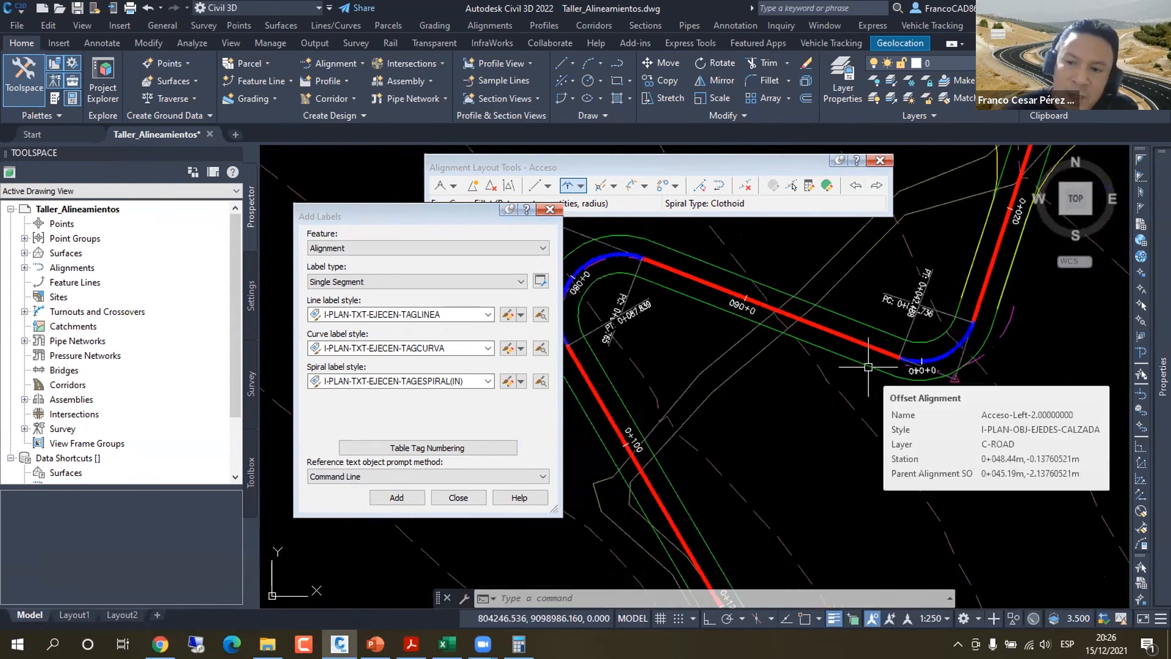
scroll(868, 367, down, 2)
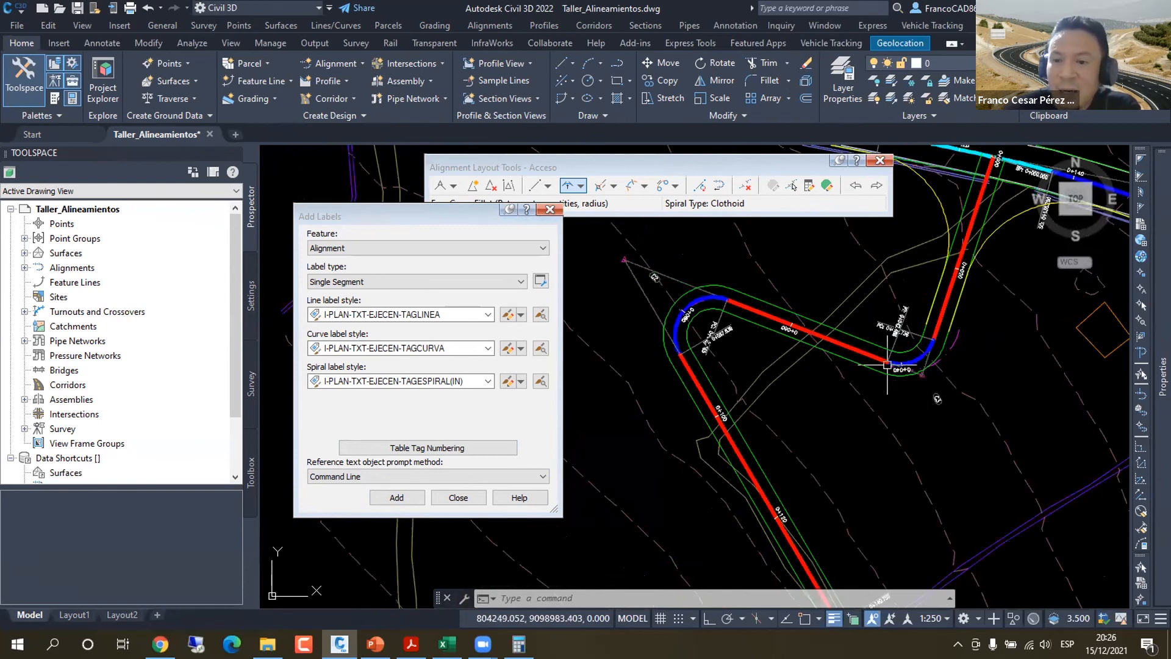
Step: Review the Table Tag Numbering settings and keep the renumbering starting number for curves at 1
mouse_move(910, 343)
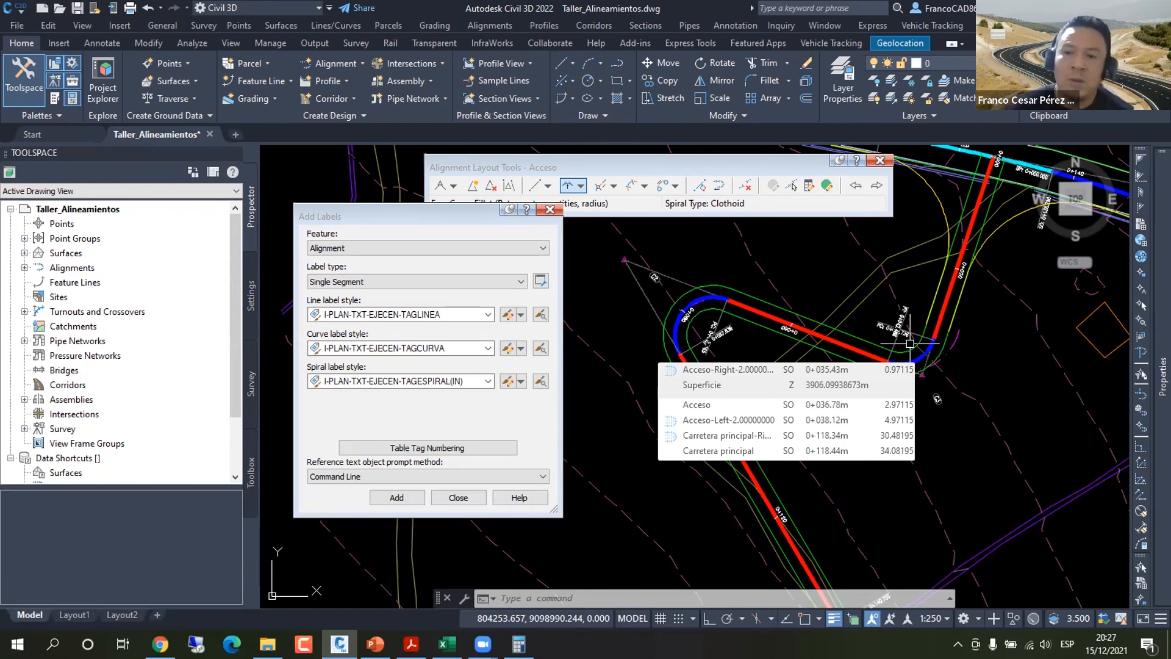
middle_drag(949, 341, 969, 391)
scroll(977, 435, up, 2)
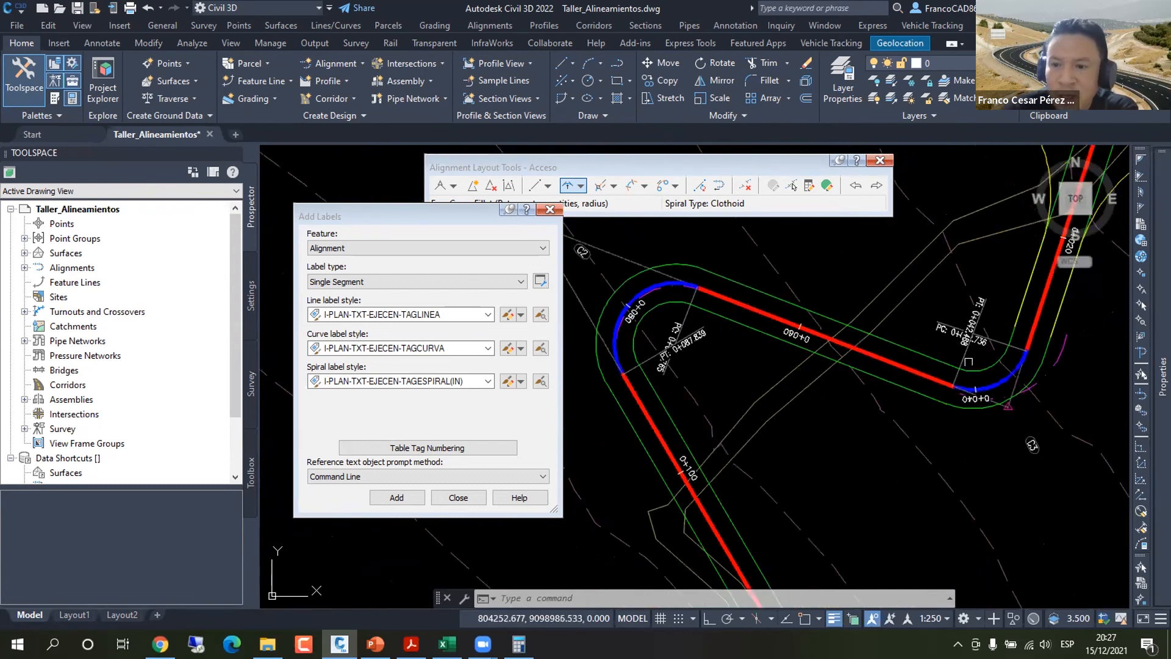
middle_drag(1014, 452, 946, 454)
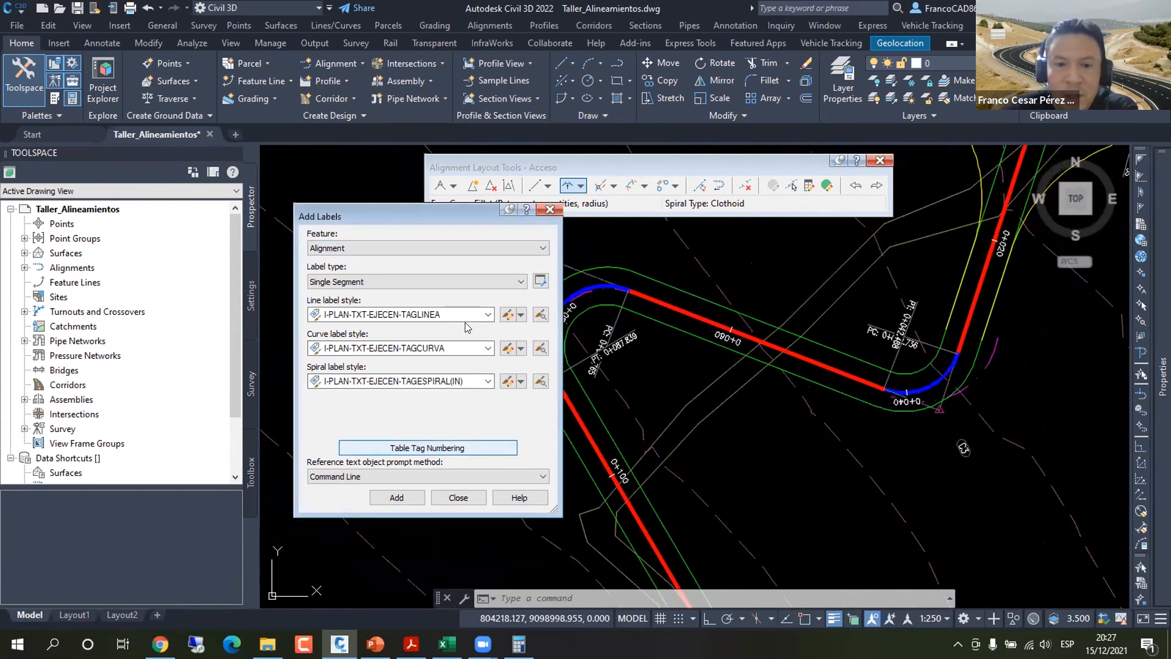
click(406, 449)
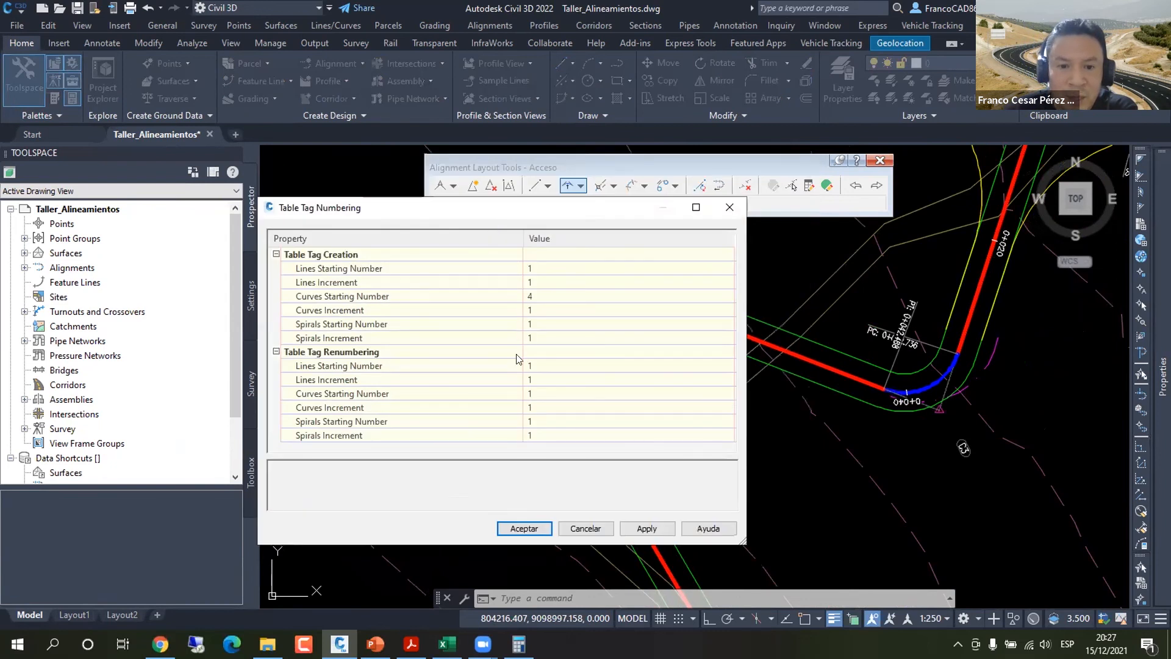
click(297, 355)
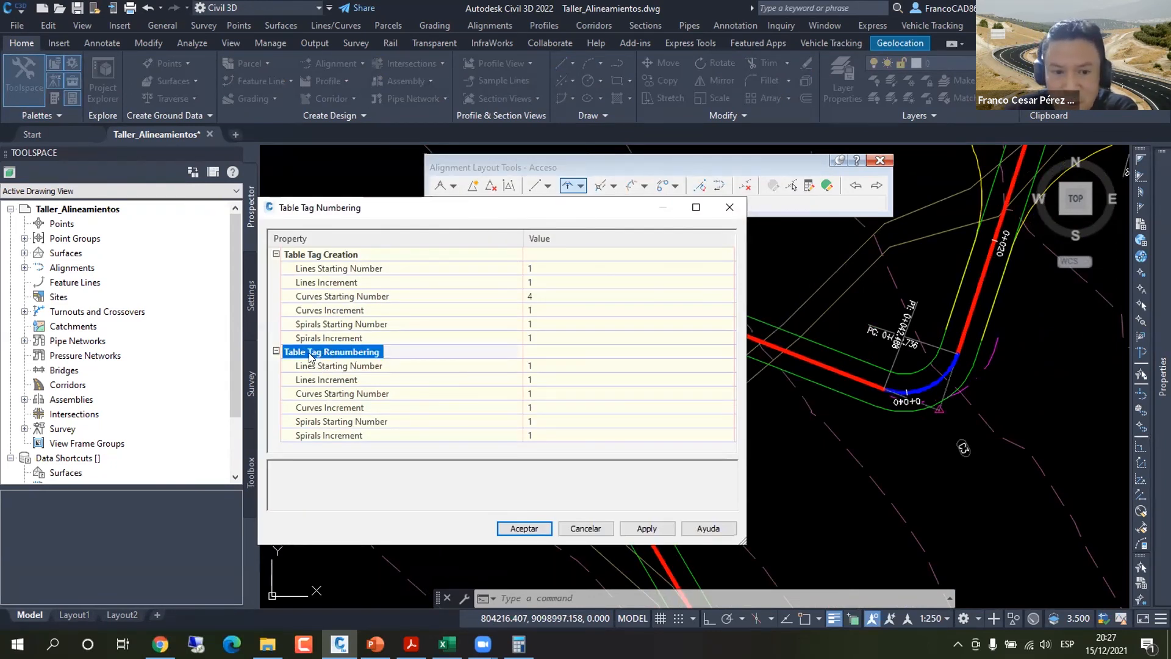
click(351, 395)
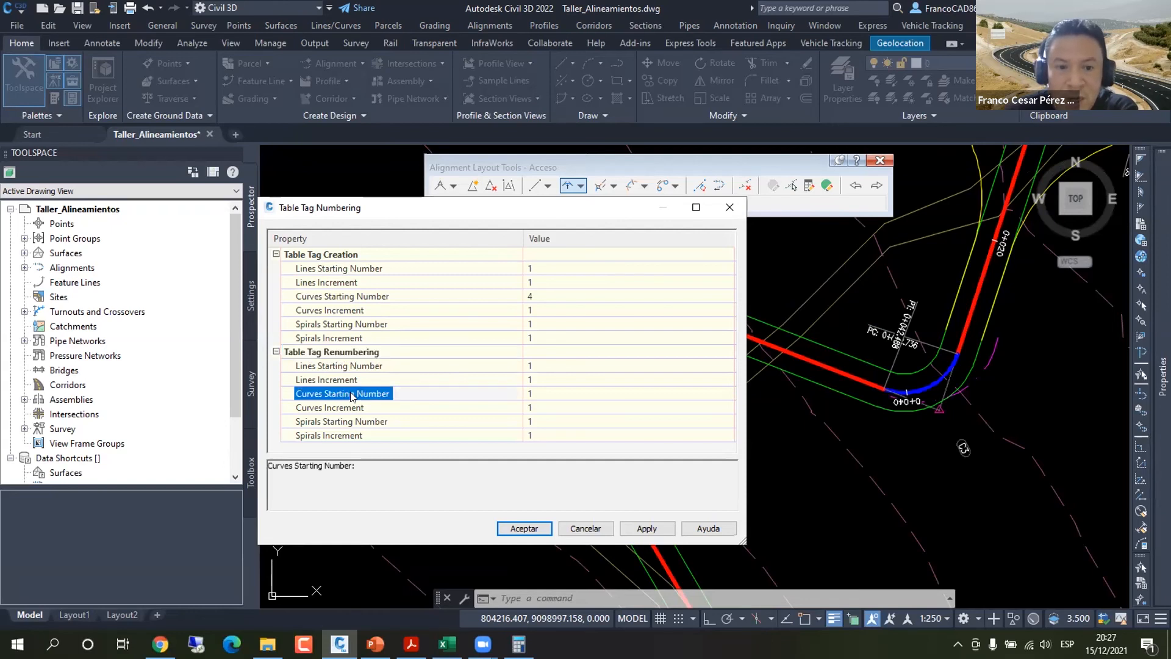
click(535, 395)
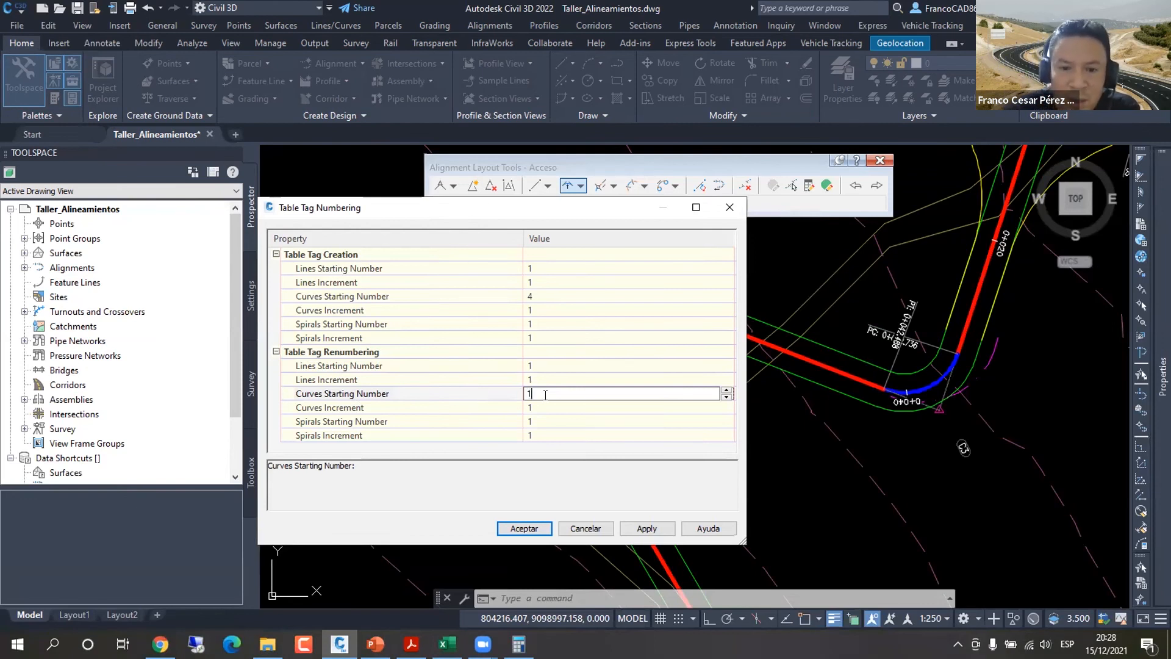
click(524, 529)
Step: Renumber the tag of the Acceso curve near station 0+040 using the current table tag renumbering settings
scroll(928, 458, up, 2)
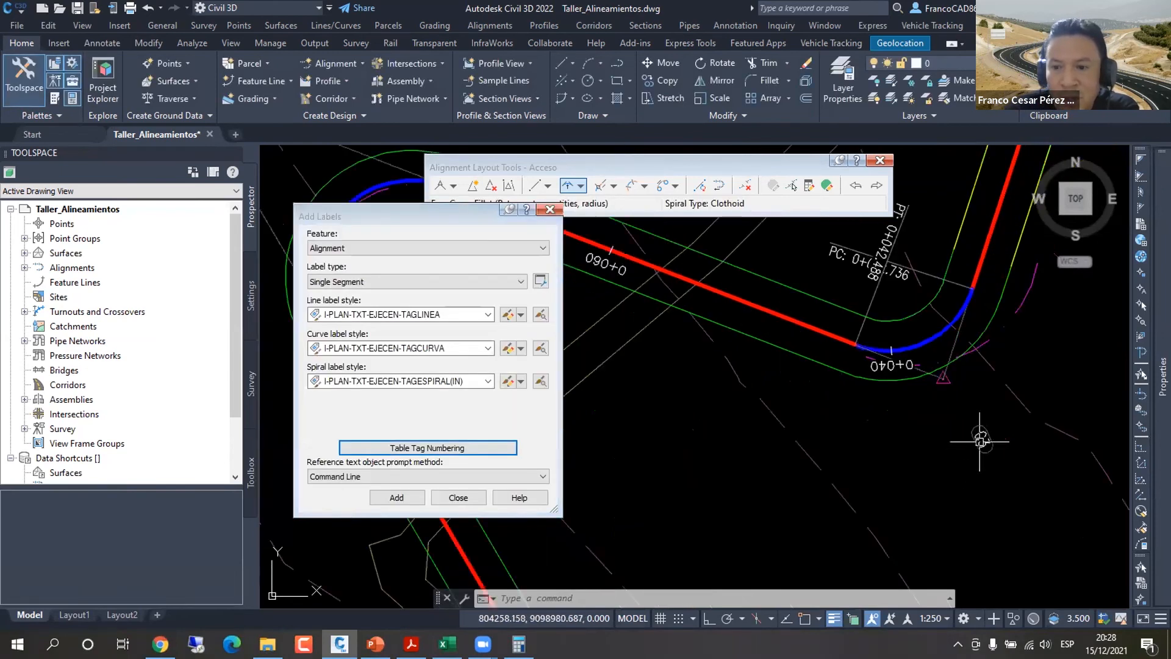
click(980, 440)
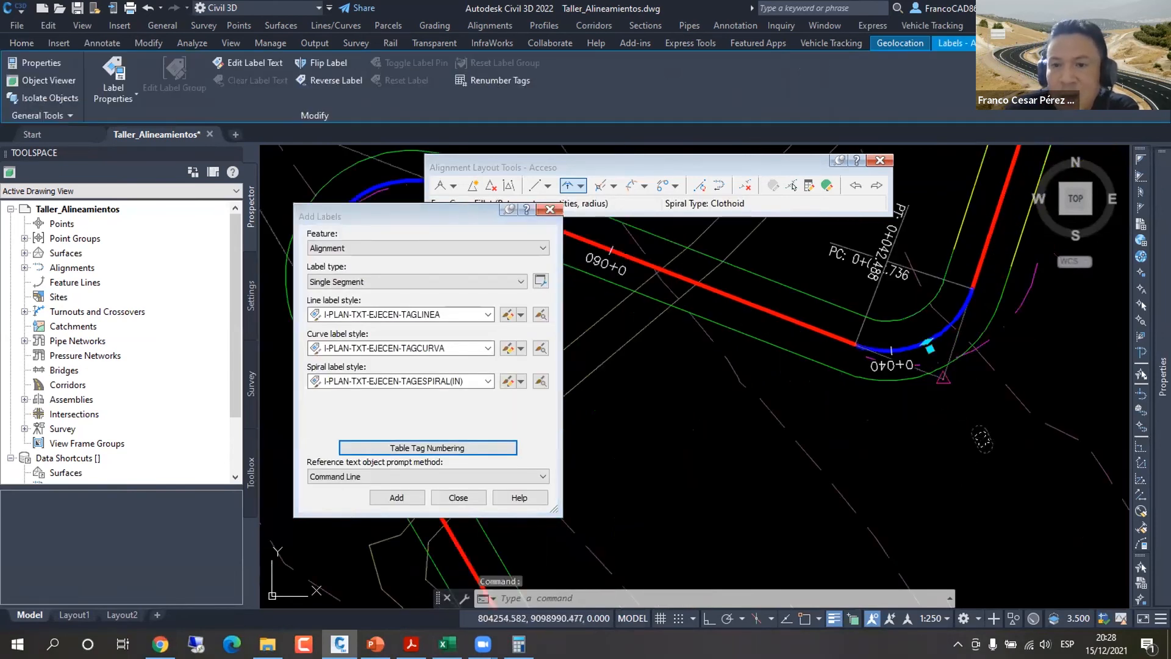
click(488, 81)
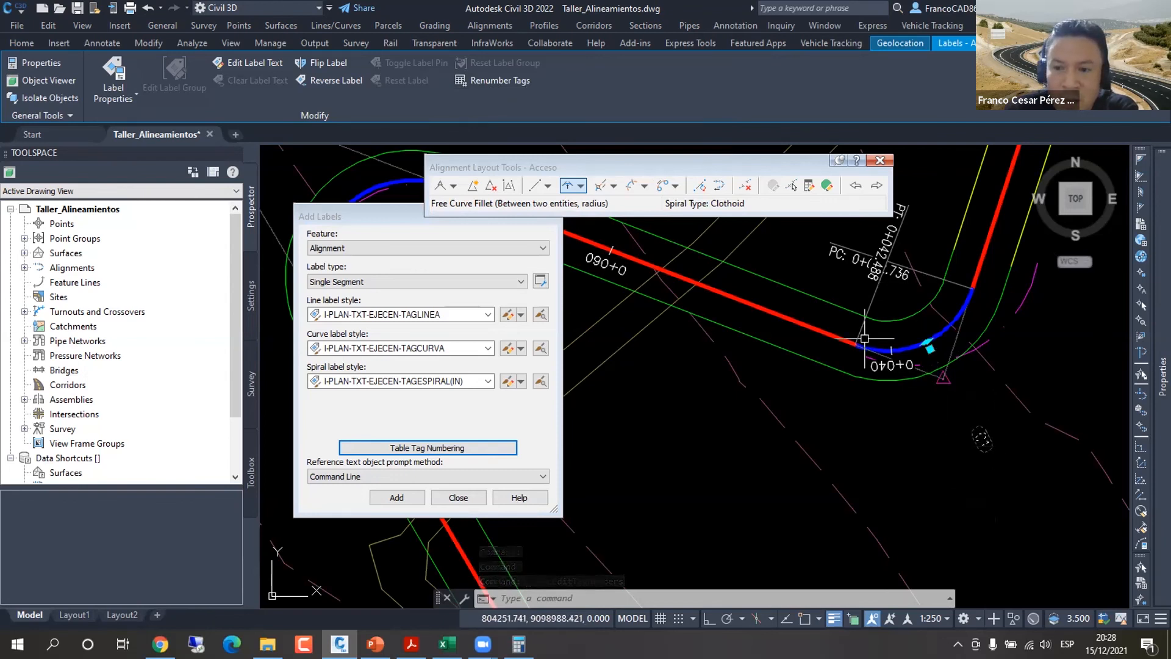
Step: Examine the tags of the two Acceso curves near stations 0+080 and 0+040 to compare their numbers
scroll(1053, 401, down, 2)
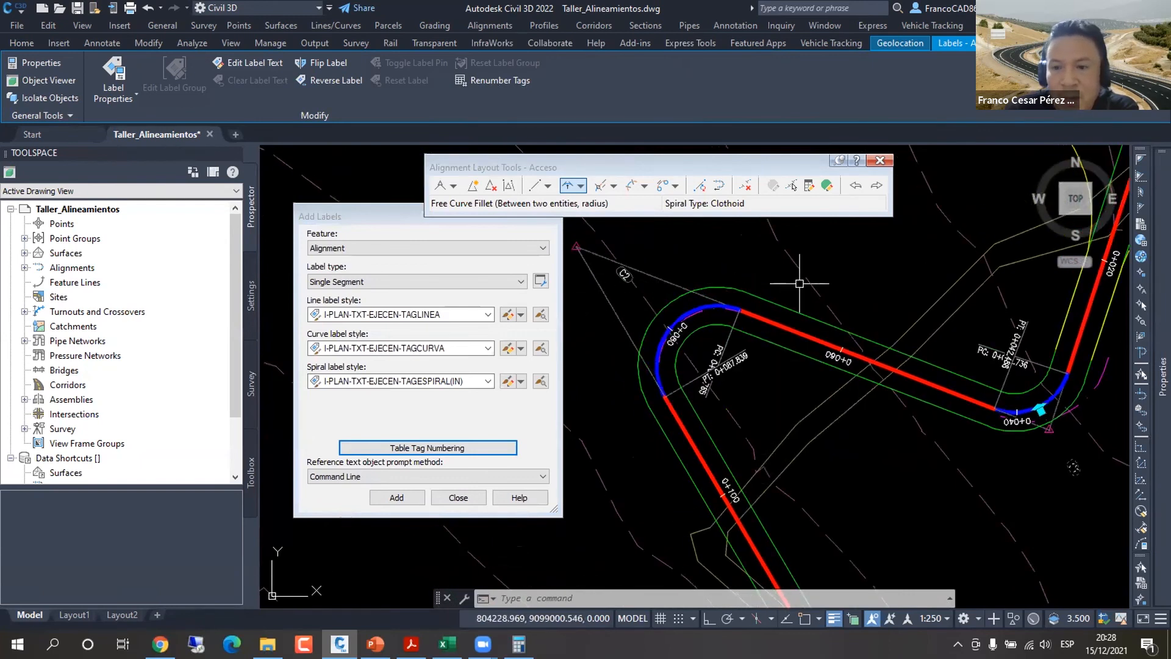
scroll(663, 274, up, 2)
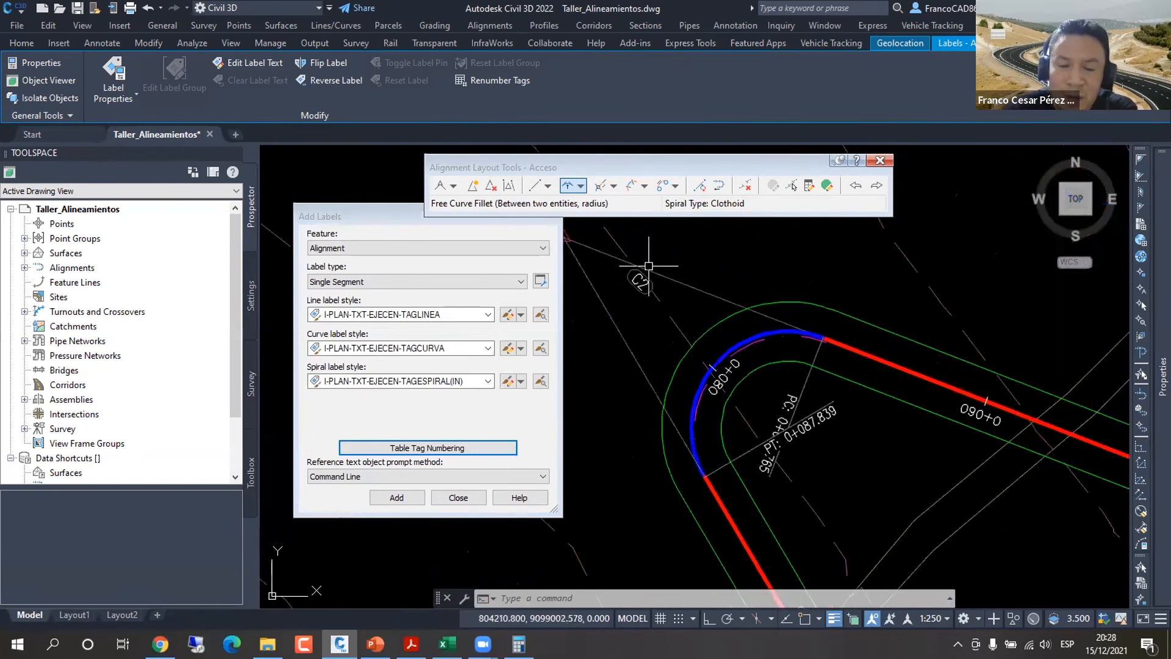
scroll(623, 300, down, 2)
scroll(685, 298, down, 2)
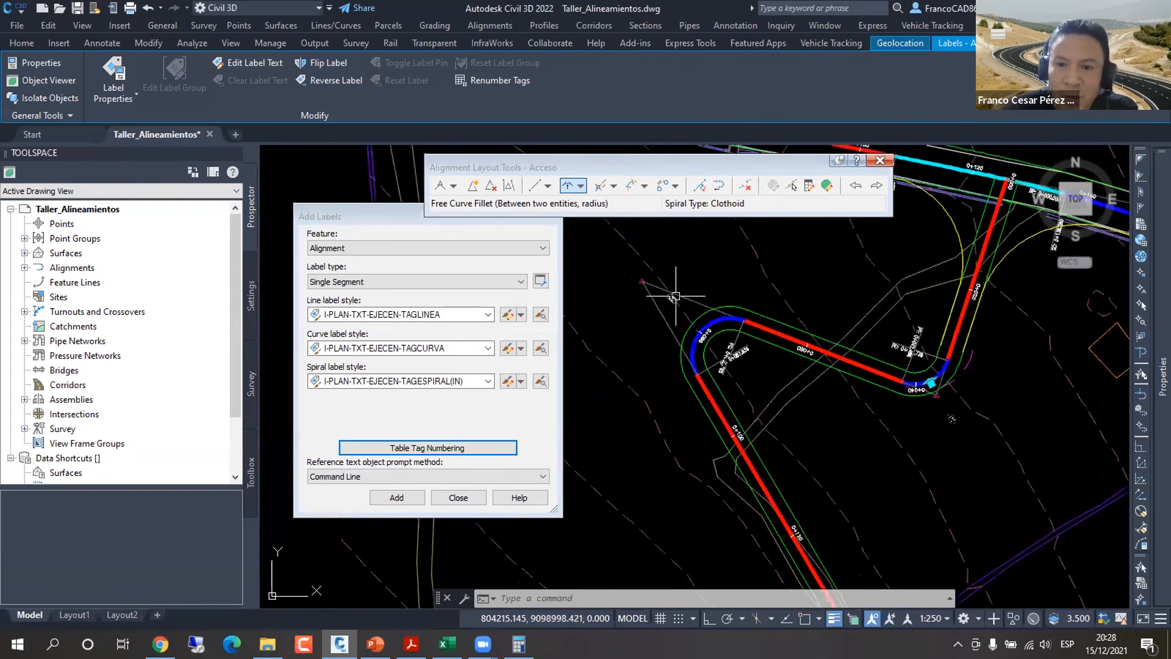
scroll(673, 296, up, 2)
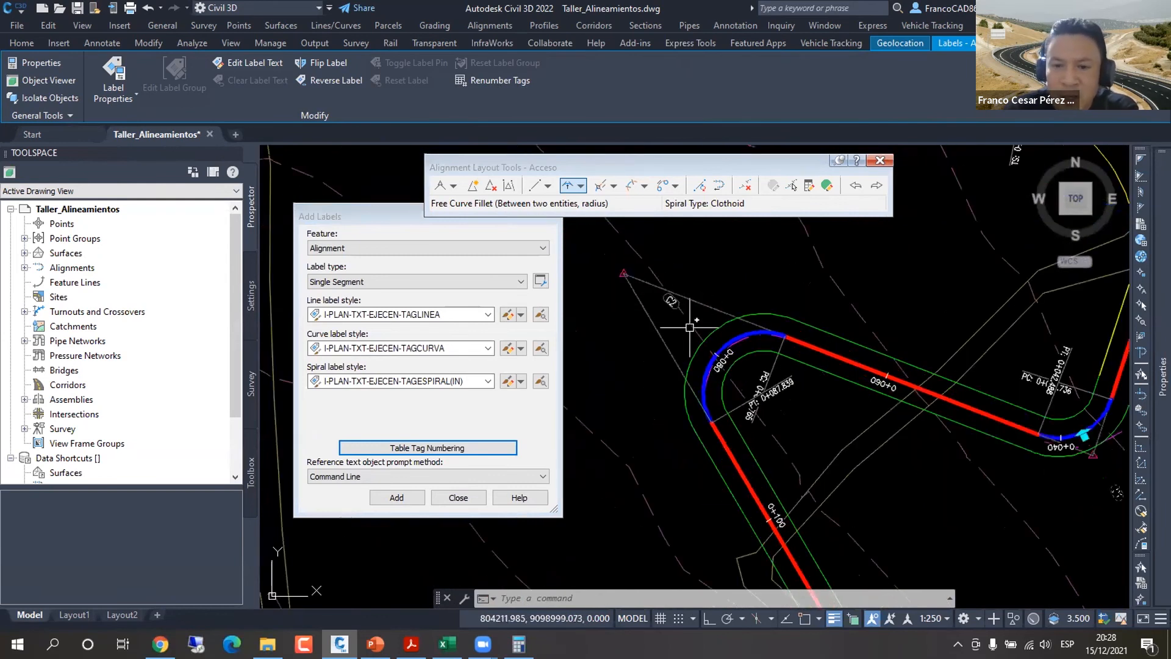
middle_drag(690, 324, 652, 323)
drag(1096, 487, 937, 425)
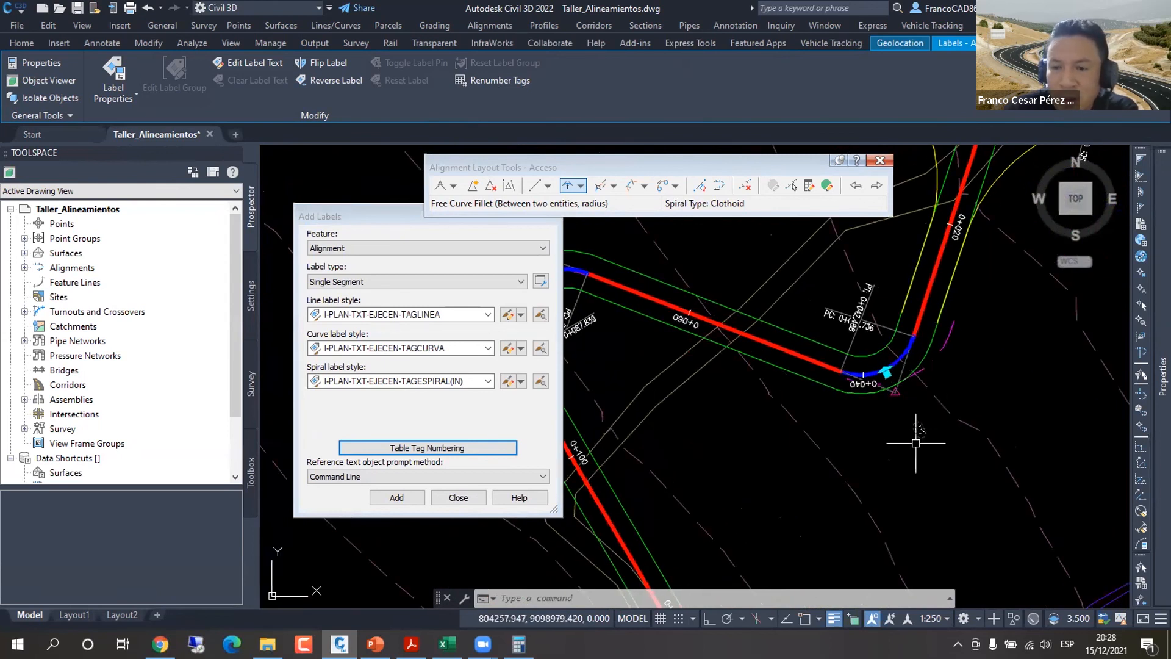
scroll(921, 403, down, 2)
scroll(749, 385, up, 2)
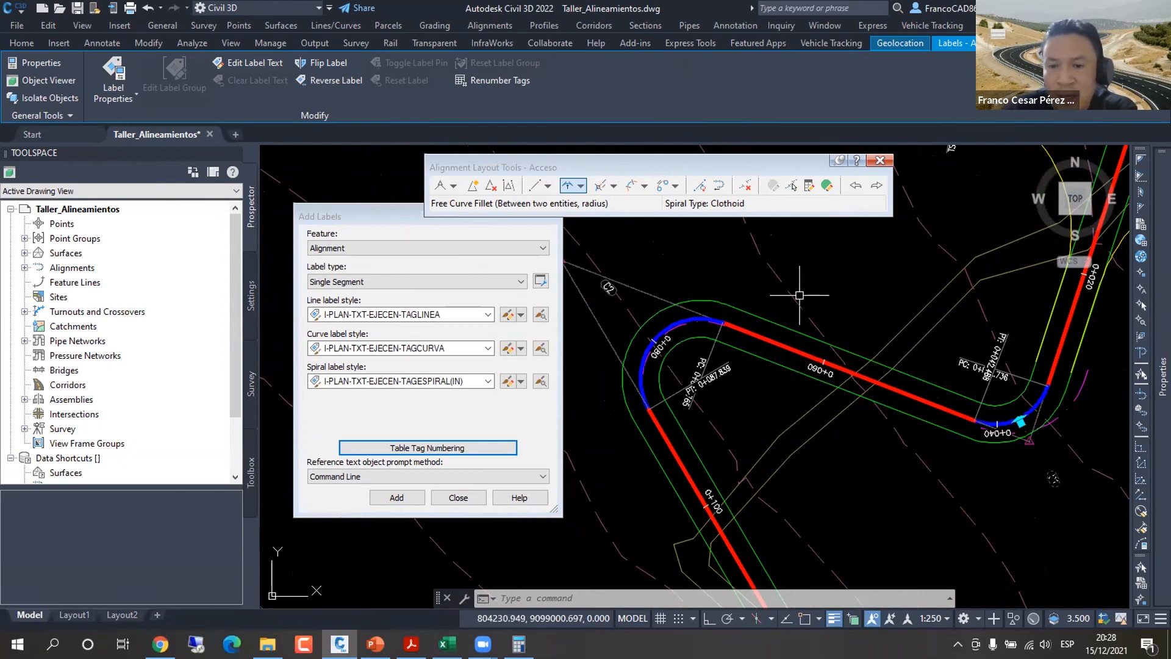
middle_drag(1050, 437, 886, 371)
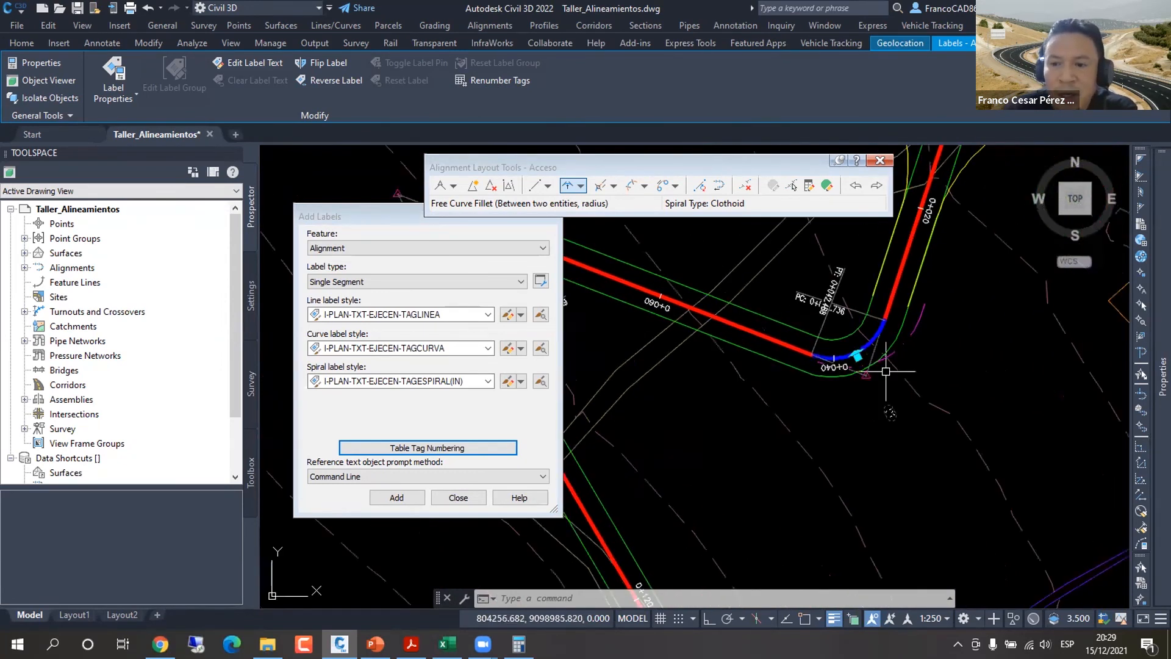
scroll(904, 345, up, 2)
scroll(865, 331, down, 2)
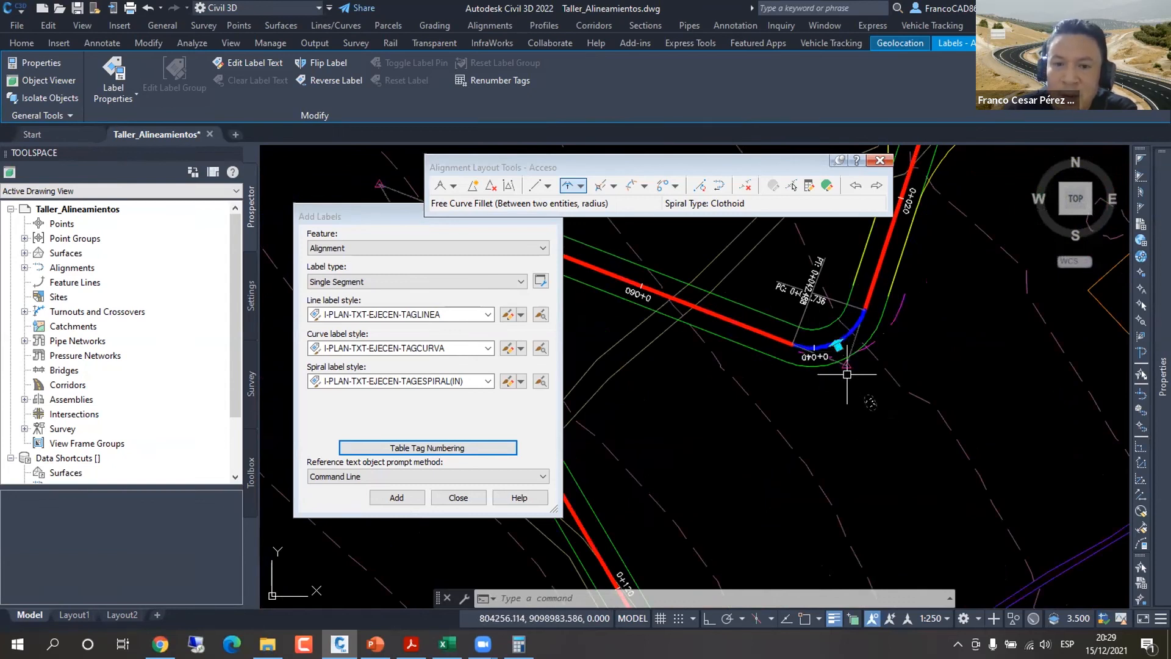
Step: Set the renumbering starting number for curves to 10 and renumber the tag of the Acceso curve near station 0+040
click(504, 447)
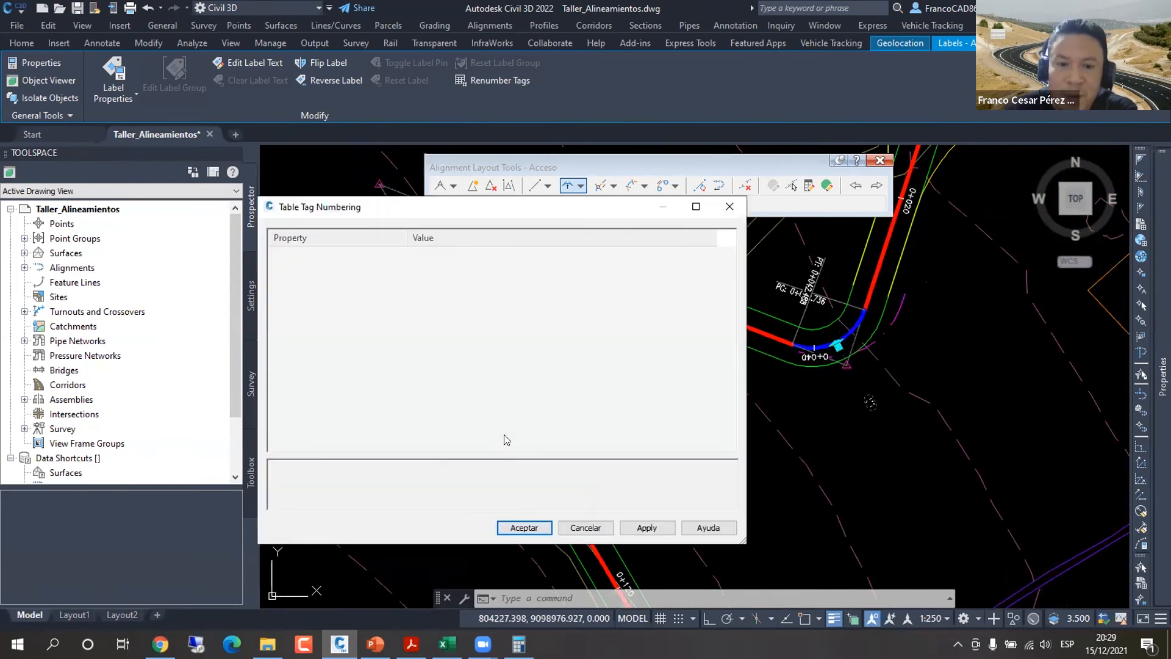
click(534, 392)
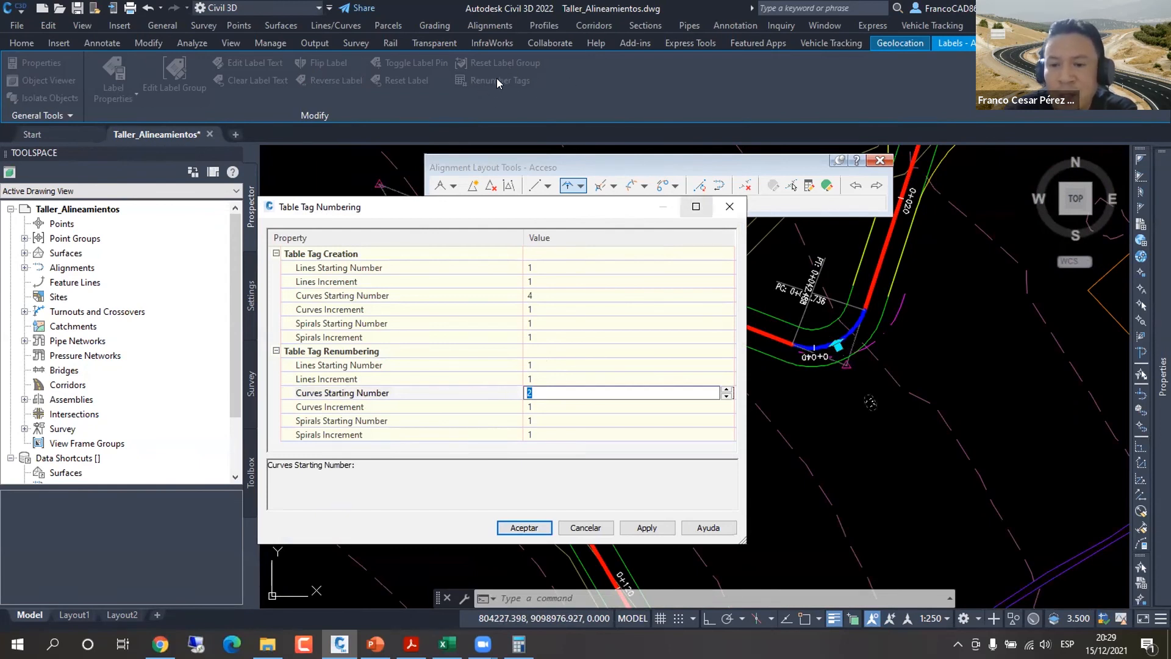
drag(591, 388, 466, 384)
text(10)
click(543, 530)
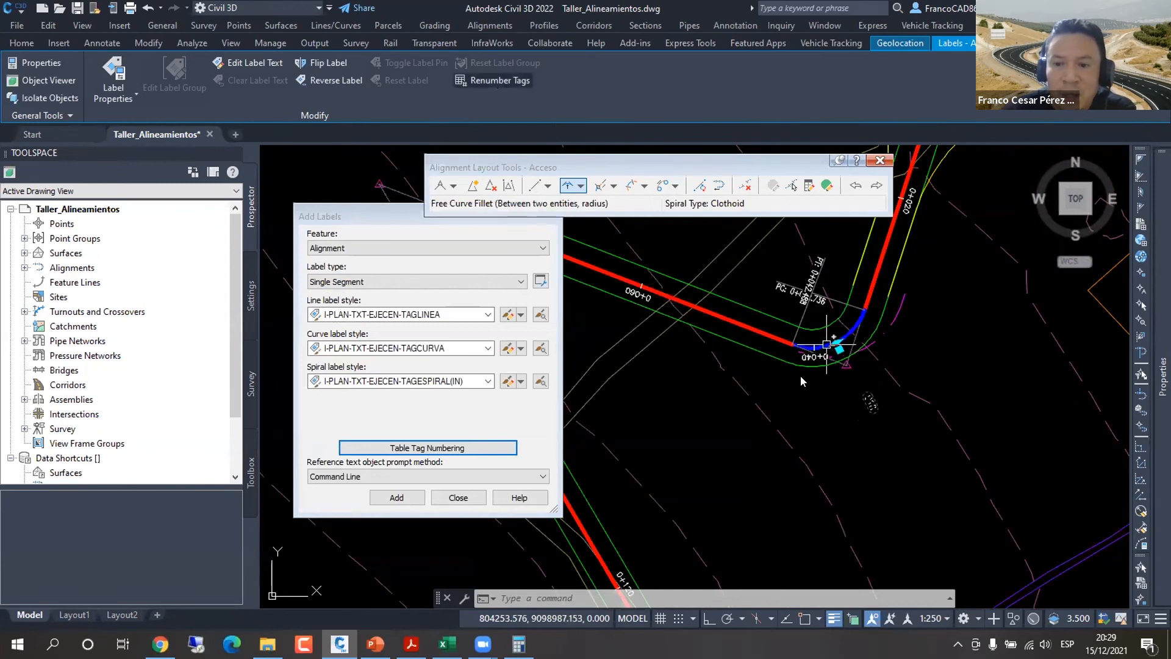
scroll(869, 403, up, 5)
scroll(851, 408, down, 5)
middle_drag(684, 361, 945, 441)
key(Escape)
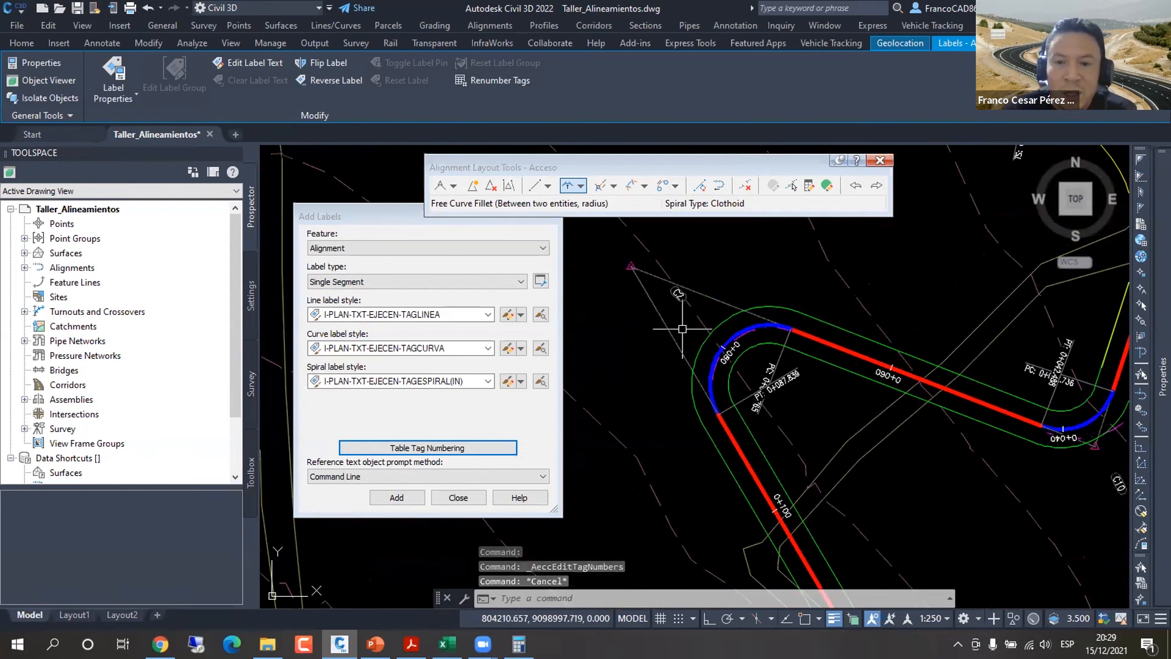
Step: Renumber the tag of the Acceso curve near station 0+080 with the next number in the curve sequence
scroll(678, 311, up, 2)
click(668, 293)
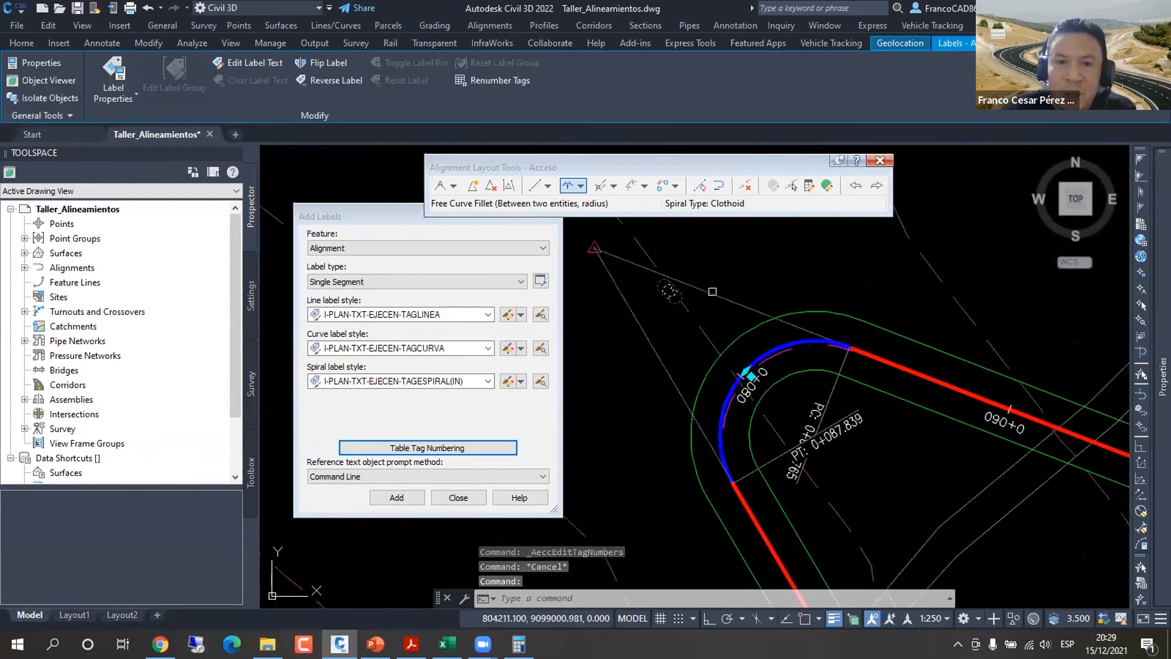
click(488, 85)
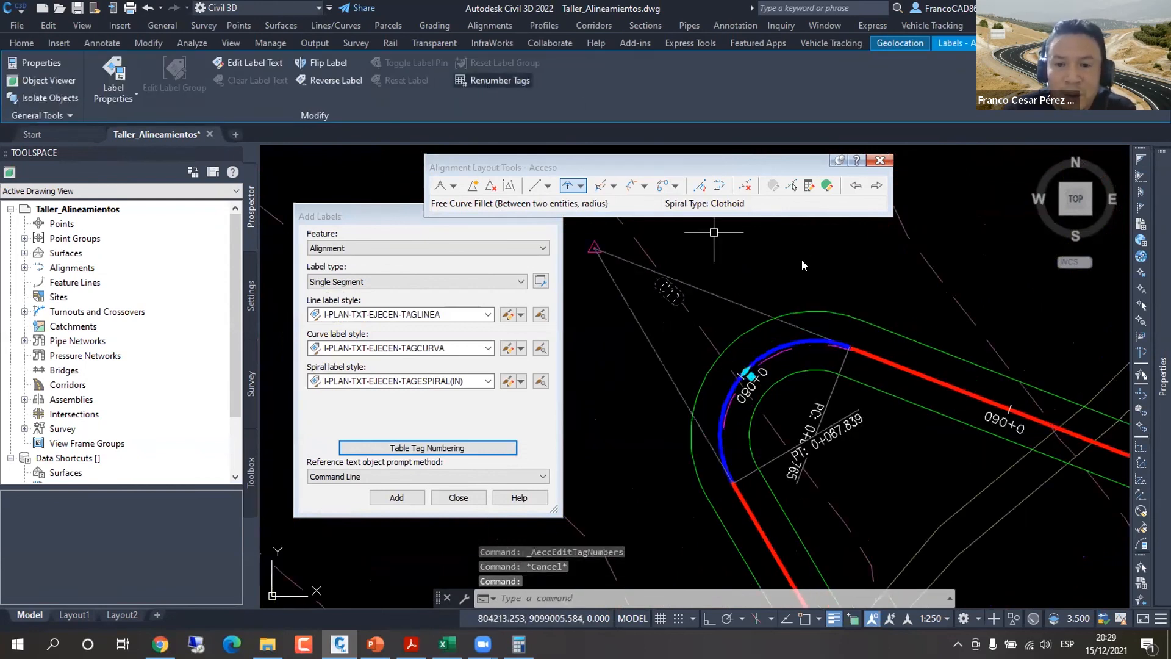
scroll(671, 305, up, 4)
scroll(635, 250, down, 5)
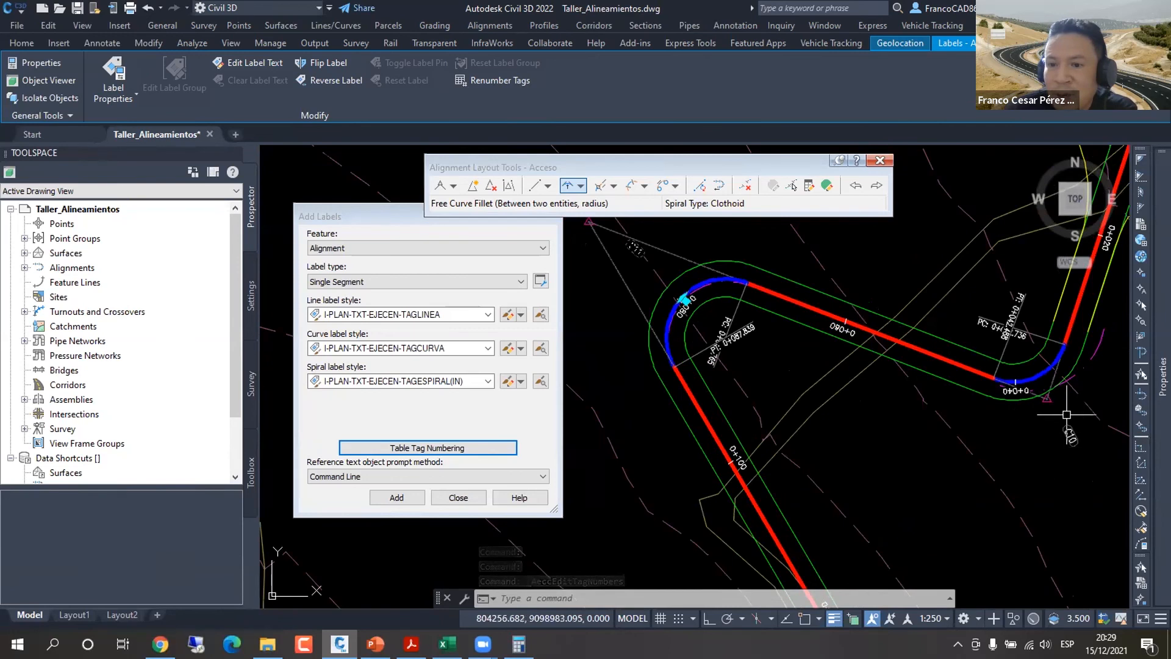
Step: Inspect the renumbering starting numbers for curves, lines and spirals in the Table Tag Numbering settings without changing them
scroll(669, 319, up, 3)
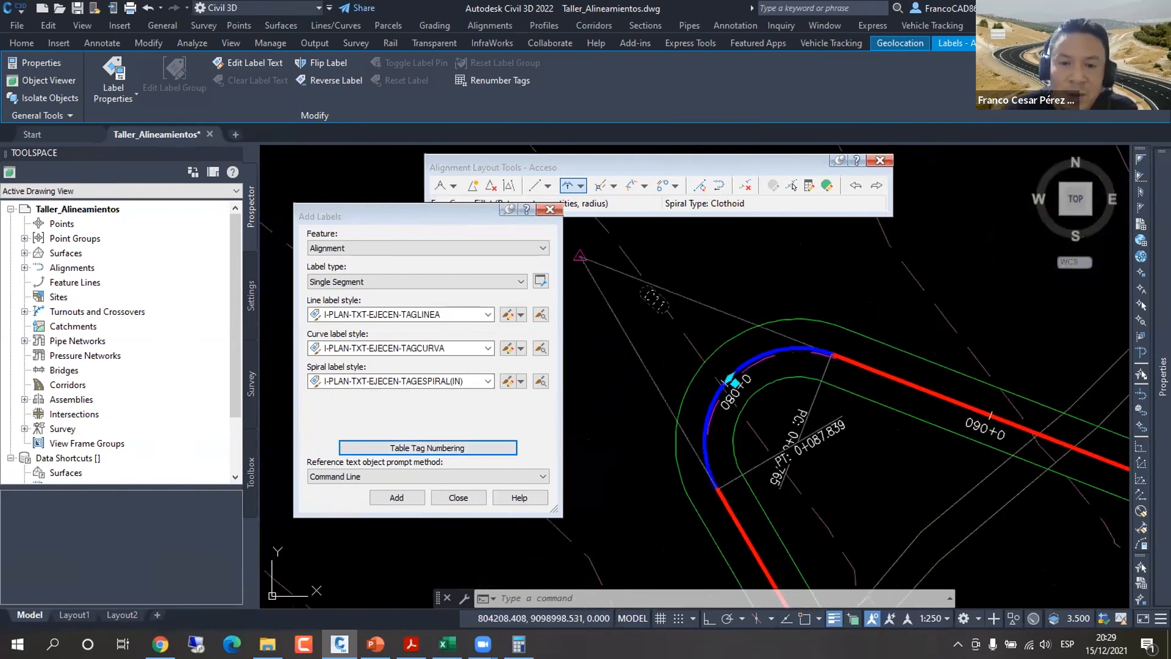
scroll(651, 309, down, 2)
click(428, 447)
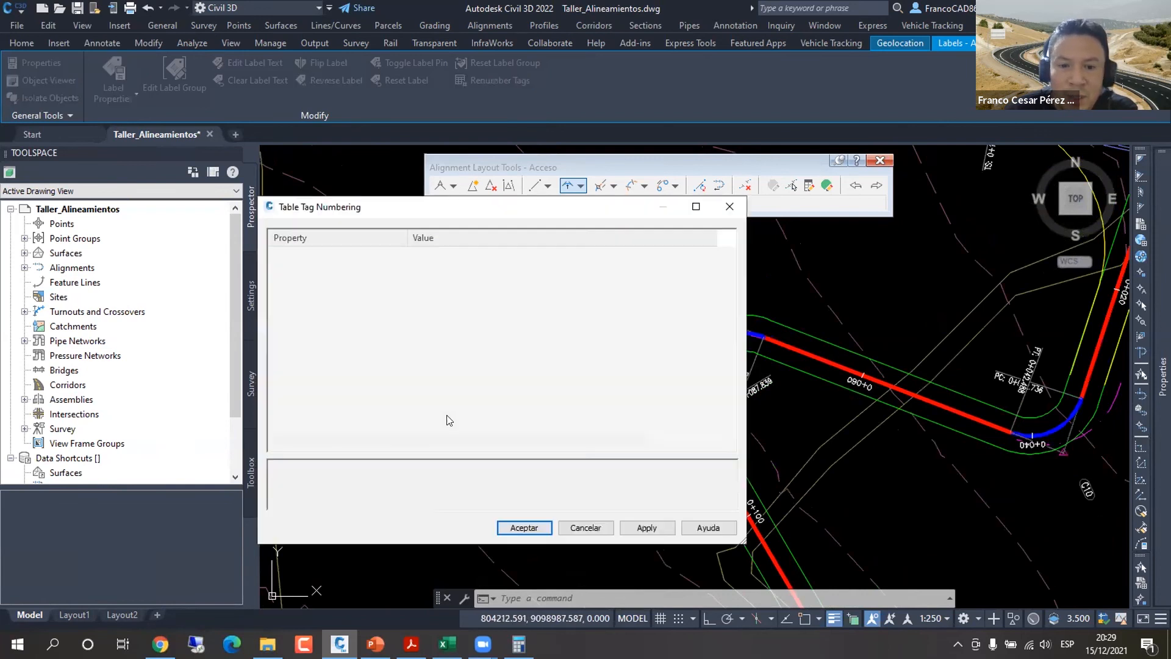
click(495, 394)
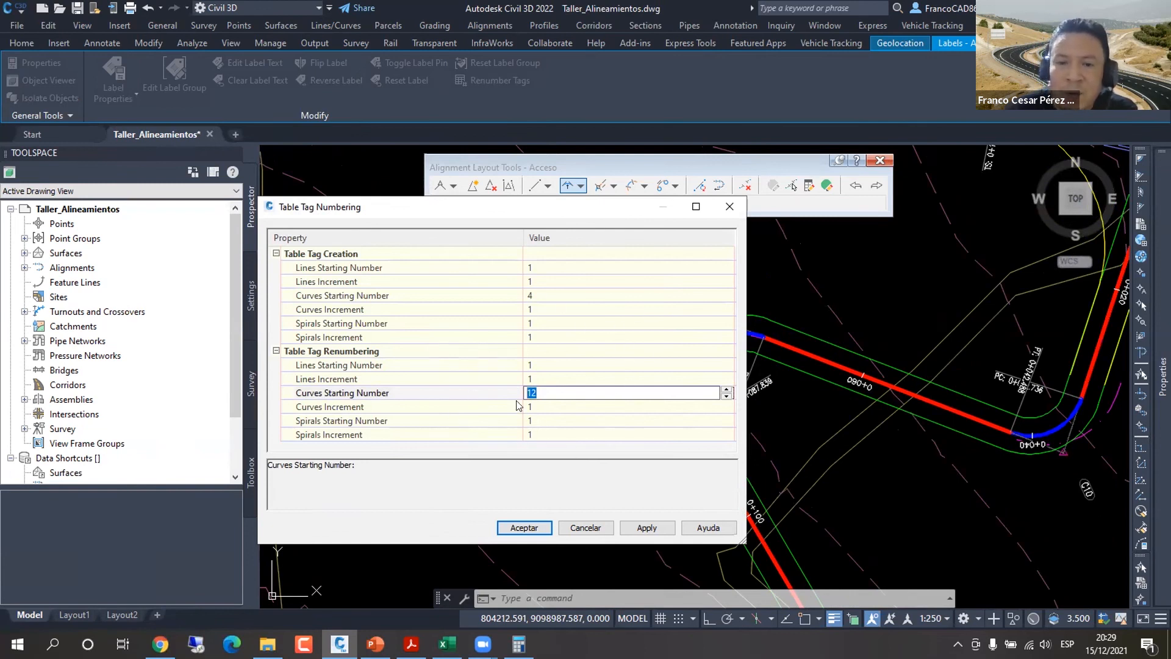
click(556, 365)
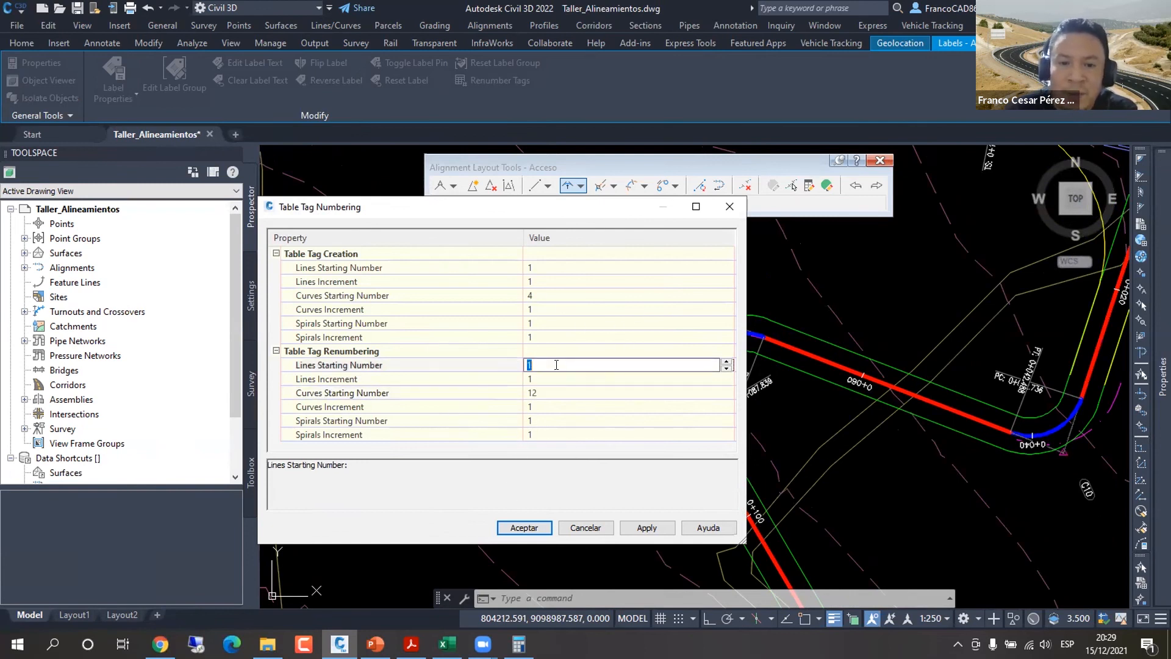
click(537, 421)
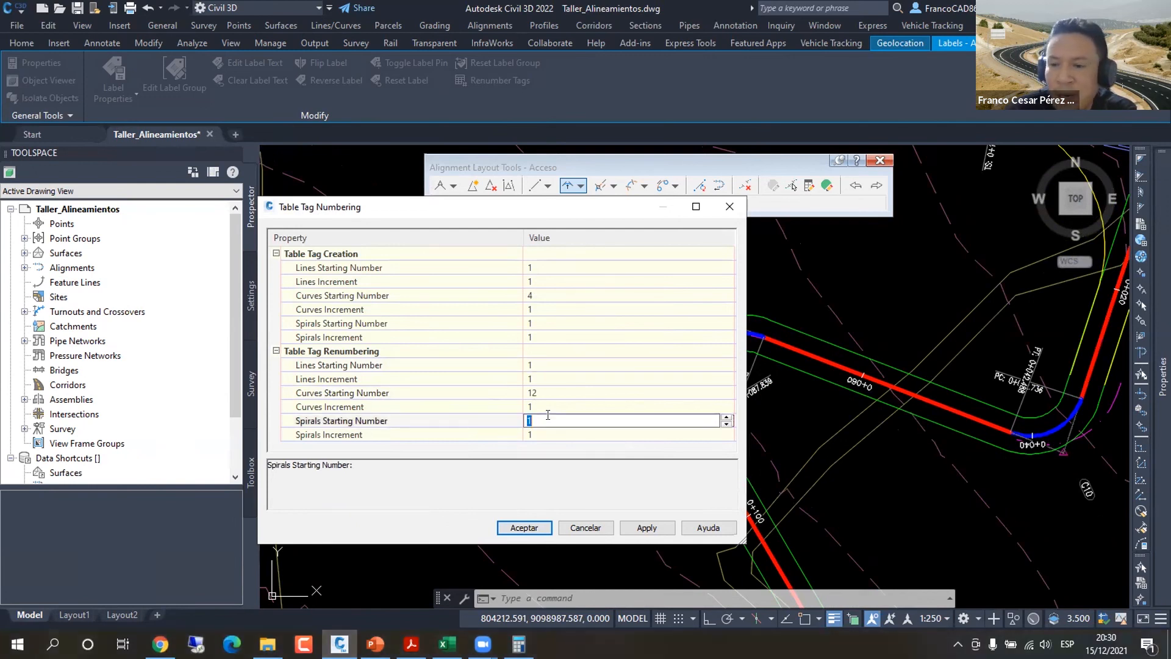
click(566, 529)
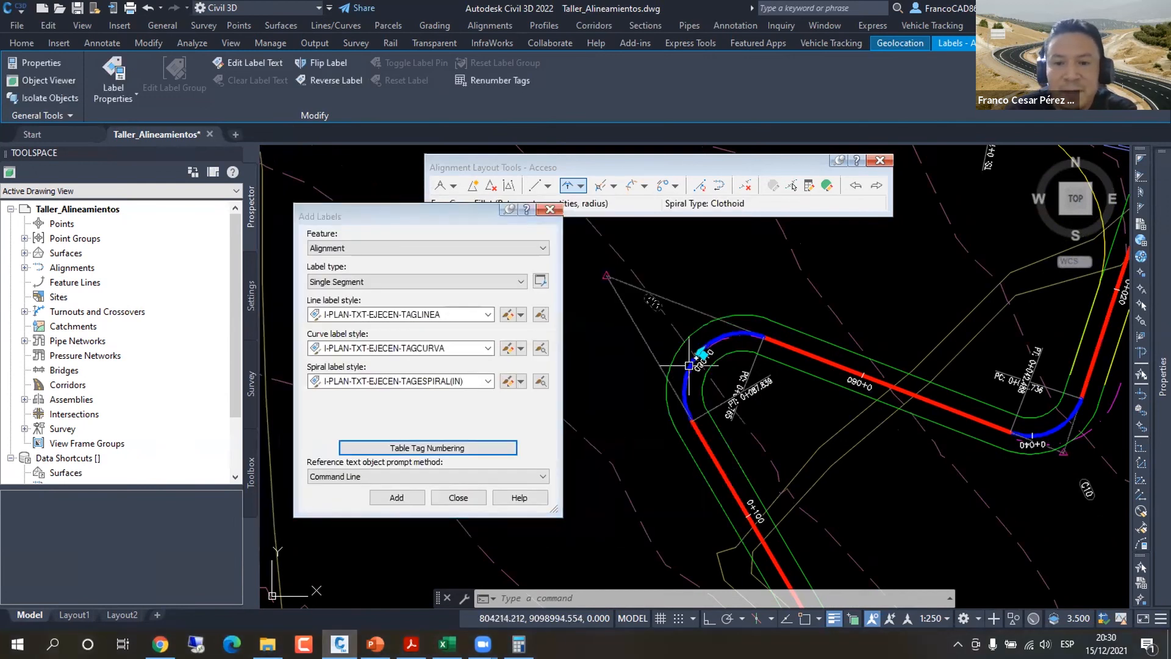
Step: Close the Add Labels dialog and the Acceso alignment layout tools, clear the selection, and show the junction with both renumbered curves
click(475, 497)
click(880, 160)
key(Escape)
key(Escape)
scroll(915, 336, down, 2)
middle_drag(1007, 438, 757, 430)
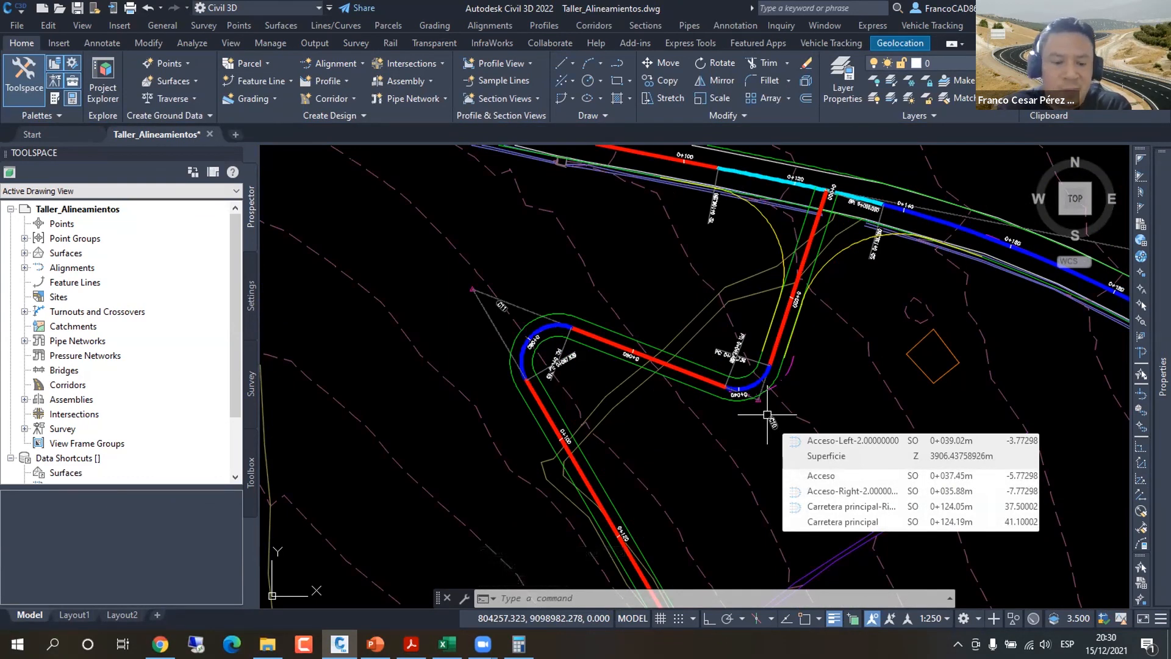
Step: Switch to the PowerPoint presentation and start the slide show at the "¿Preguntas?" slide
key(super+Tab)
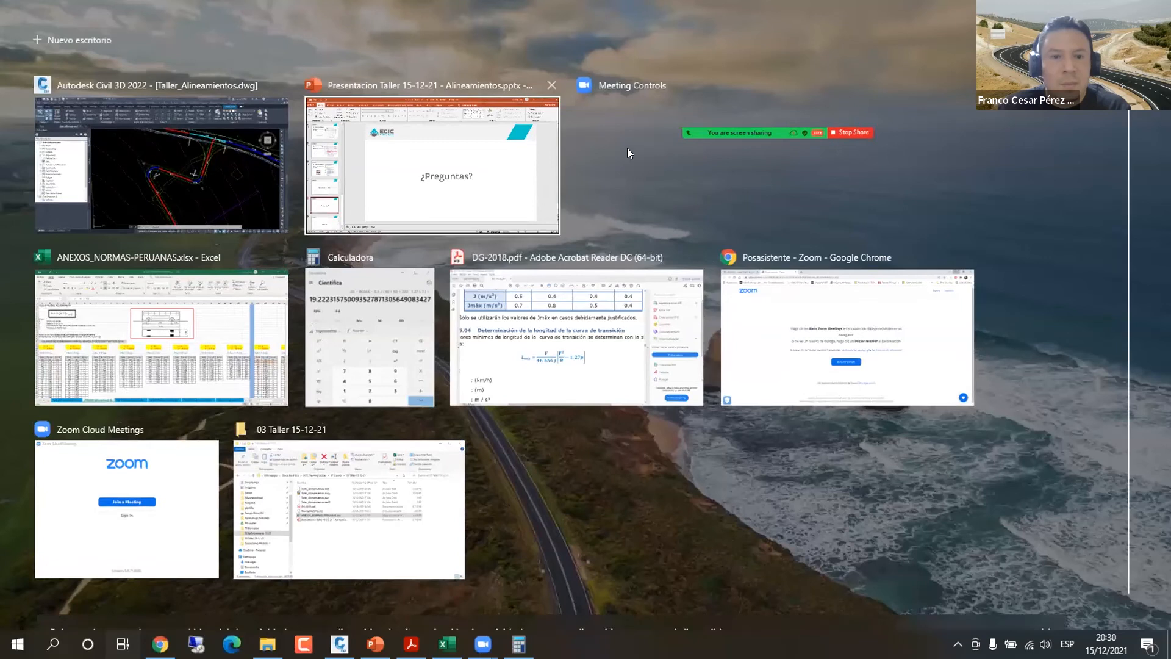
click(539, 149)
click(1011, 622)
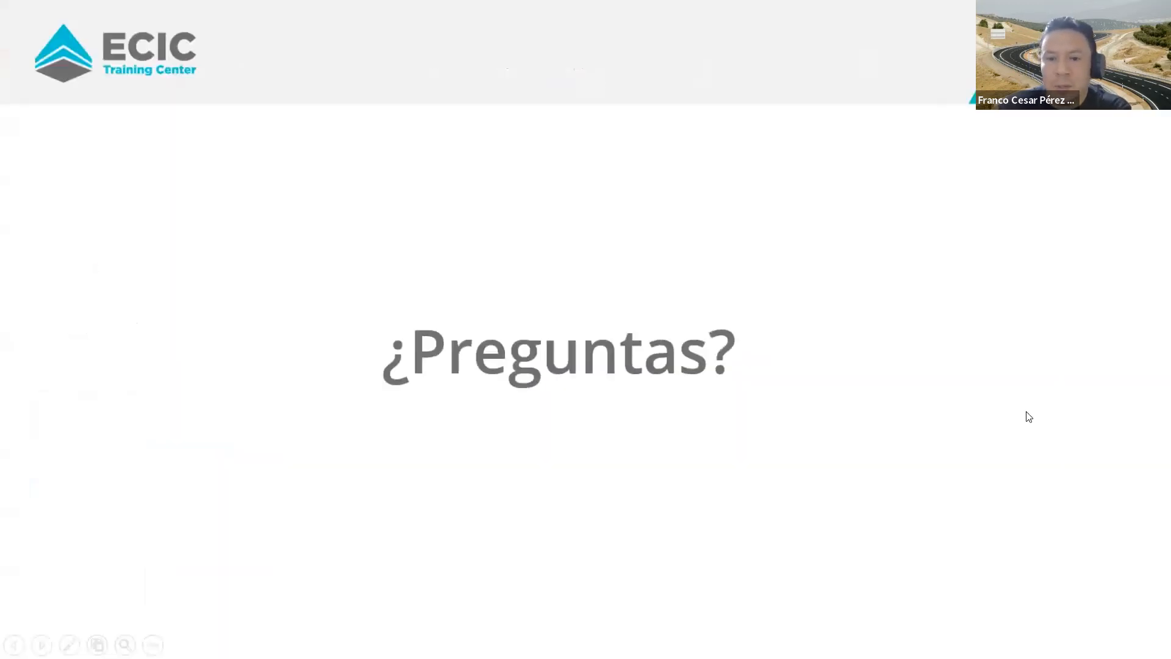